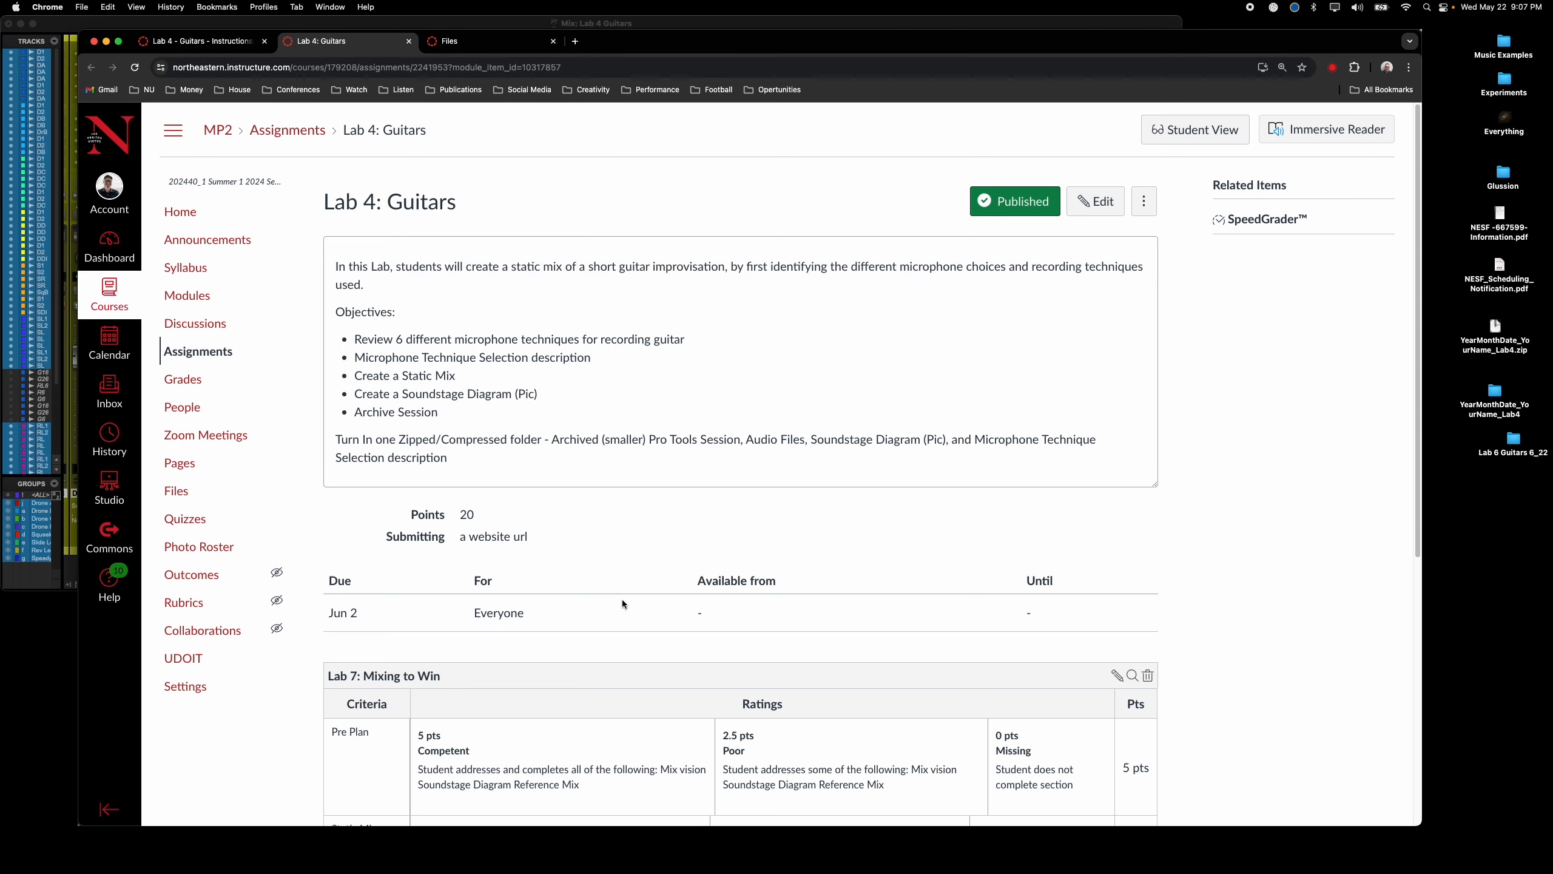
Step: Read the Lab 4 Guitars grading rubric and the Lab 4 instructions page with its objectives and session review section
scroll(622, 603, "down", 5)
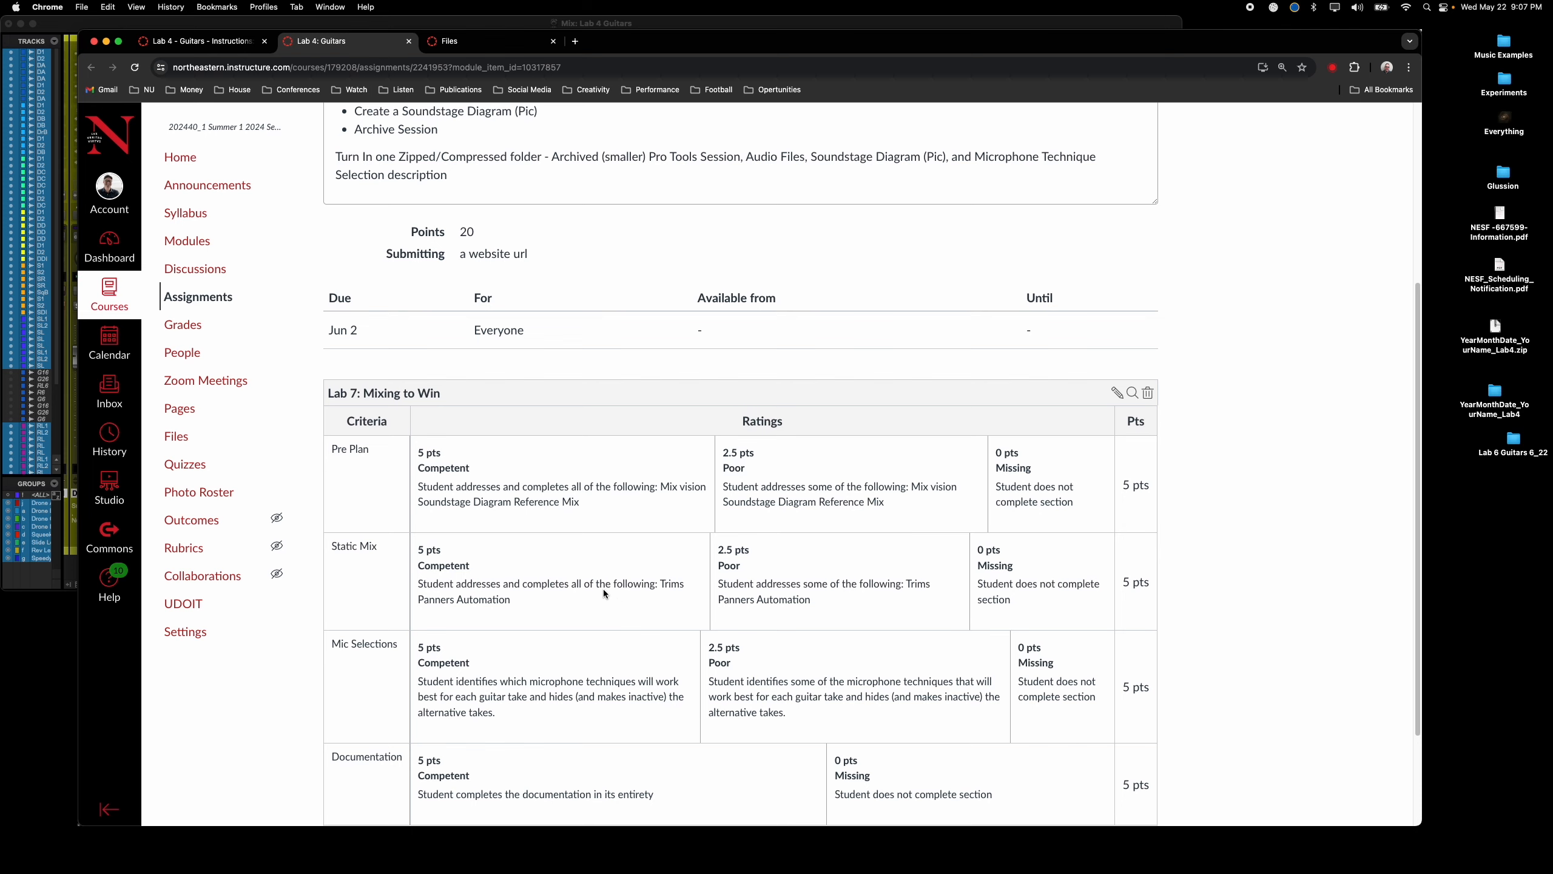
scroll(522, 546, "down", 2)
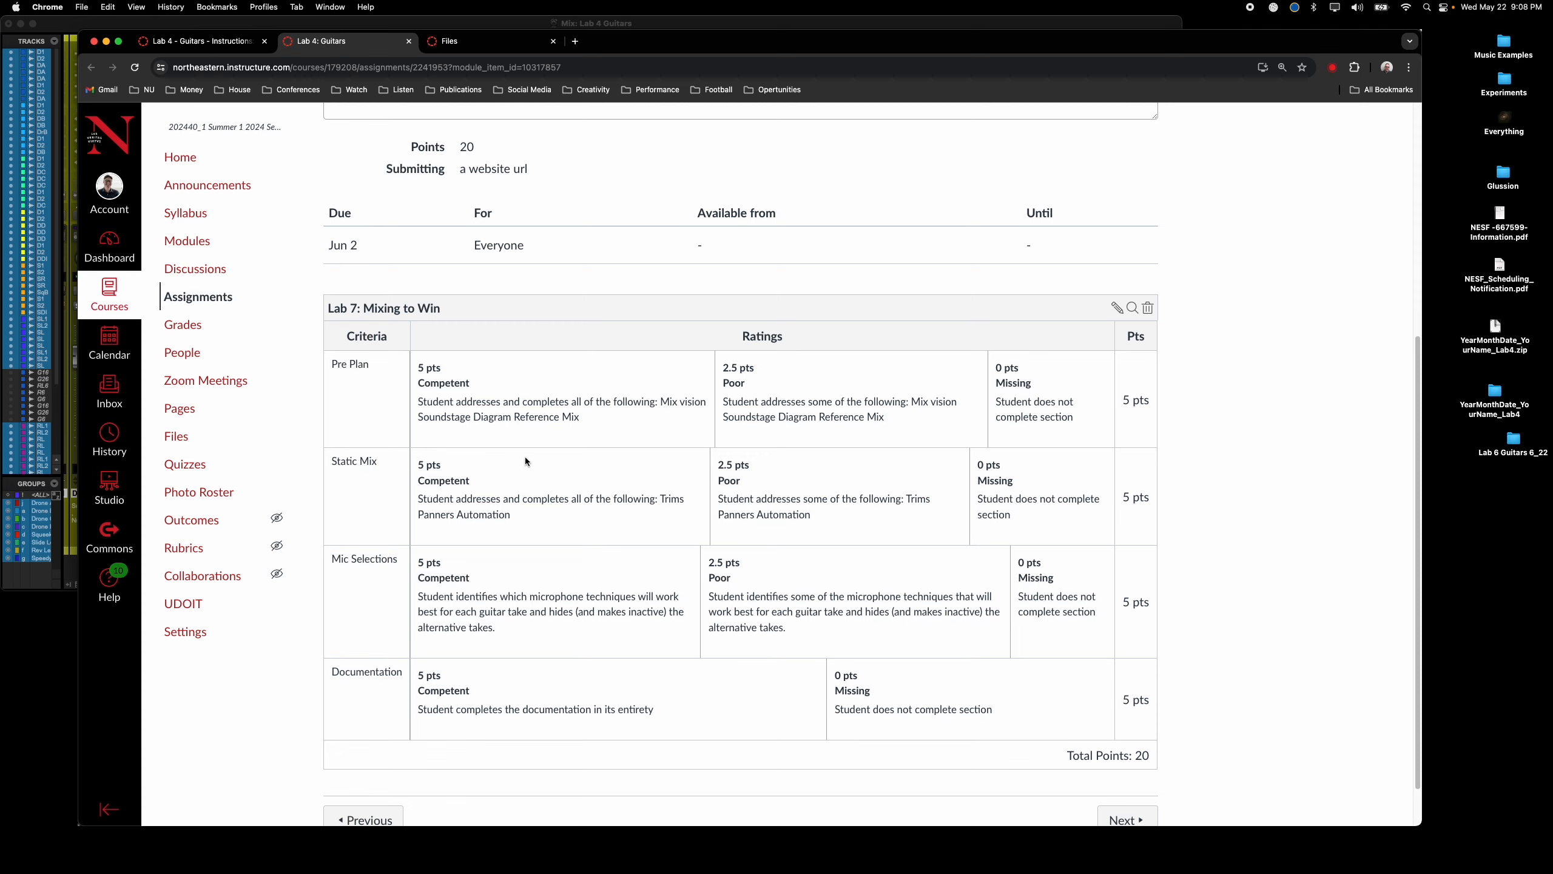
scroll(523, 454, "up", 2)
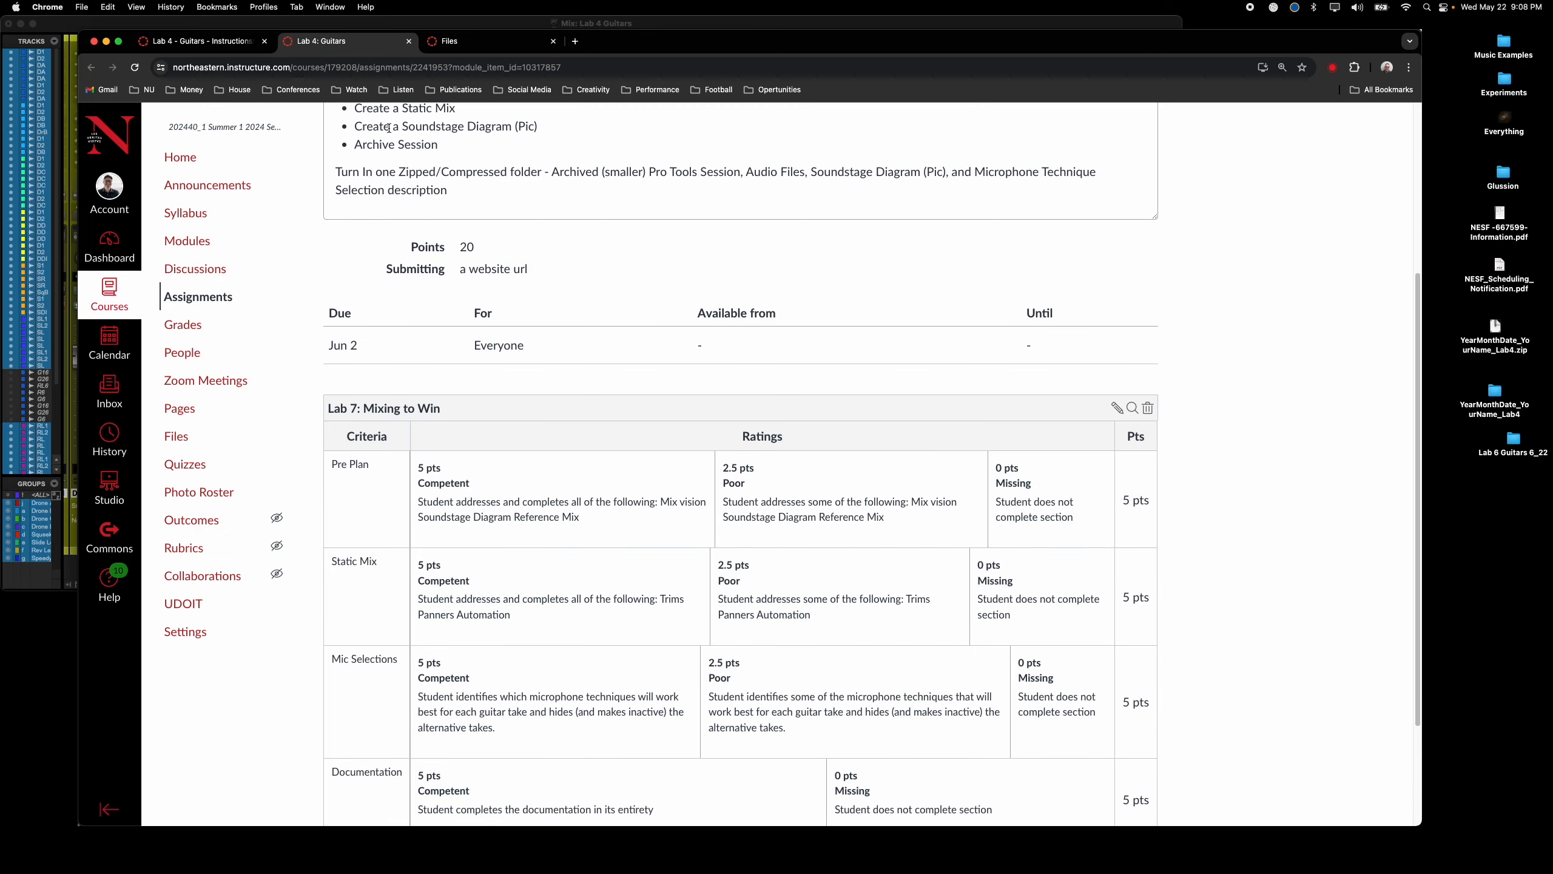
left_click(244, 42)
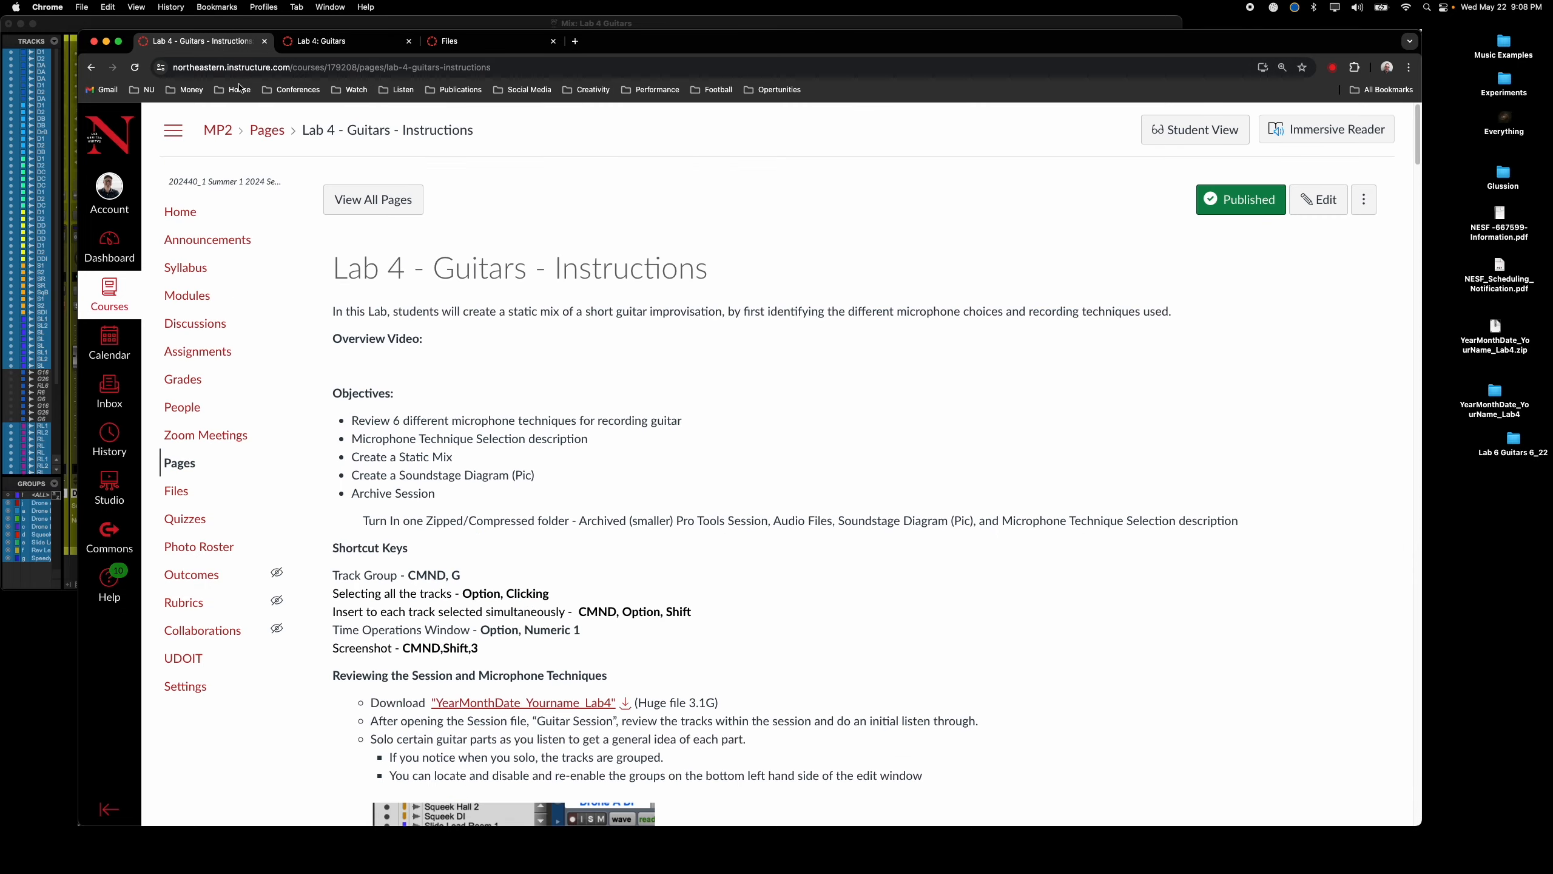
scroll(794, 464, "down", 4)
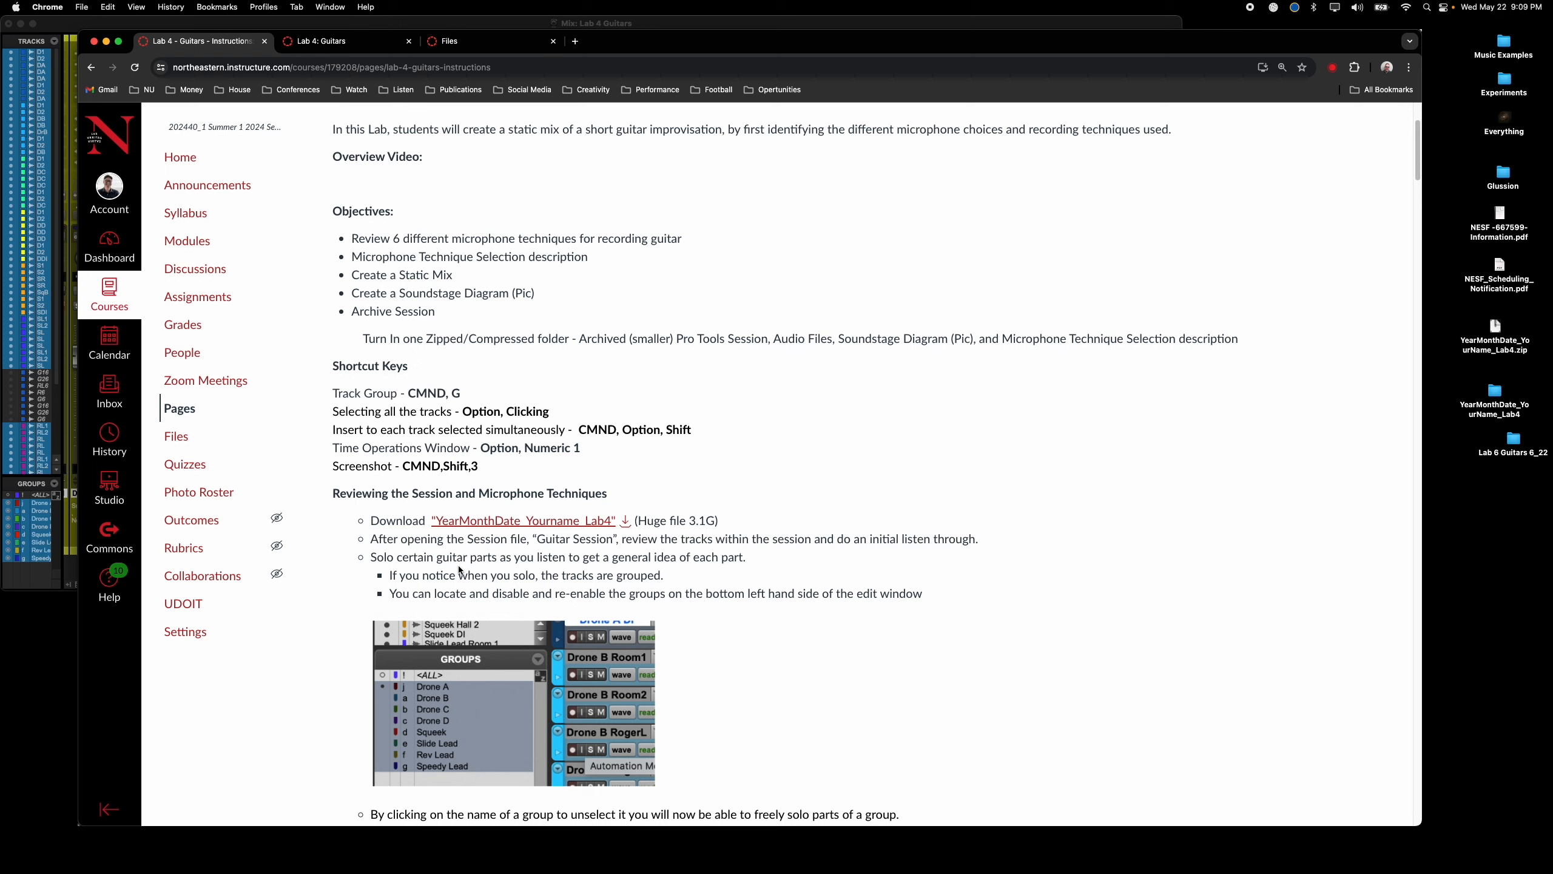
Step: Switch to the Pro Tools Mix window and enlarge it to look across all the channel strips
left_click(44, 587)
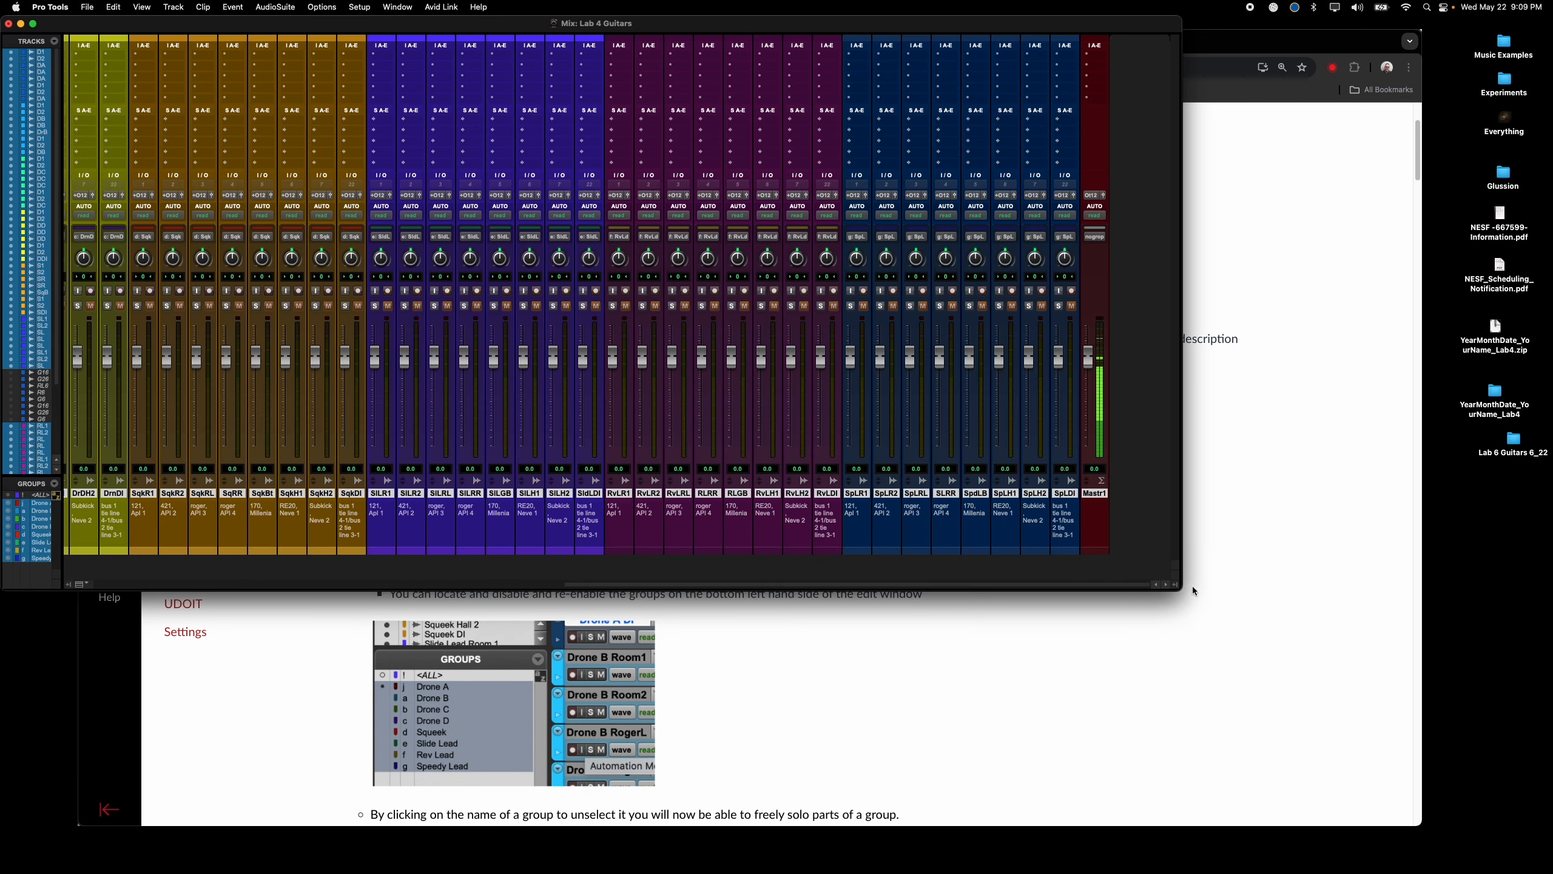
left_click_drag(1182, 585, 1410, 740)
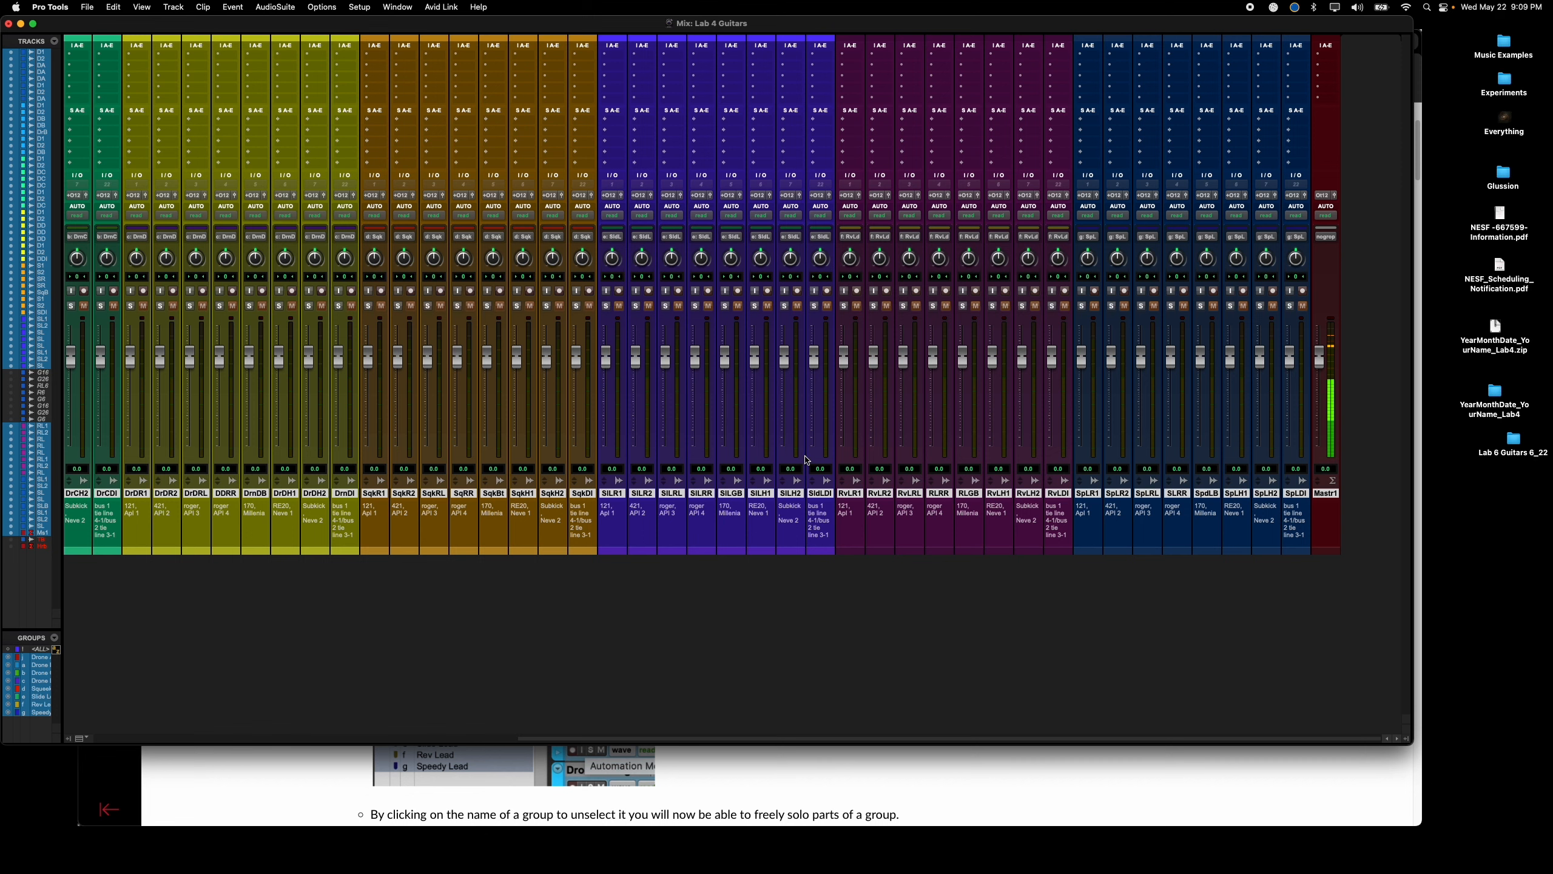
scroll(806, 460, "left", 10)
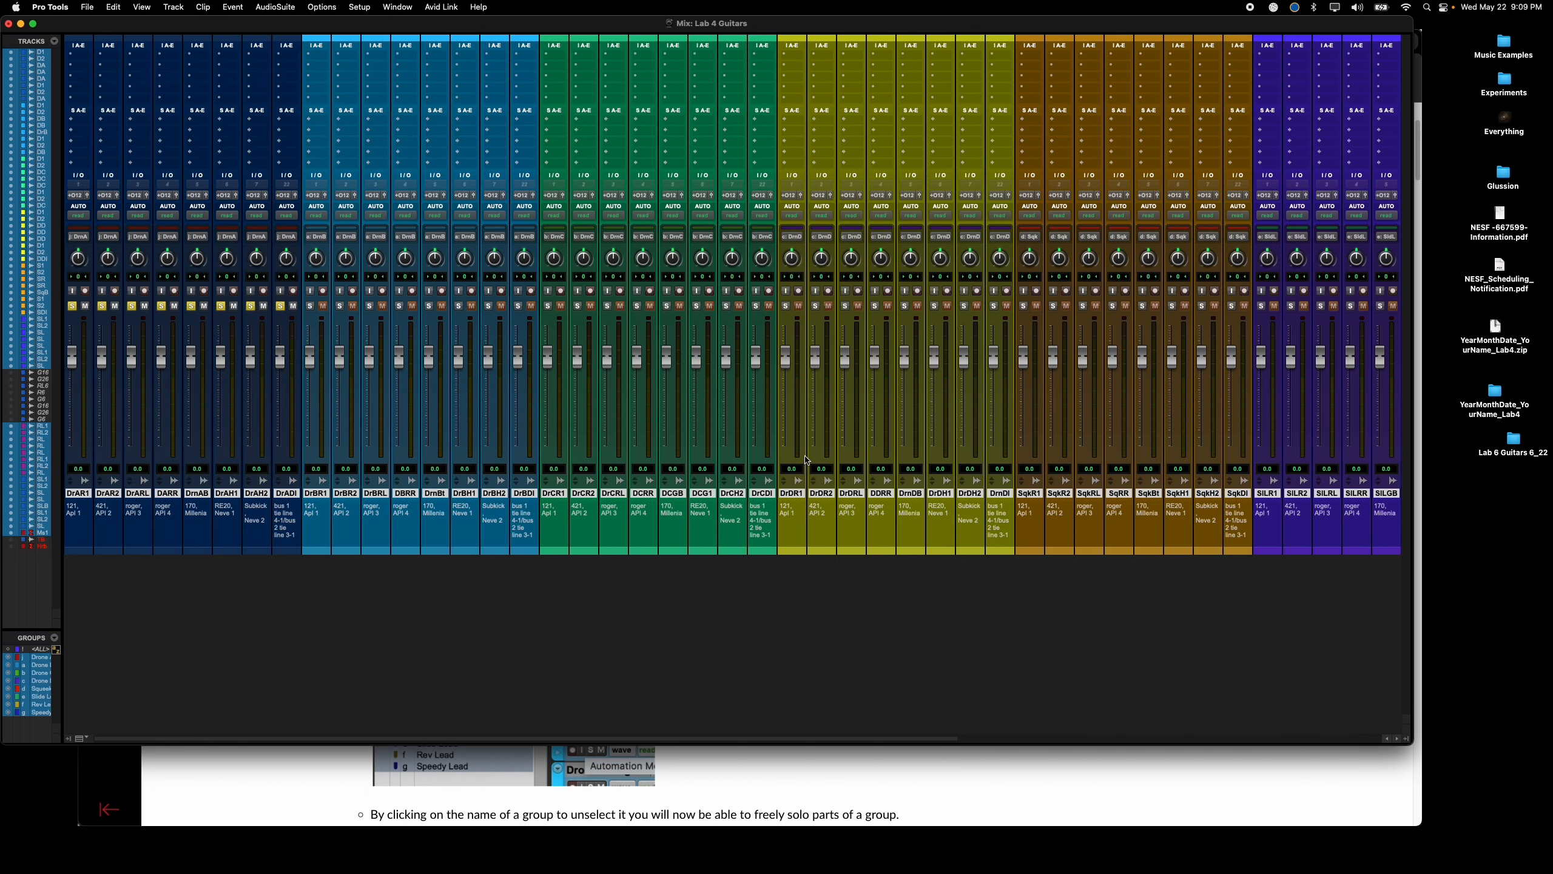
scroll(806, 460, "right", 15)
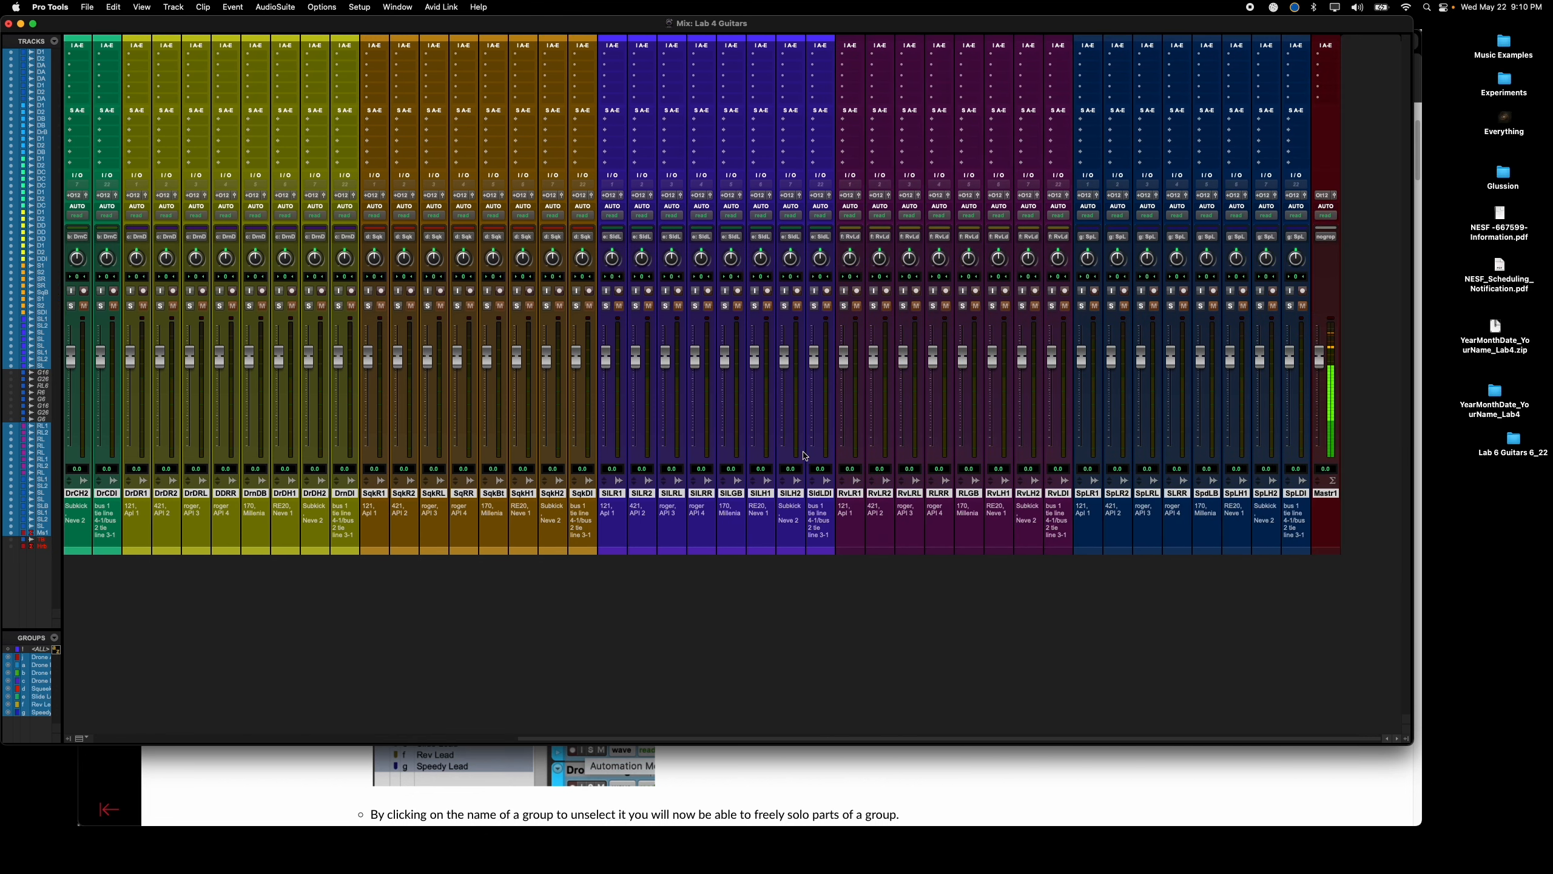
scroll(805, 455, "left", 15)
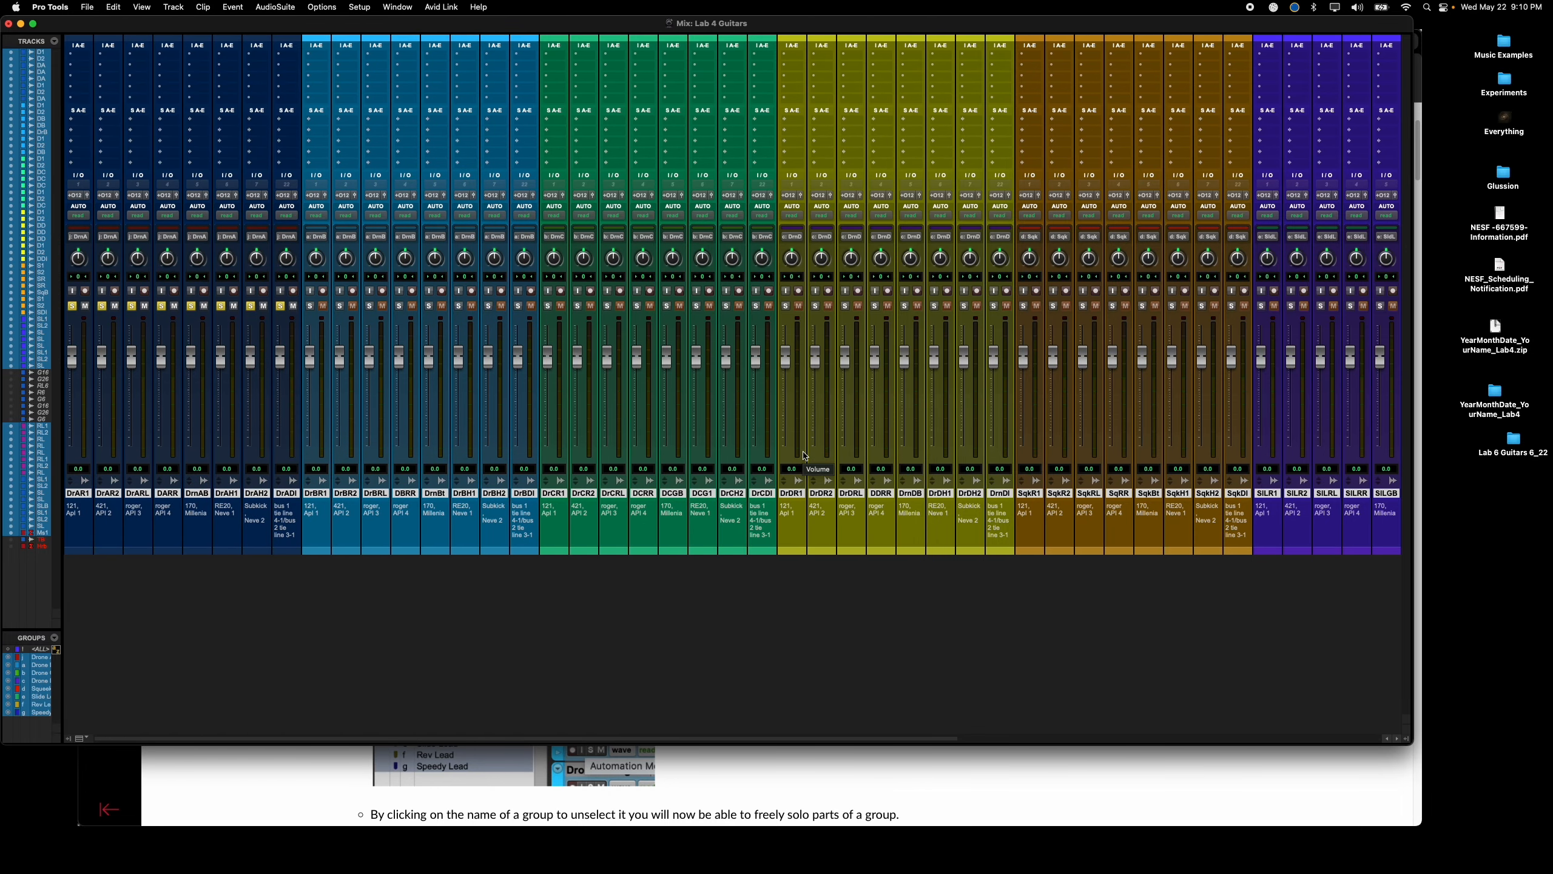
Step: View the mixer's channel strips at full width, then return them to the narrow mix view
key("ctrl+alt+super+m")
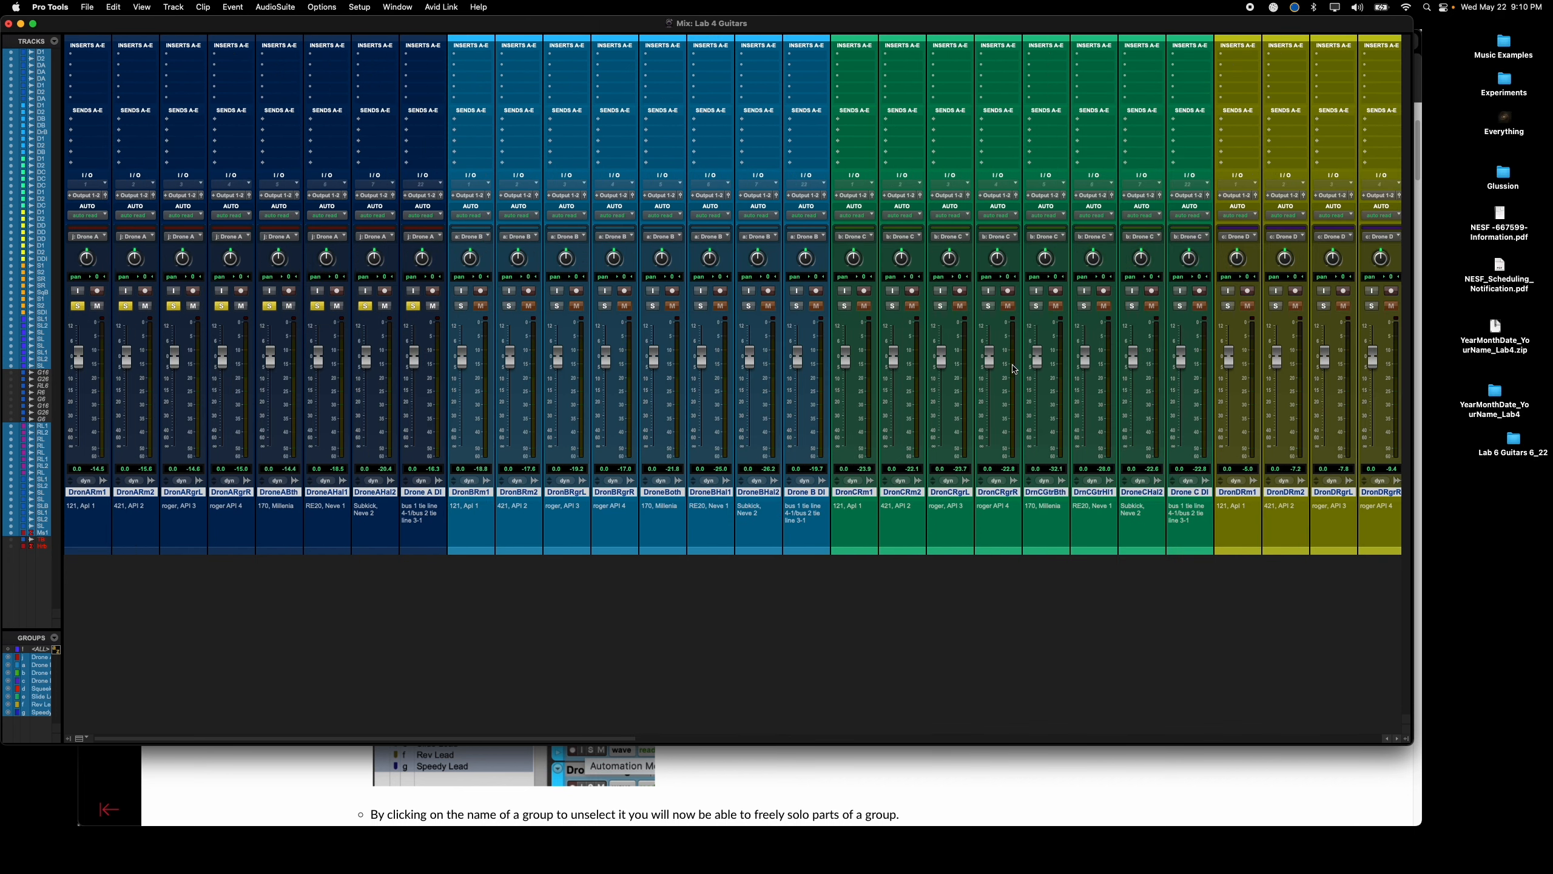
scroll(1015, 364, "right", 7)
scroll(1013, 367, "right", 6)
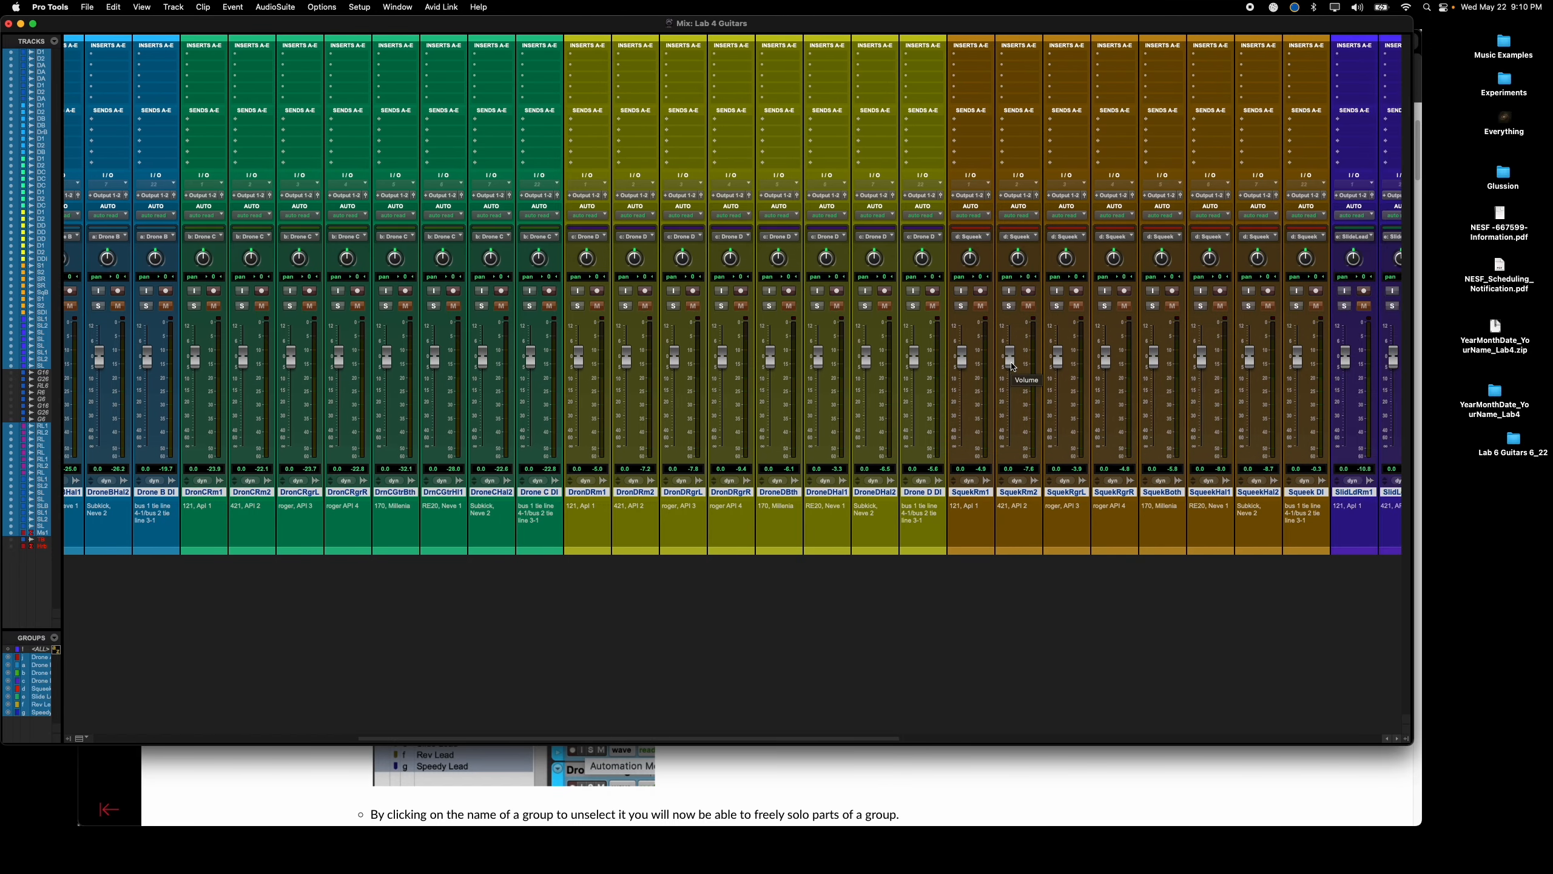
key("ctrl+alt+super+m")
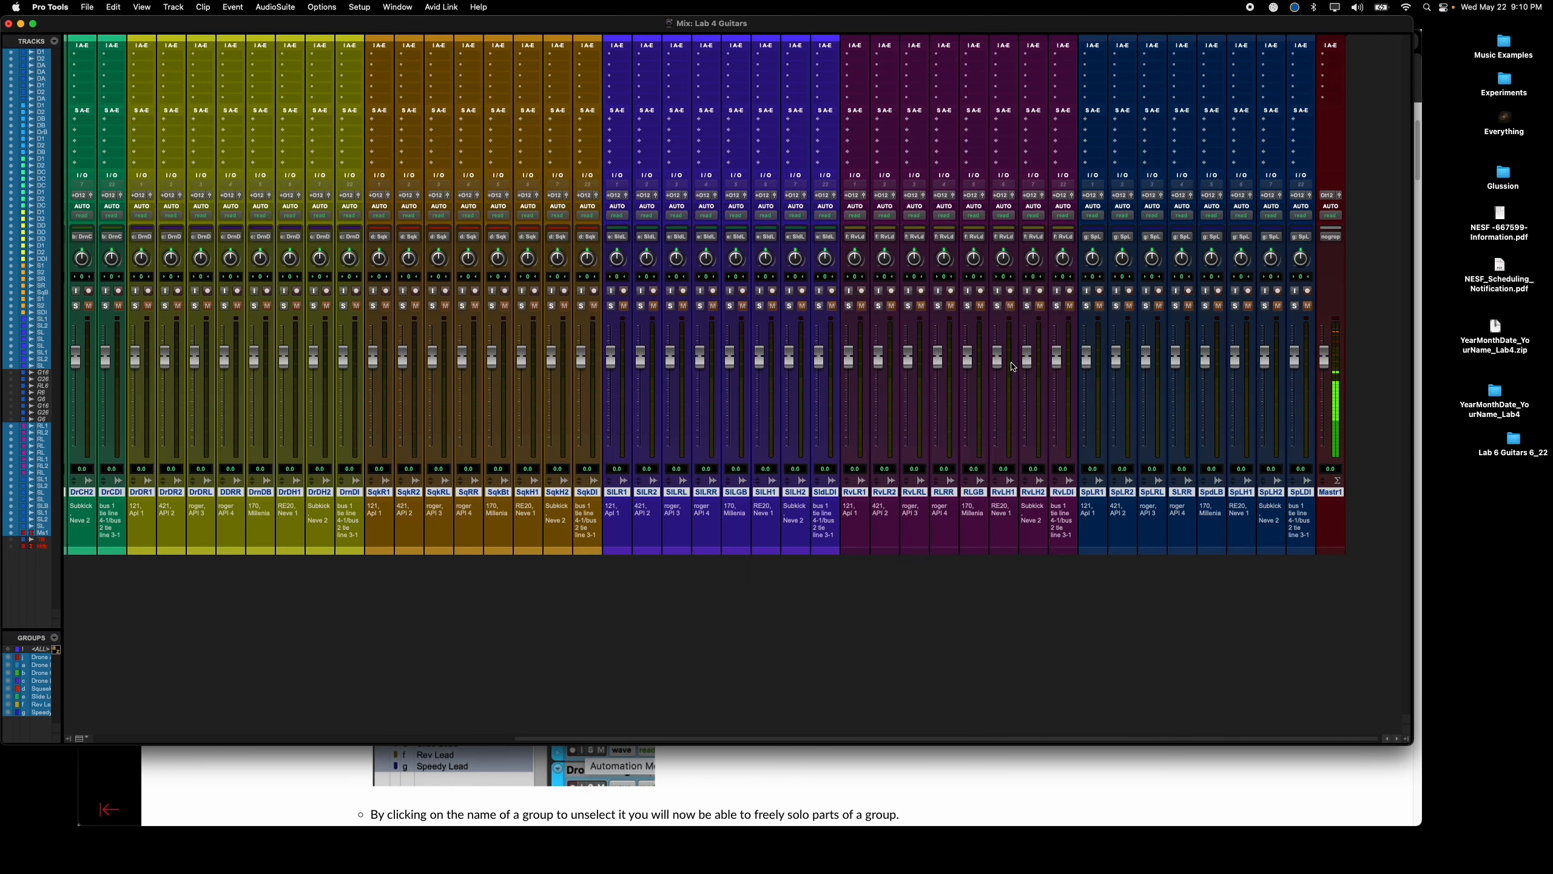
scroll(751, 368, "left", 8)
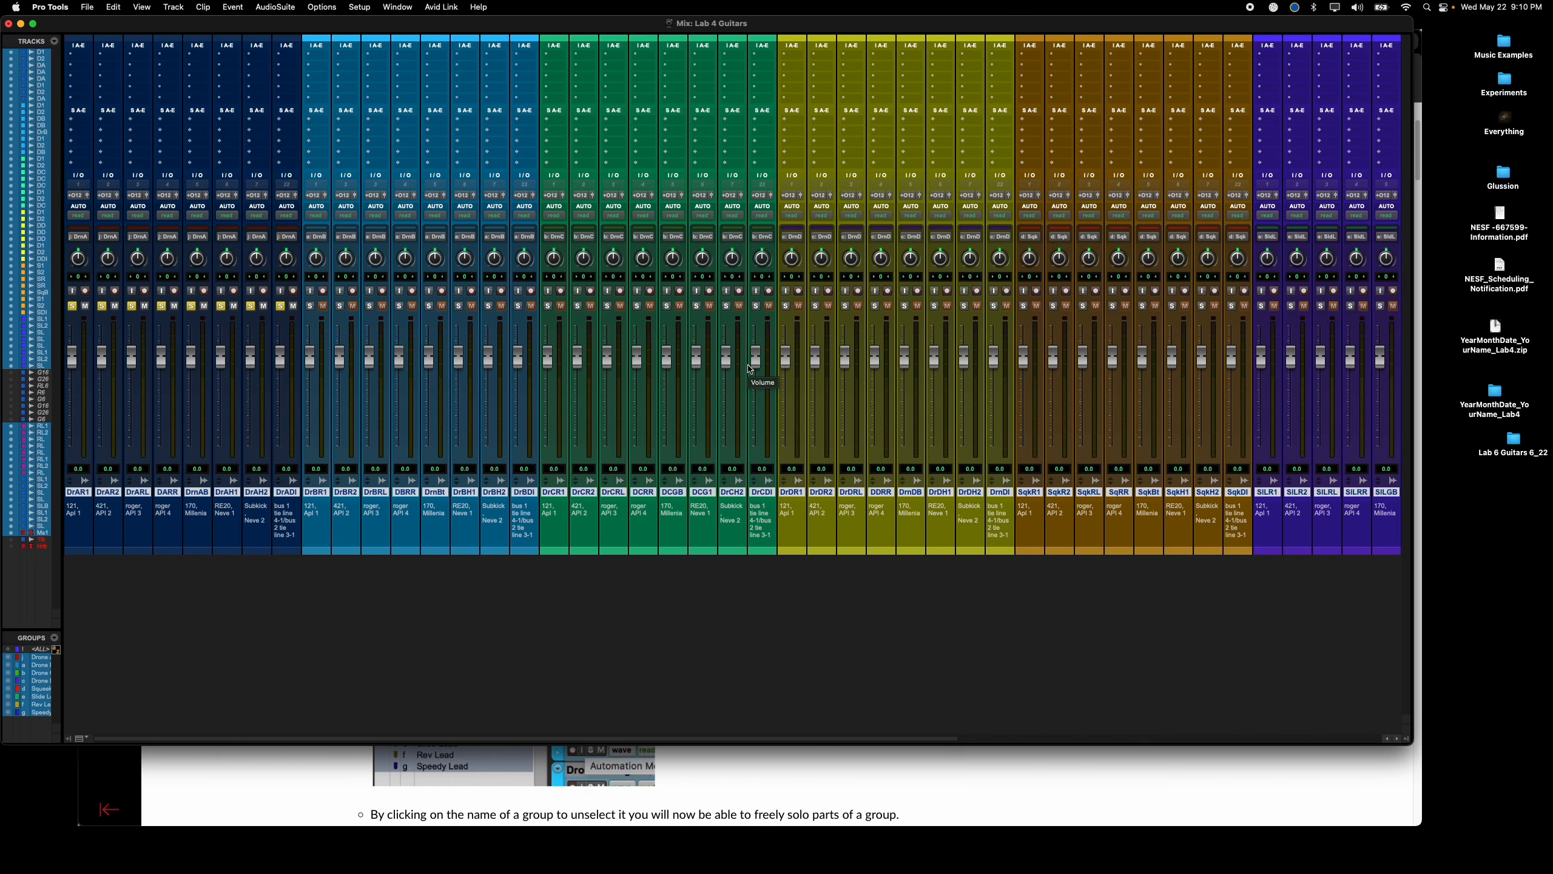
Step: Switch to the Edit window and enlarge it to show more tracks
key("super+equal")
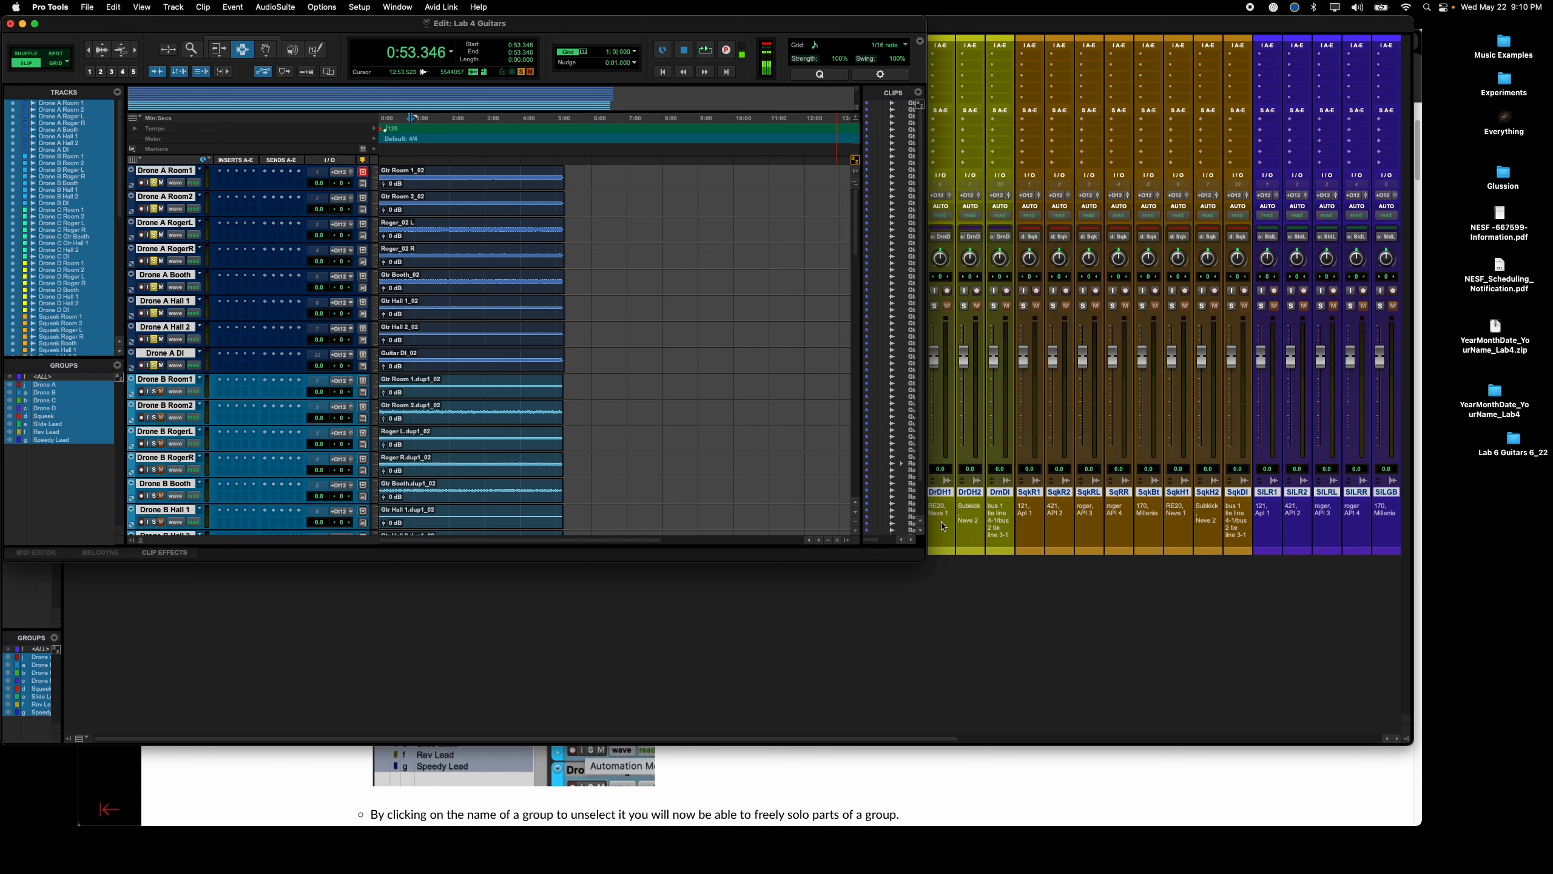
left_click_drag(935, 561, 1436, 827)
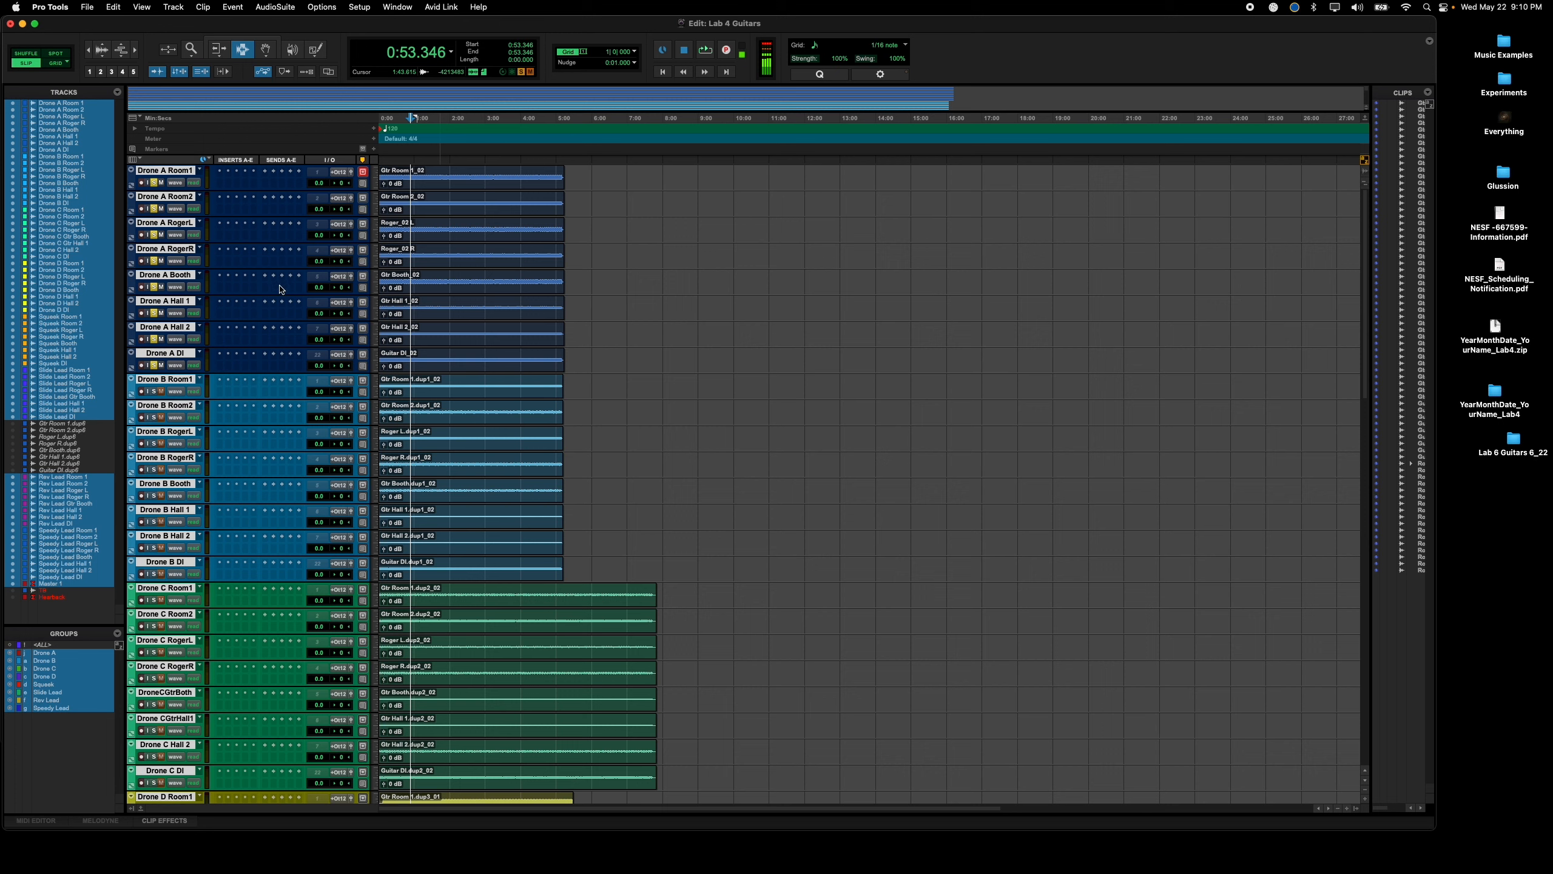
Step: Examine the guitar tracks in the Edit window, from the Drone takes through Squeek and the lead takes to Master 1
scroll(279, 290, "down", 2)
scroll(280, 289, "down", 6)
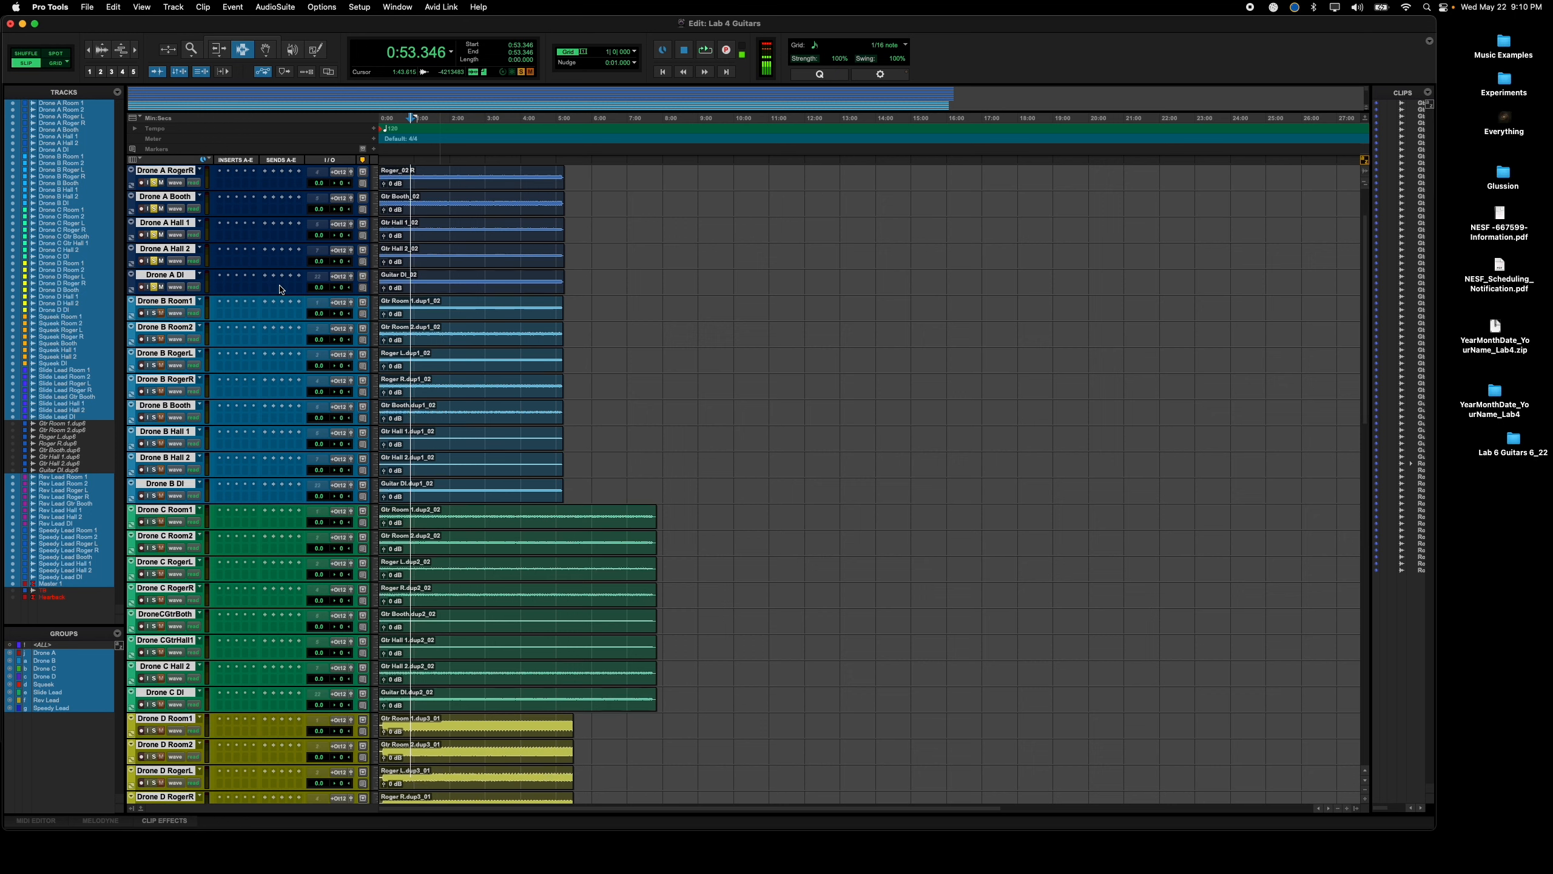
scroll(280, 289, "down", 5)
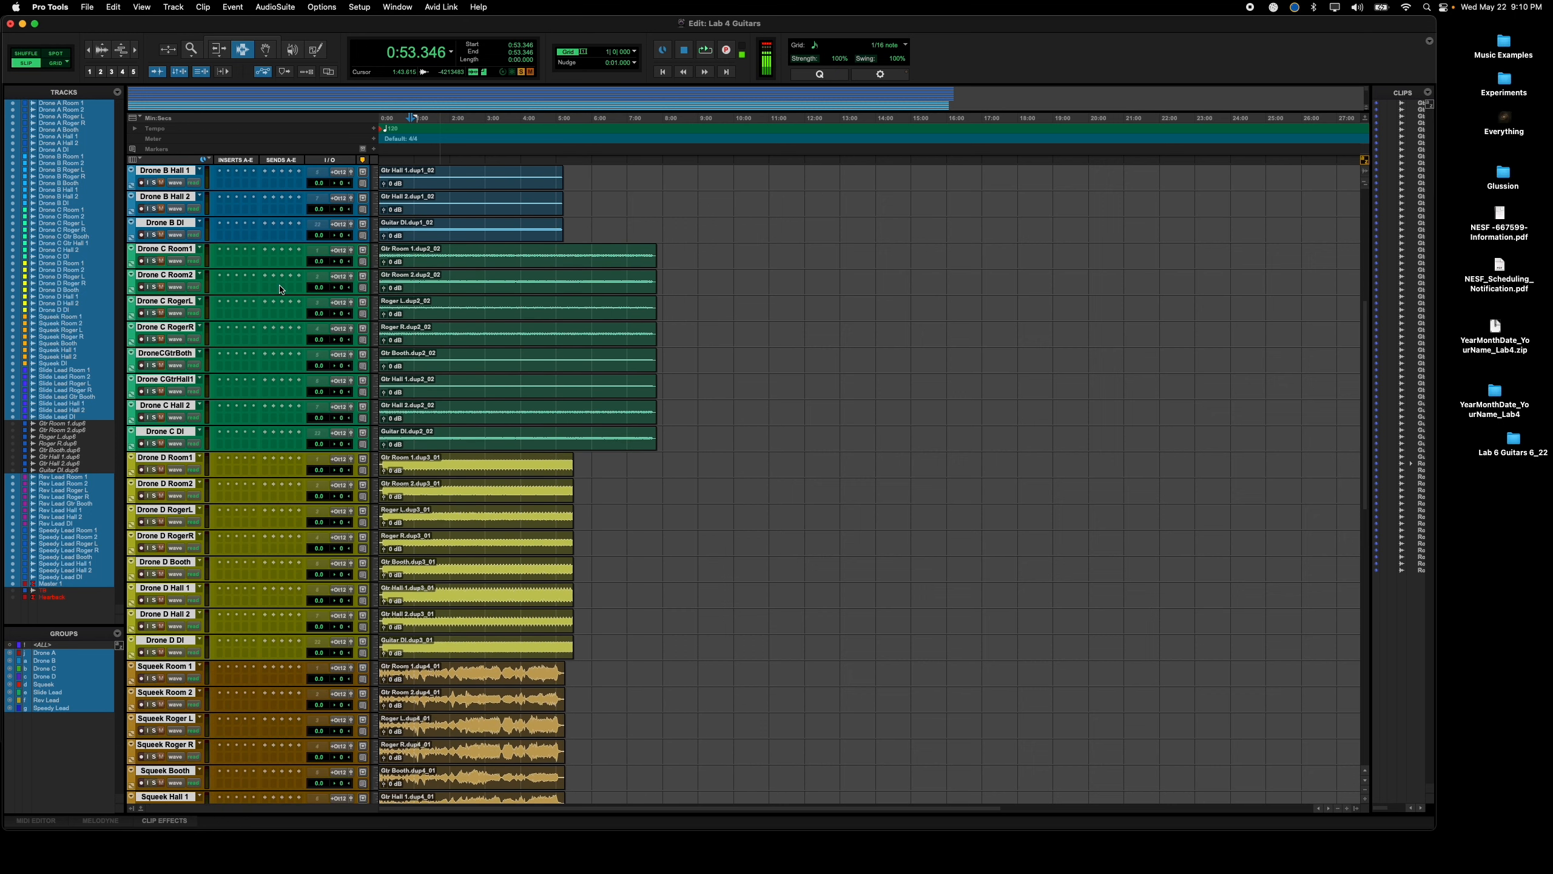
scroll(280, 289, "down", 4)
scroll(280, 290, "down", 2)
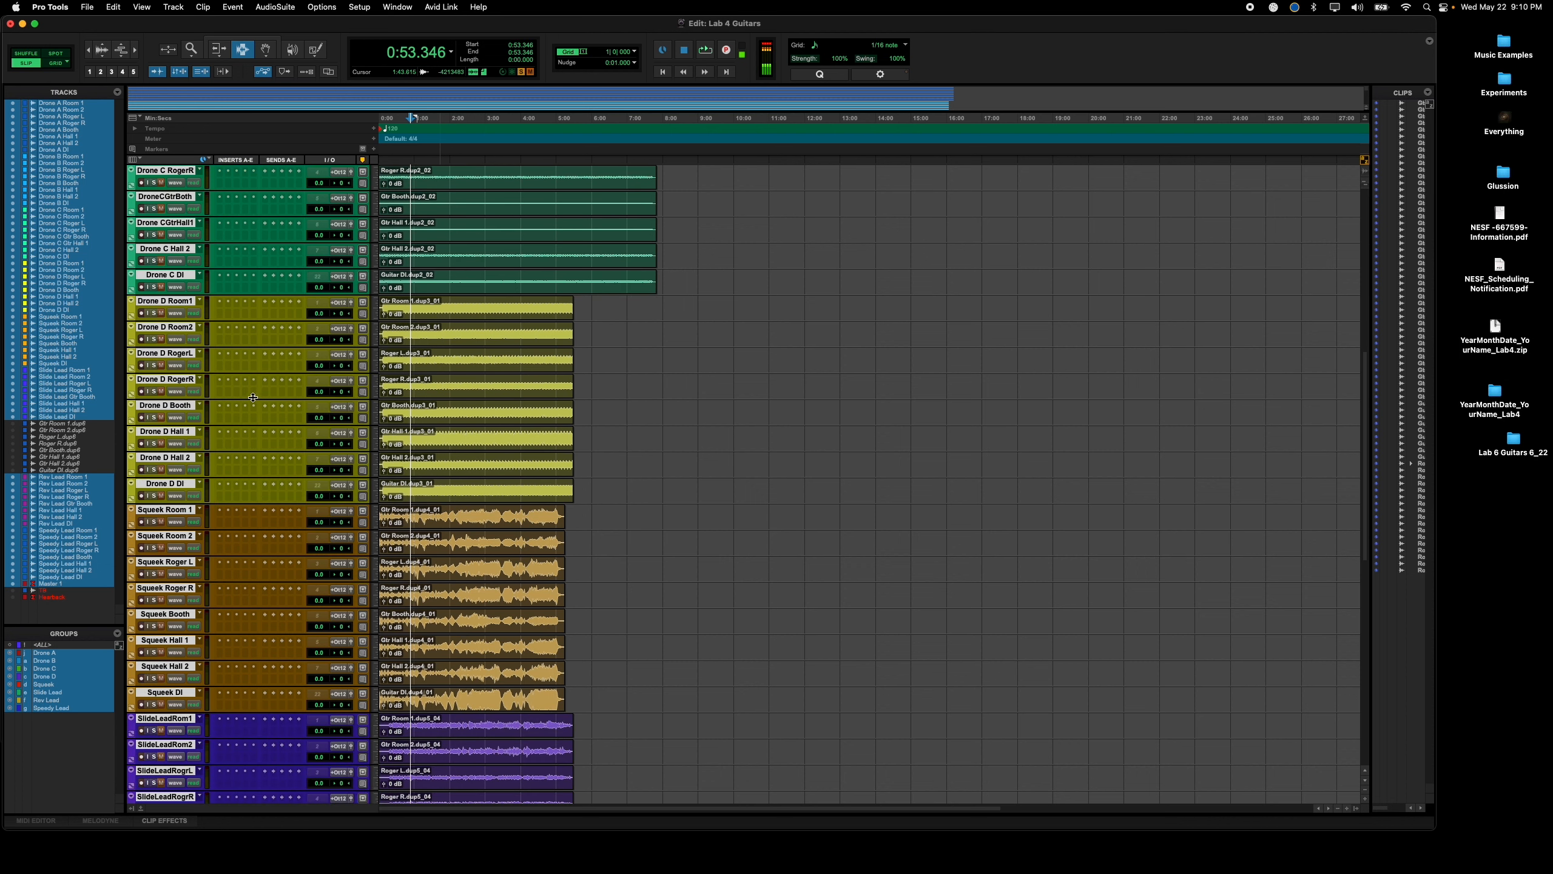
scroll(253, 397, "down", 5)
scroll(251, 397, "down", 5)
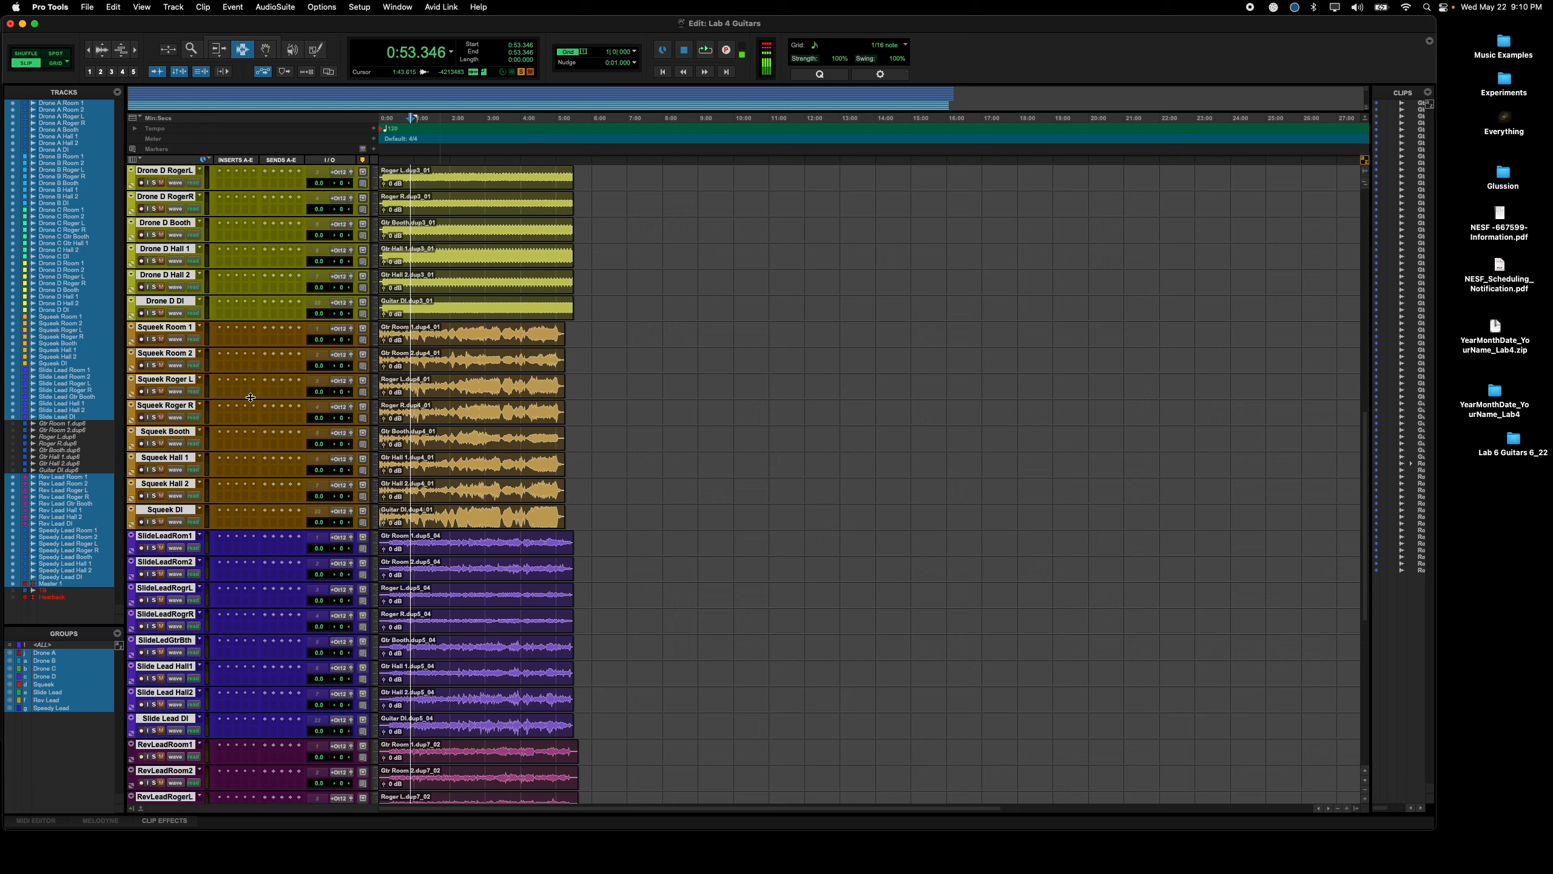
scroll(249, 397, "down", 8)
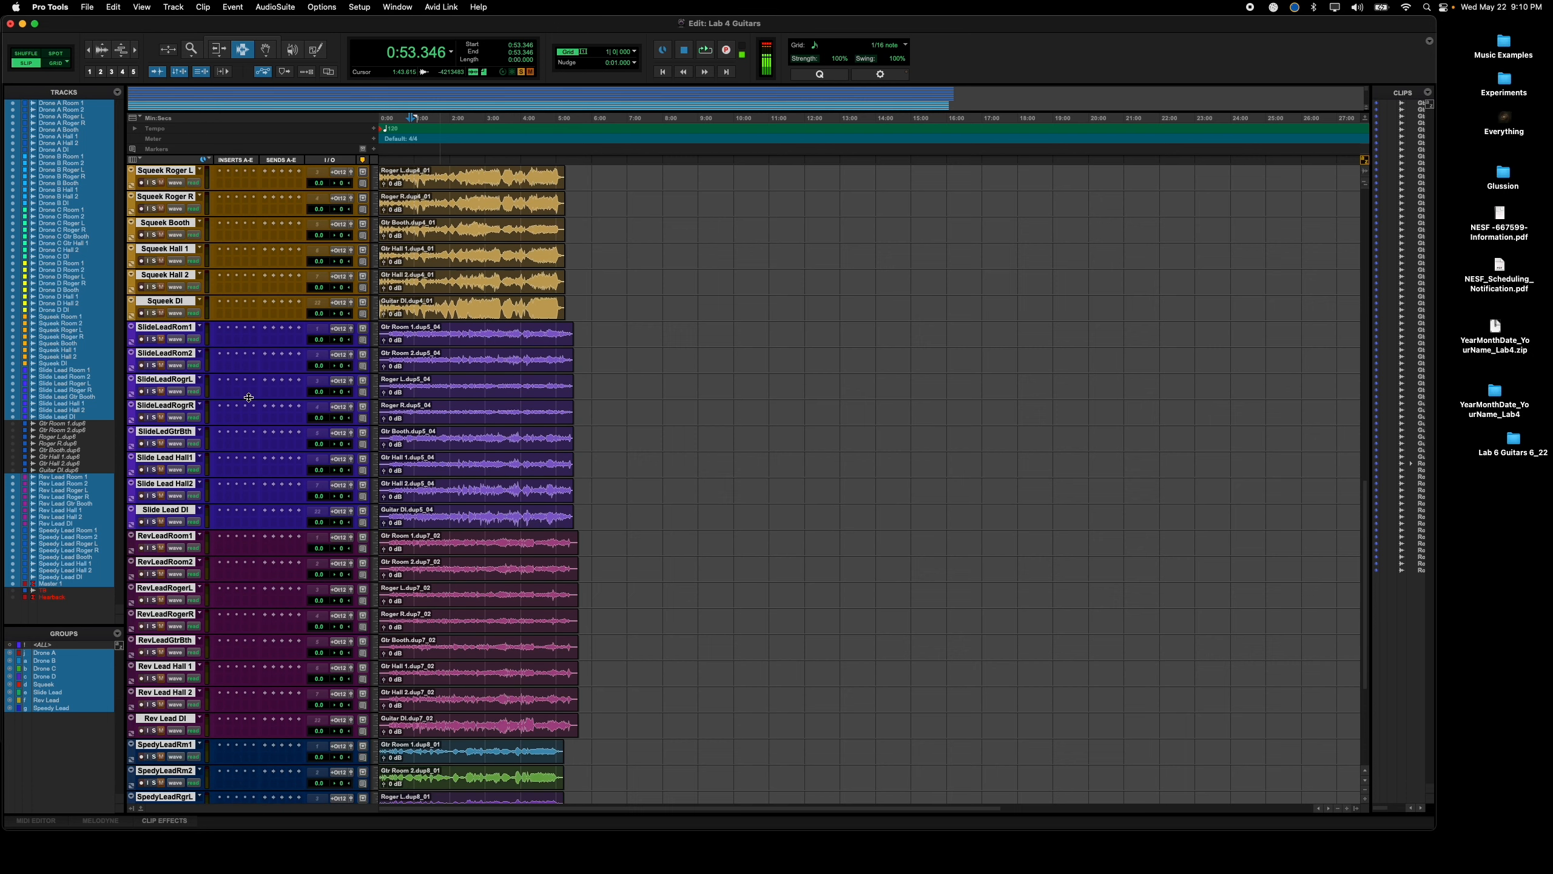
scroll(249, 398, "down", 6)
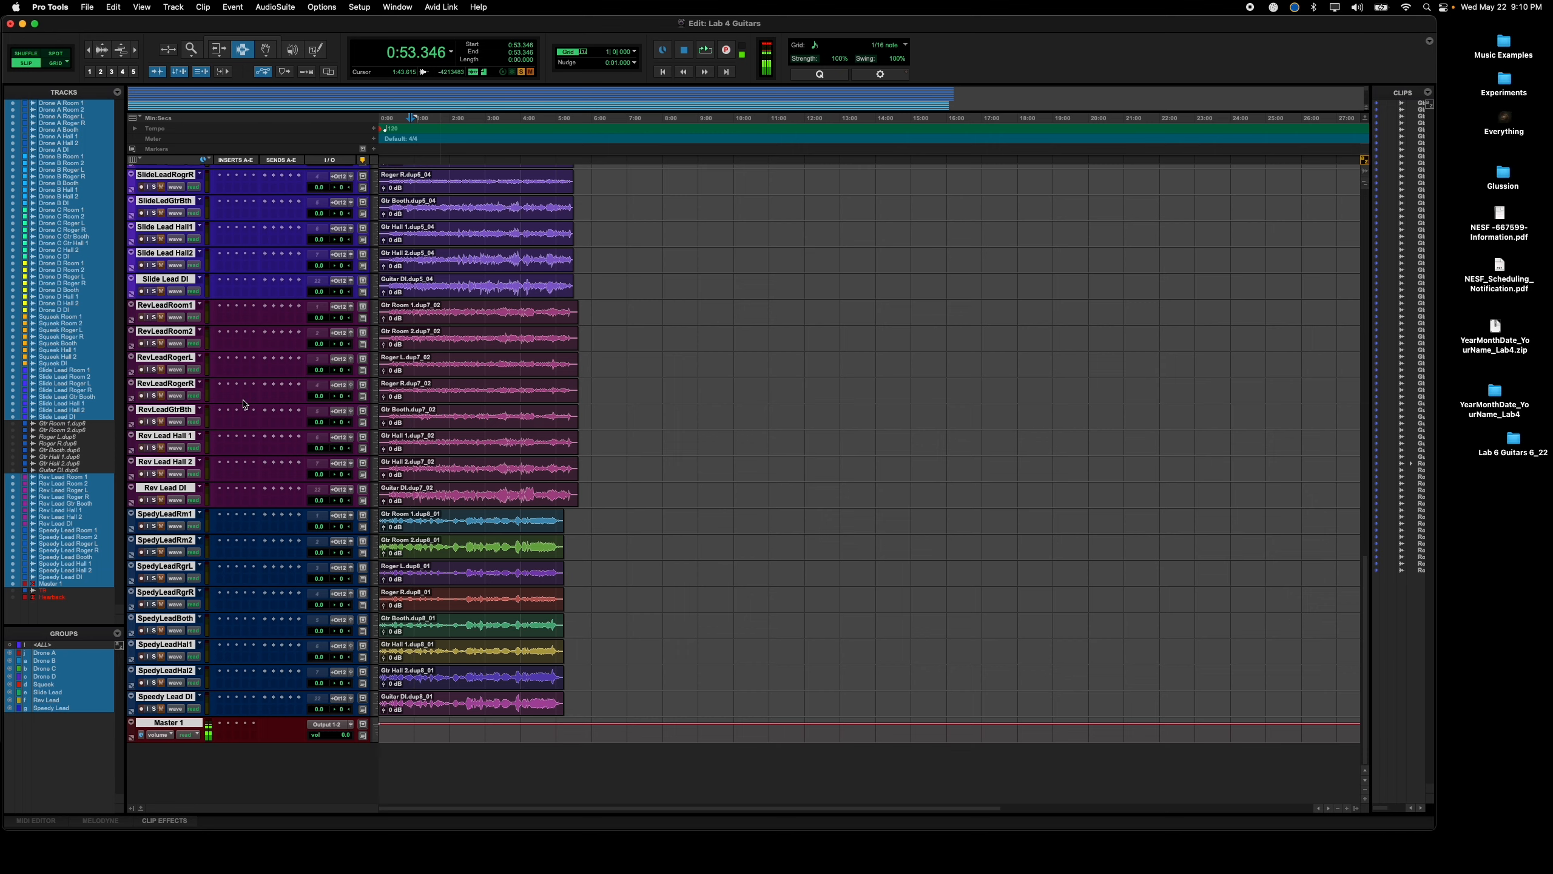
scroll(262, 453, "up", 10)
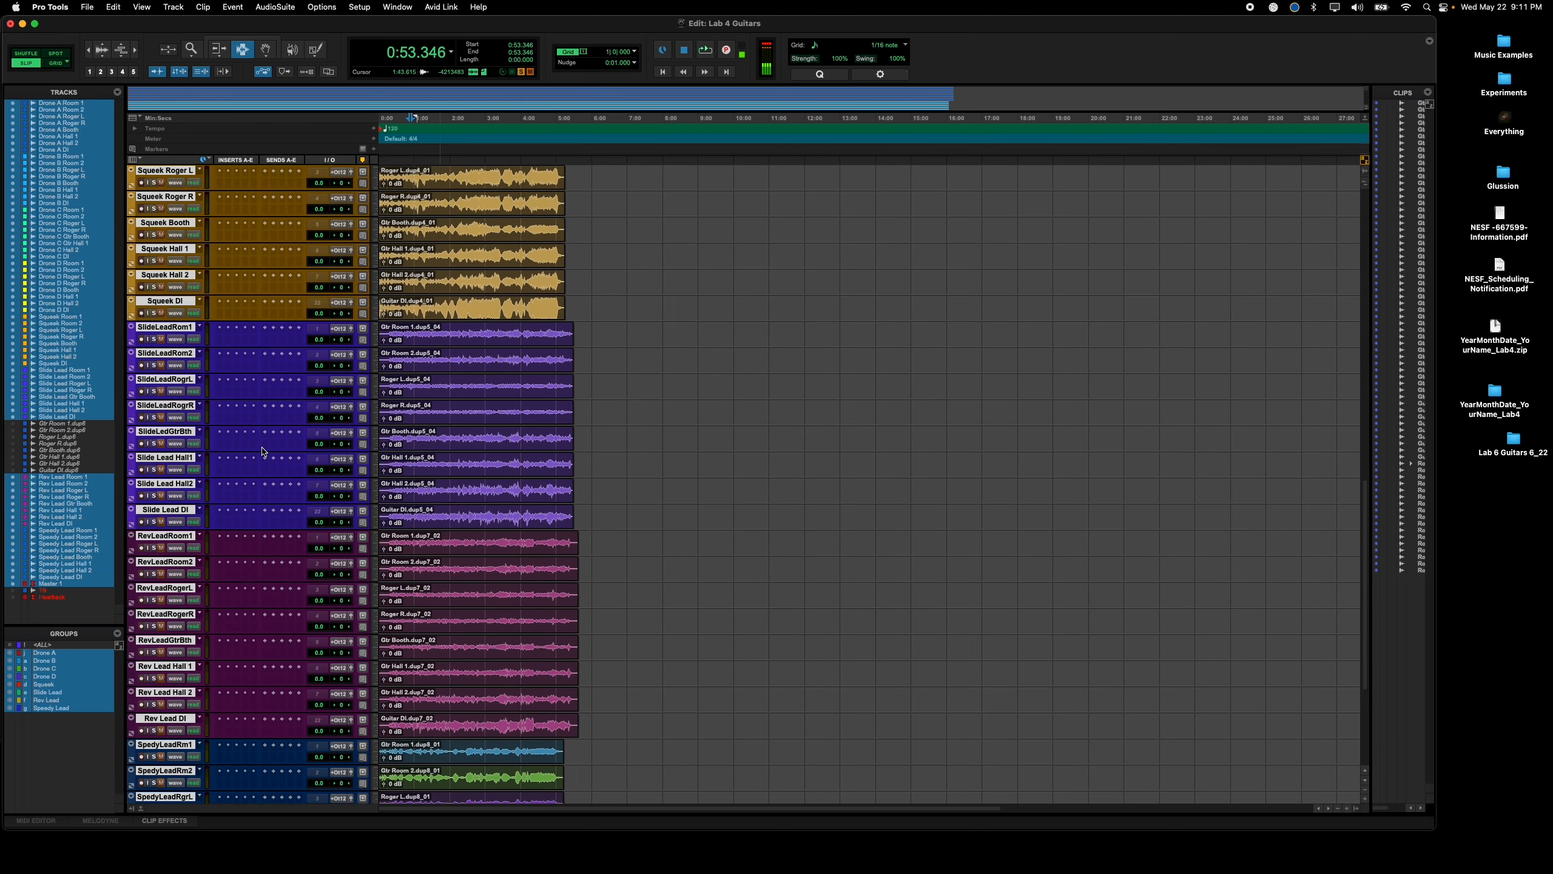
scroll(263, 453, "up", 17)
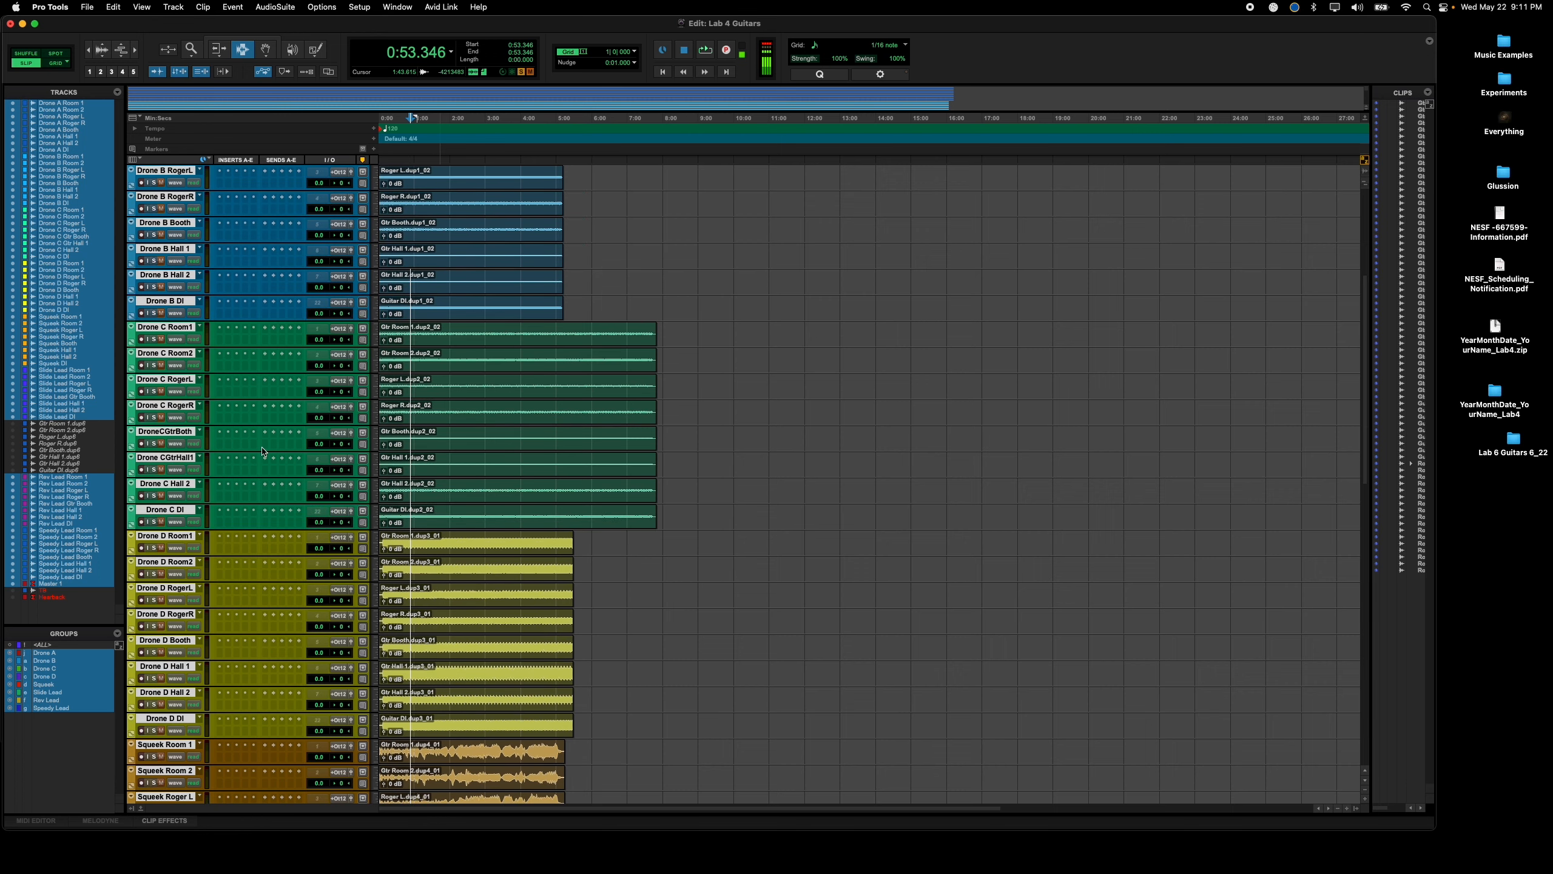
scroll(263, 452, "up", 4)
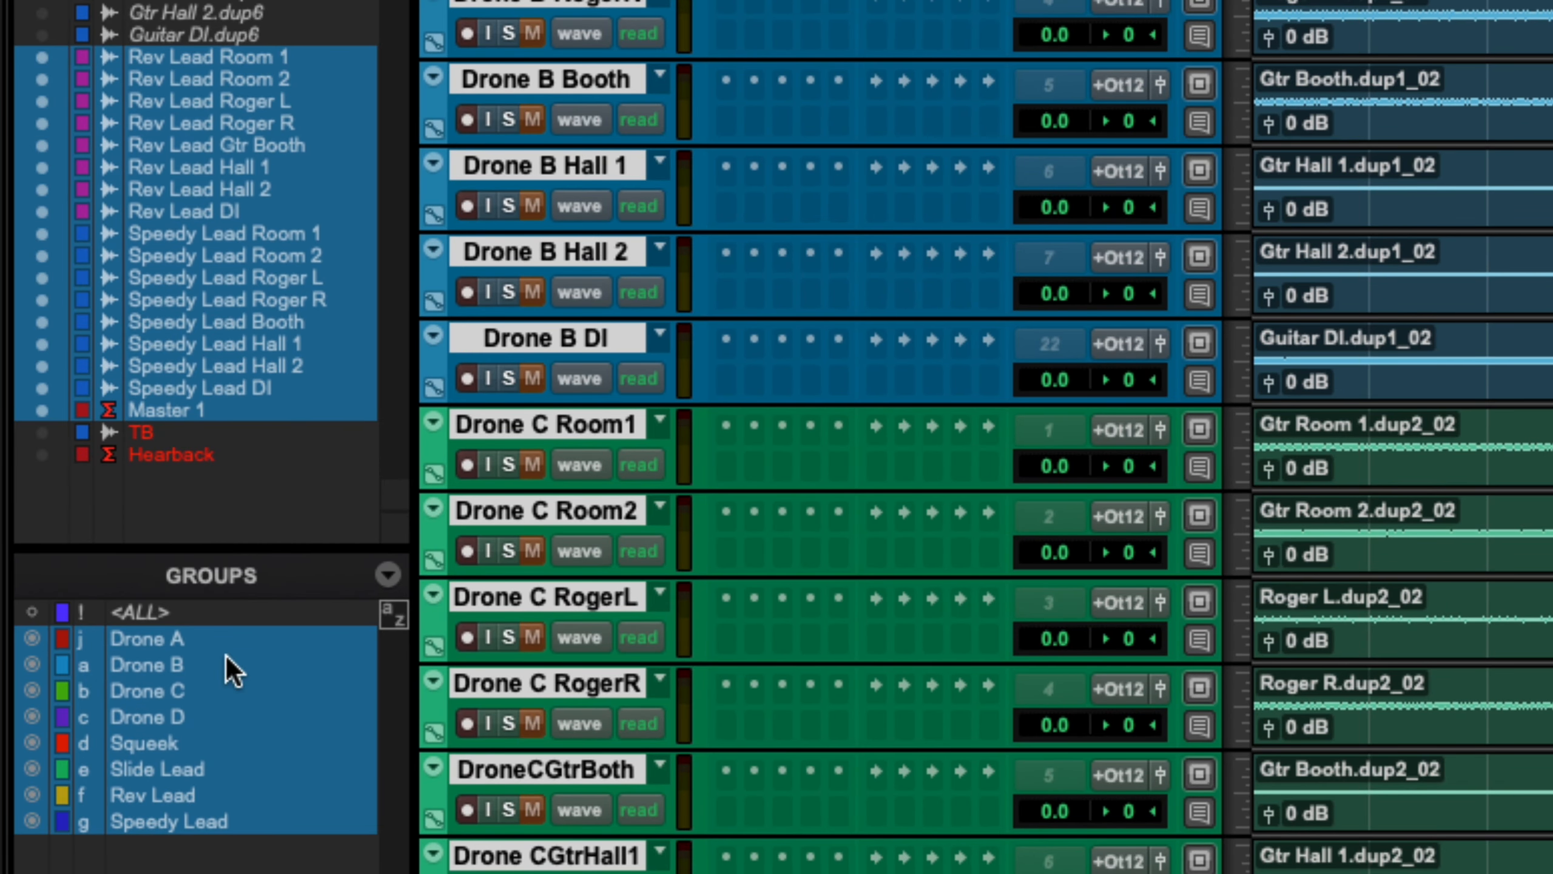
Step: Deactivate the Drone A group and reactivate it
left_click(98, 638)
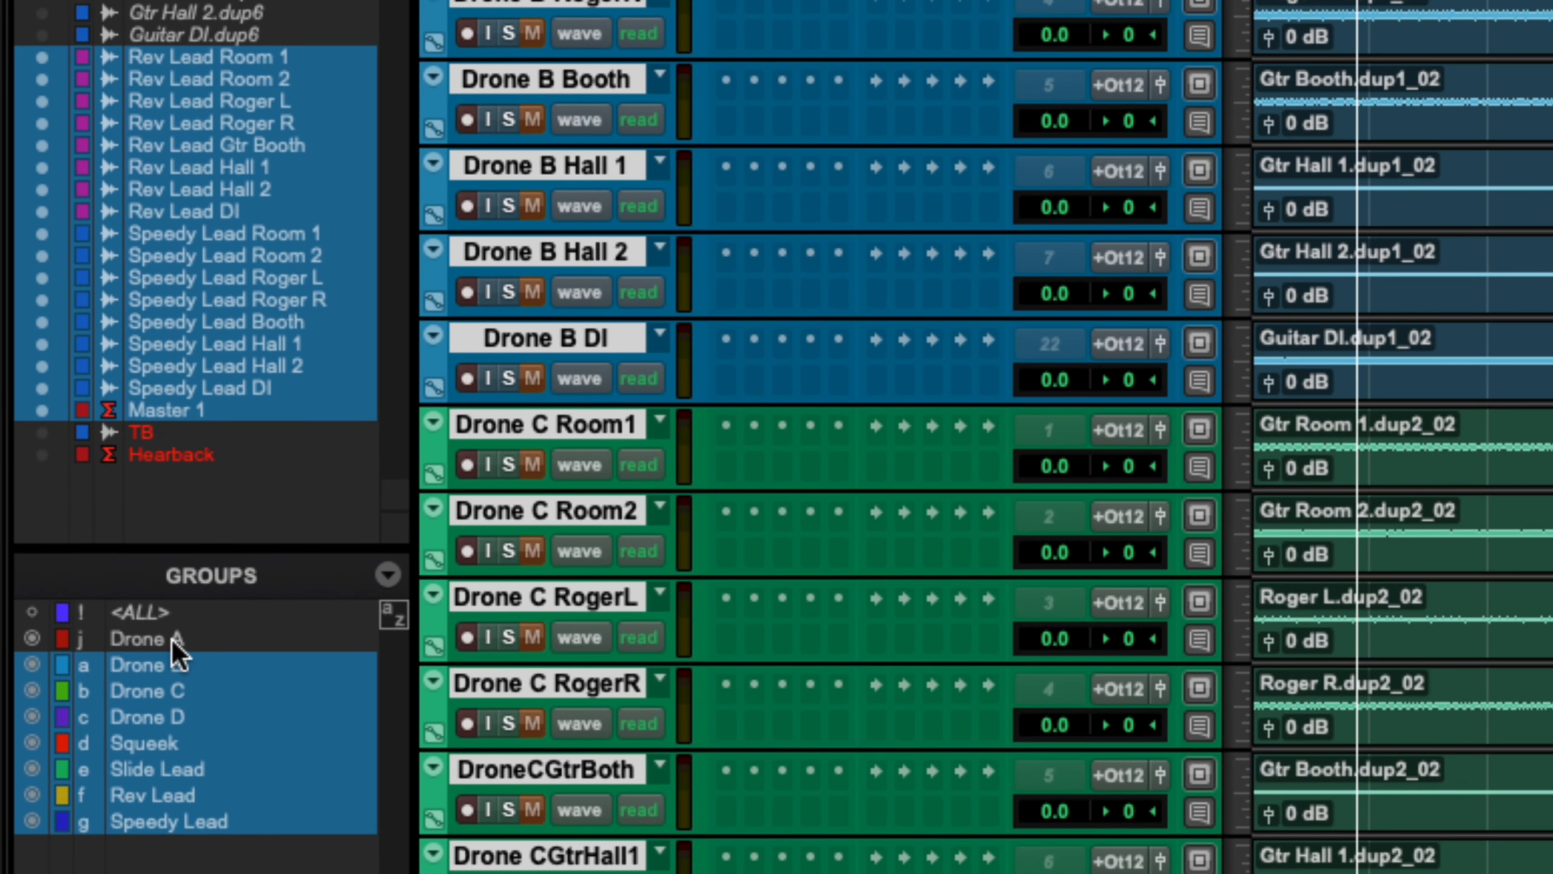
left_click(172, 640)
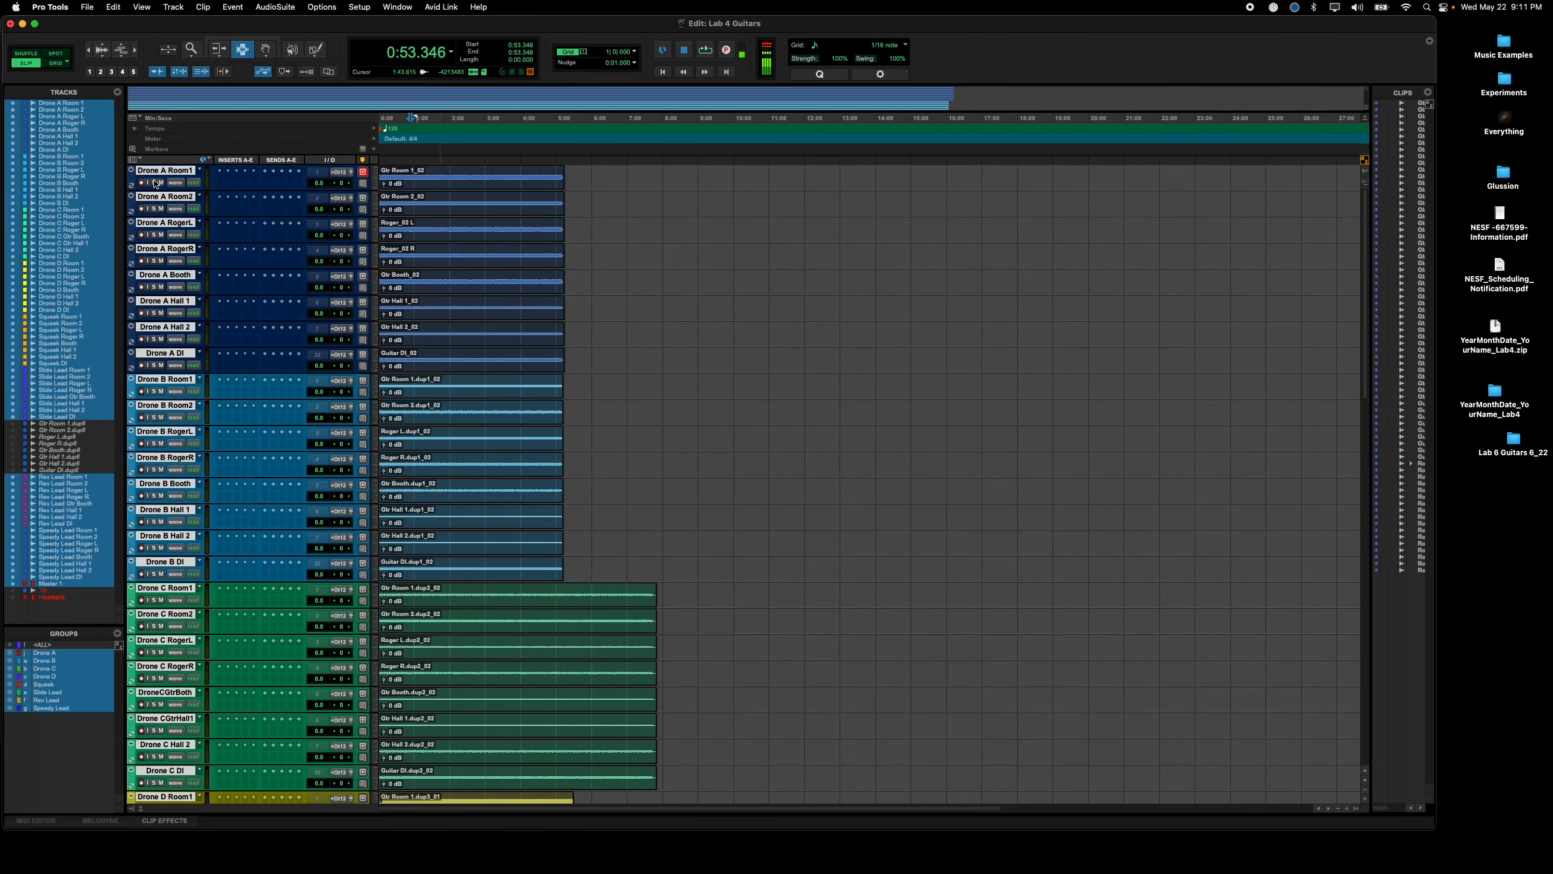
Step: Audition the soloed Drone A tracks, stop playback, and clear the group's solo
key("space")
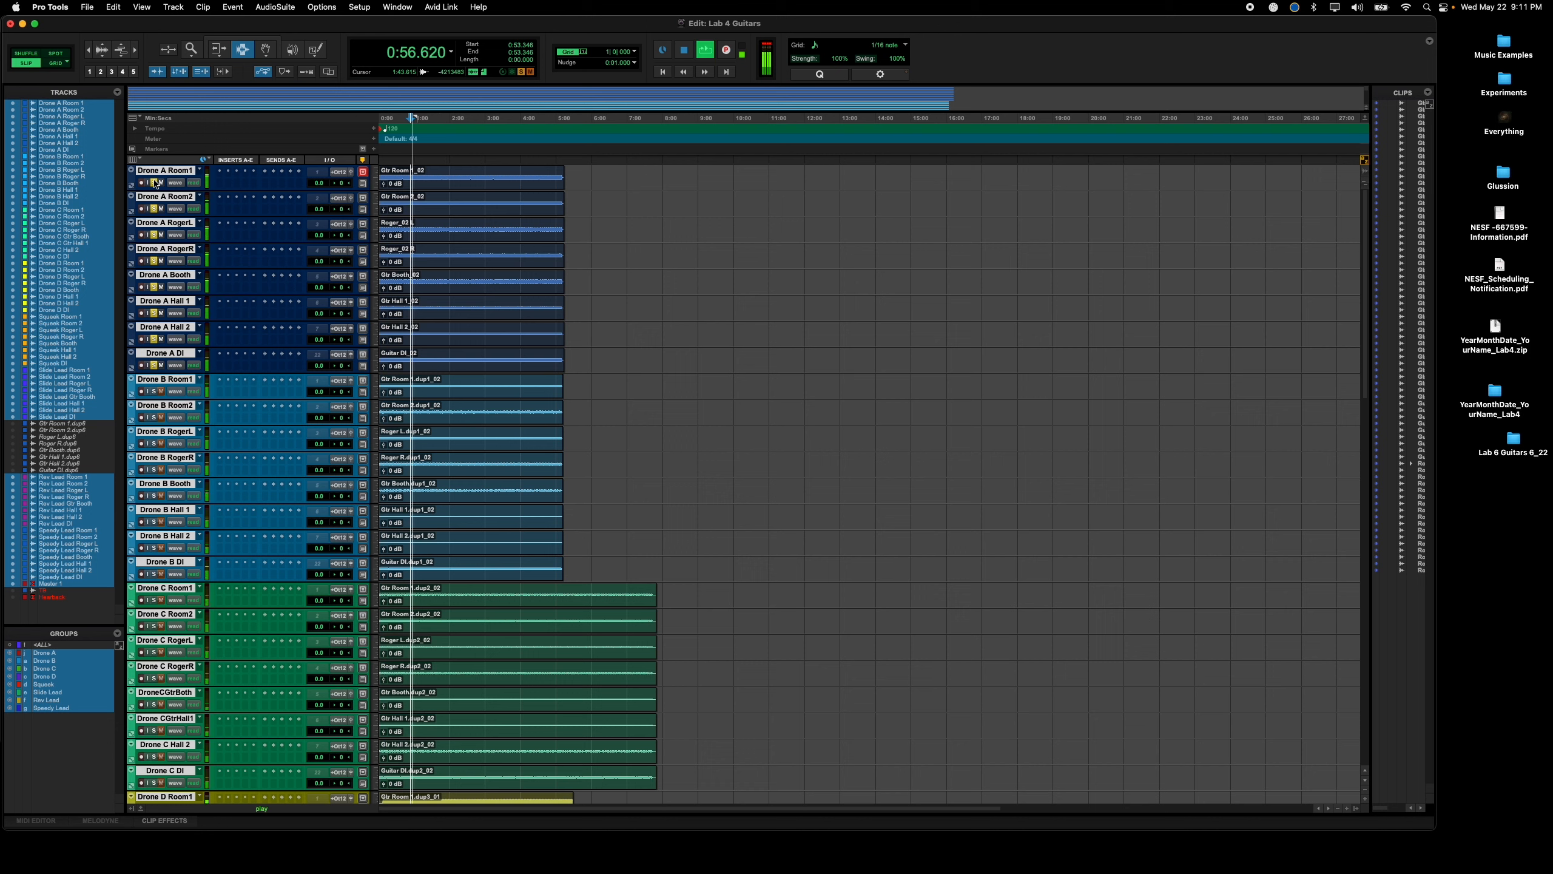
key("space")
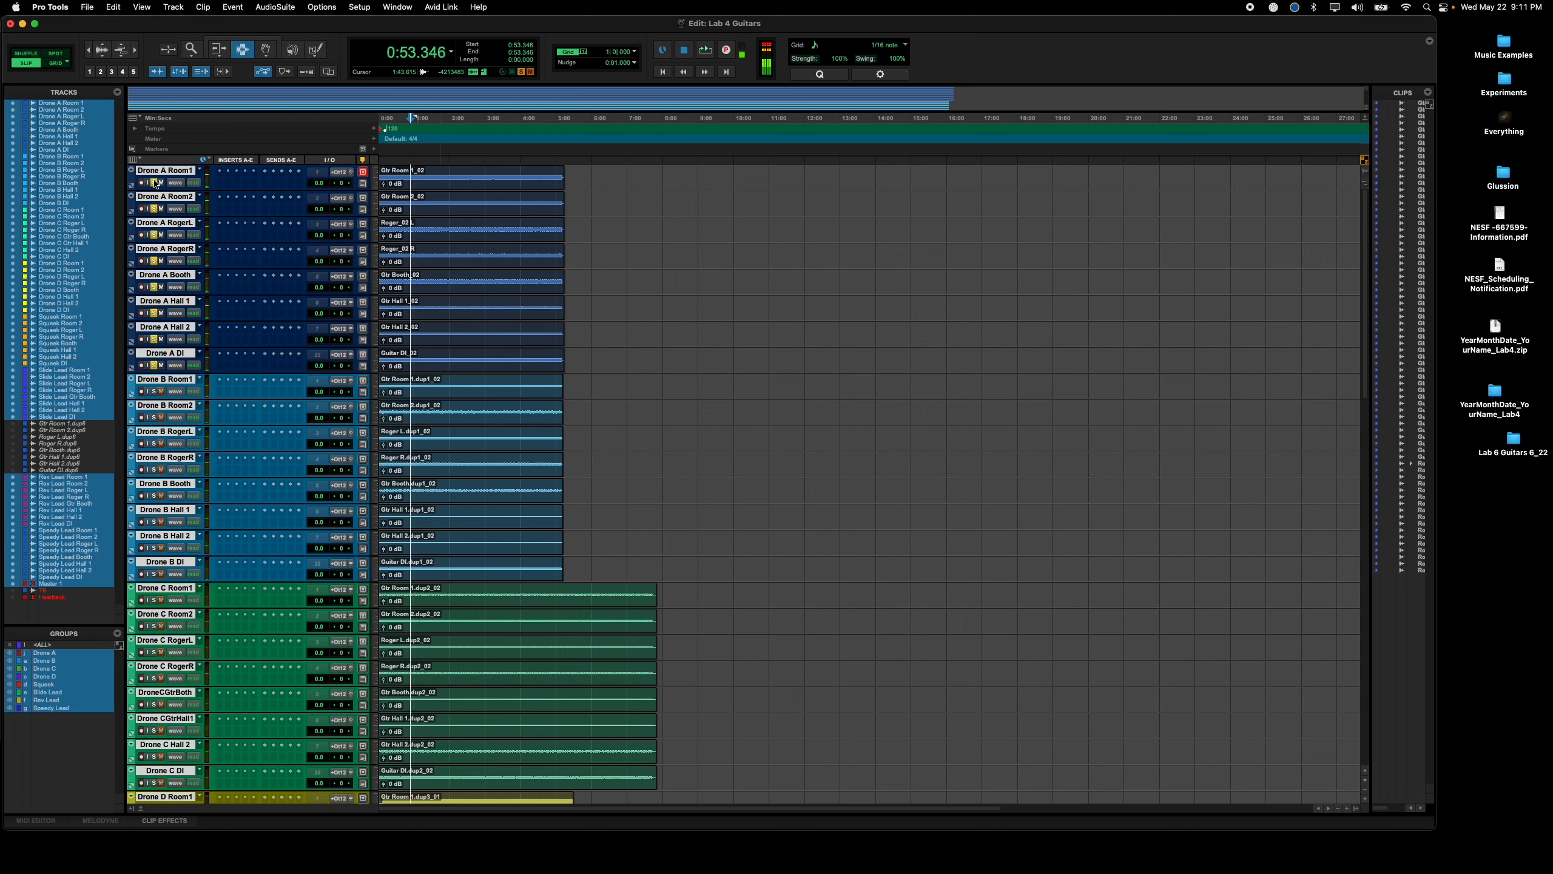
left_click(153, 313)
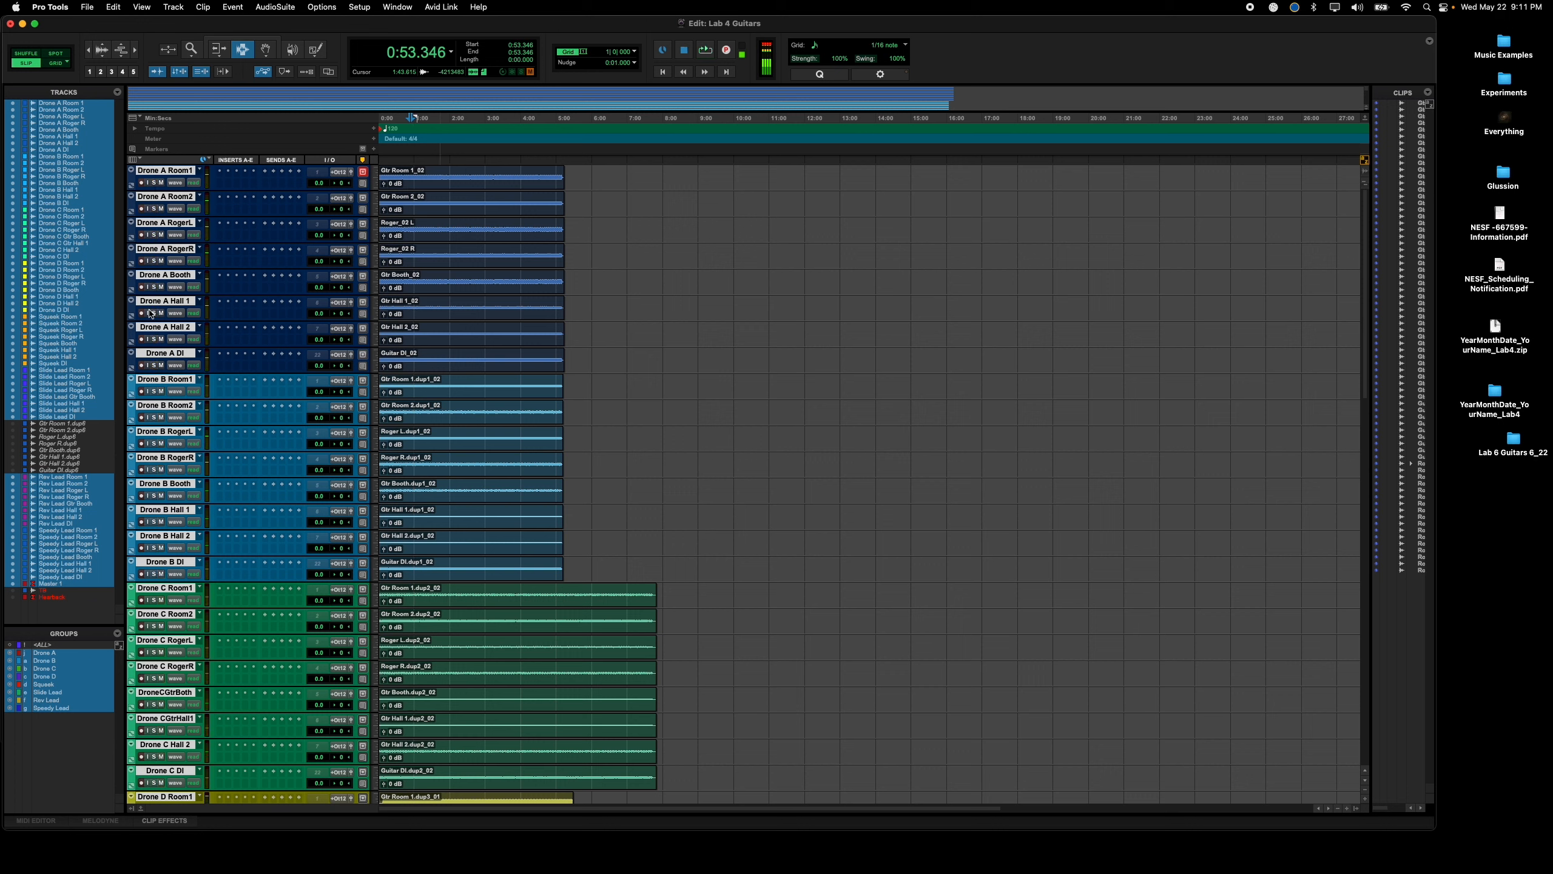
Step: Solo the Drone B group, audition its tracks, and stop playback
left_click(153, 392)
key("space")
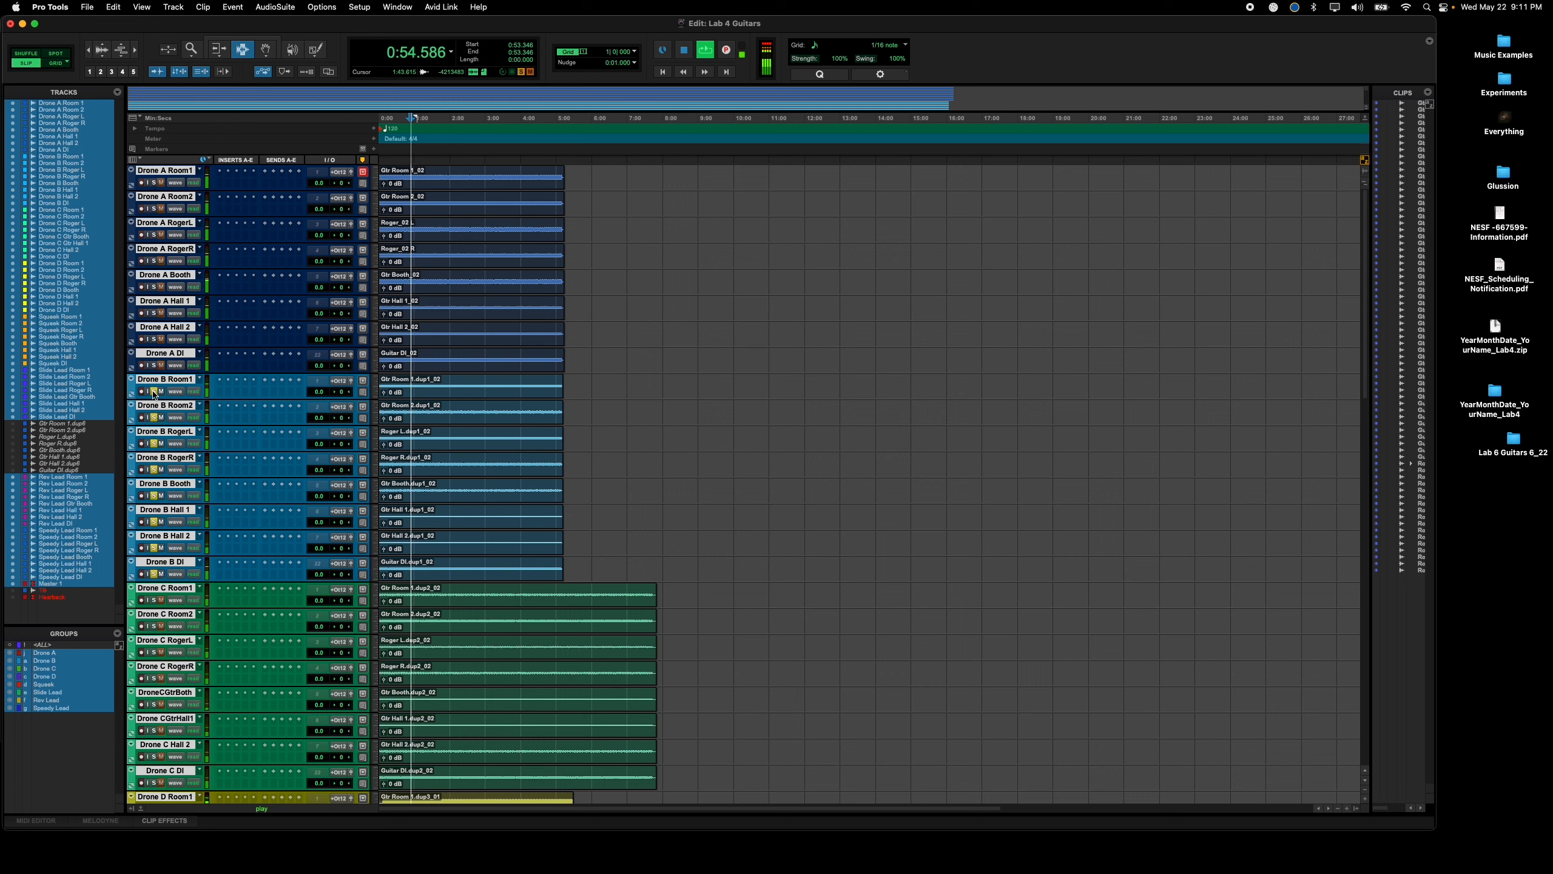
key("space")
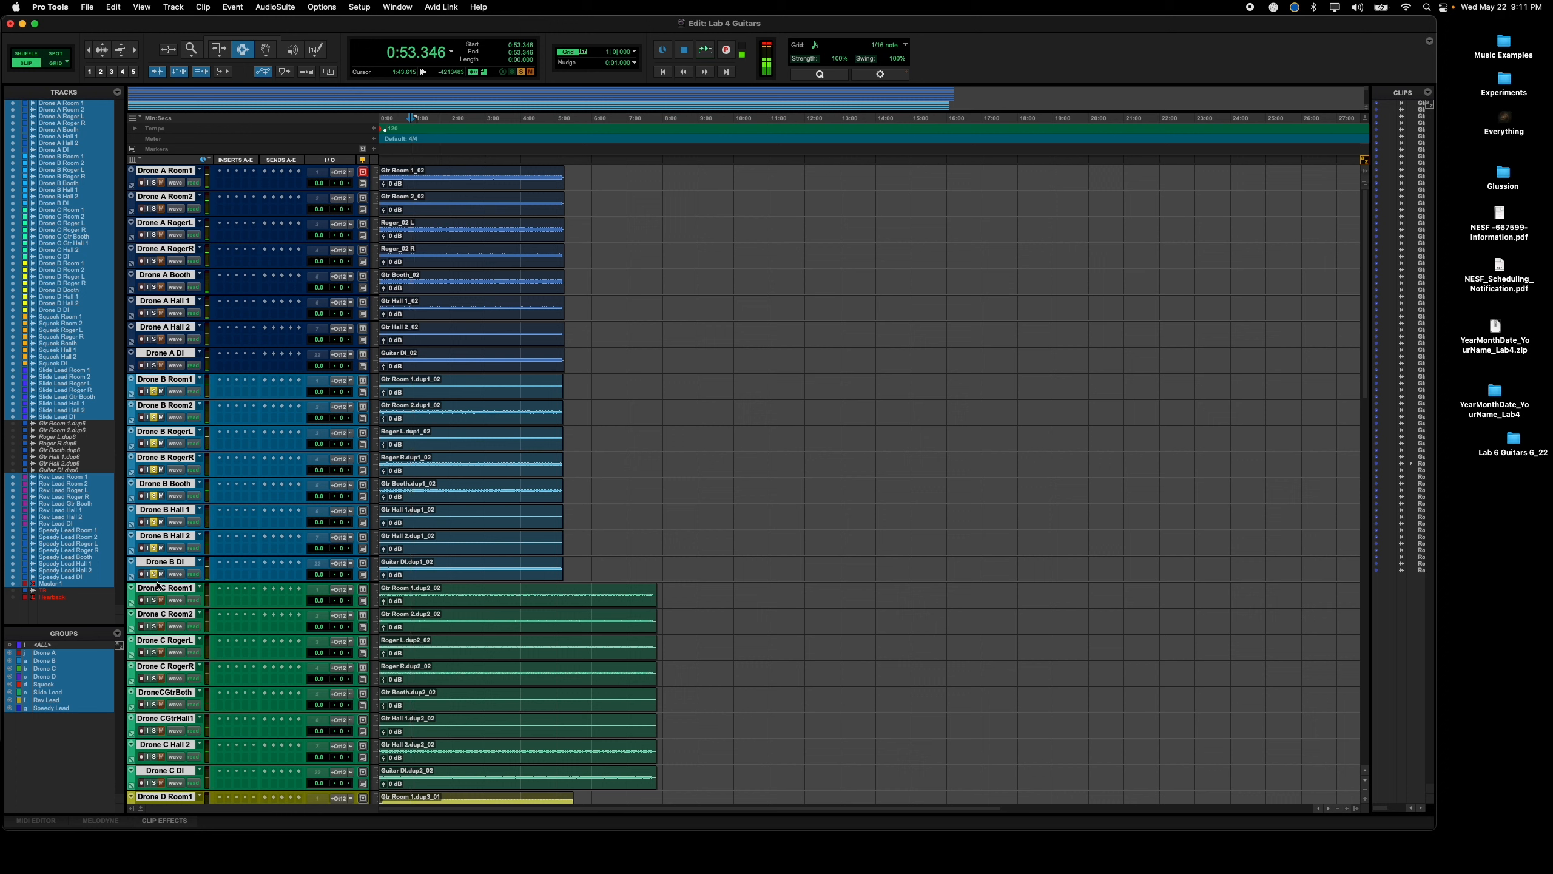
Step: Solo the Drone C group, audition its tracks, and stop playback
left_click(153, 600)
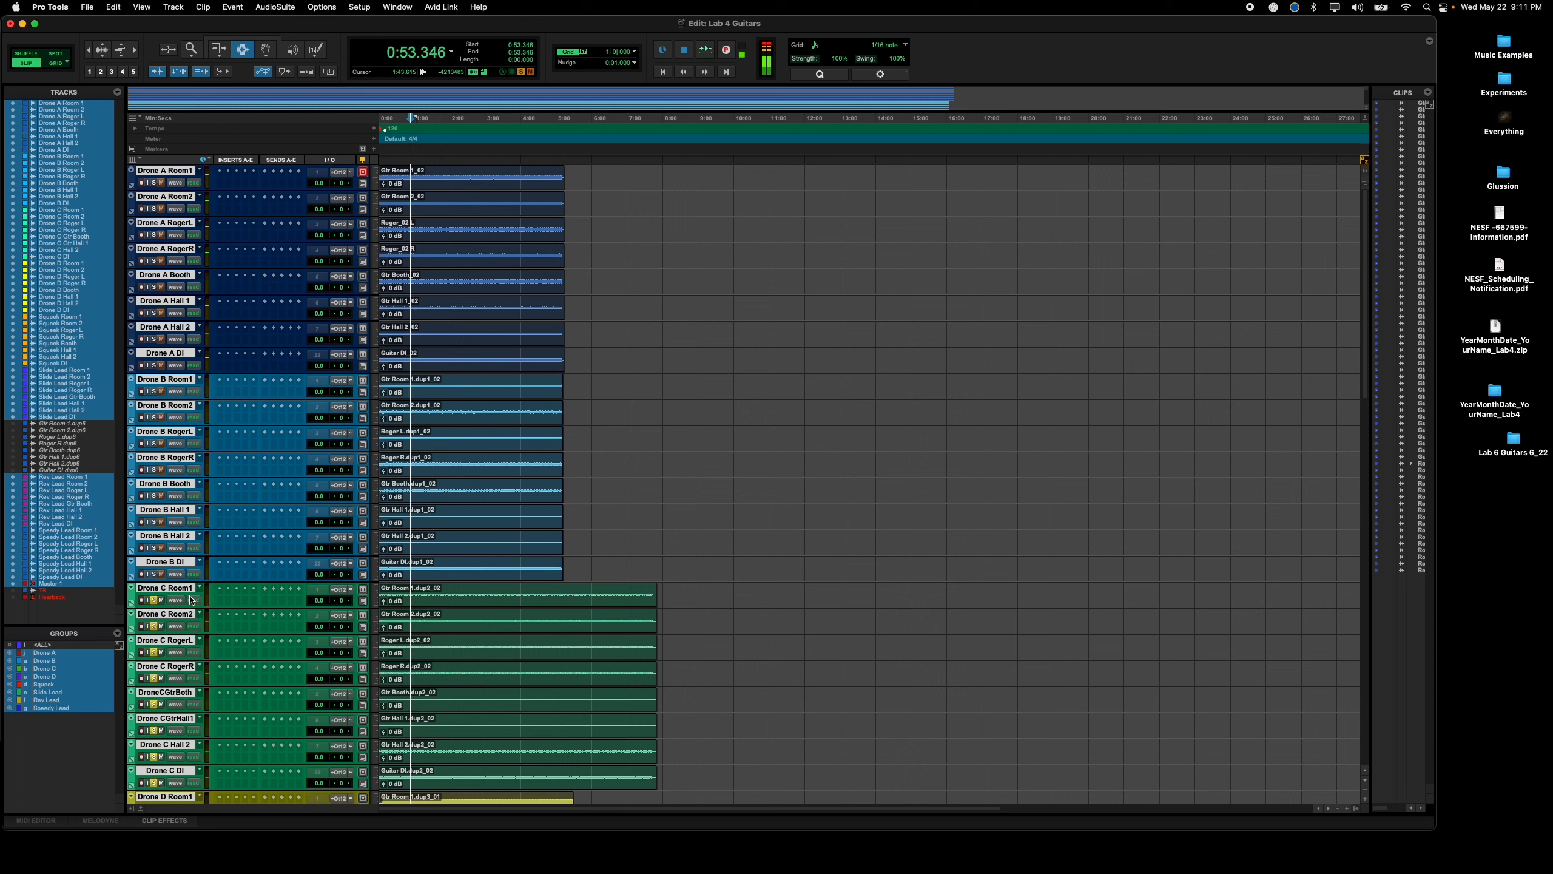
key("space")
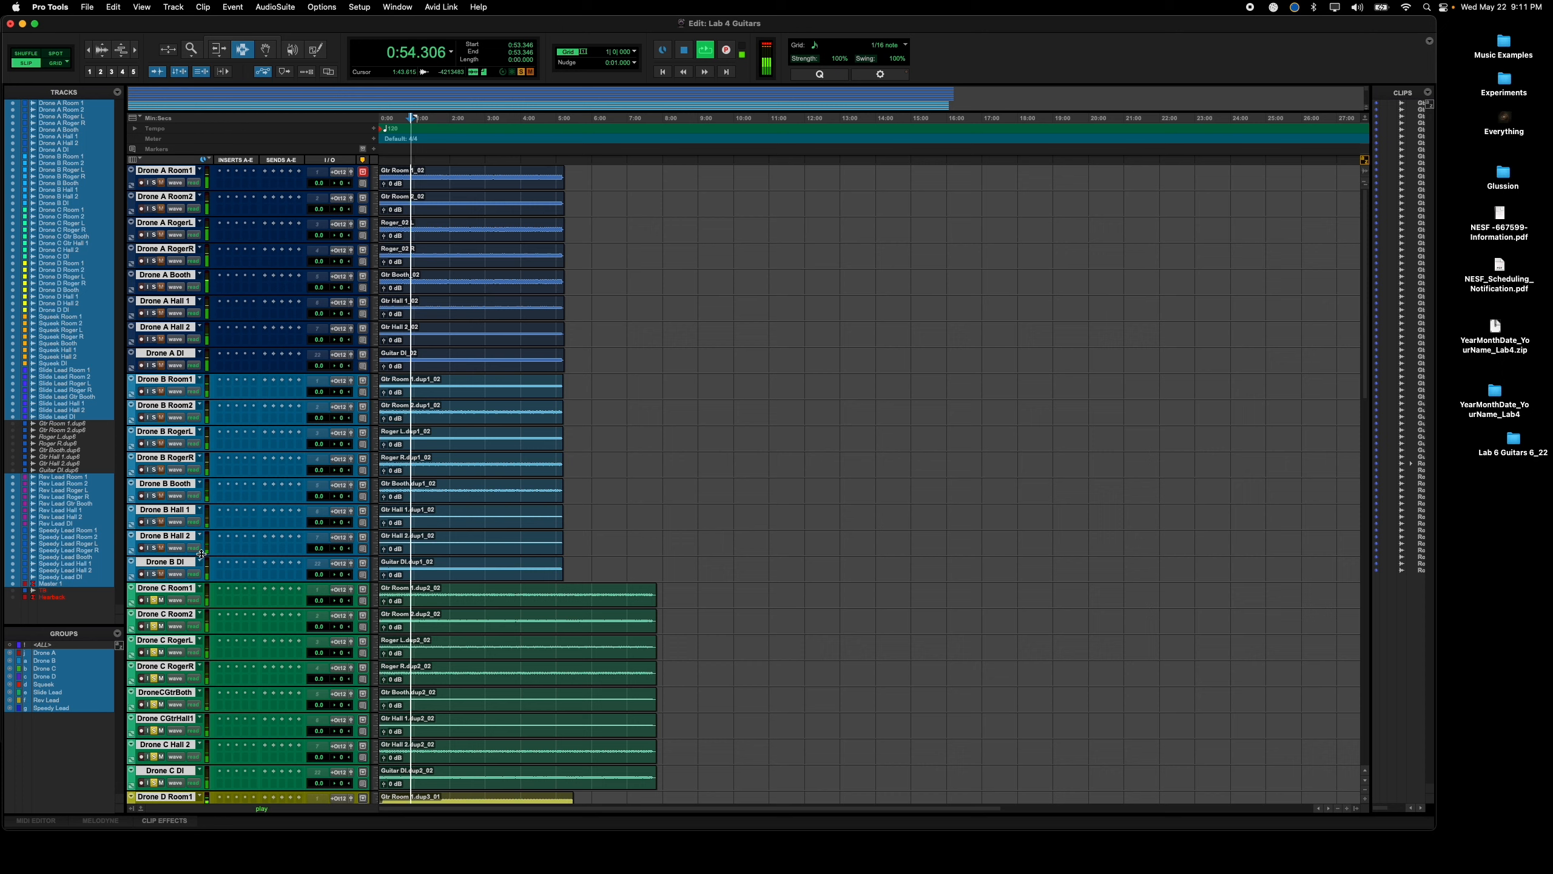
scroll(201, 553, "down", 5)
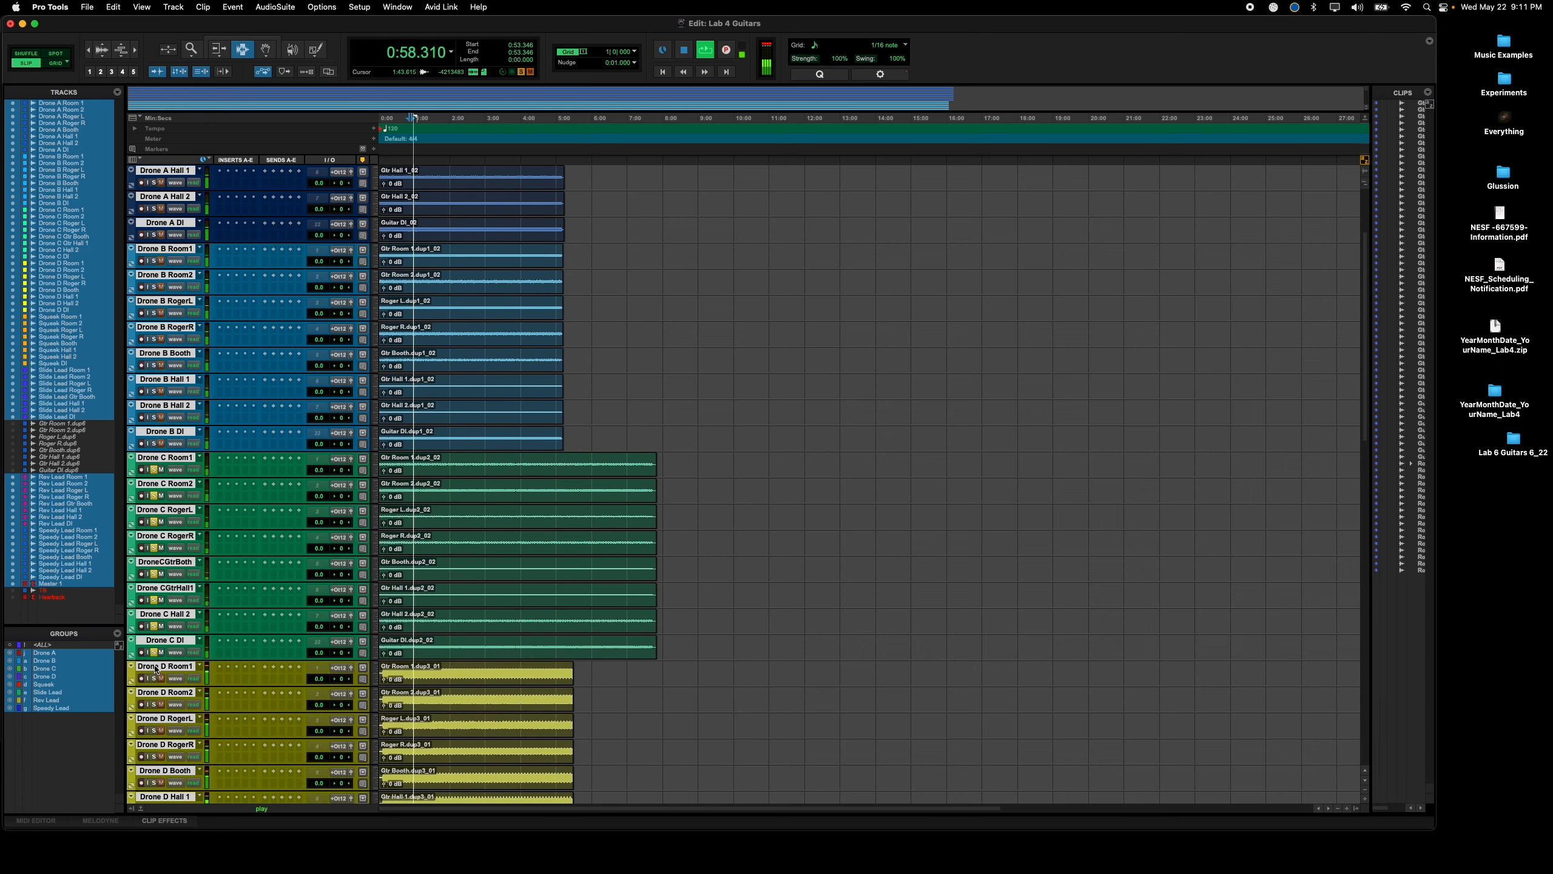
key("space")
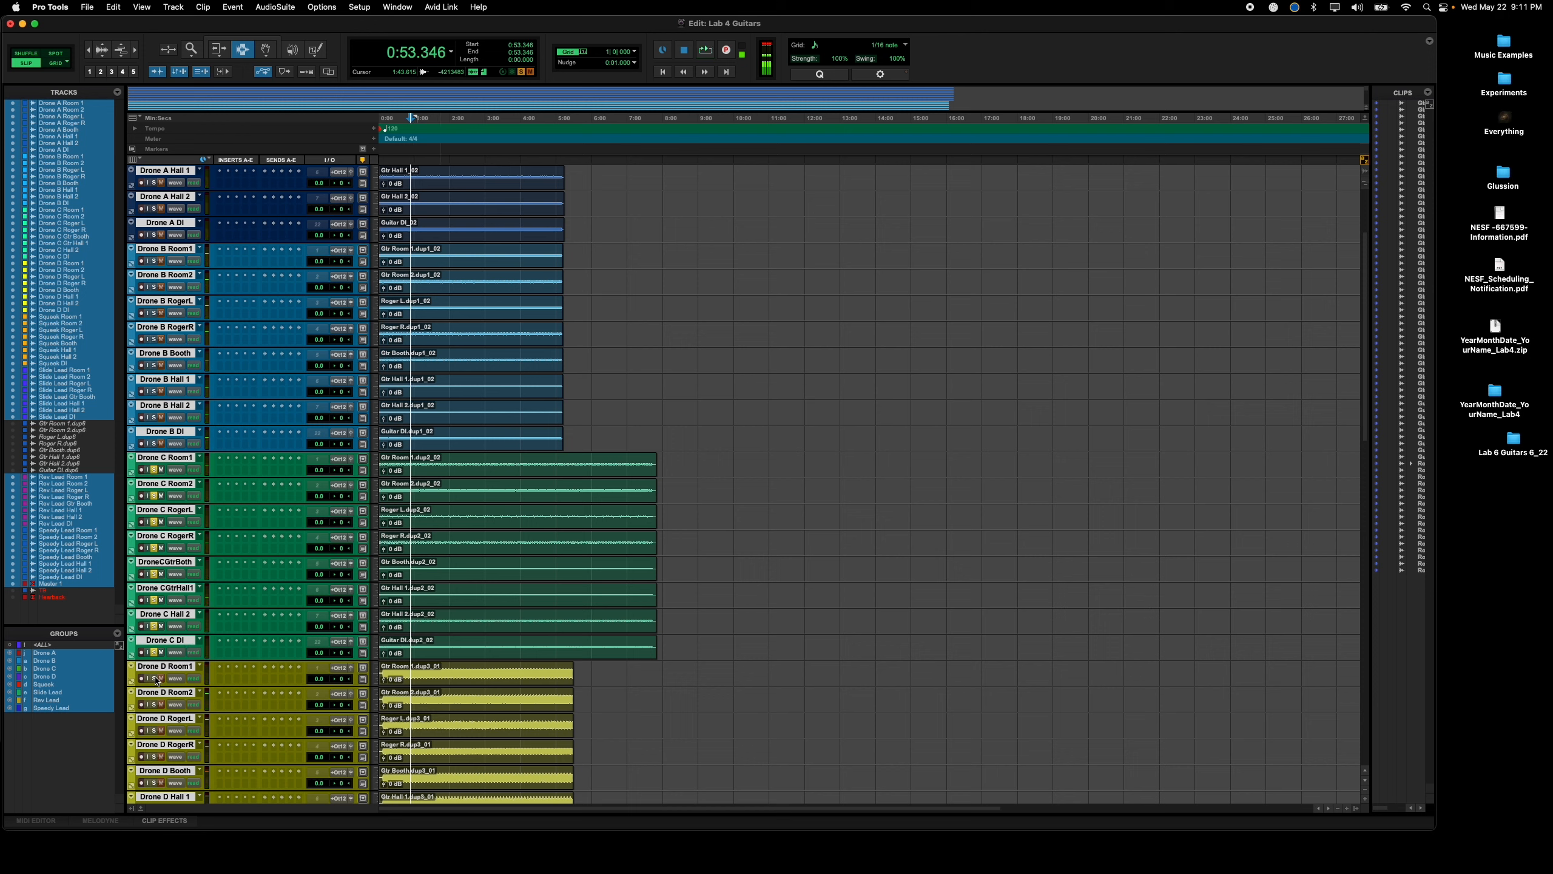
Step: Solo the Drone D group, audition its tracks, and stop playback
left_click(155, 678)
key("space")
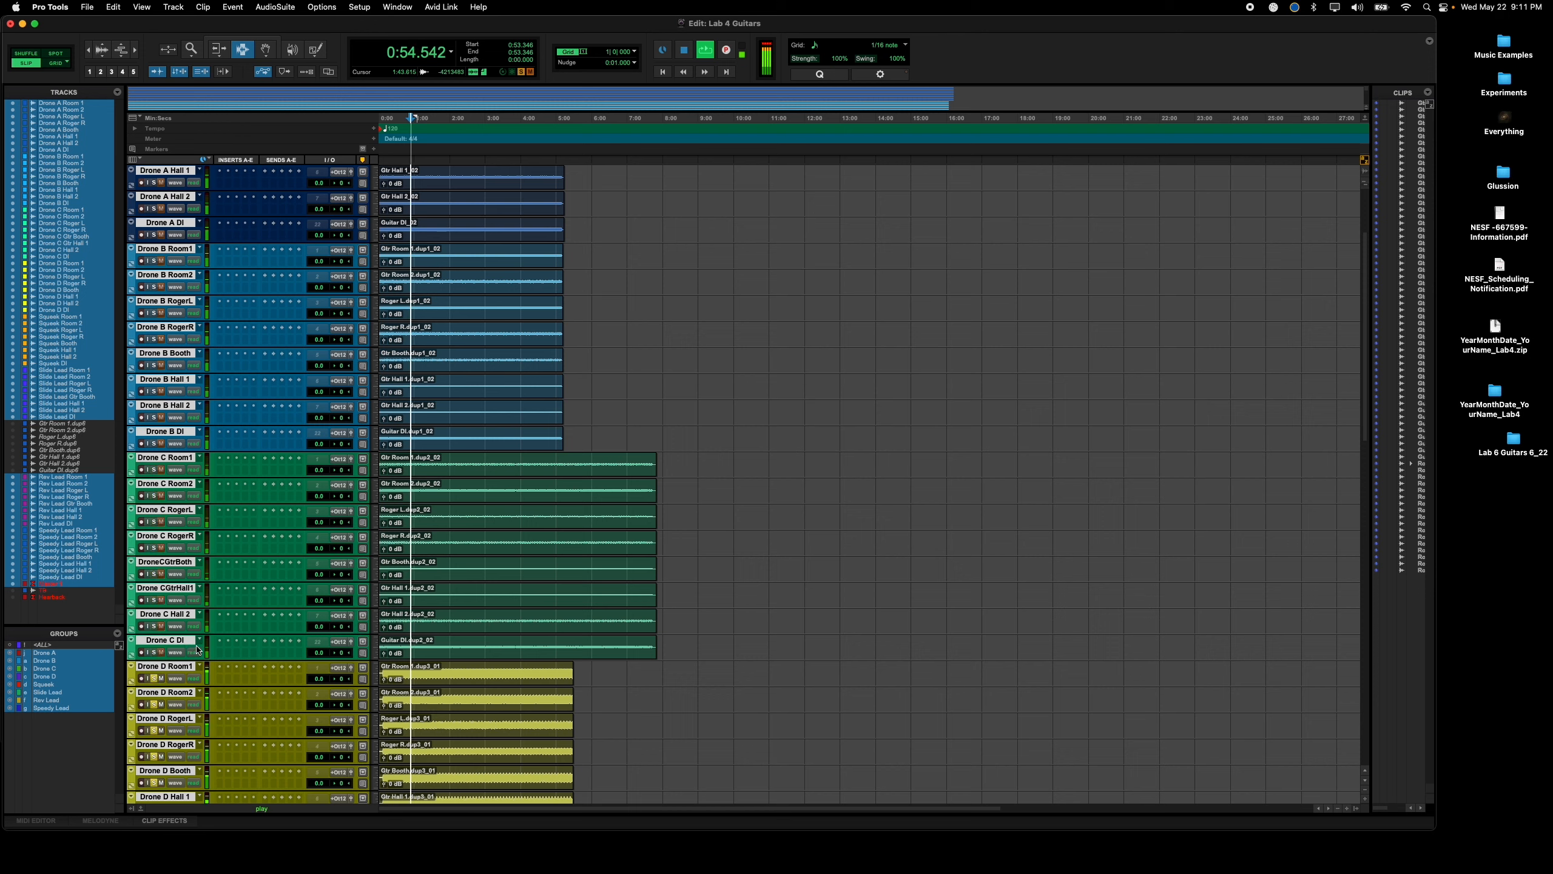
scroll(197, 650, "down", 6)
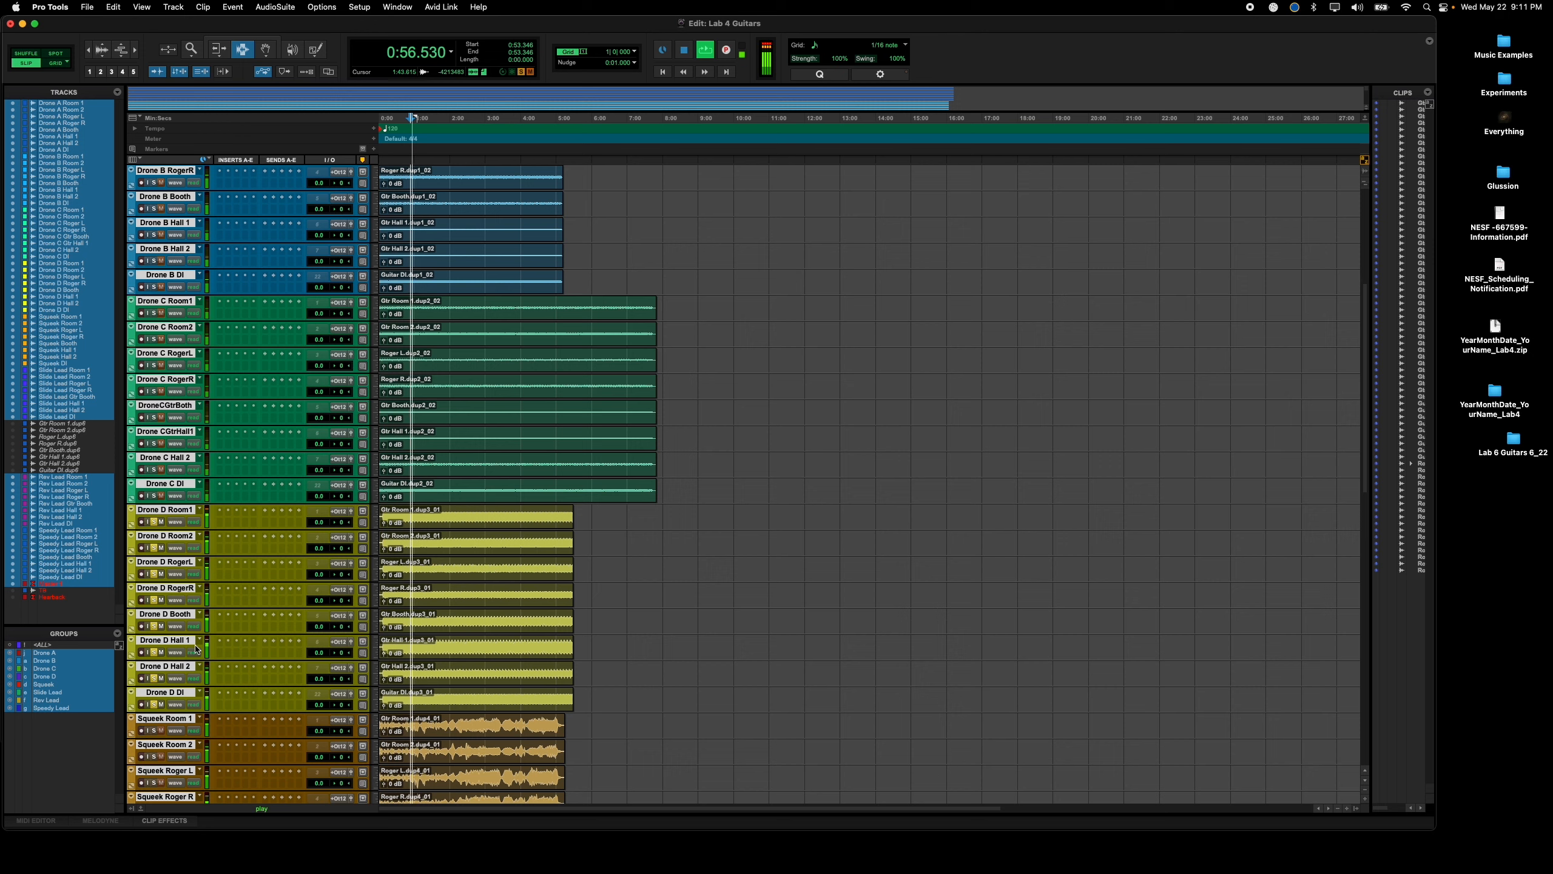
key("space")
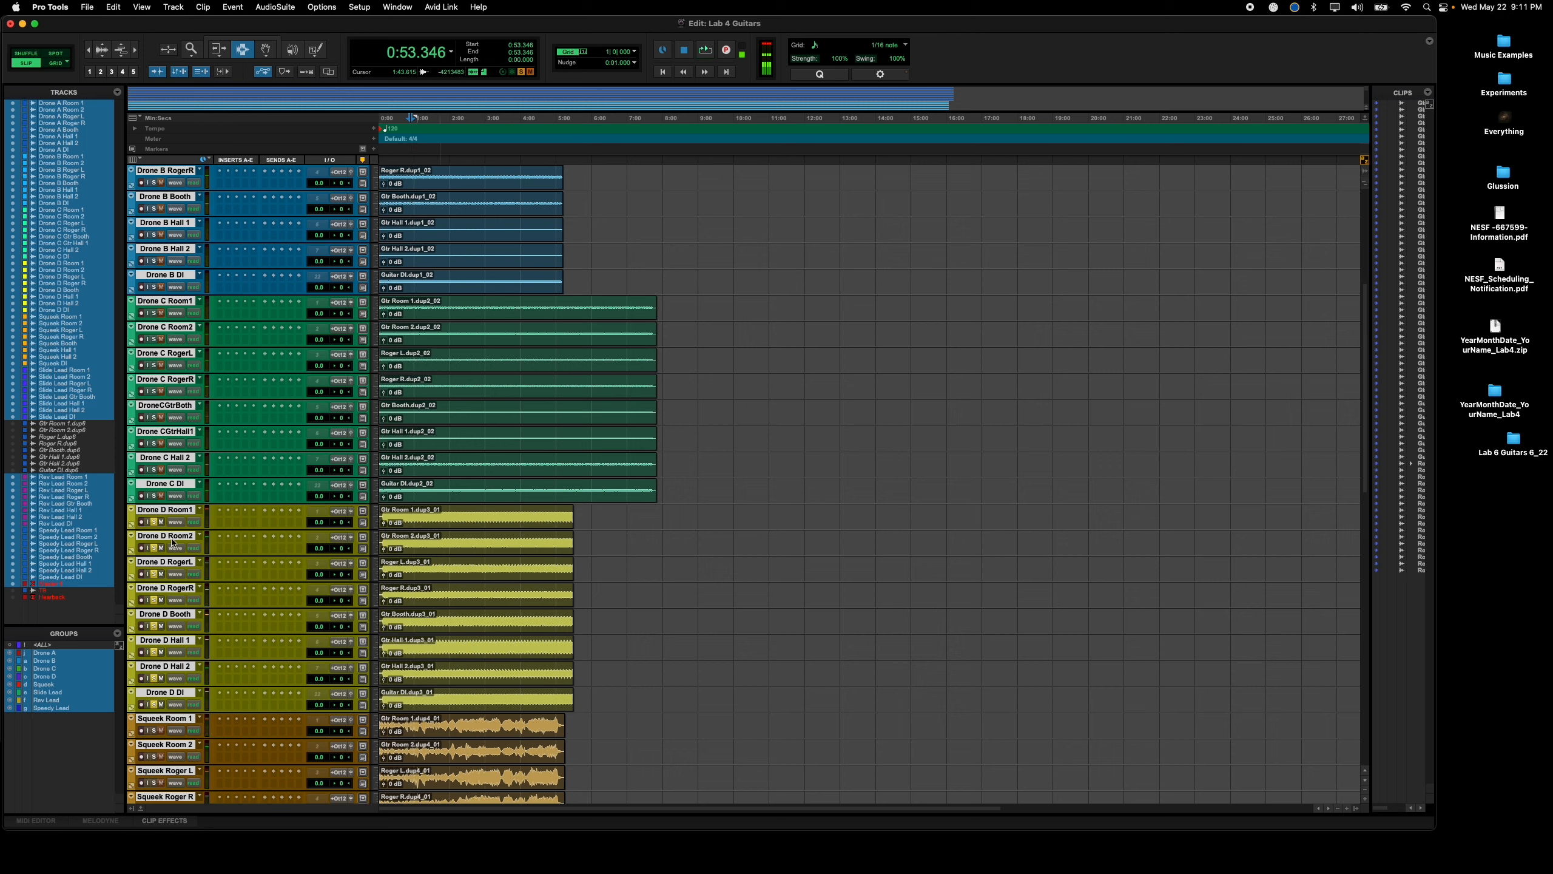
Step: Solo the Squeek group, audition its tracks, and stop playback
left_click(156, 730)
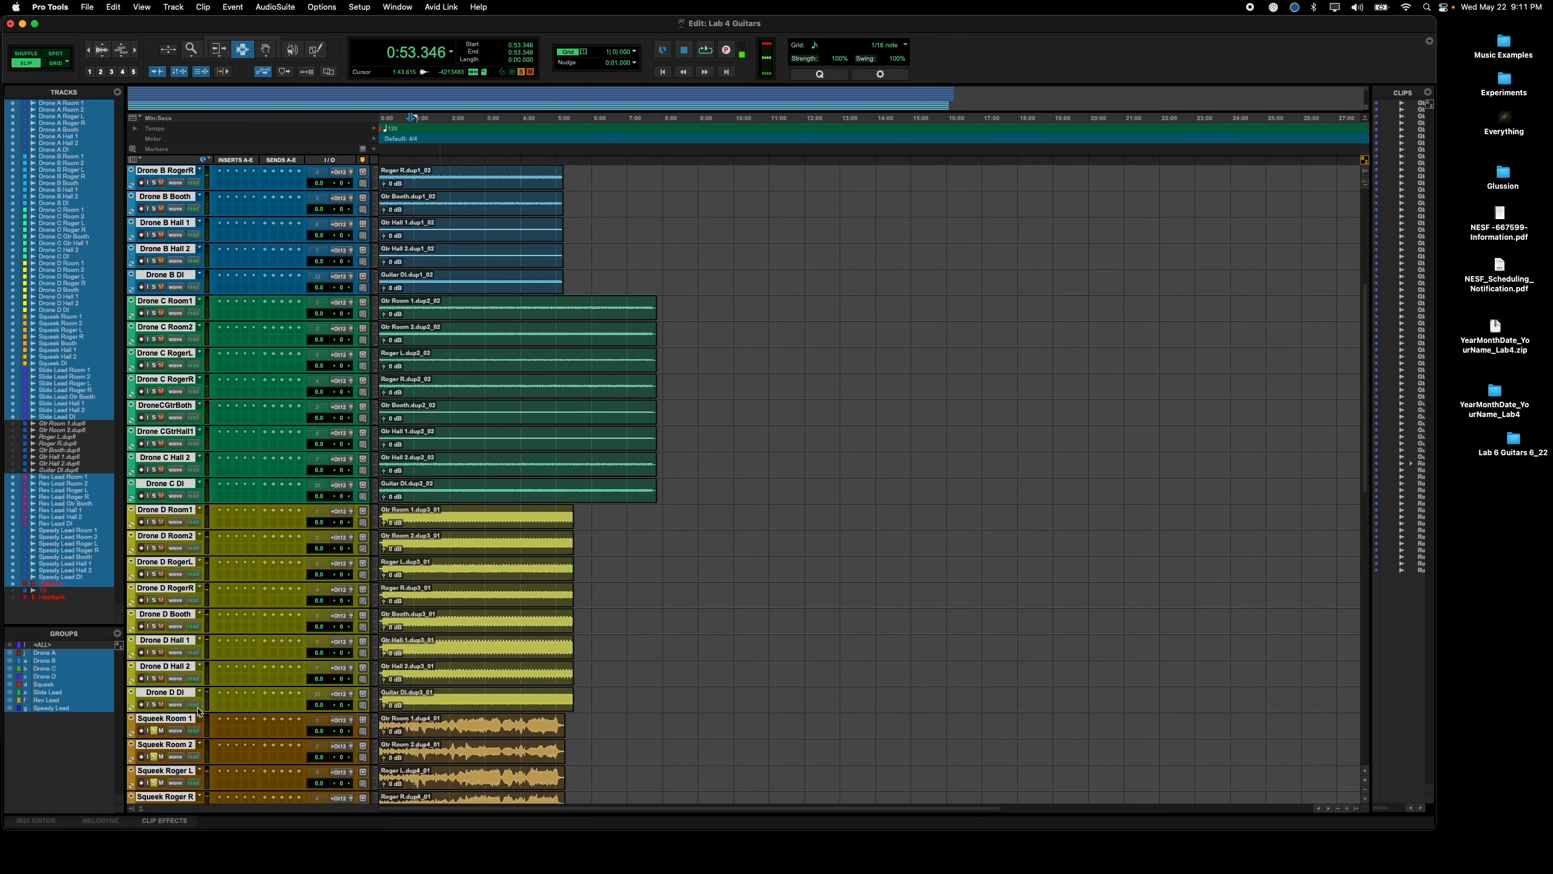
scroll(237, 633, "down", 6)
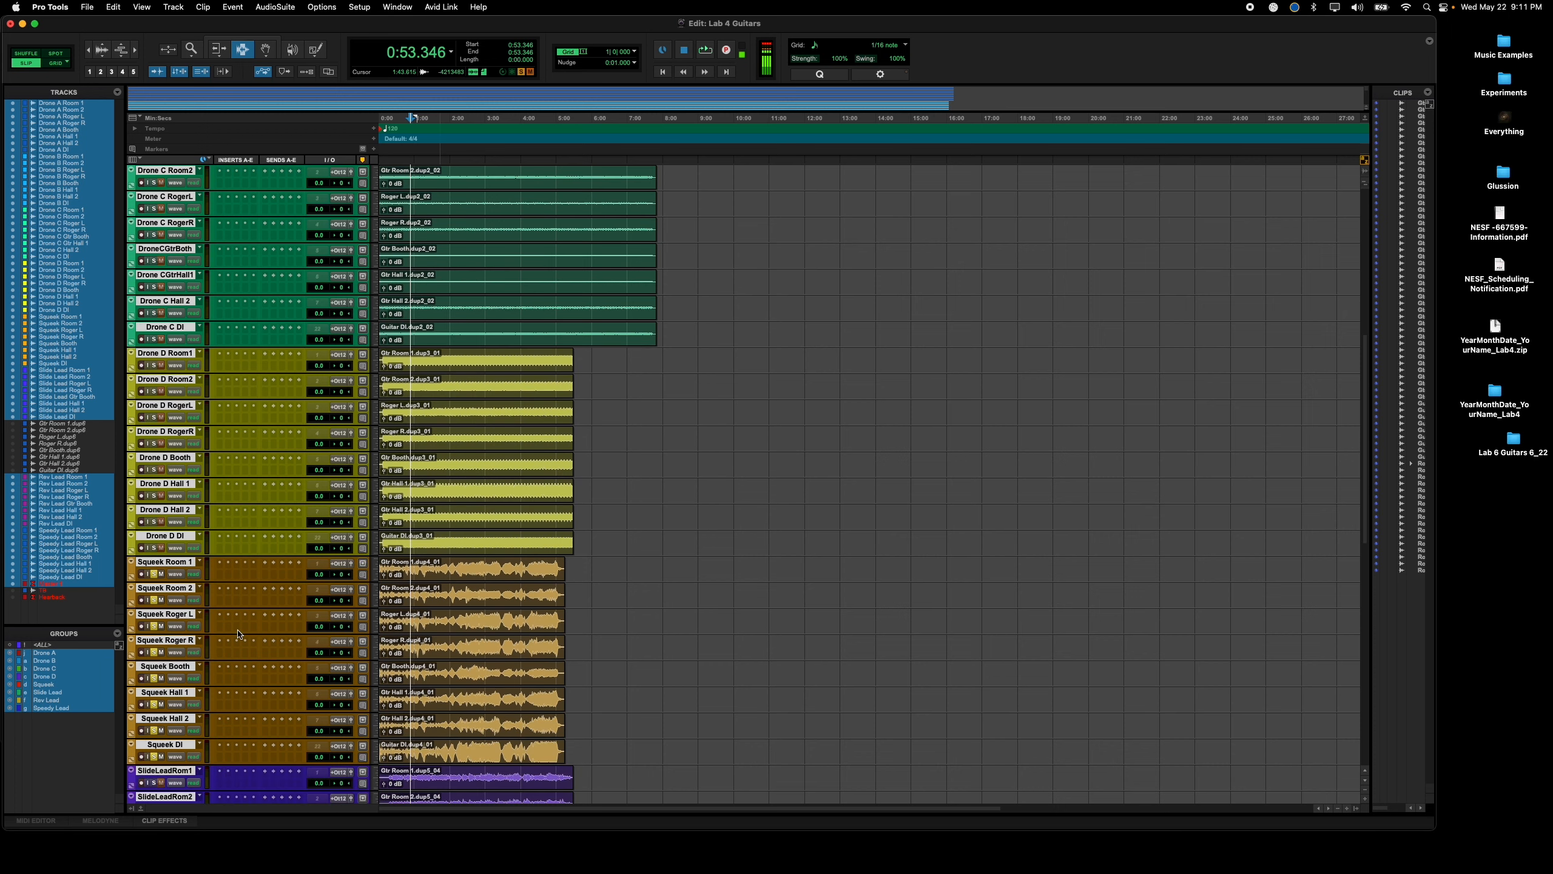
key("space")
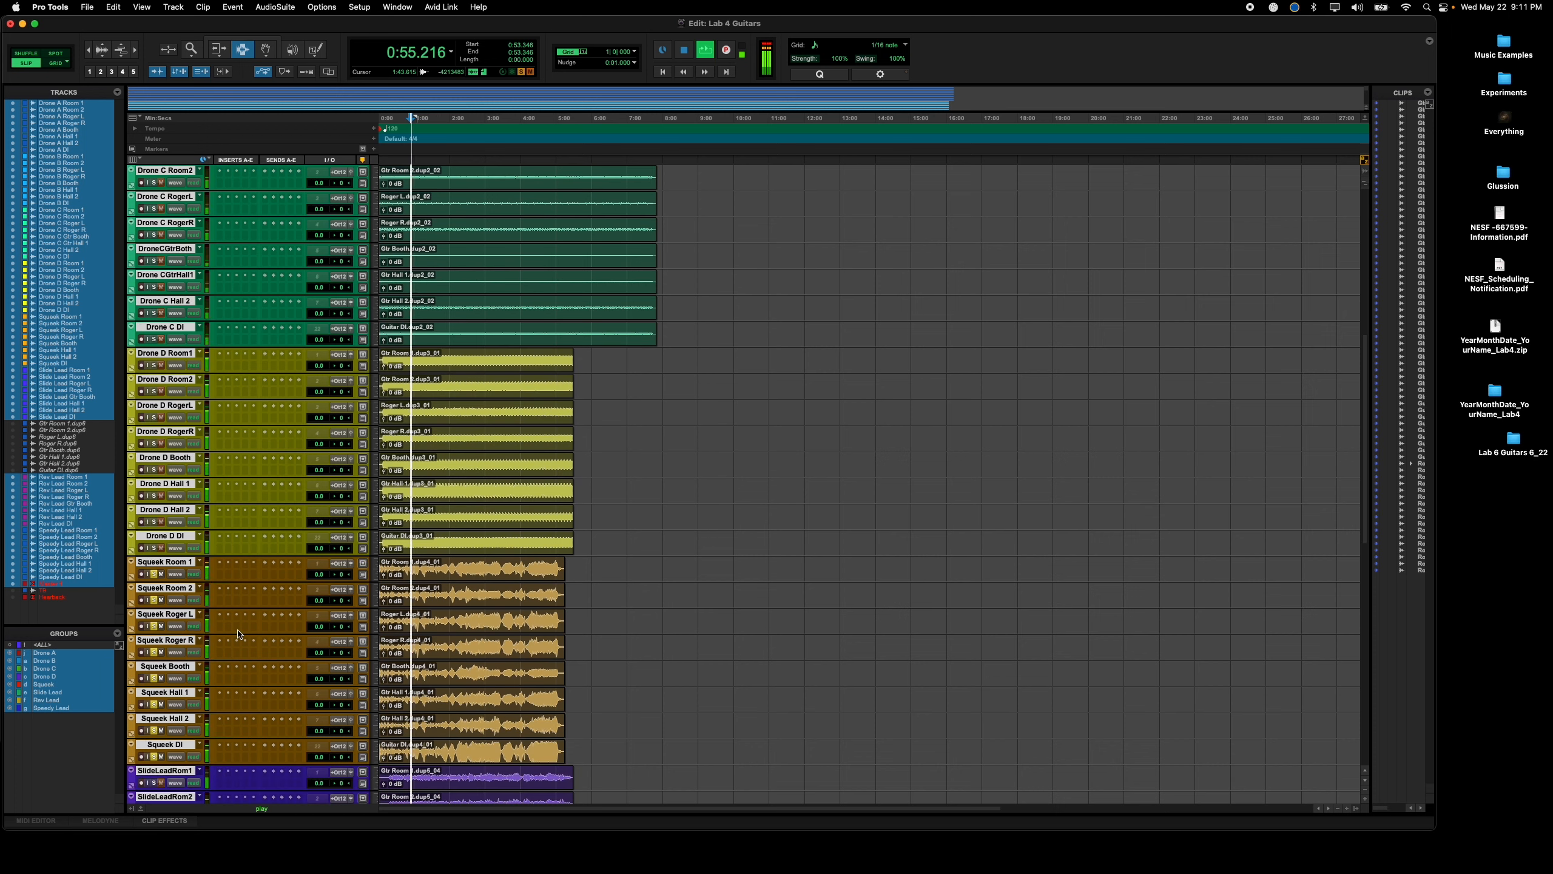
key("space")
Step: Solo the Slide Lead group, audition it, jump playback to about 2:13 on the timeline, and stop
scroll(165, 599, "down", 8)
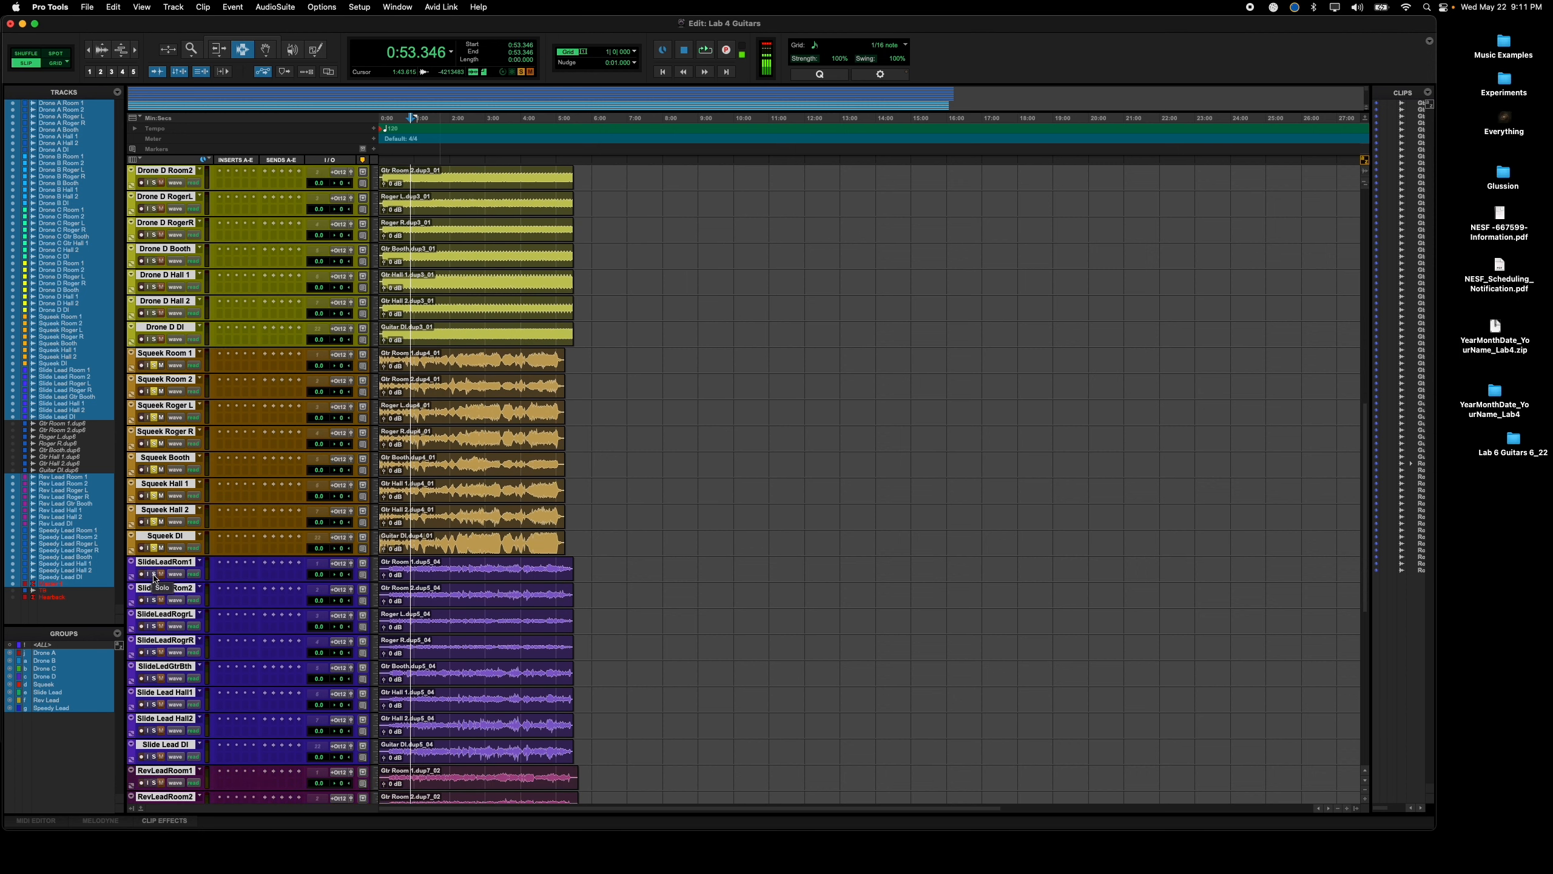
left_click(153, 574)
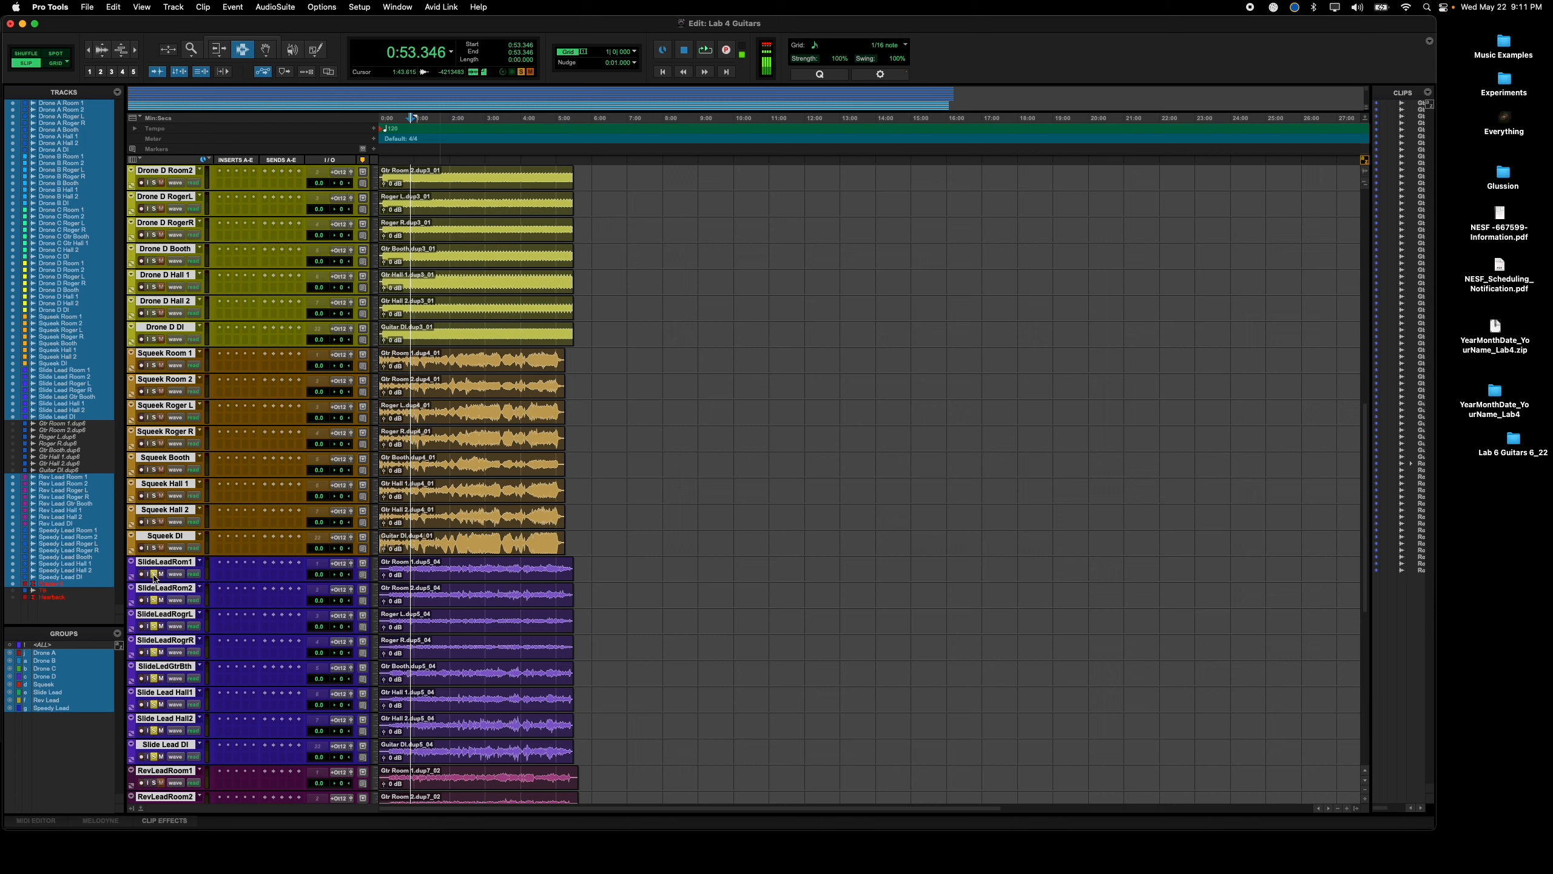
key("space")
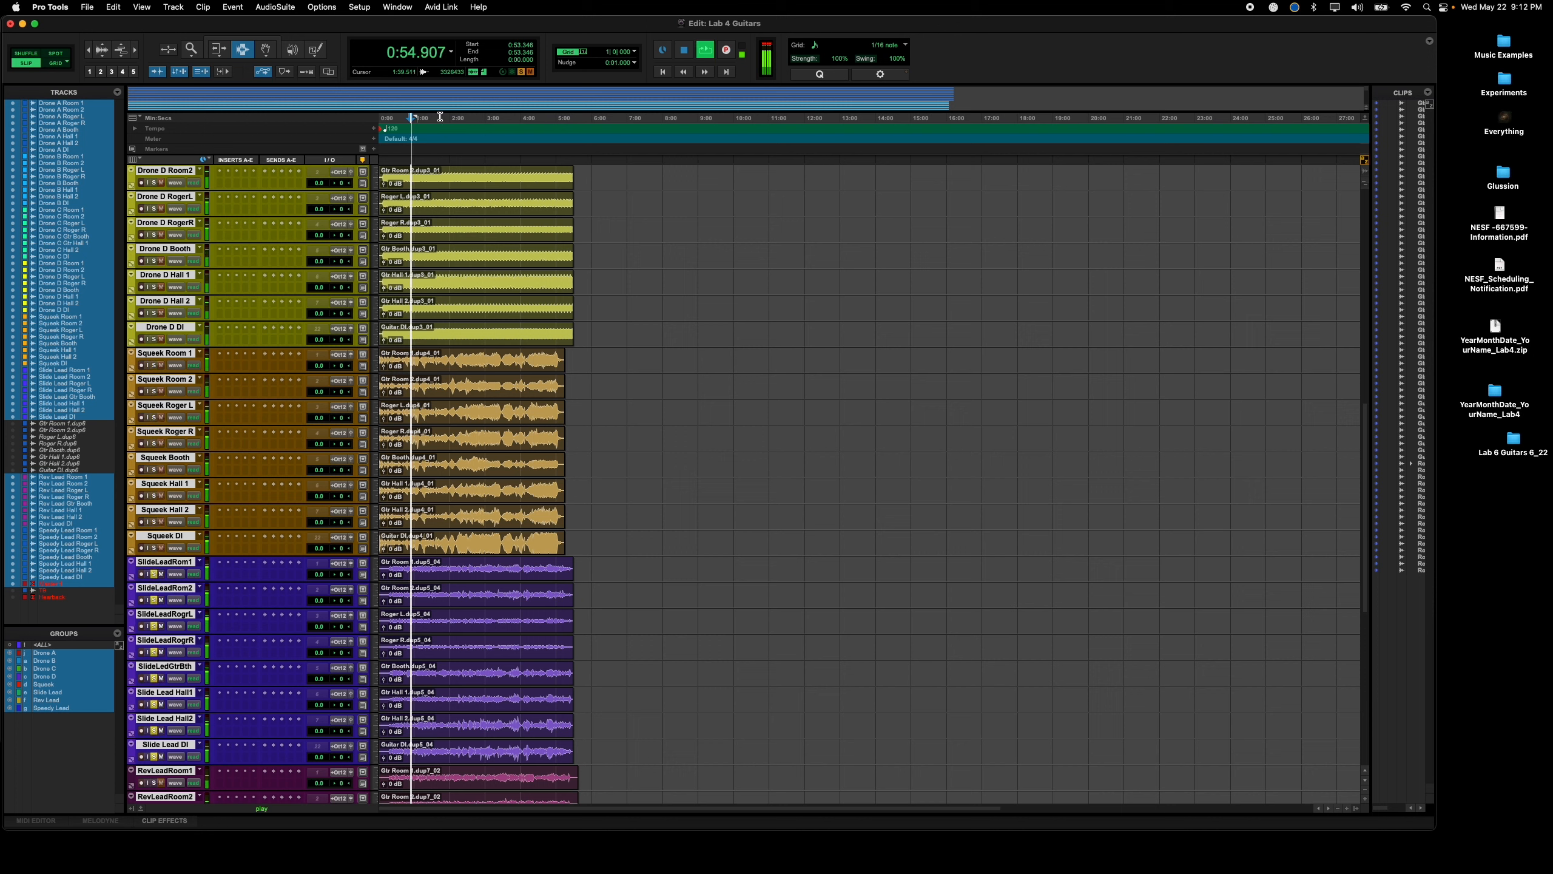
left_click(459, 118)
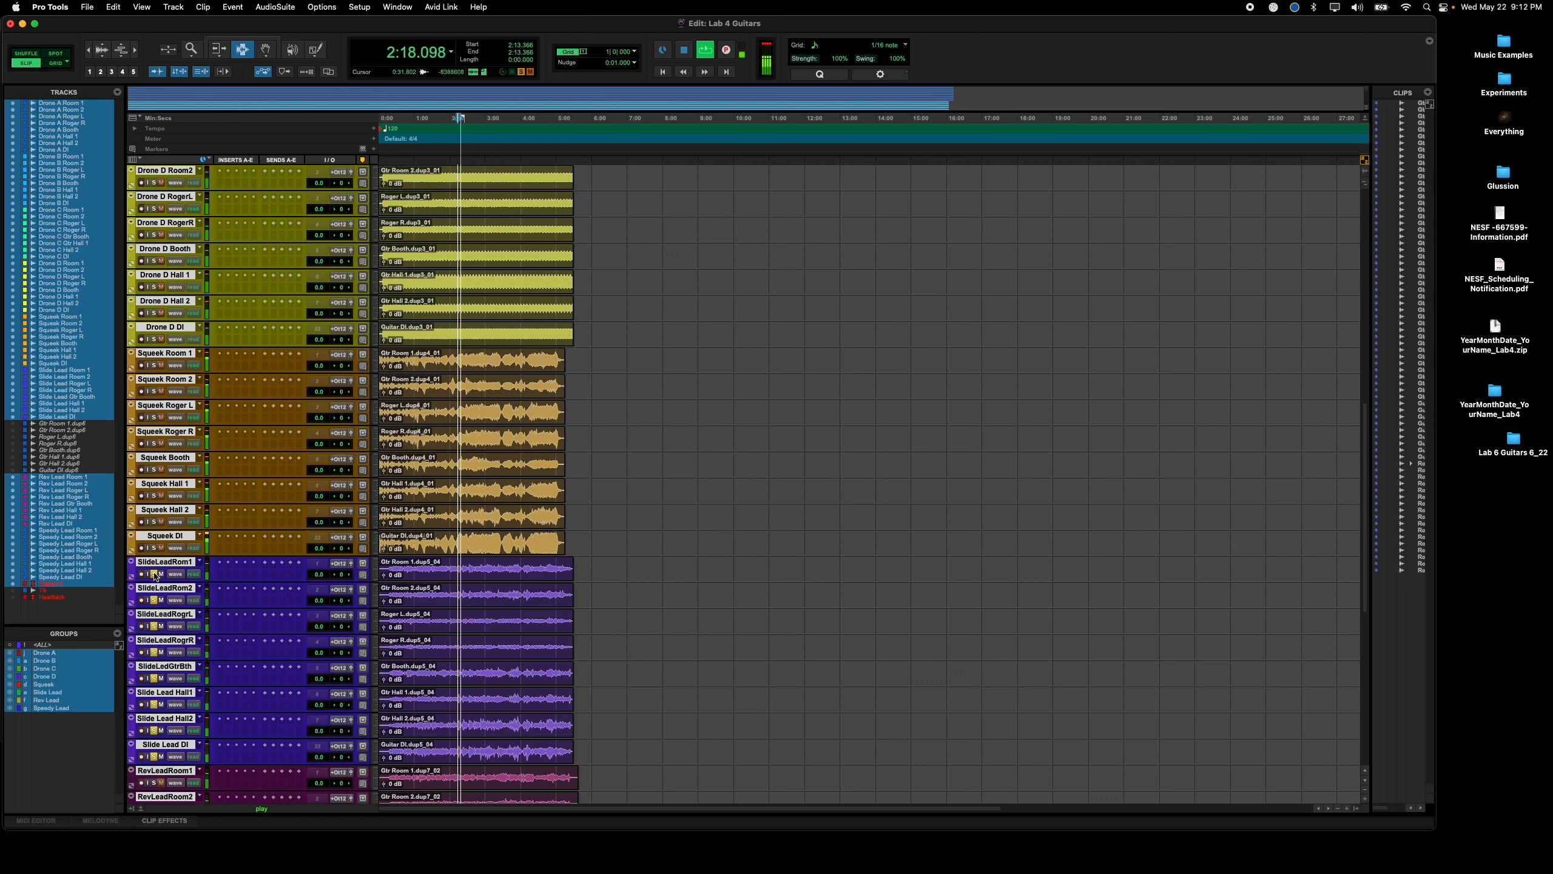
key("space")
Step: Solo the Rev Lead group, audition its tracks, and stop playback
scroll(155, 574, "down", 7)
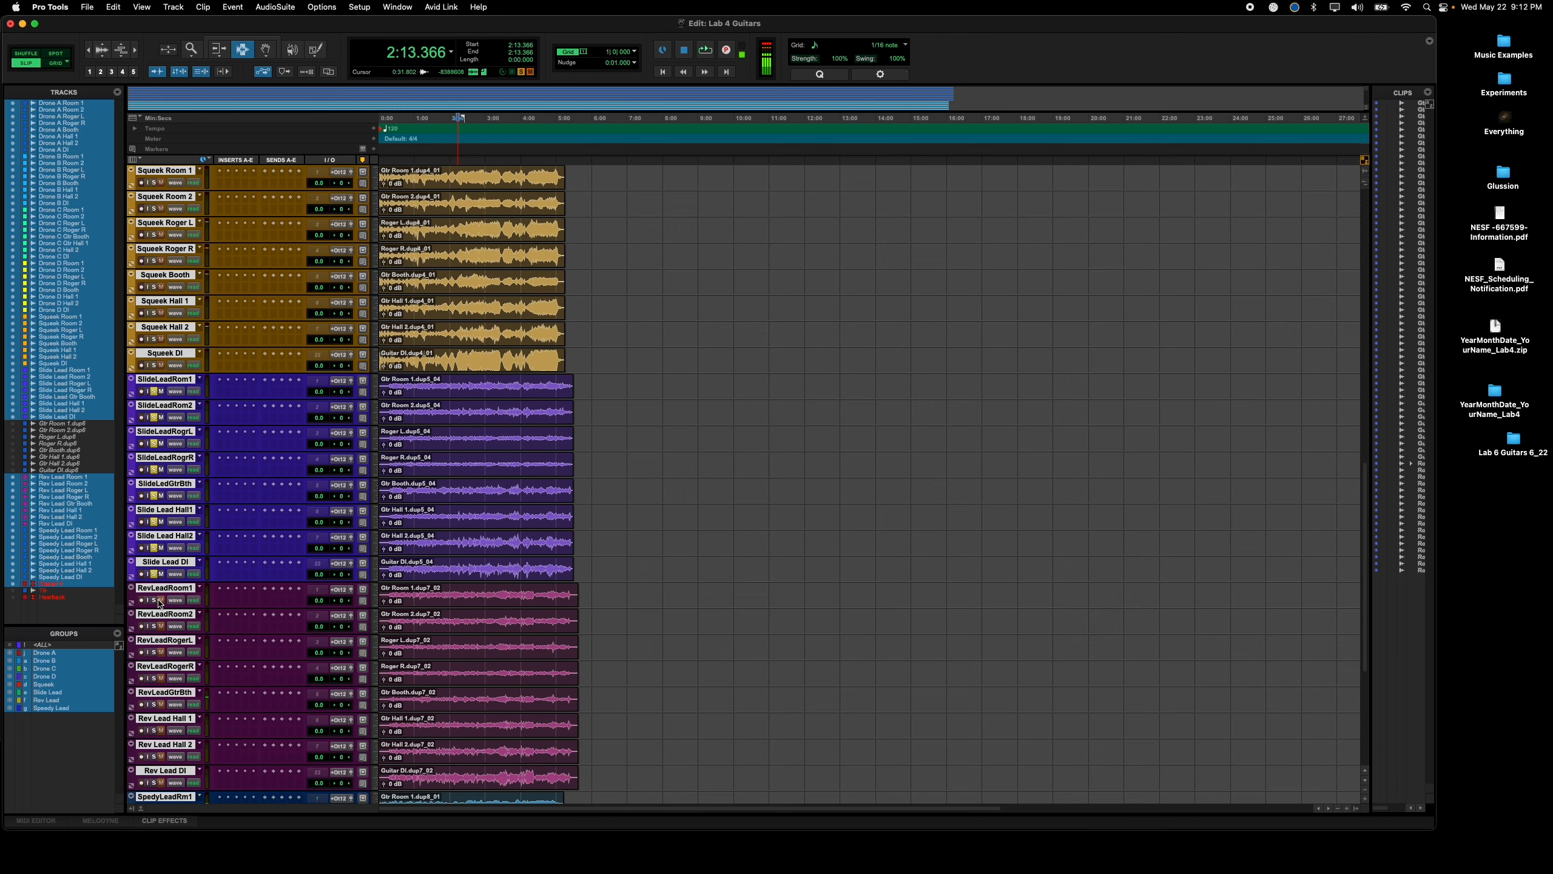
left_click(155, 600)
key("space")
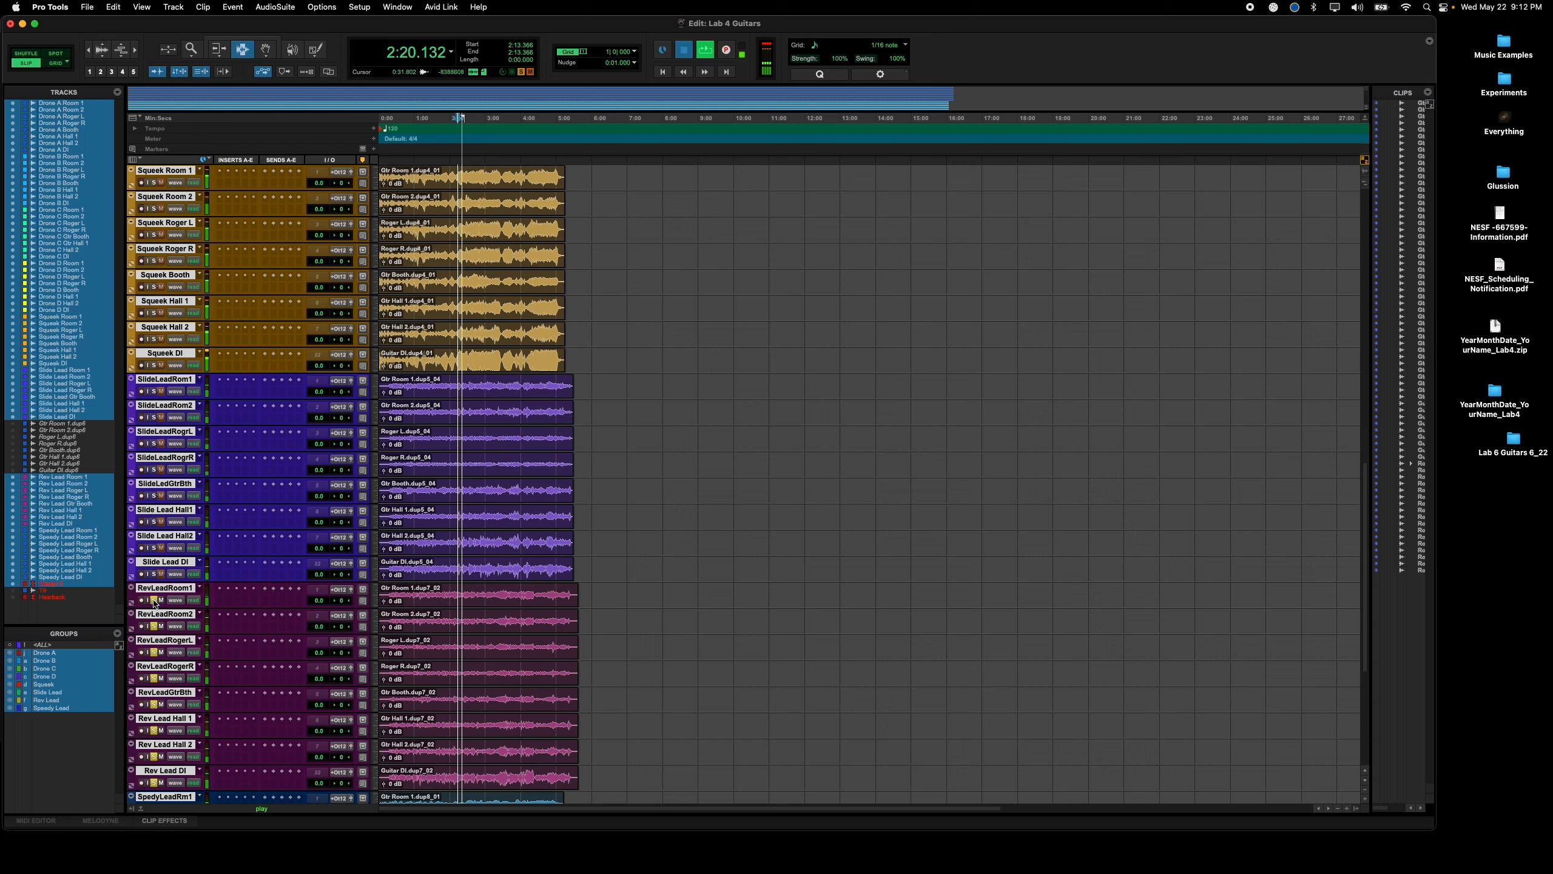
key("space")
Step: Solo the Speedy Lead group above Master 1, audition its tracks, and stop playback
scroll(180, 631, "down", 3)
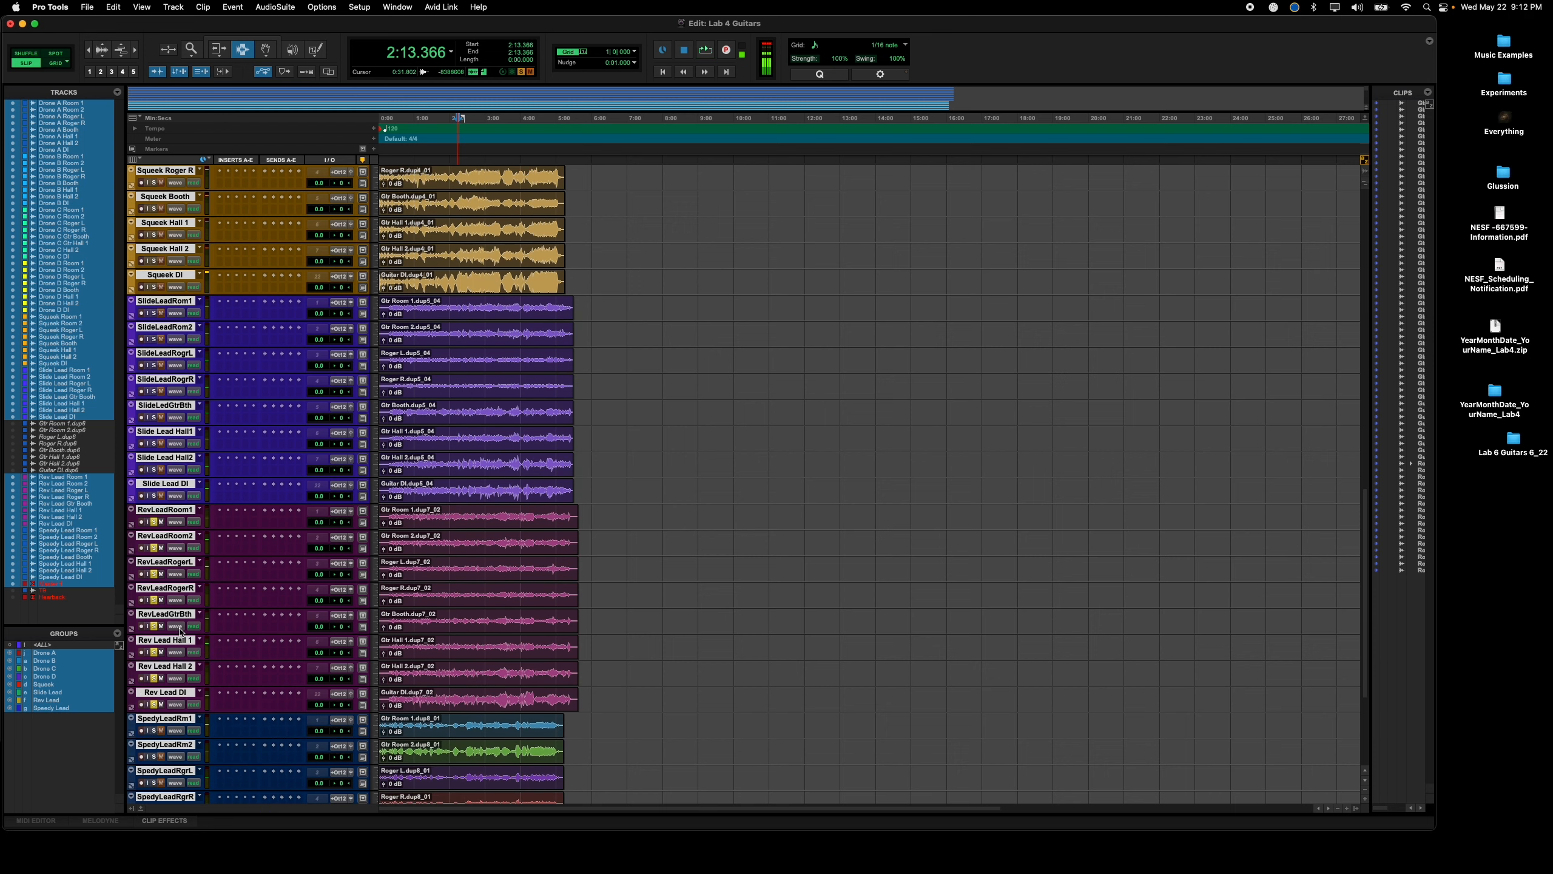
scroll(180, 630, "down", 6)
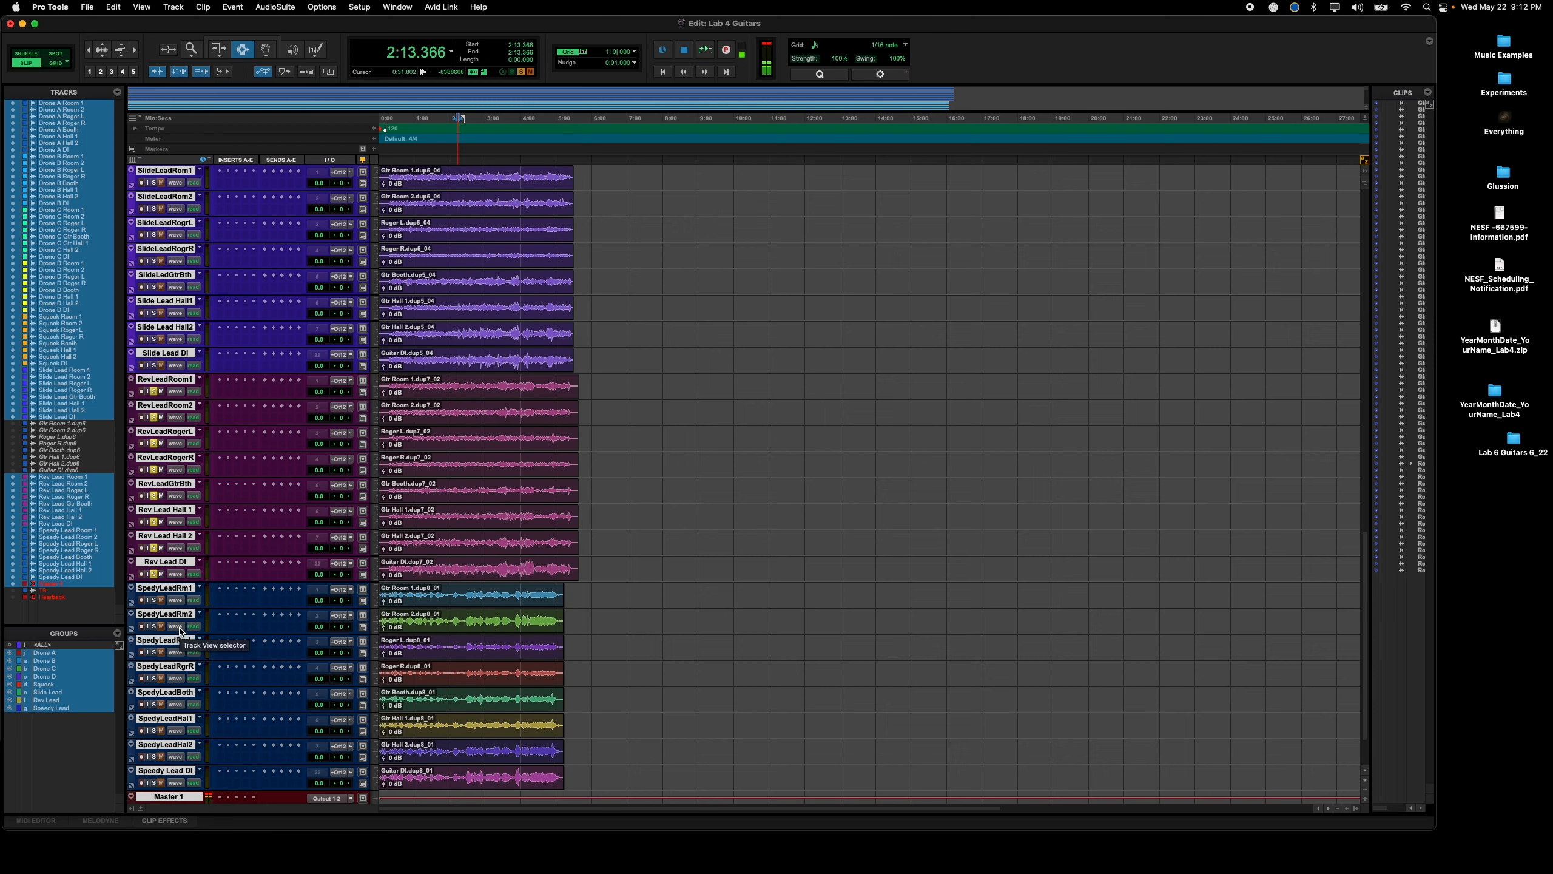
scroll(180, 630, "down", 2)
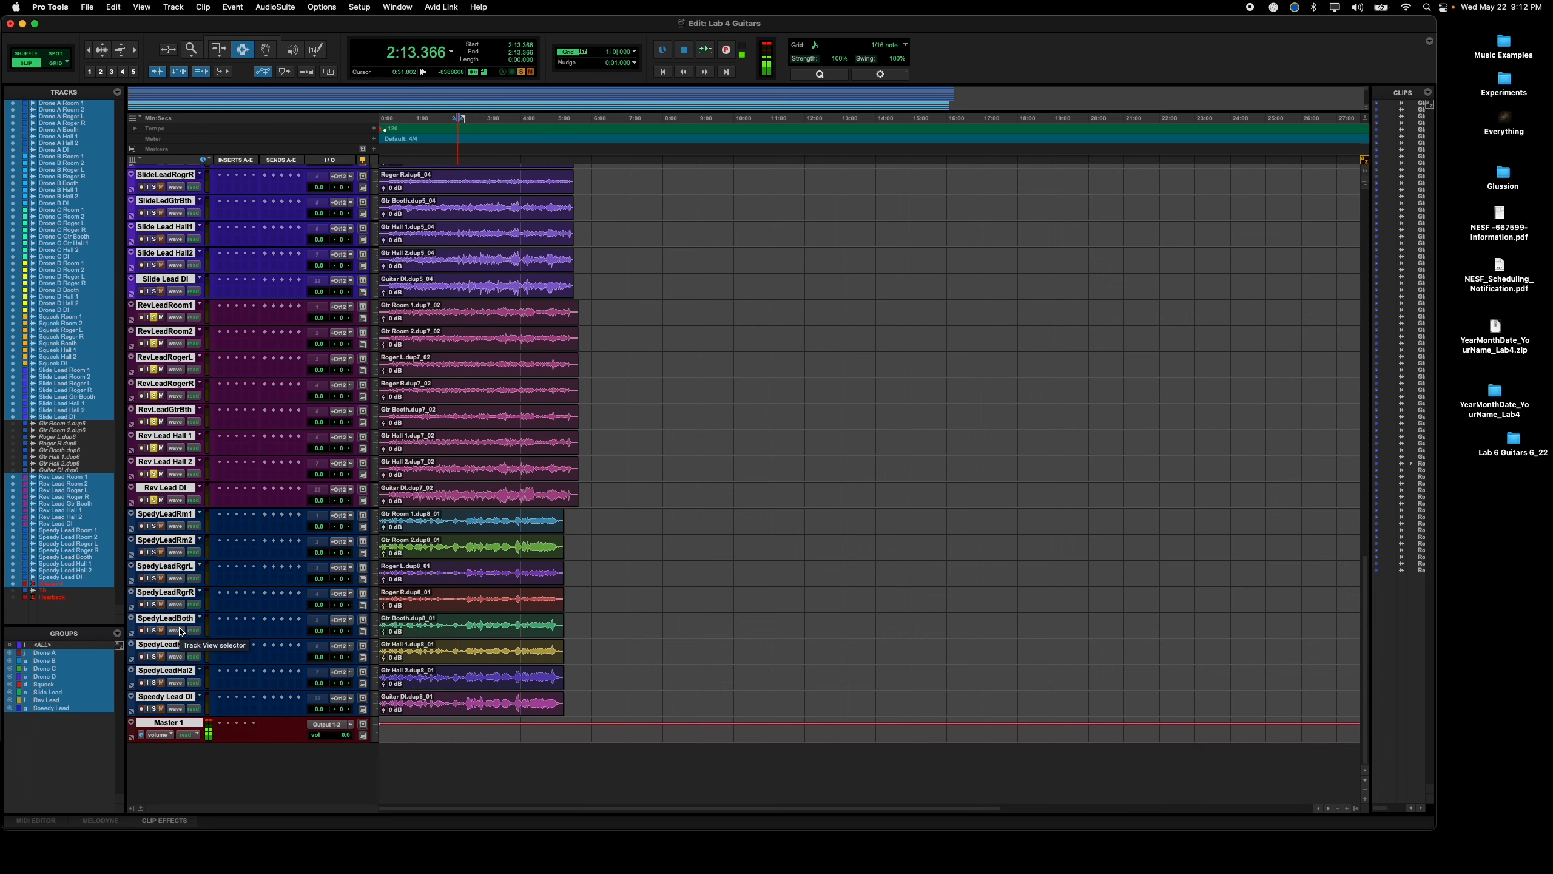
left_click(154, 526)
key("space")
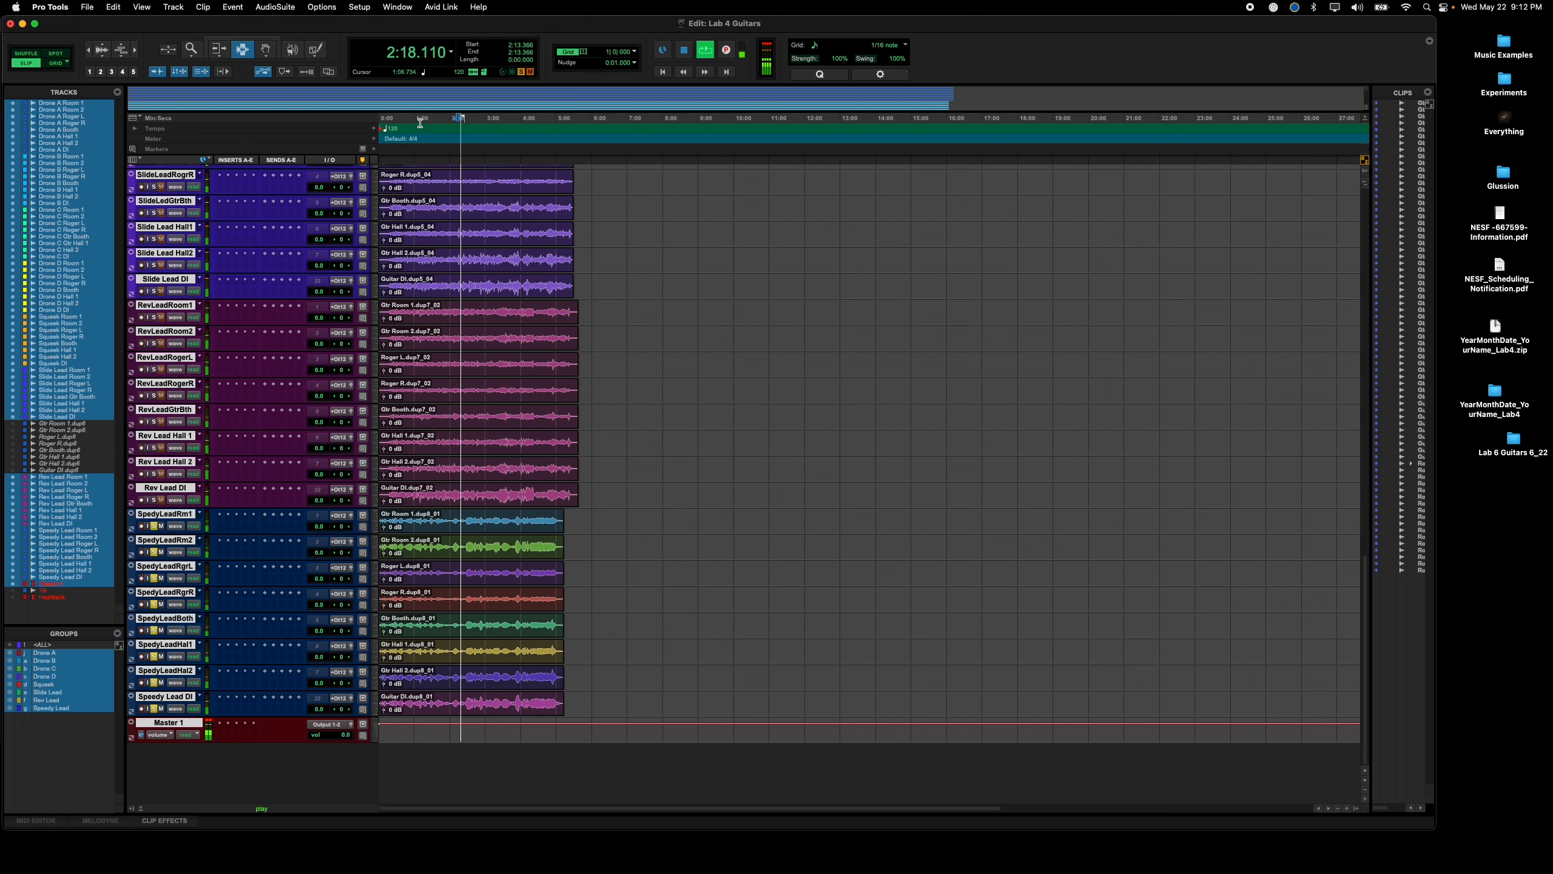
key("space")
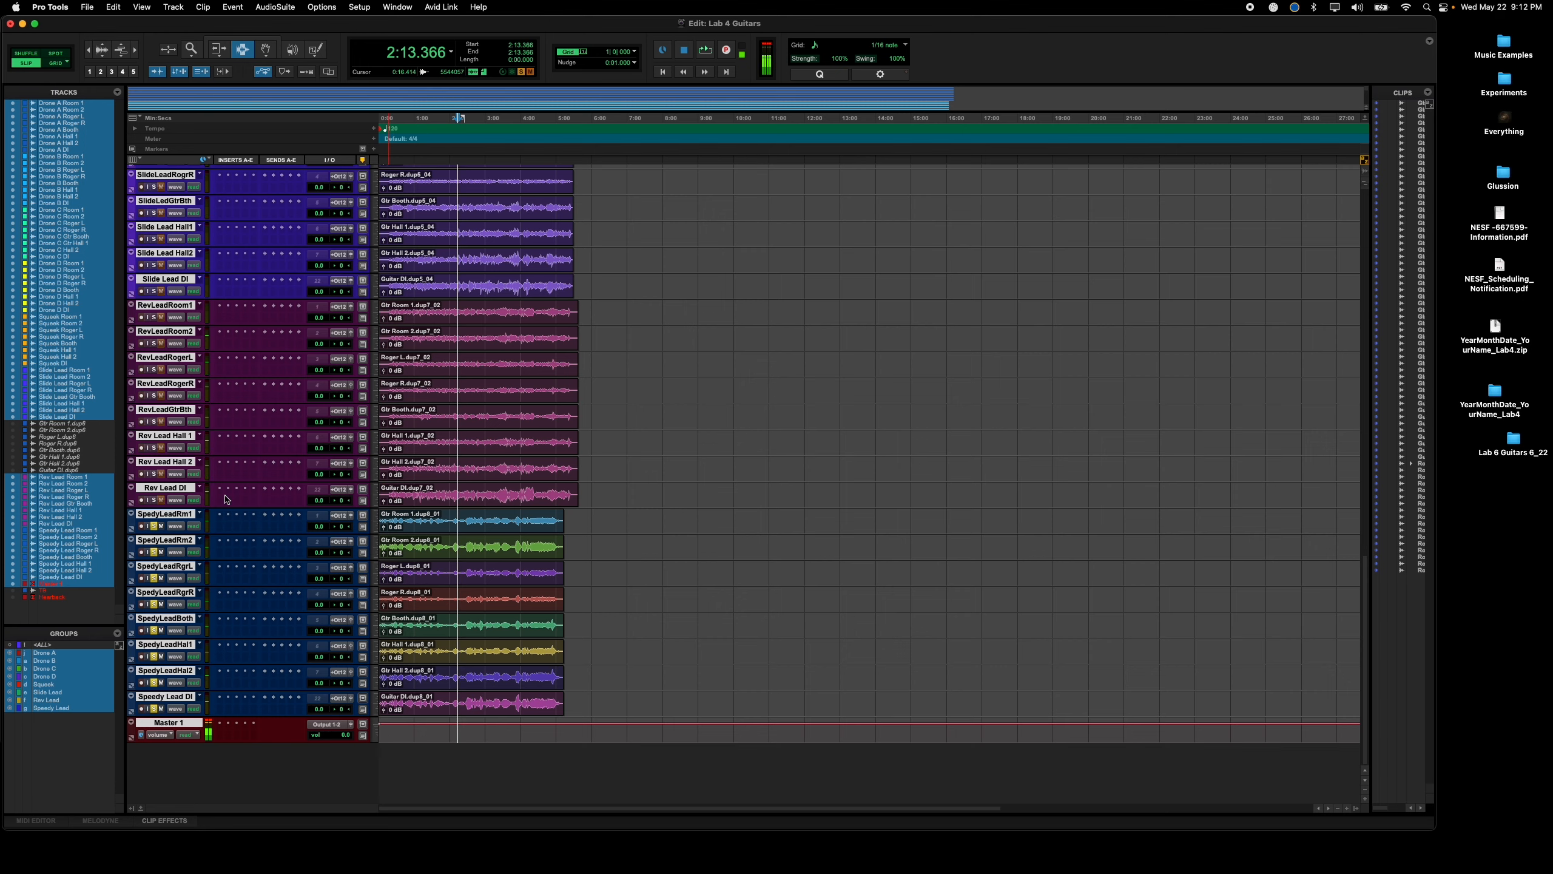
Step: Clear the Speedy Lead group's solo and return to the Squeek and Drone D tracks
scroll(227, 499, "up", 3)
scroll(226, 499, "up", 3)
scroll(226, 499, "down", 7)
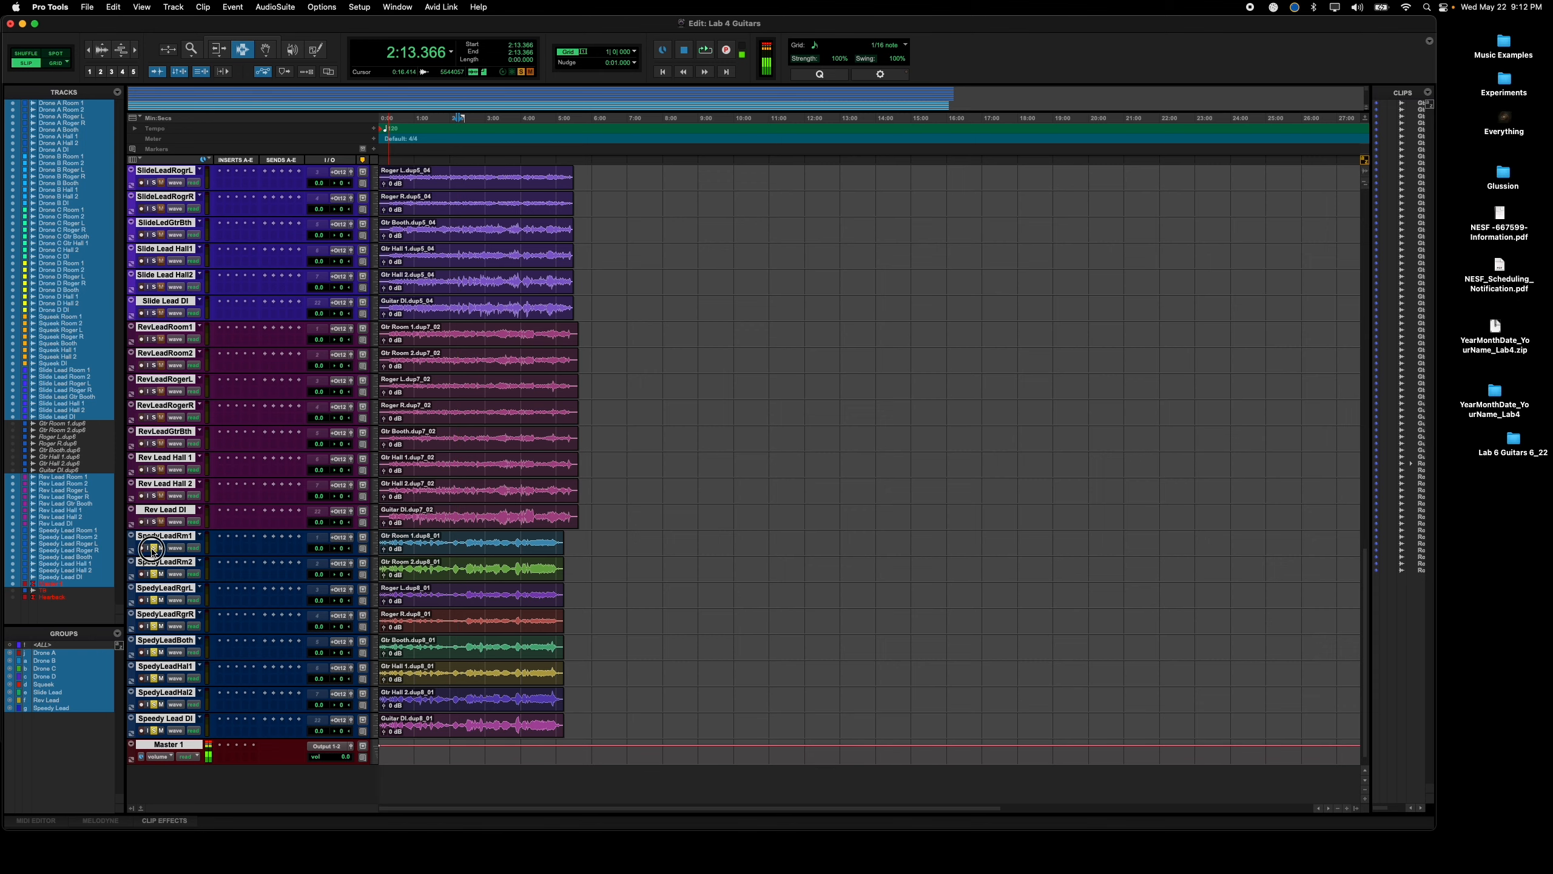
scroll(539, 352, "up", 5)
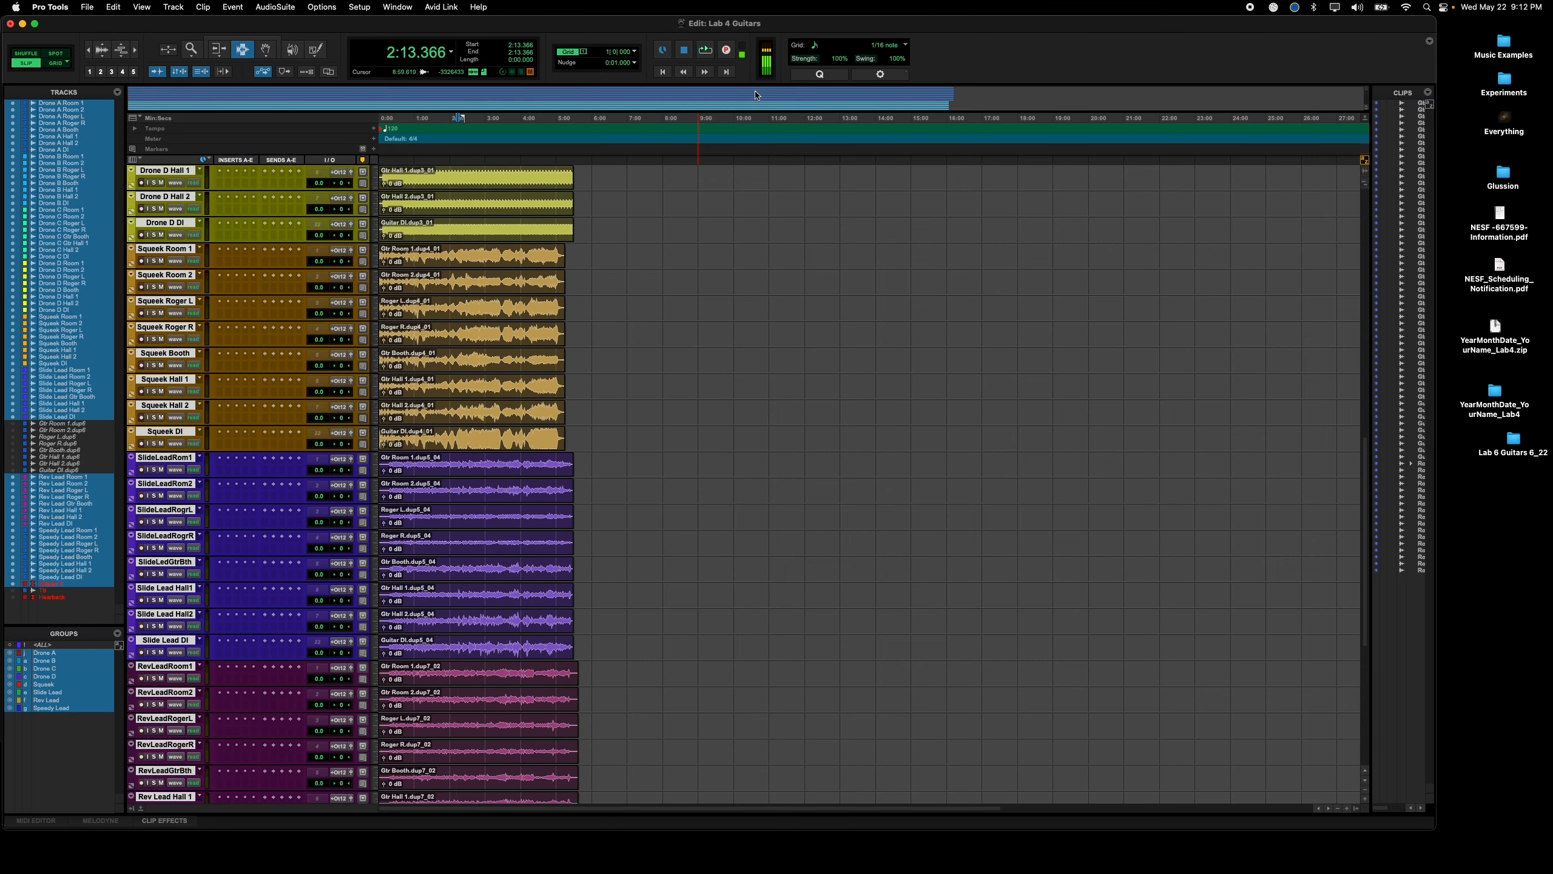
scroll(532, 347, "up", 3)
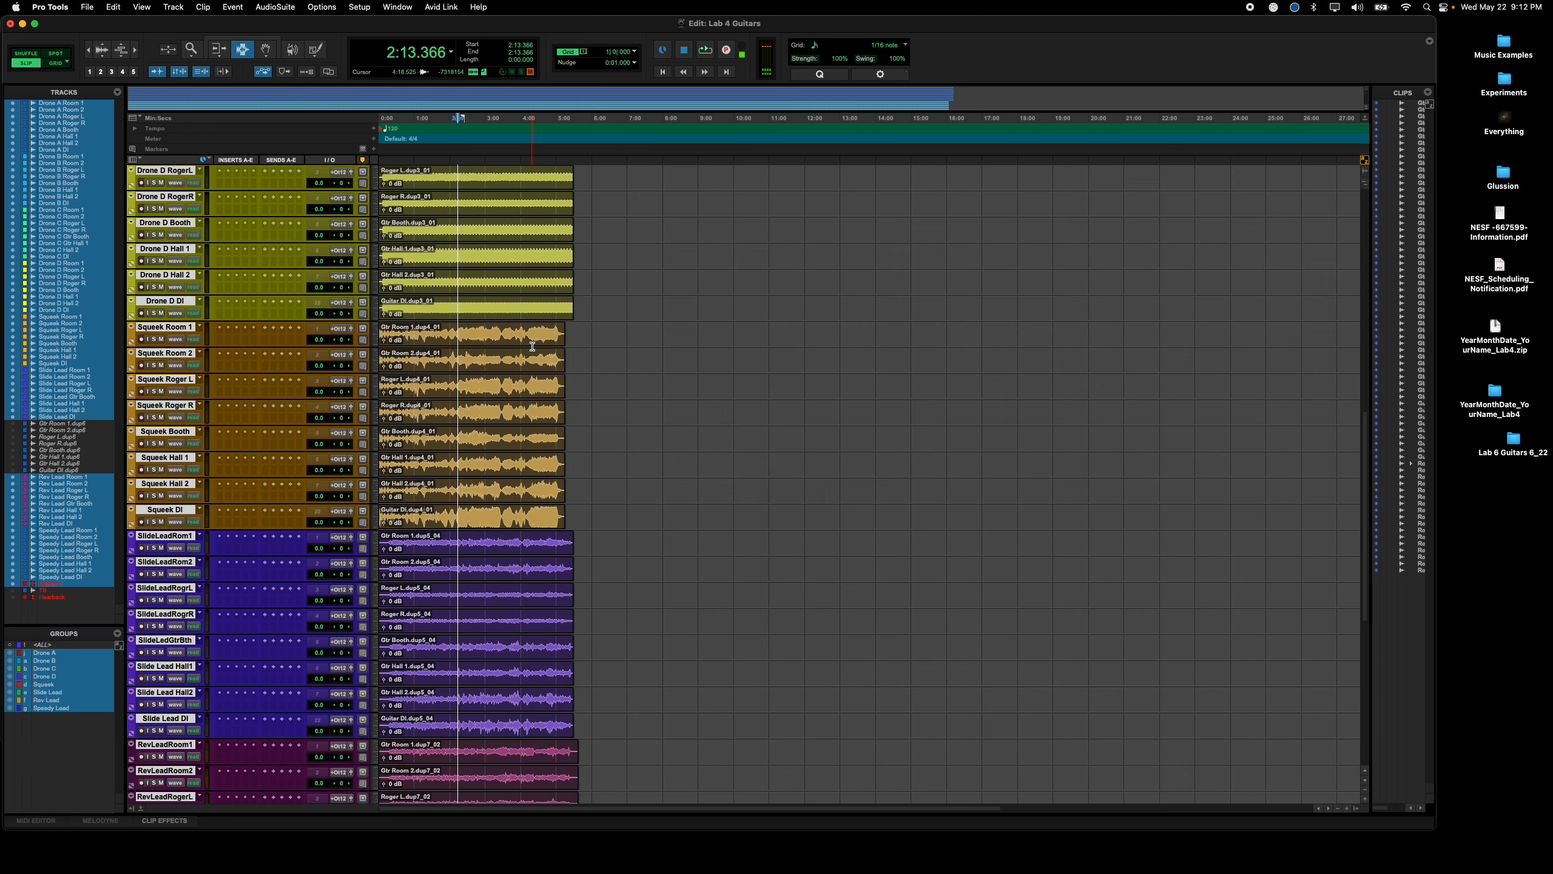
Step: Switch to Google Chrome and read the Amp Recording Techniques section of the Lab 4 guitars instructions, including the studio and artist session photos
key("super+Tab")
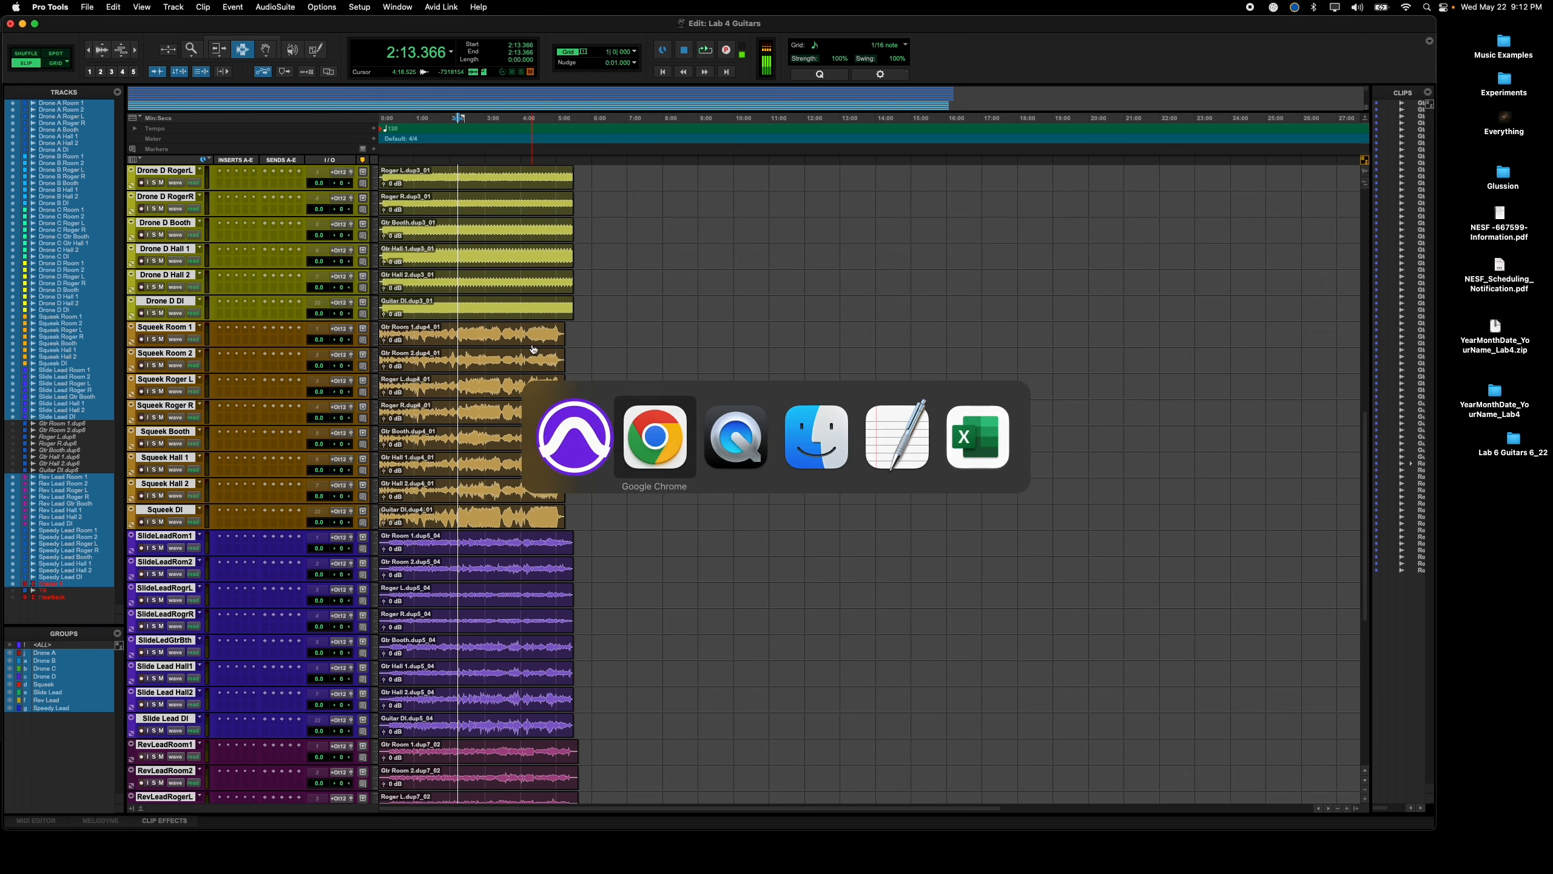
scroll(716, 361, "down", 15)
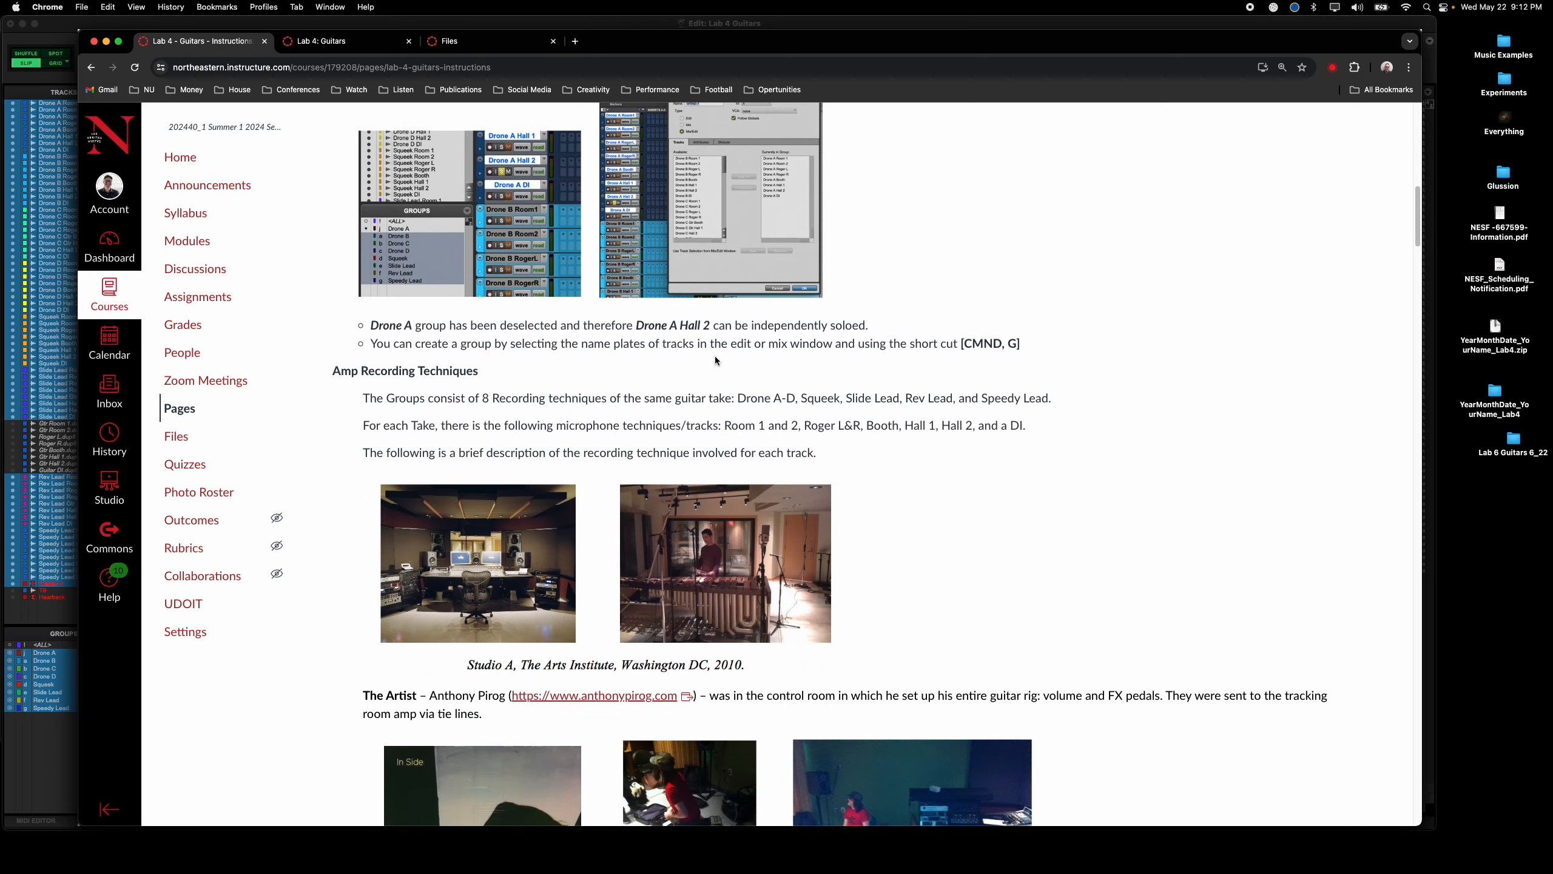
scroll(715, 356, "down", 3)
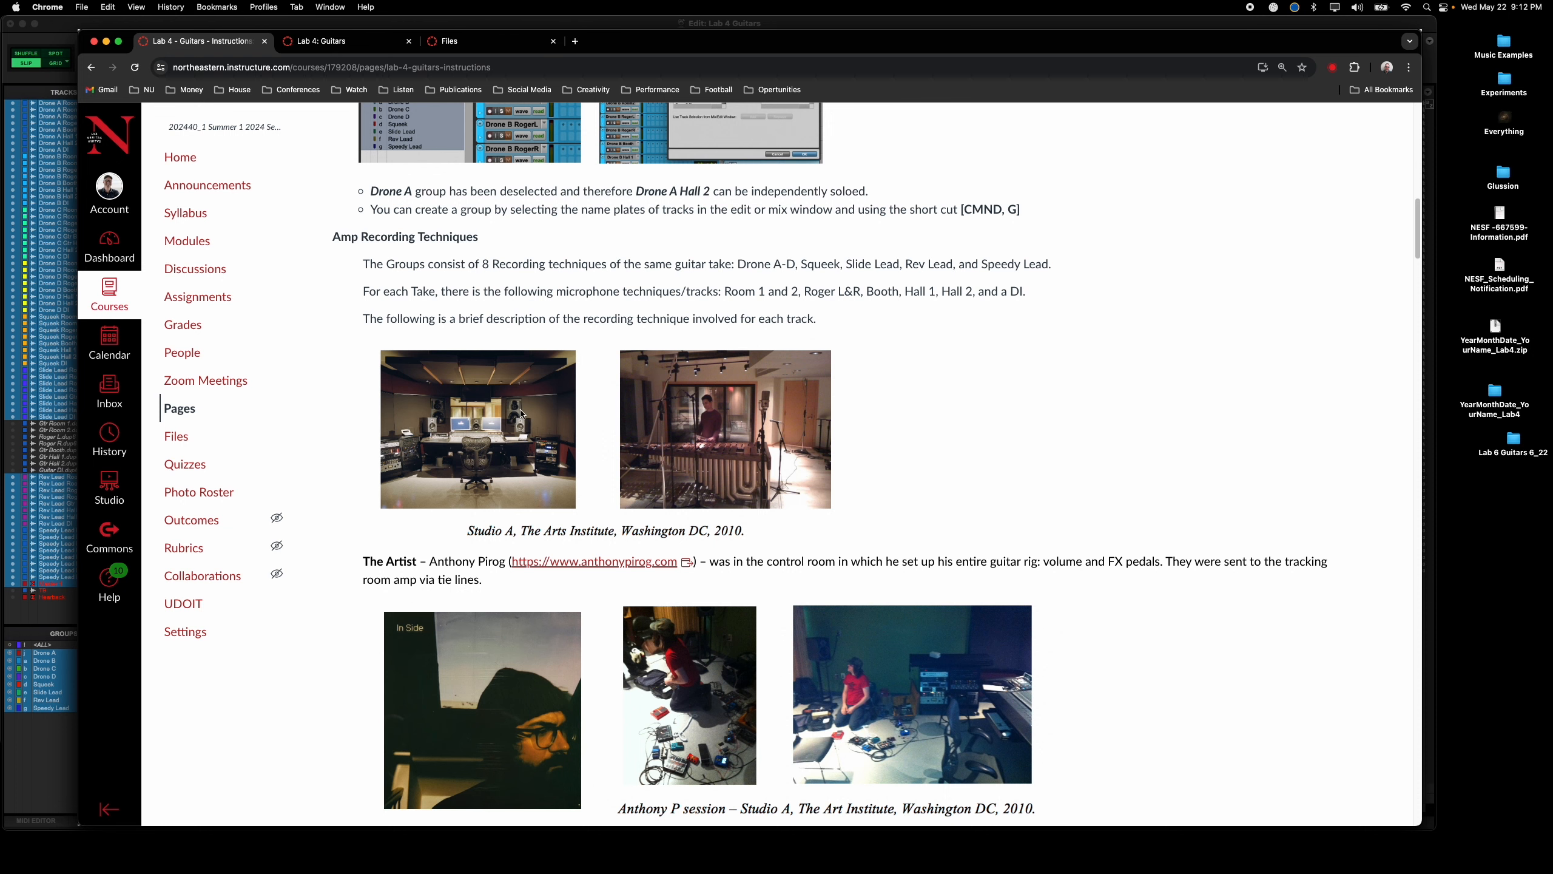
scroll(521, 414, "down", 1)
scroll(522, 414, "down", 1)
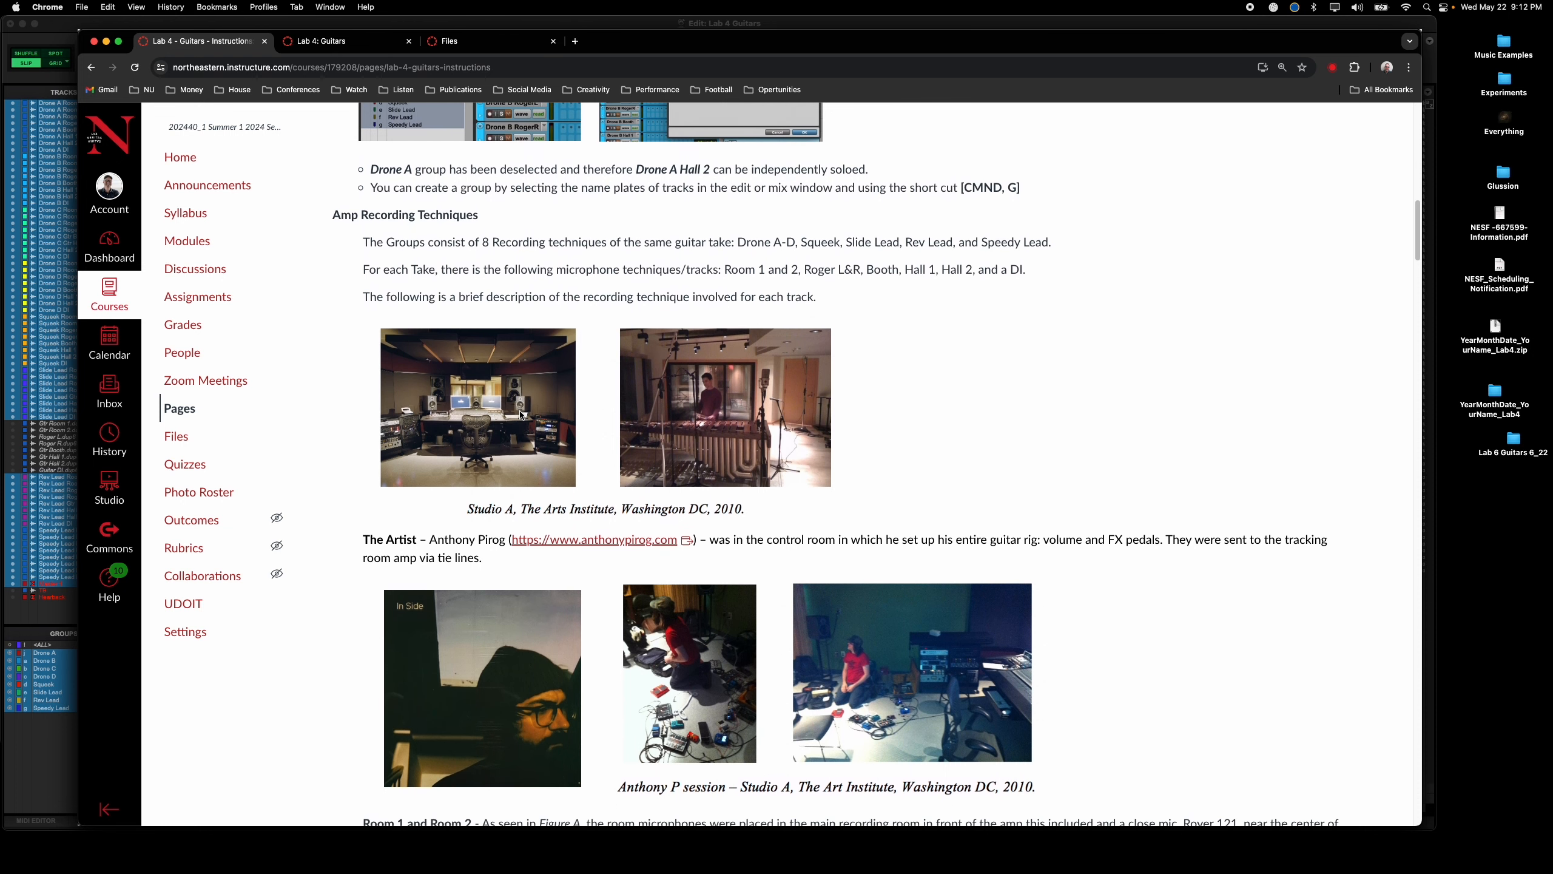
scroll(522, 414, "down", 1)
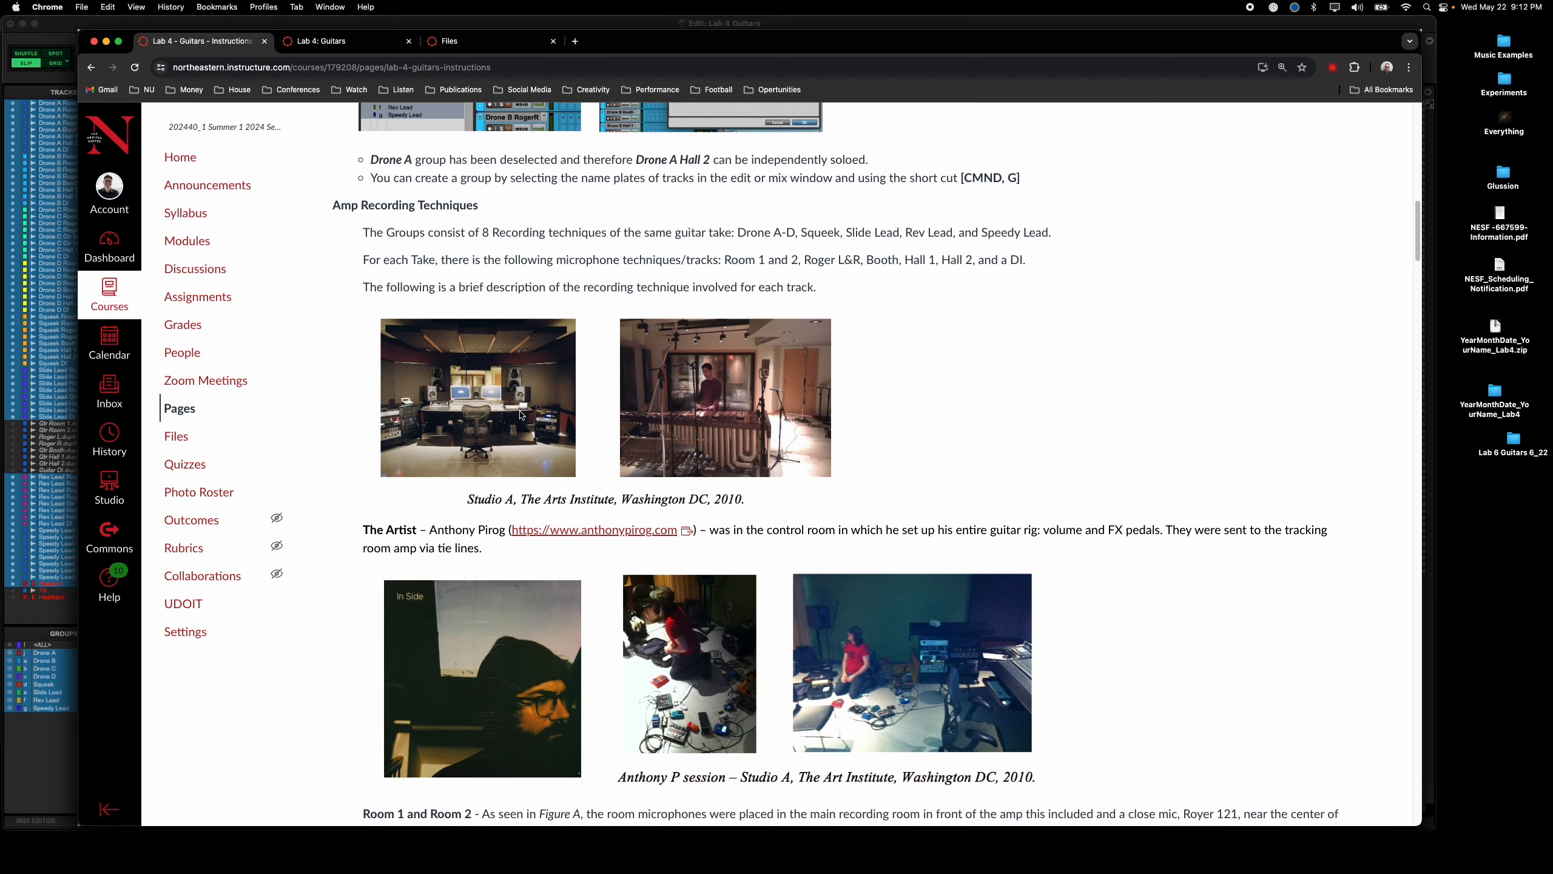
Step: Review the Room, DI, Roger, Booth and Hall microphone descriptions, Figures A to D, and the Choosing/Selecting Microphone Techniques section
scroll(521, 414, "down", 5)
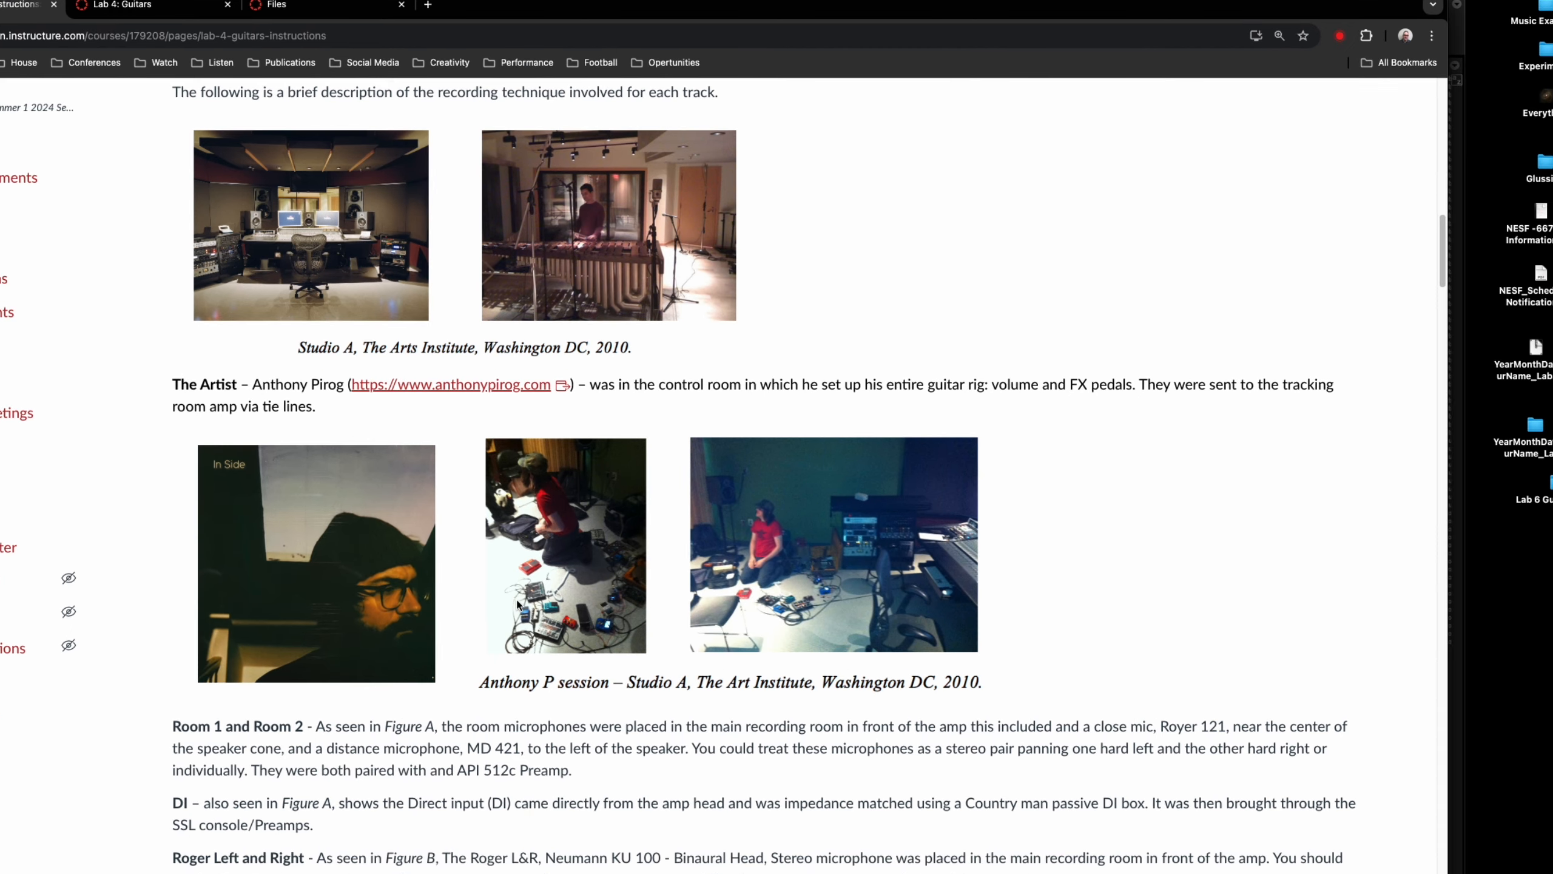
scroll(514, 612, "down", 10)
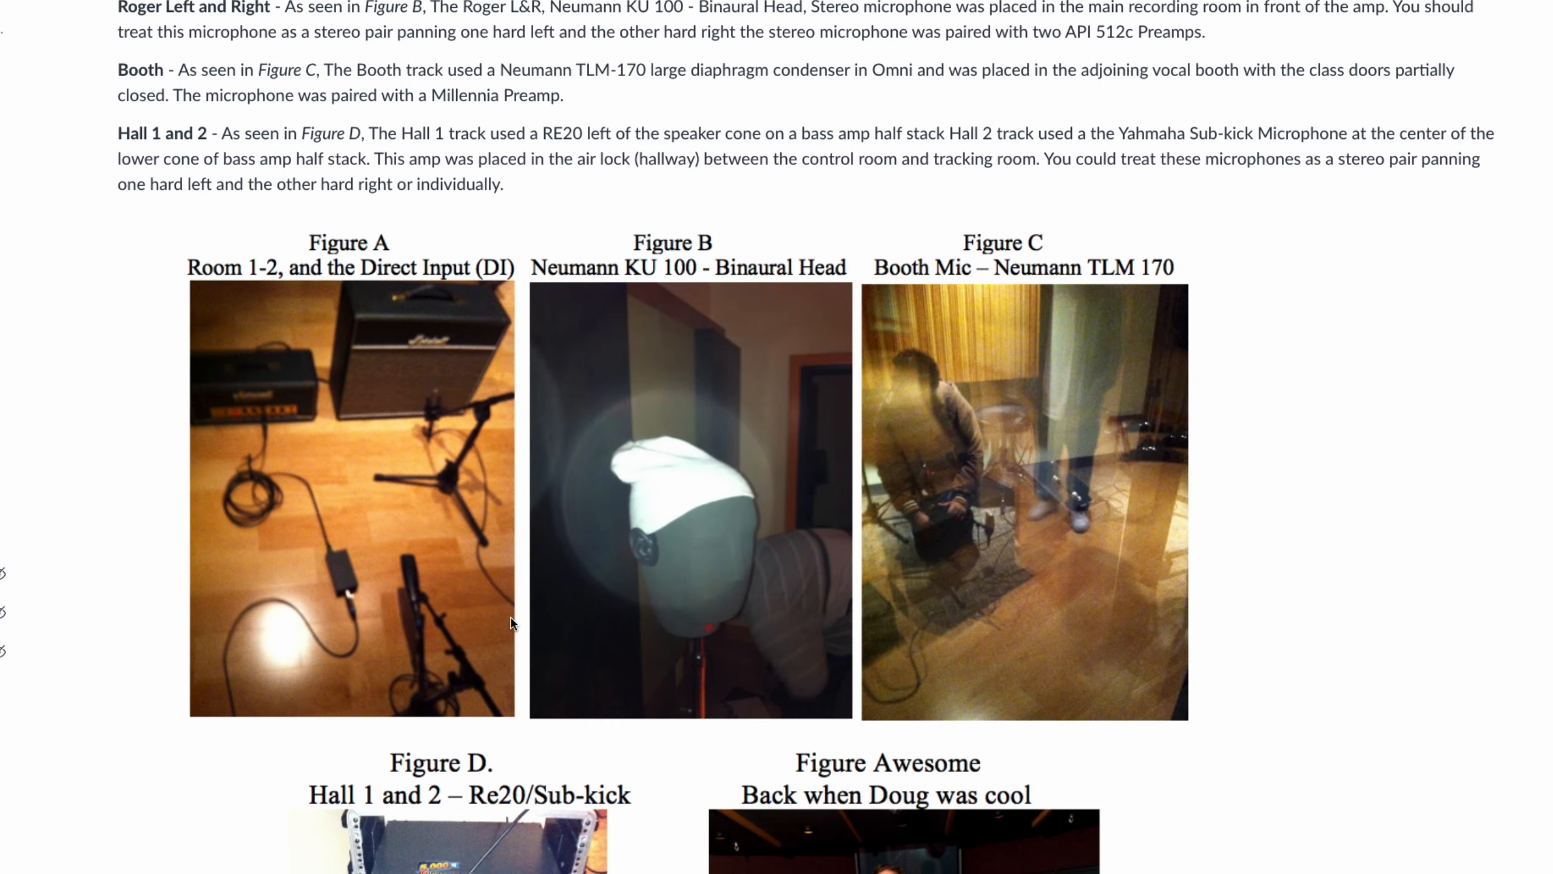
scroll(513, 622, "down", 2)
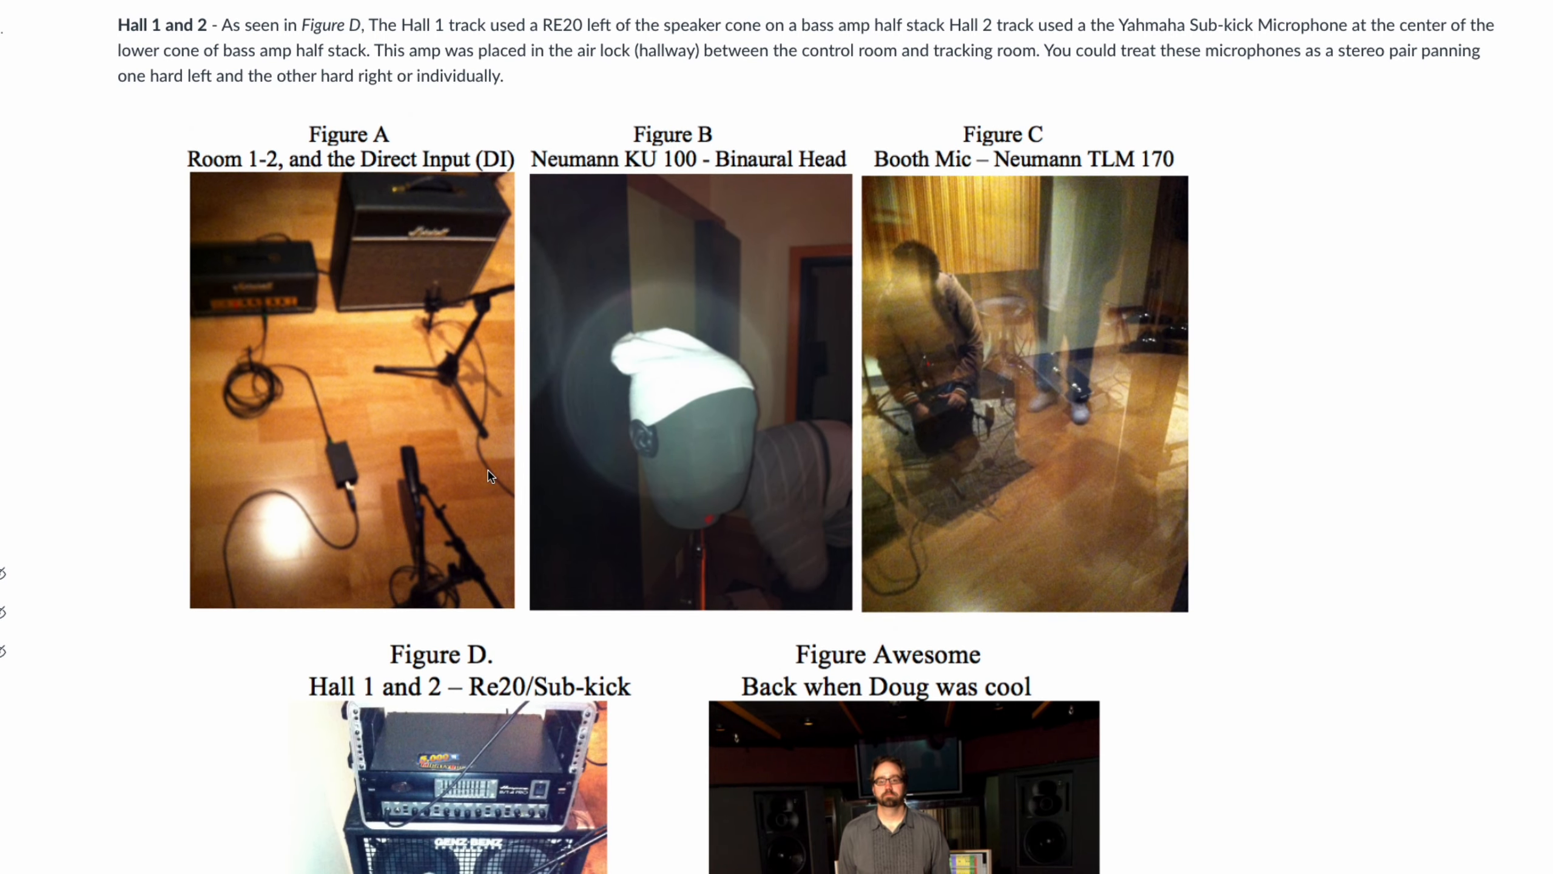
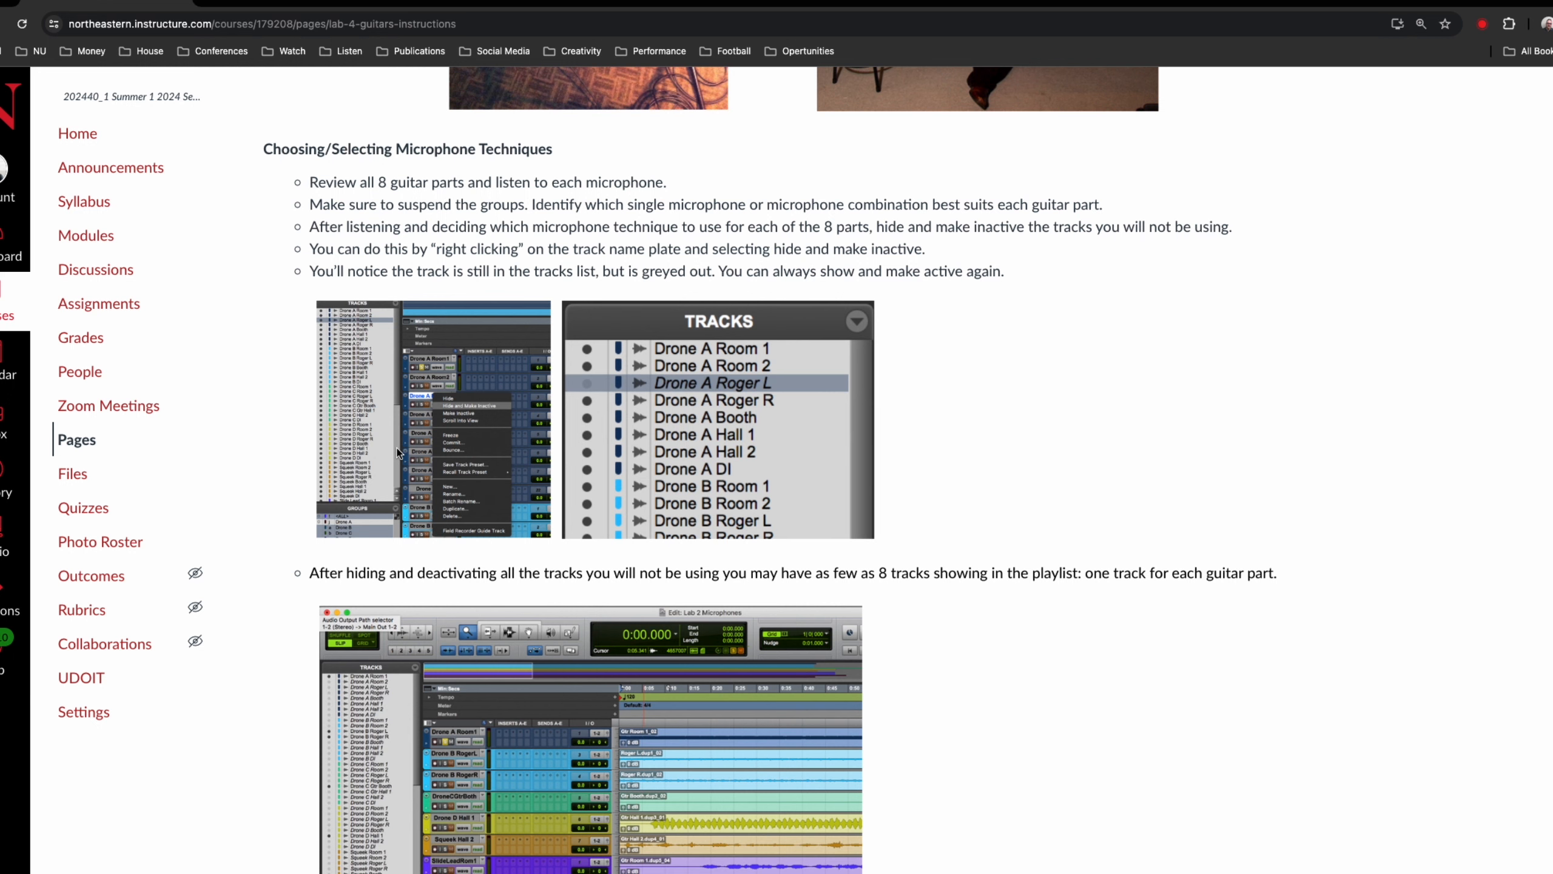
scroll(397, 449, "down", 1)
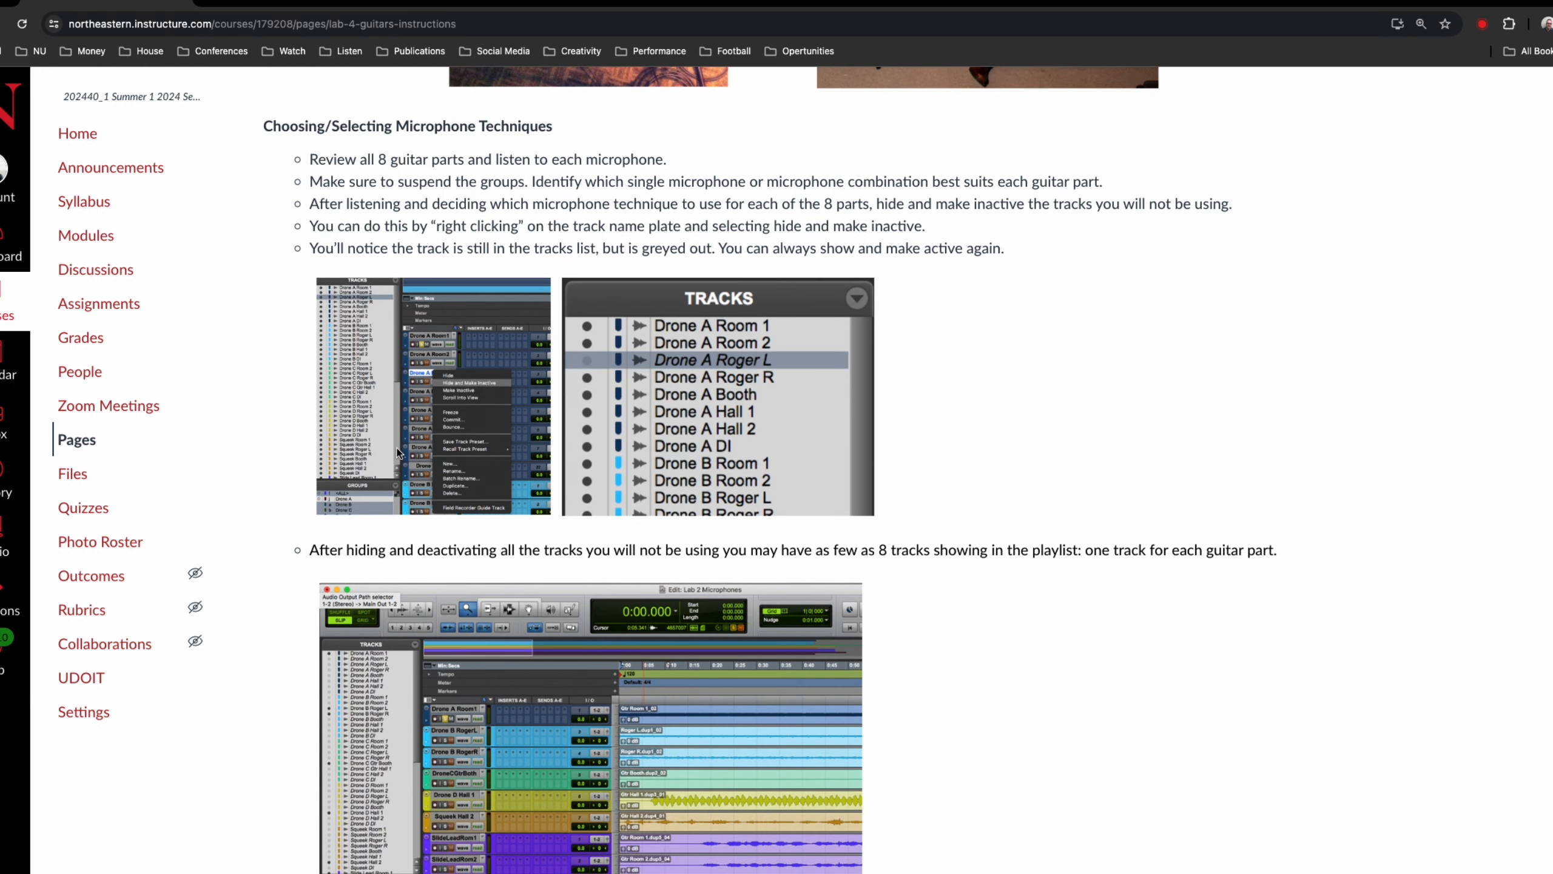
scroll(396, 453, "up", 10)
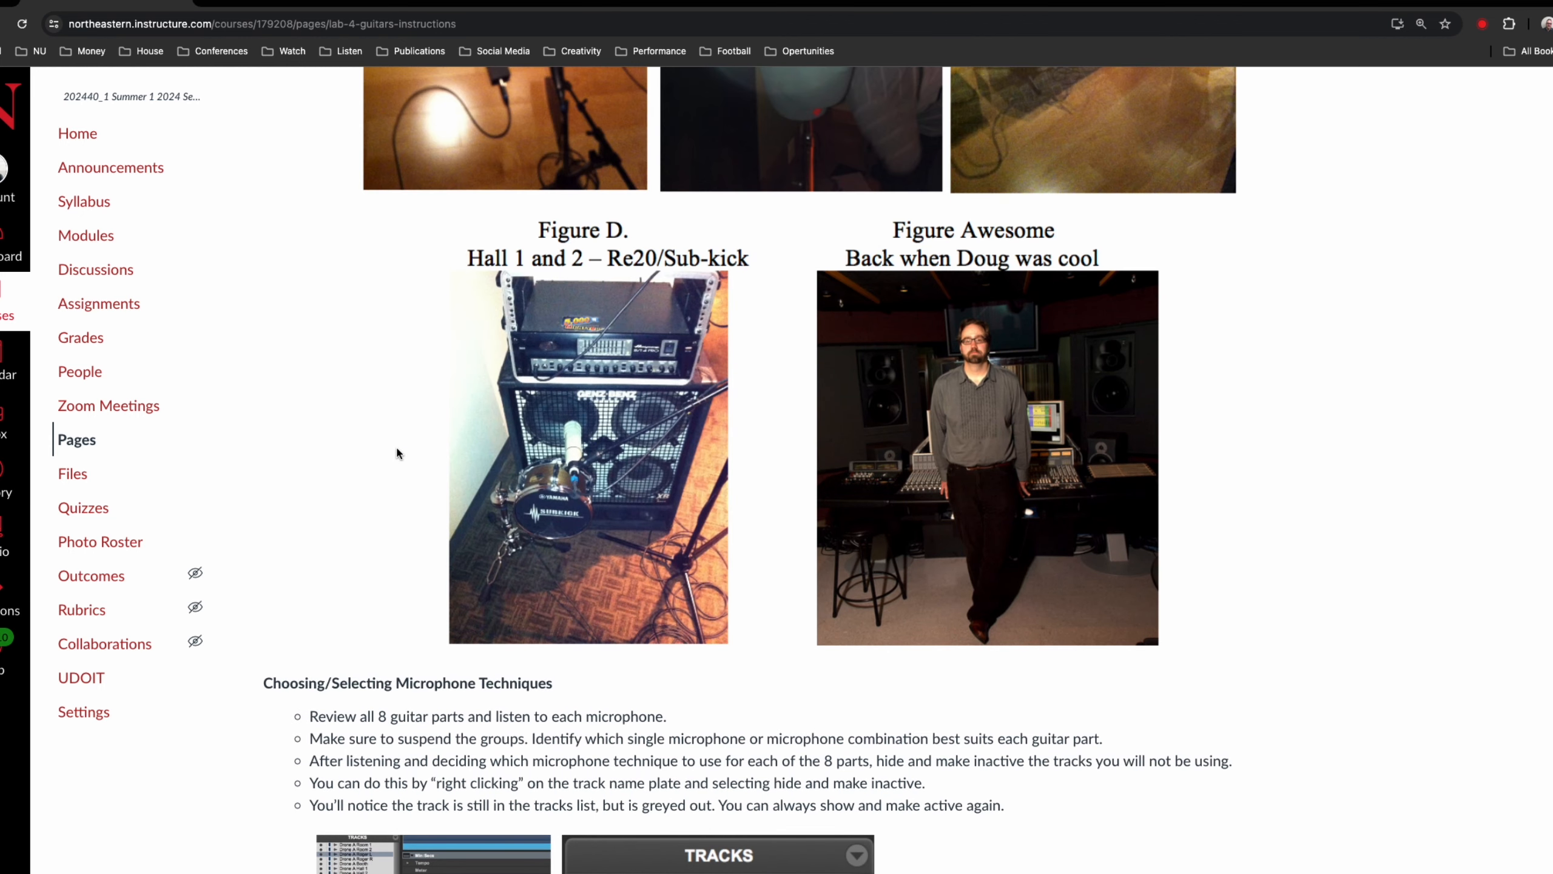
Step: Switch to Pro Tools, try soloing the Drone A group, and return to the Slide Lead tracks
key("super+Tab")
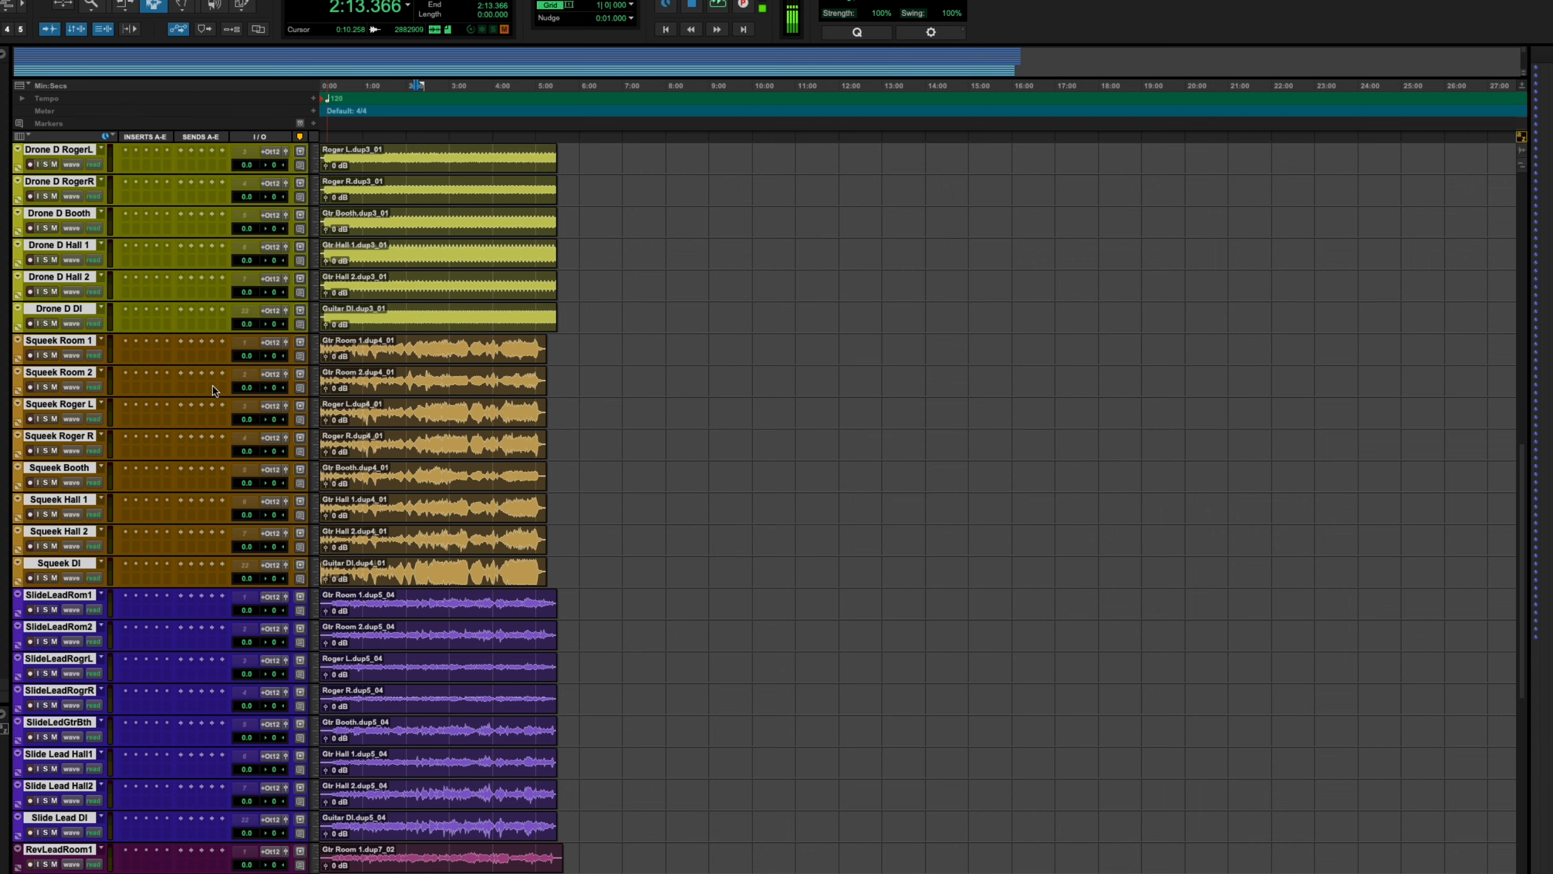
scroll(102, 349, "up", 10)
scroll(101, 349, "up", 7)
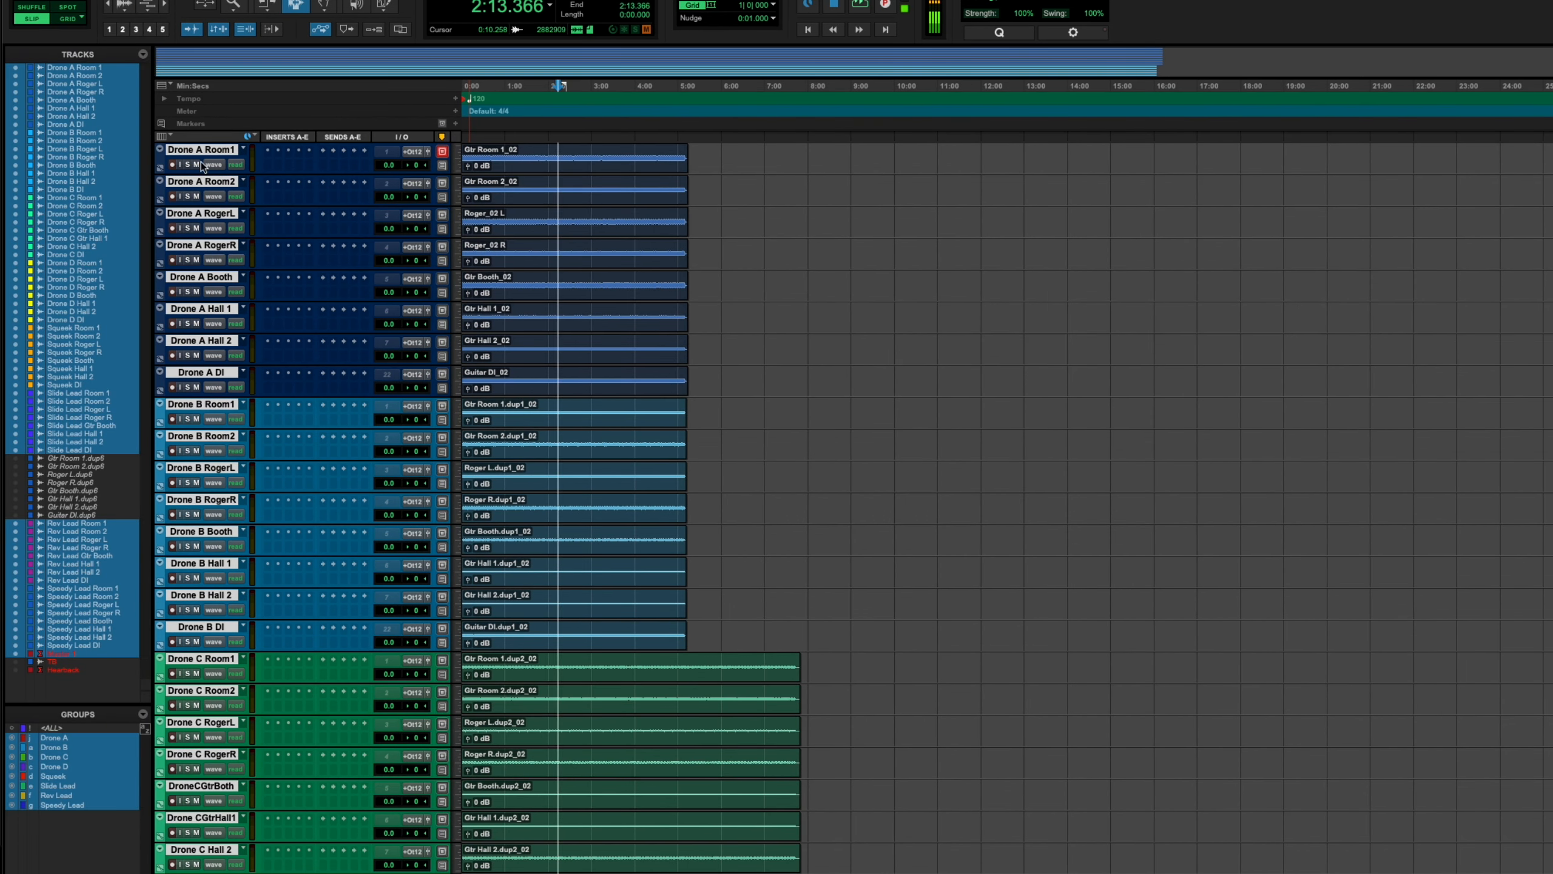
left_click(187, 163)
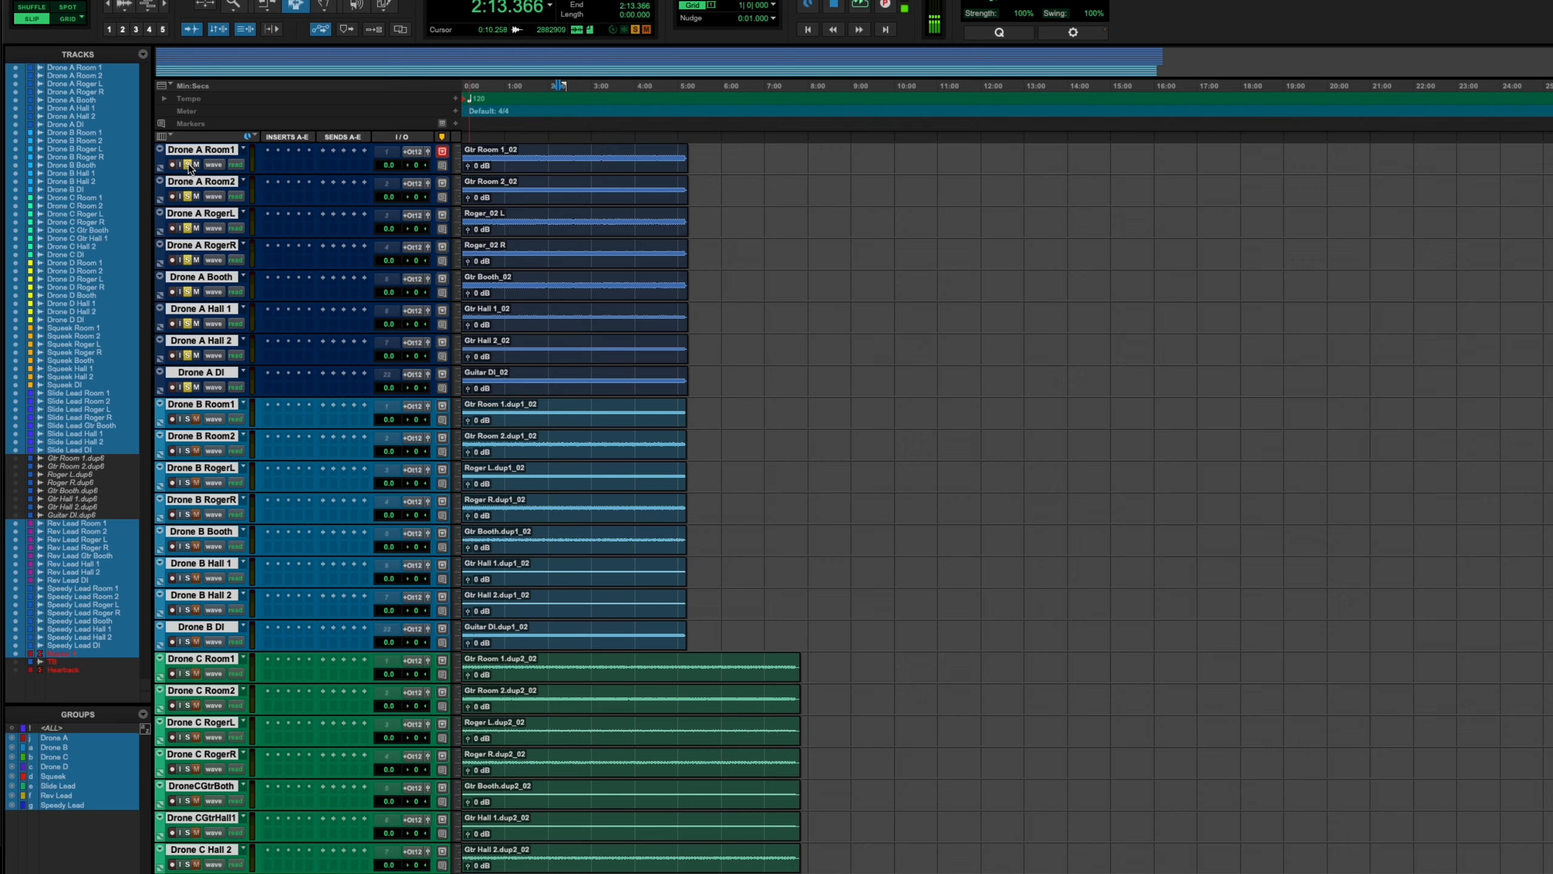
scroll(256, 550, "down", 15)
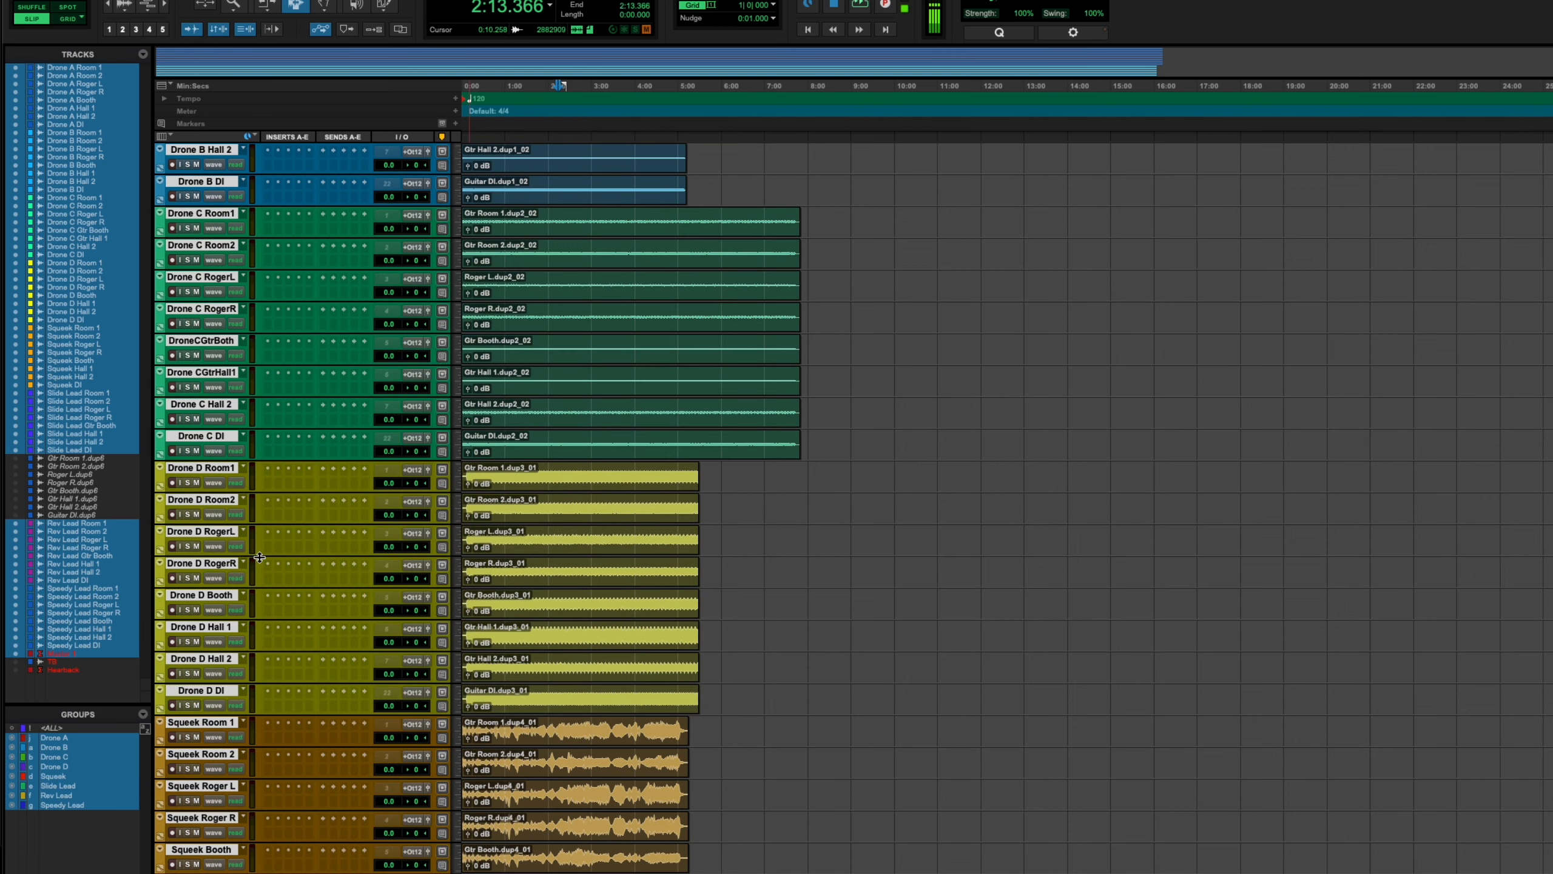
scroll(259, 557, "down", 11)
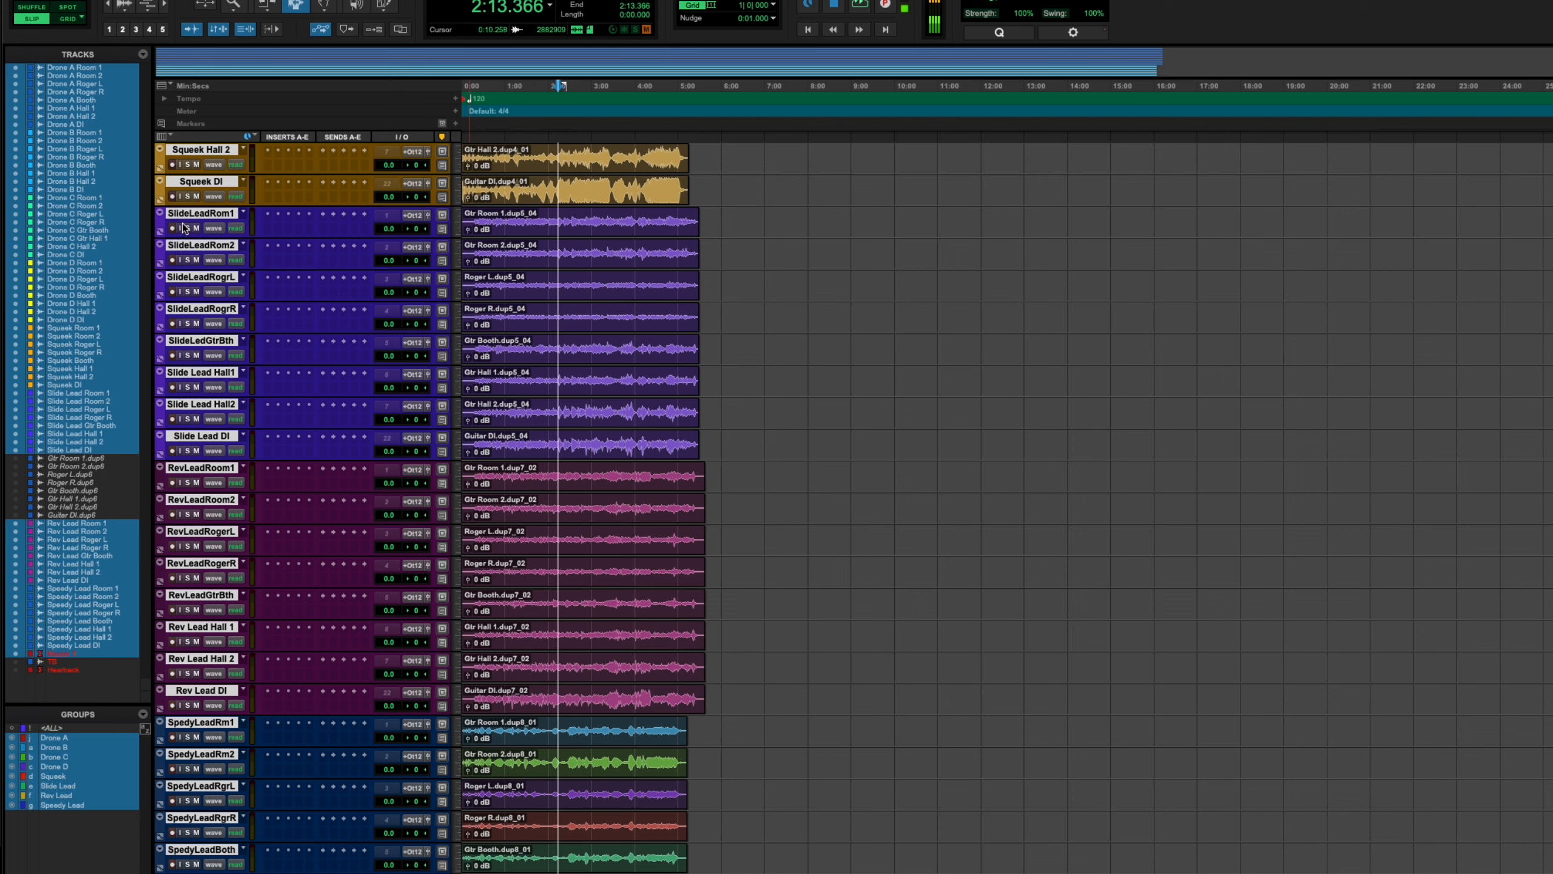
Step: Select only the Slide Lead Room 1 track, deactivate the Slide Lead group, and solo that single track
left_click(209, 214)
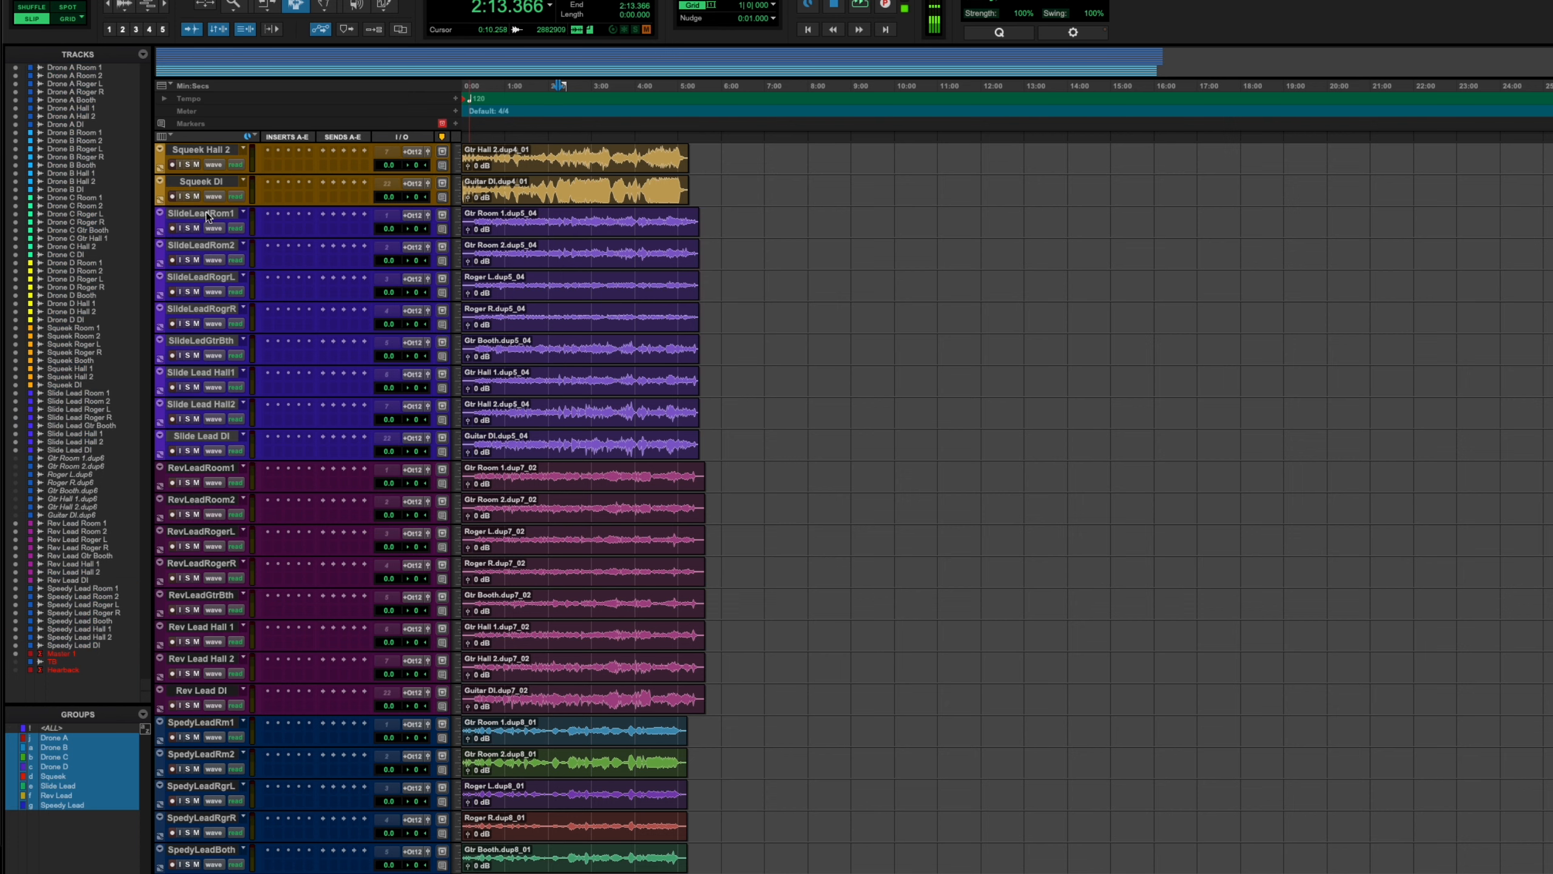
left_click(203, 213, "alt")
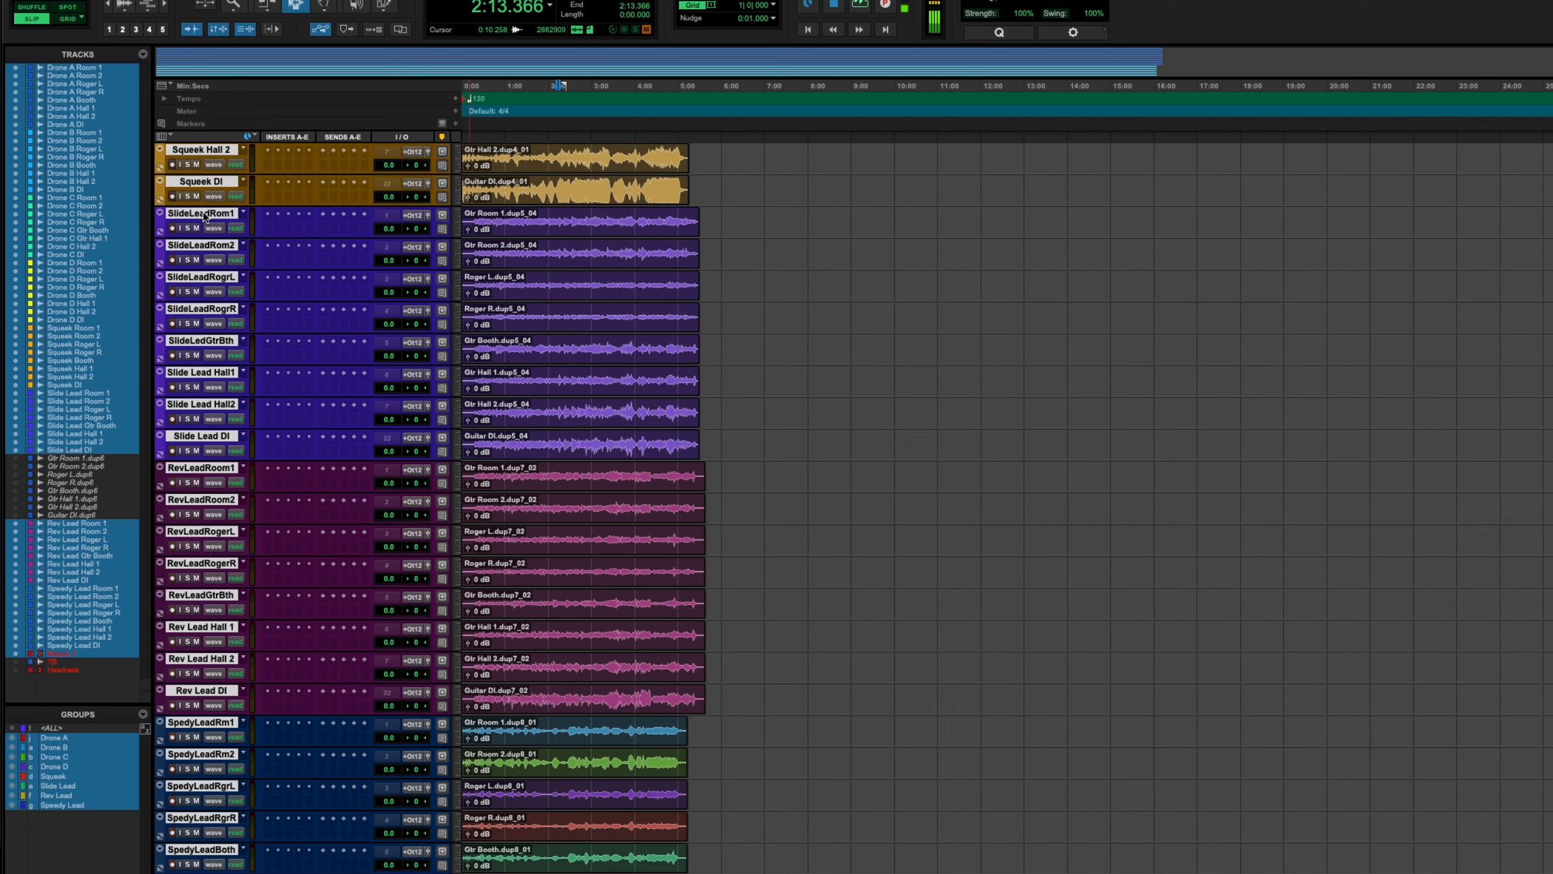
left_click(204, 213, "alt")
left_click(205, 213)
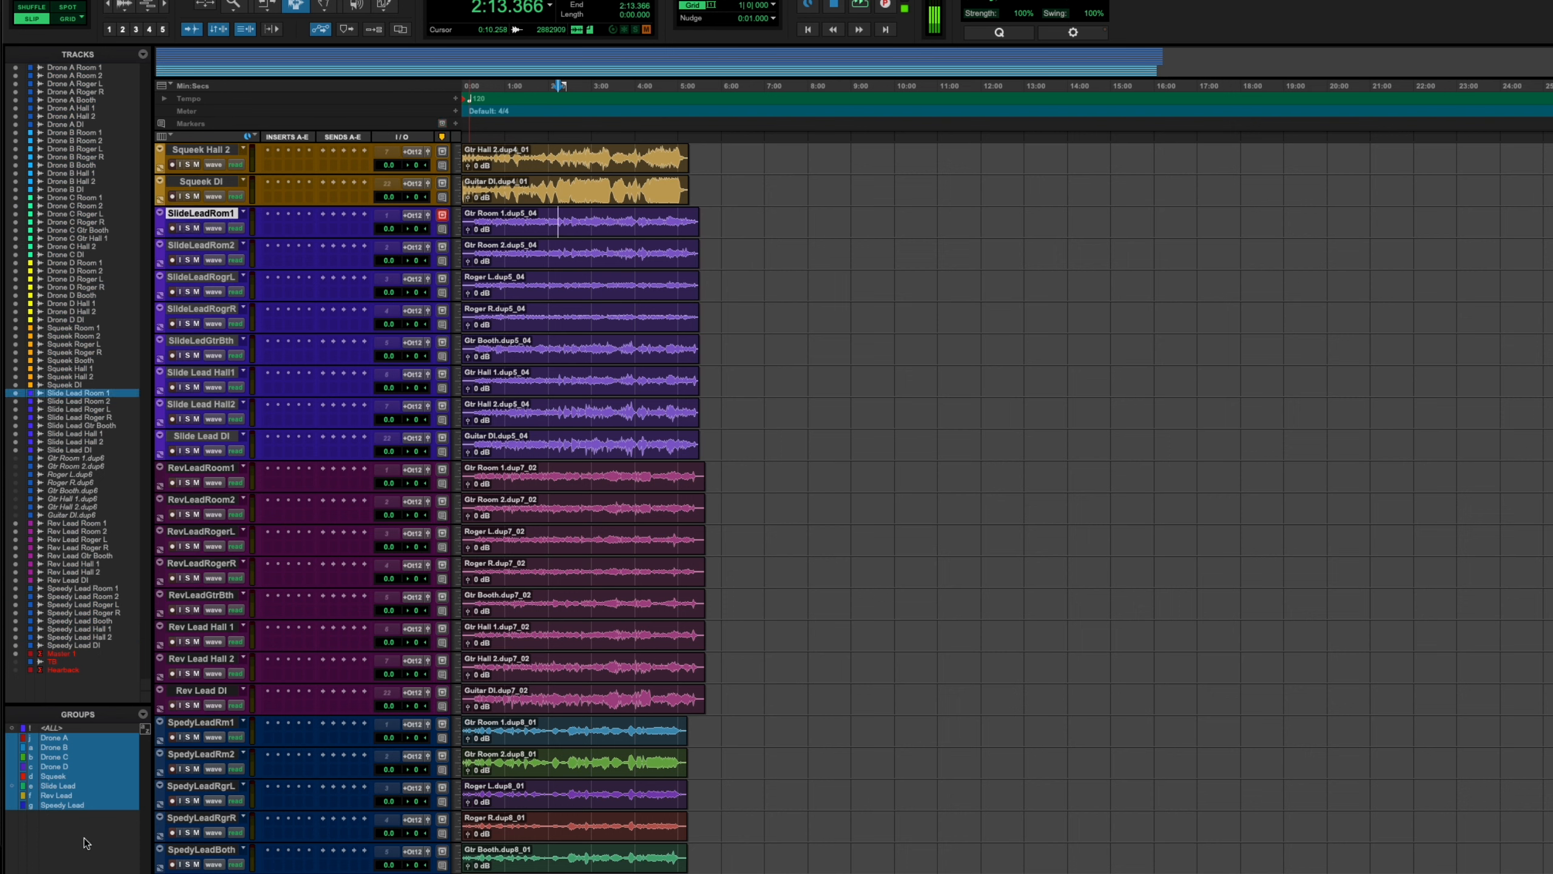
left_click(69, 787)
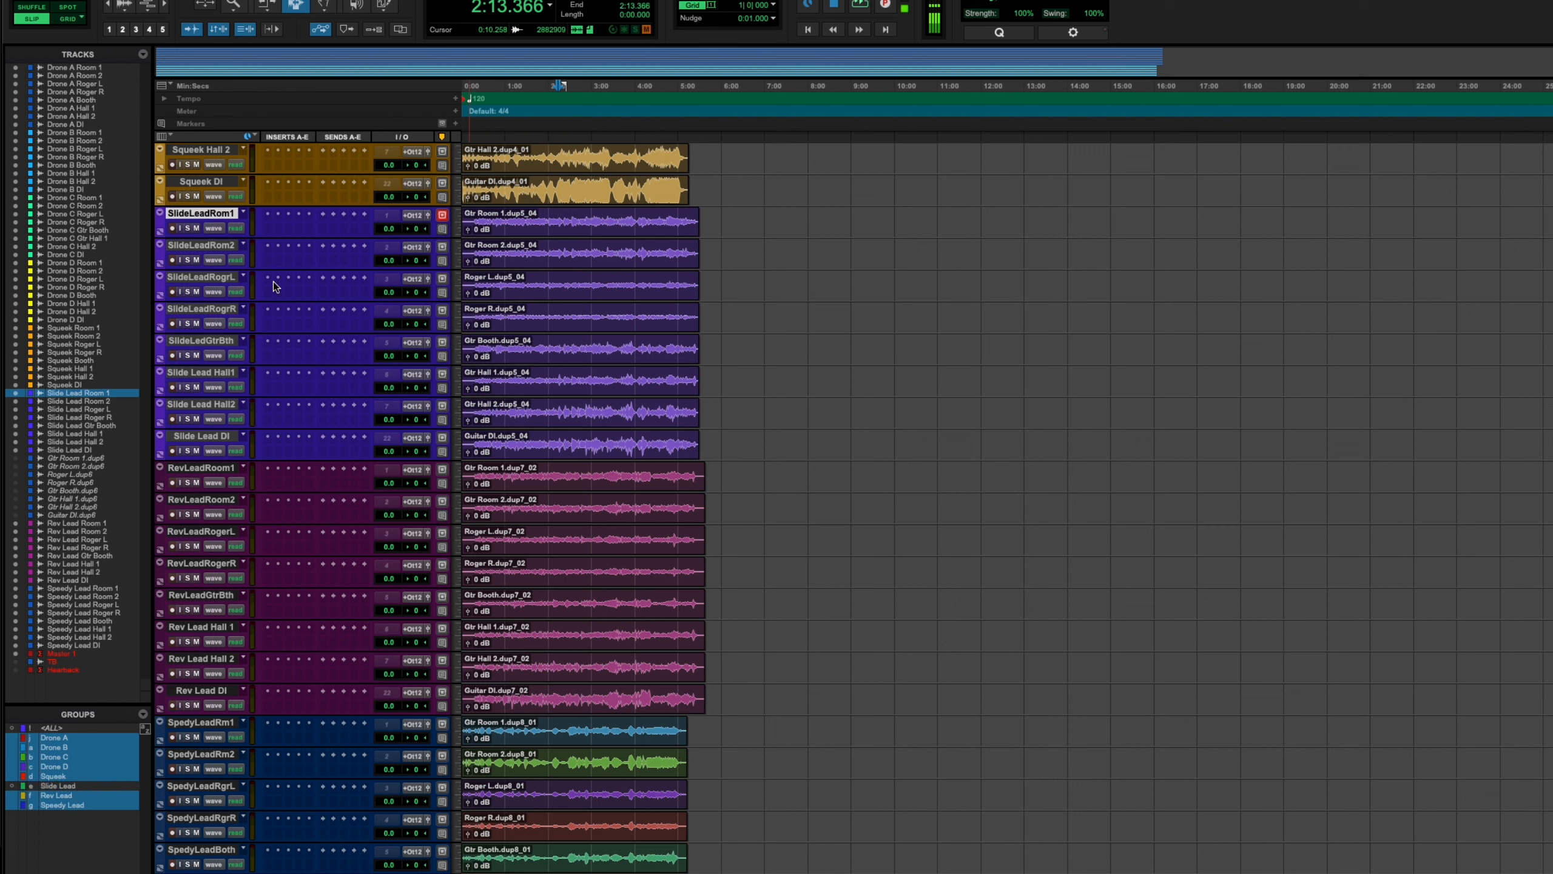
left_click(187, 229)
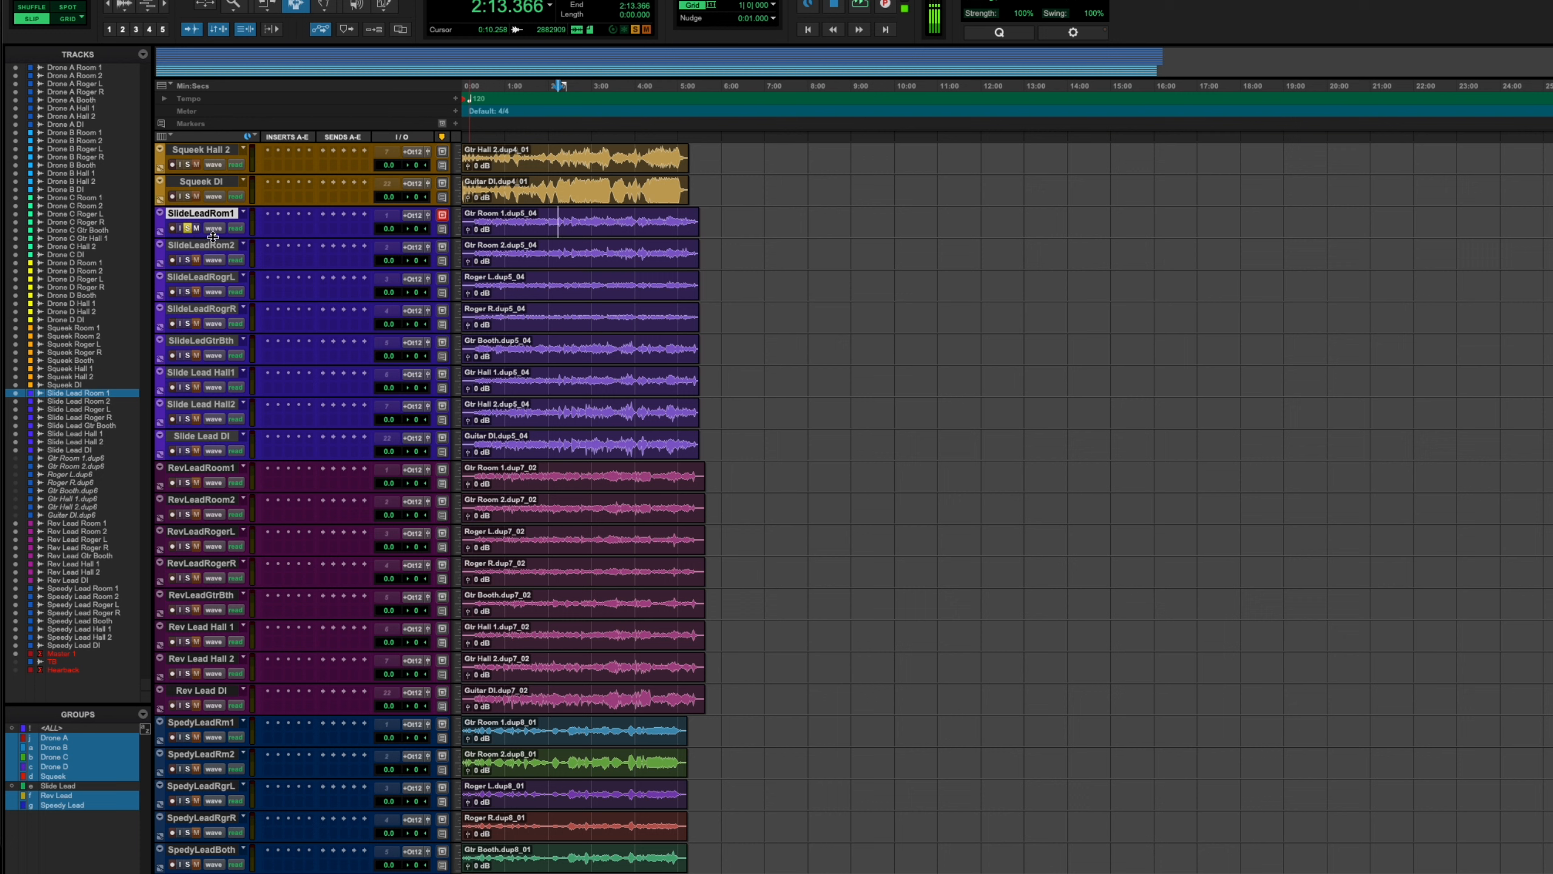
Step: Increase the track height of all eight Slide Lead tracks and audition the soloed Slide Lead Room 1 microphone
left_click(209, 436, "shift")
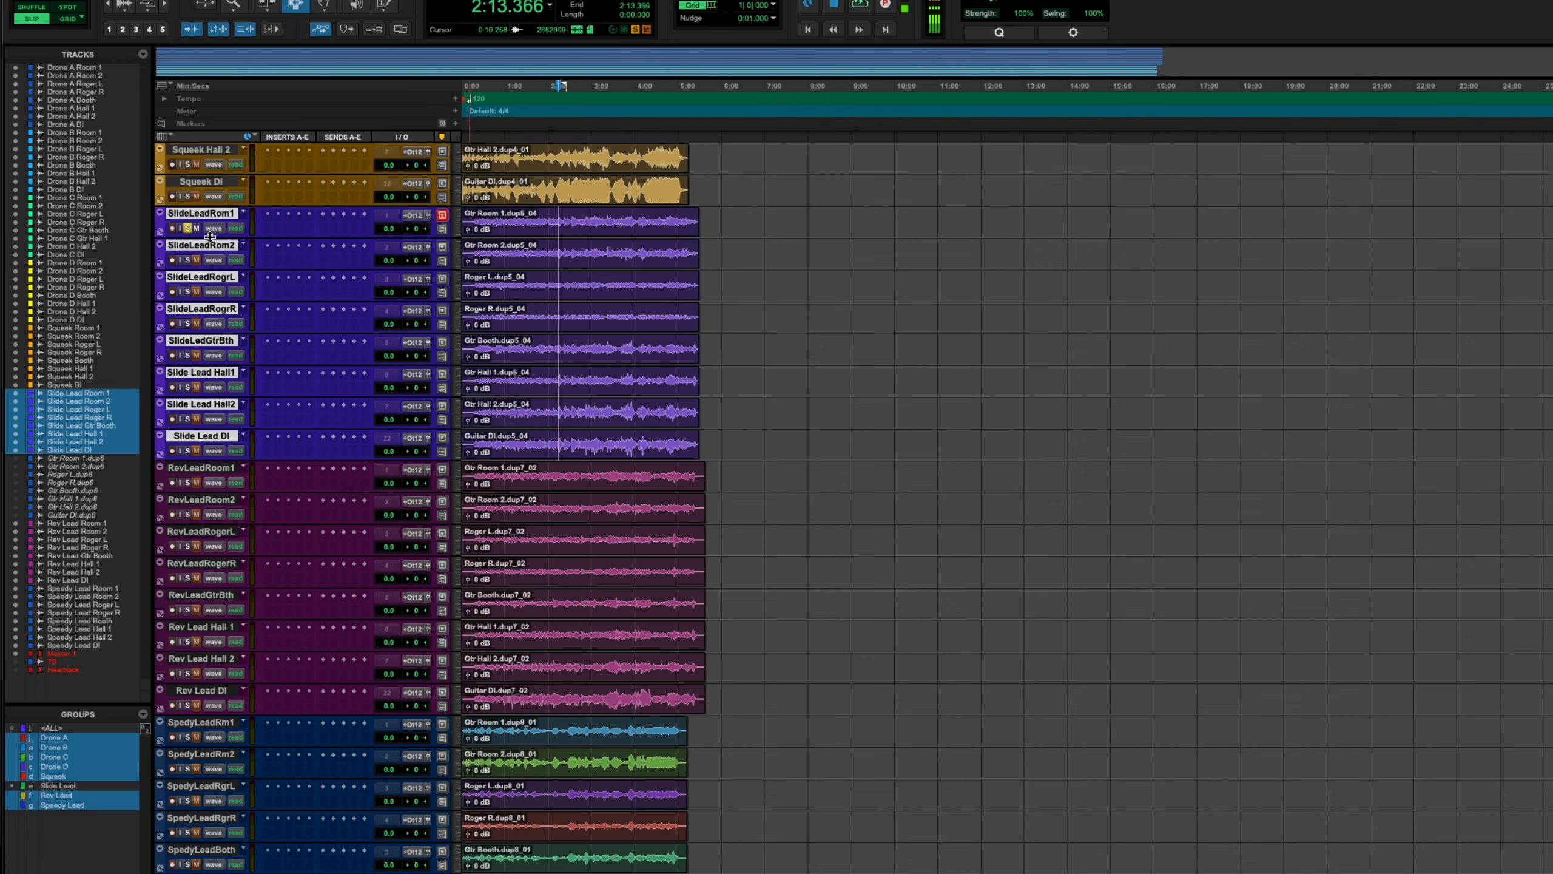
left_click_drag(209, 238, 209, 270)
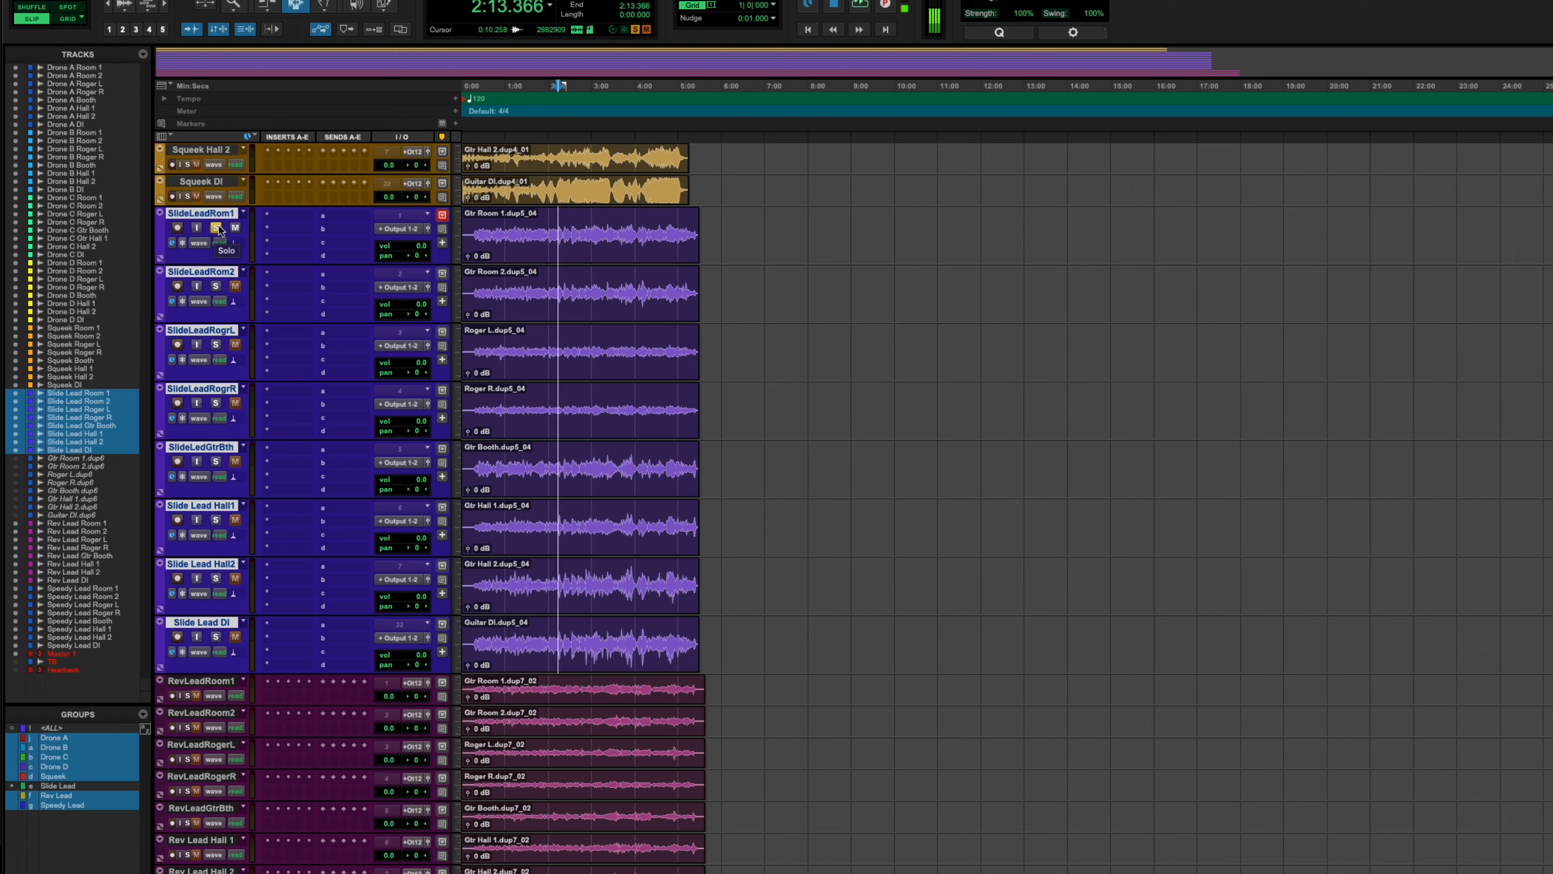
key("space")
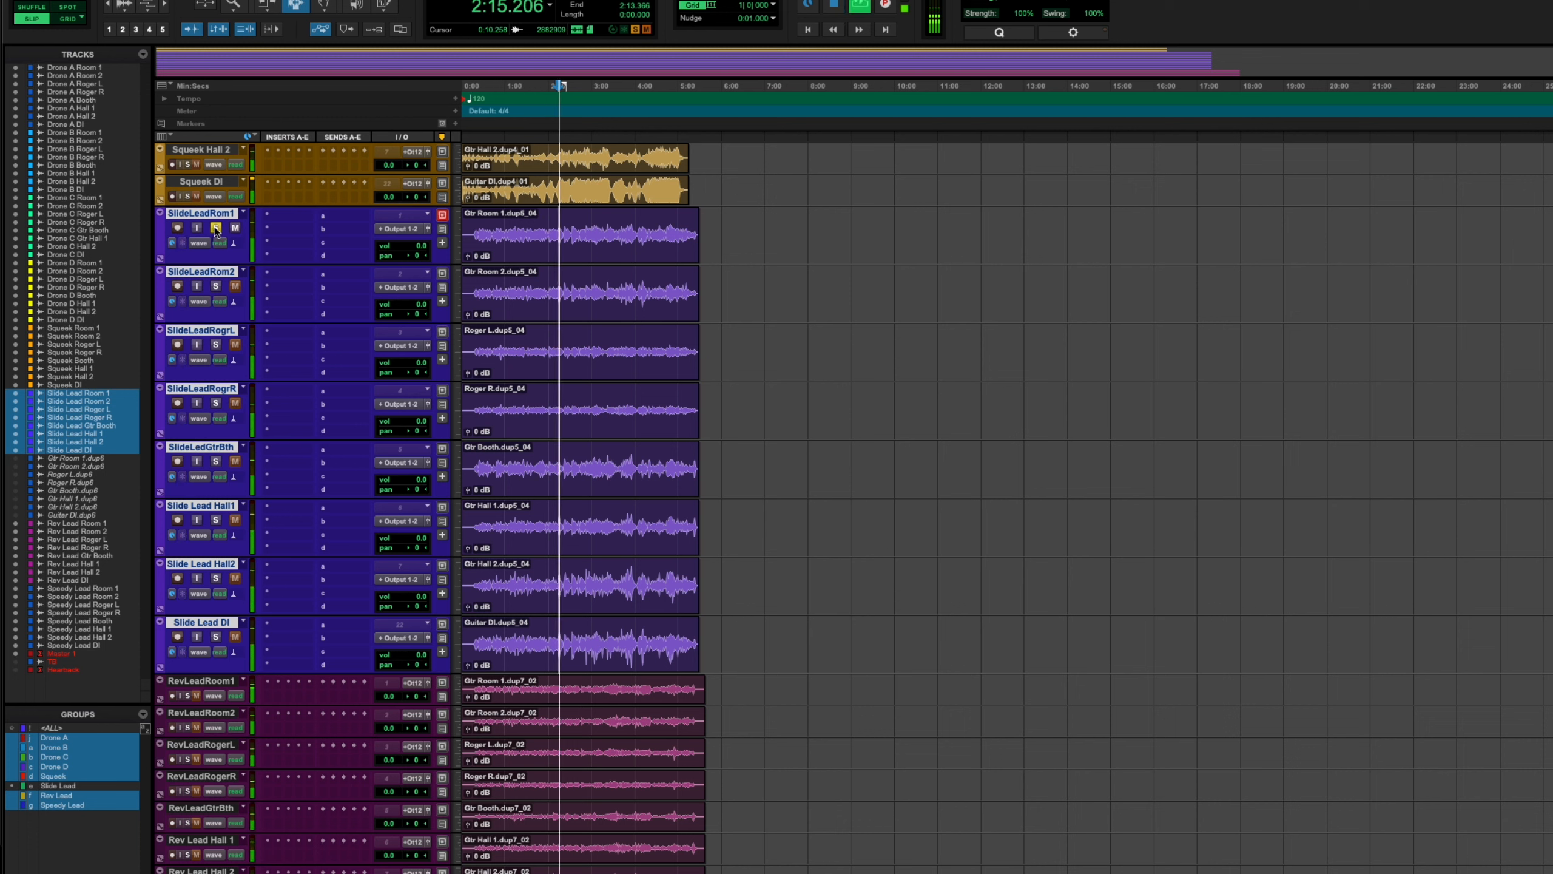
key("space")
Step: Solo Slide Lead Room 2 alone, audition it, and clear its solo after stopping playback
left_click(216, 286)
key("space")
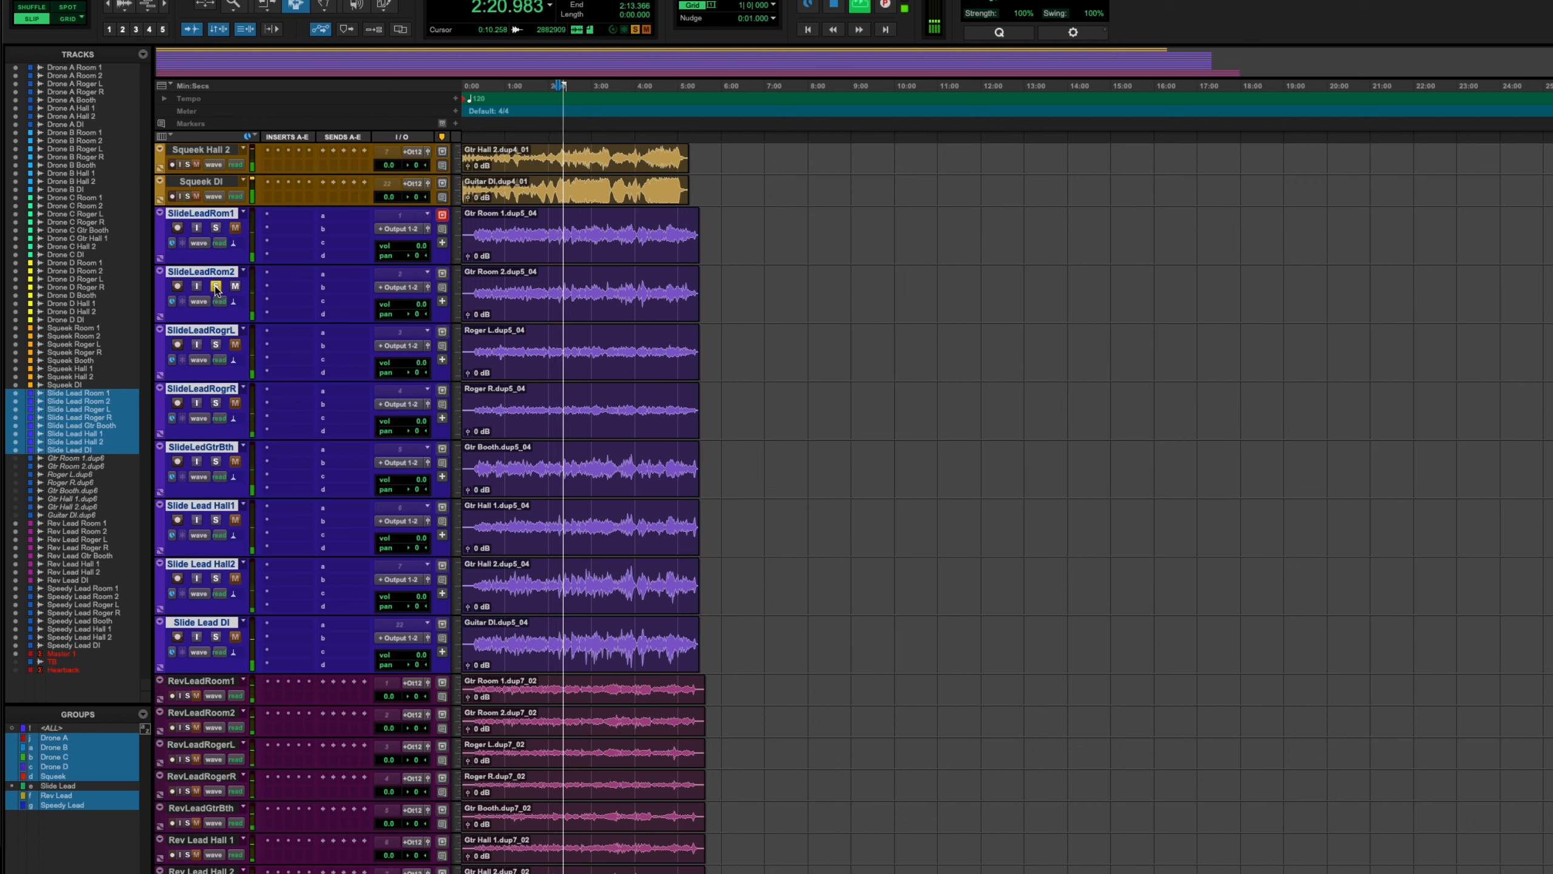
key("space")
left_click(216, 287)
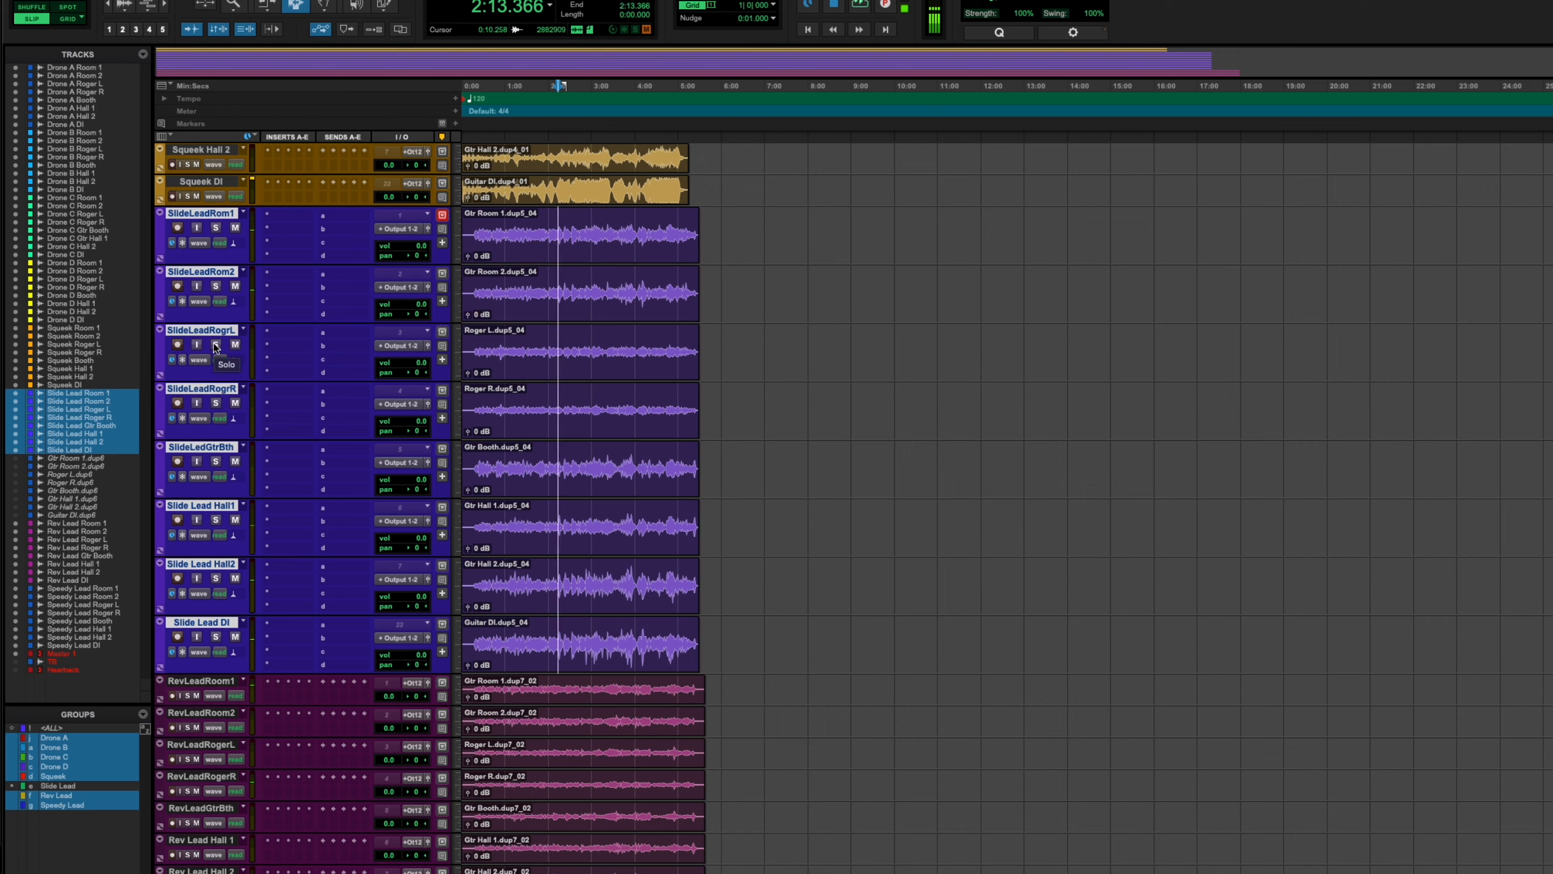
Step: Show the Mix window with wide channel strips and bring the Slide Lead channels into view
key("super+equal")
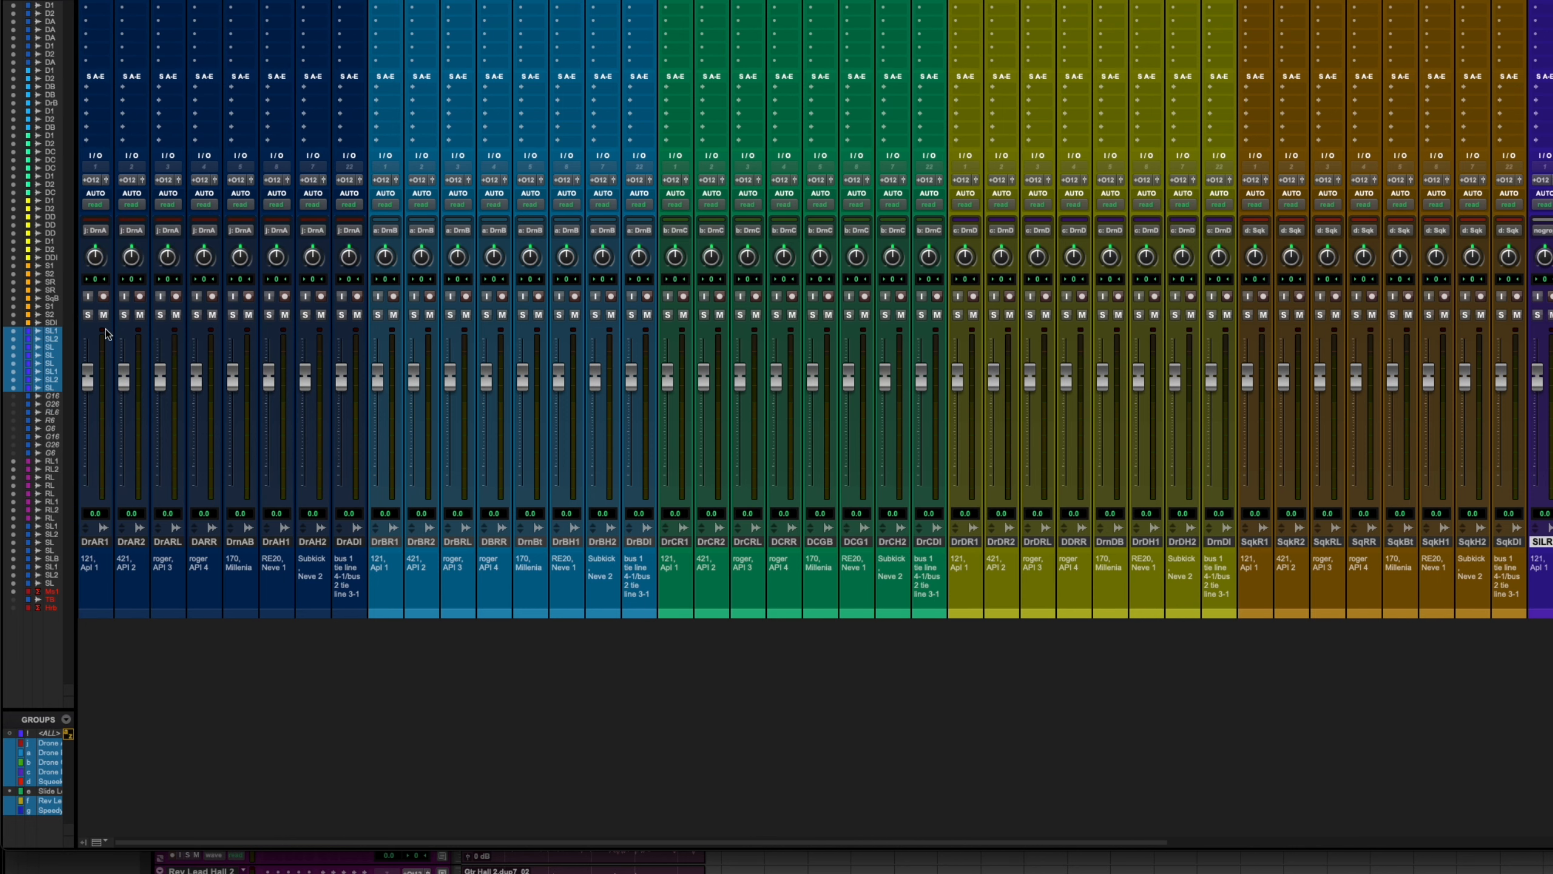
scroll(454, 418, "right", 10)
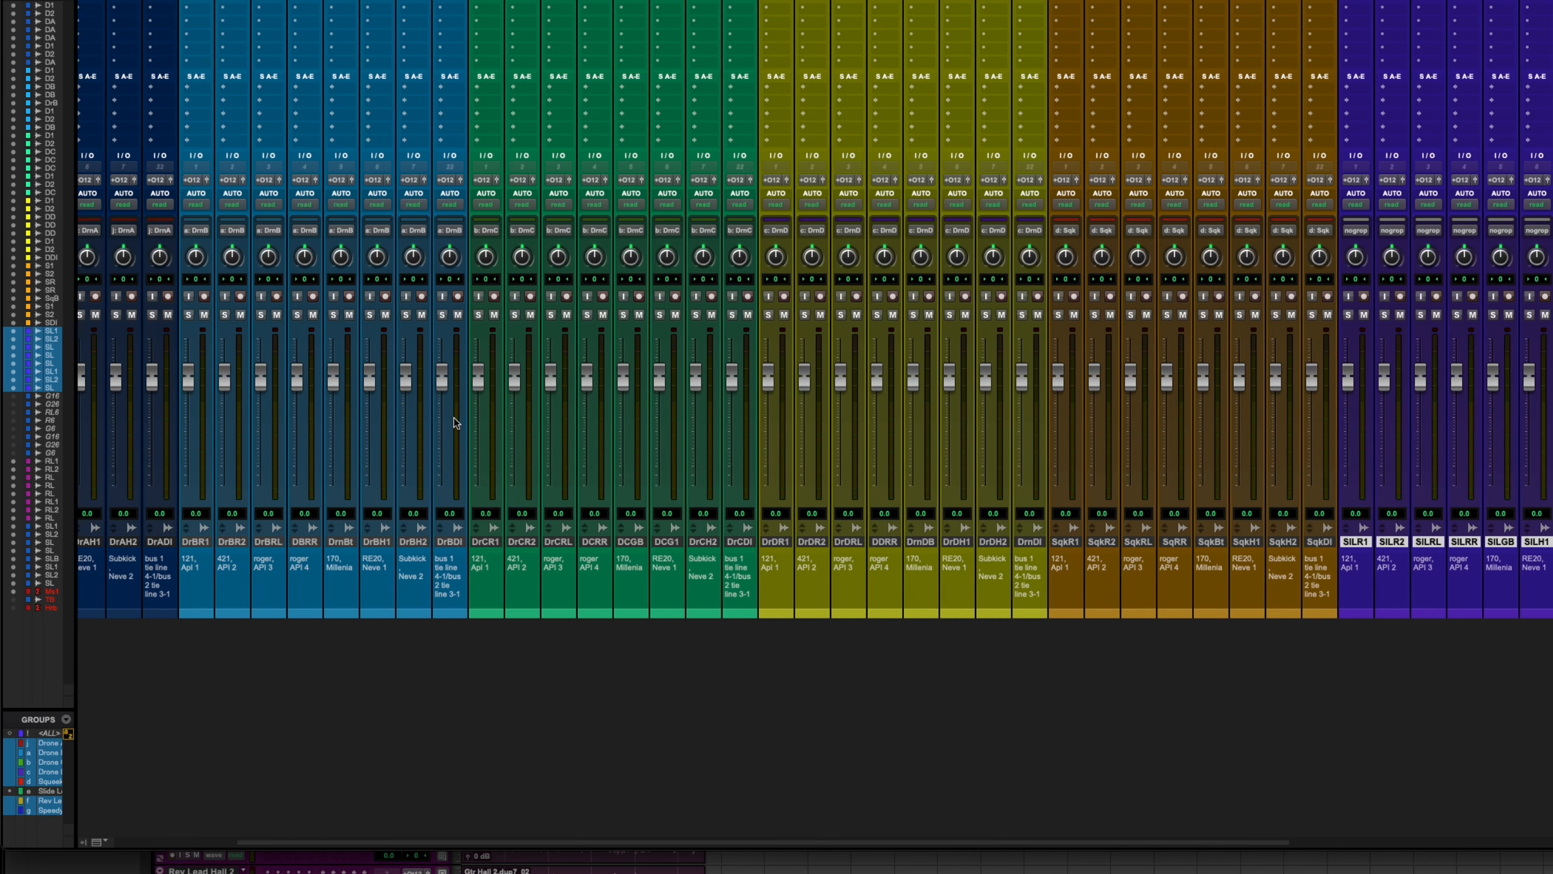
scroll(453, 420, "right", 5)
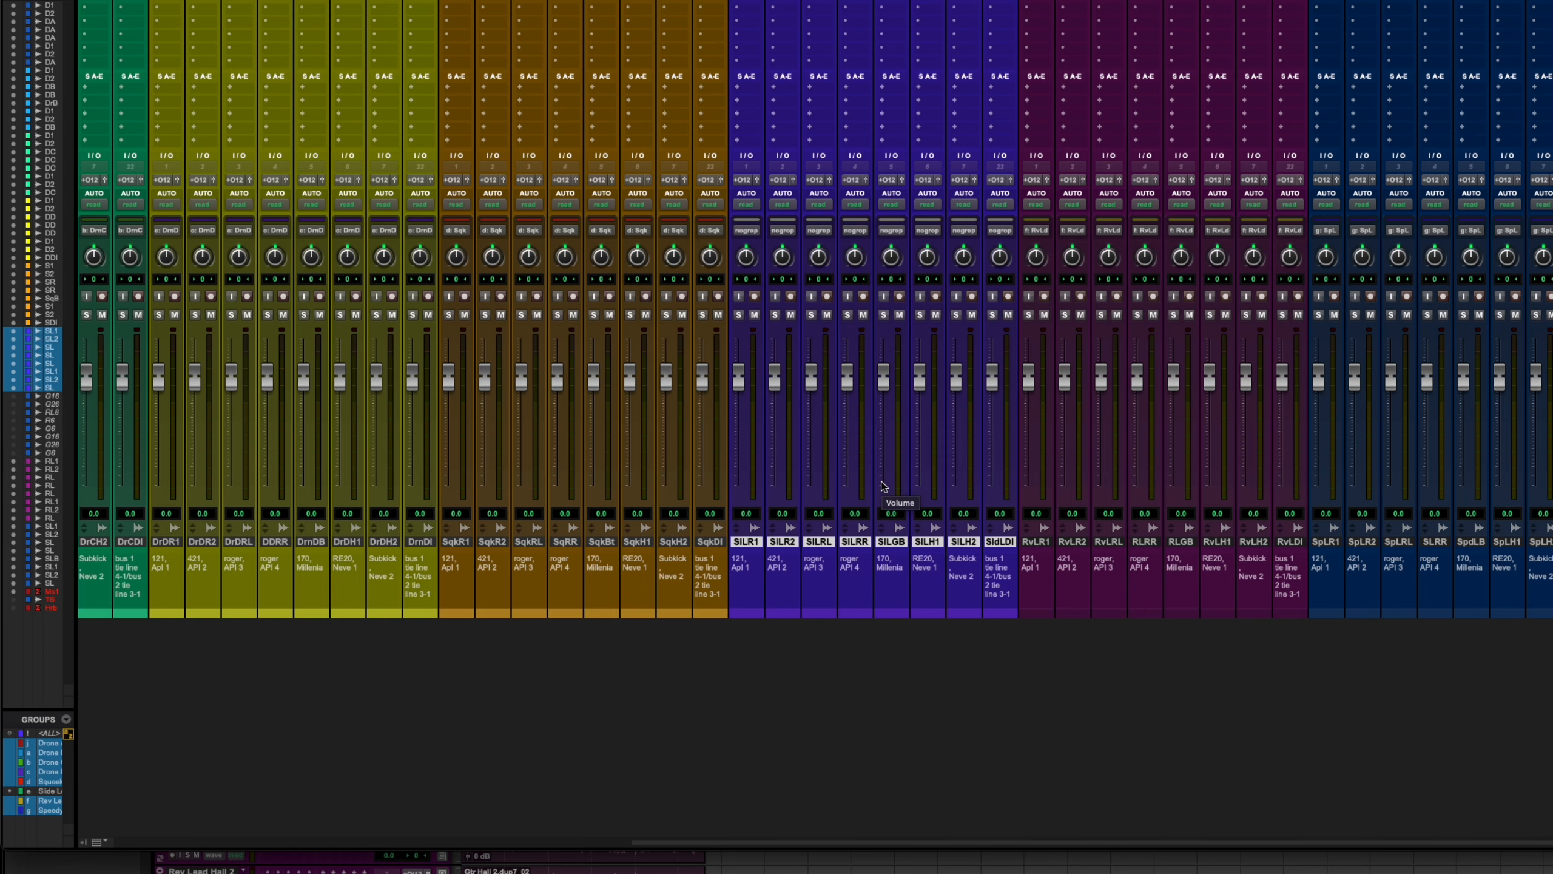
key("super+alt+m")
scroll(881, 481, "right", 15)
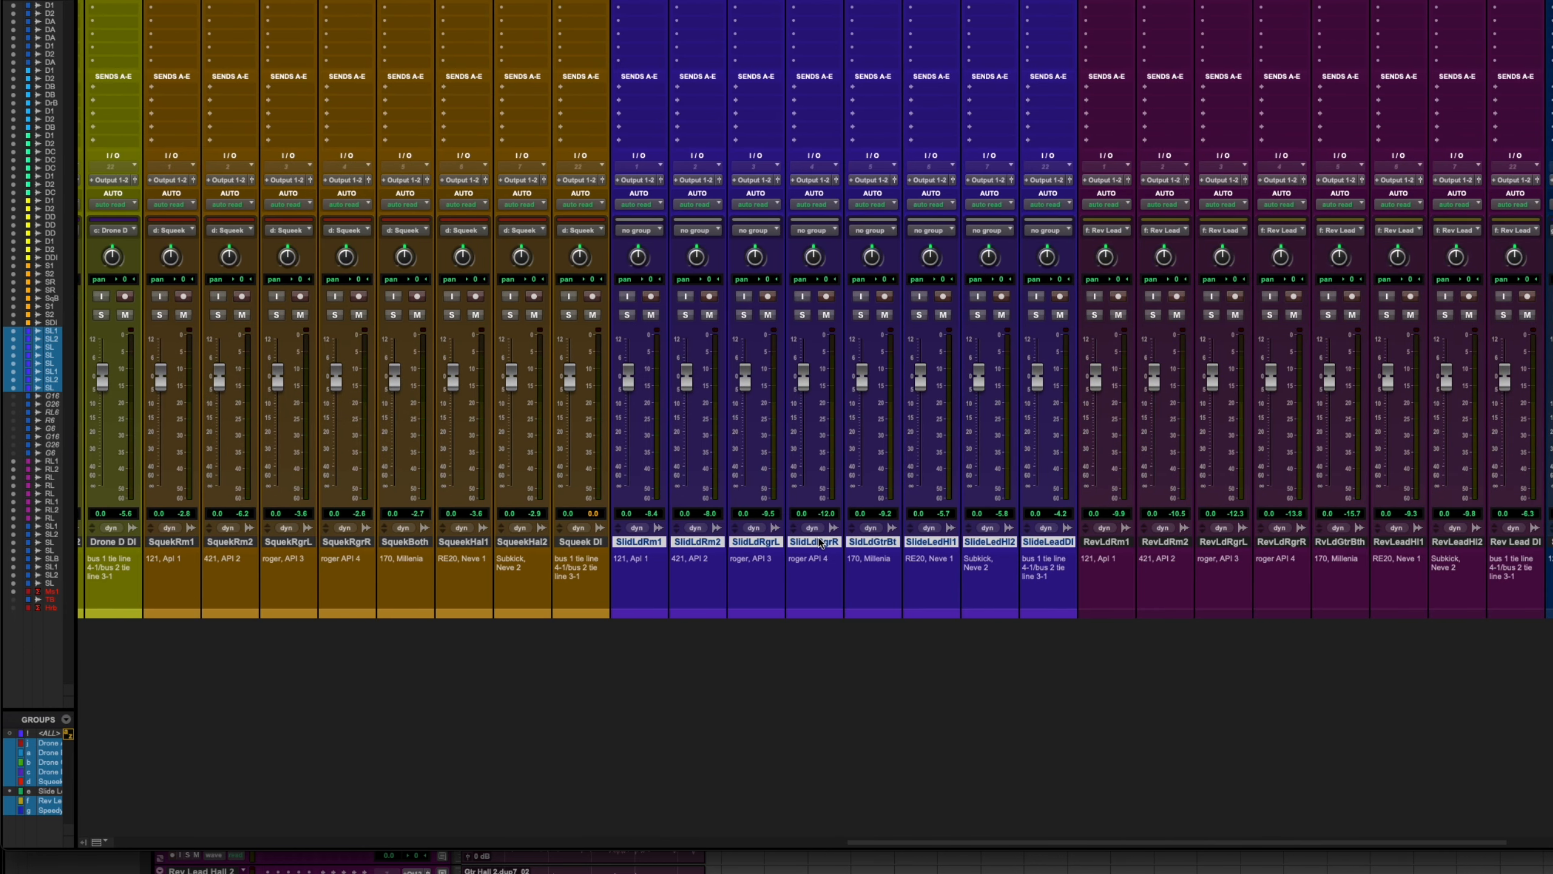
Step: Pan Slide Lead Roger L to 99 left and Roger R to 100 right, and audition both soloed together
left_click_drag(757, 258, 808, 169)
left_click(745, 315)
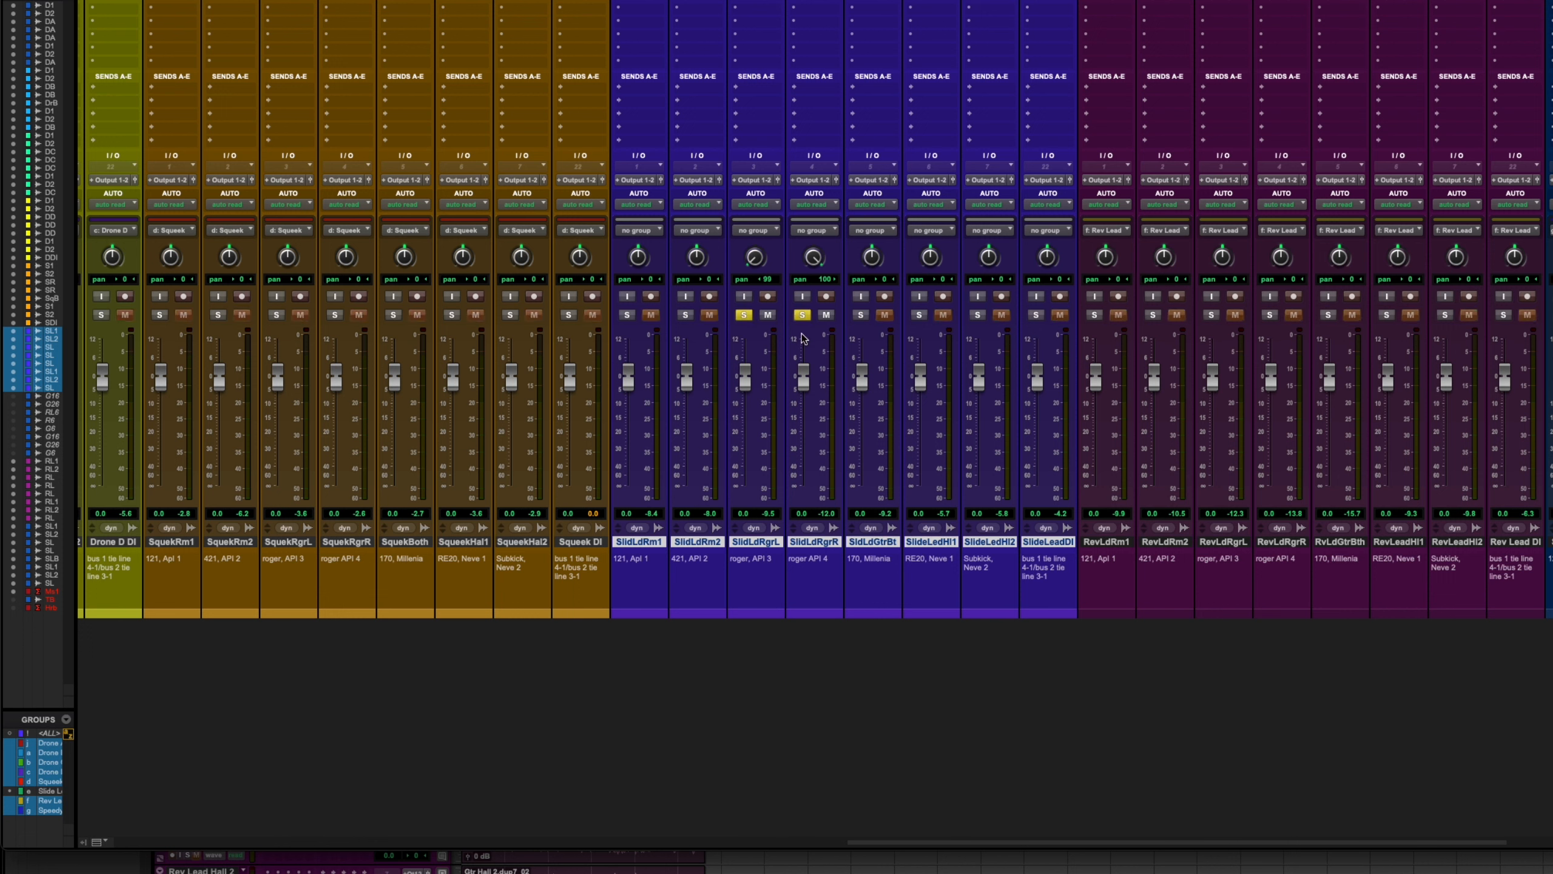
key("space")
Step: Check the microphone comments of the Slide Lead Gtr Booth track, and audition that track soloed
double_click(888, 541)
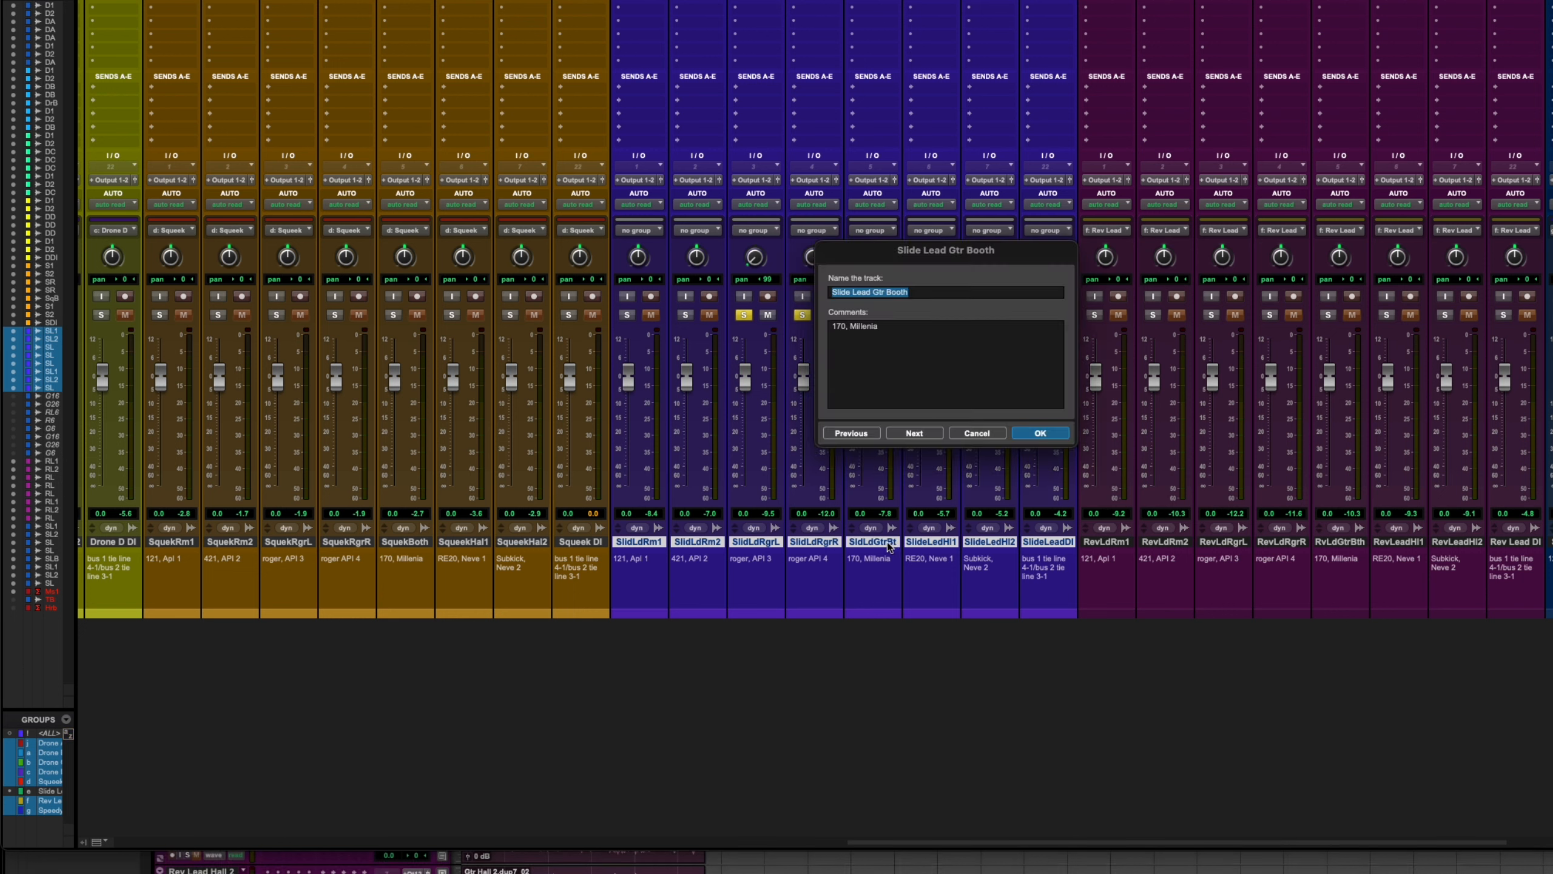
left_click(977, 433)
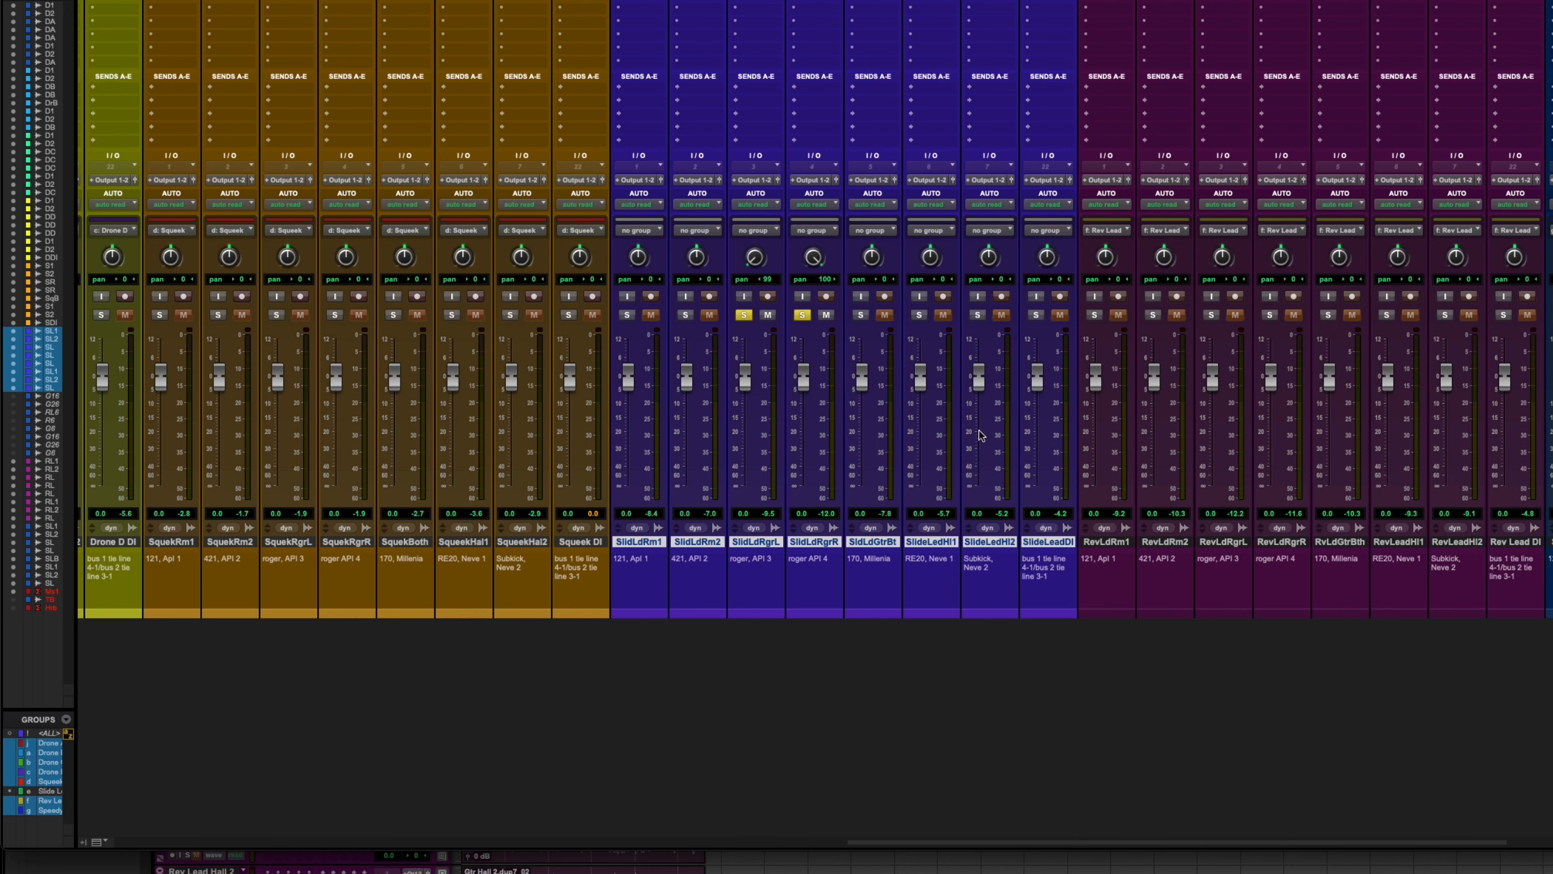
left_click(860, 314)
key("space")
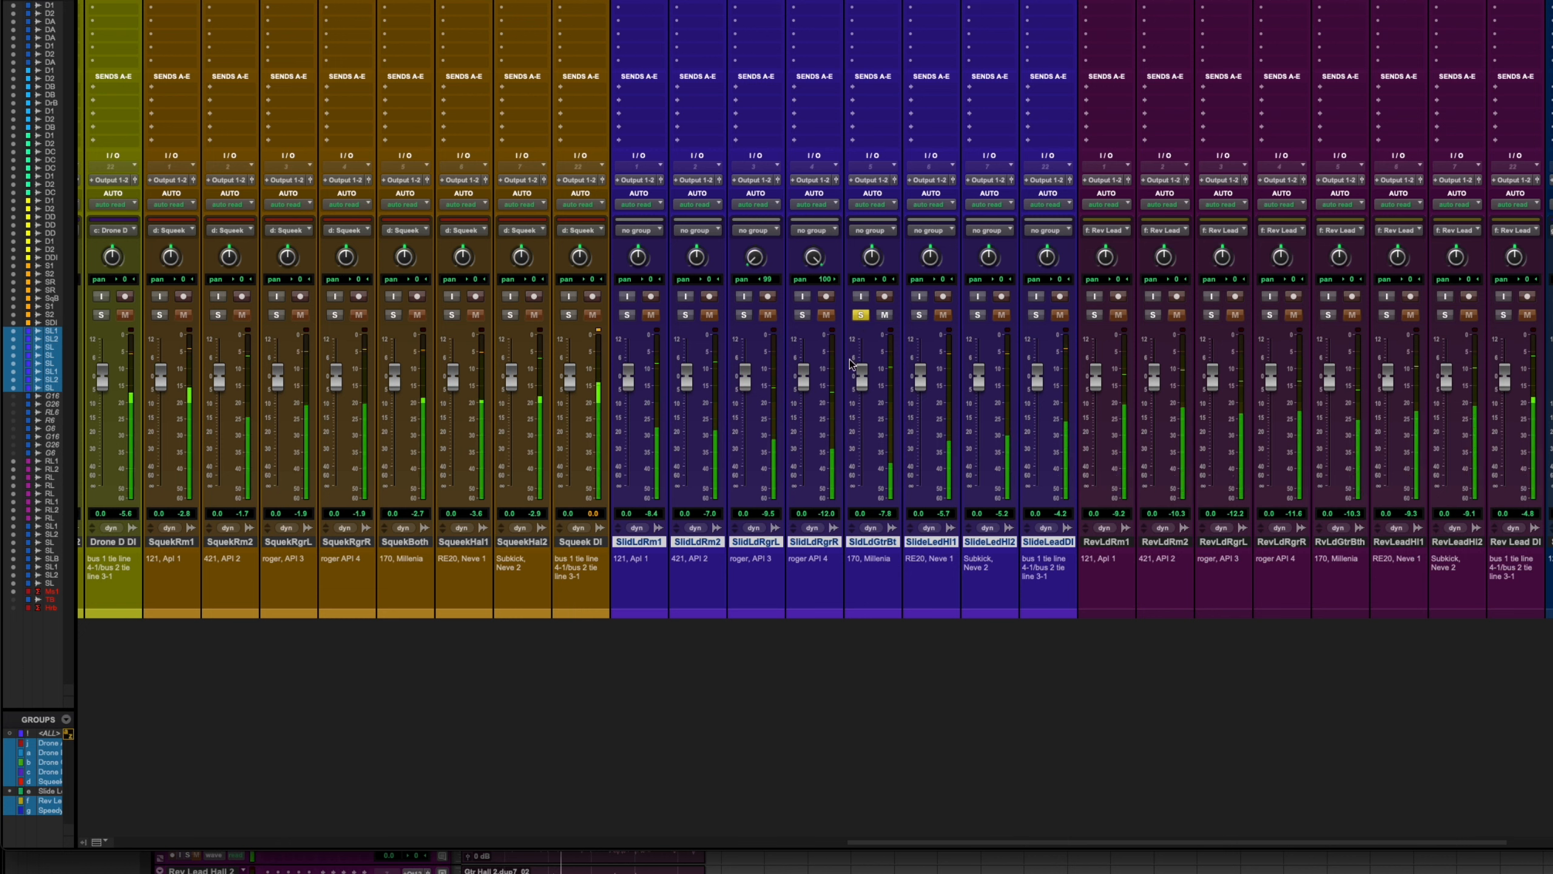
Step: Audition Slide Lead Hall 1 soloed and check the microphone comments of that track
left_click(918, 314)
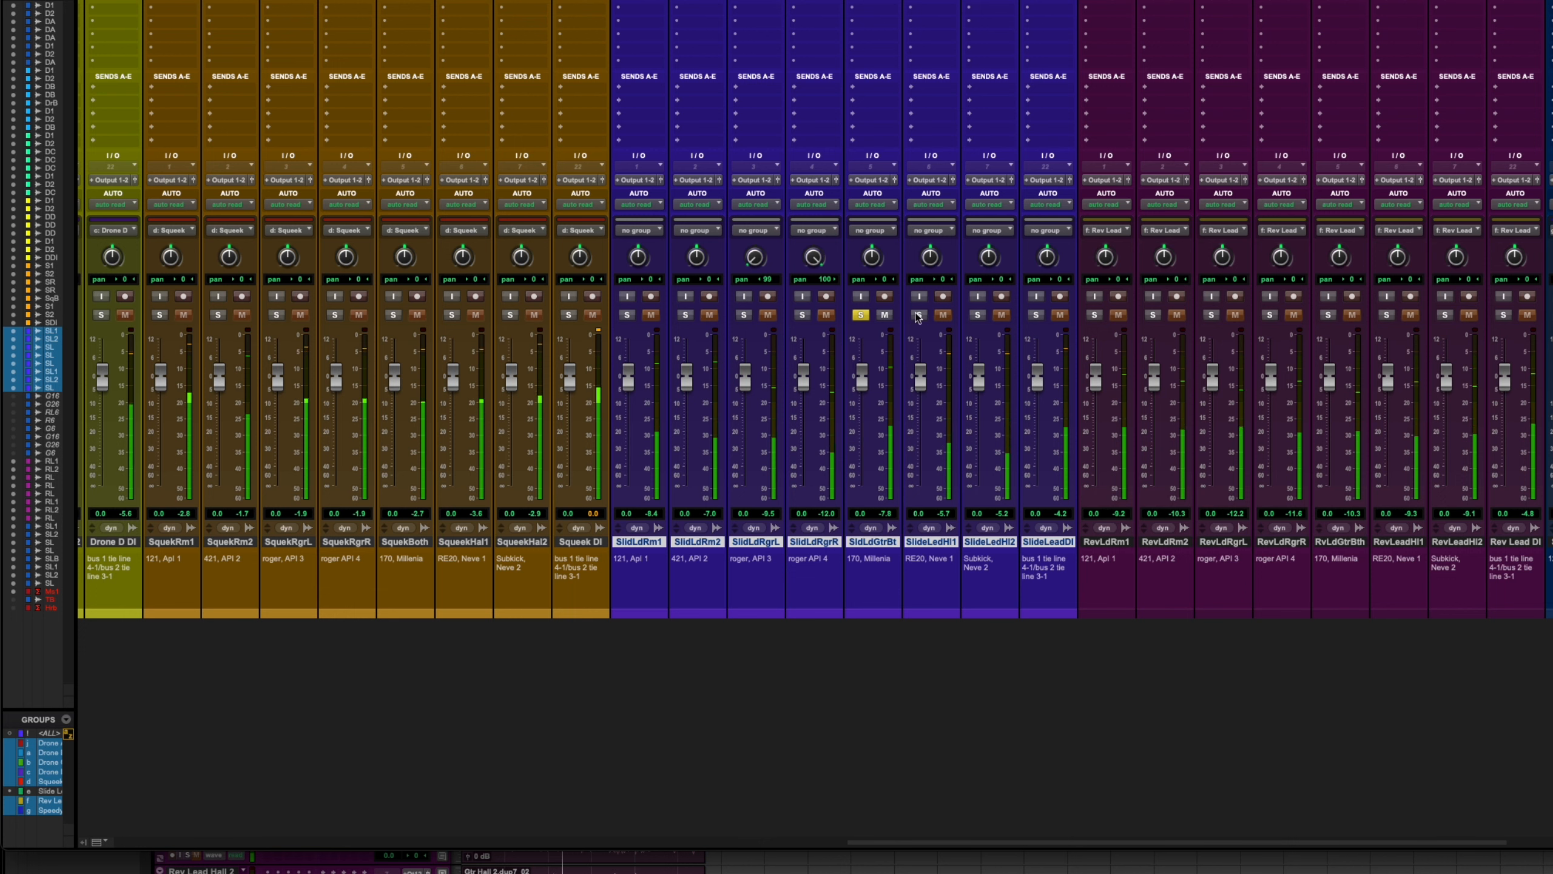
double_click(946, 542)
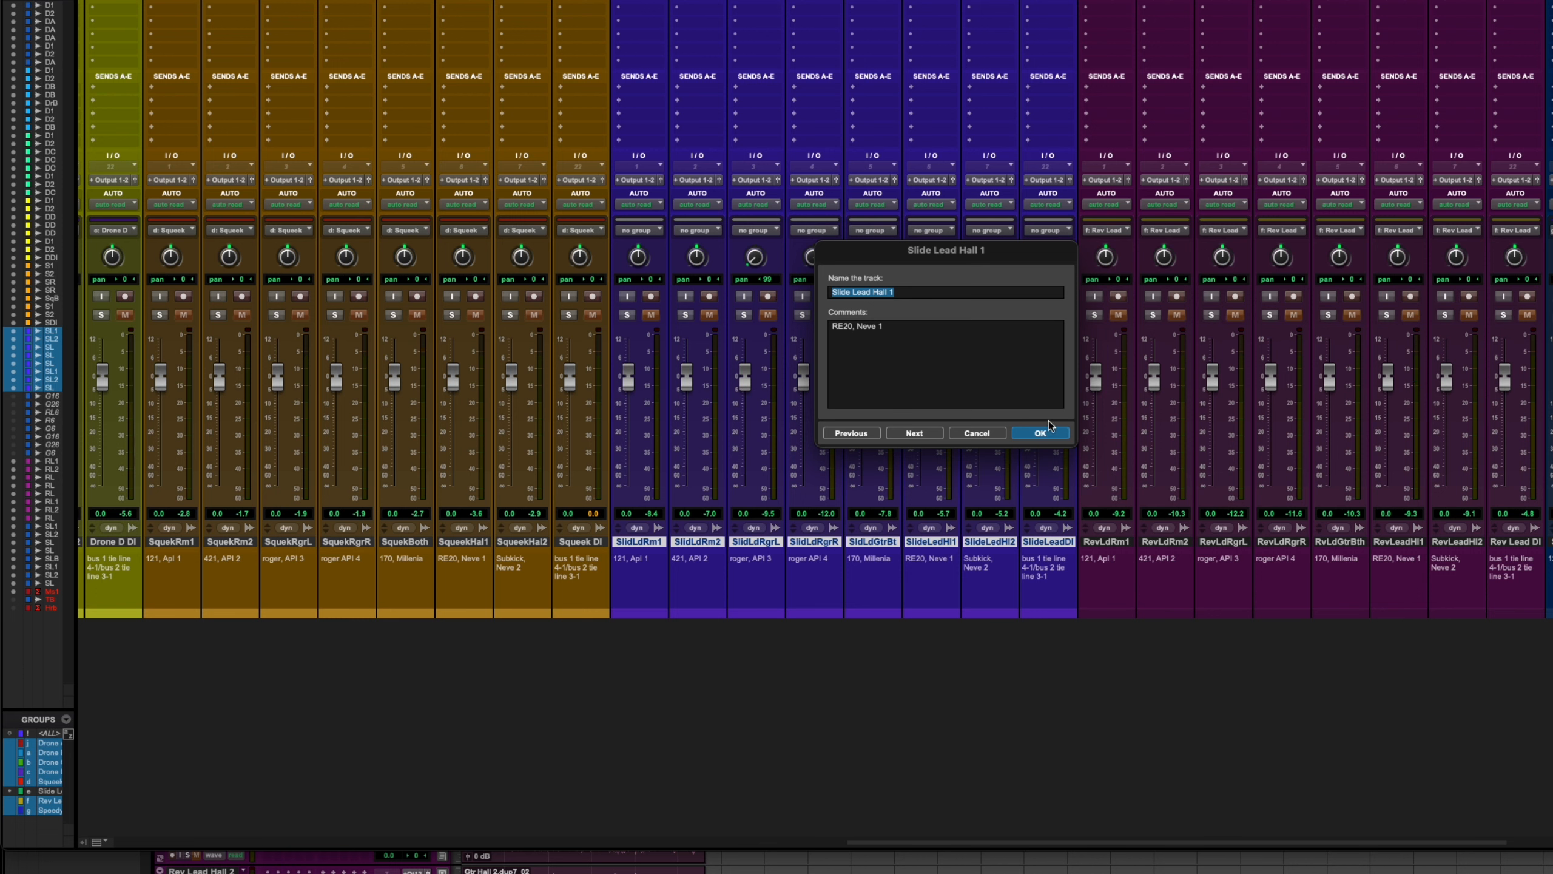
left_click(1038, 433)
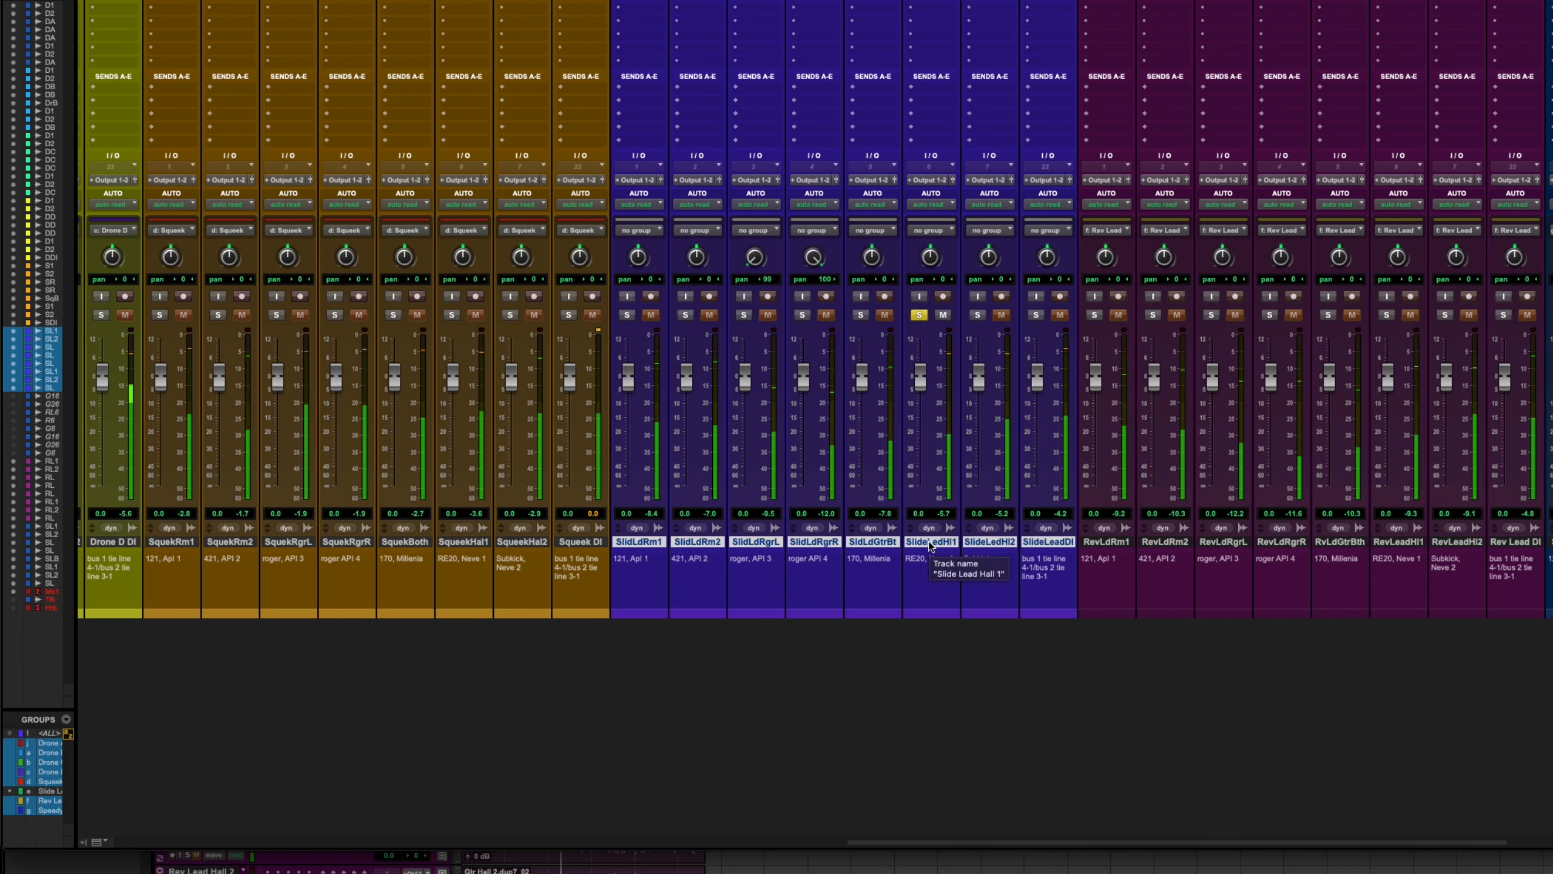
Step: Solo Slide Lead Hall 2, check its microphone comments, and audition the track
left_click(977, 314)
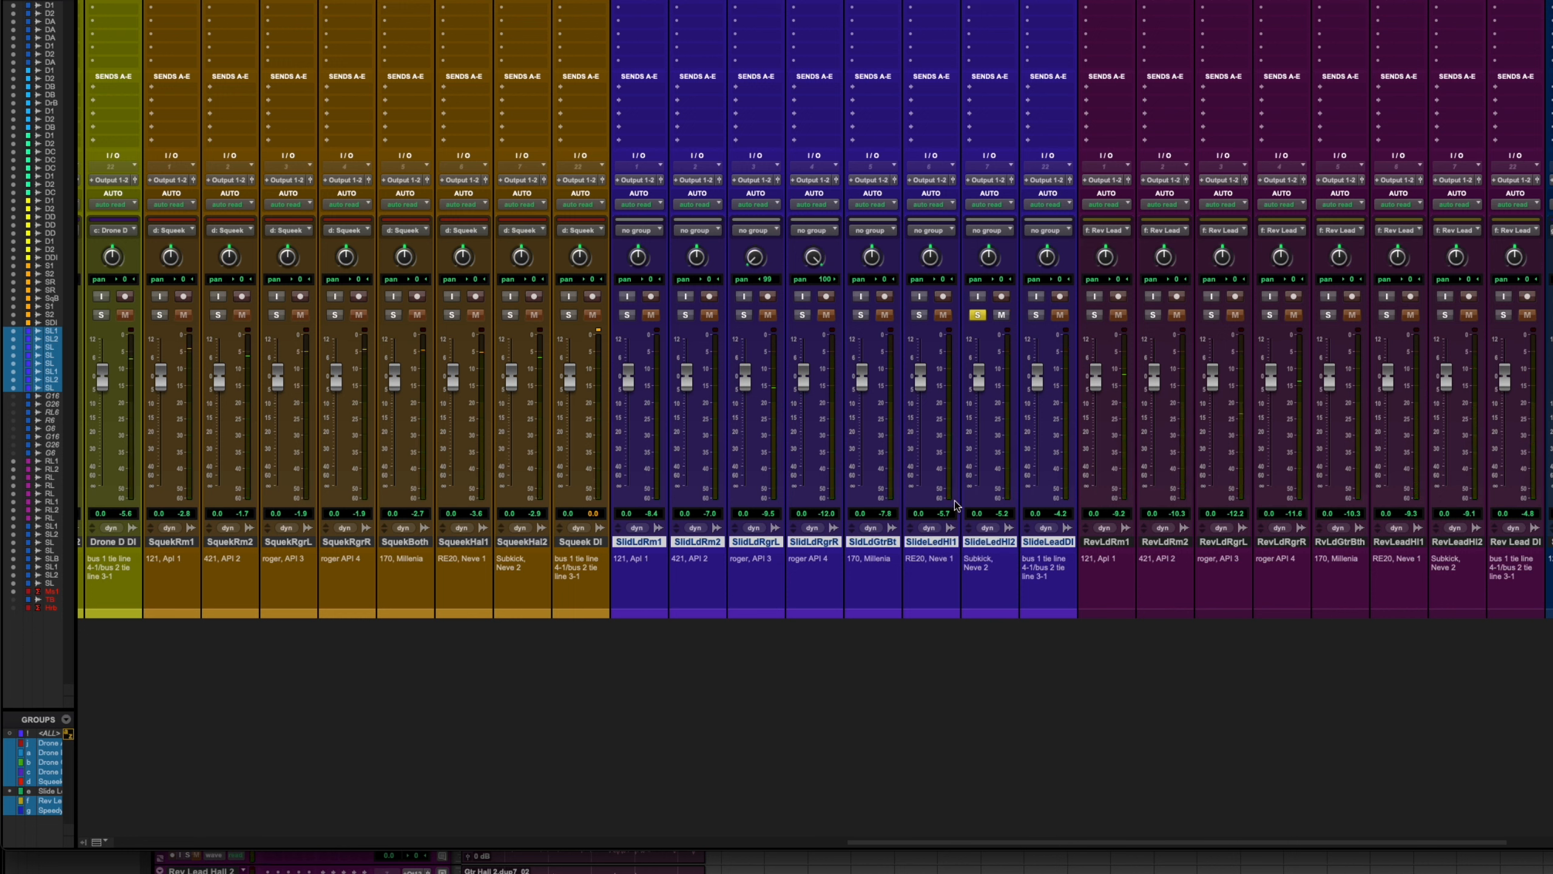
double_click(991, 541)
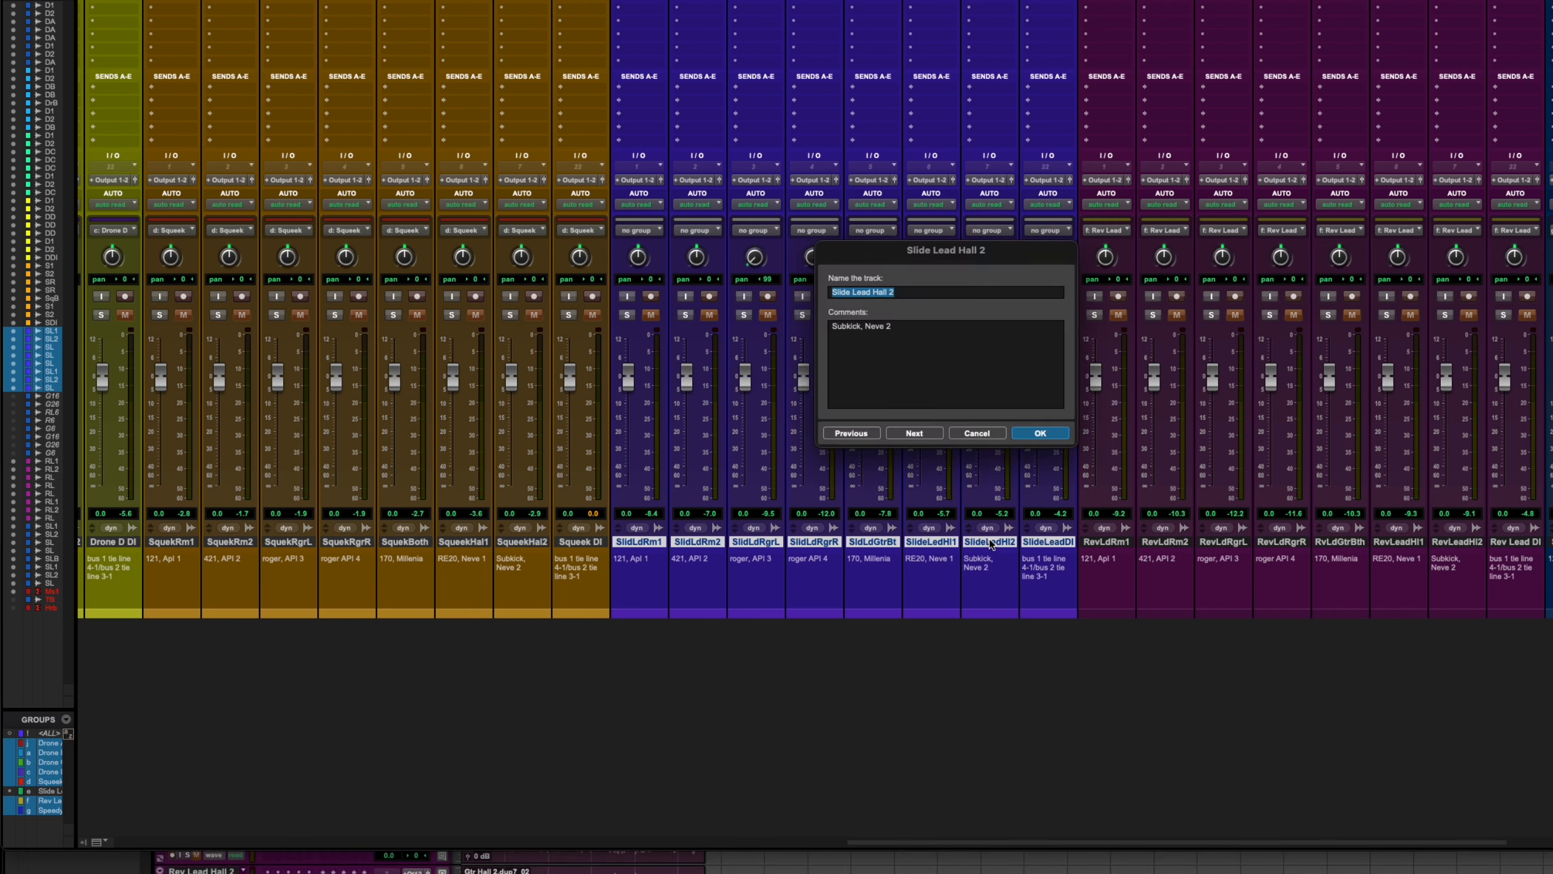
left_click(997, 431)
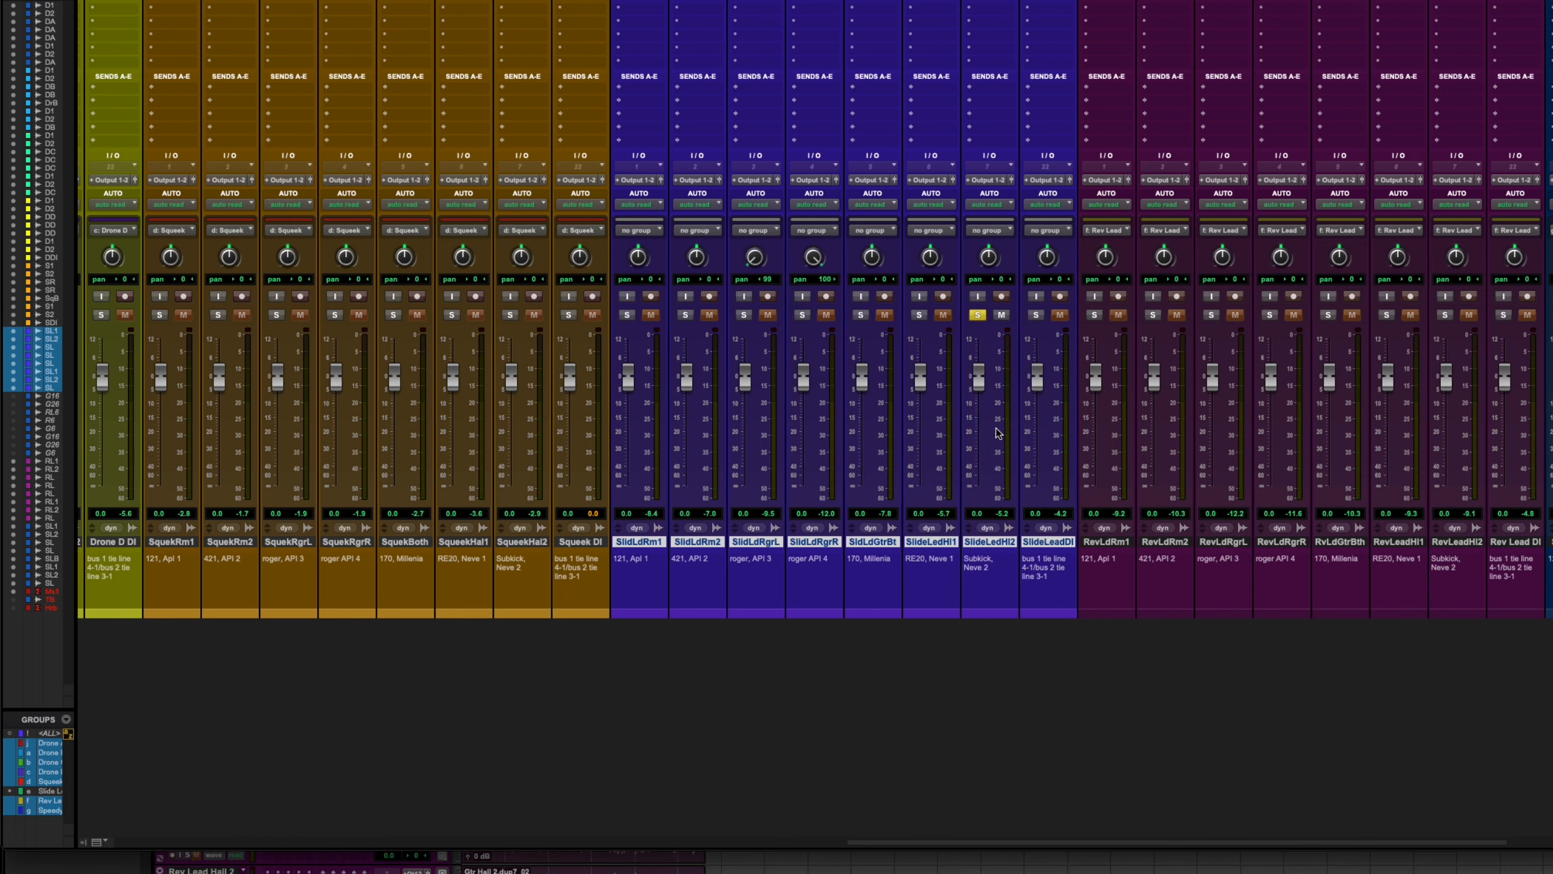
key("space")
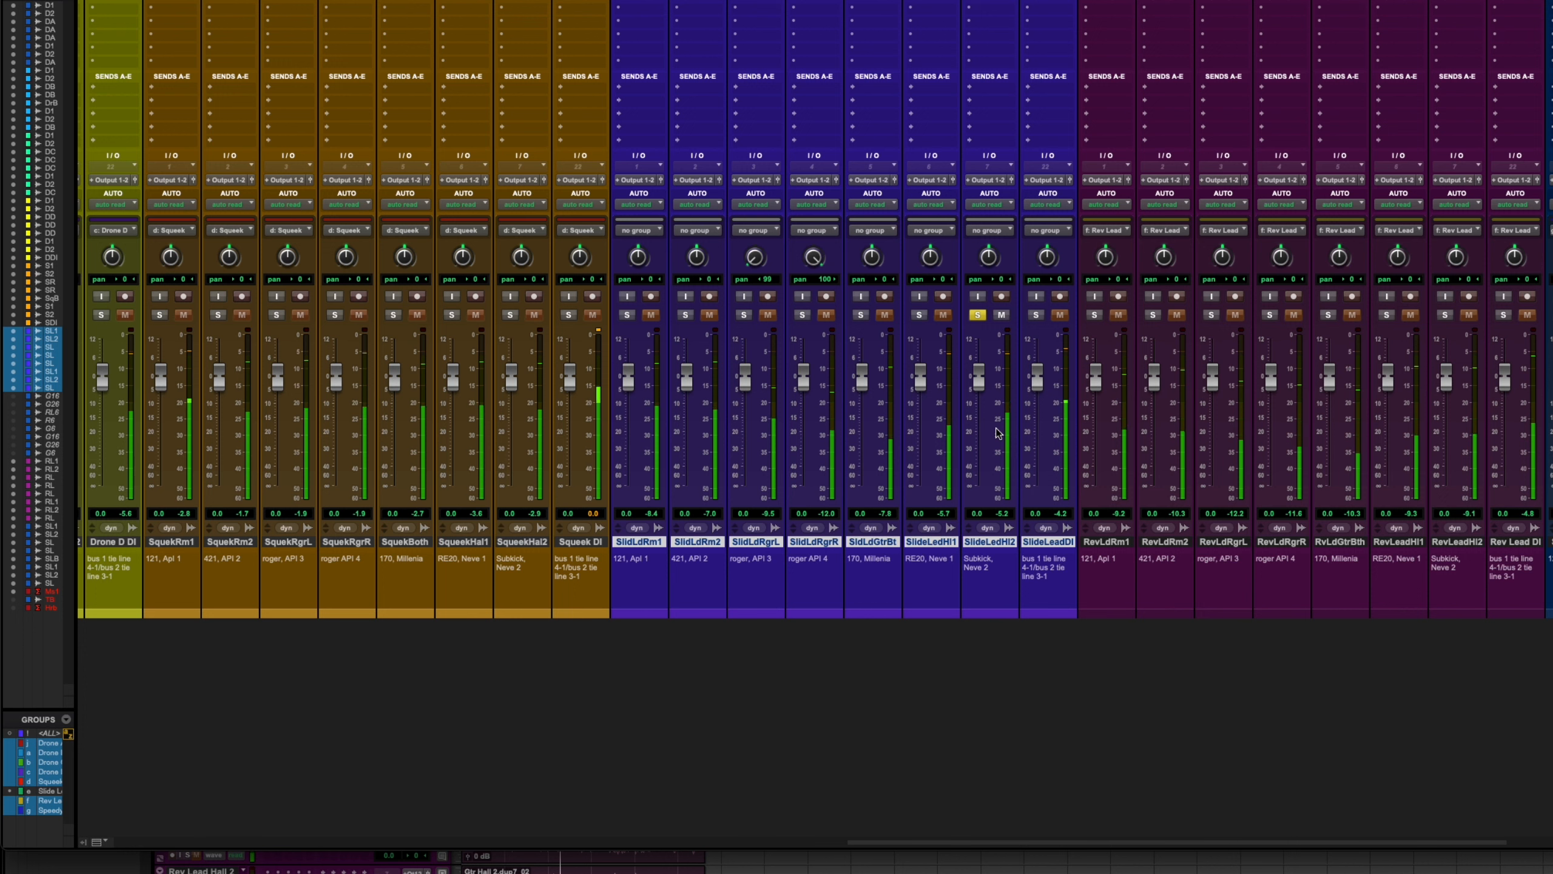
key("space")
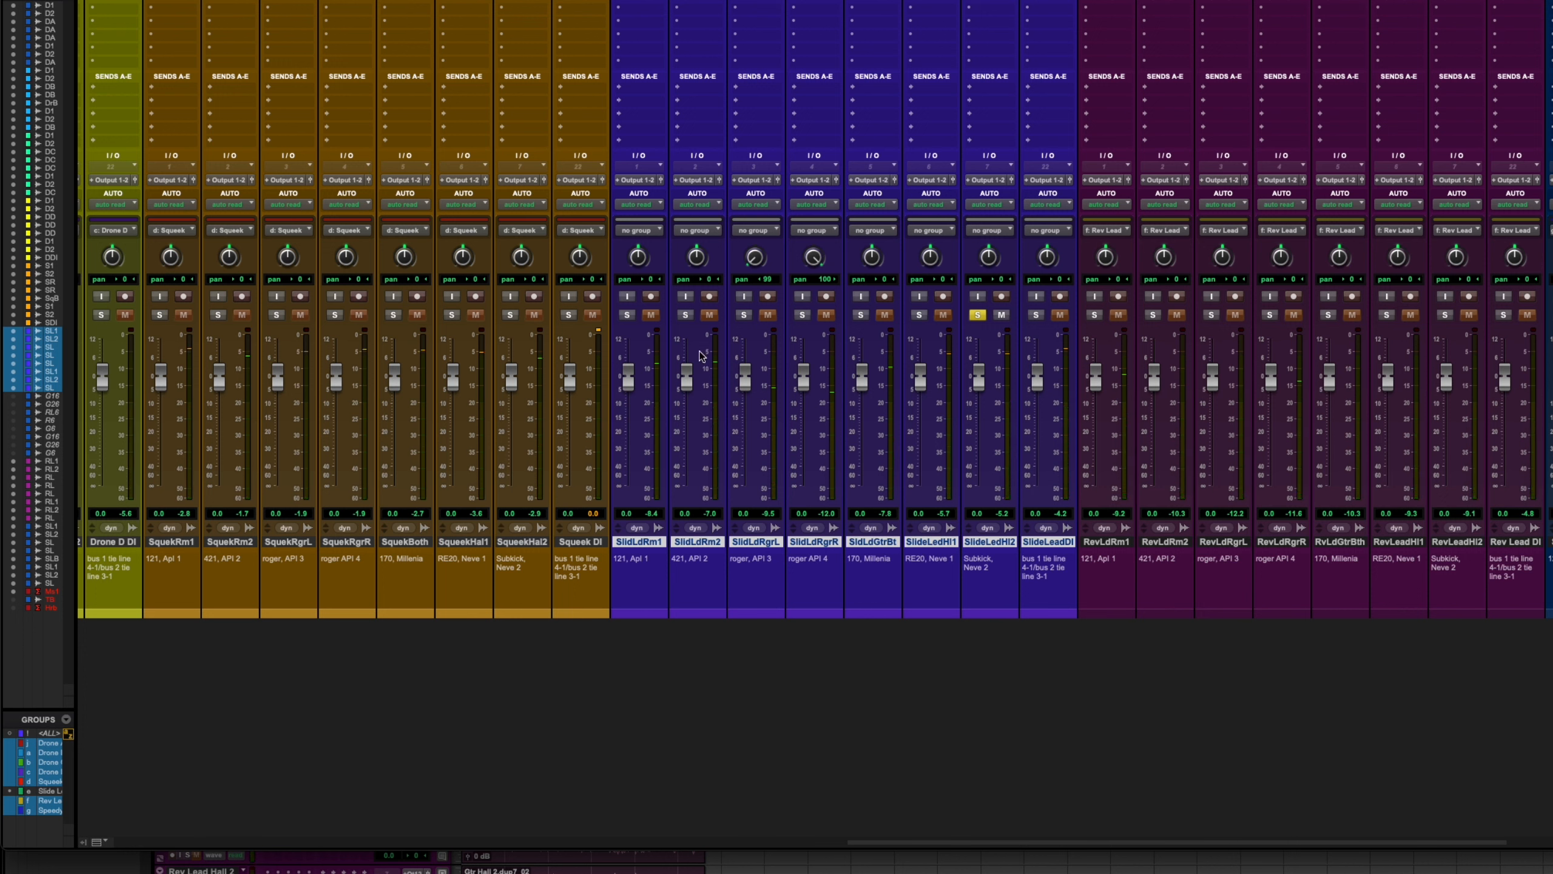
Step: Audition Slide Lead Room 1 and Hall 2 soloed together, panned 57 left and 47 right respectively
left_click(626, 315)
left_click(977, 315)
key("space")
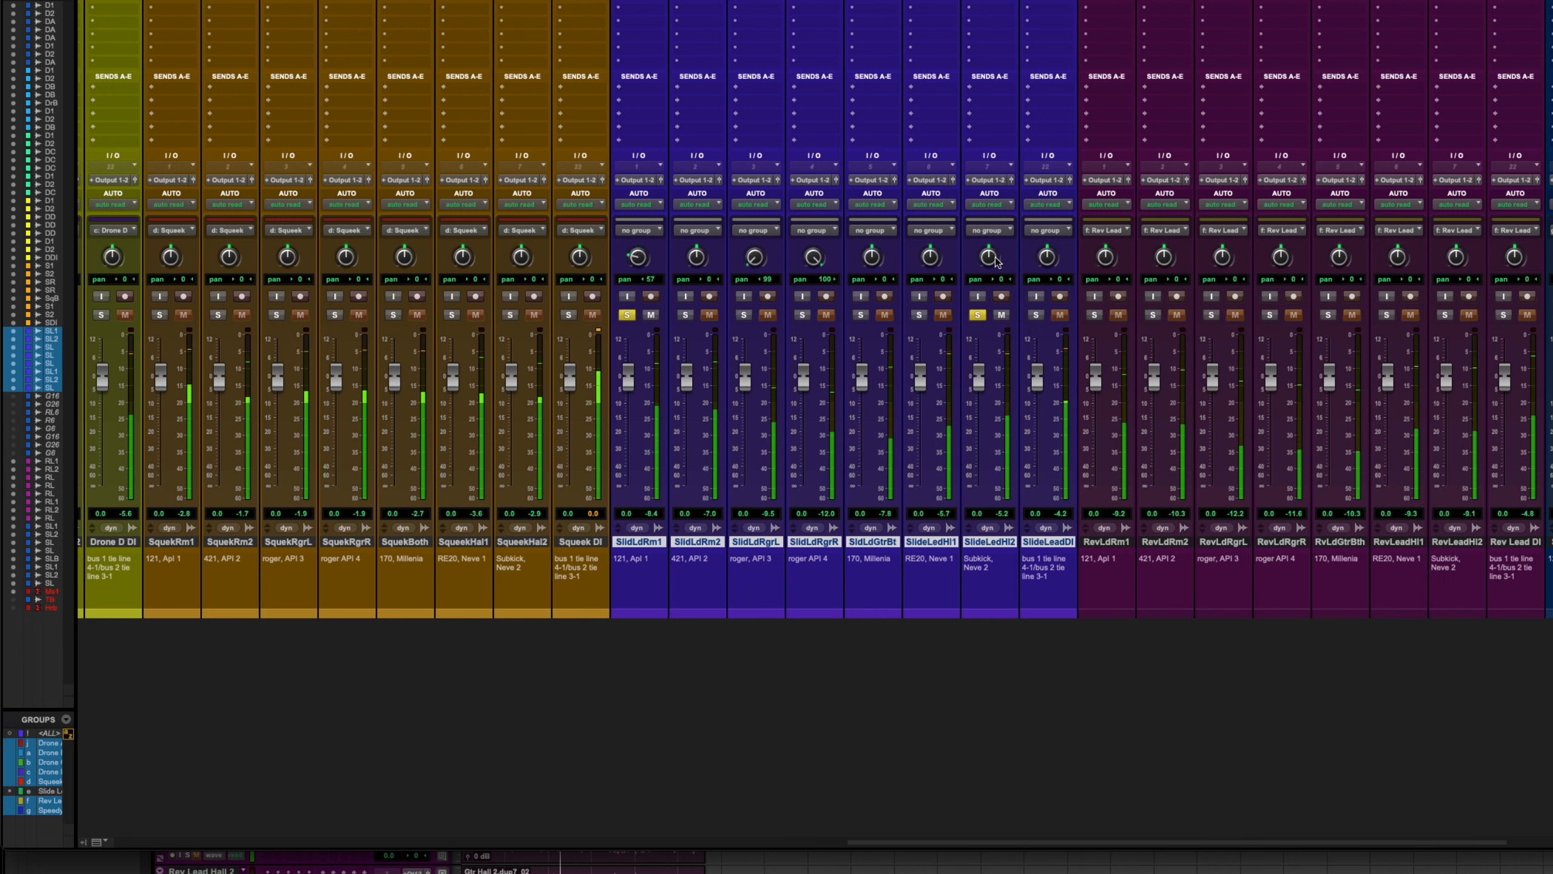
left_click_drag(989, 257, 990, 231)
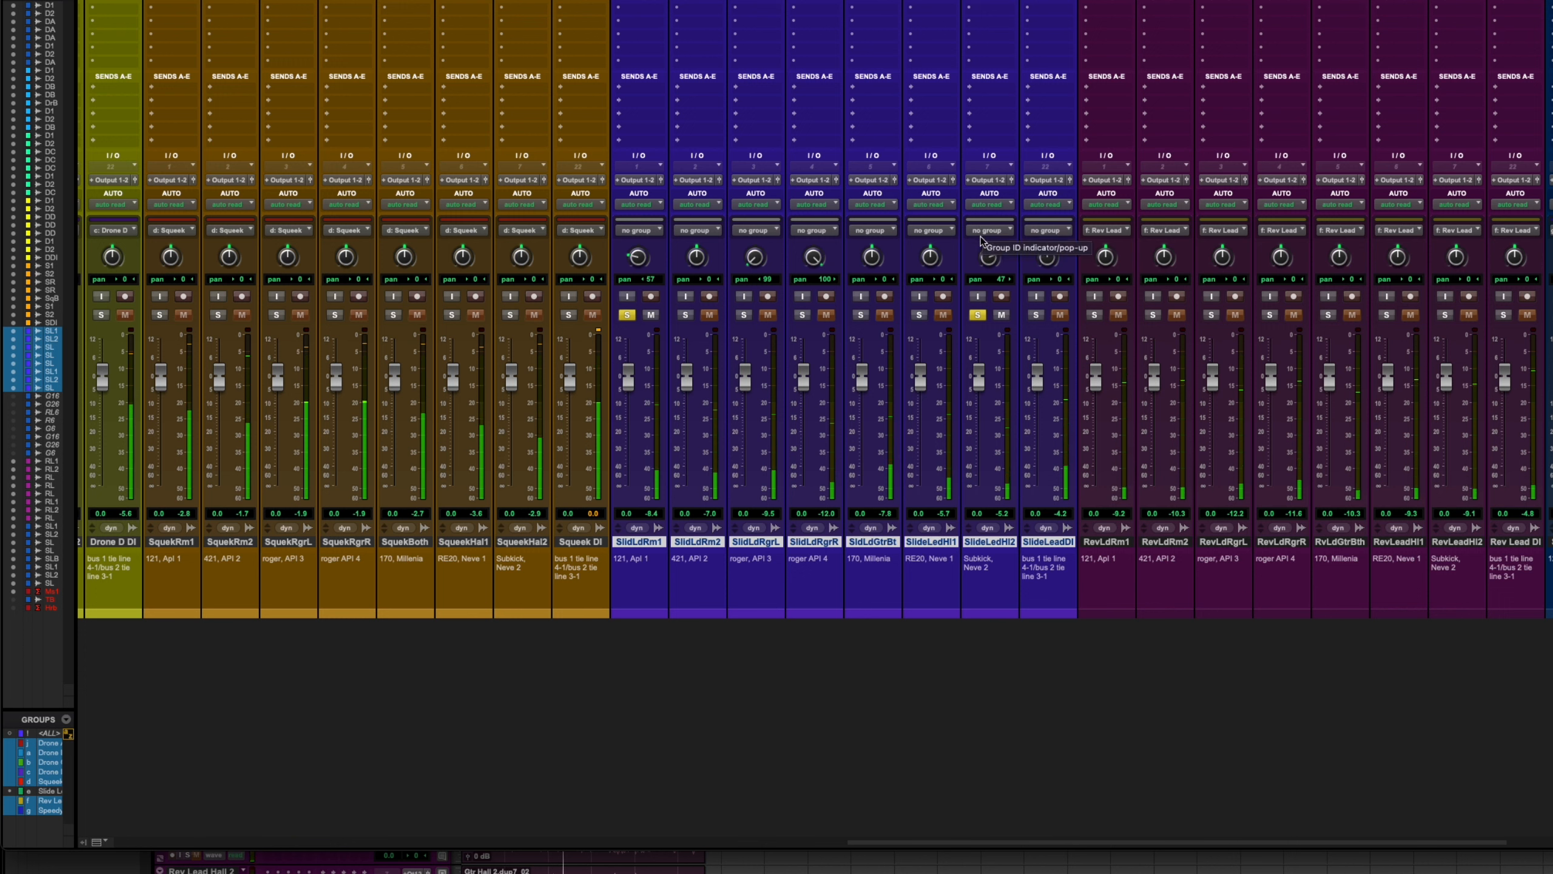
Step: Solo the Slide Lead DI track alone and audition it
left_click(1035, 314, "super")
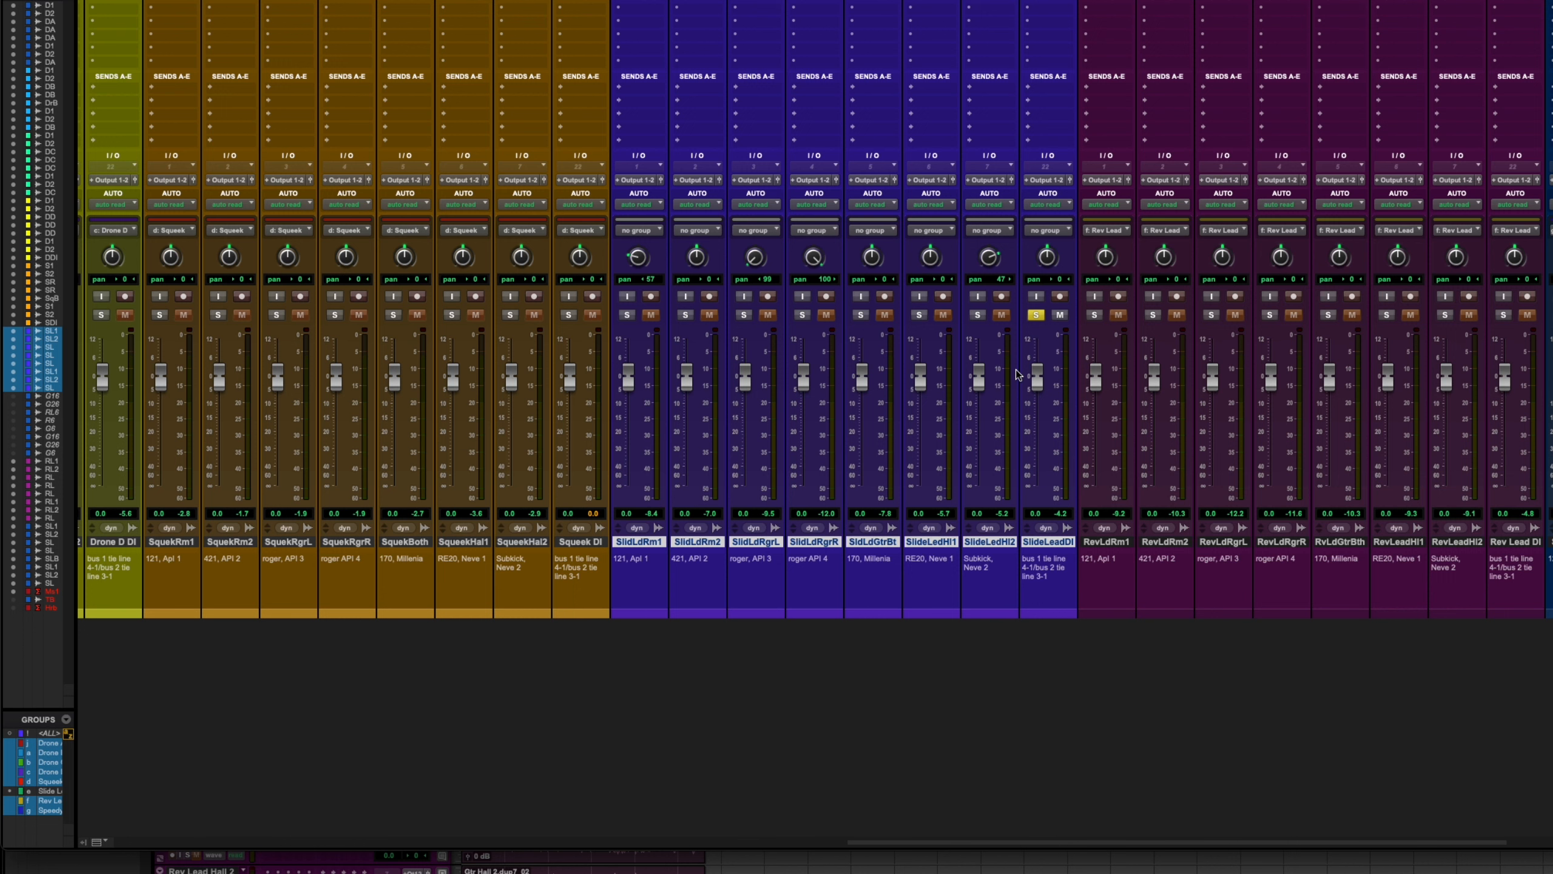
key("space")
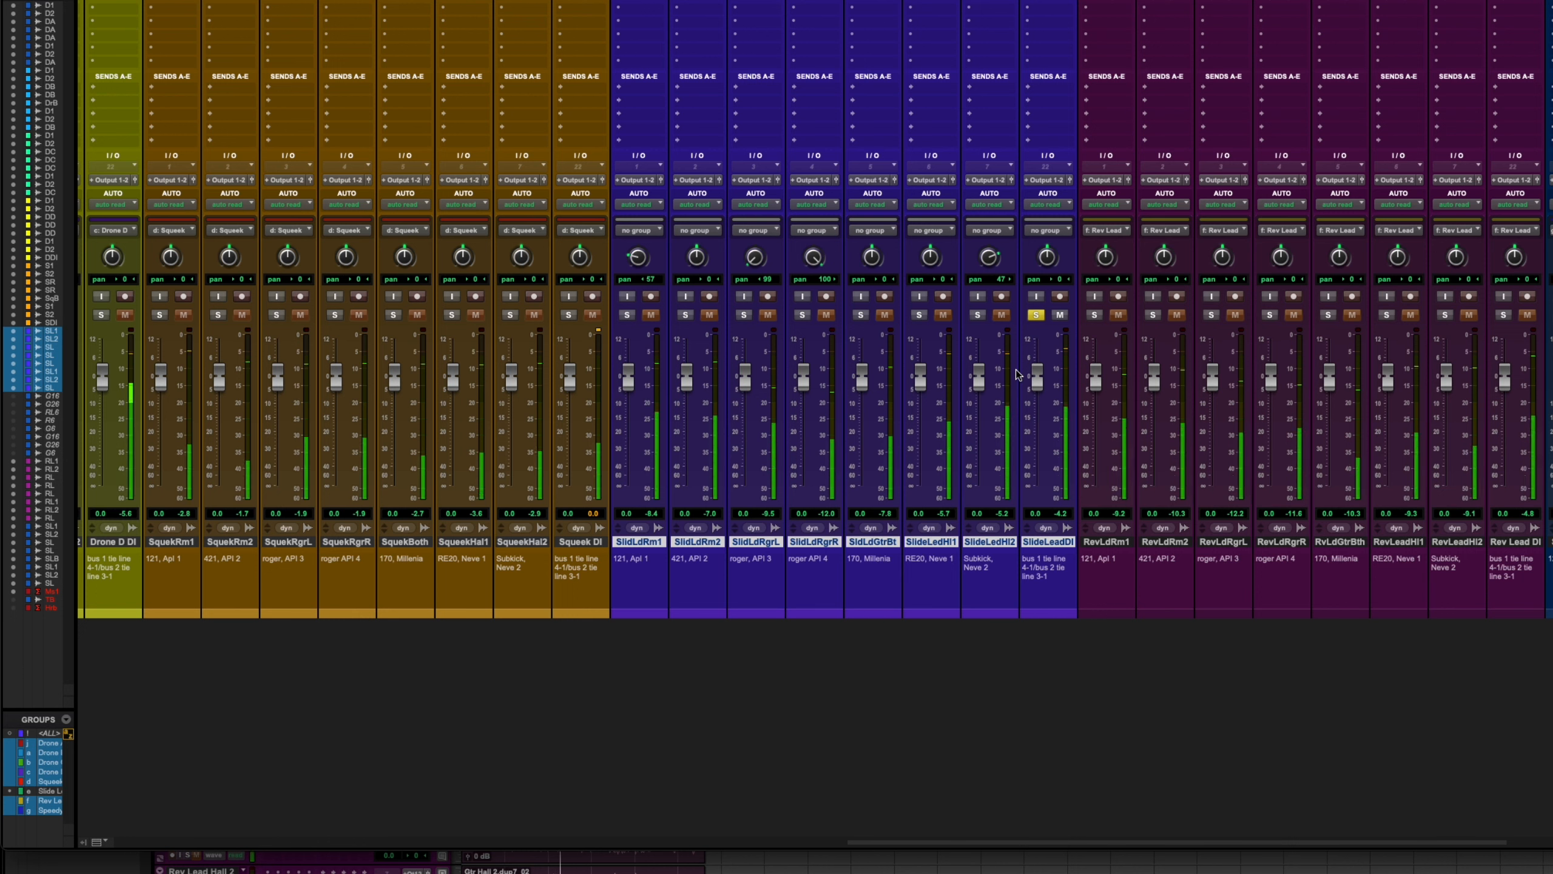
Step: Solo Slide Lead Roger L and Roger R together with the Slide Lead DI and audition the combination
key("space")
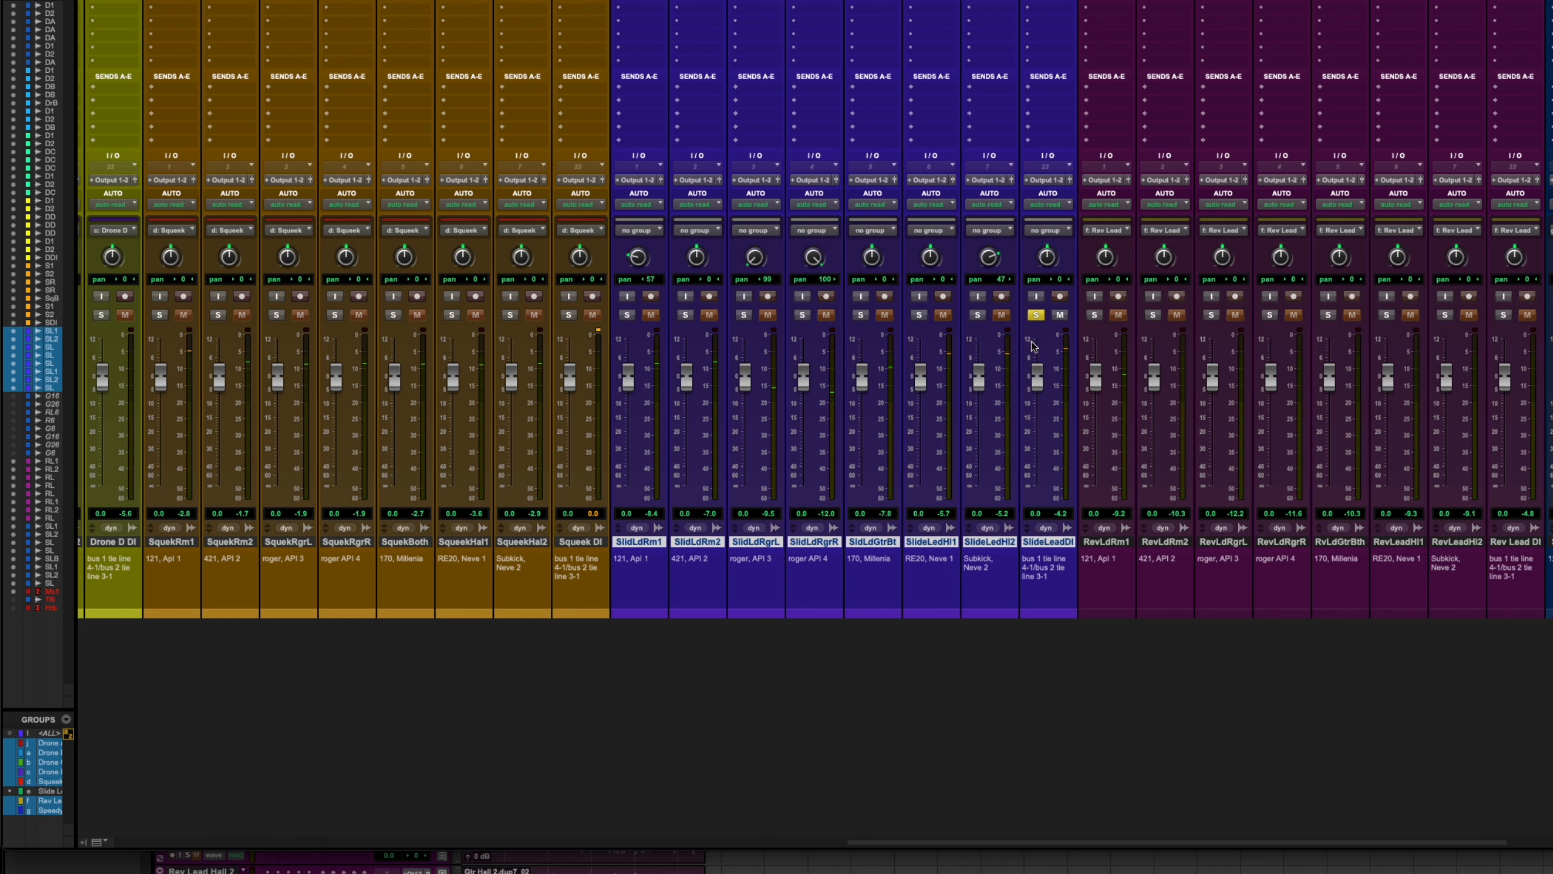
left_click(743, 314)
left_click(802, 314)
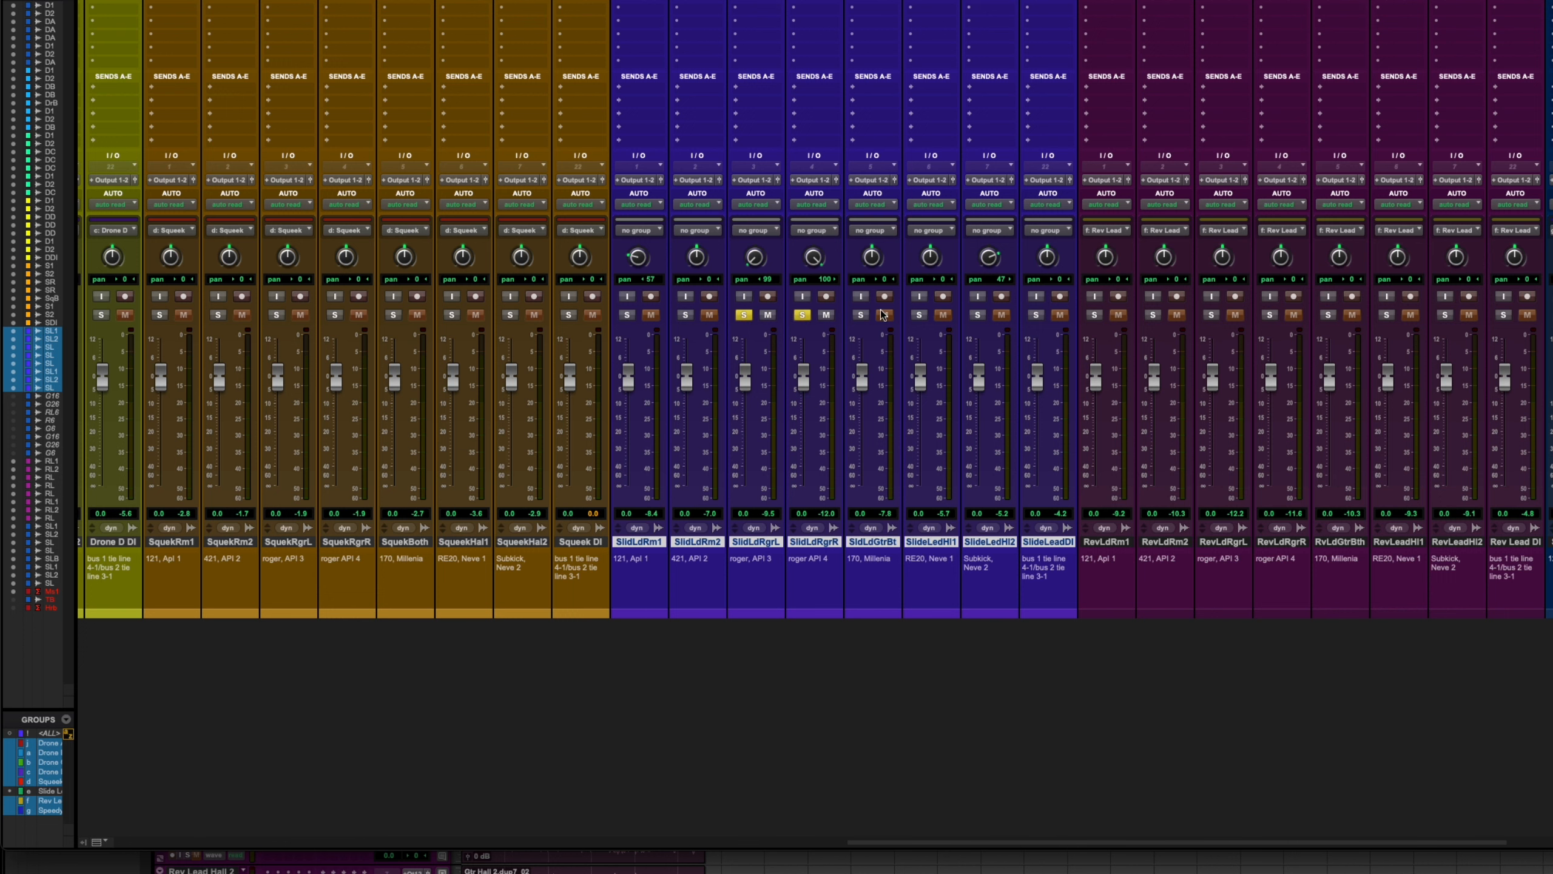
left_click(1035, 315)
key("space")
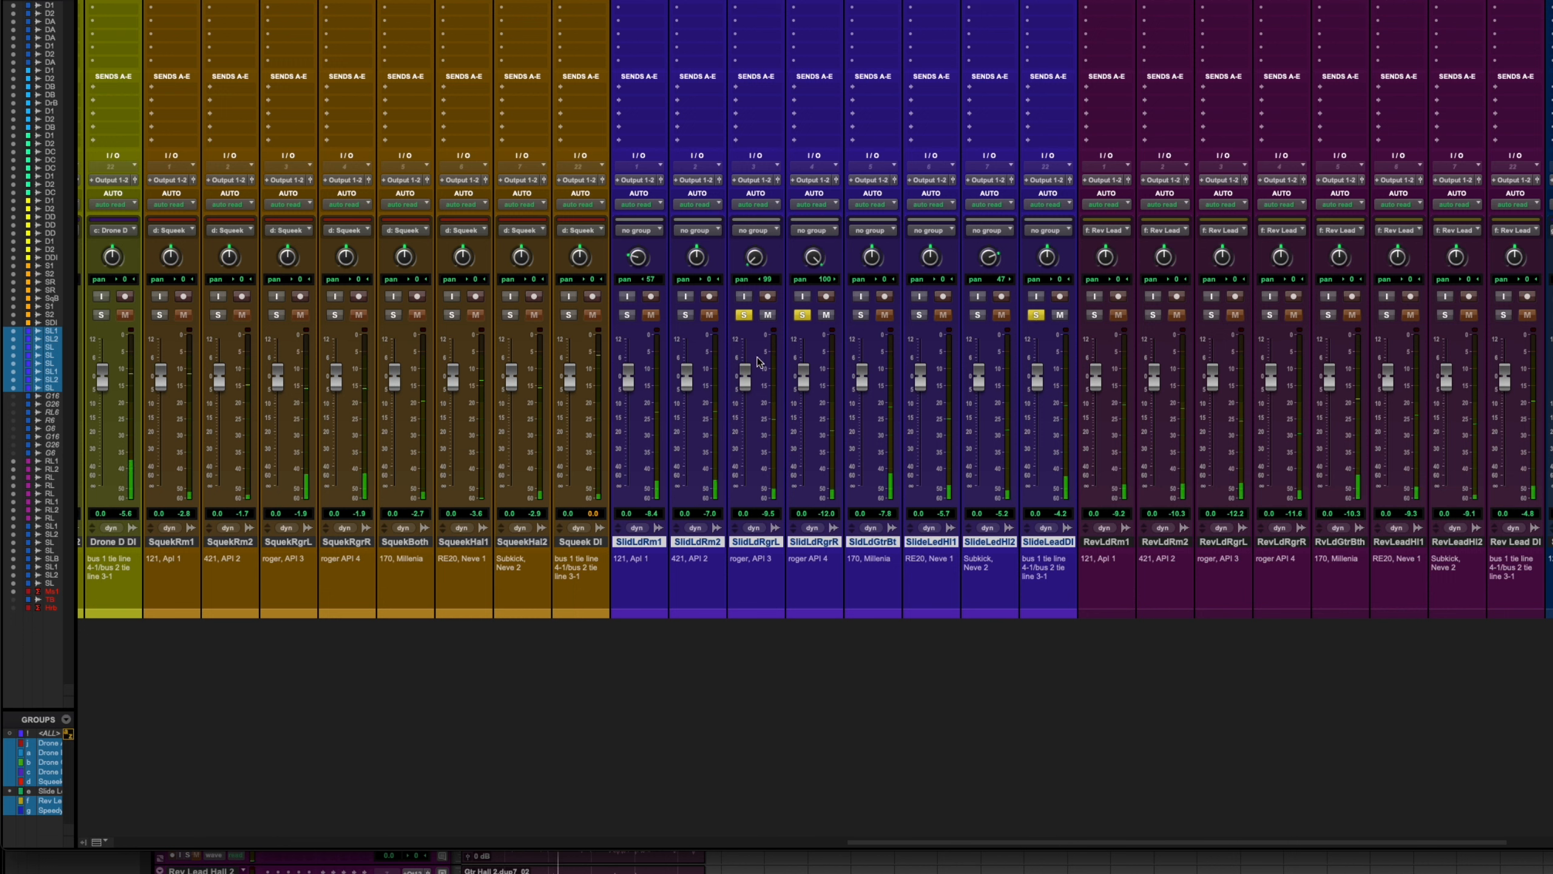
Step: Compare the Slide Lead DI alone with the three-track combination by unsoloing and resoloing Roger L and Roger R
left_click(802, 314)
left_click(744, 315)
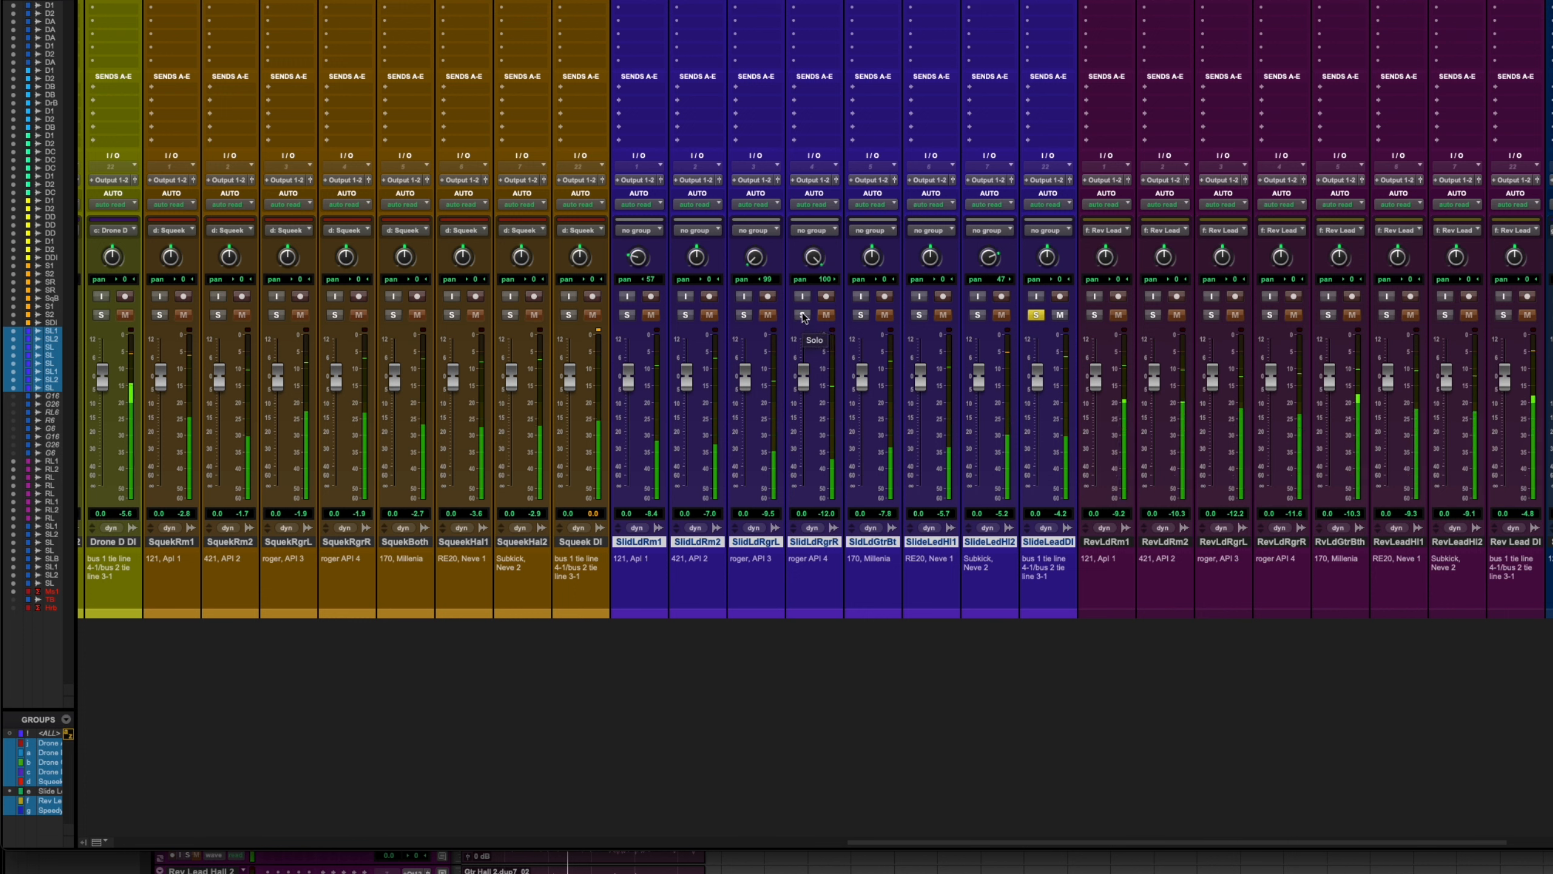
left_click(803, 315)
left_click(743, 315)
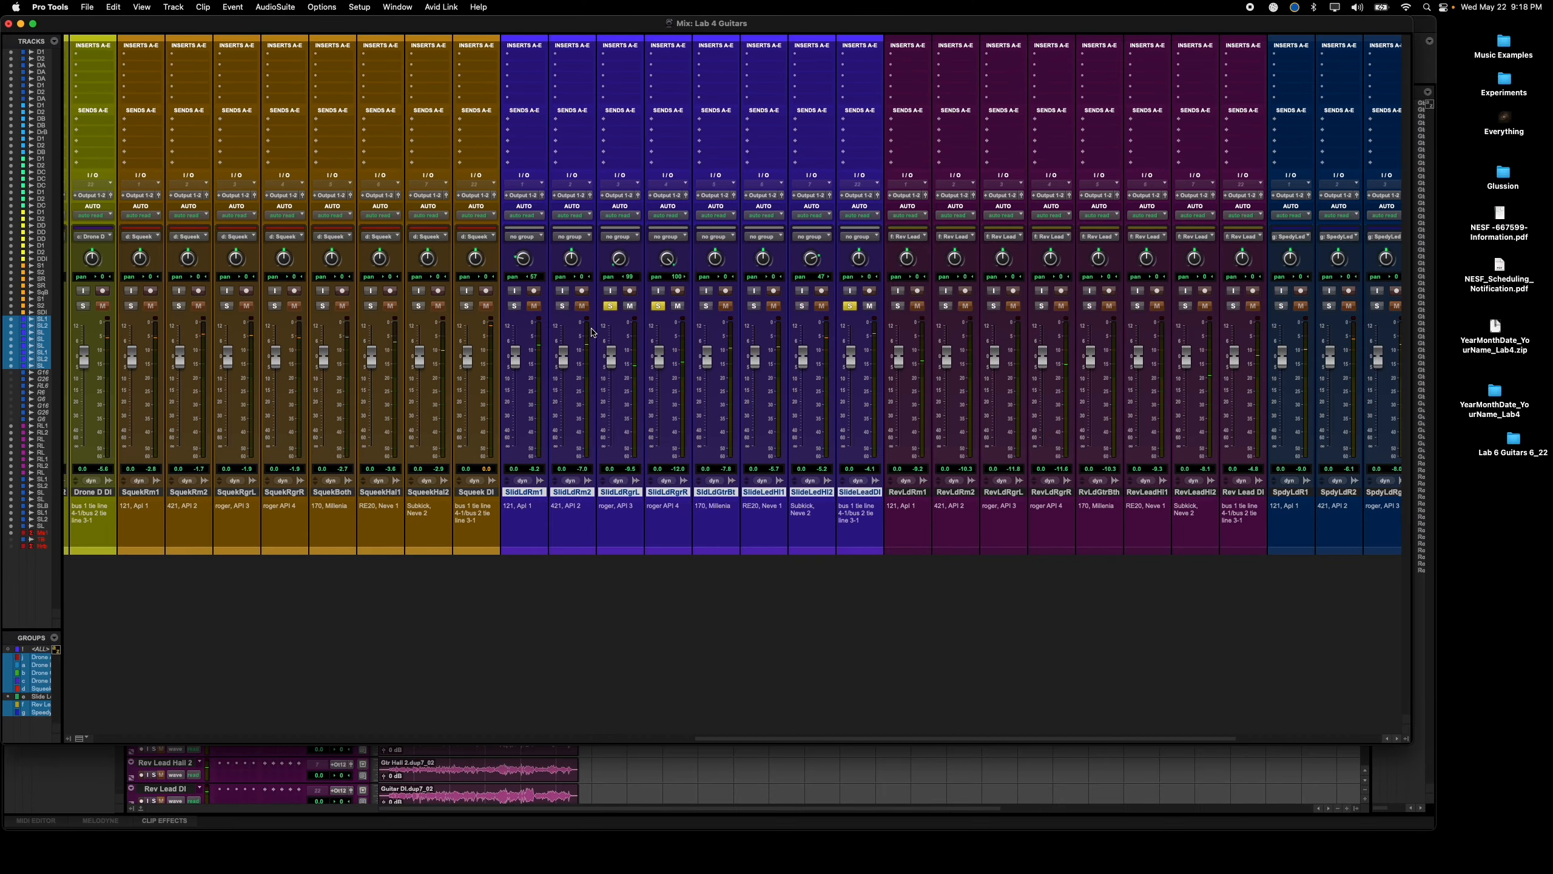
Step: Review the microphone photos and the technique selection instructions on the Lab 4 page in Chrome, and return to Pro Tools
key("super+Tab")
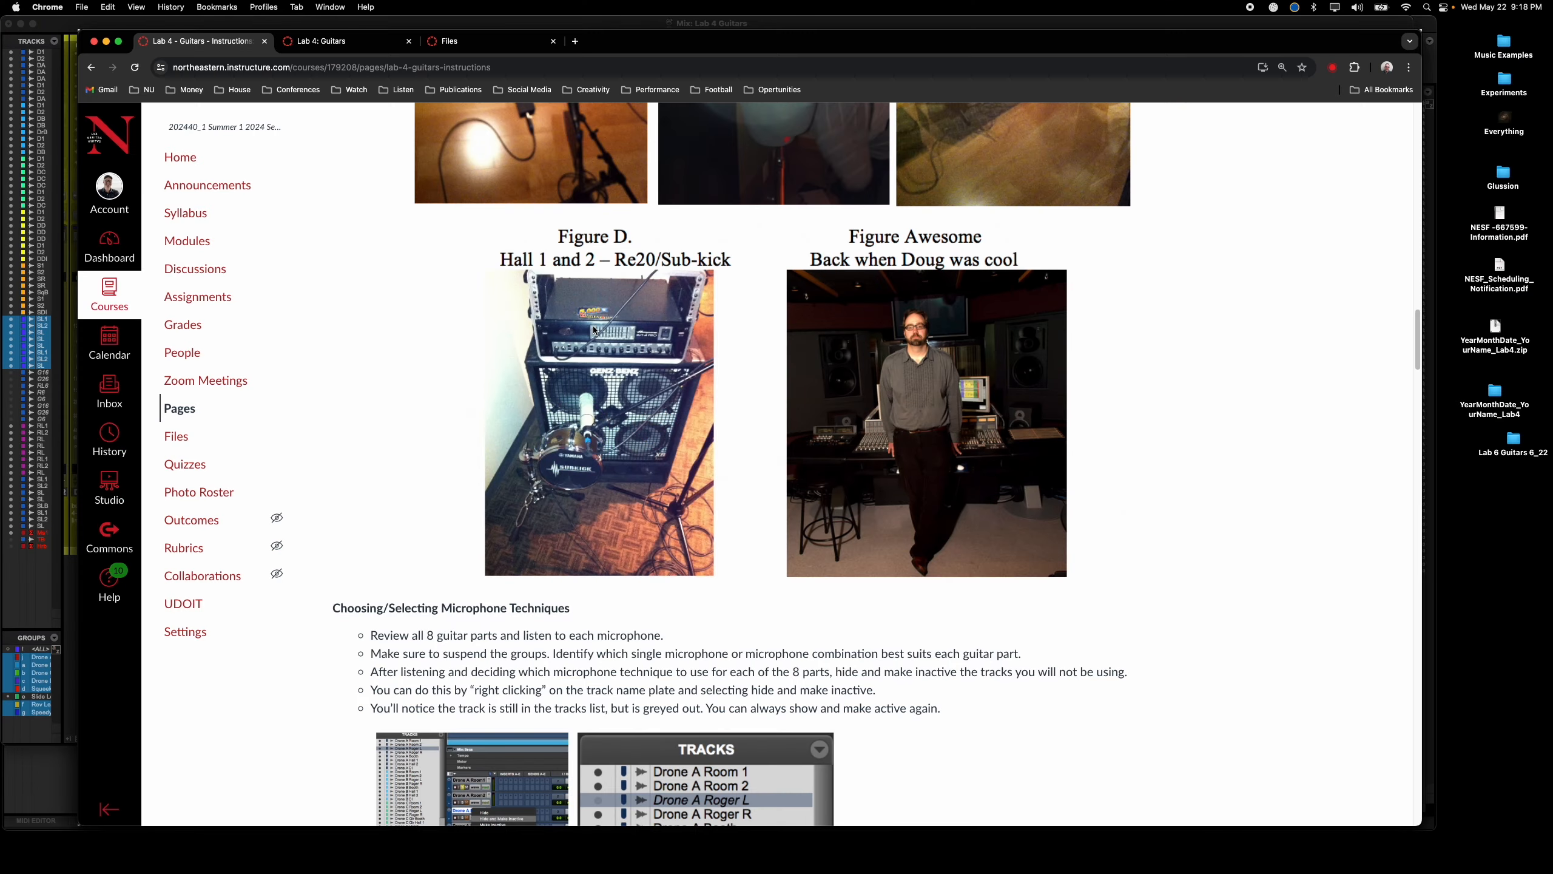
scroll(550, 391, "up", 5)
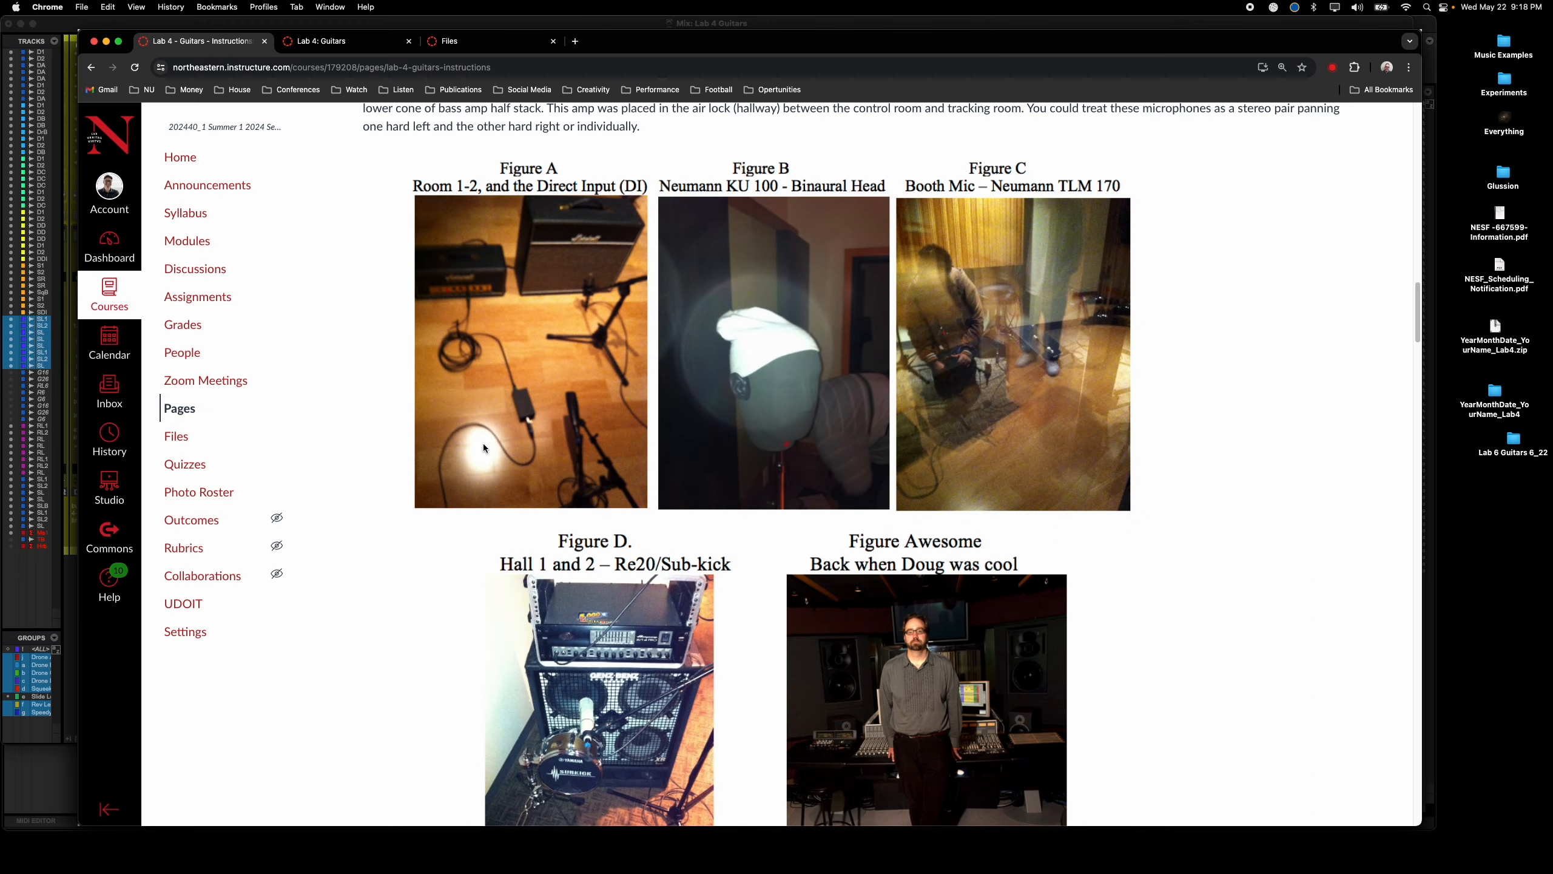
scroll(521, 431, "down", 9)
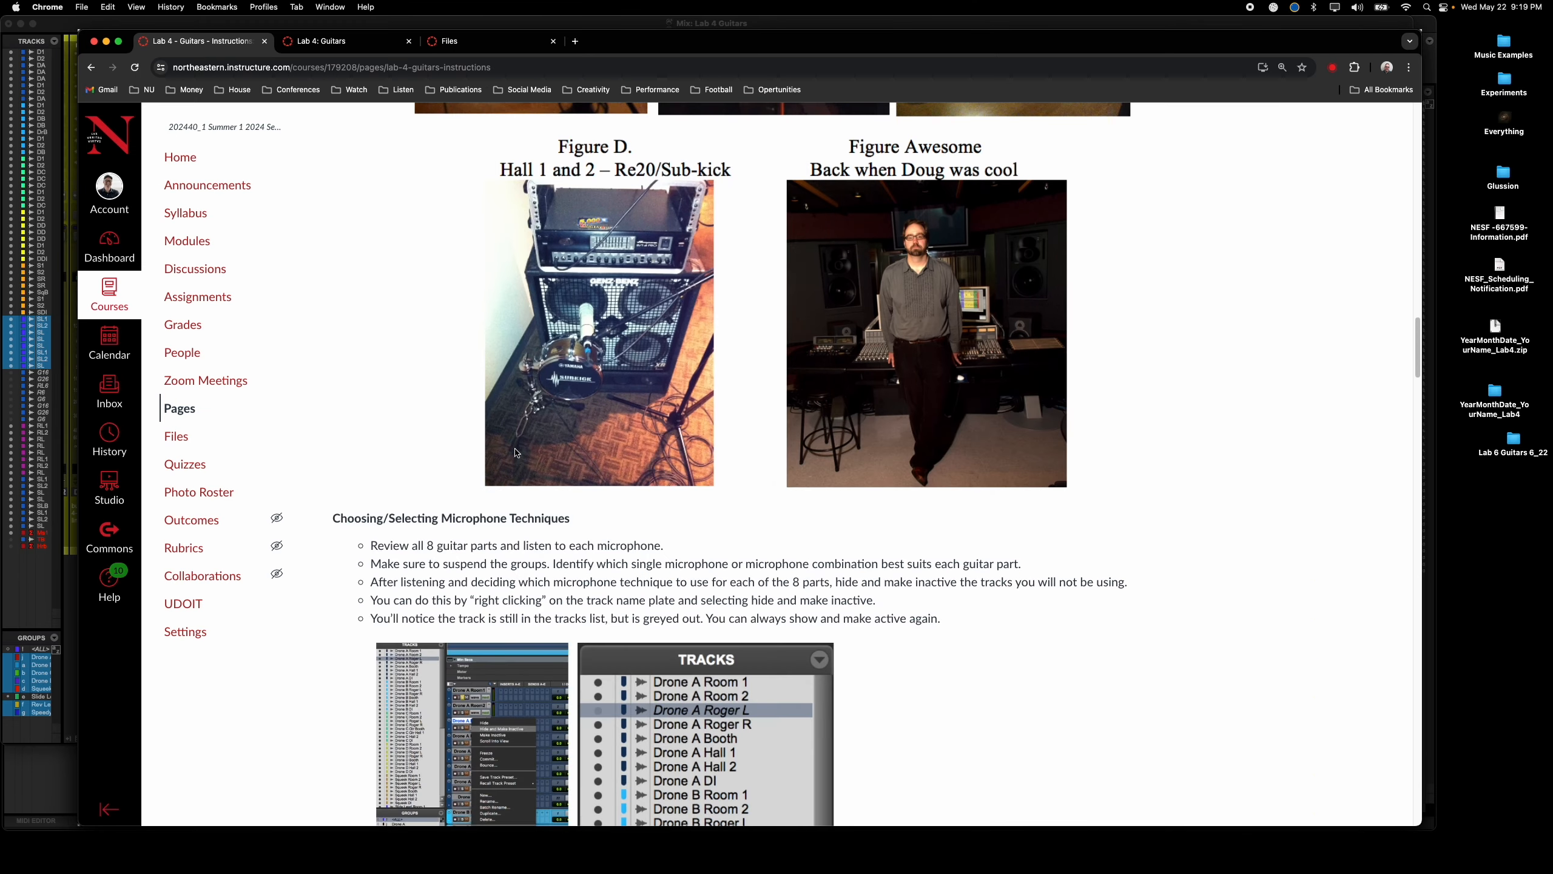
scroll(515, 452, "down", 3)
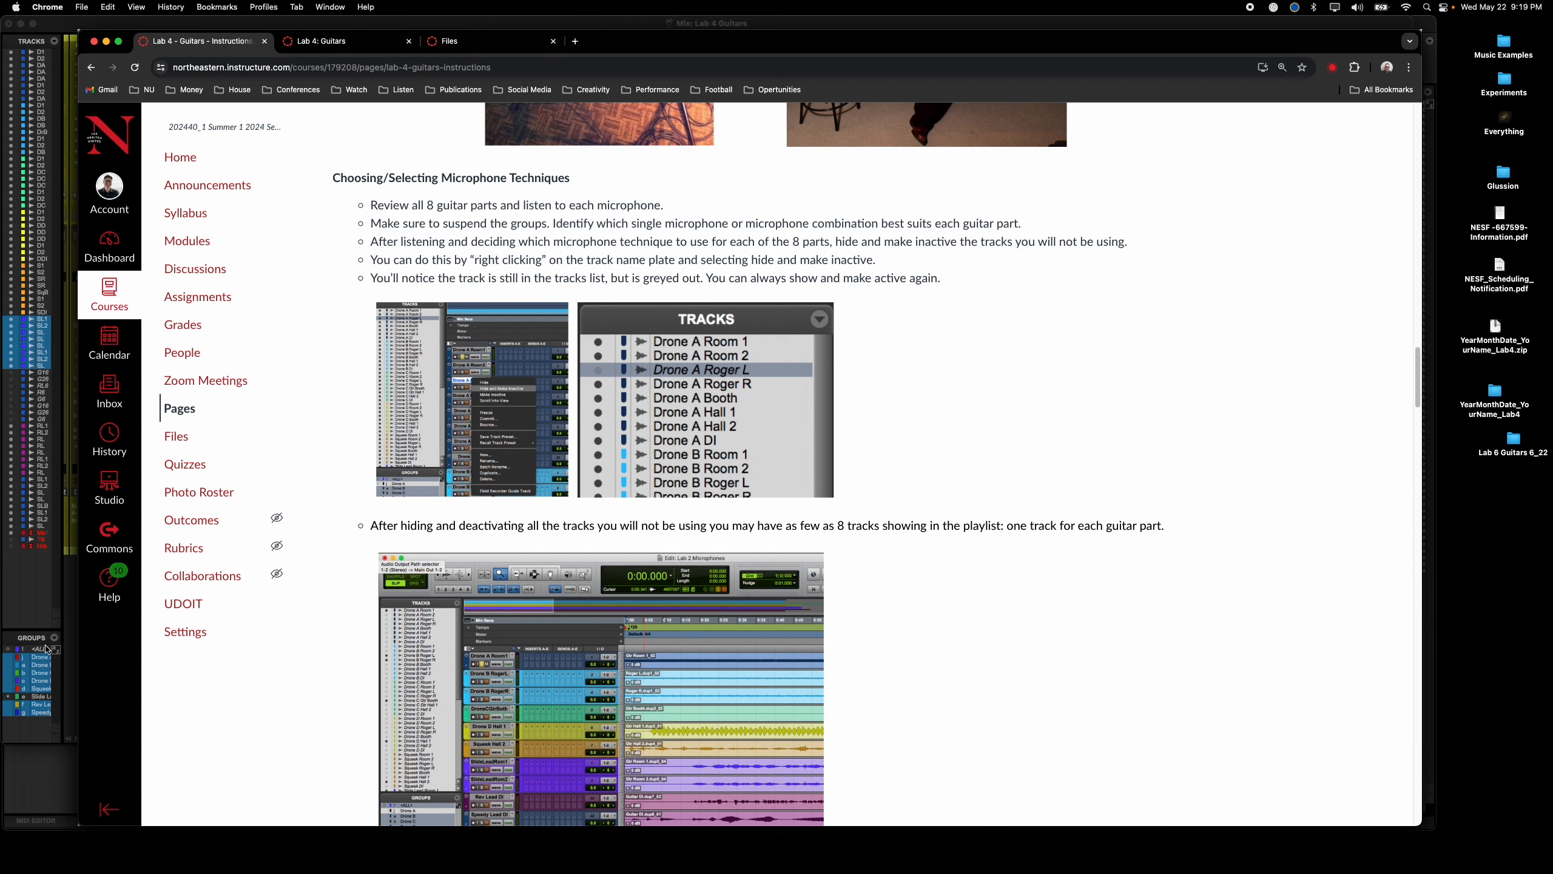
left_click(32, 611)
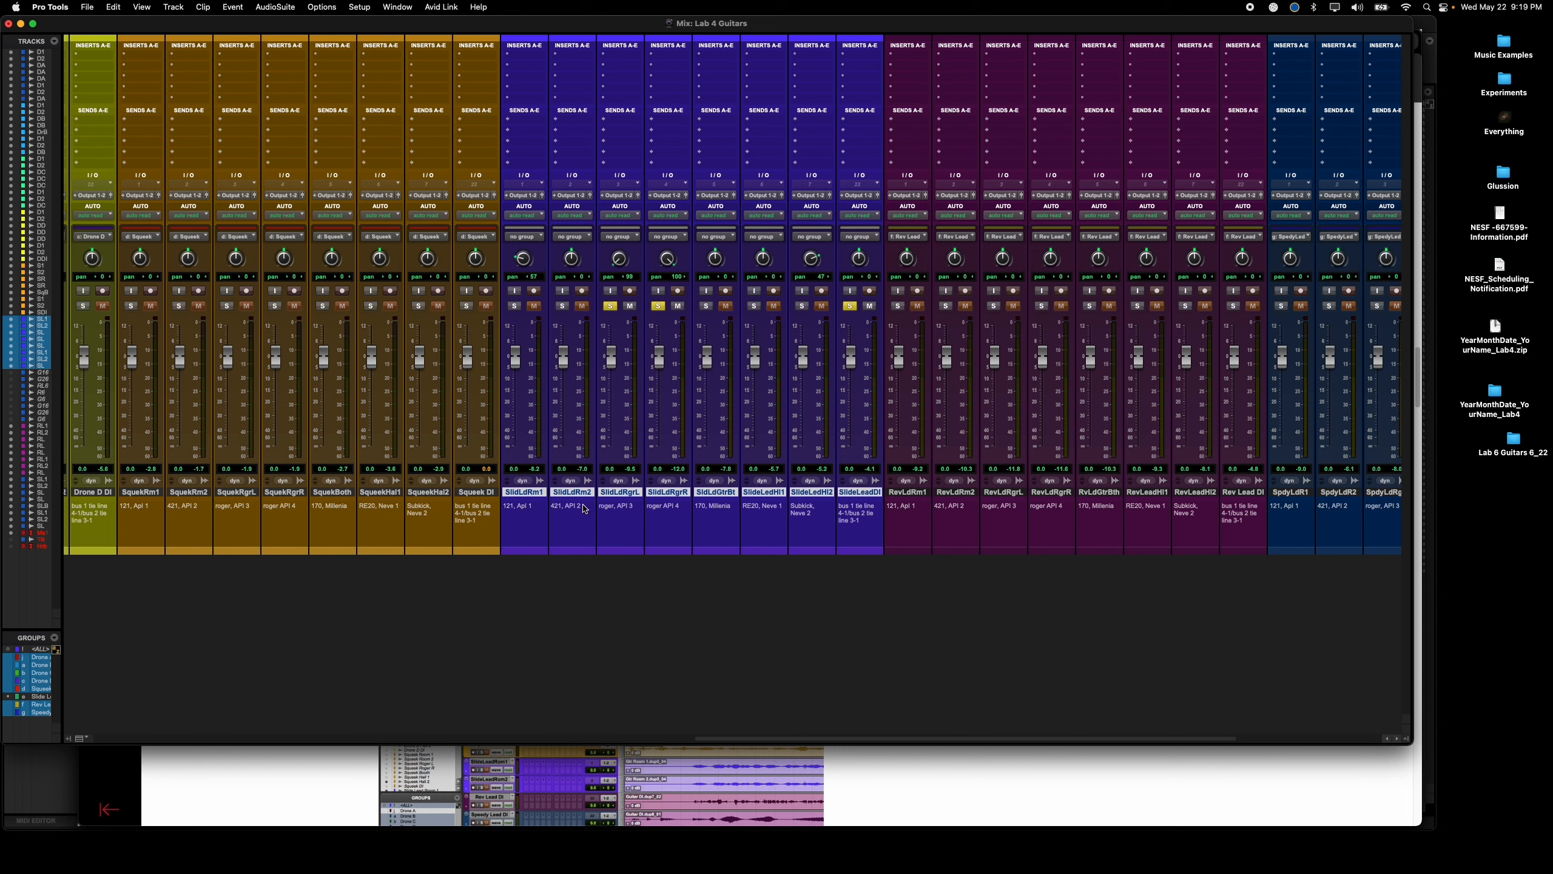
left_click(578, 493)
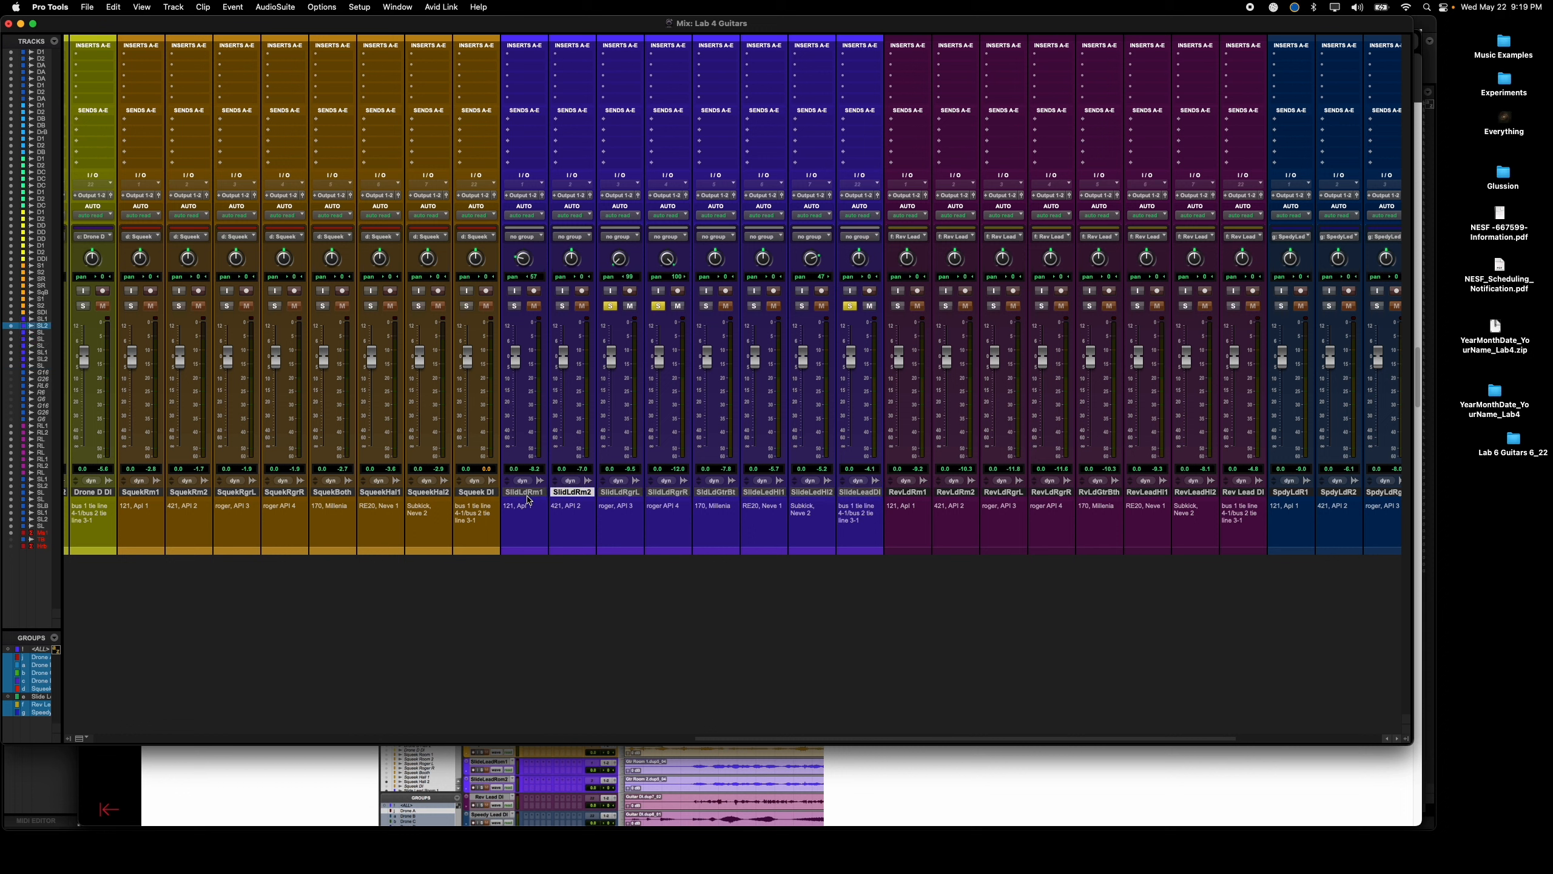
left_click(526, 493, "shift")
left_click(714, 493, "shift")
left_click(669, 492, "super")
left_click(622, 493, "super")
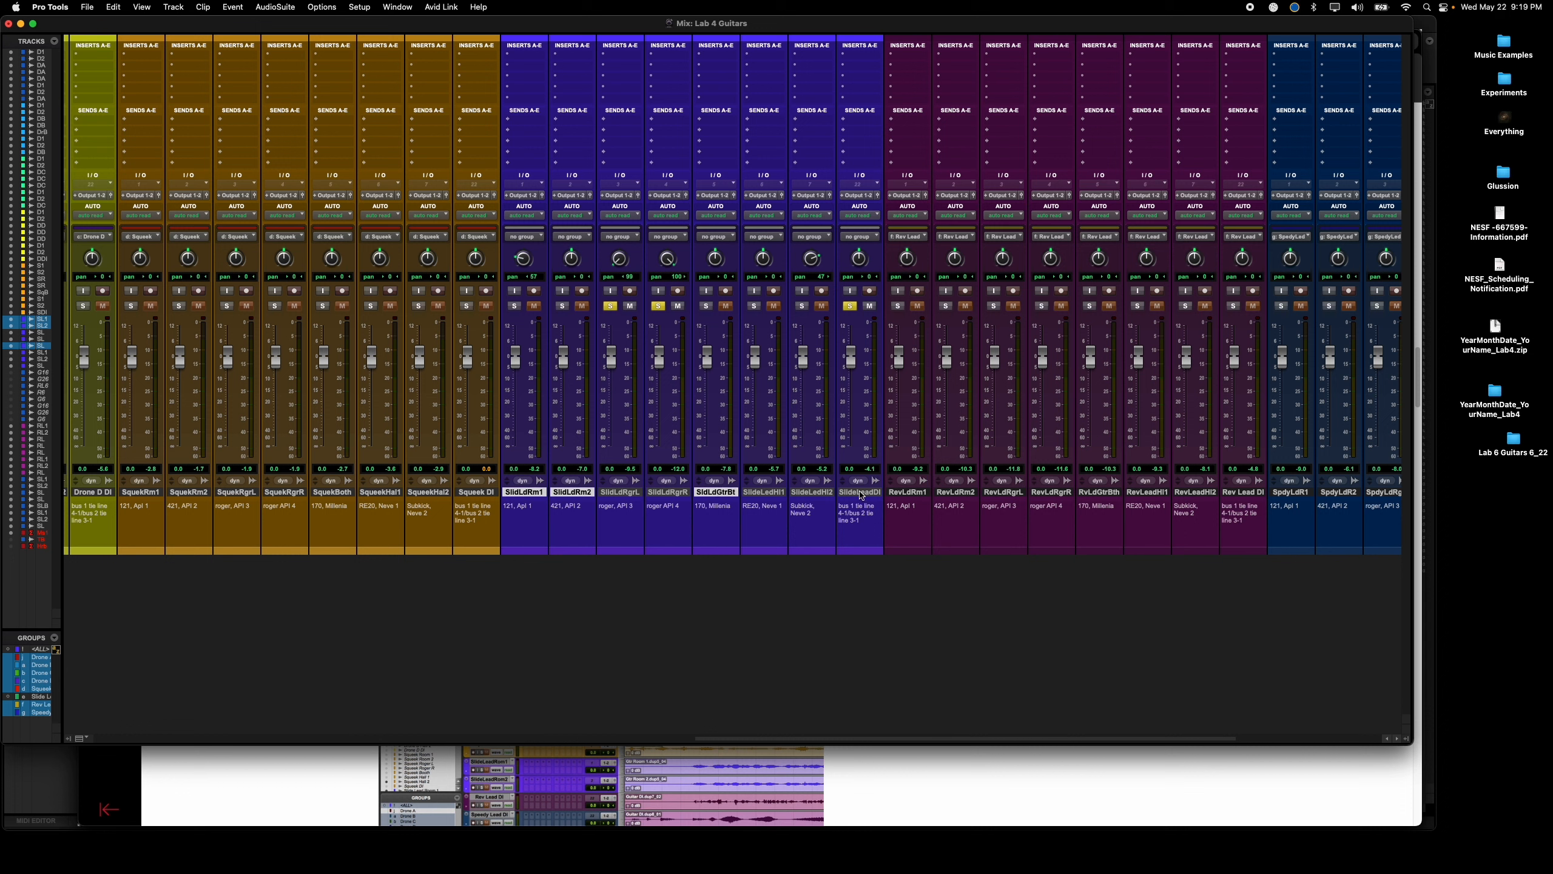
left_click(859, 493)
left_click(811, 493)
left_click(752, 493)
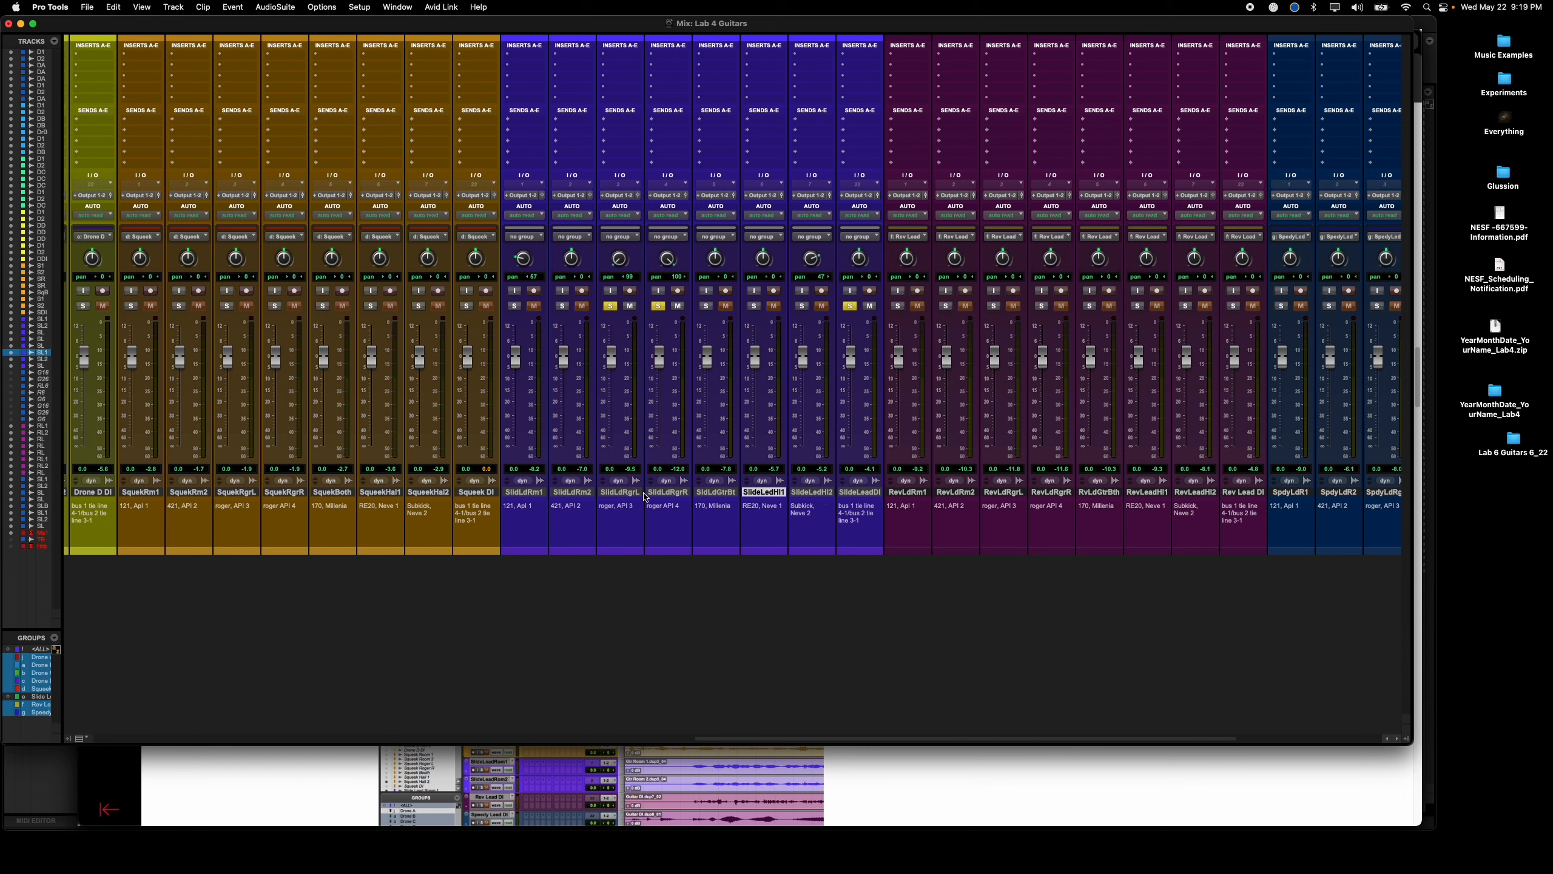
left_click(530, 494, "shift")
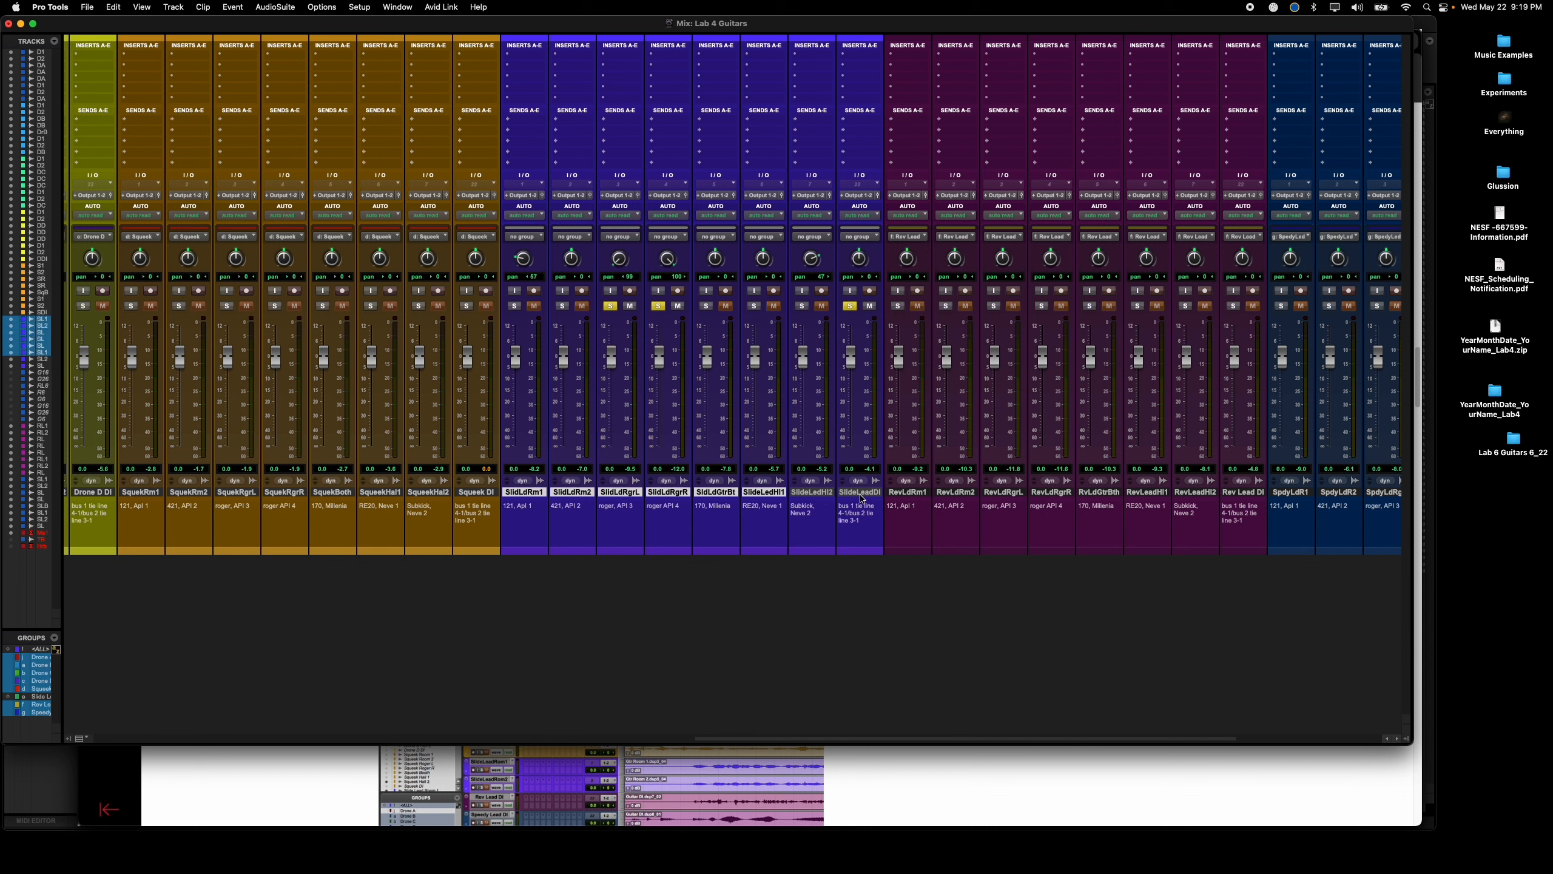
left_click(860, 496, "shift")
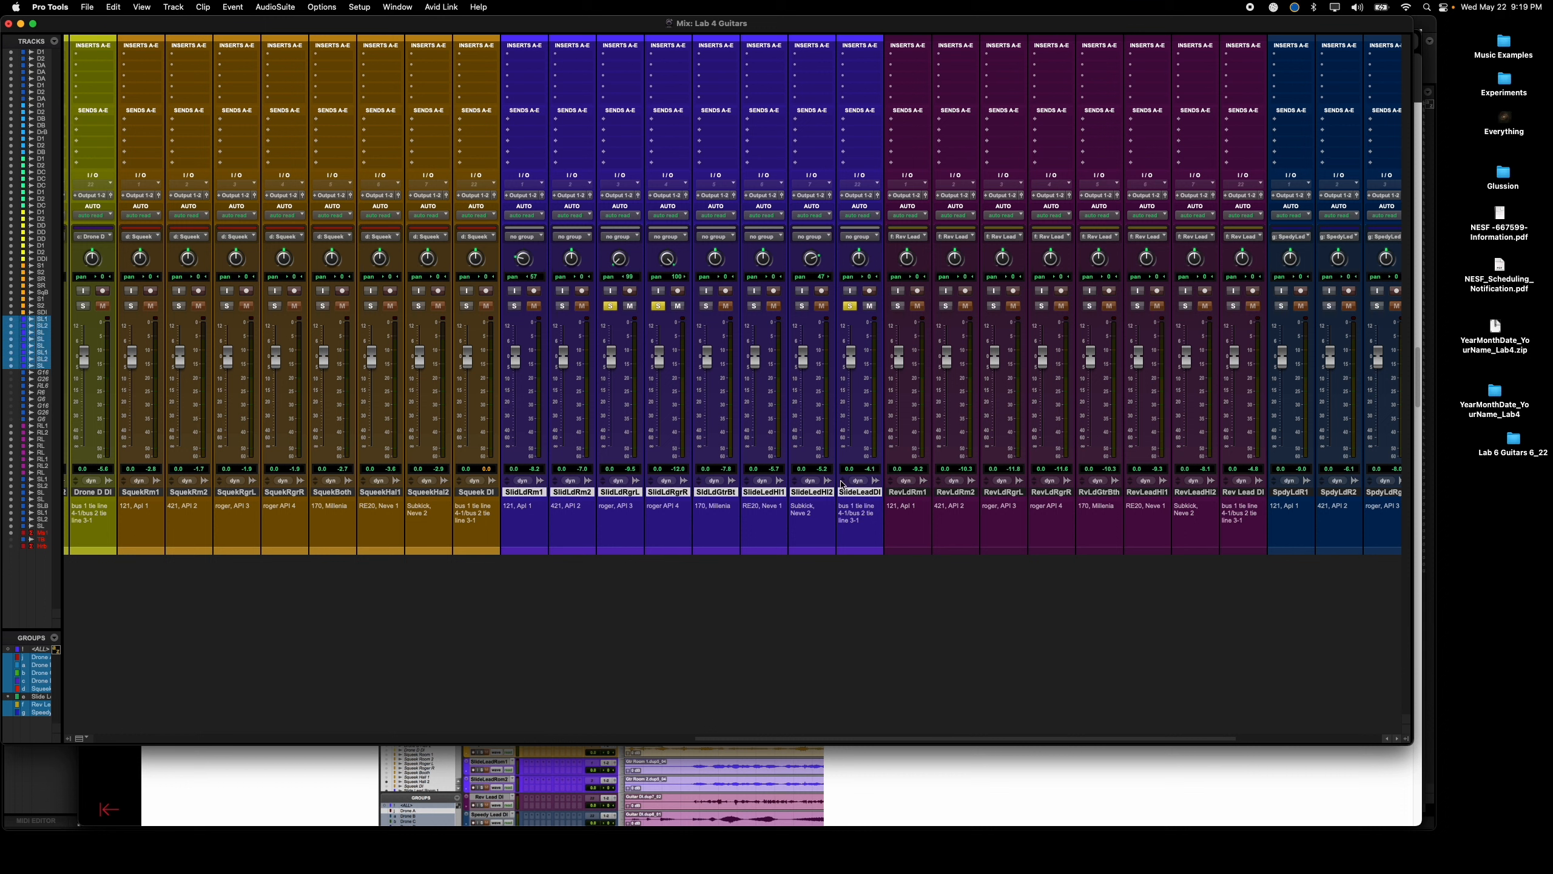
left_click(810, 493, "super")
left_click(763, 493, "super")
left_click(715, 493, "super")
left_click(577, 493, "super")
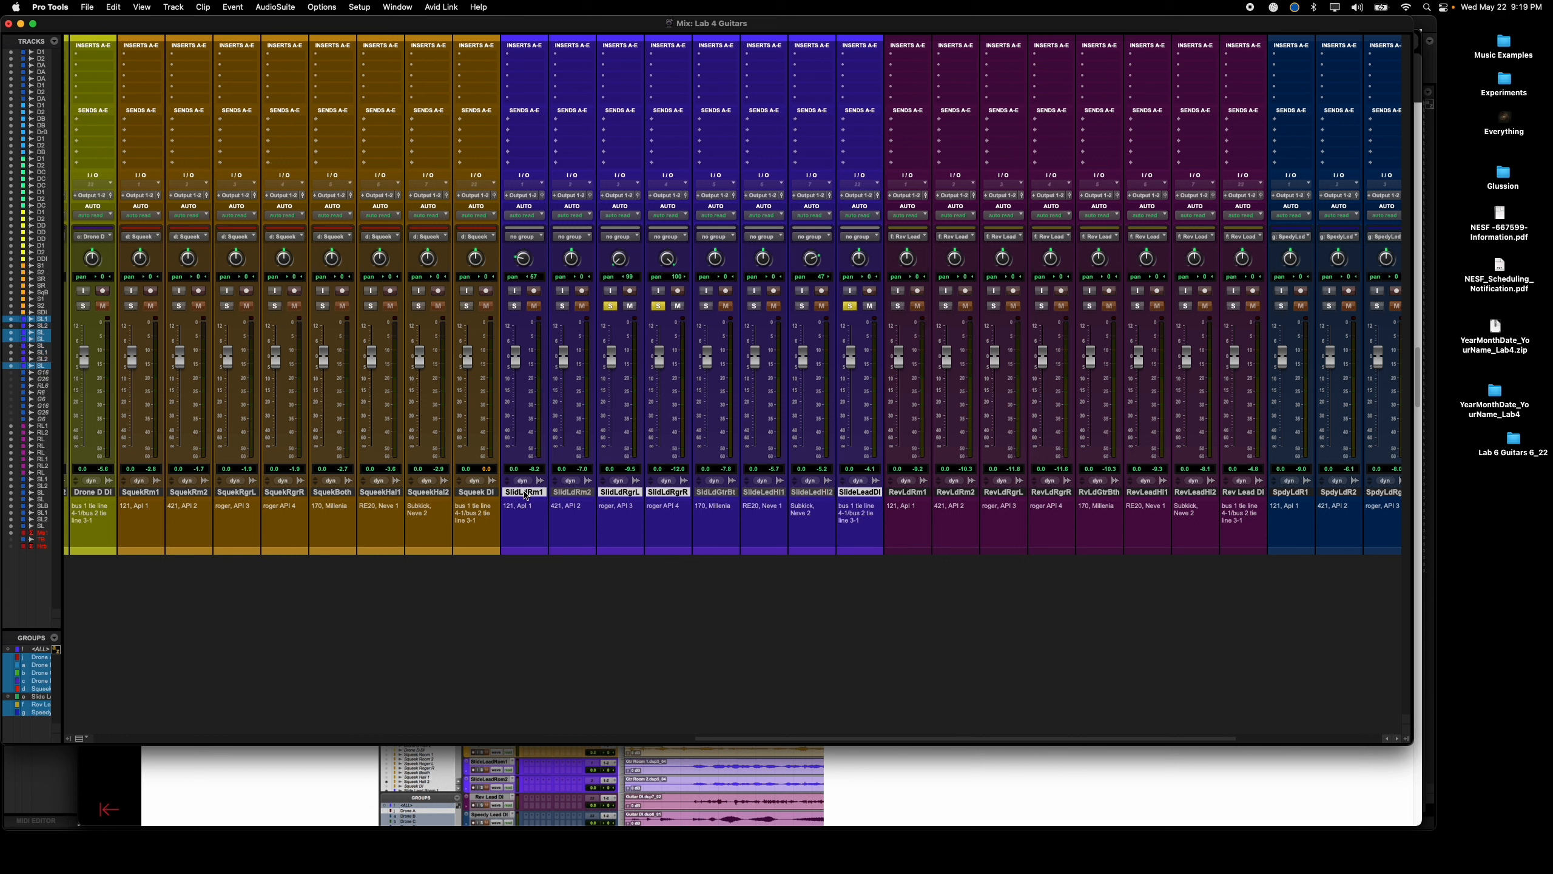
left_click(524, 493, "super")
Step: Hide and make inactive all Slide Lead tracks except Roger L, Roger R and DI
left_click(527, 493, "shift")
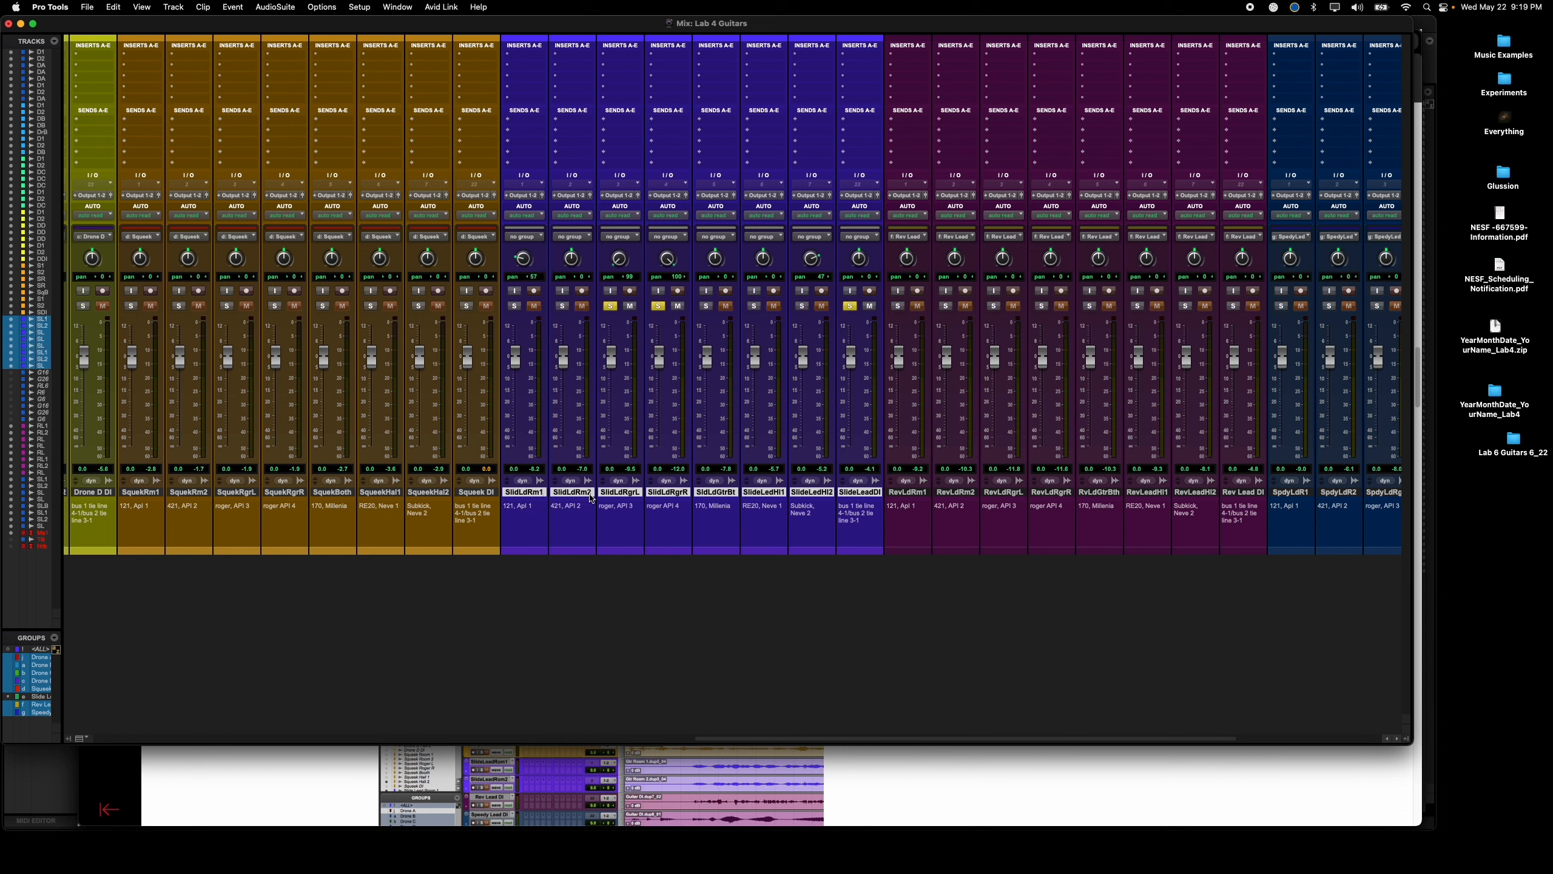
left_click(621, 493, "super")
left_click(680, 494, "super")
left_click(864, 492, "super")
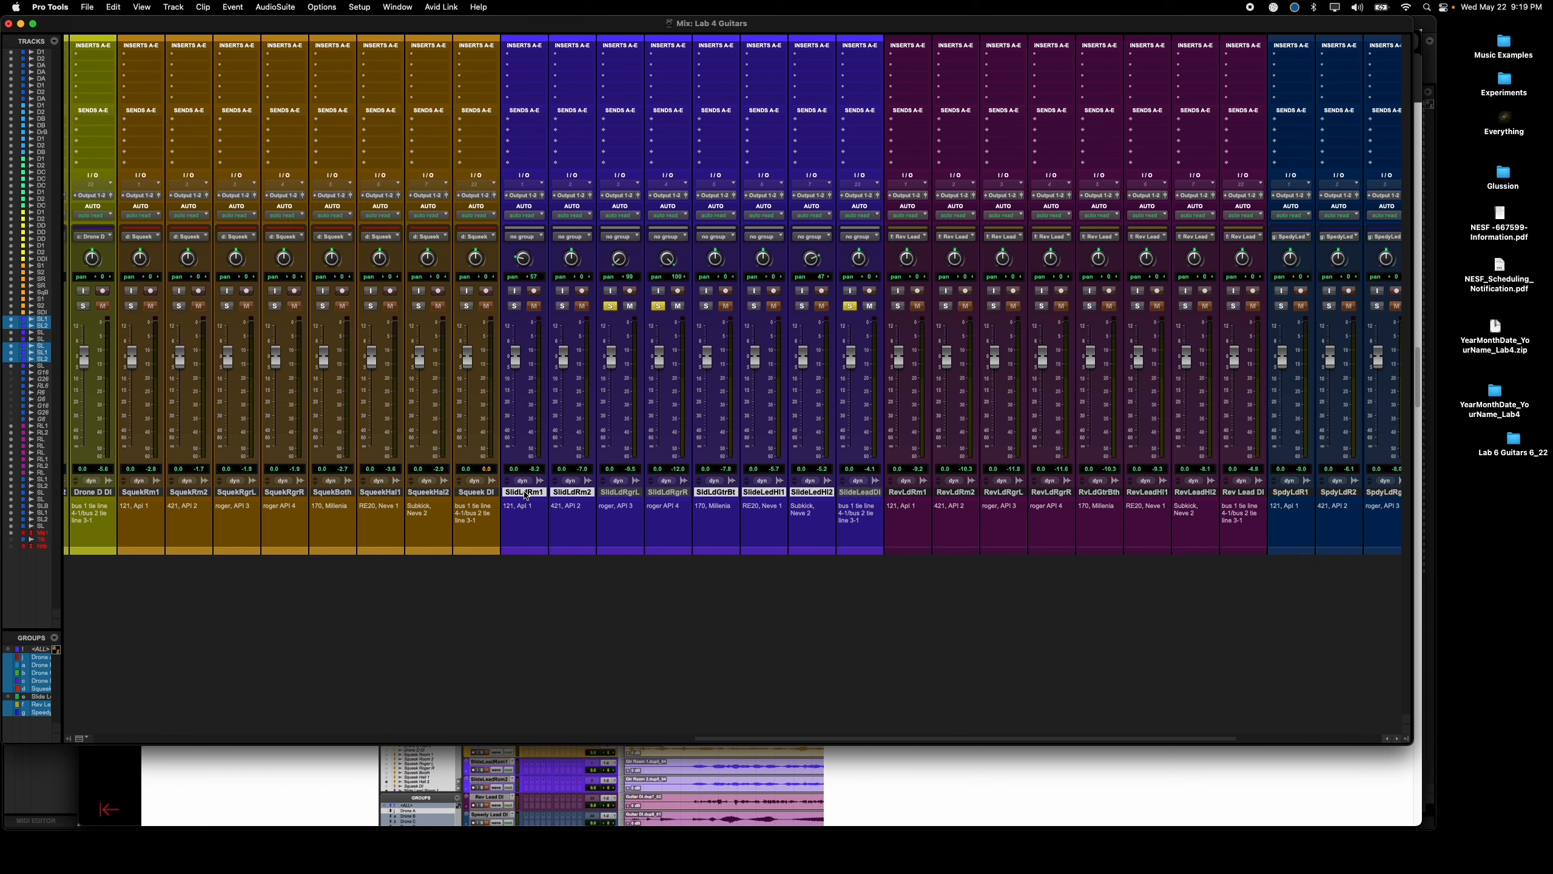
right_click(525, 494)
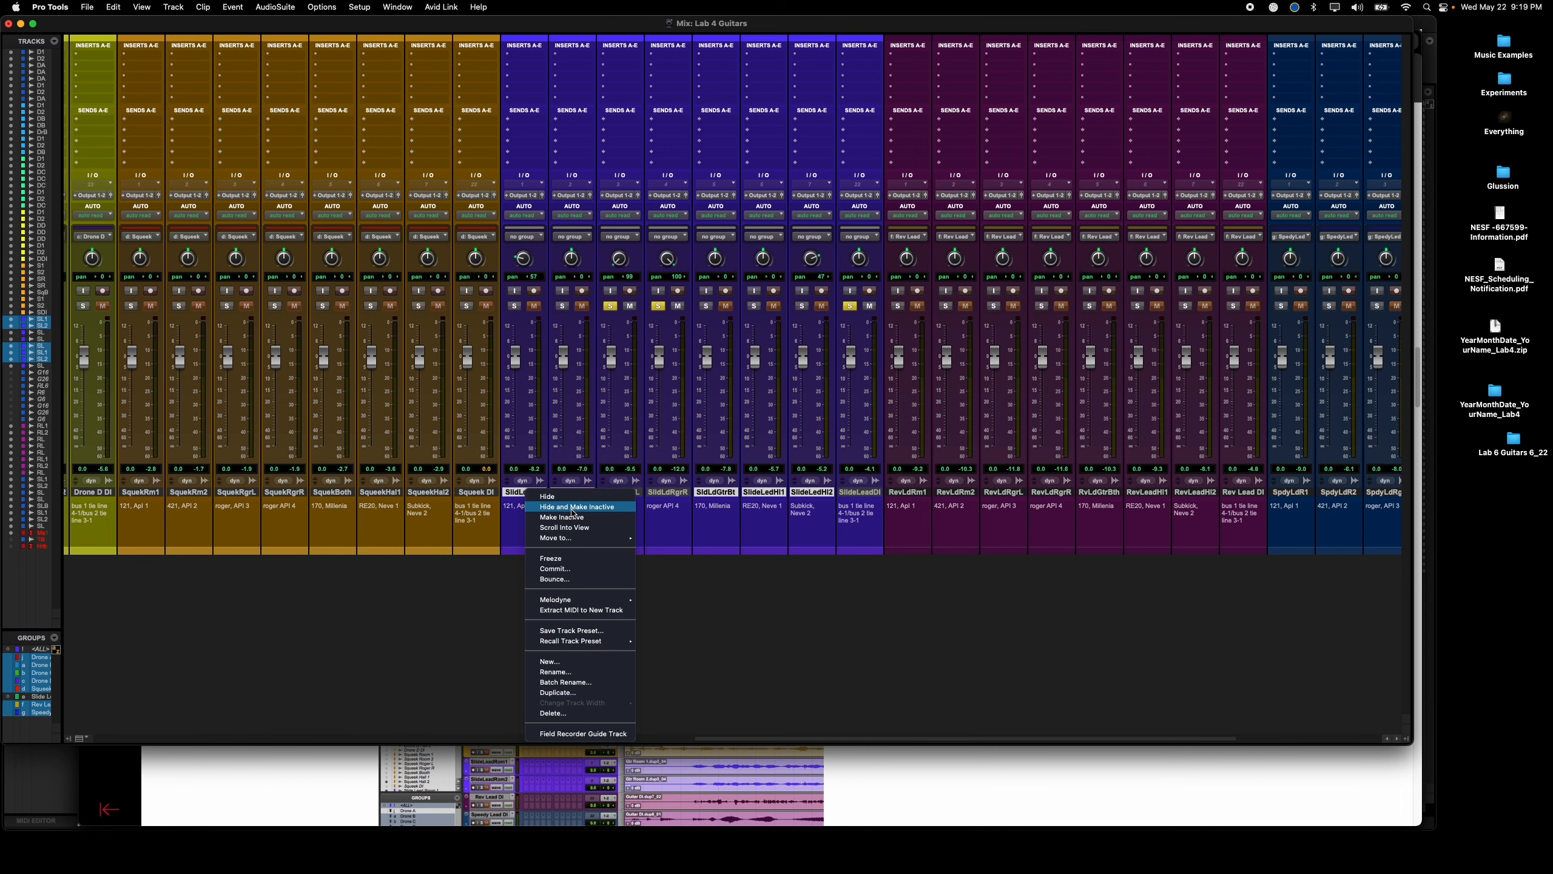
left_click(572, 511)
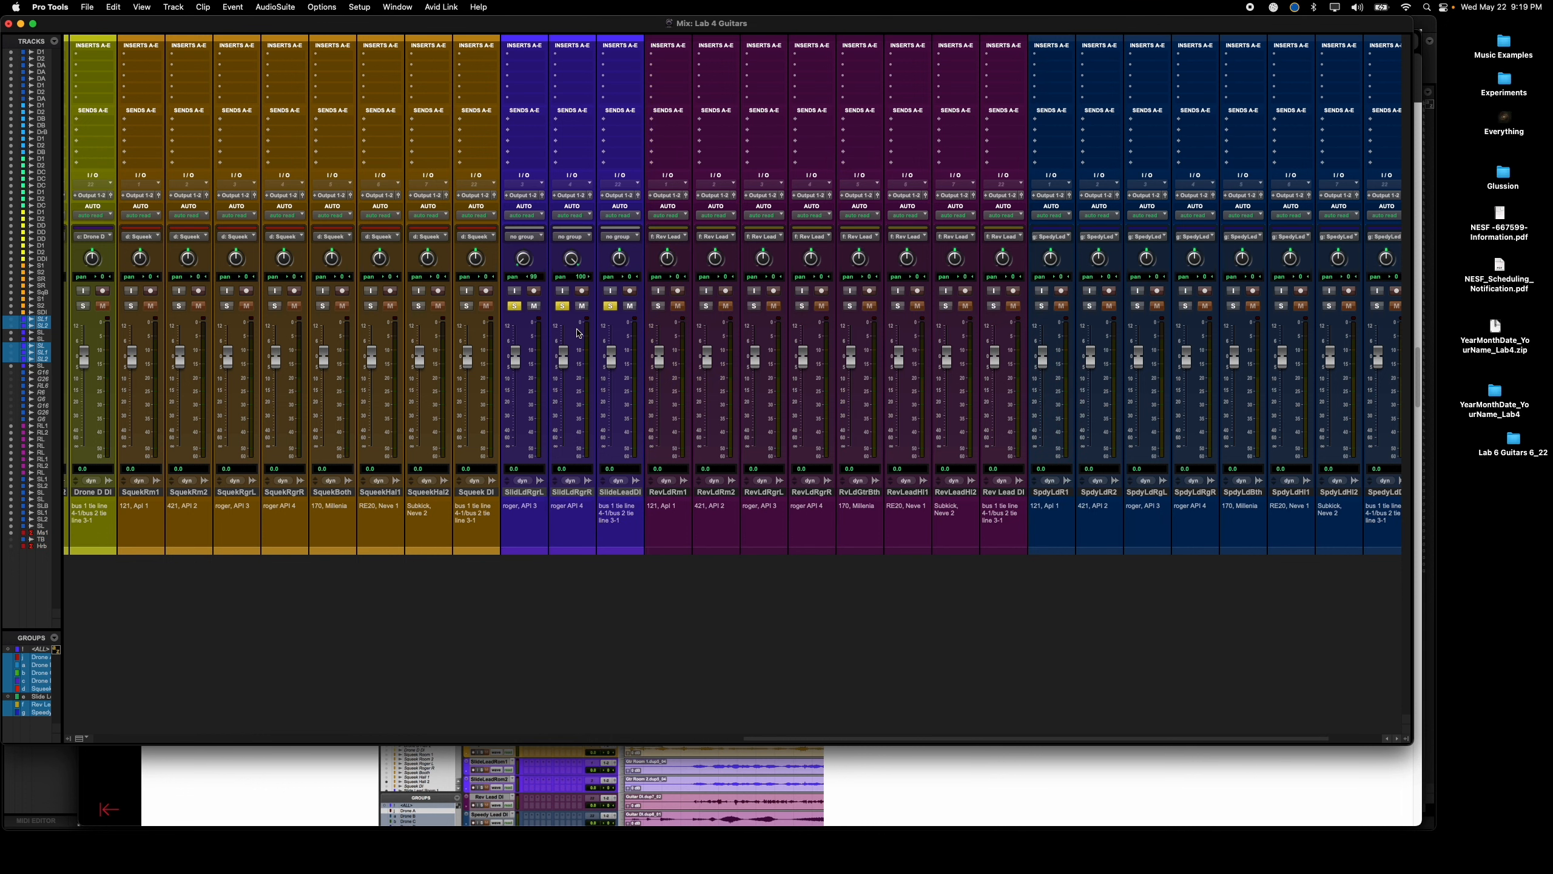
Step: Hide and make inactive the Drone D tracks from Room 2 through DI, keeping only Room 1
scroll(562, 376, "left", 10)
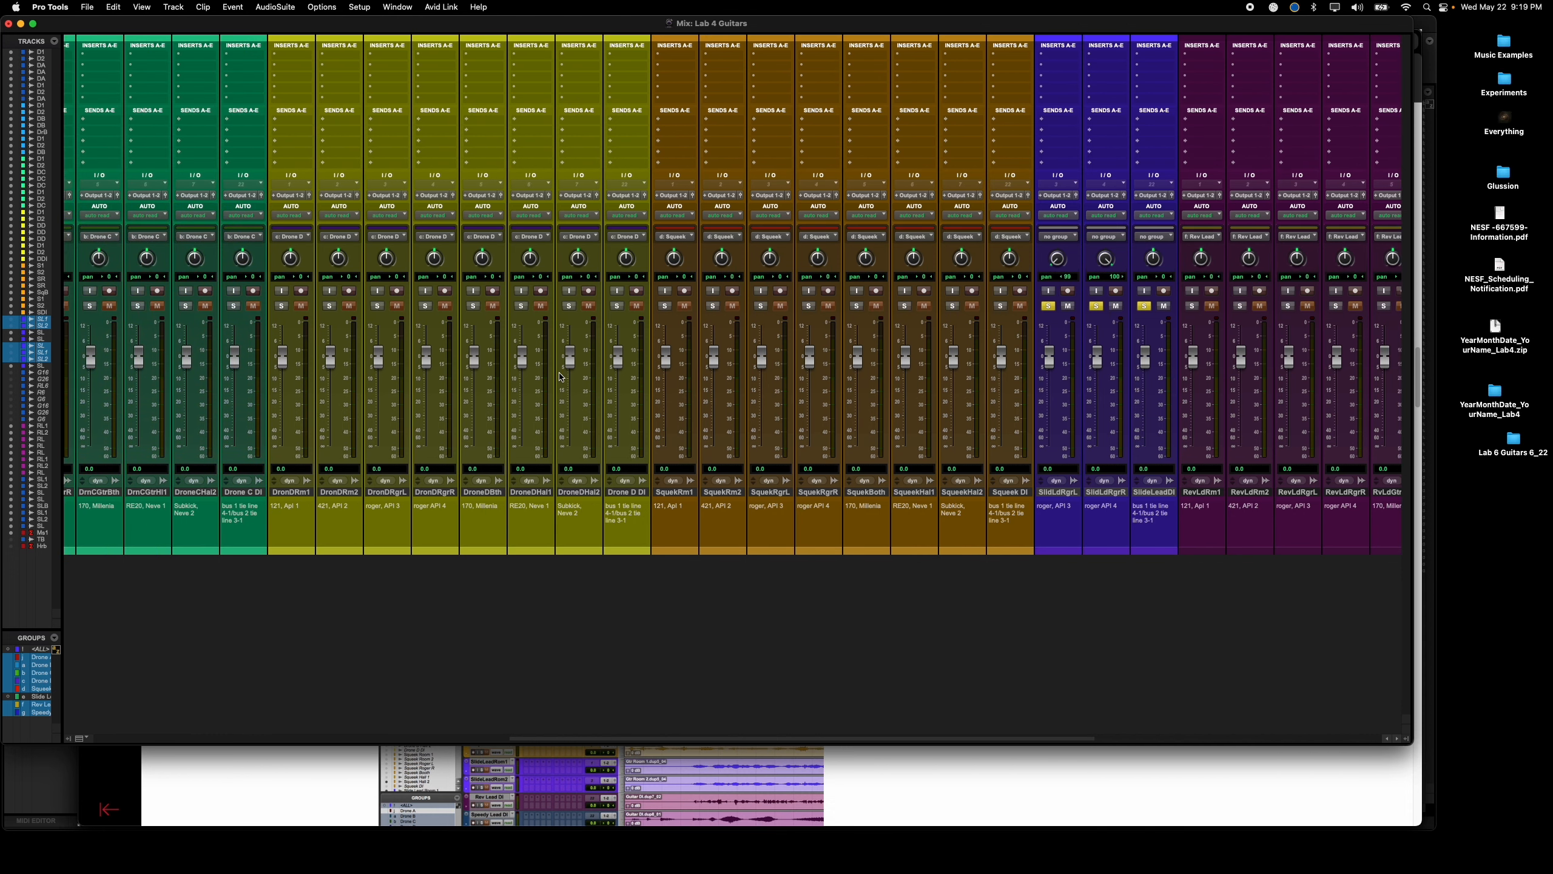
scroll(561, 375, "left", 4)
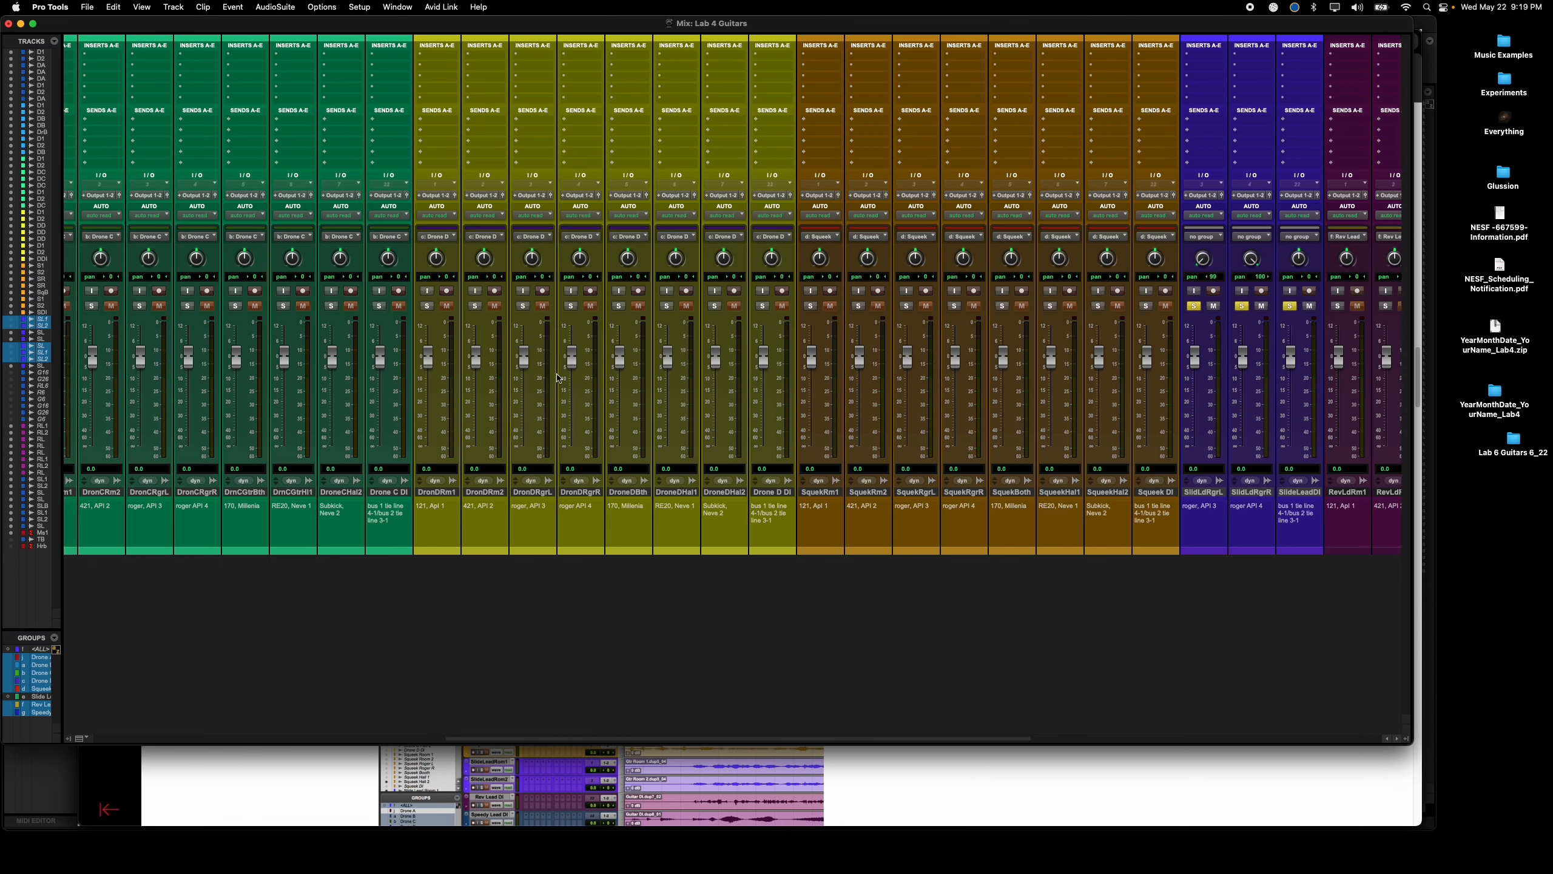
scroll(557, 378, "right", 10)
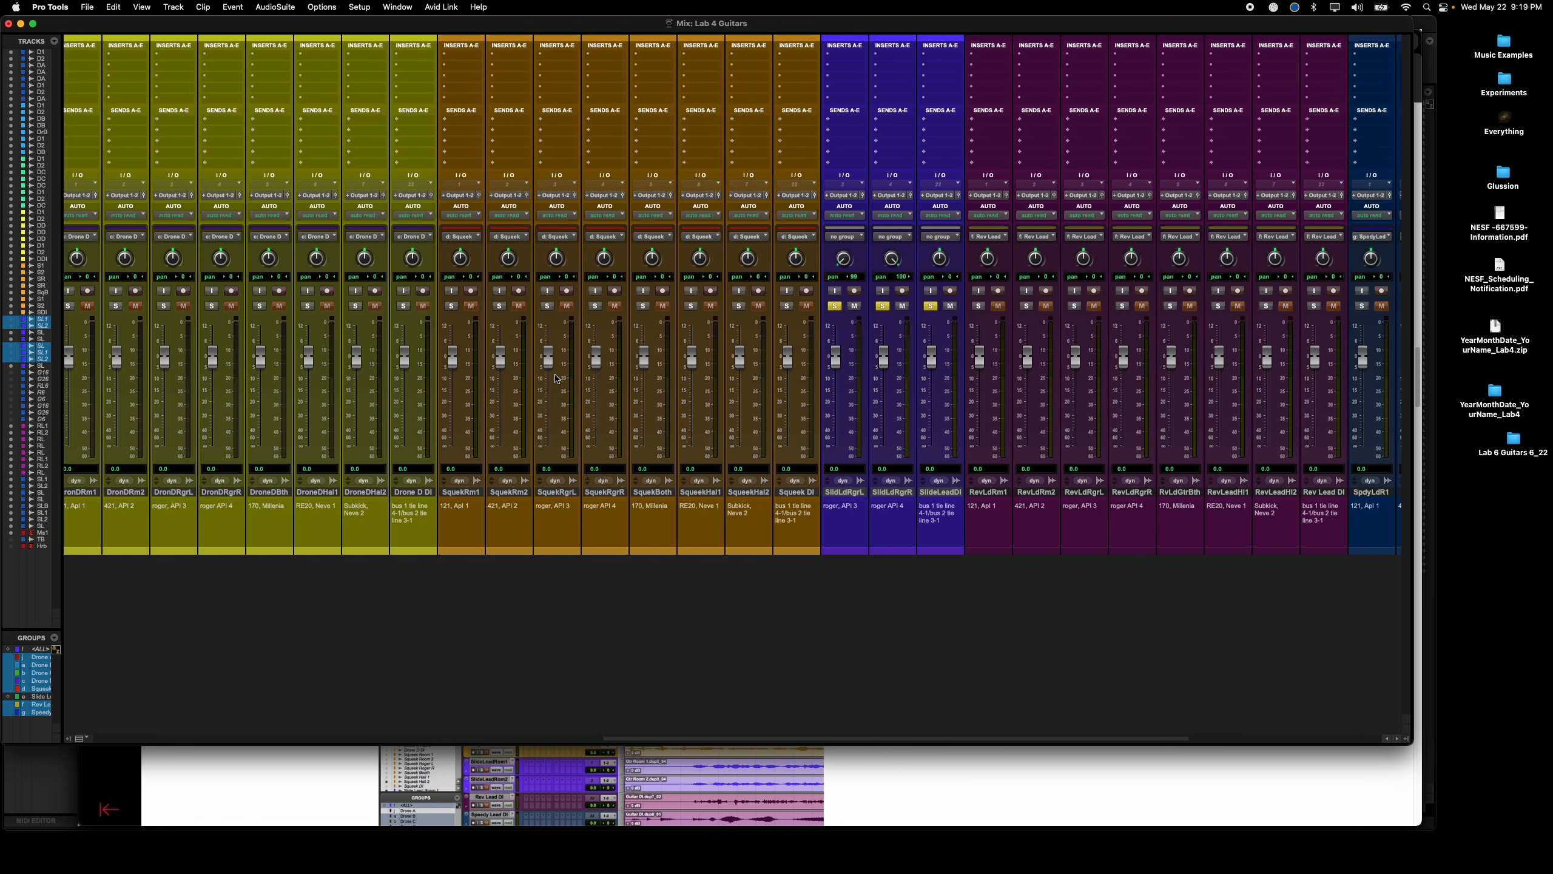
scroll(556, 378, "right", 4)
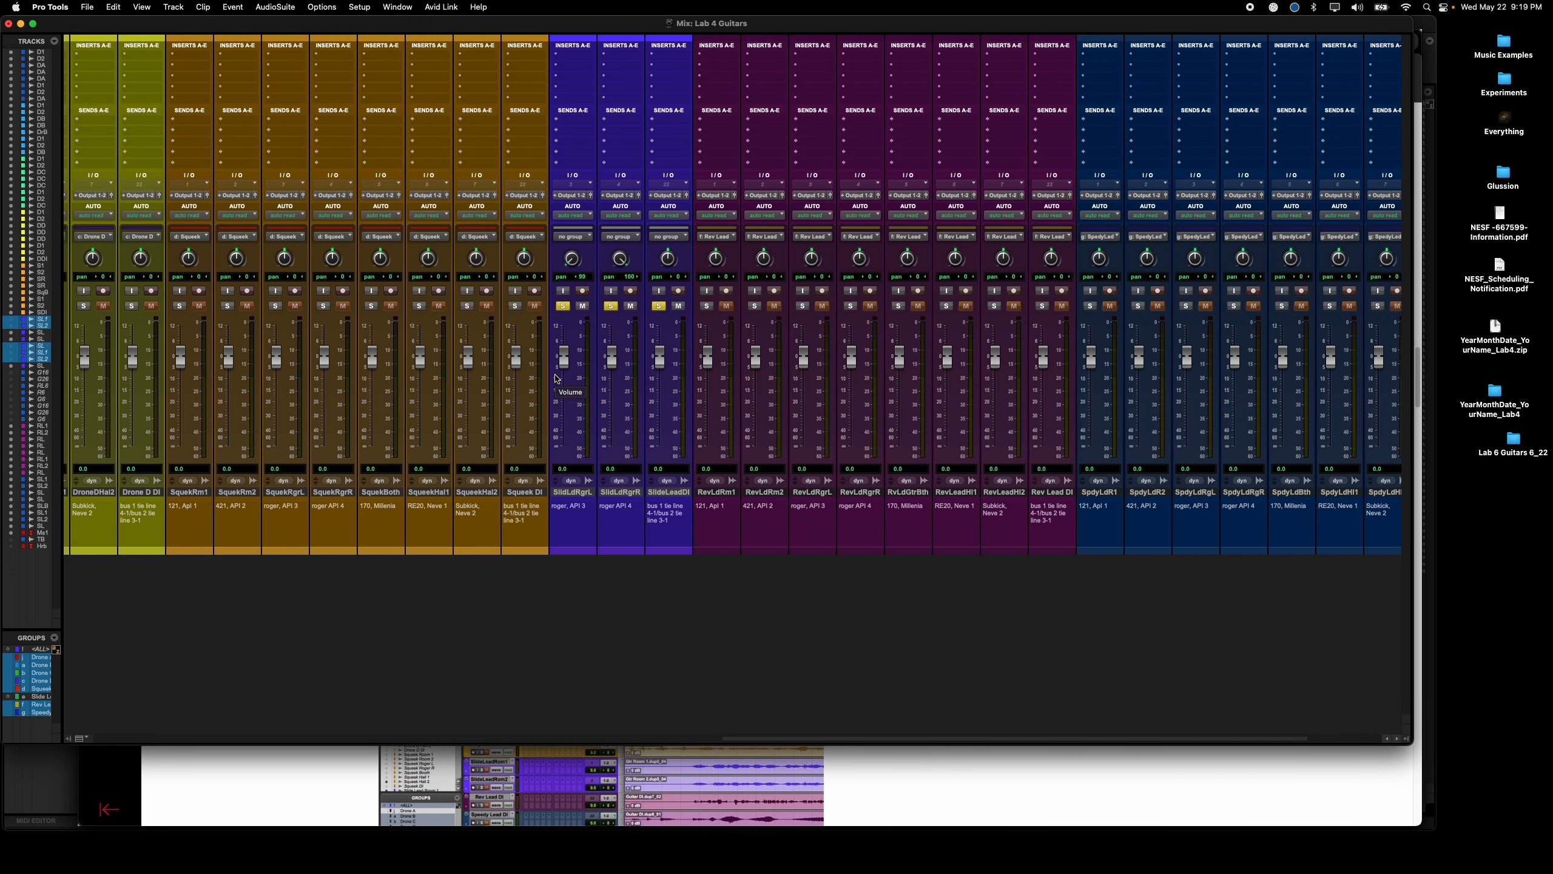
scroll(556, 378, "left", 10)
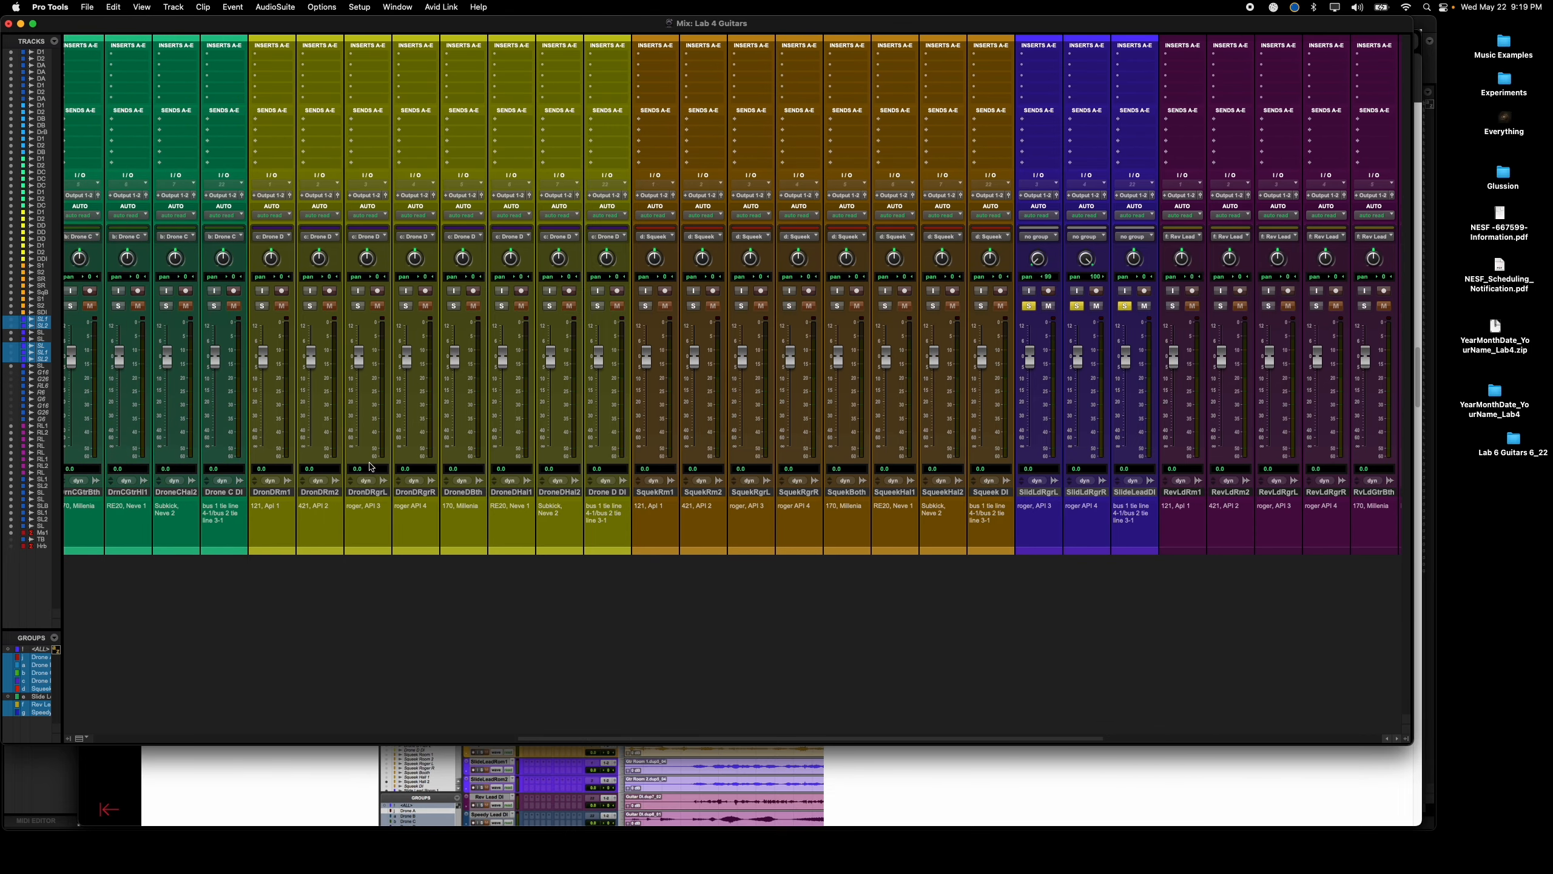
left_click(325, 492)
left_click(602, 494, "shift")
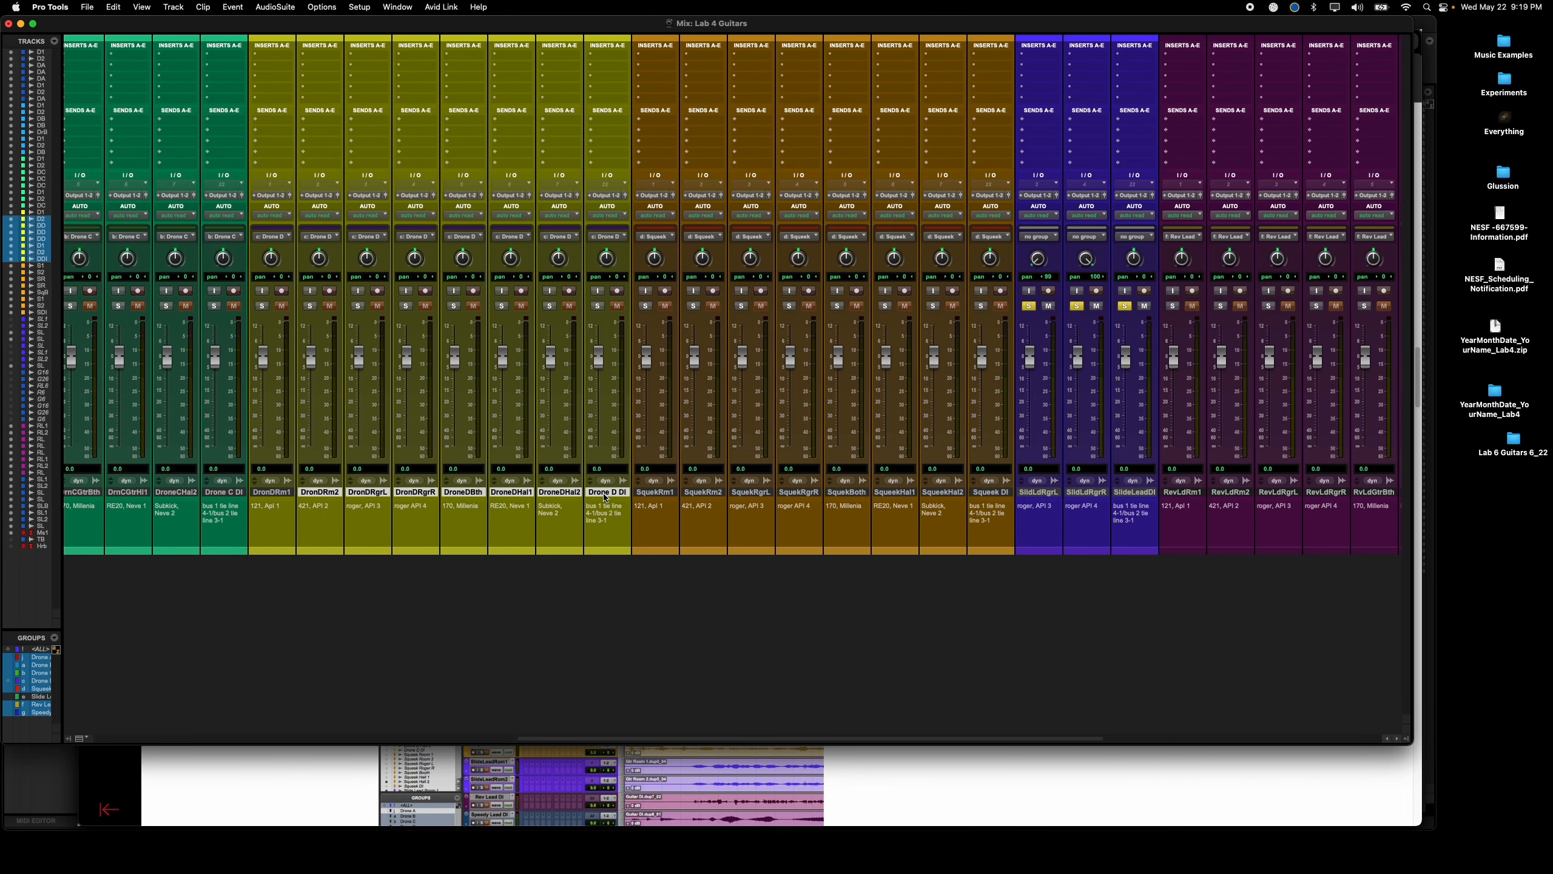
right_click(325, 493)
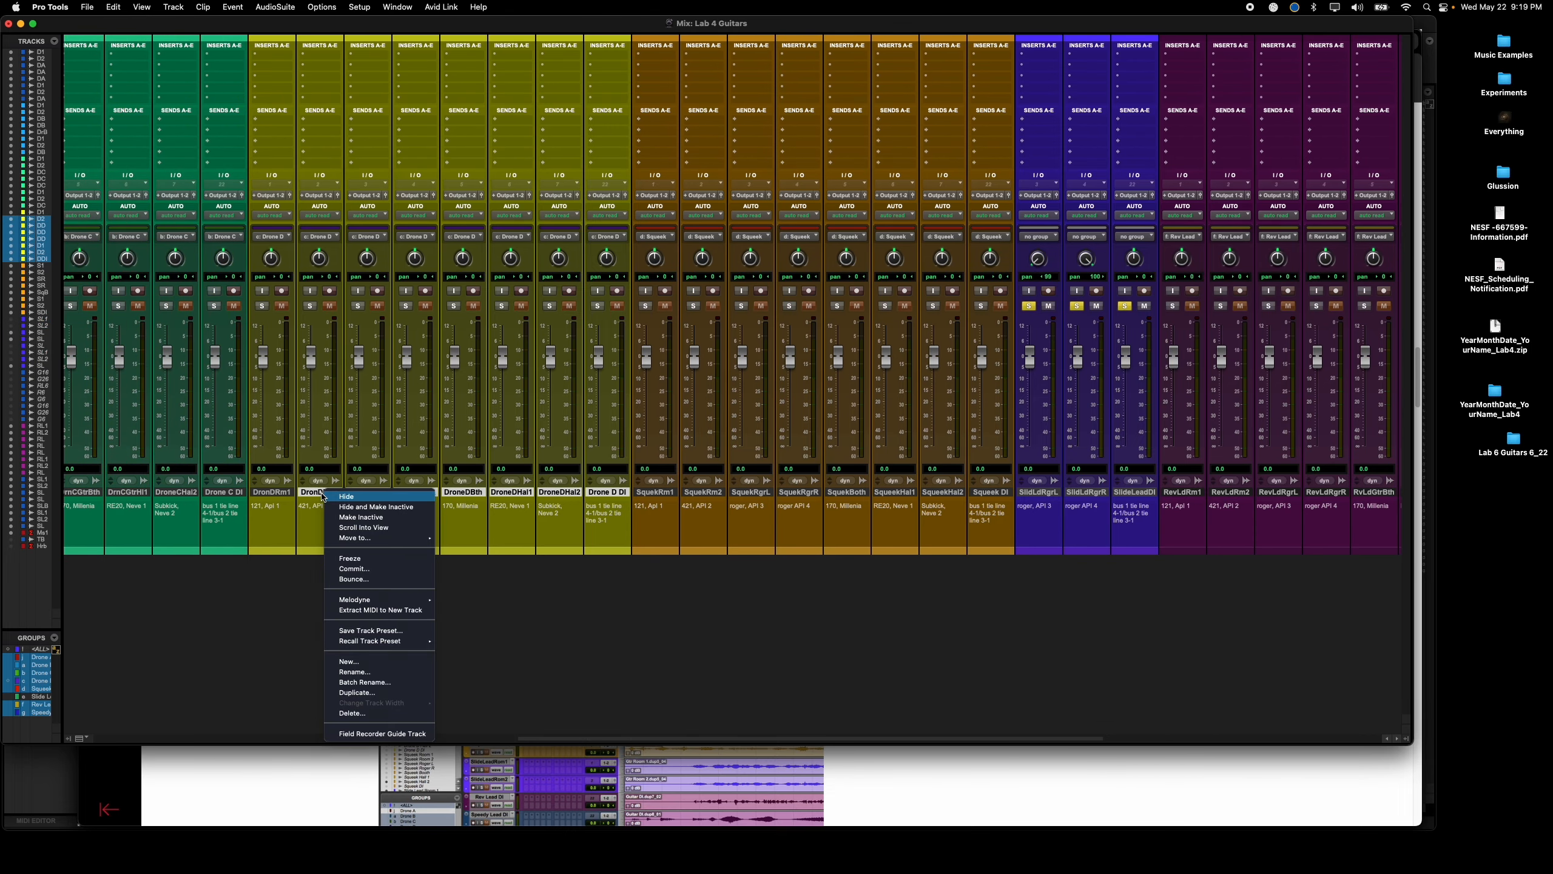
left_click(371, 511)
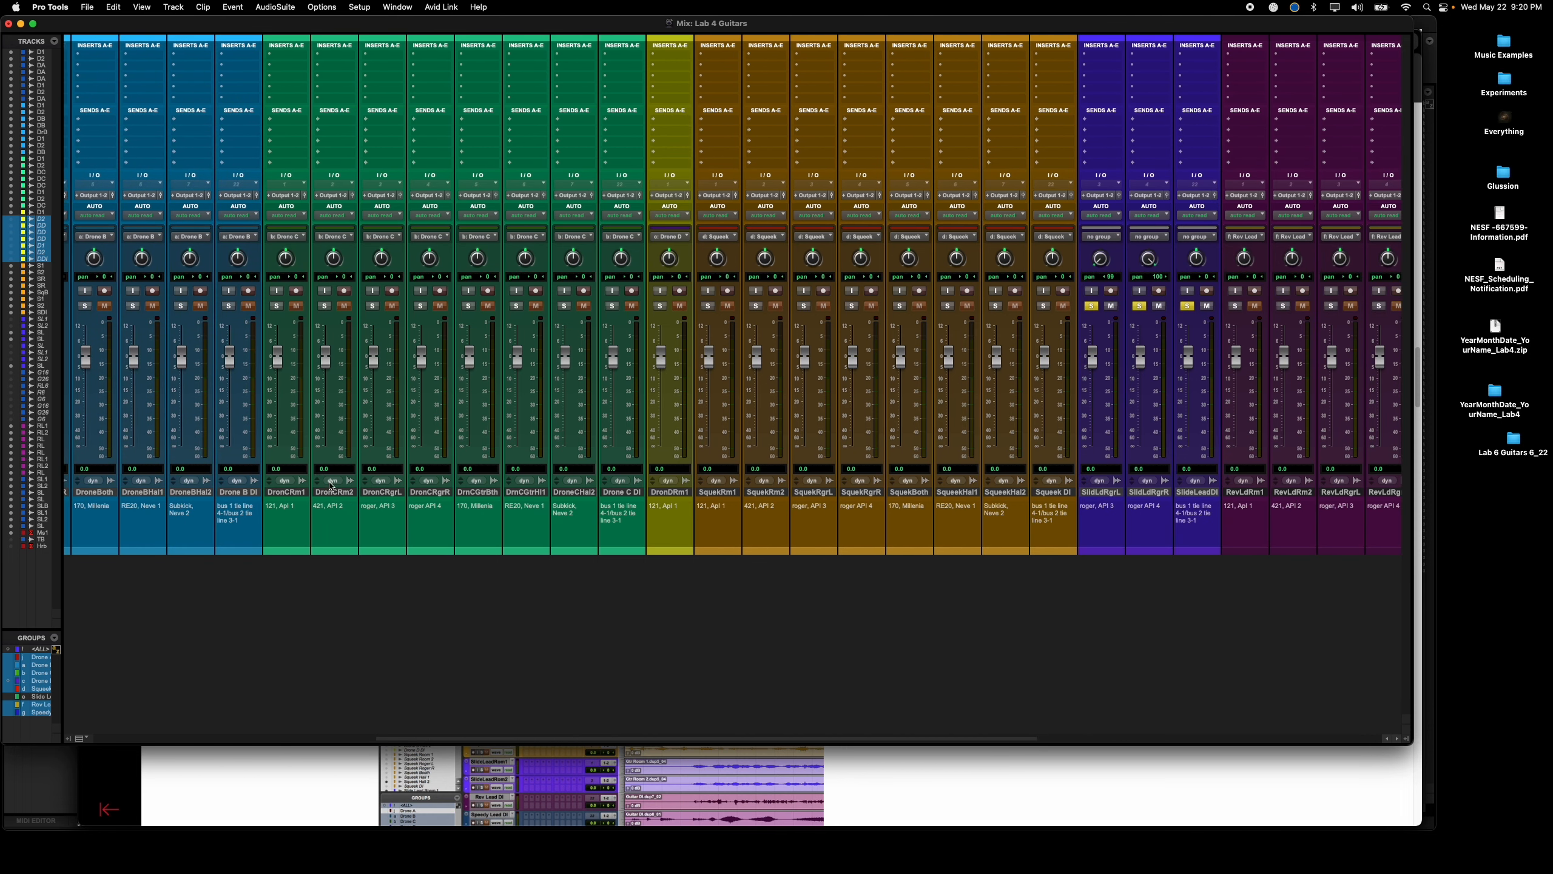
Step: Hide and make inactive the Drone C tracks from Room 2 through DI, keeping only Room 1
left_click(358, 492)
left_click(627, 493, "shift")
right_click(623, 493)
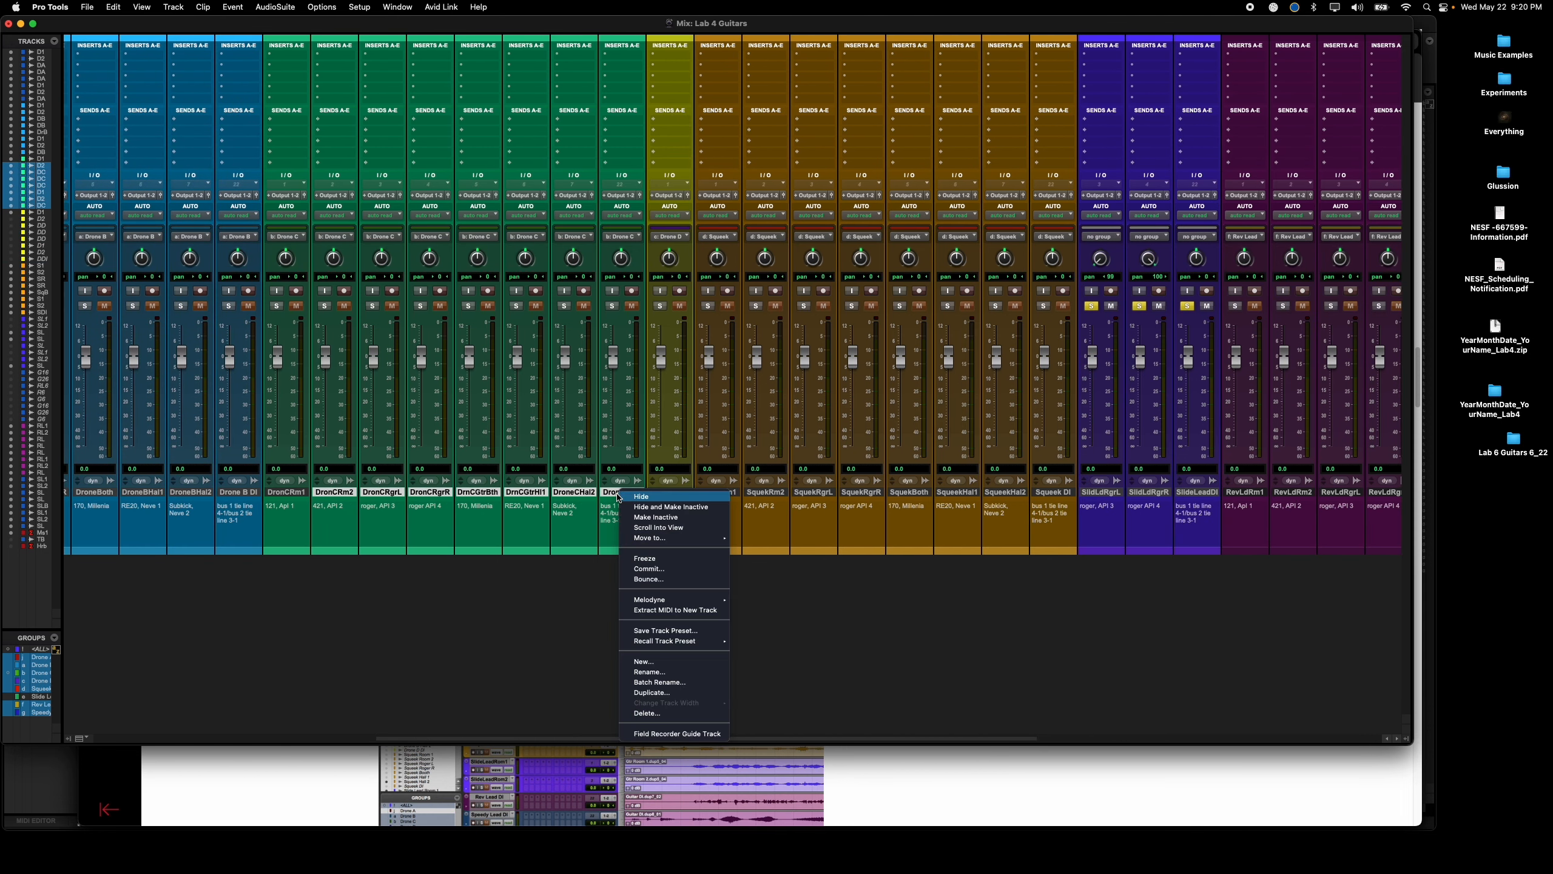
left_click(684, 507)
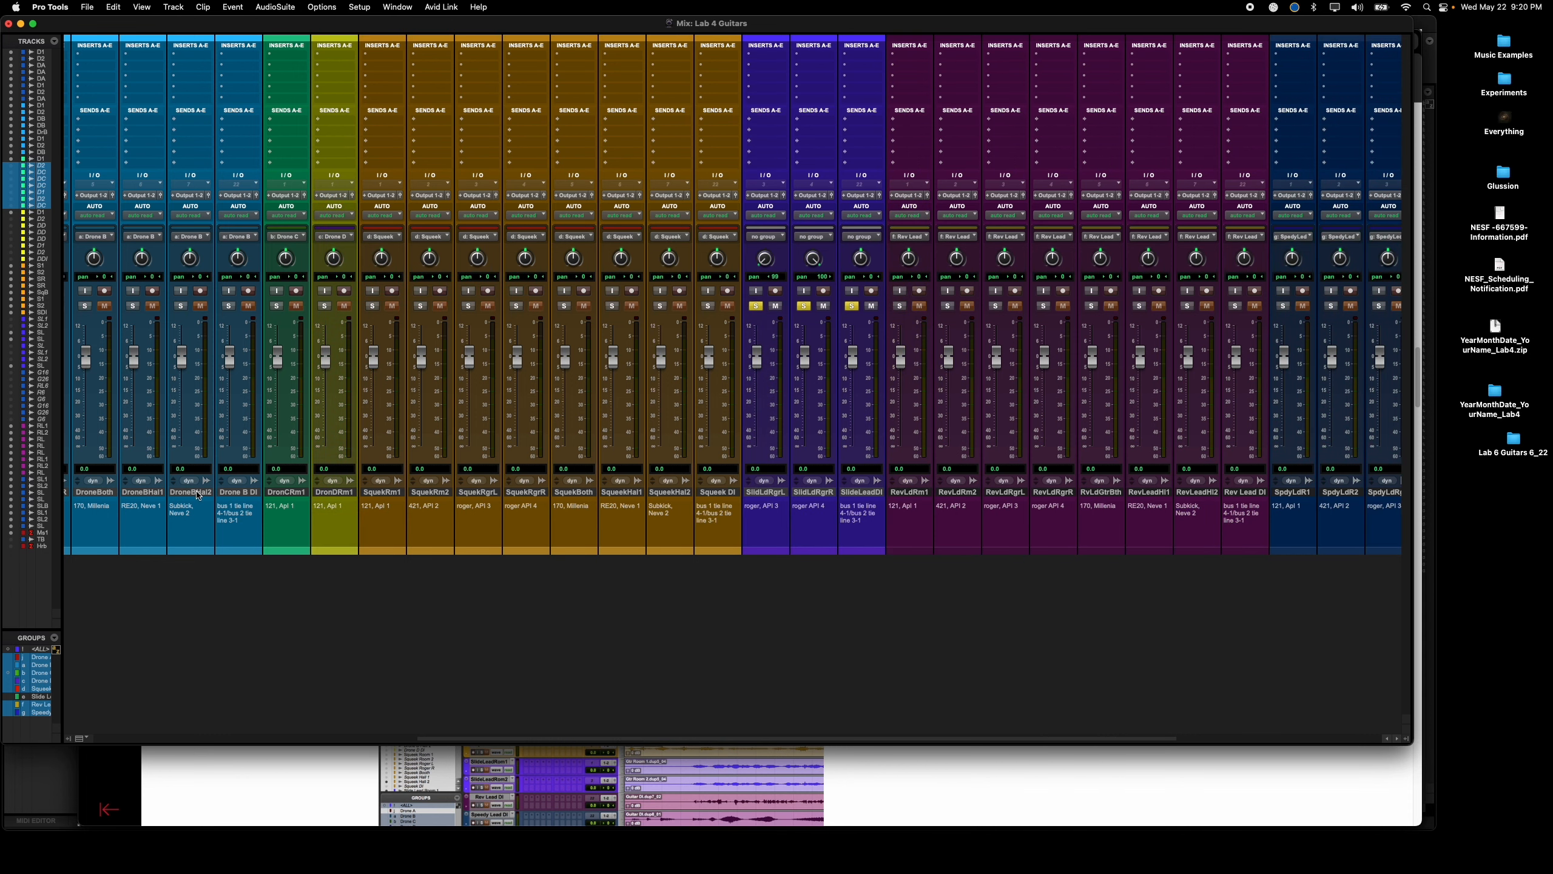
Step: Hide and make inactive the Drone B tracks from Room 2 through Hall 2, keeping Room 1 and DI
left_click(198, 496)
scroll(275, 497, "left", 8)
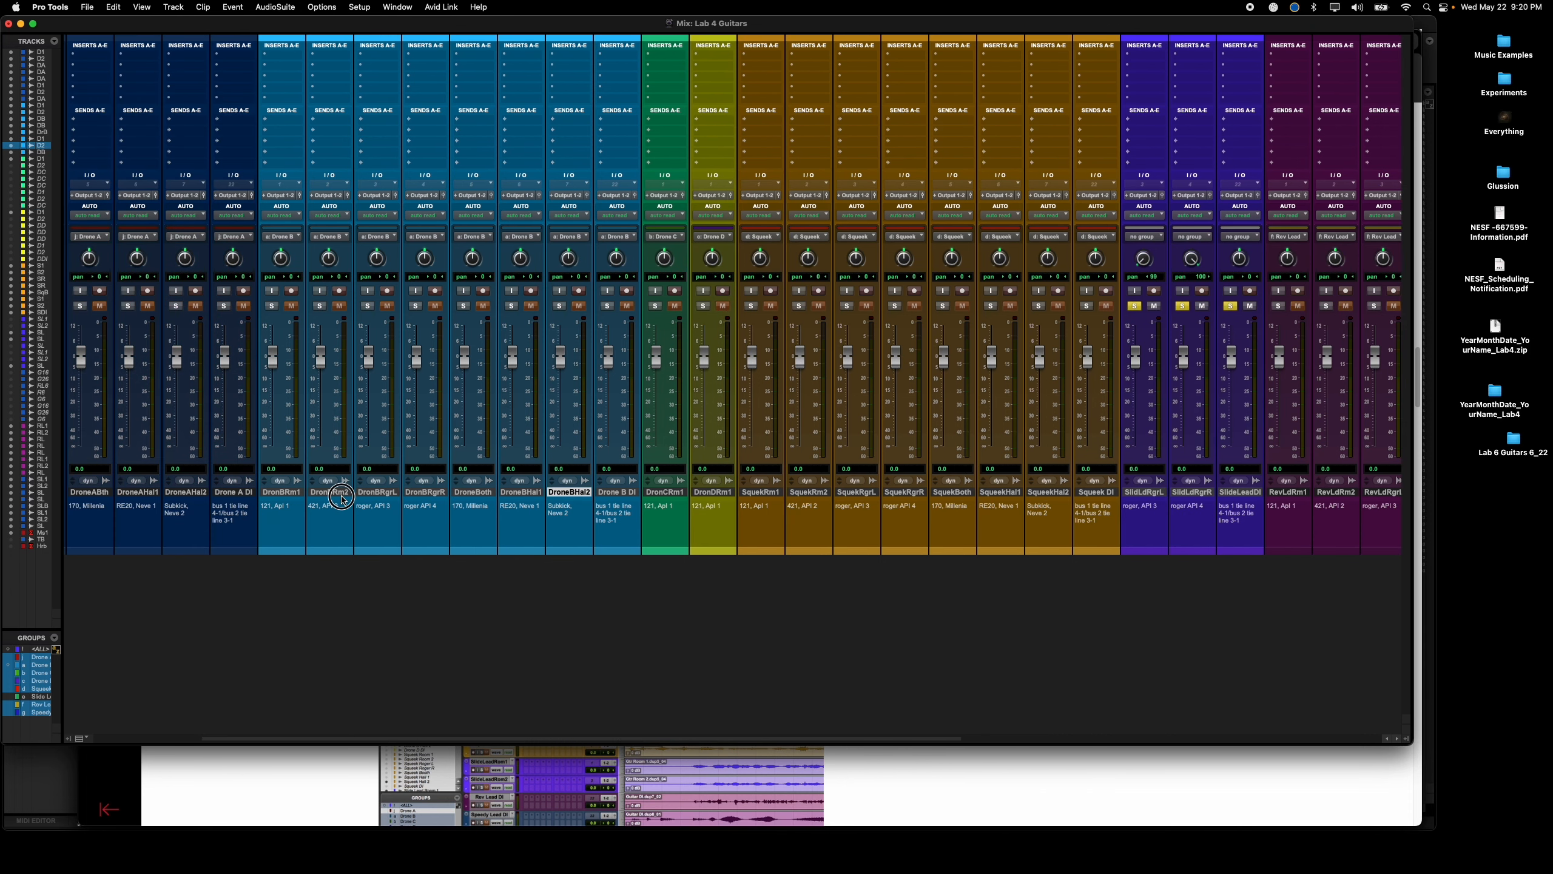
left_click(341, 498, "shift")
right_click(334, 493)
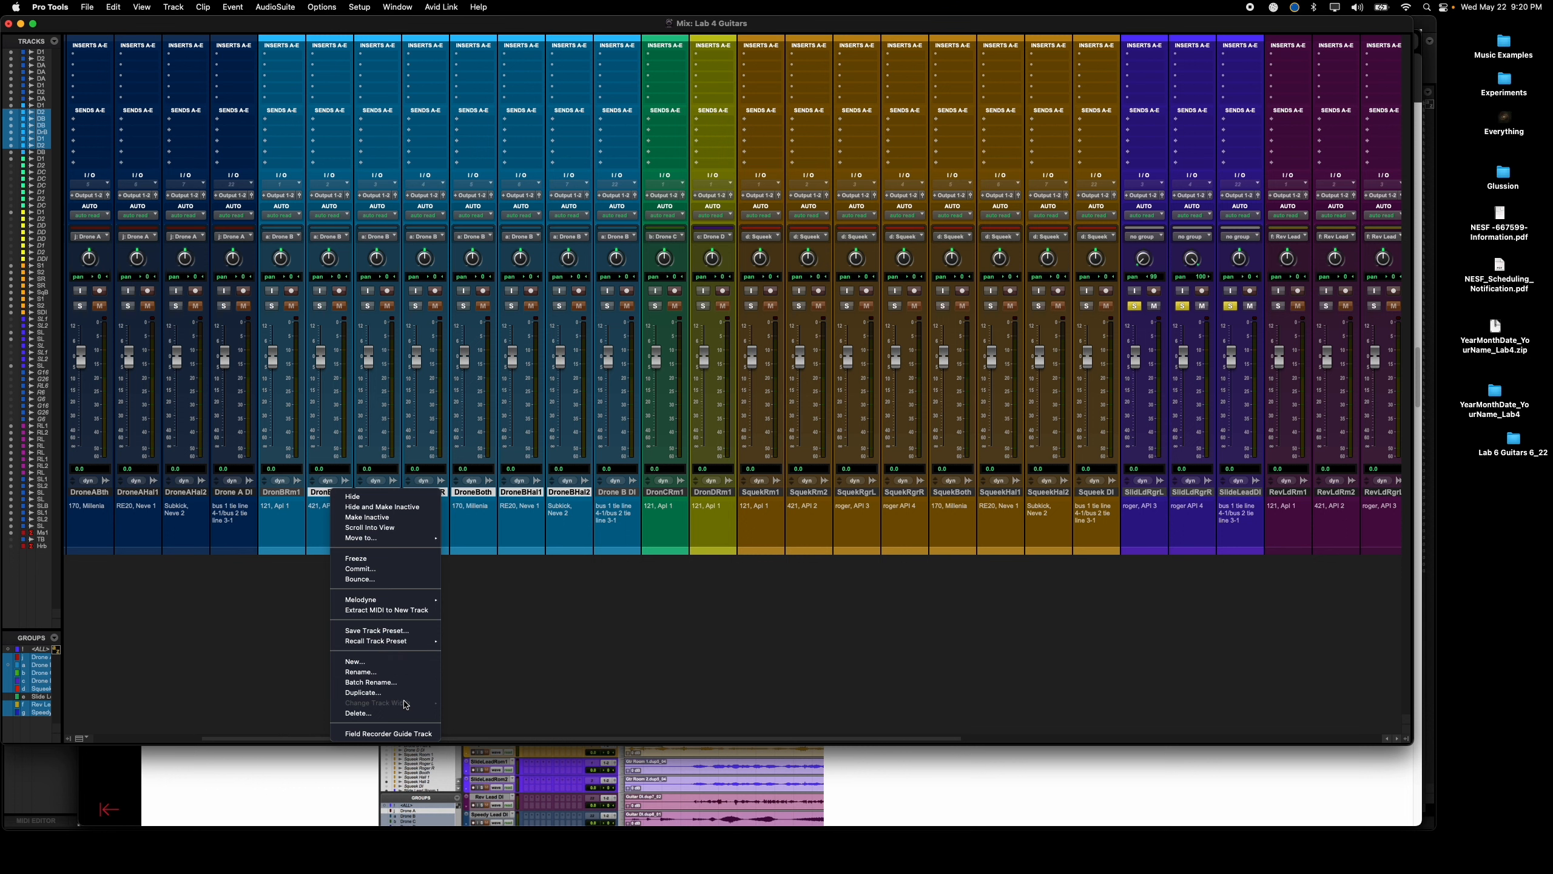
left_click(375, 498)
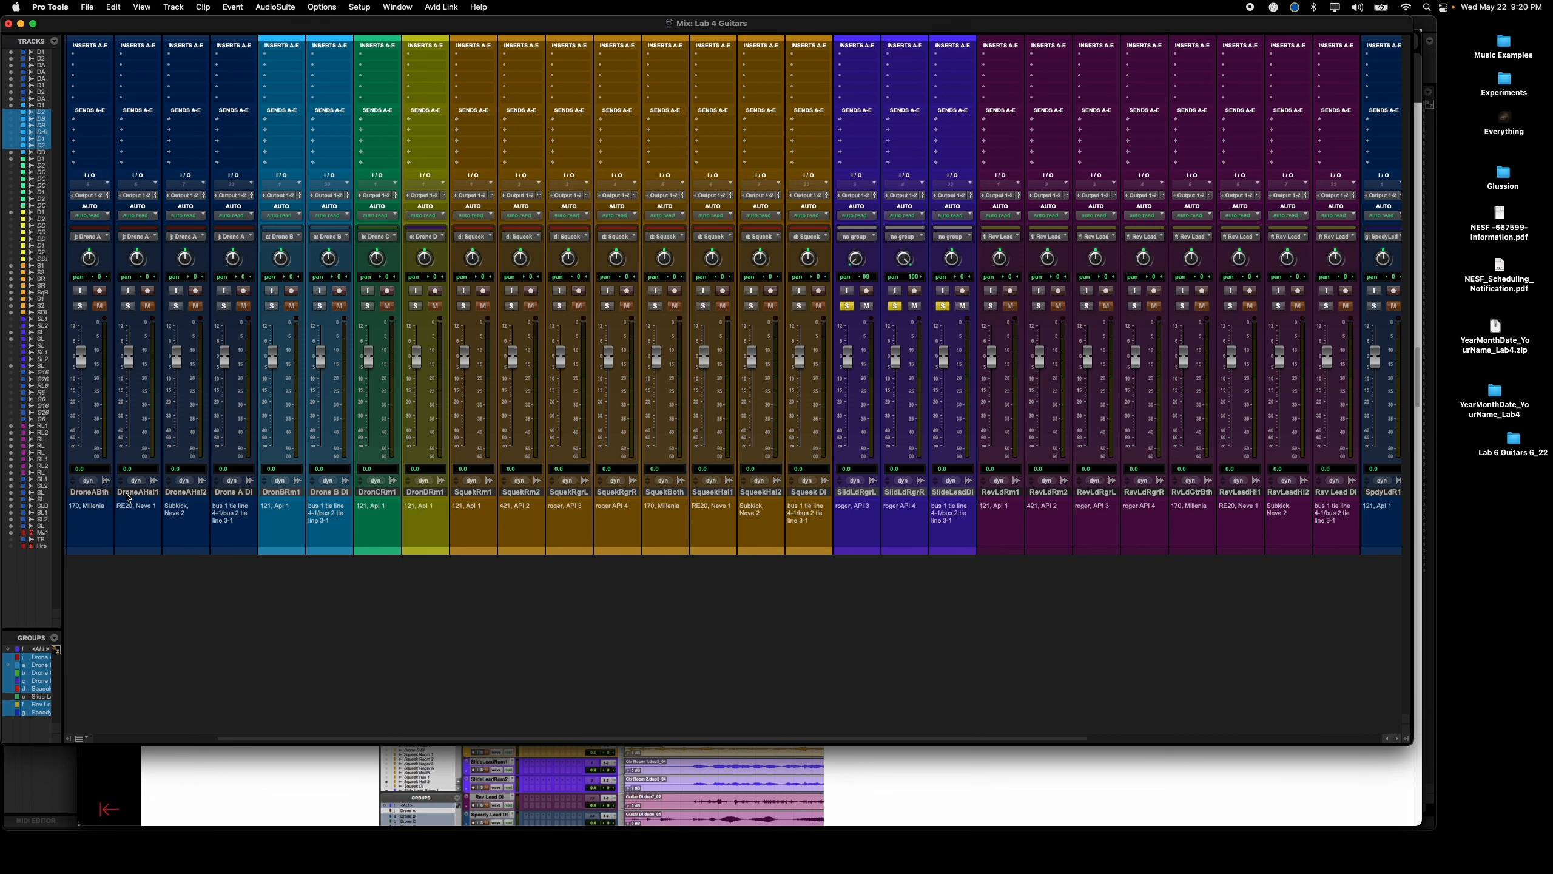
Step: Hide and make inactive all Drone A tracks except Roger L and Roger R
scroll(127, 498, "left", 4)
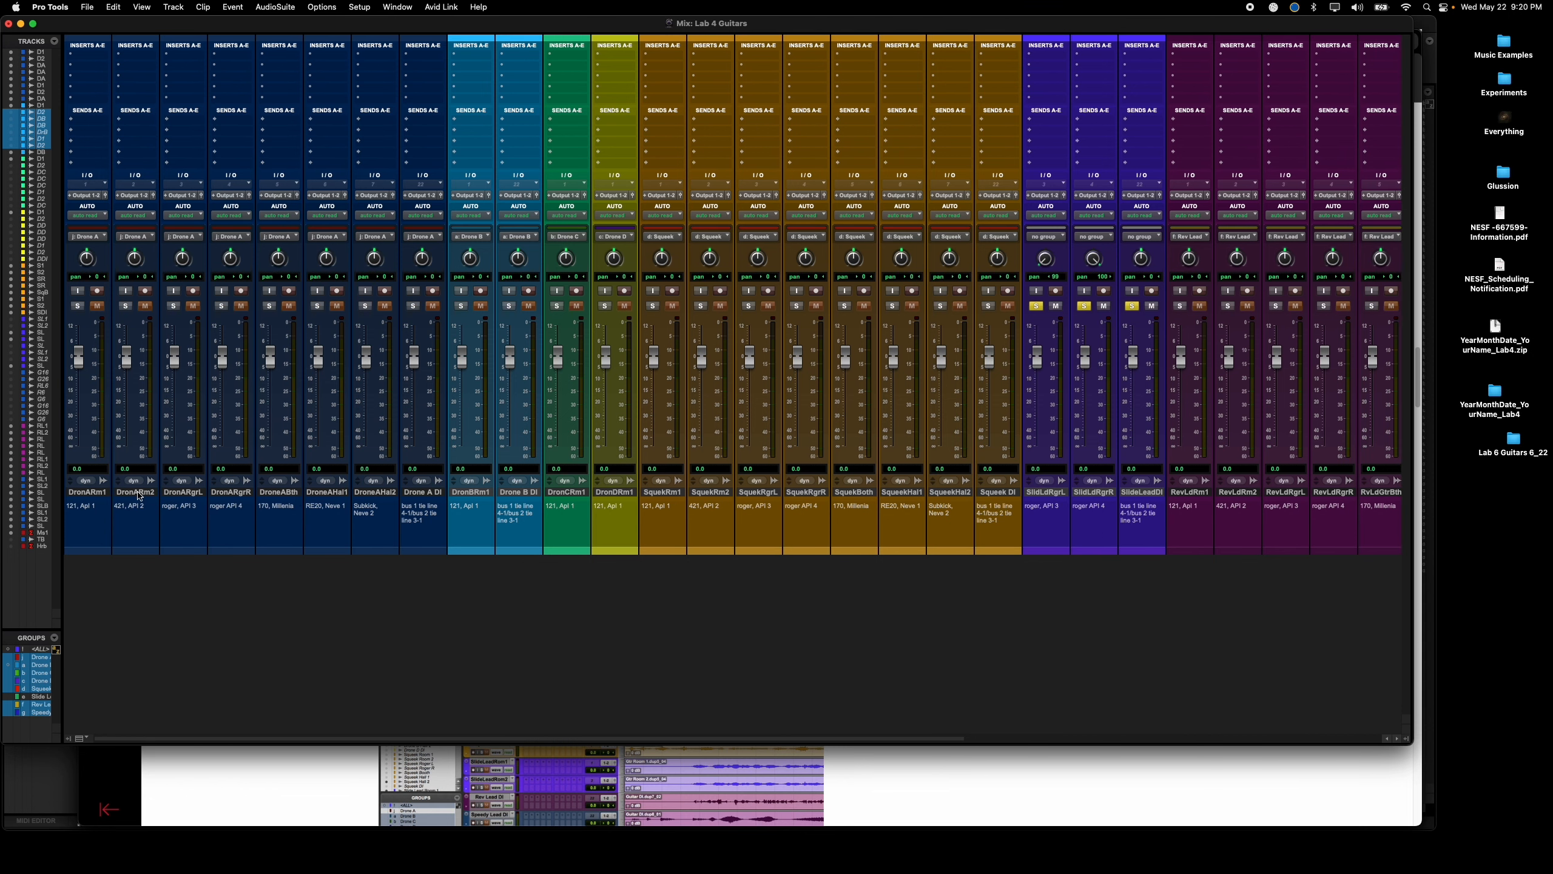
left_click(136, 493)
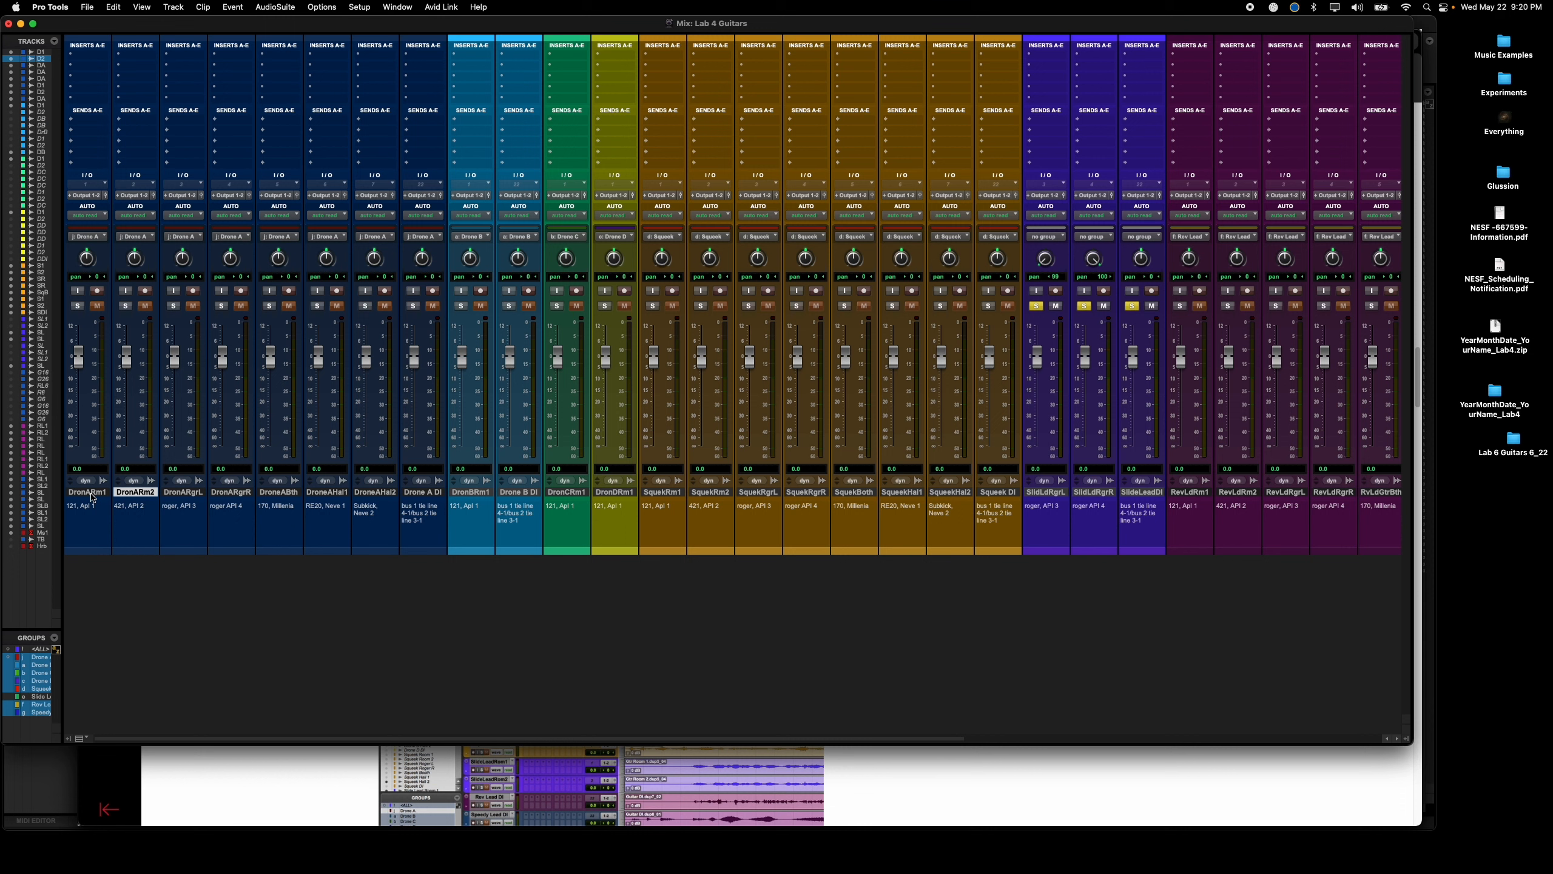
left_click(92, 493, "shift")
left_click(270, 494, "shift")
left_click(421, 494, "shift")
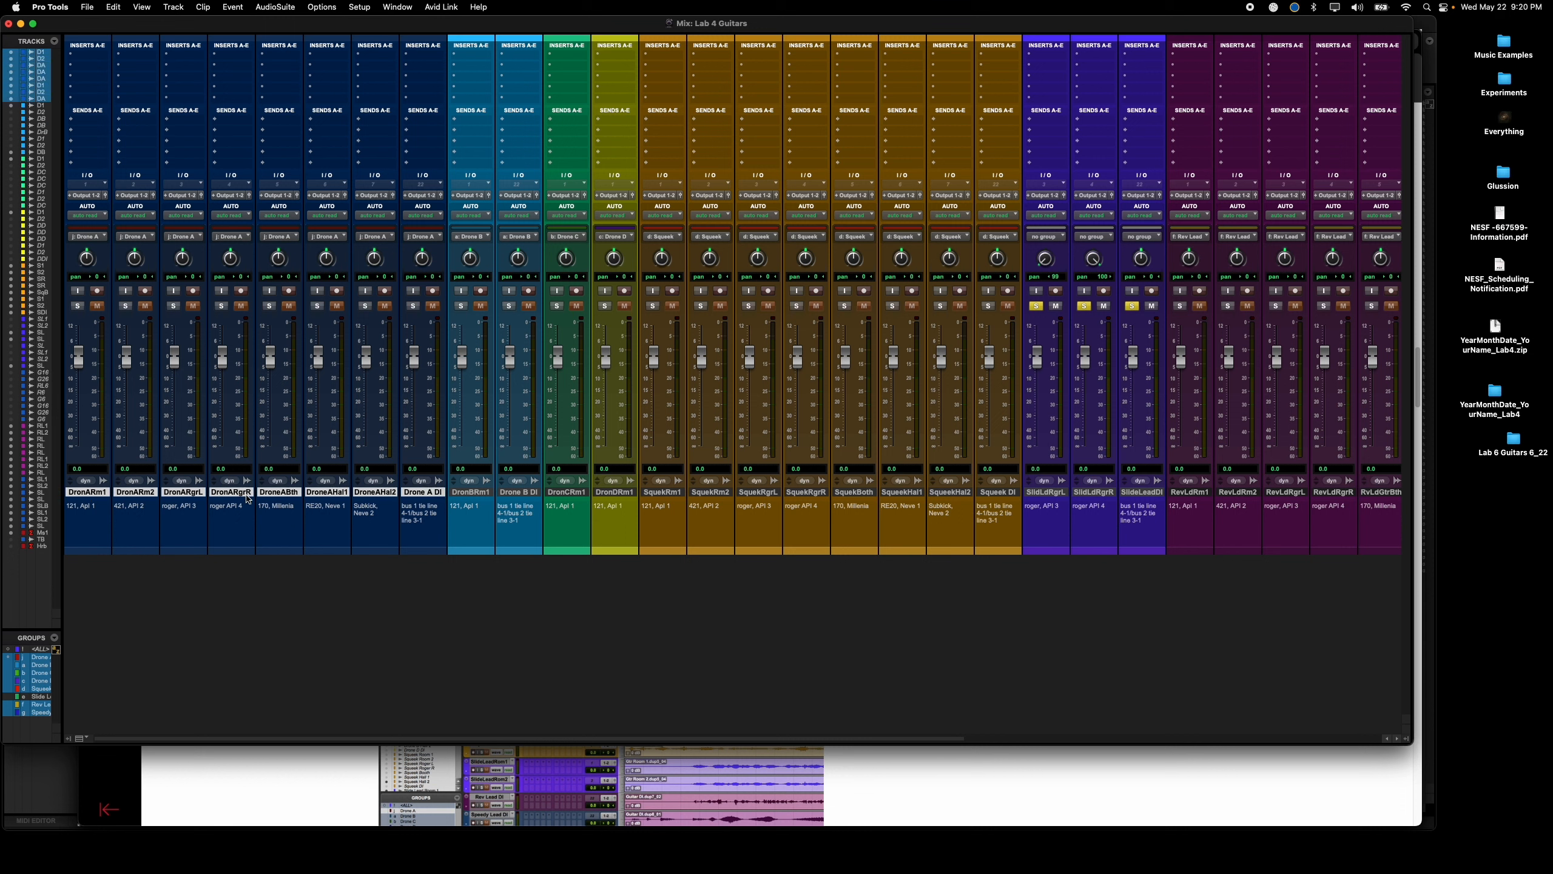
left_click(192, 494, "super")
left_click(222, 494, "super")
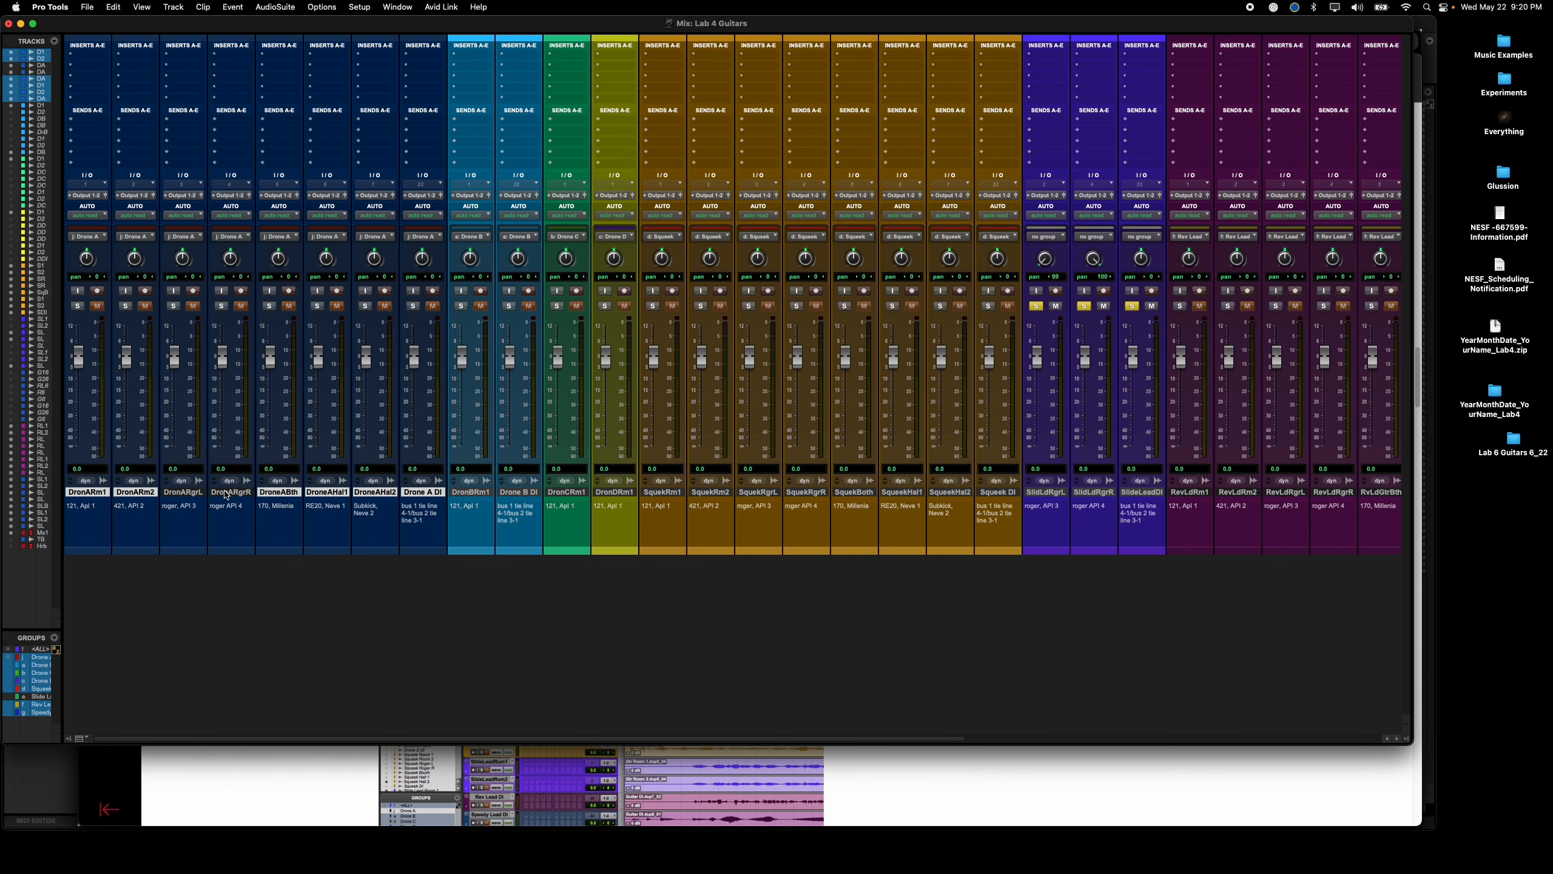
scroll(291, 496, "right", 4)
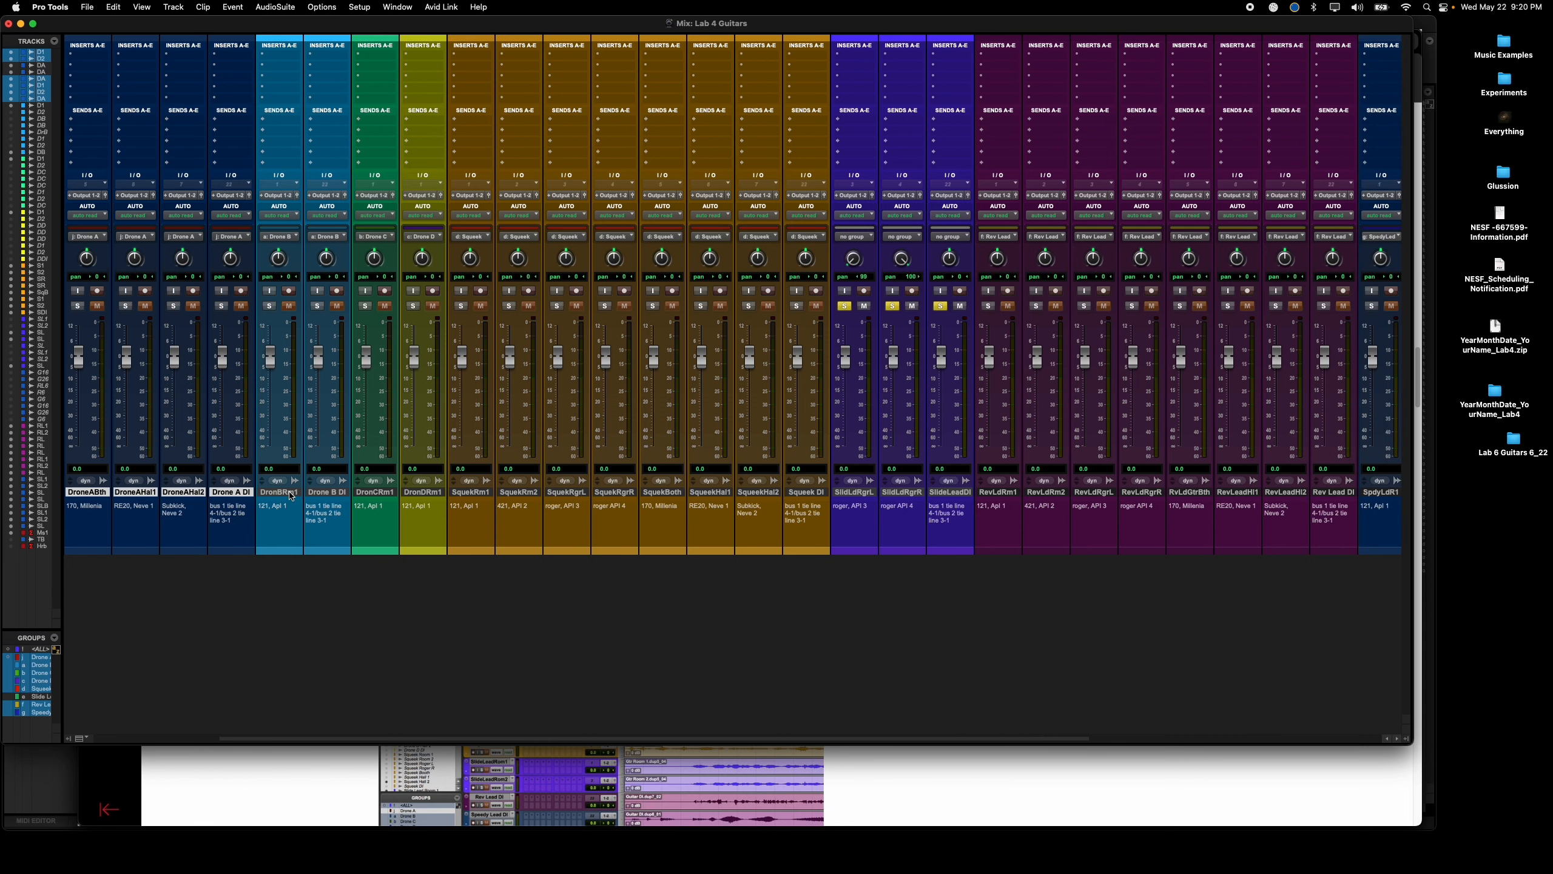
scroll(210, 513, "left", 4)
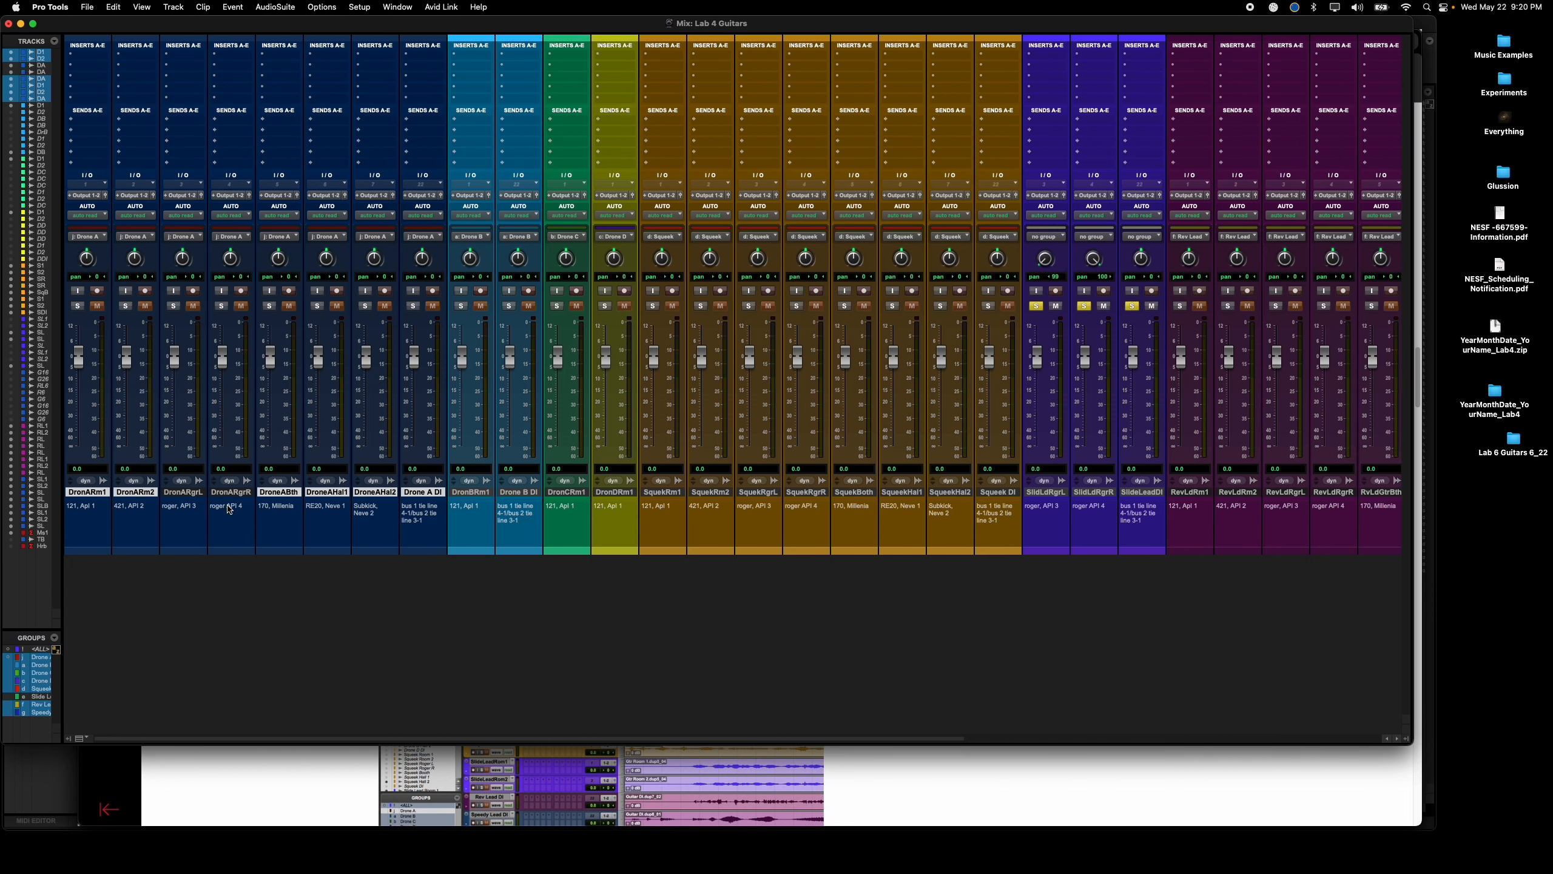
right_click(279, 491)
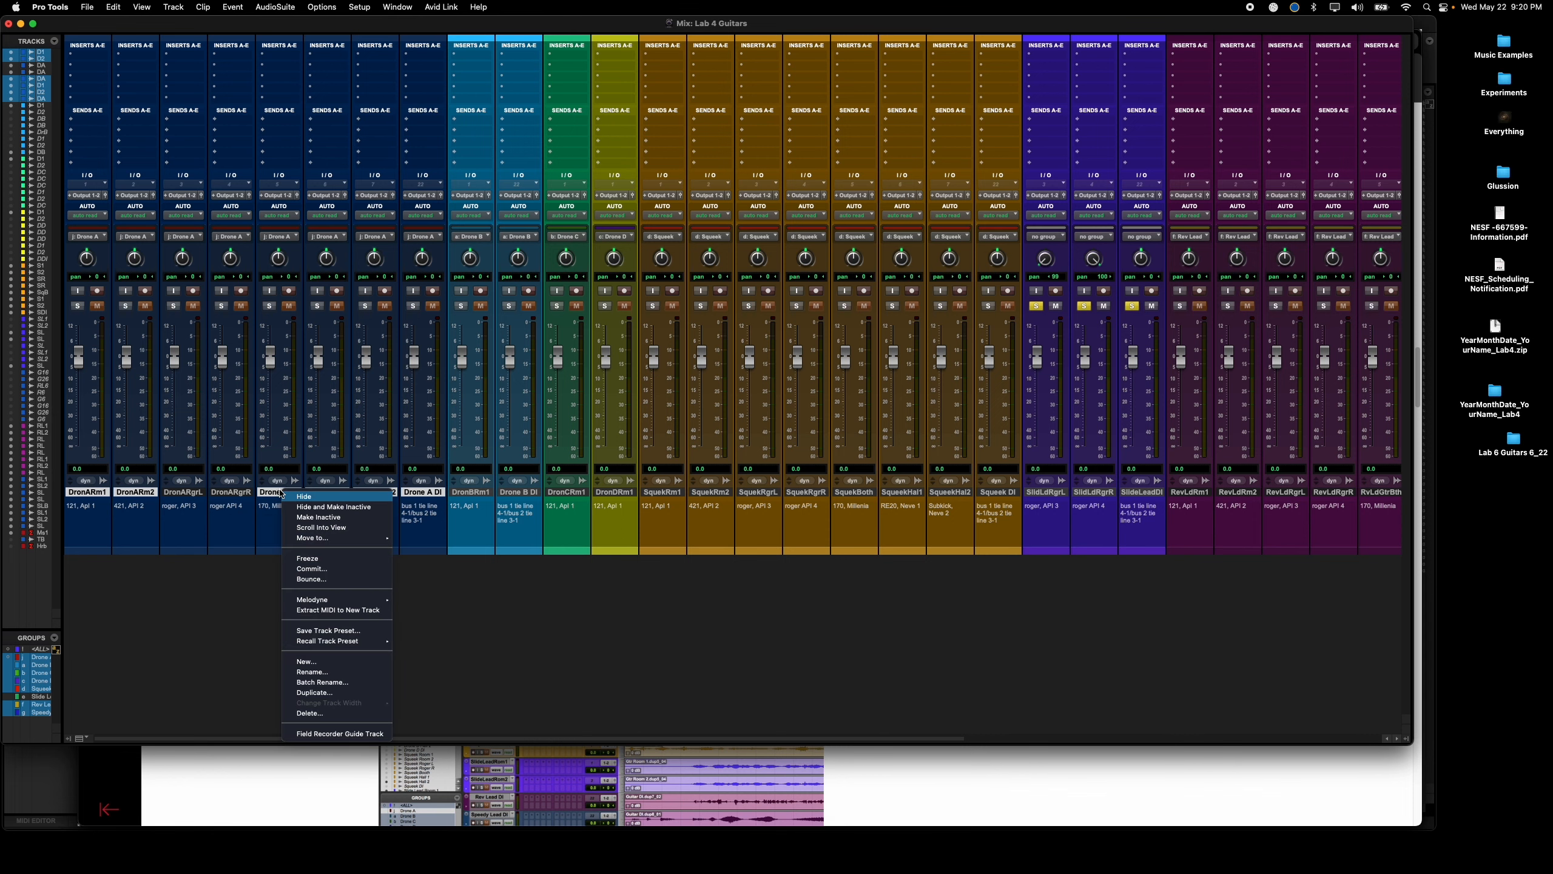
left_click(317, 508)
Step: Hide and make inactive all Squeek tracks except Booth
scroll(318, 510, "right", 5)
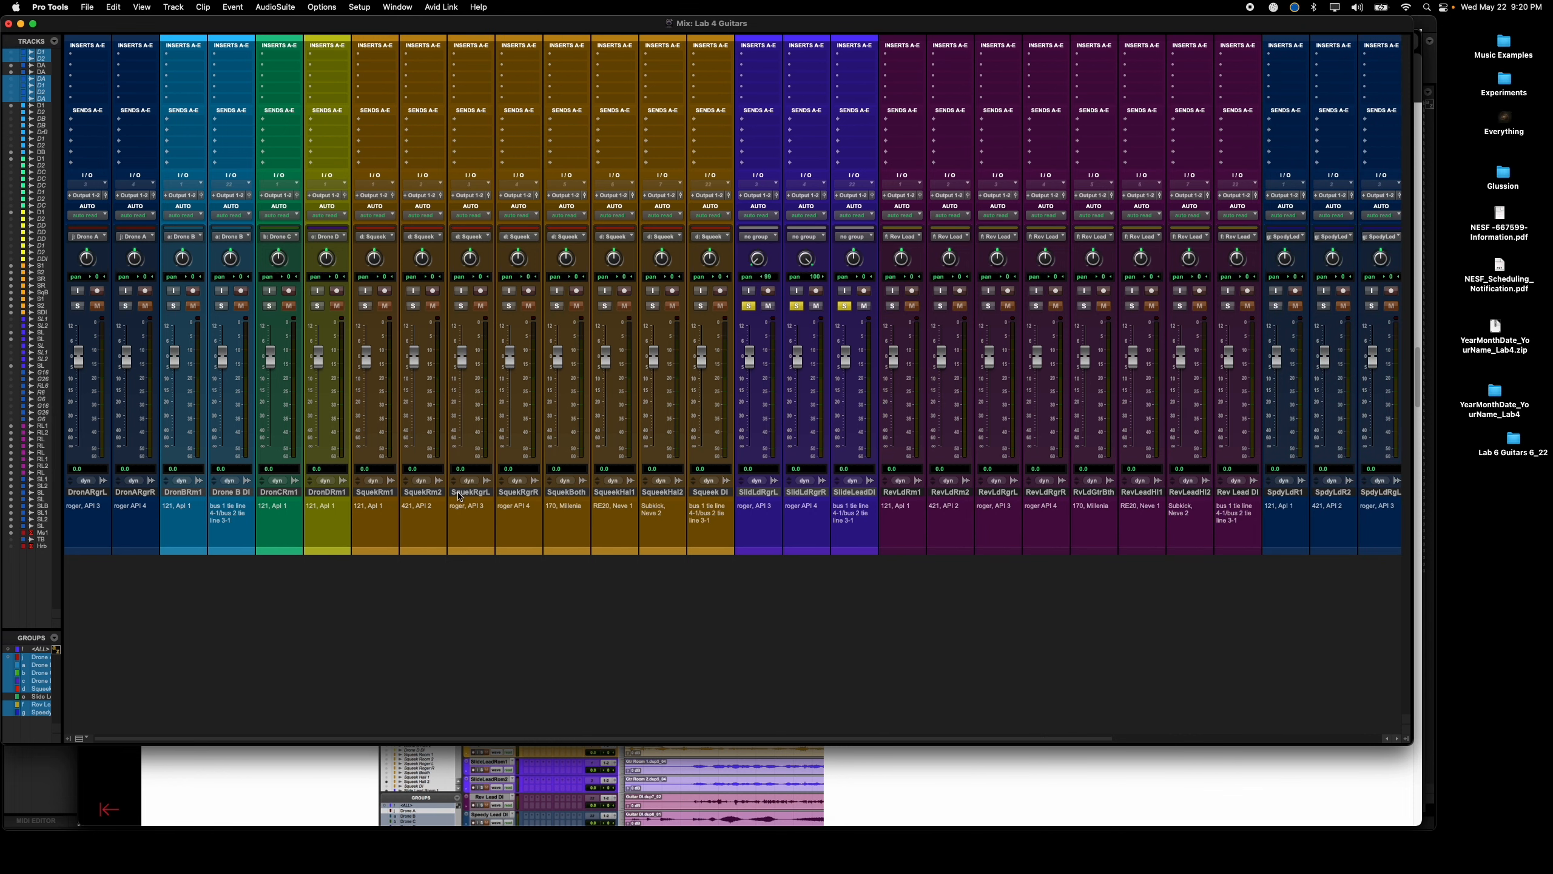
scroll(462, 501, "right", 8)
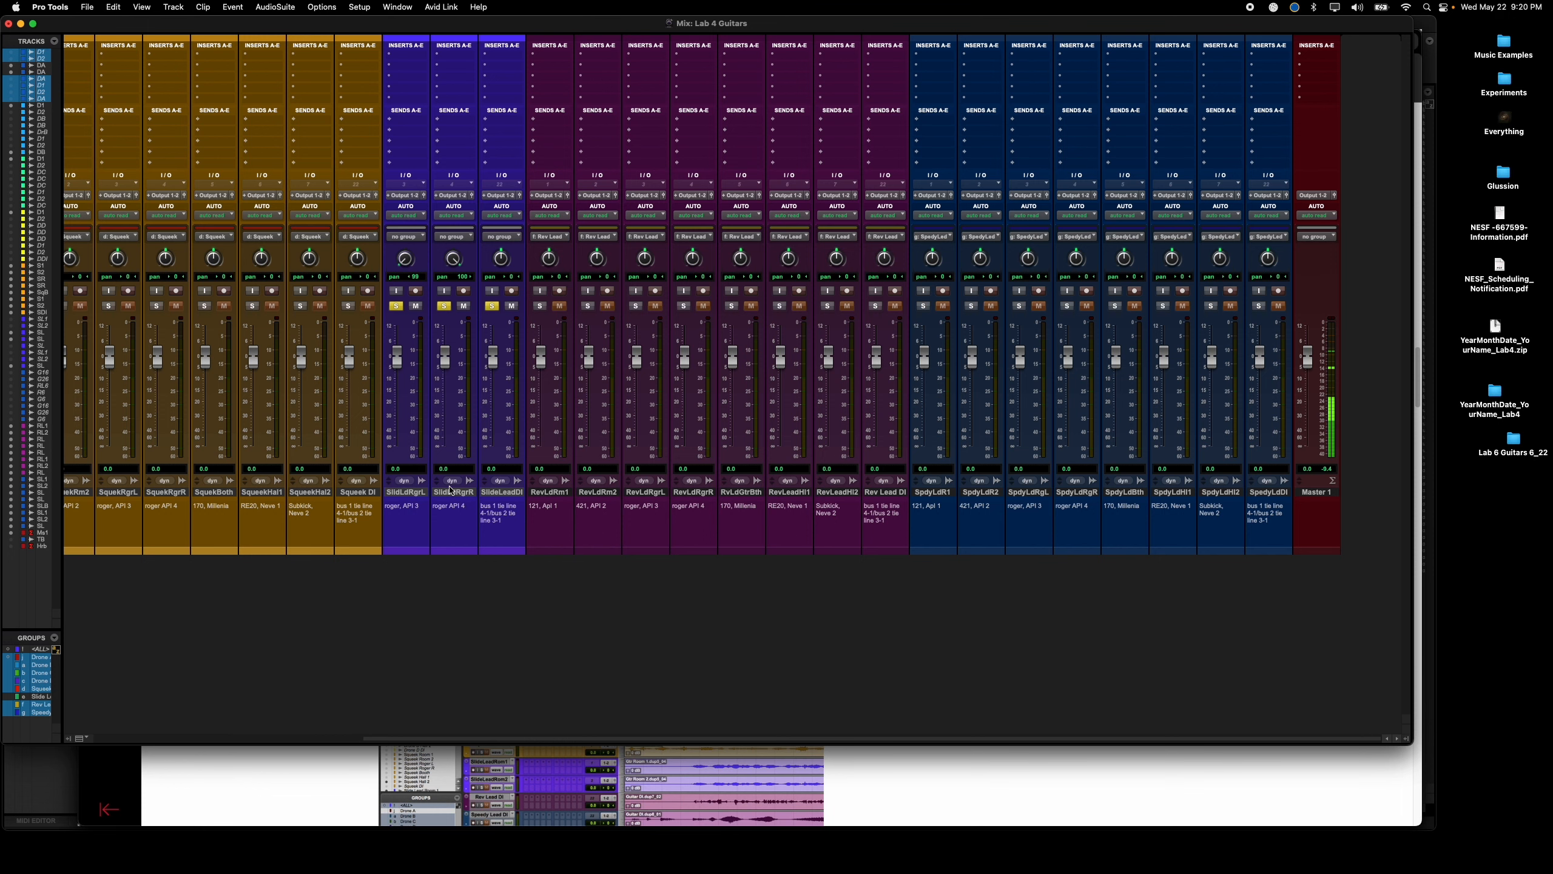
scroll(436, 529, "left", 6)
scroll(436, 532, "right", 1)
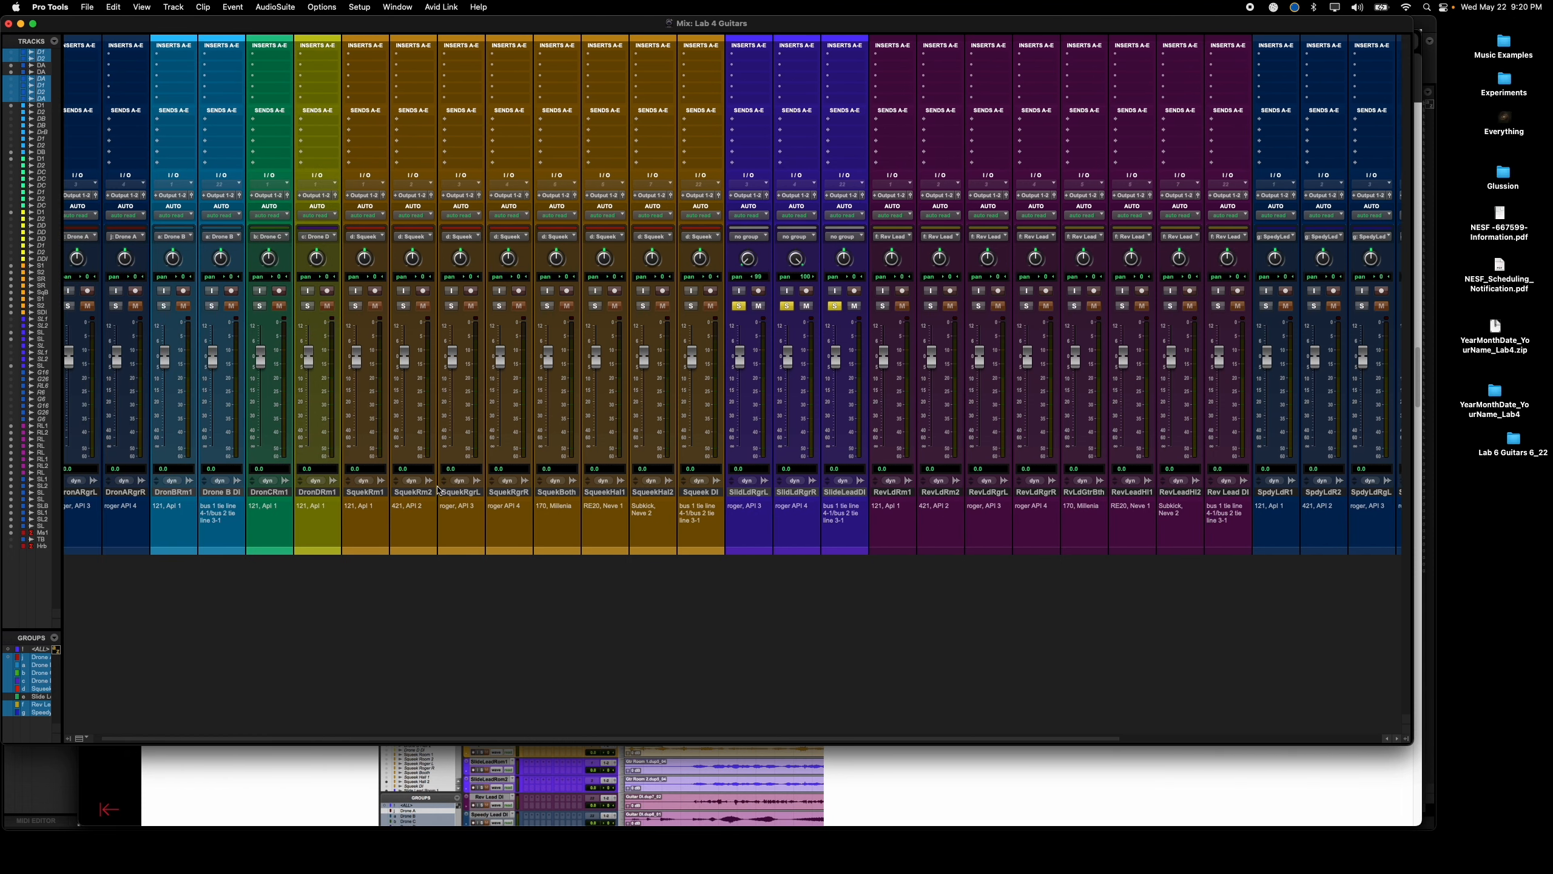
left_click(372, 493)
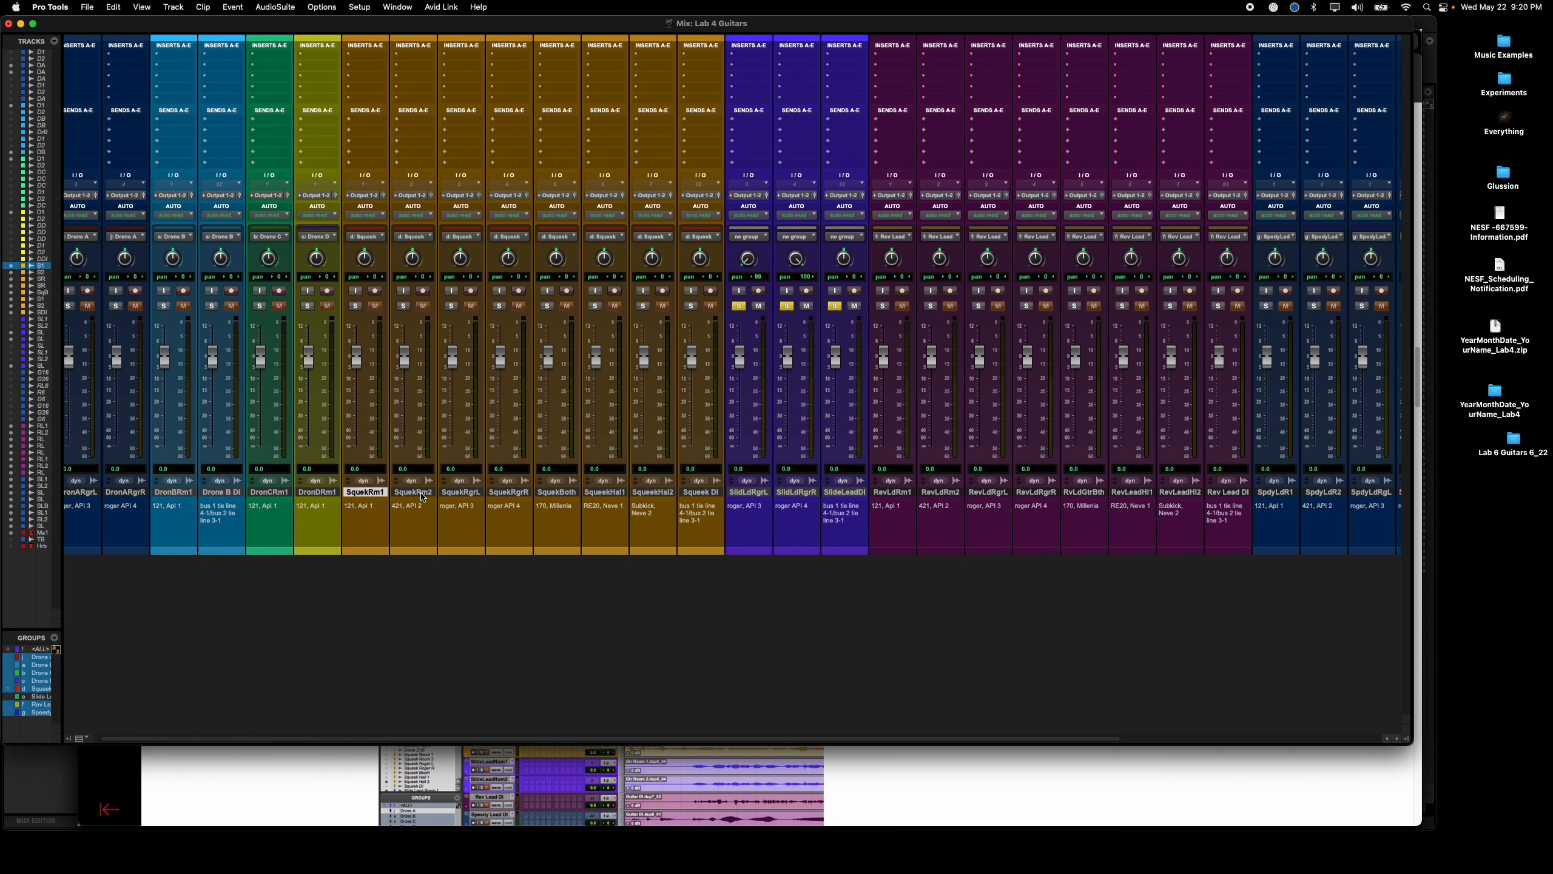
left_click(527, 492, "shift")
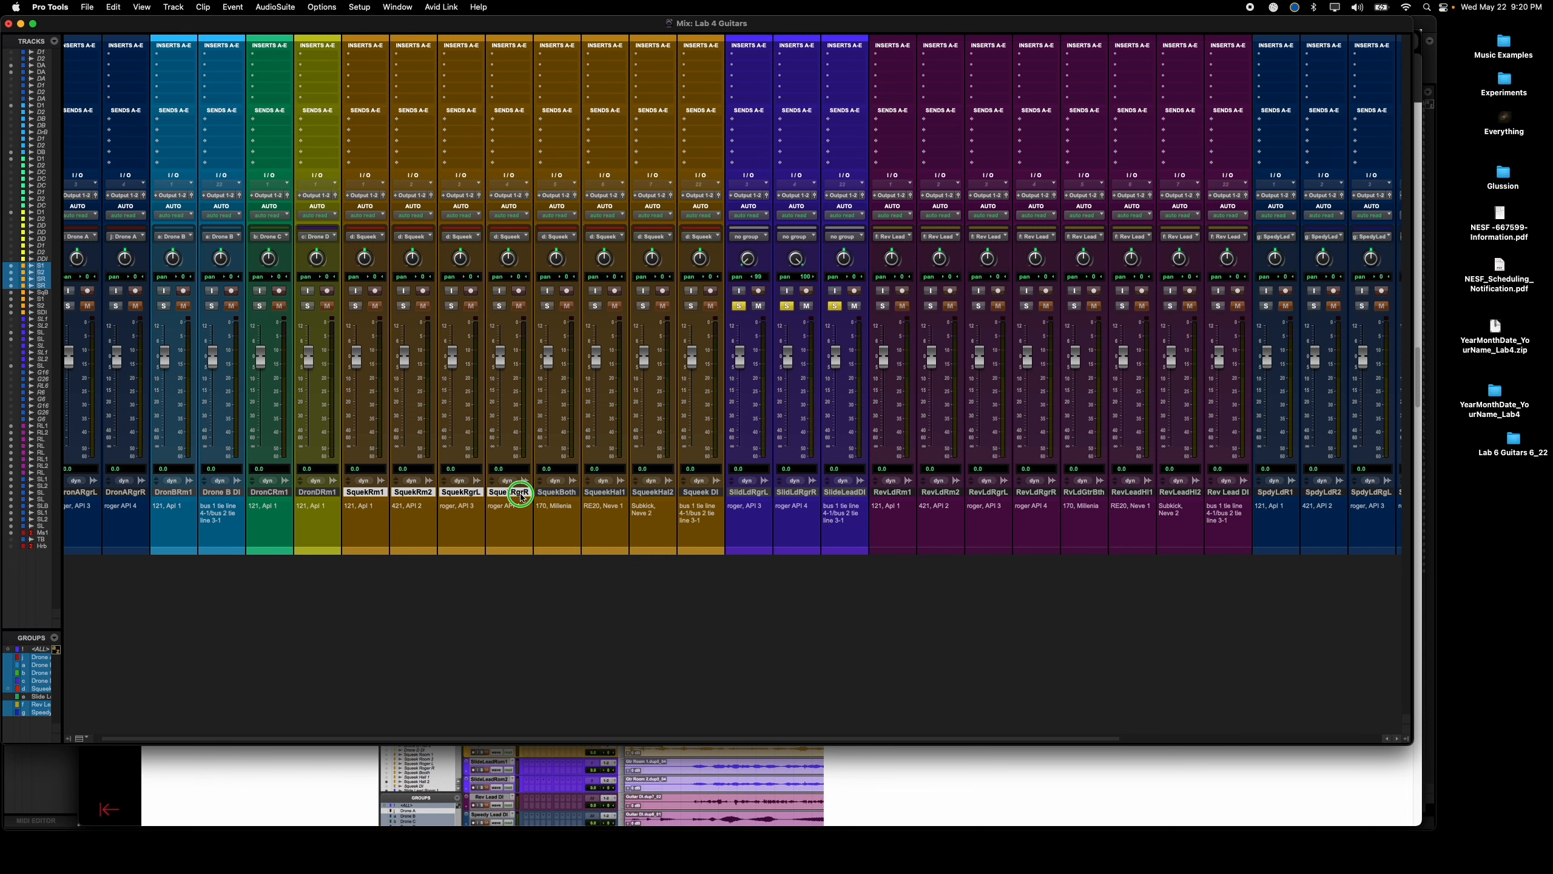
right_click(523, 492)
left_click(556, 508)
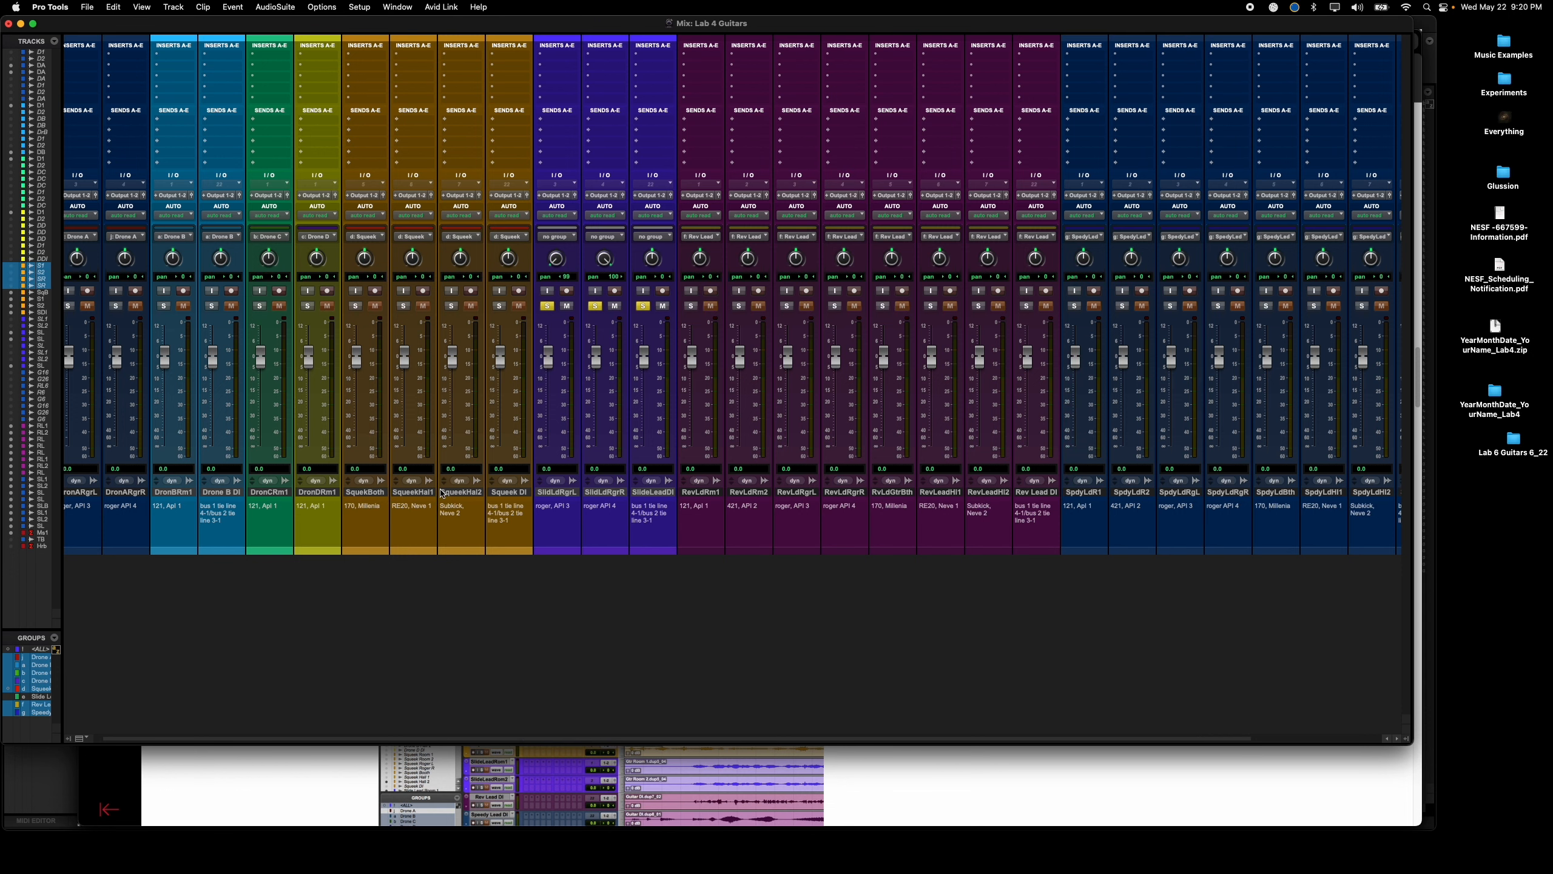
left_click(413, 493)
left_click(510, 493, "shift")
right_click(514, 492)
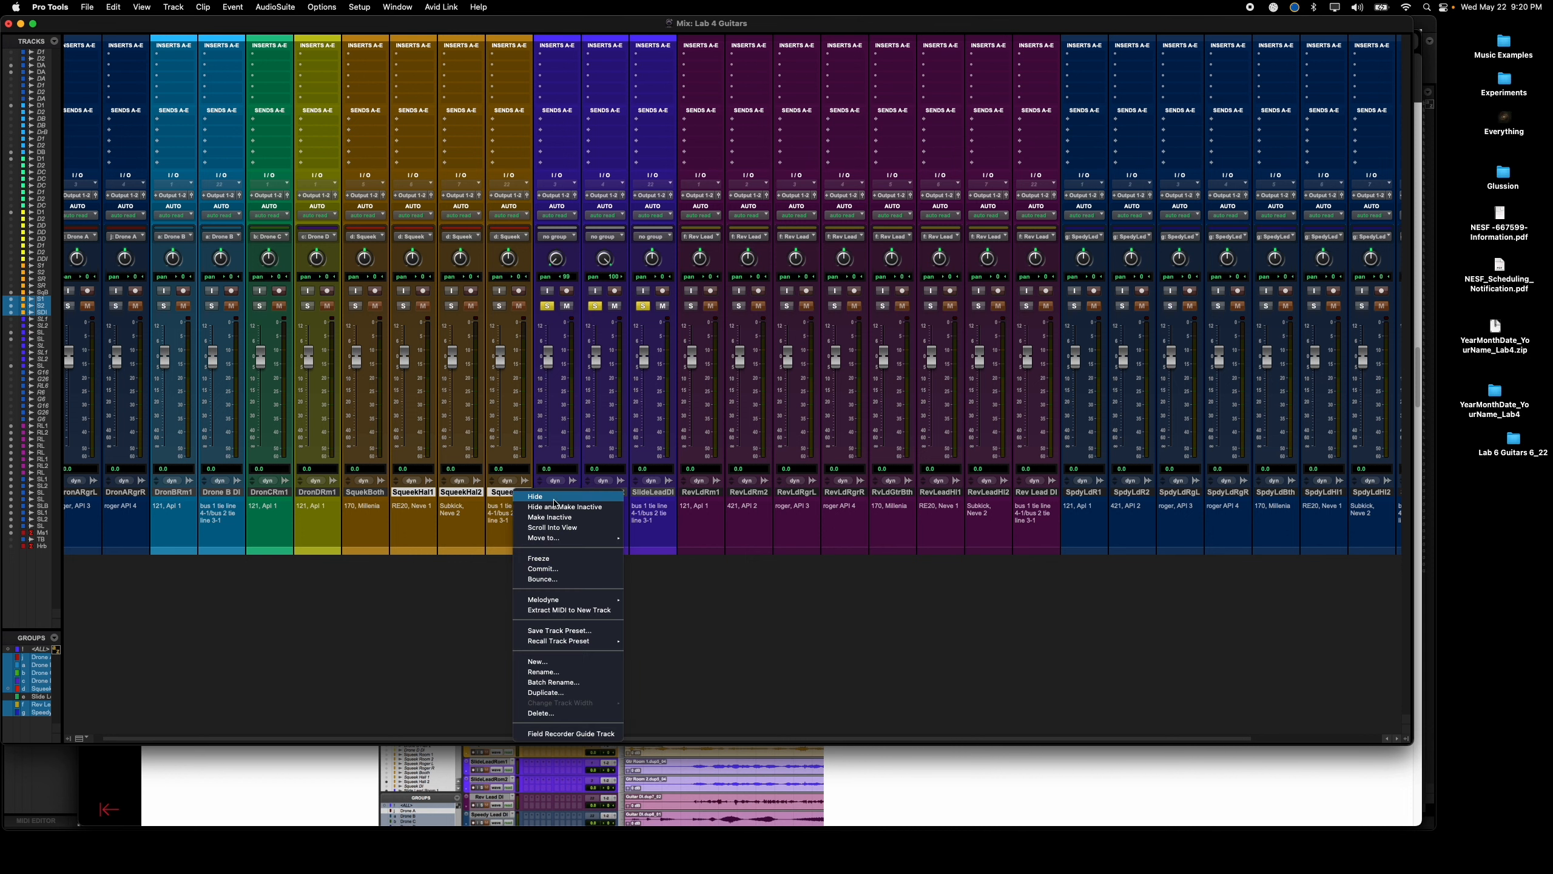
left_click(554, 507)
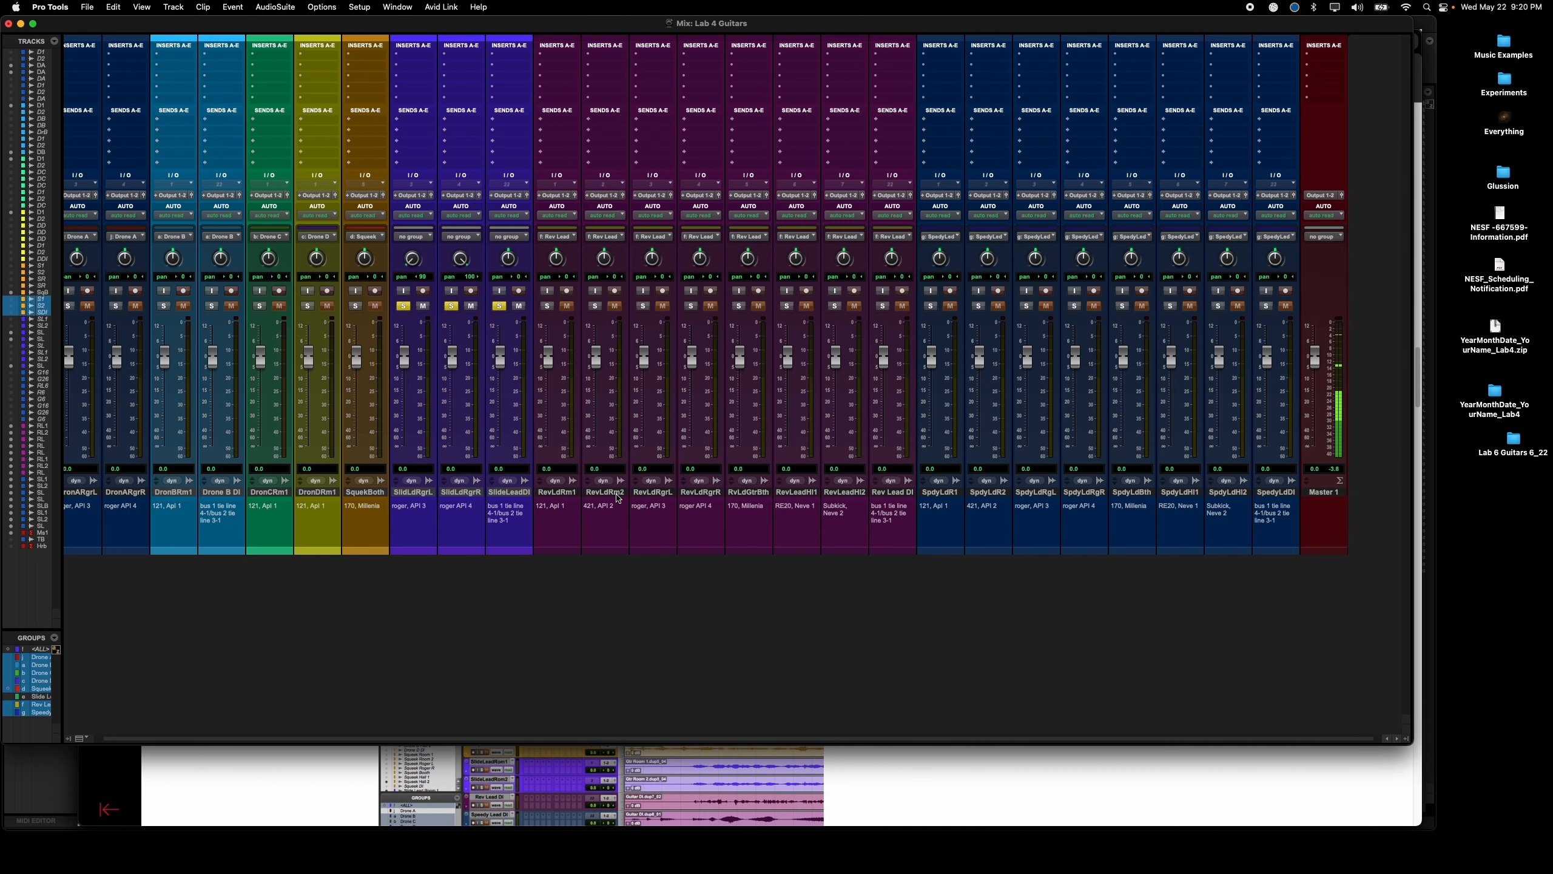
Step: Hide and make inactive all Rev Lead tracks except Roger L and Roger R
left_click(623, 497)
left_click(572, 493, "shift")
right_click(570, 495)
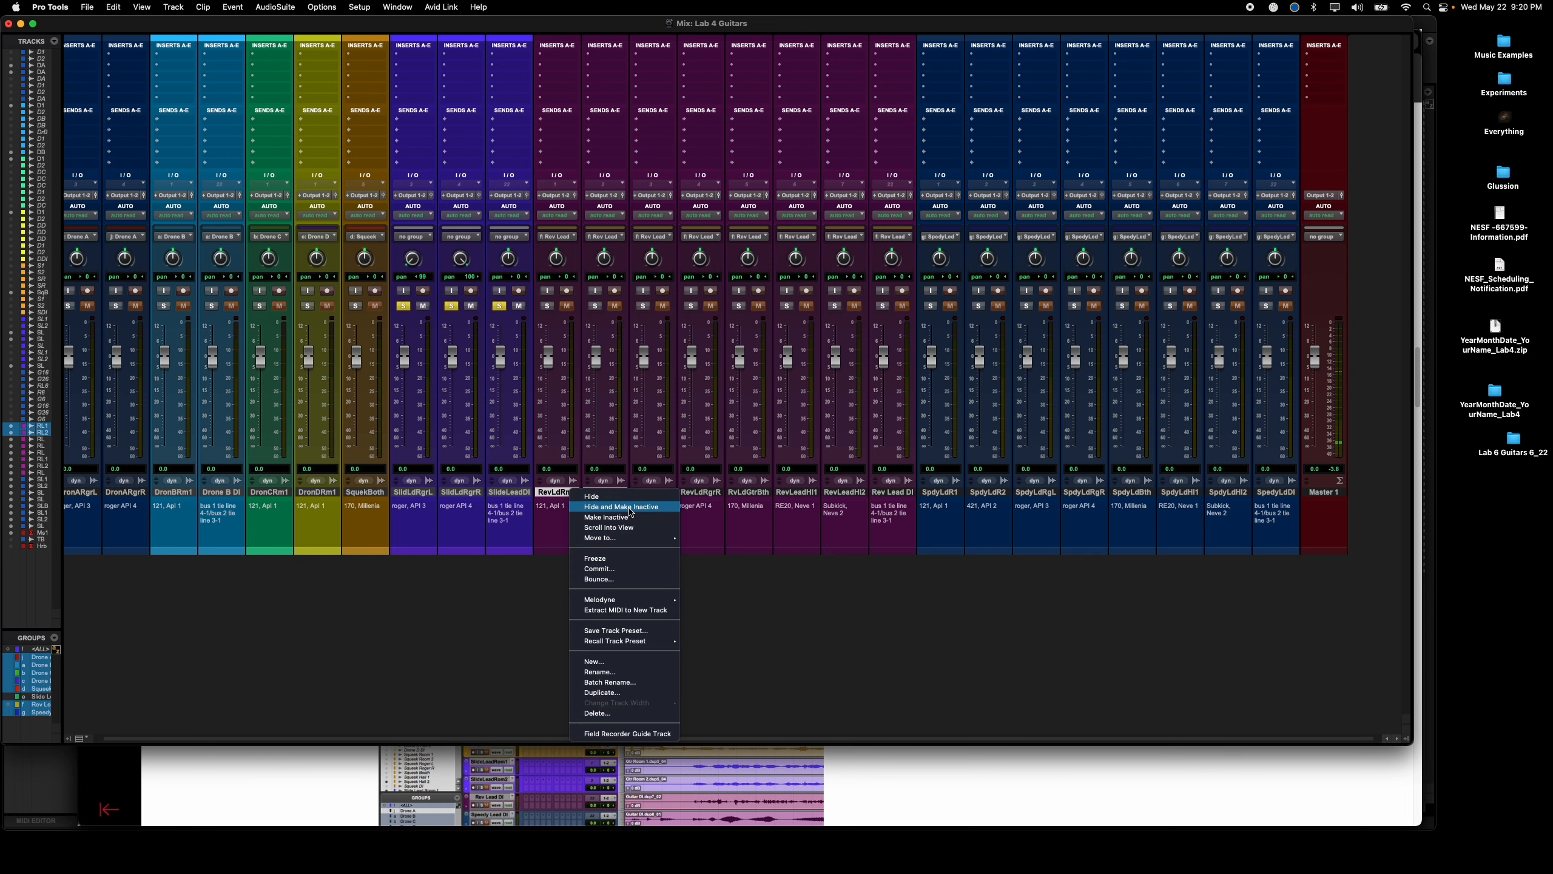
left_click(629, 508)
left_click(662, 492)
left_click(796, 493, "shift")
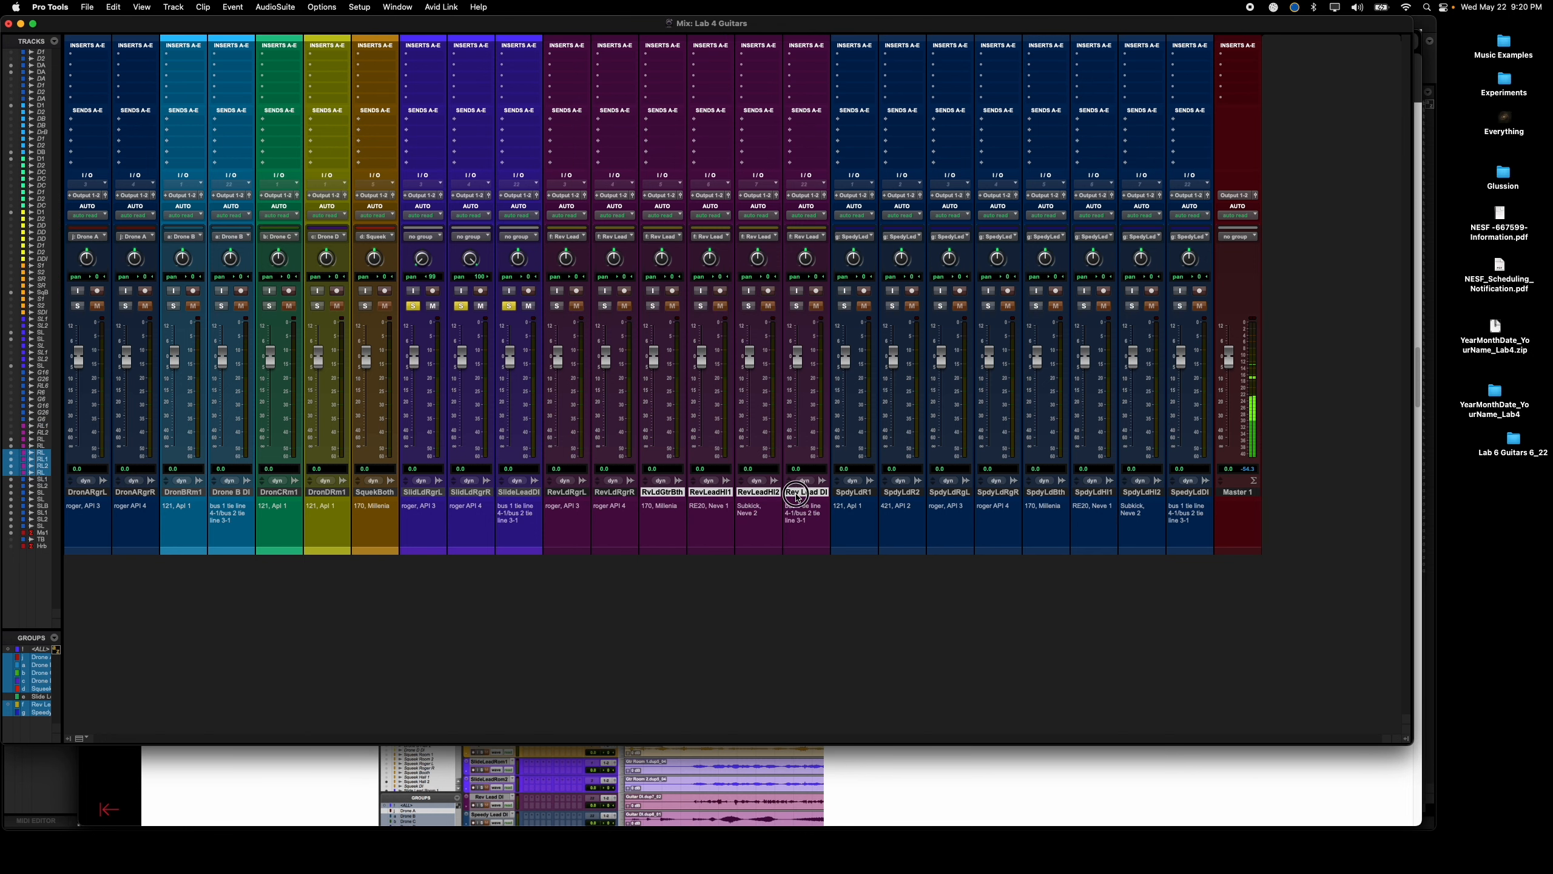
right_click(797, 495)
left_click(827, 508)
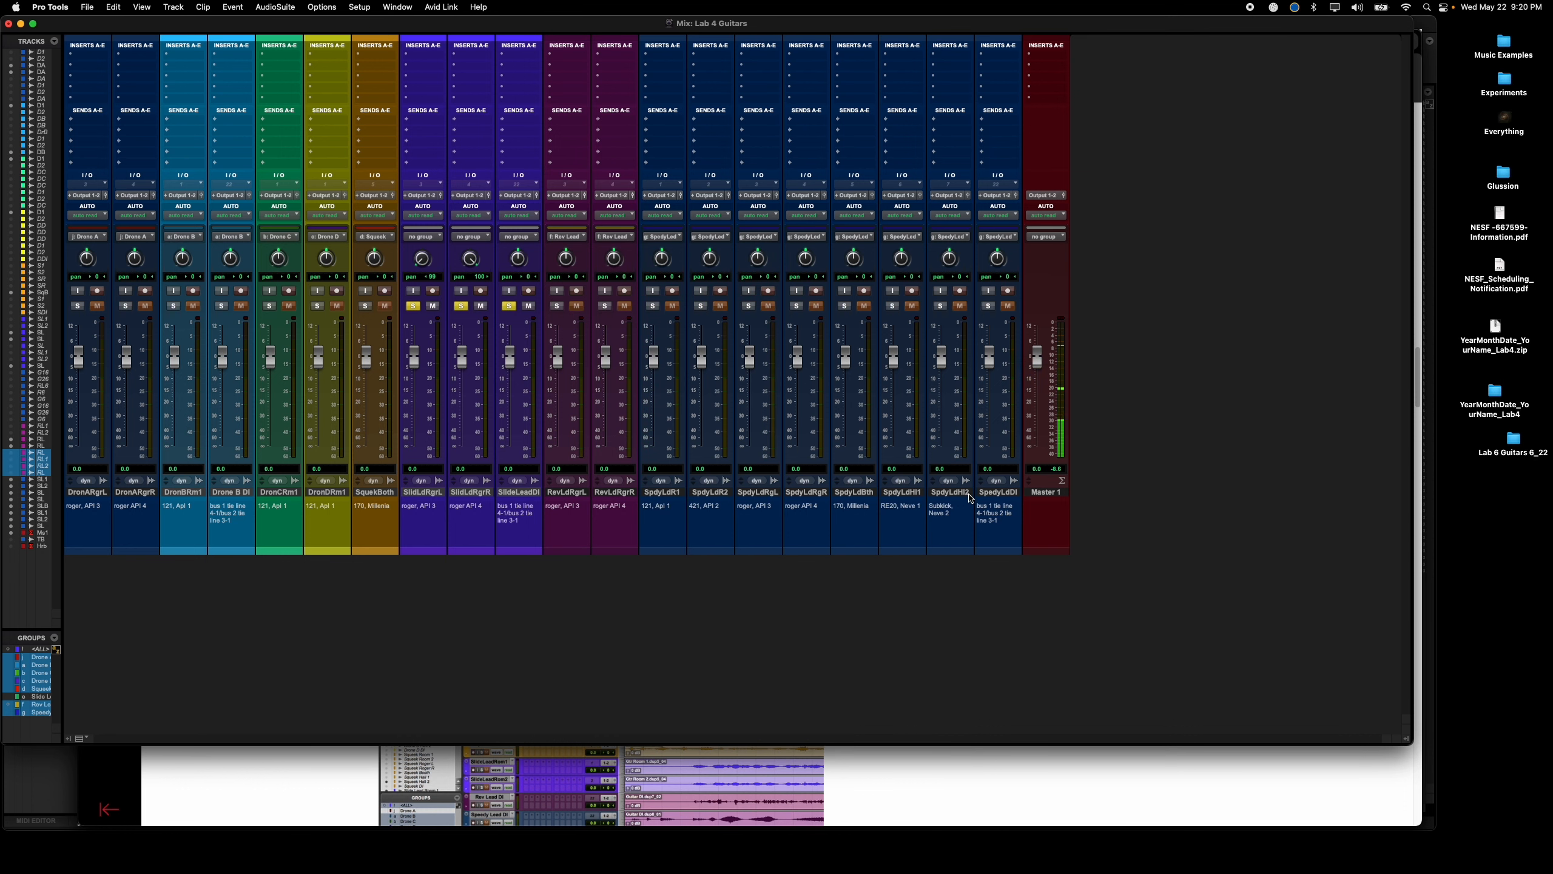
Step: Hide and make inactive all Speedy Lead tracks except Hall 1 and Hall 2
left_click(993, 493)
right_click(993, 494)
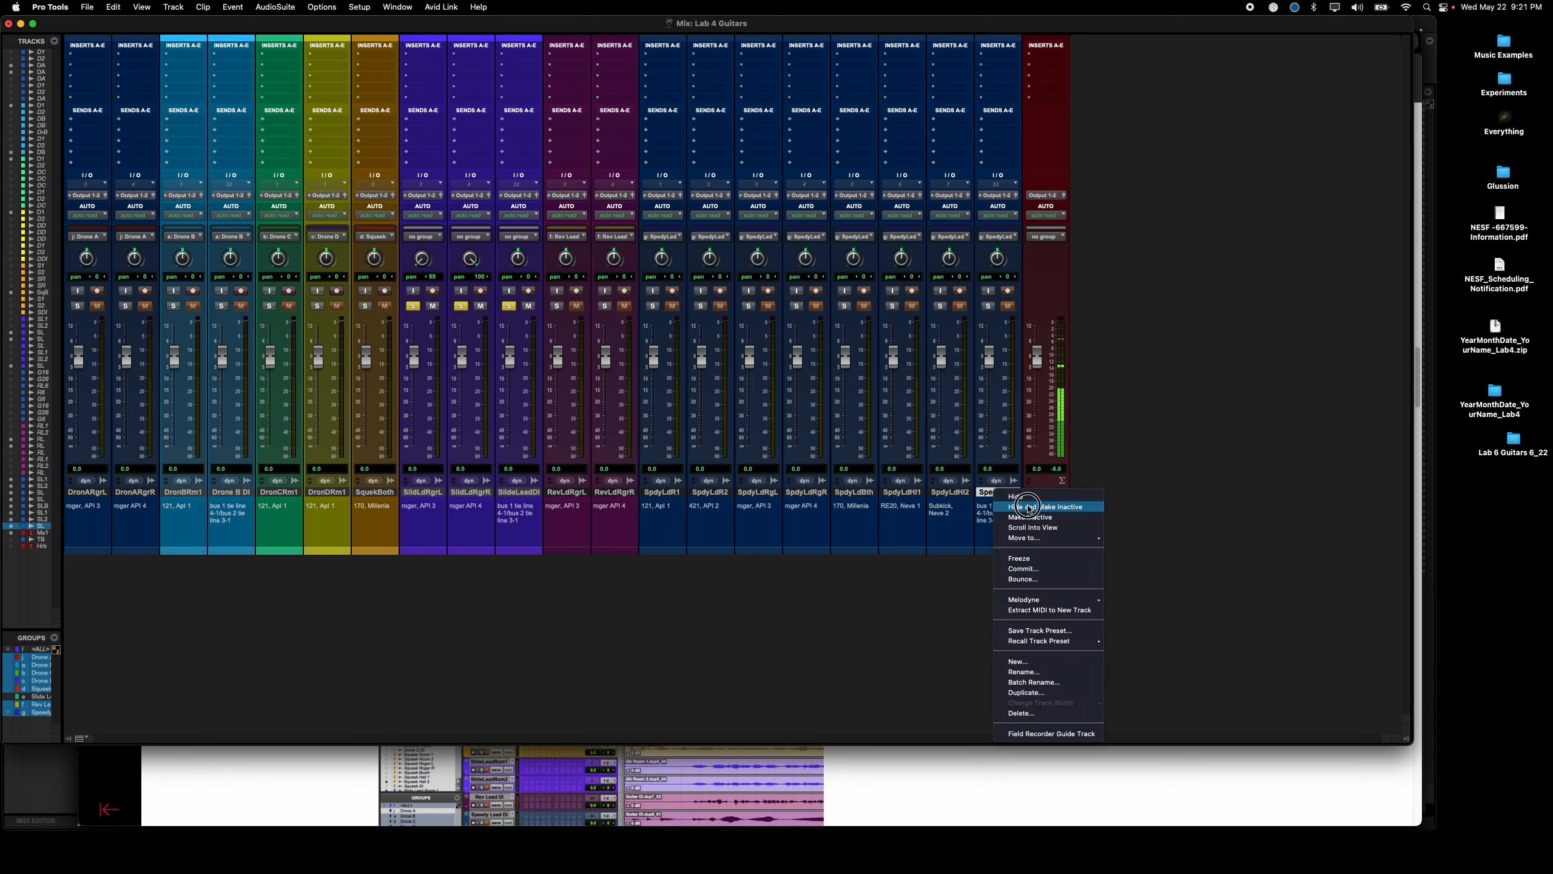
left_click(1027, 497)
left_click(854, 492)
left_click(664, 493, "shift")
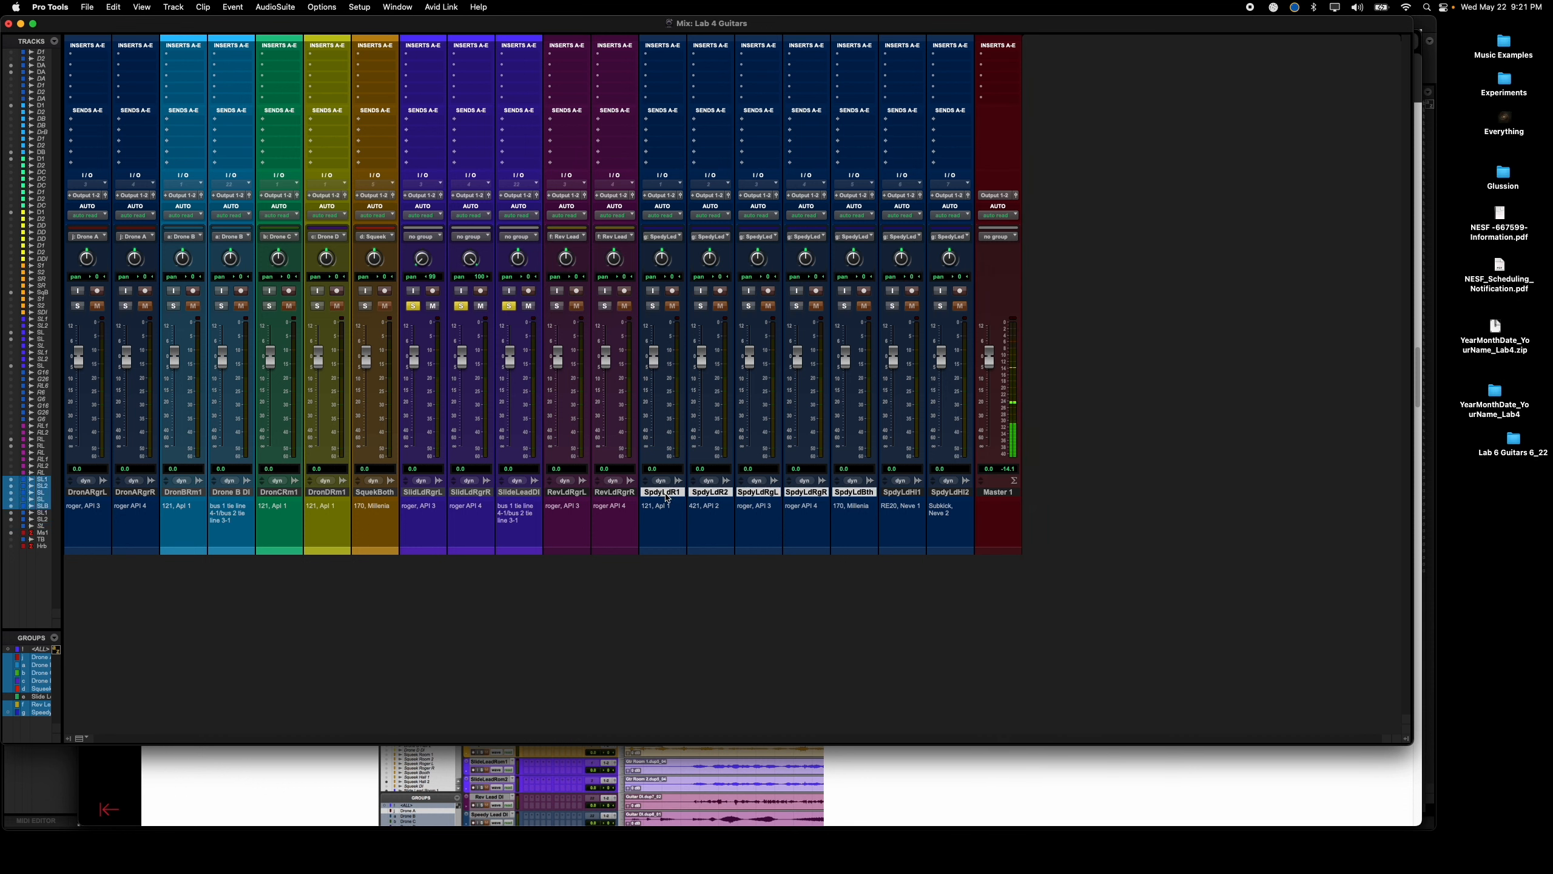
right_click(667, 497)
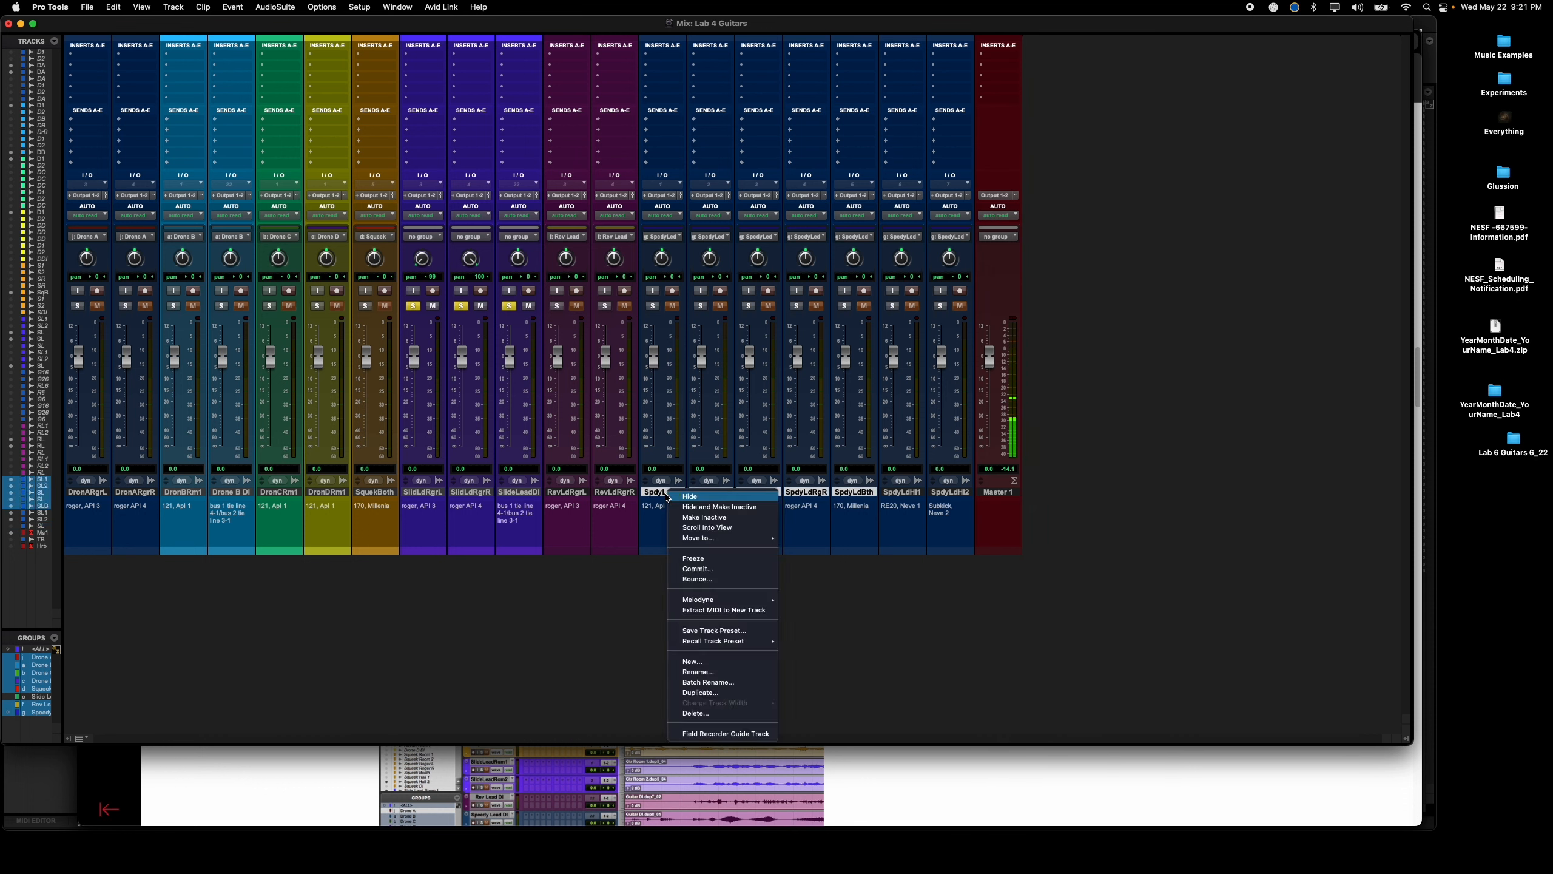
left_click(749, 507)
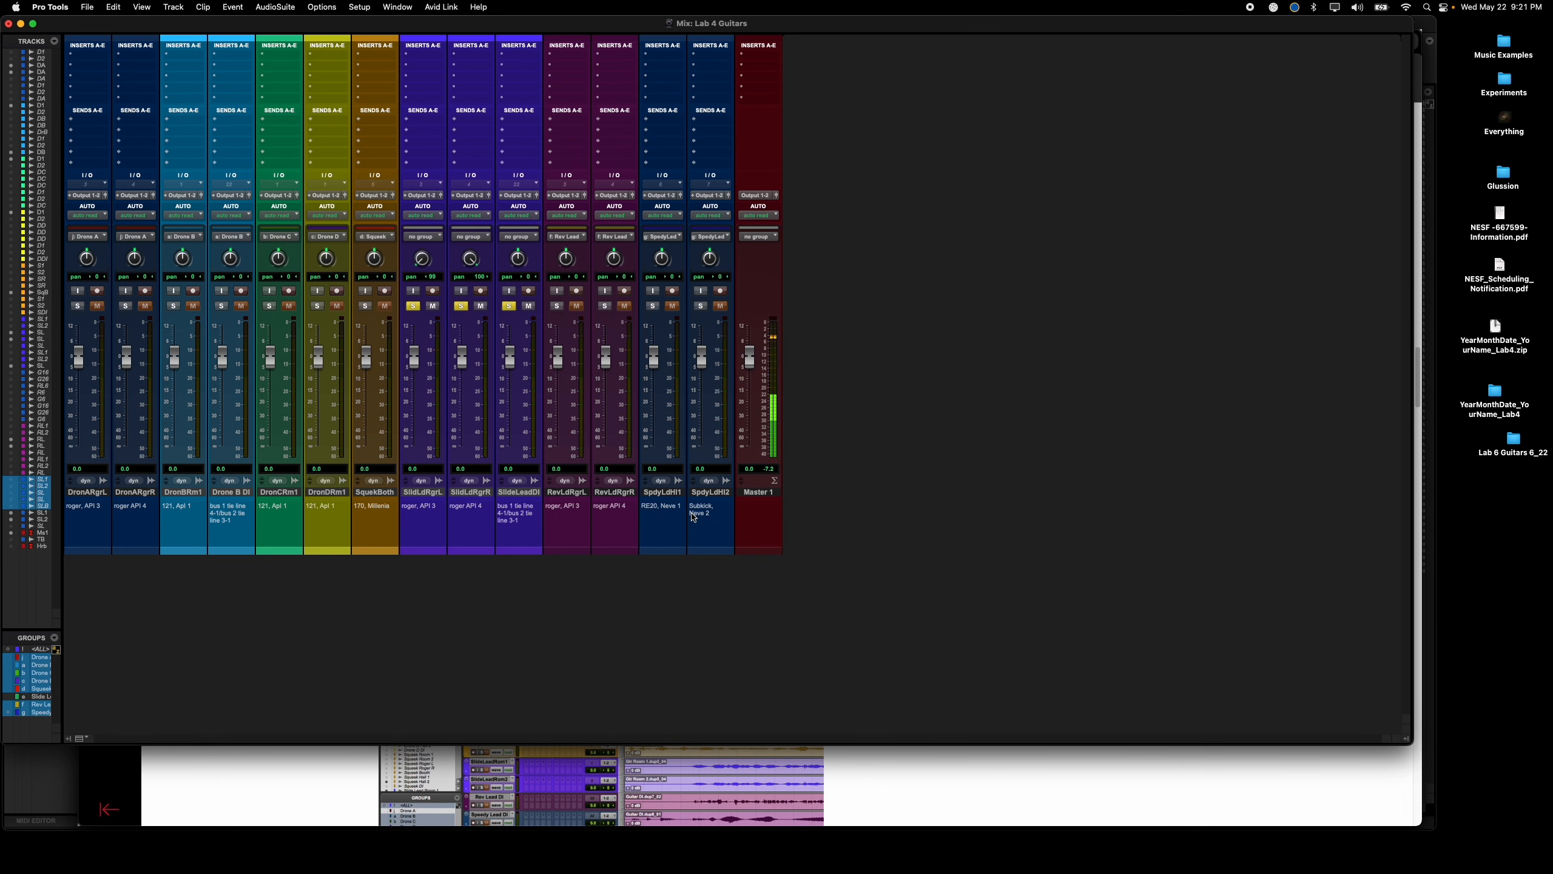
Step: Clear the solo on all three Slide Lead tracks and bring up the Edit window
left_click(509, 306, "alt")
key("super+equal")
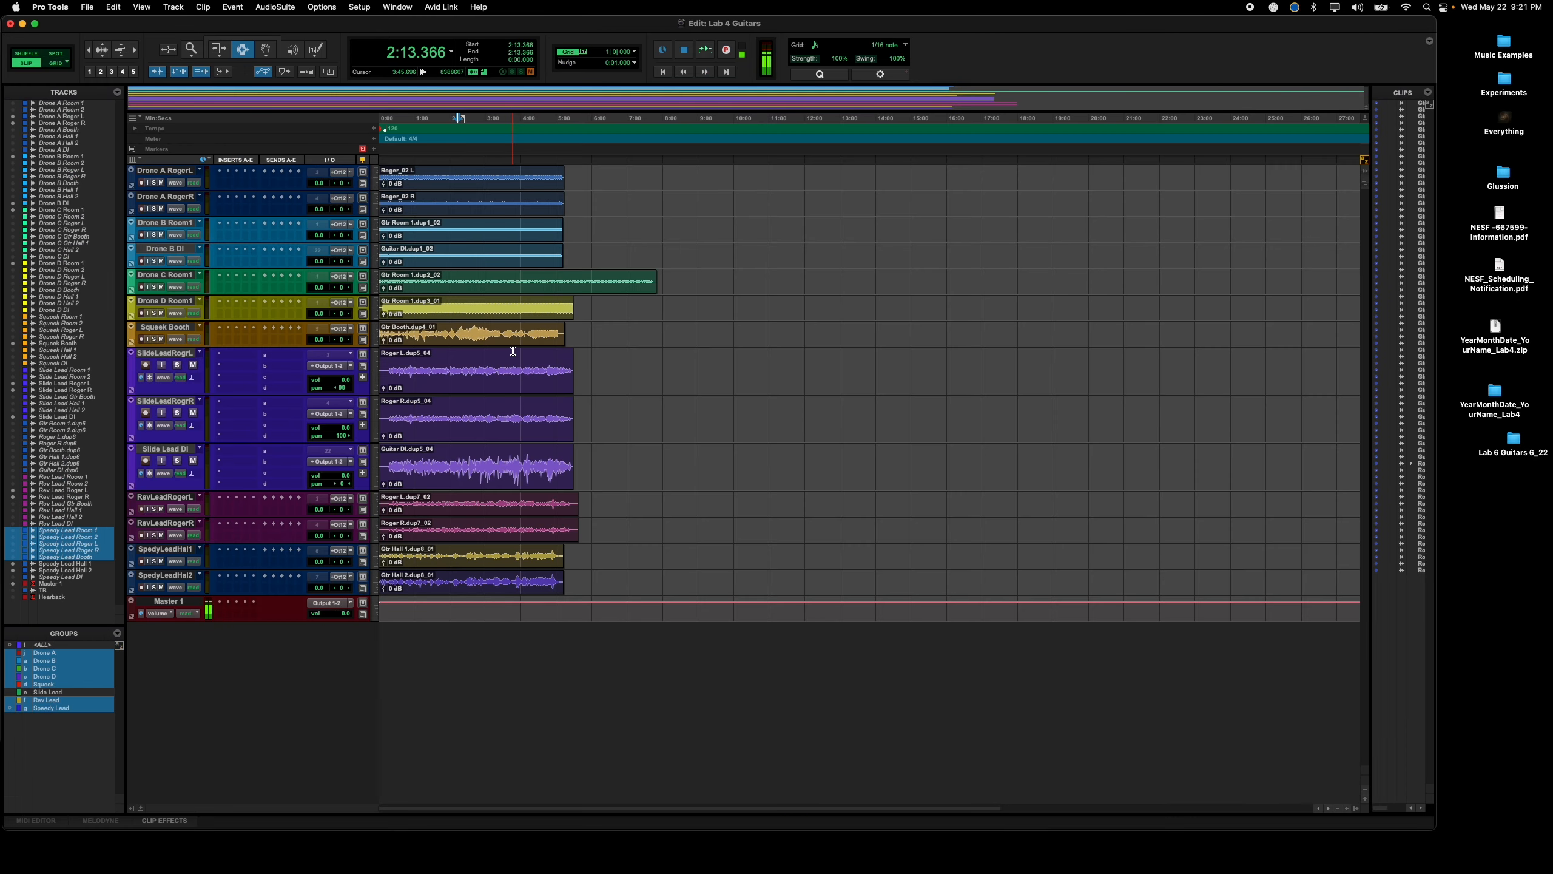
Step: In the Mix window, pan Drone A Roger L 100 left and Drone A Roger R 100 right
key("super+equal")
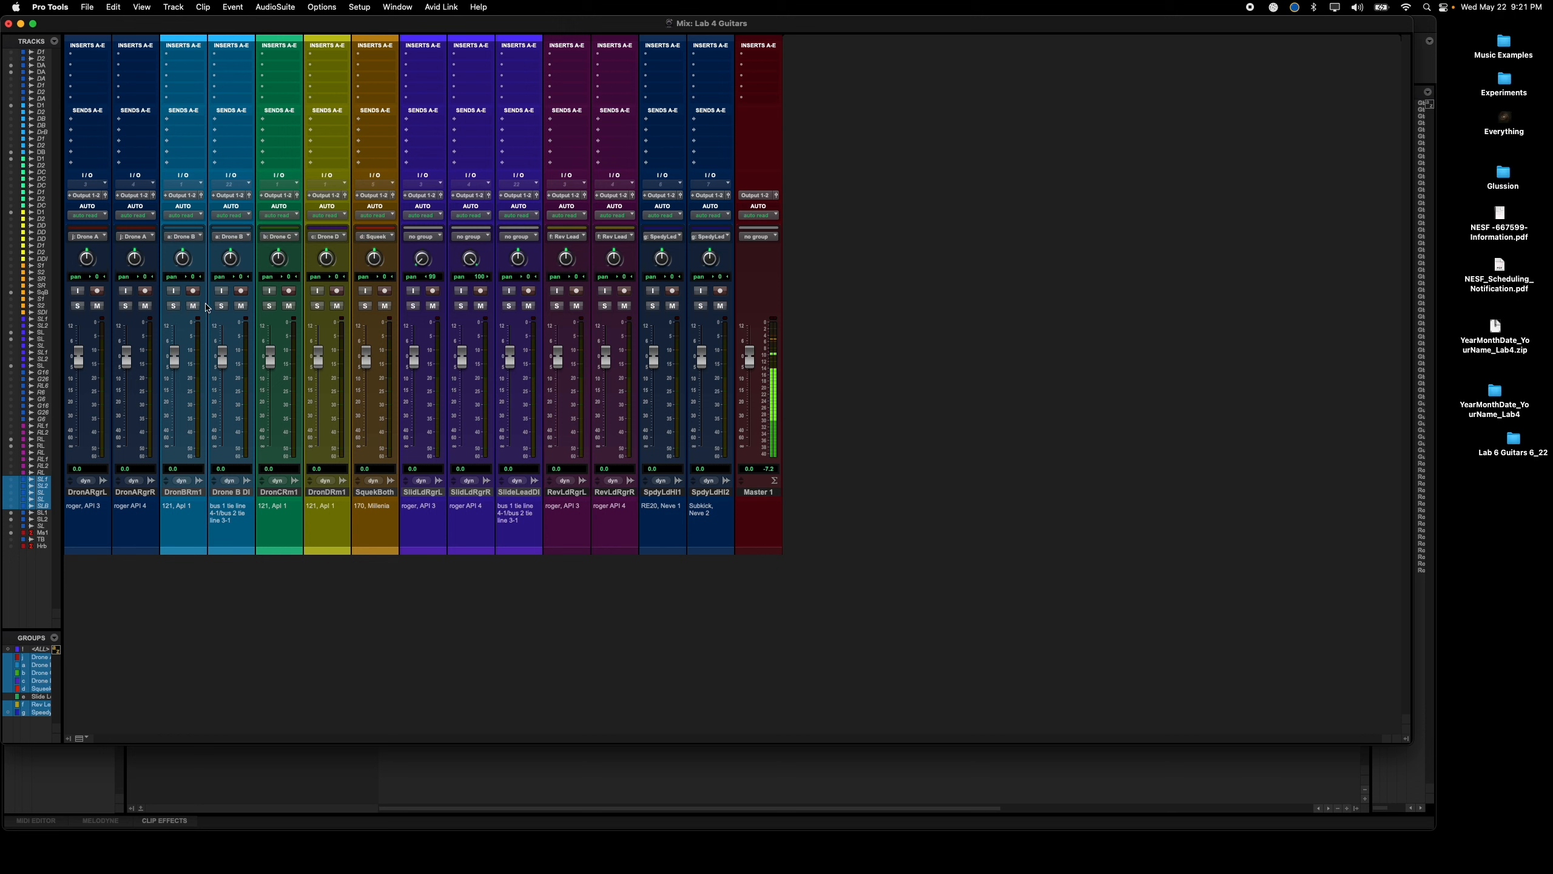
left_click_drag(85, 262, 69, 322)
left_click_drag(135, 262, 131, 174)
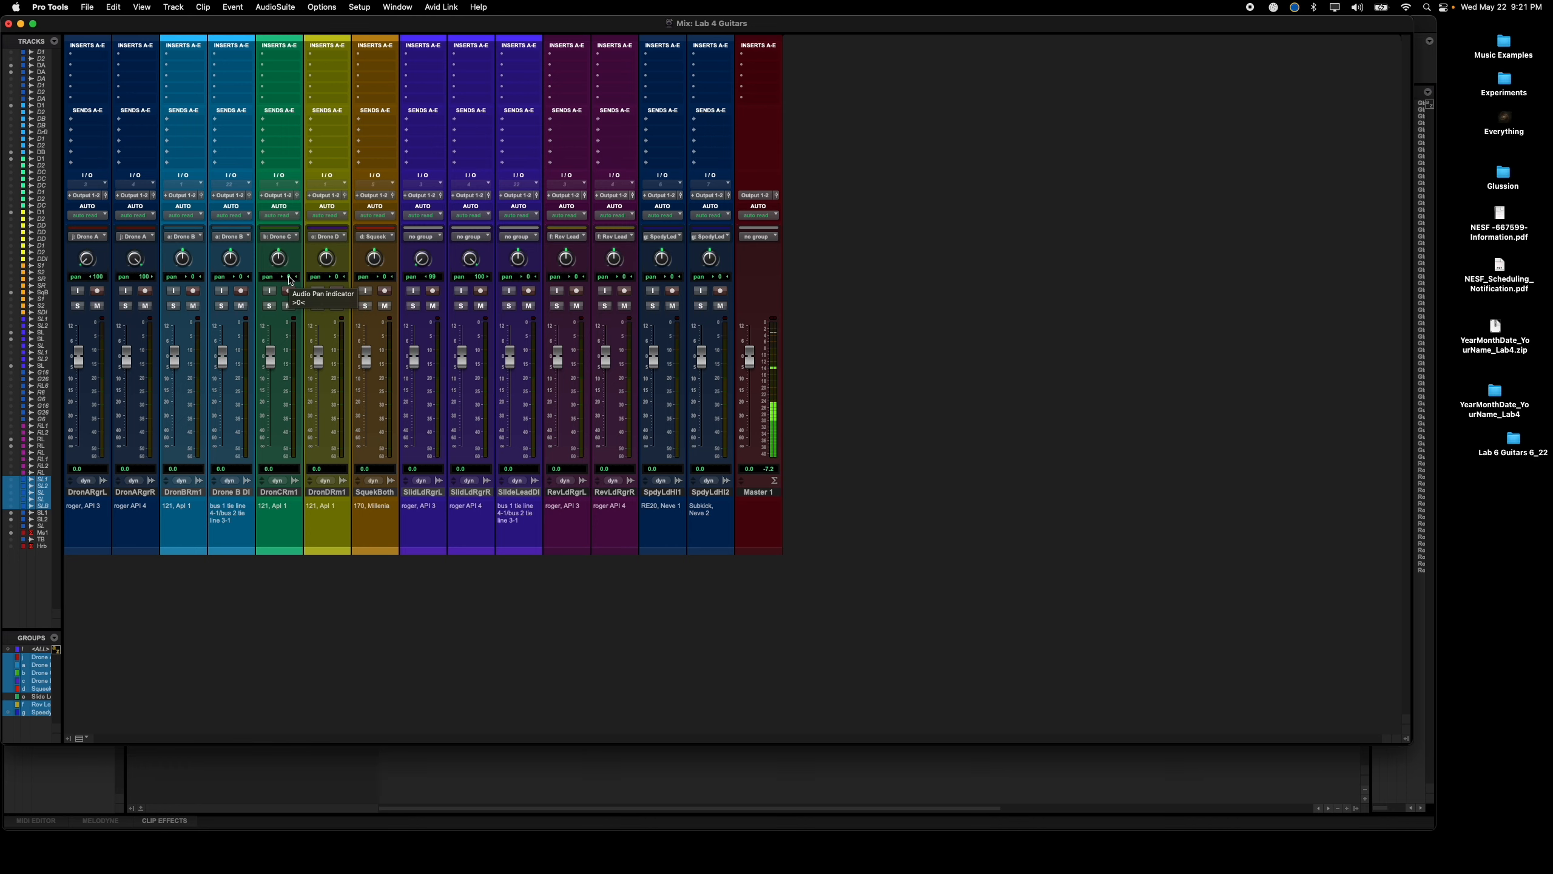
Step: In the Edit window, reduce the height of the Slide Lead tracks and start playback of the remaining tracks
key("super+equal")
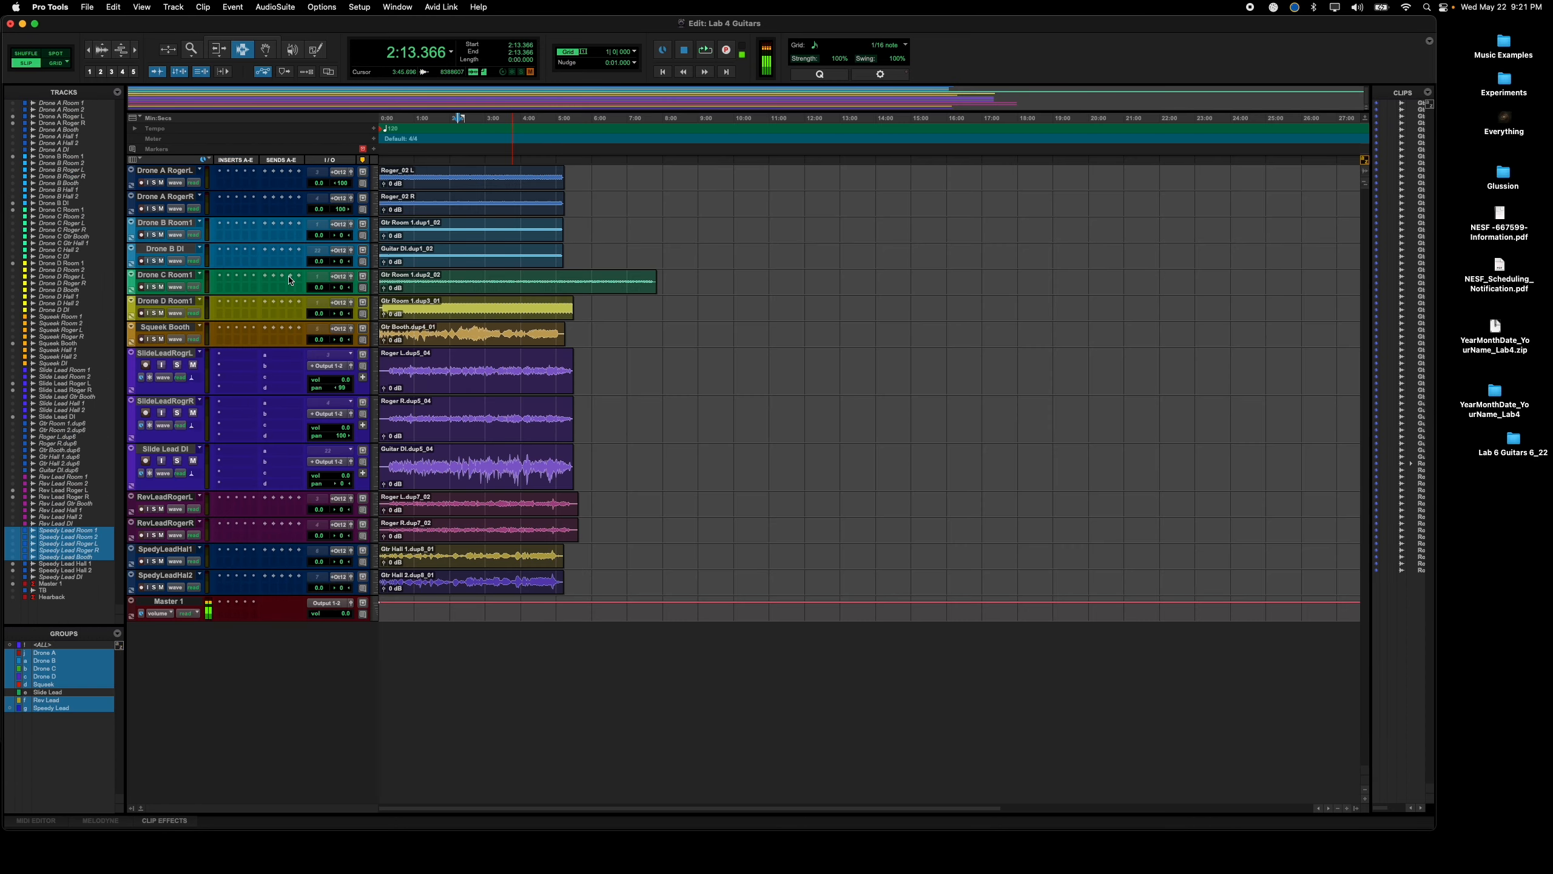
left_click_drag(188, 394, 174, 447)
key("space")
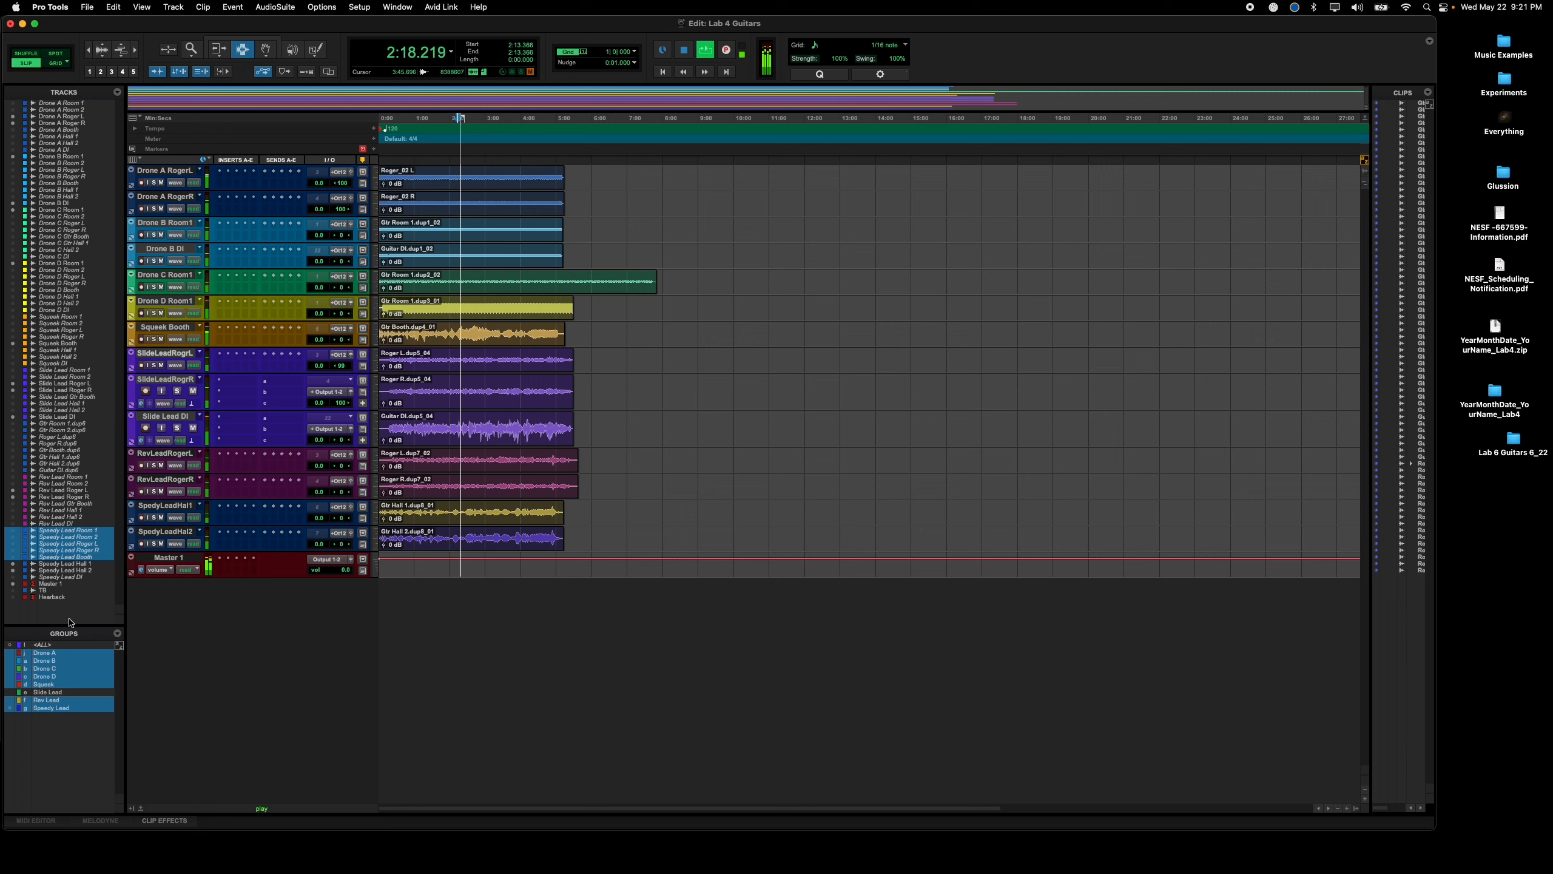
Step: Deactivate the Drone A, Drone B, Drone C, Drone D, Squeek, Rev Lead and Speedy Lead groups
left_click(71, 653)
left_click(68, 661)
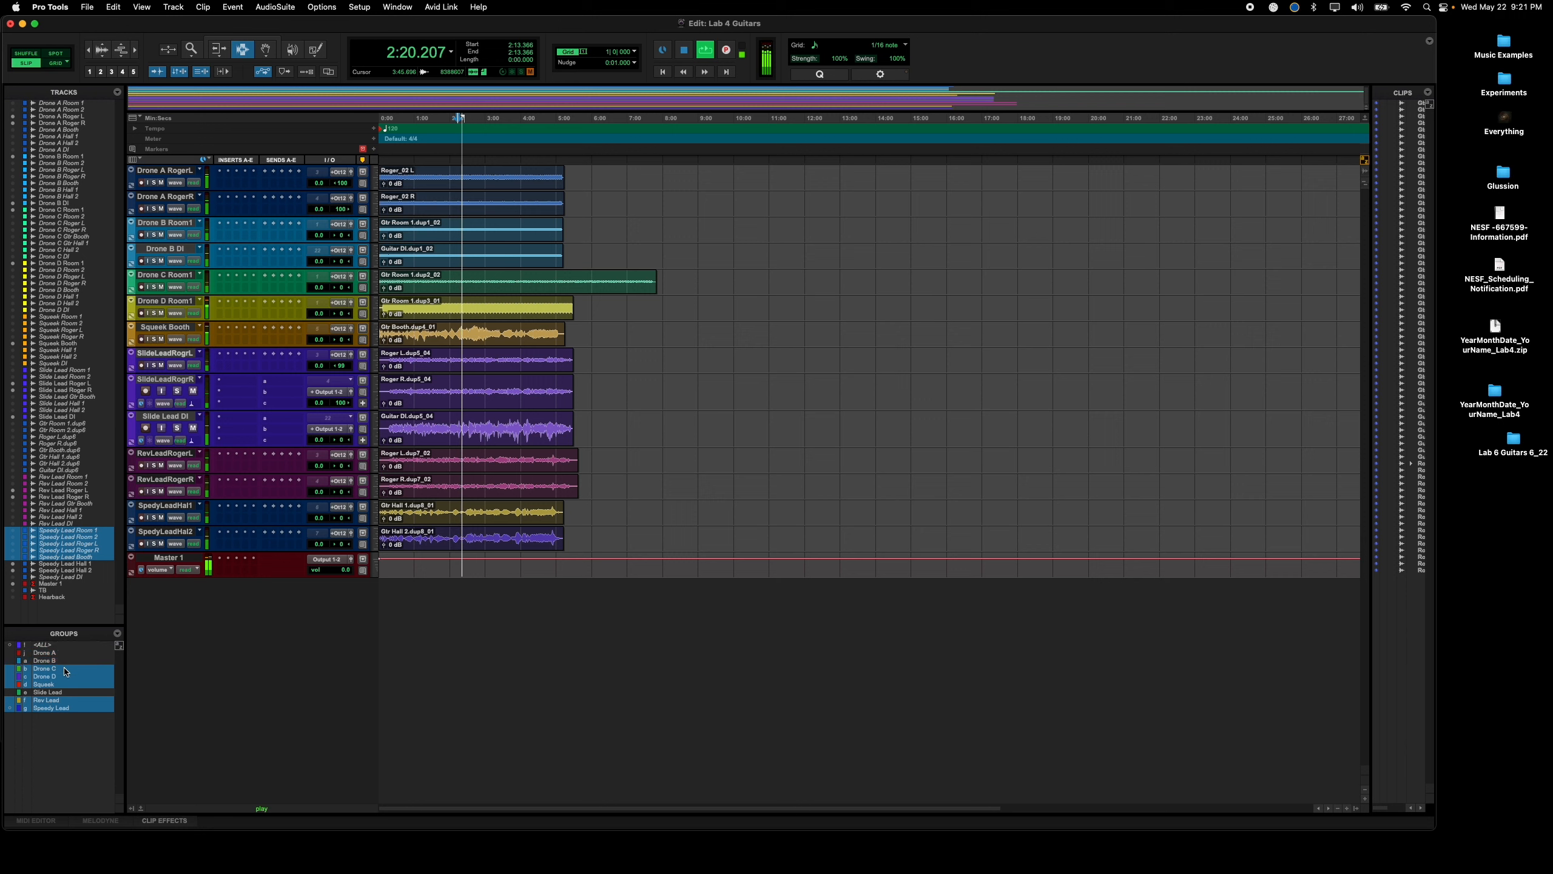
left_click(65, 669)
left_click(63, 676)
left_click(61, 684)
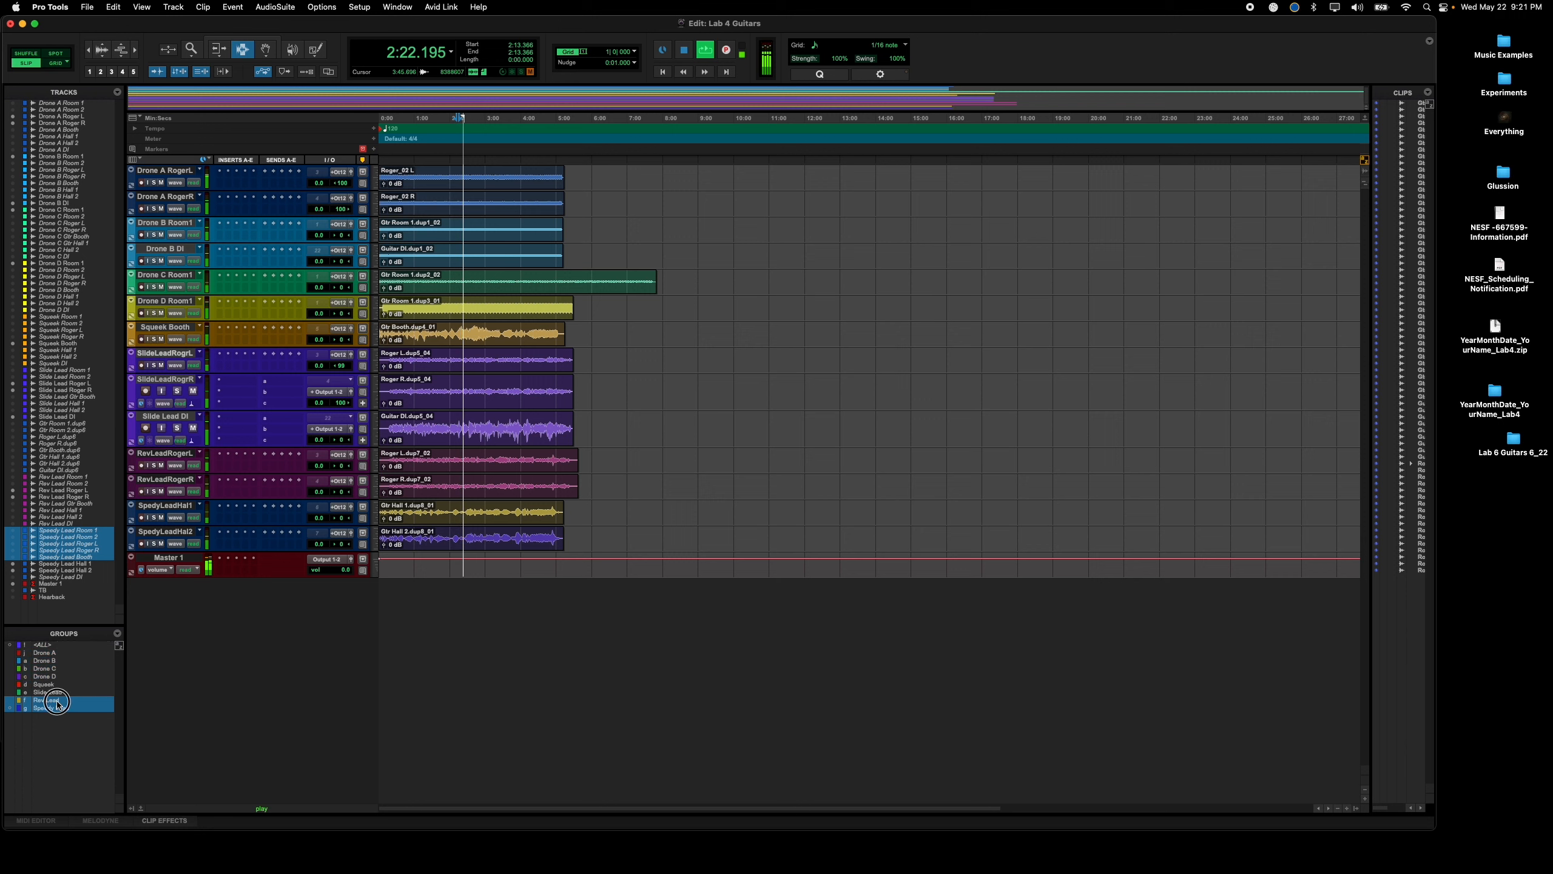
left_click(60, 700)
left_click(59, 709)
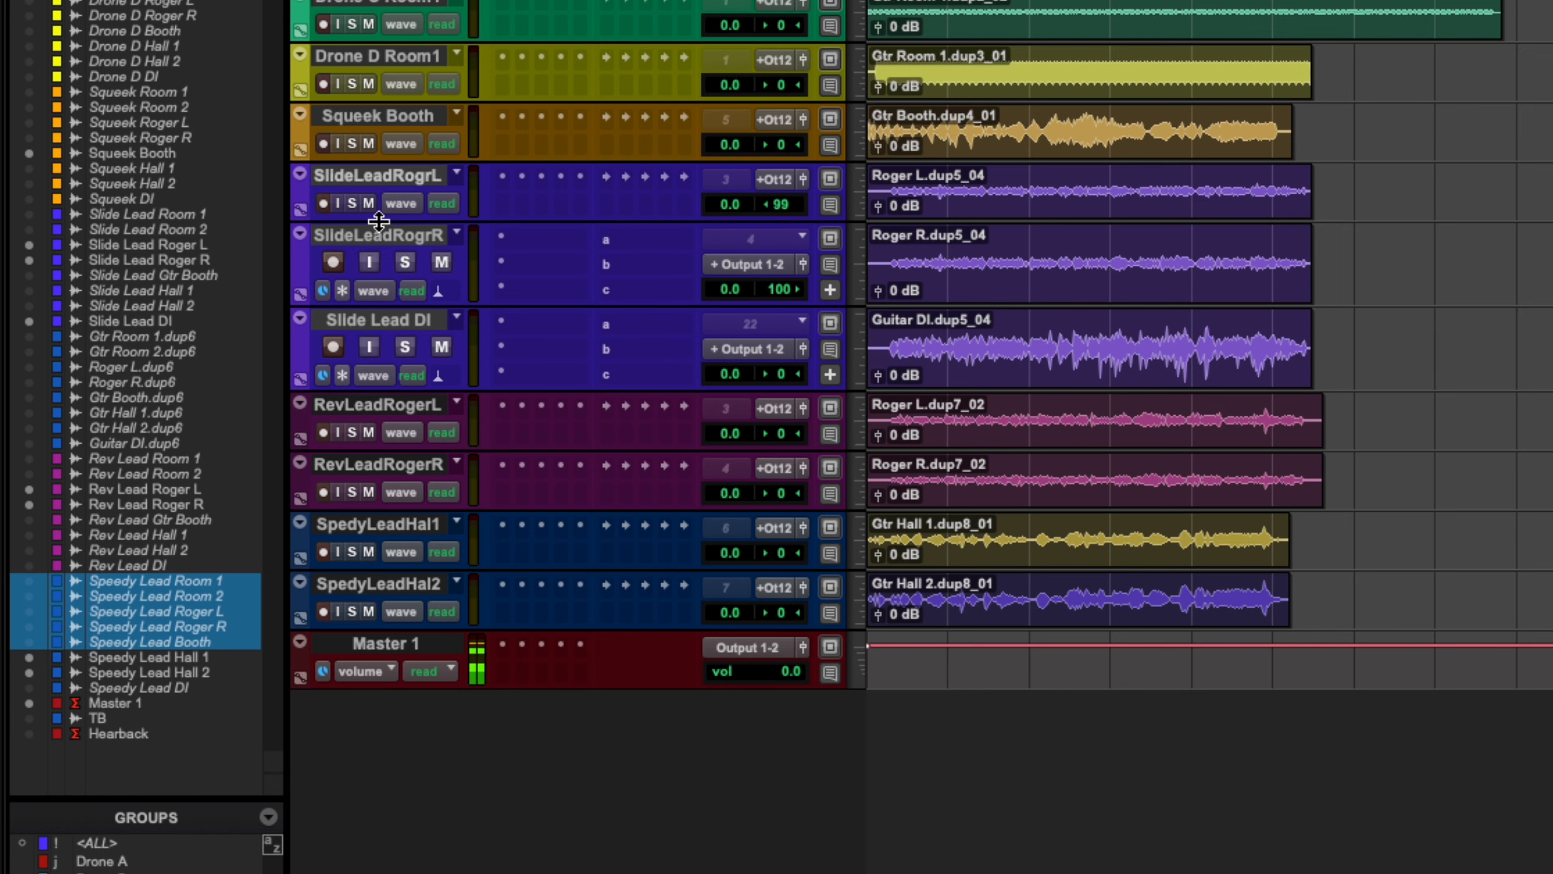
Step: Shrink the Slide Lead Roger R and Slide Lead DI tracks to the same height as the other tracks
left_click_drag(415, 302, 418, 268)
left_click_drag(408, 364, 408, 338)
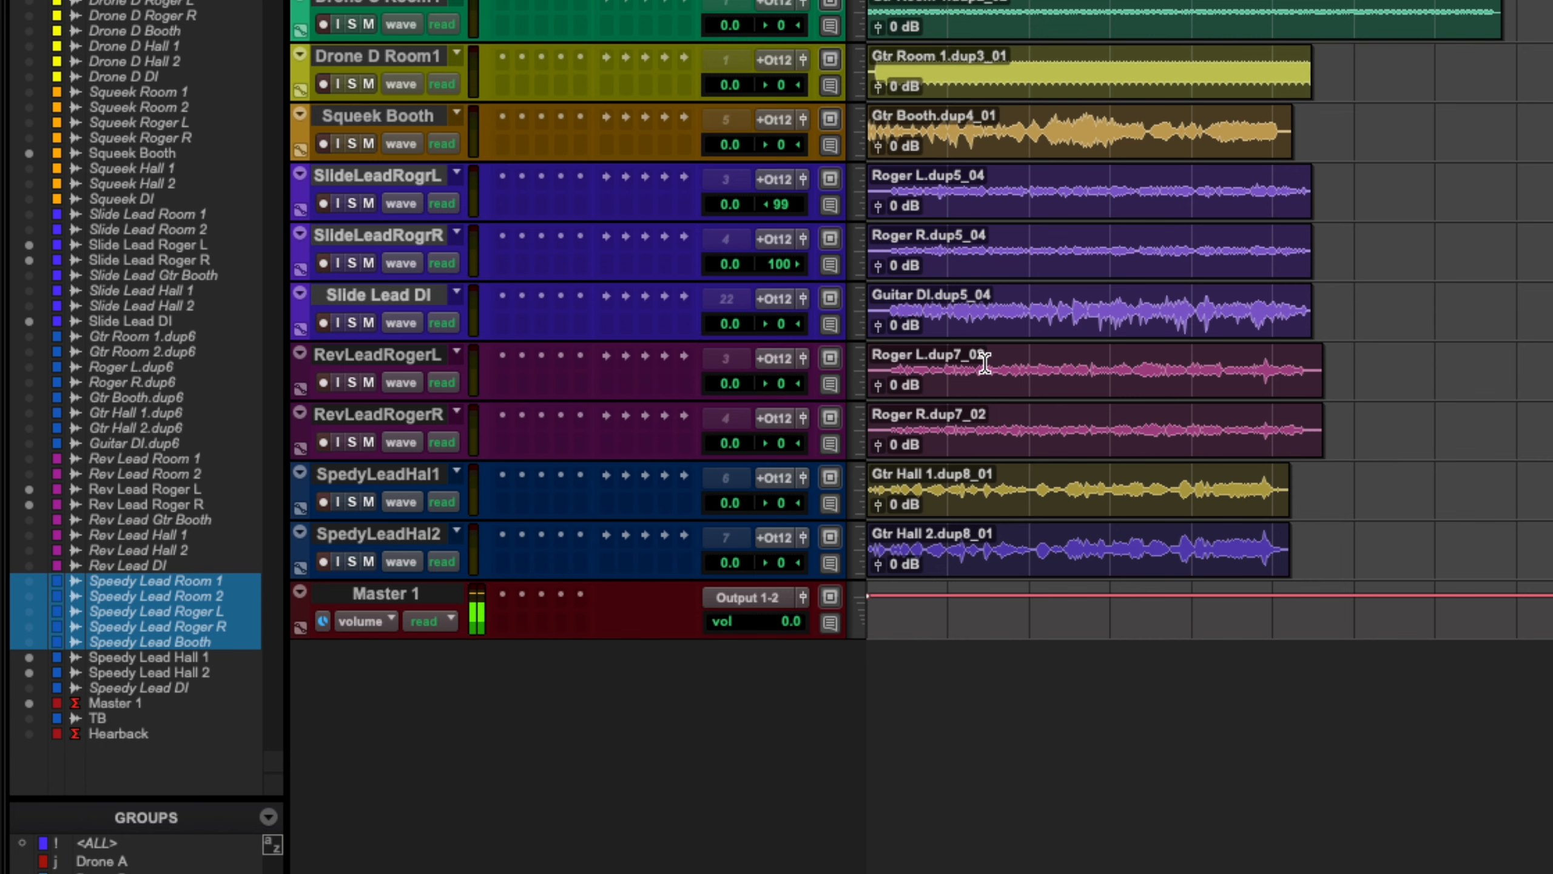
Step: Switch to the browser's lab instructions and review the remaining-tracks example and the Static Mix section
key("super+Tab")
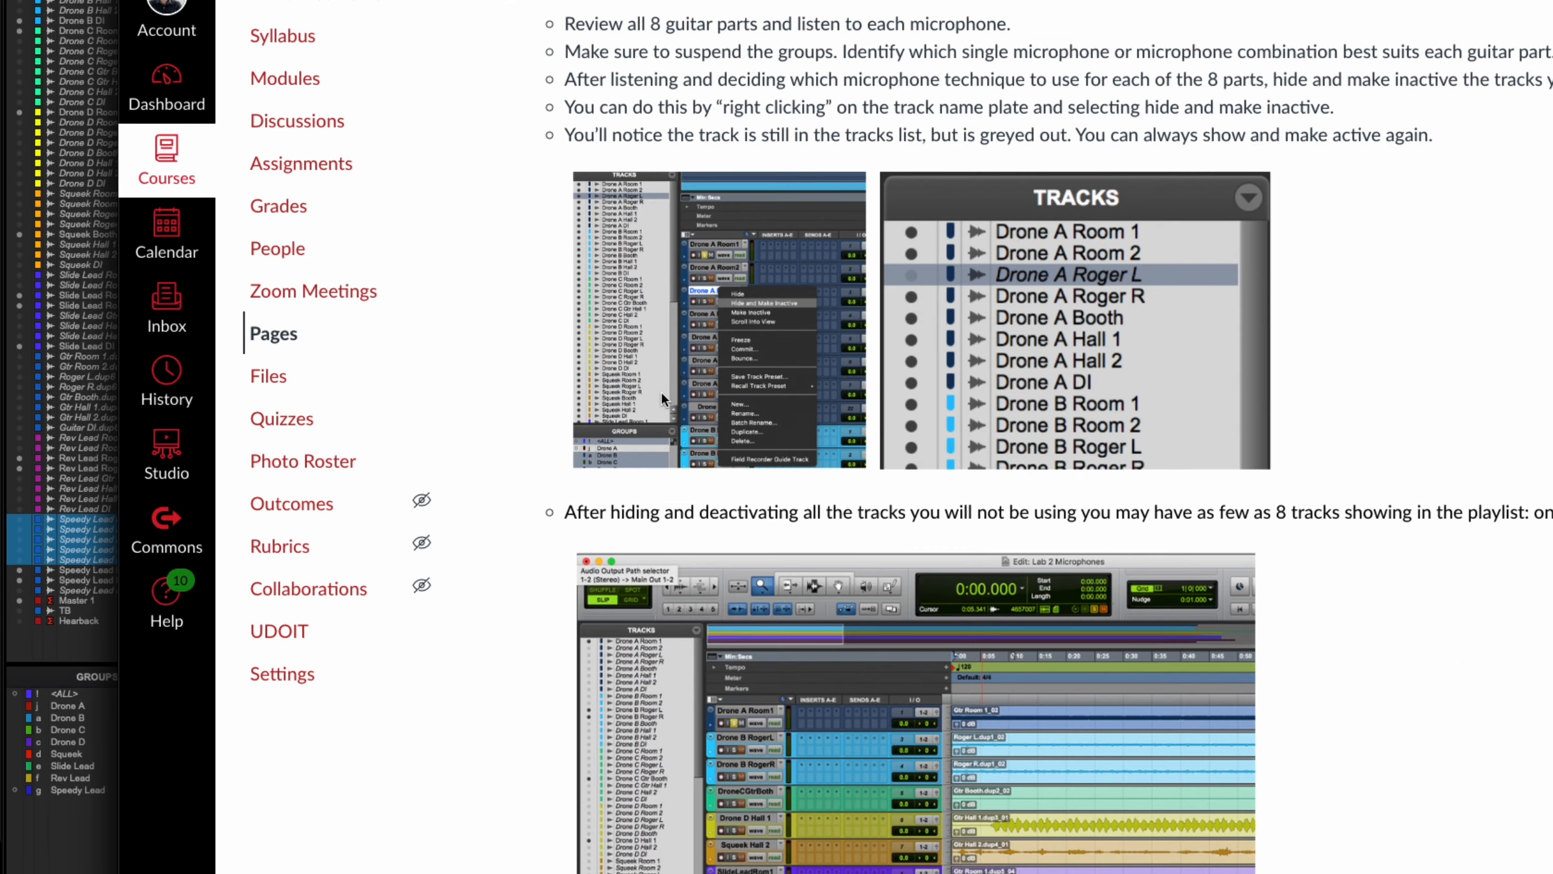
scroll(607, 404, "down", 6)
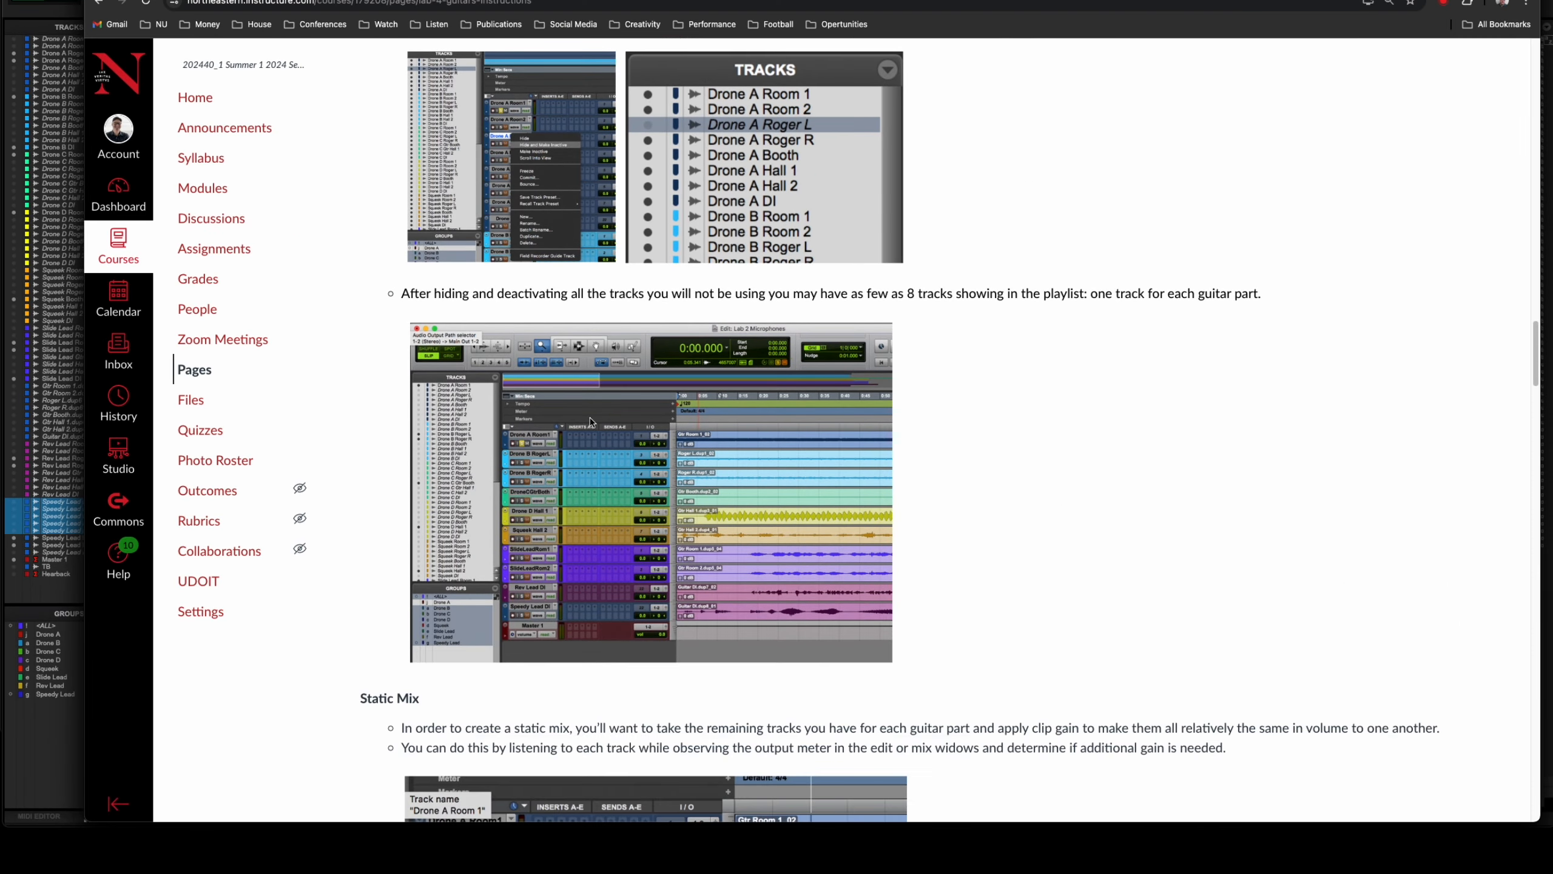
scroll(590, 421, "down", 4)
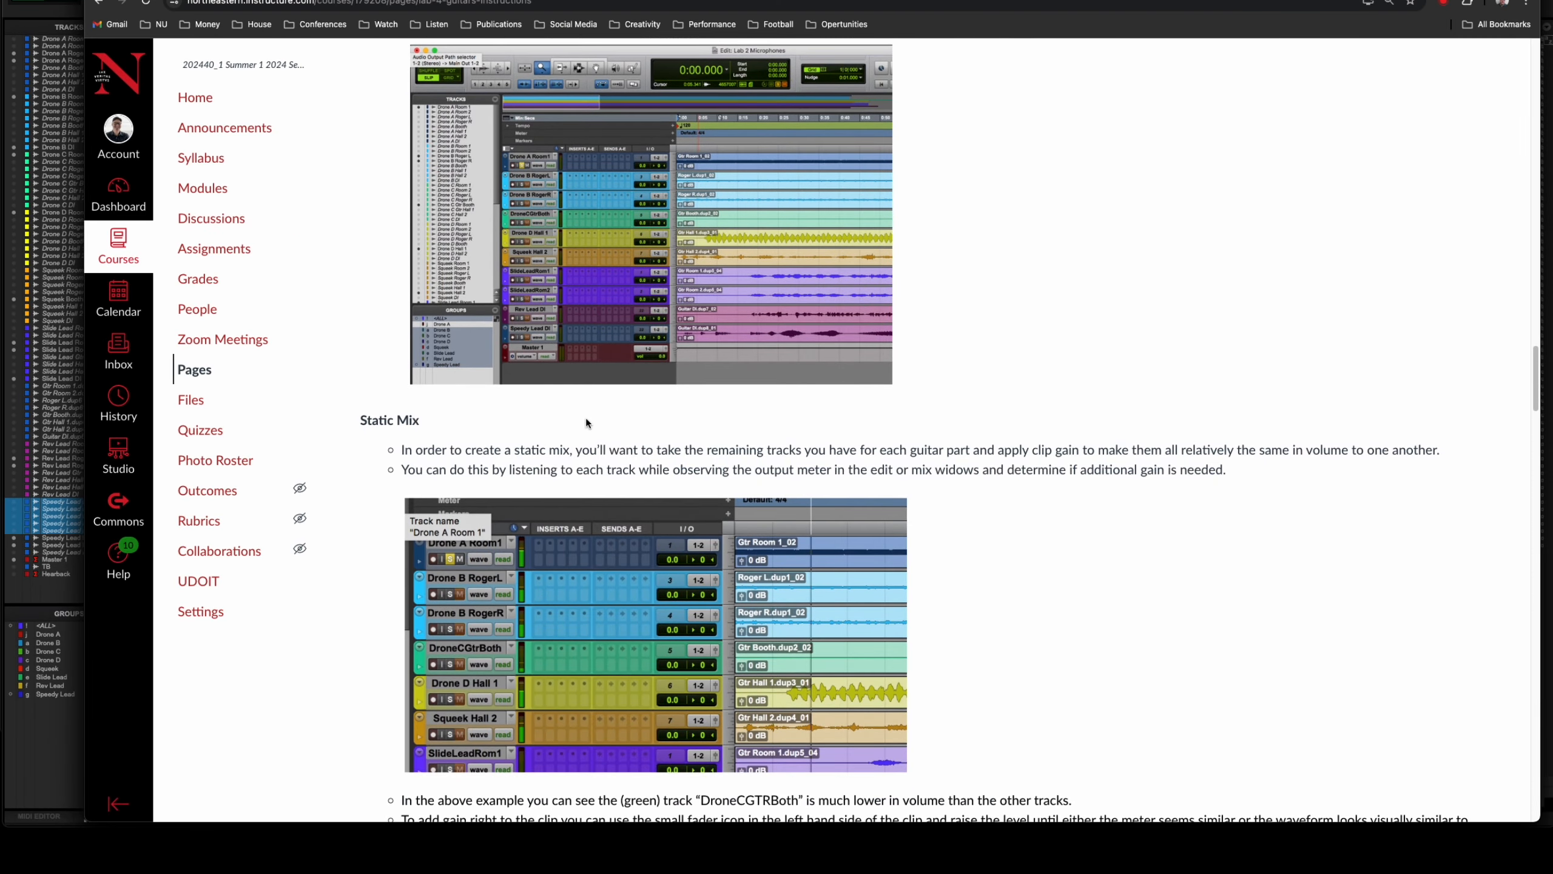
scroll(586, 421, "up", 6)
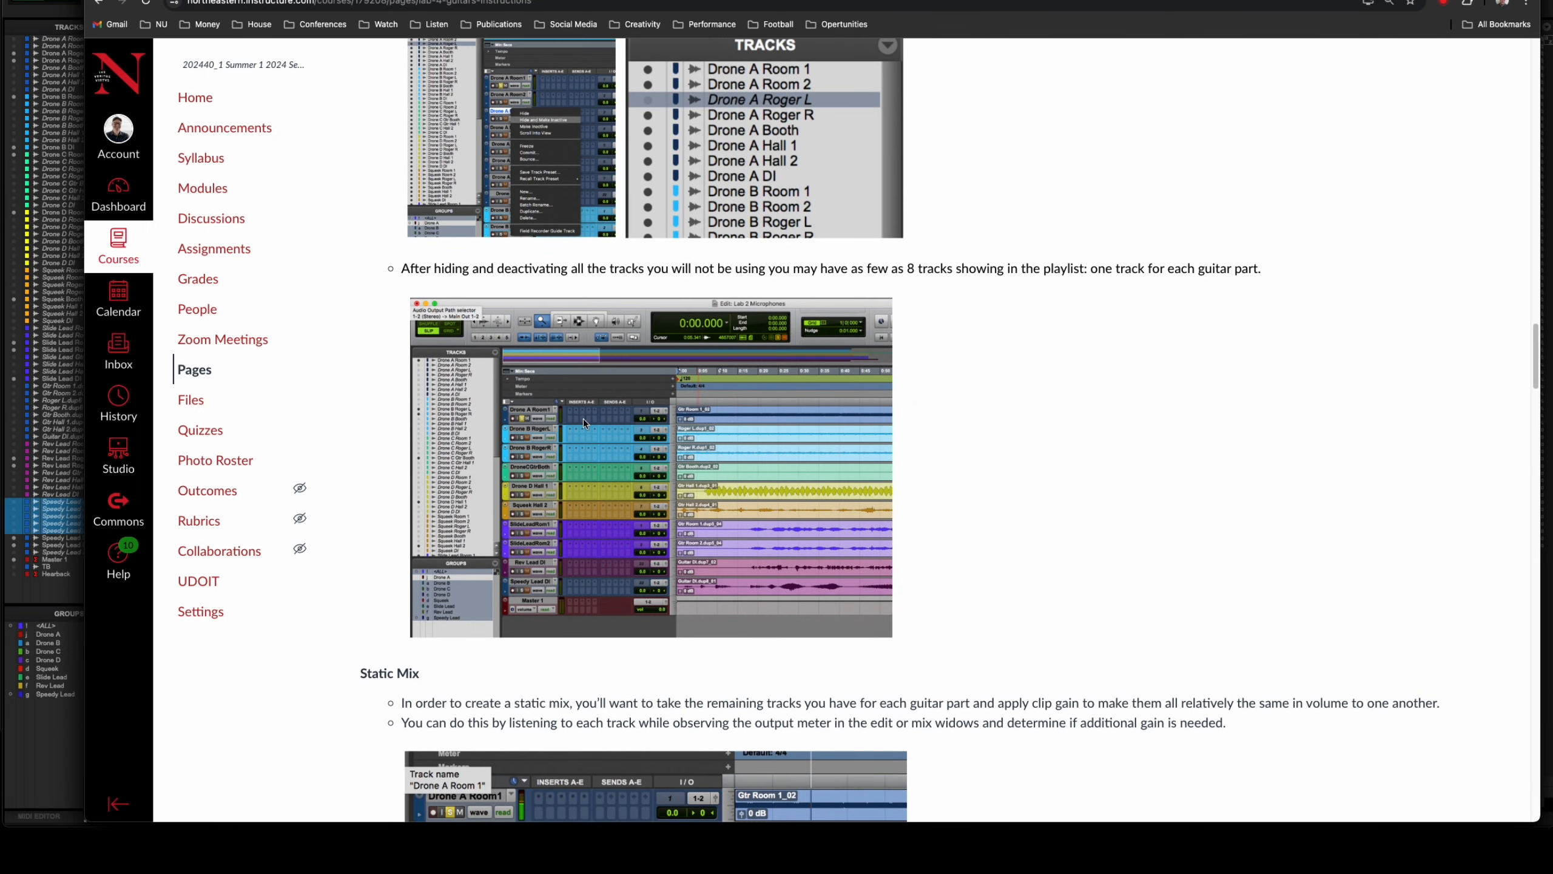
Step: Read the Static Mix instructions on matching track levels with clip gain
scroll(582, 420, "down", 10)
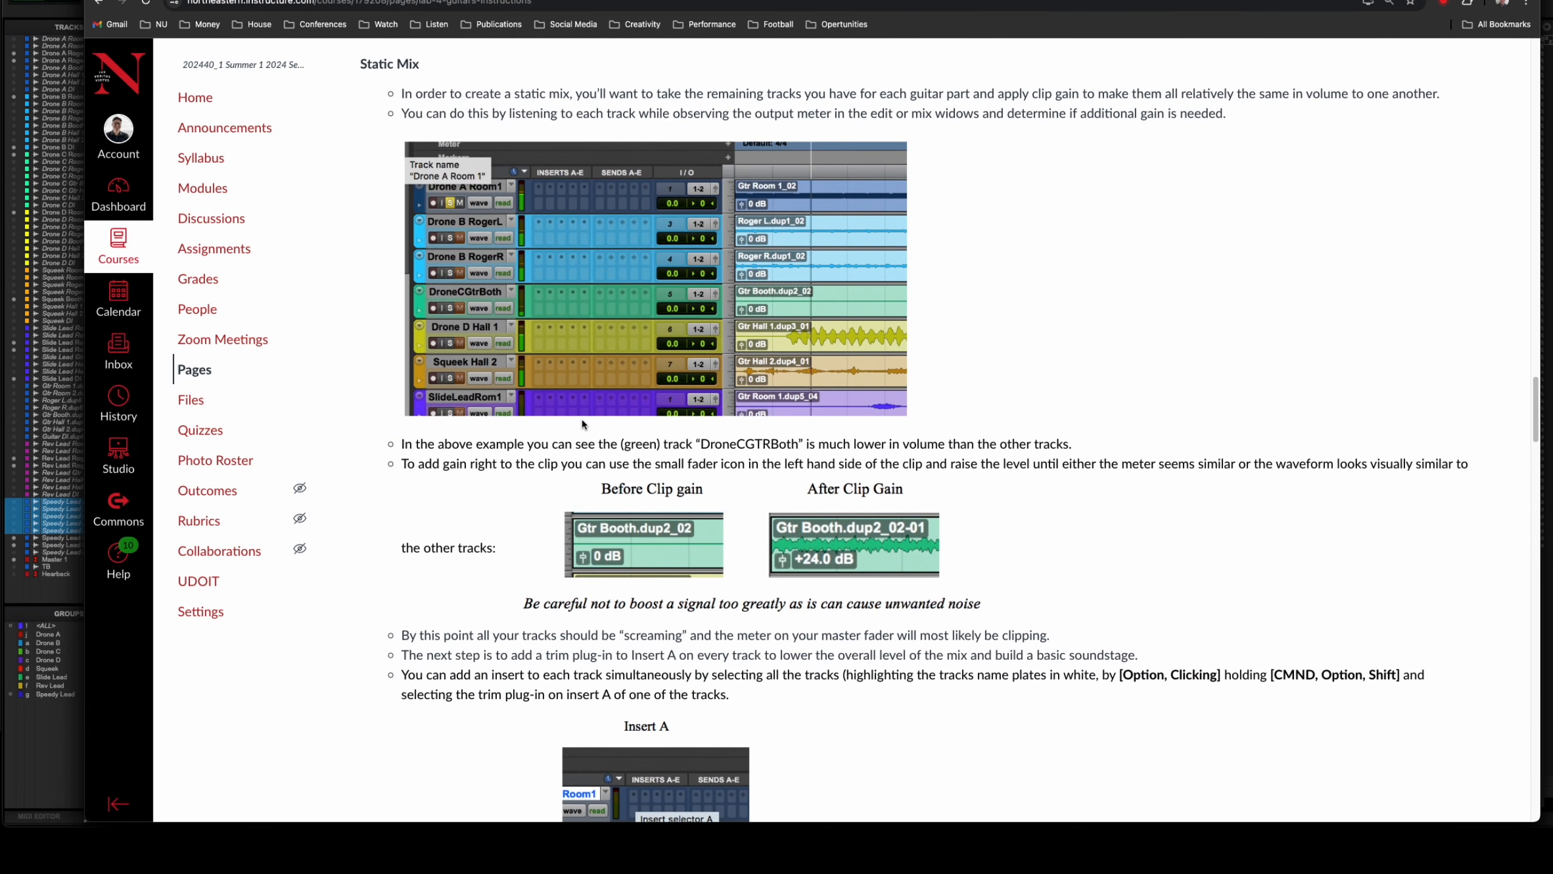
scroll(582, 421, "up", 1)
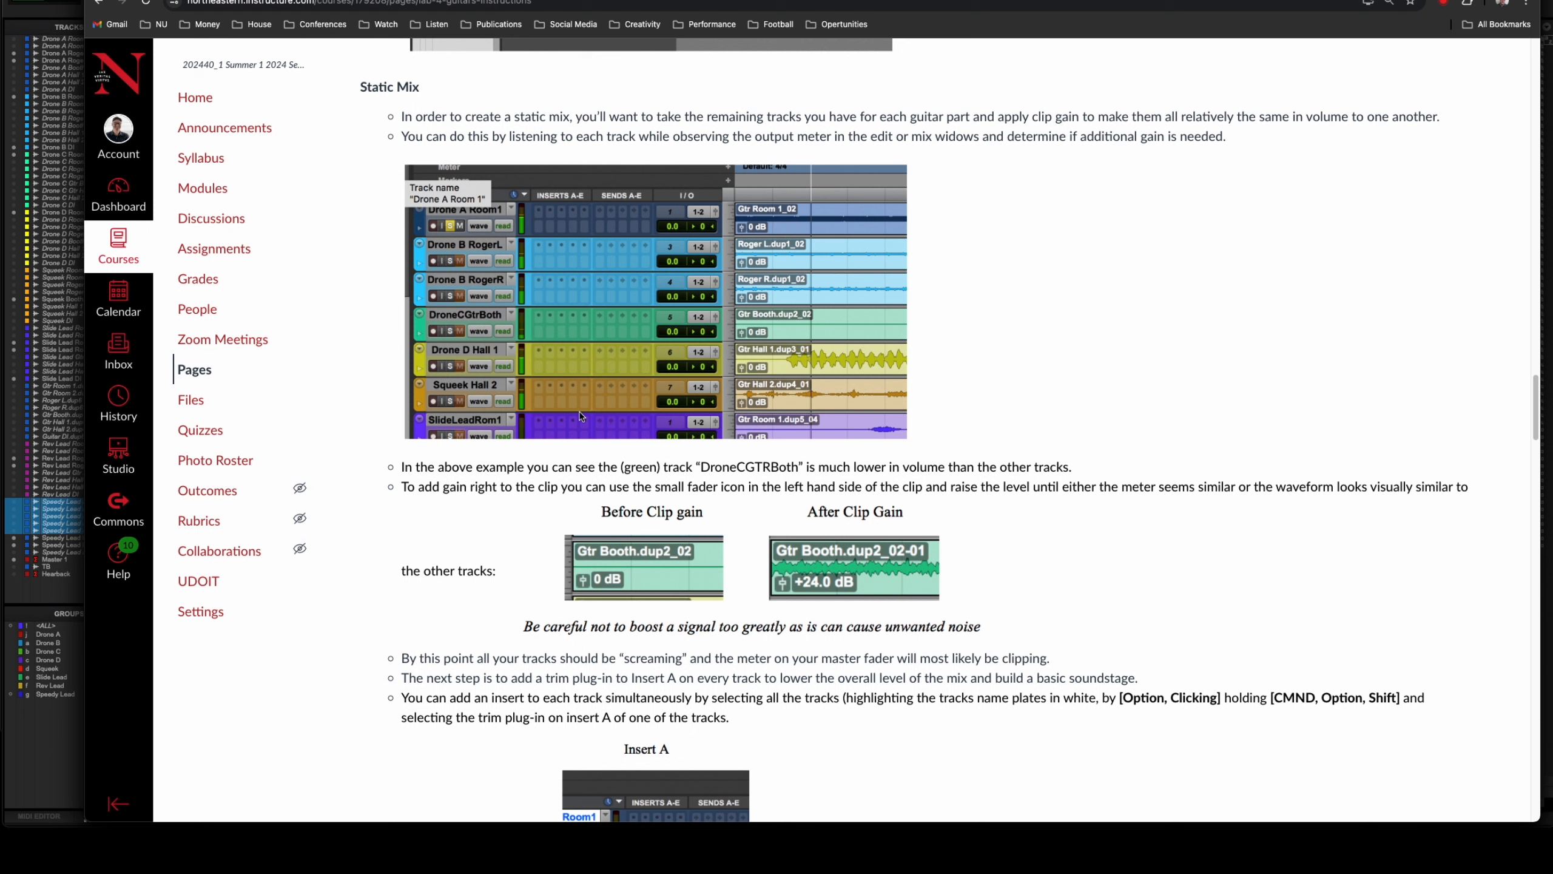
Step: In Pro Tools, raise clip gain on Drone A RogerL/R to +7.8/+8.6 dB, Drone B Room1/DI to +12.1/+13.1 dB, and Drone C Room1 to +16.1 dB
key("super+Tab")
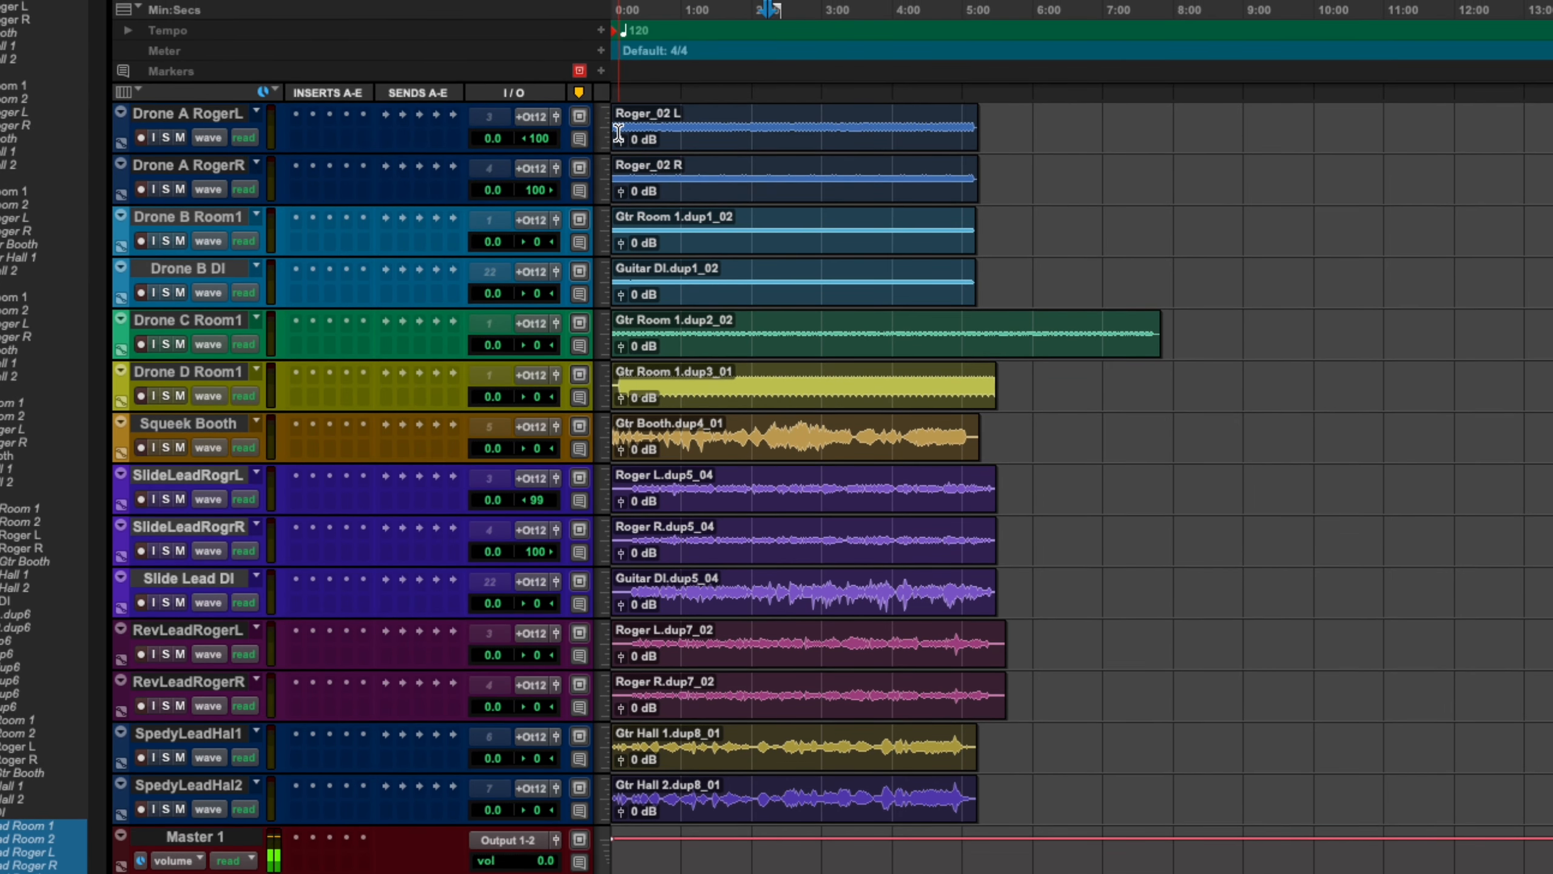
left_click_drag(620, 140, 621, 133)
left_click_drag(621, 192, 621, 181)
left_click_drag(622, 242, 623, 225)
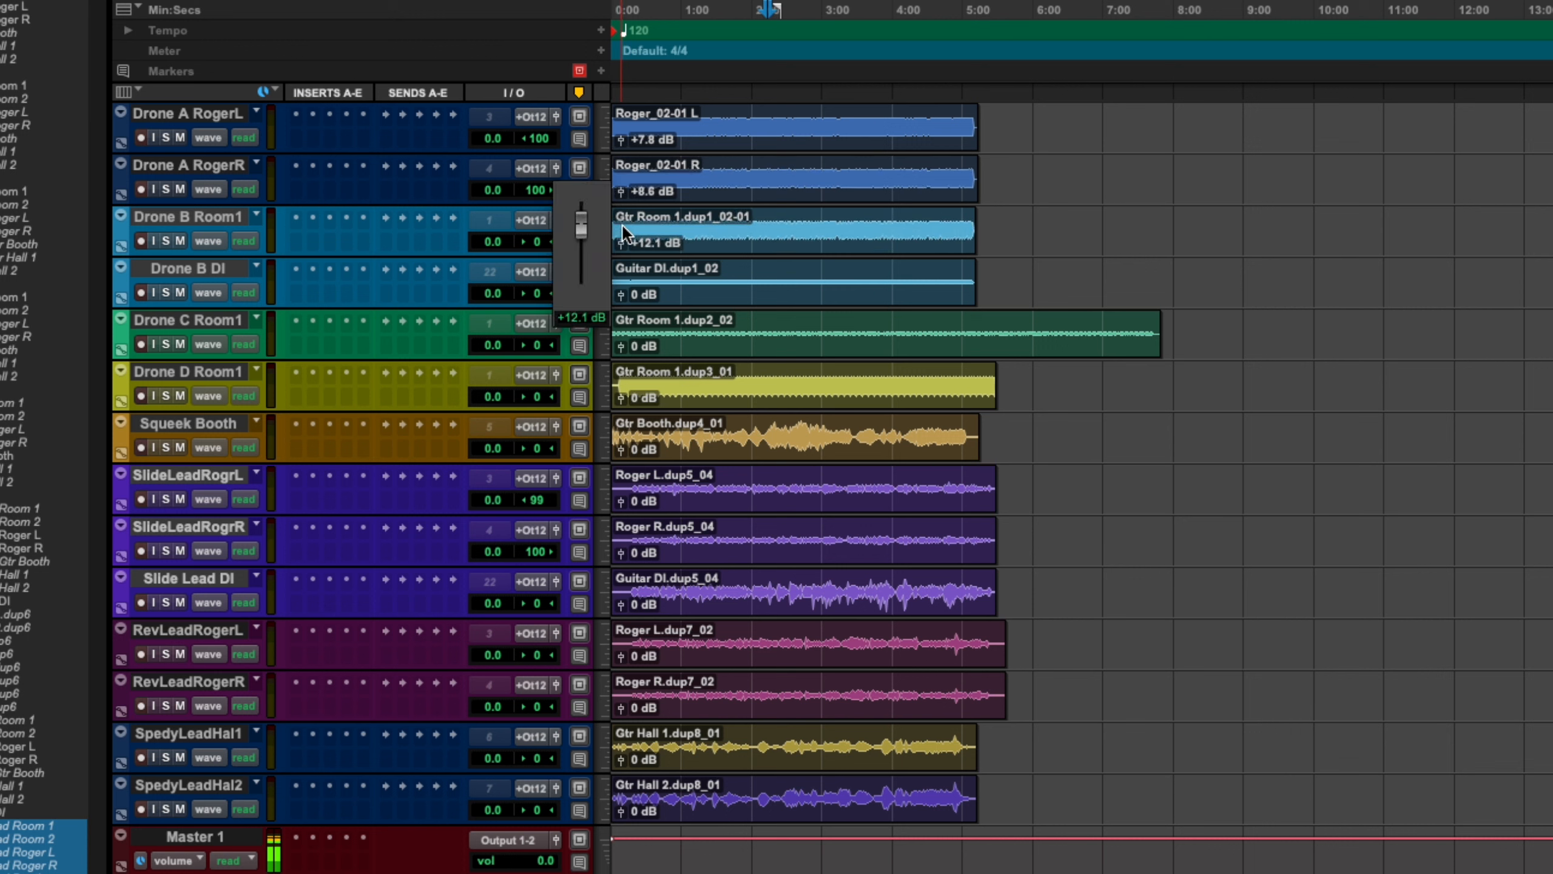
left_click_drag(621, 295, 623, 282)
left_click_drag(618, 346, 618, 324)
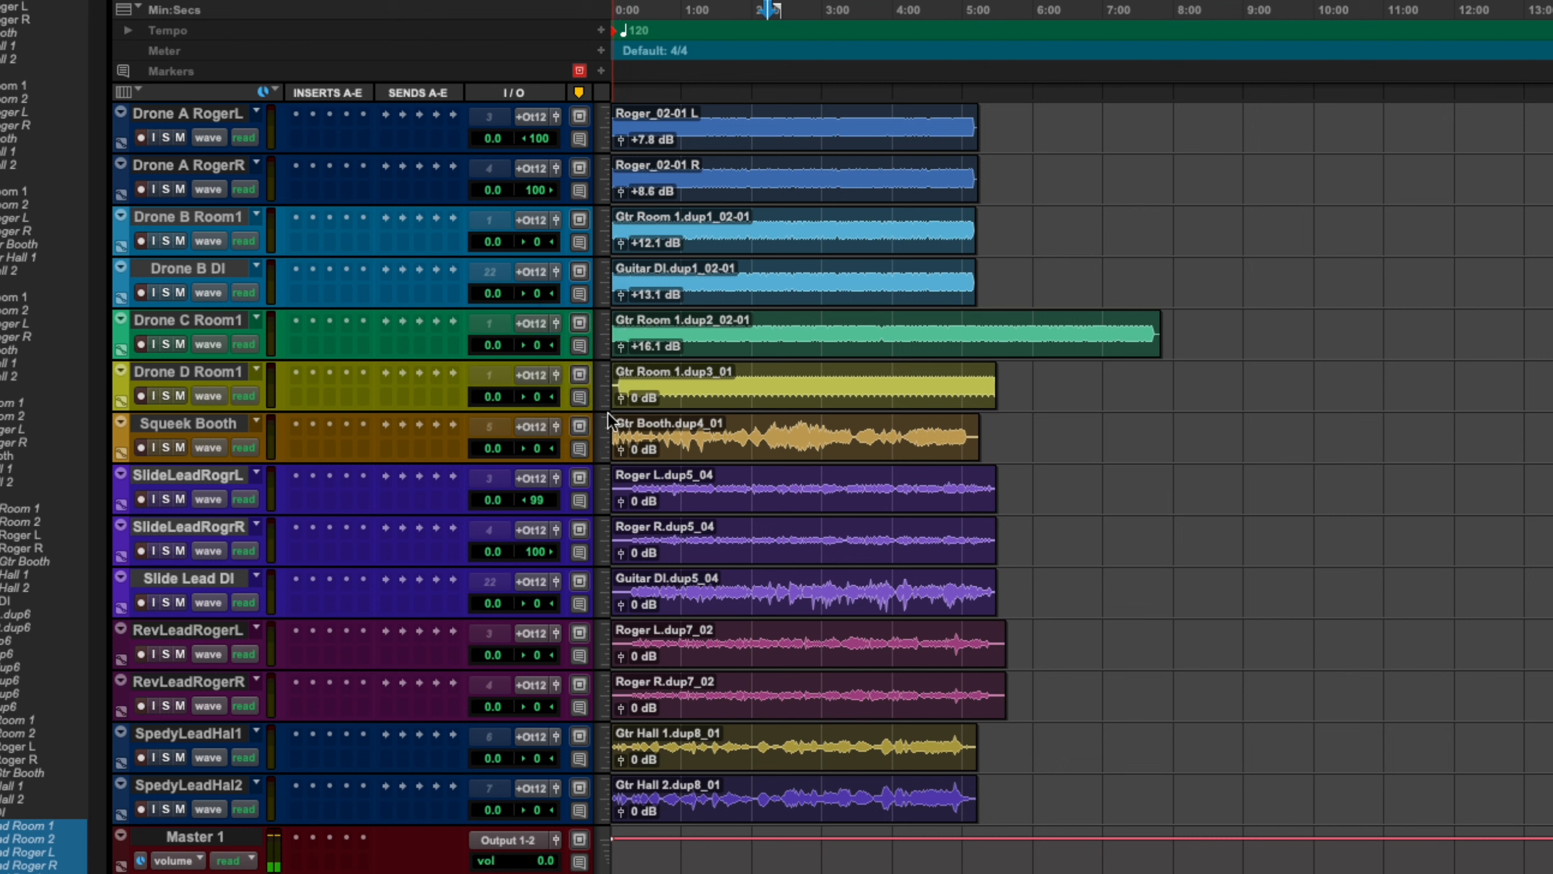
Step: Set clip gain on Slide Lead Roger L and R to +7.8 and +9.5 dB, and on Rev Lead Roger L and R to +5.2 and +7.8 dB
left_click_drag(619, 503, 621, 496)
left_click_drag(619, 553, 624, 540)
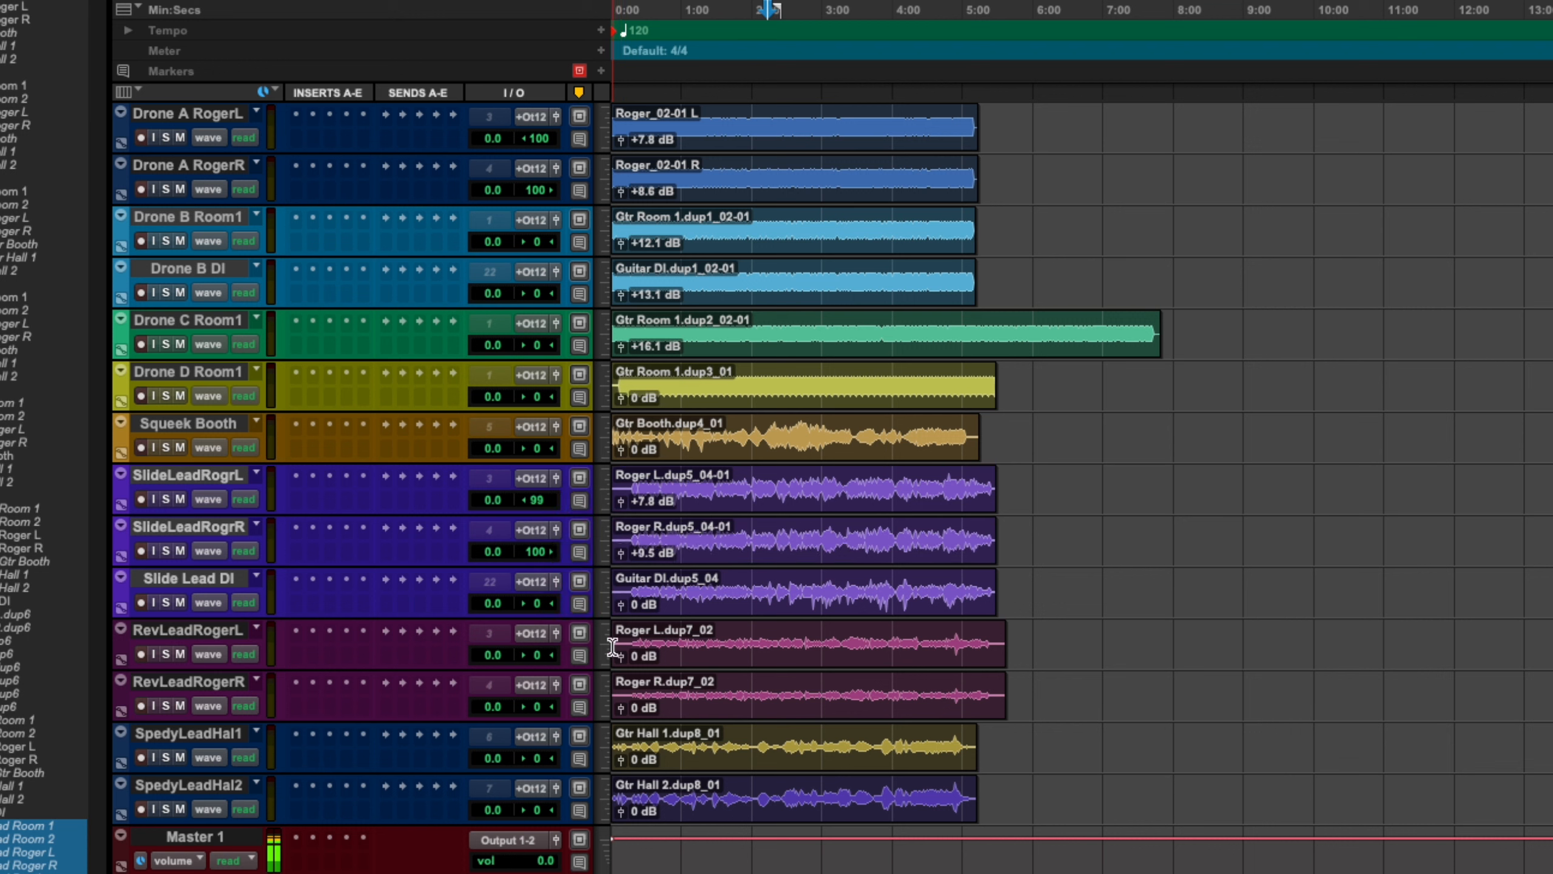
left_click_drag(619, 655, 626, 654)
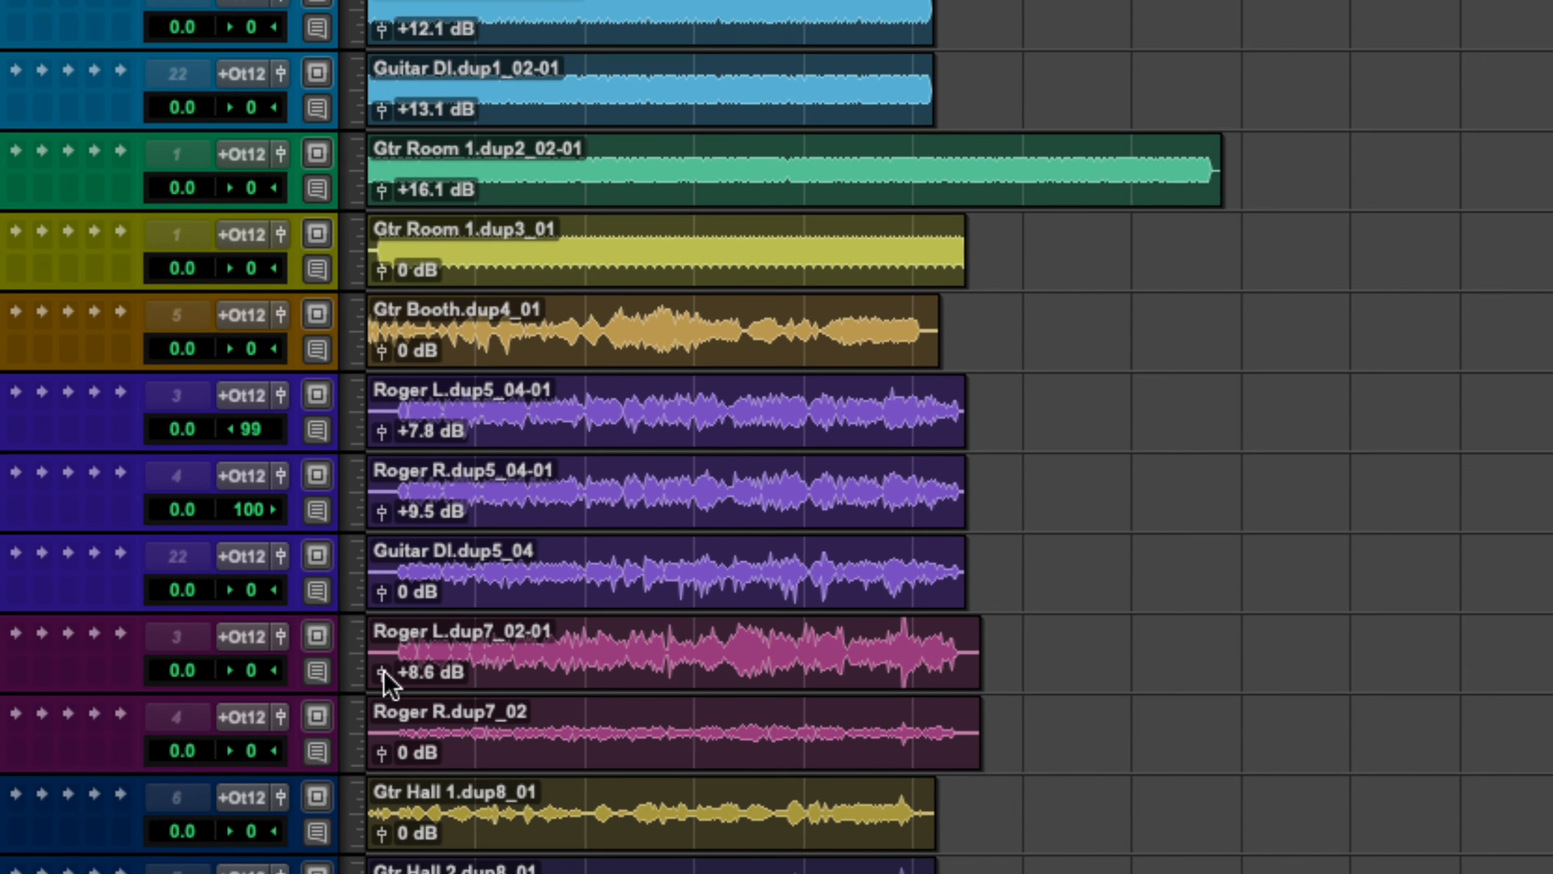
left_click_drag(384, 676, 384, 680)
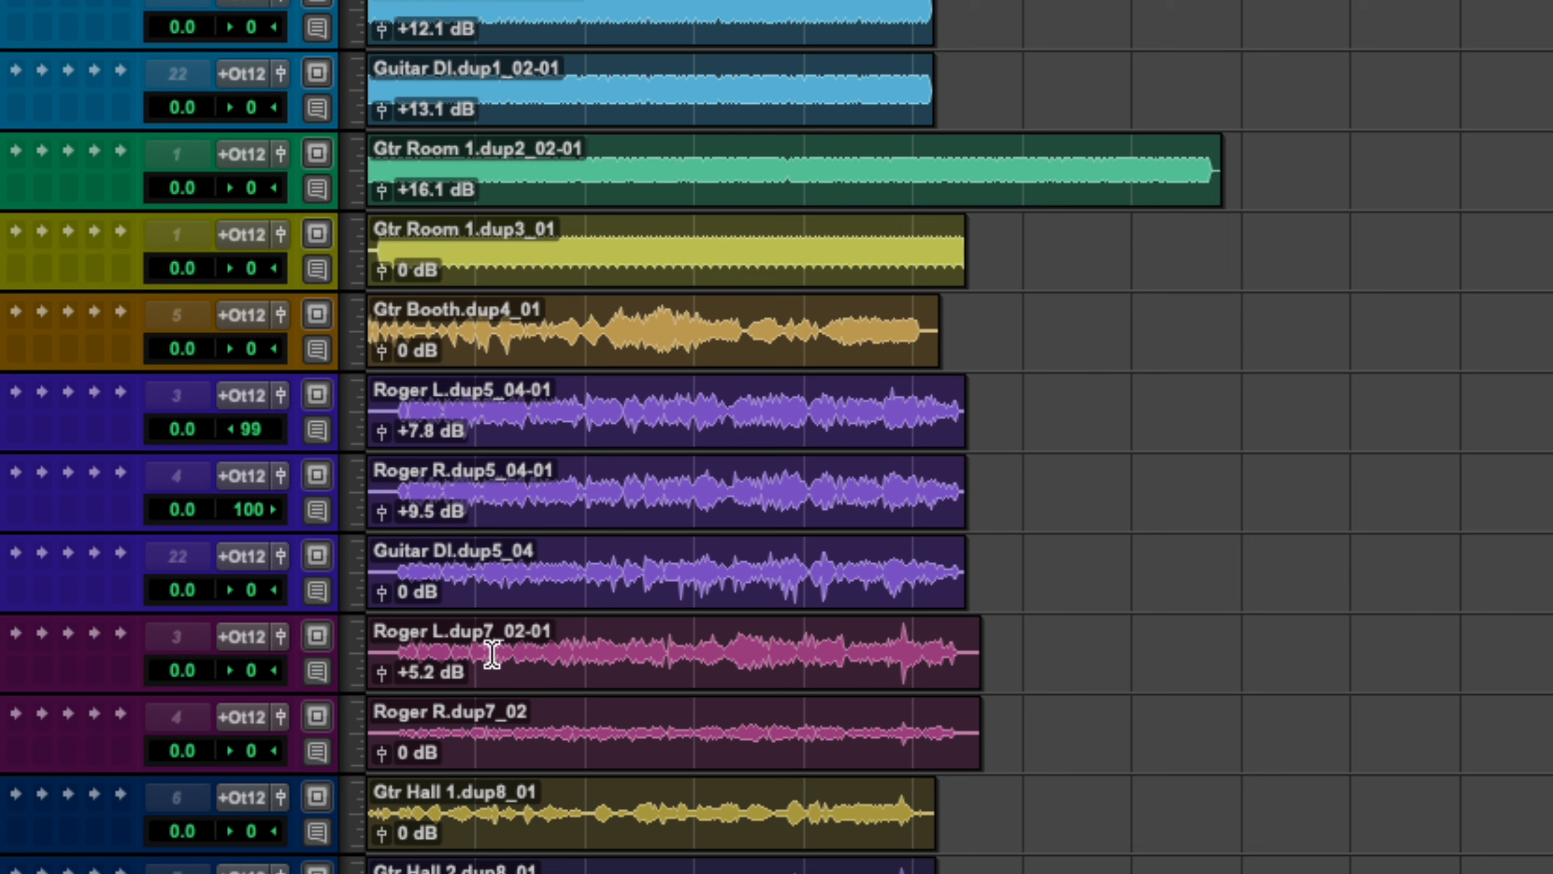
left_click_drag(383, 749, 385, 737)
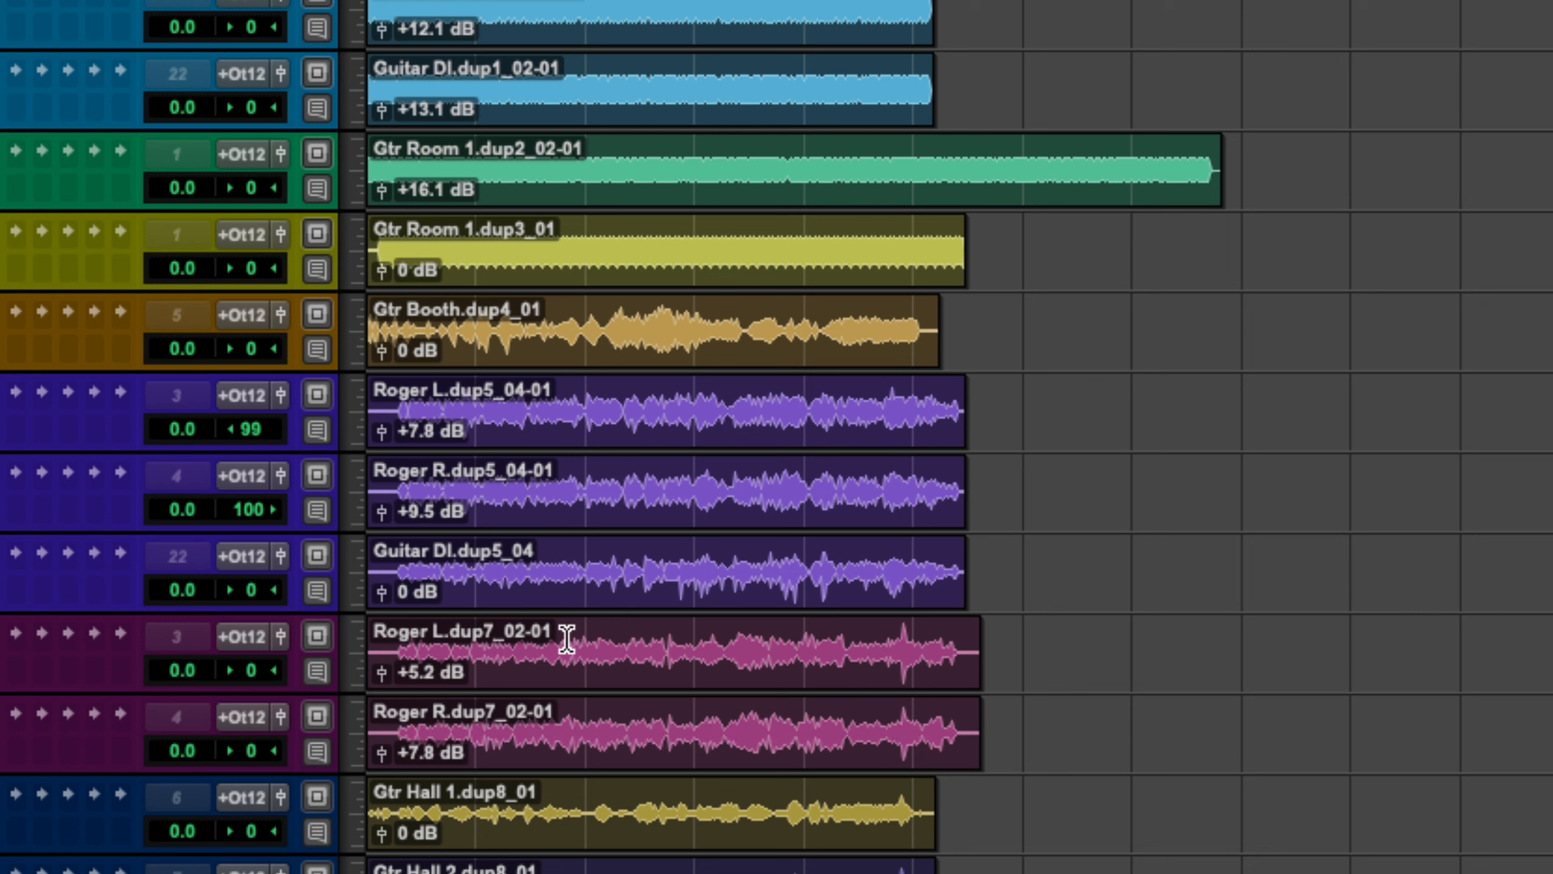
Step: Raise the clip gain of the Speedy Lead Hall 1 clip to +4.4 dB and boost the Speedy Lead Hall 2 clip similarly
scroll(526, 814, "down", 6)
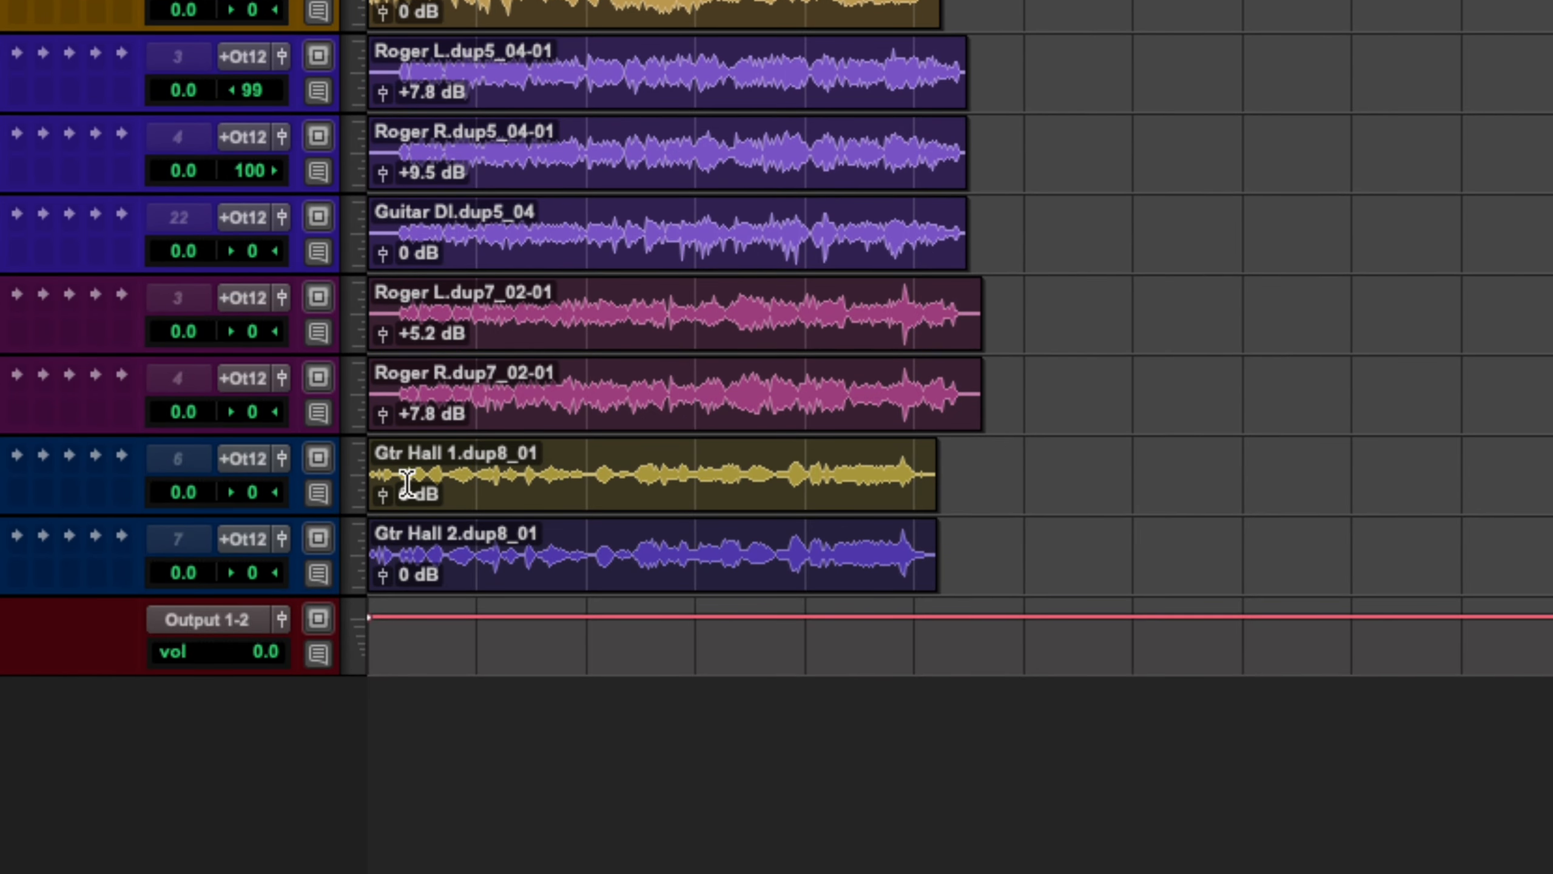
left_click_drag(385, 491, 384, 485)
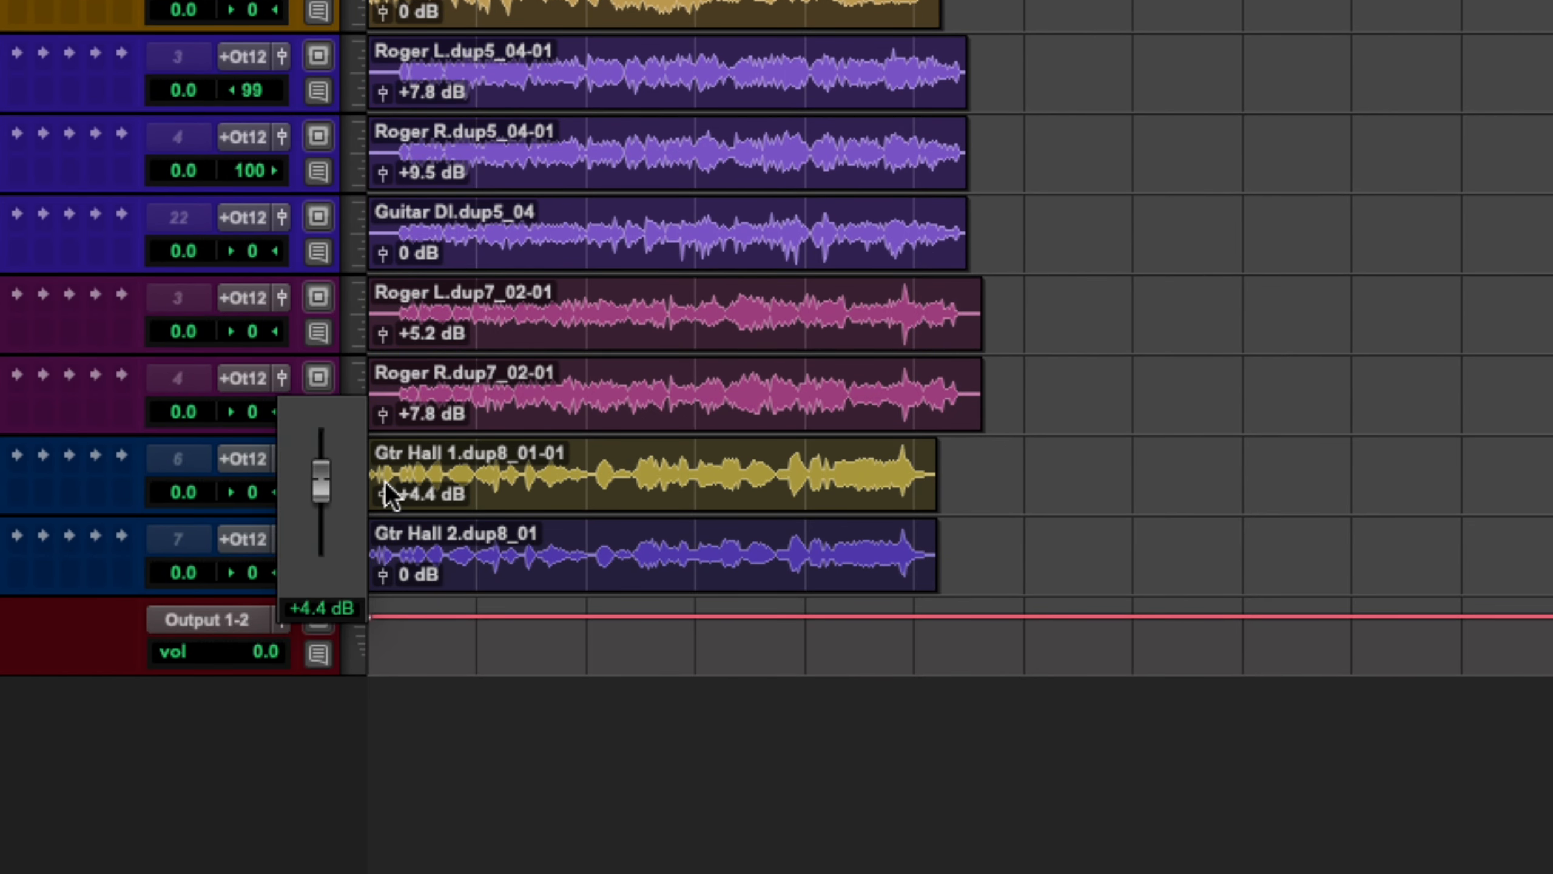
left_click_drag(383, 574, 383, 571)
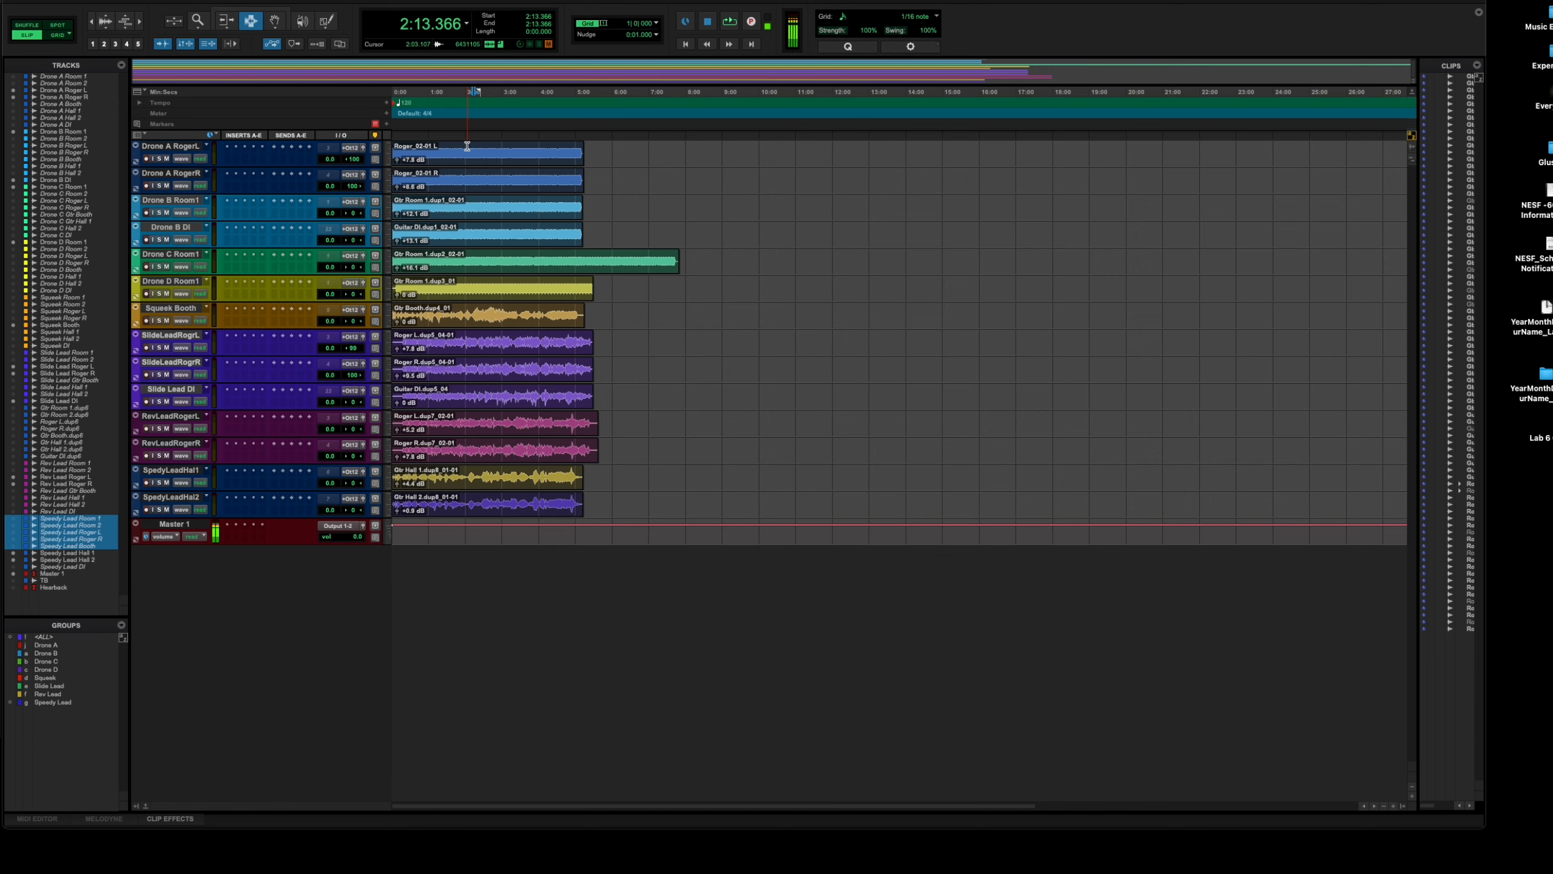
Step: Switch to the browser's lab instructions and review the Trim plug-in, soundstage diagram and trim level guidelines
key("super+Tab")
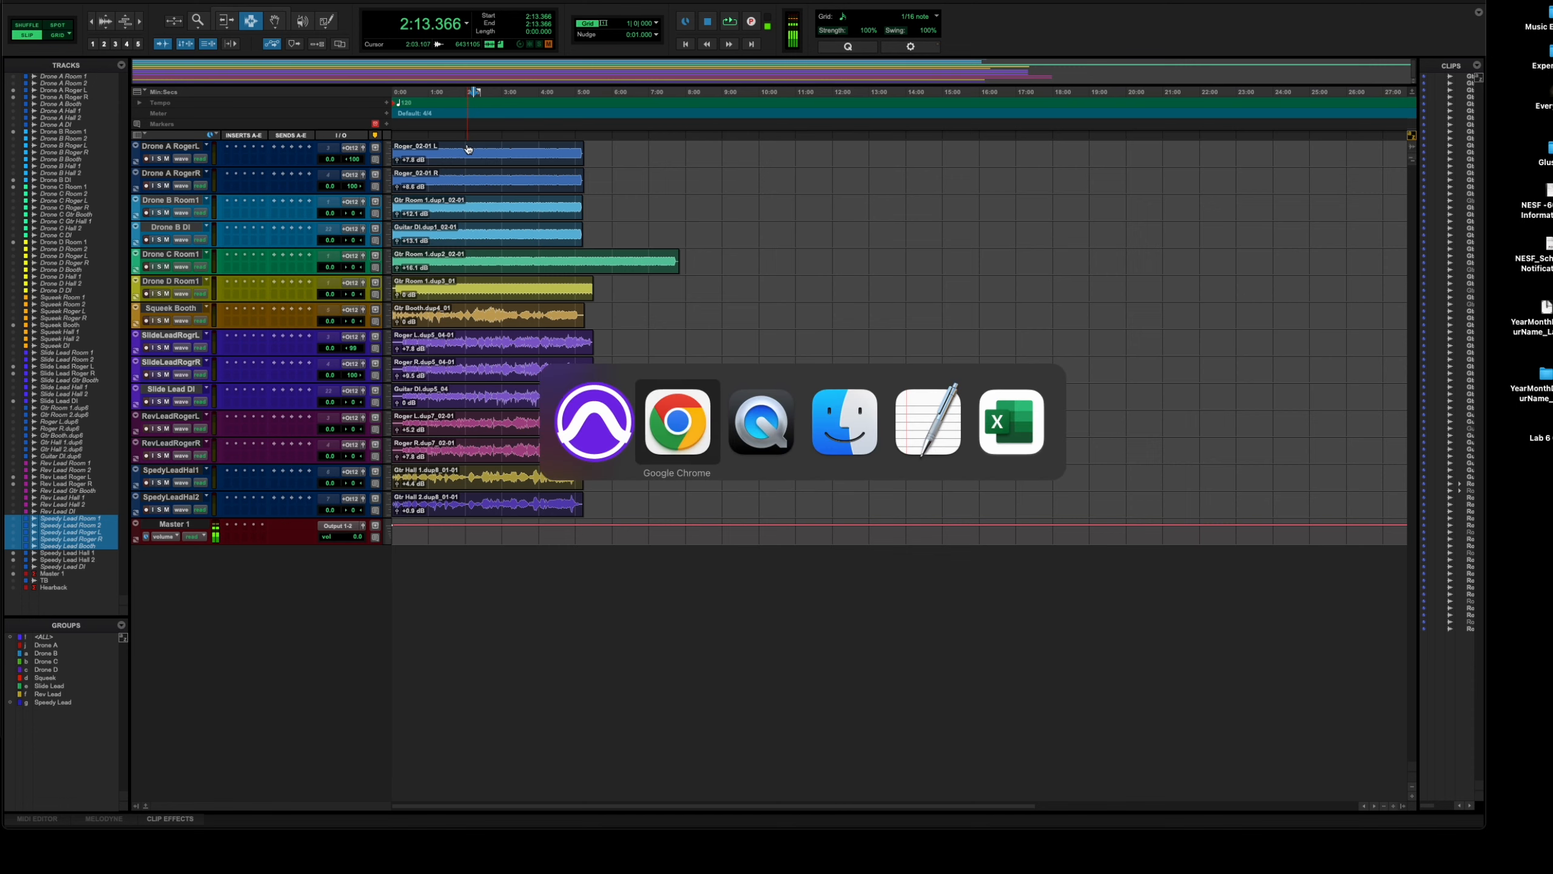
scroll(617, 553, "down", 8)
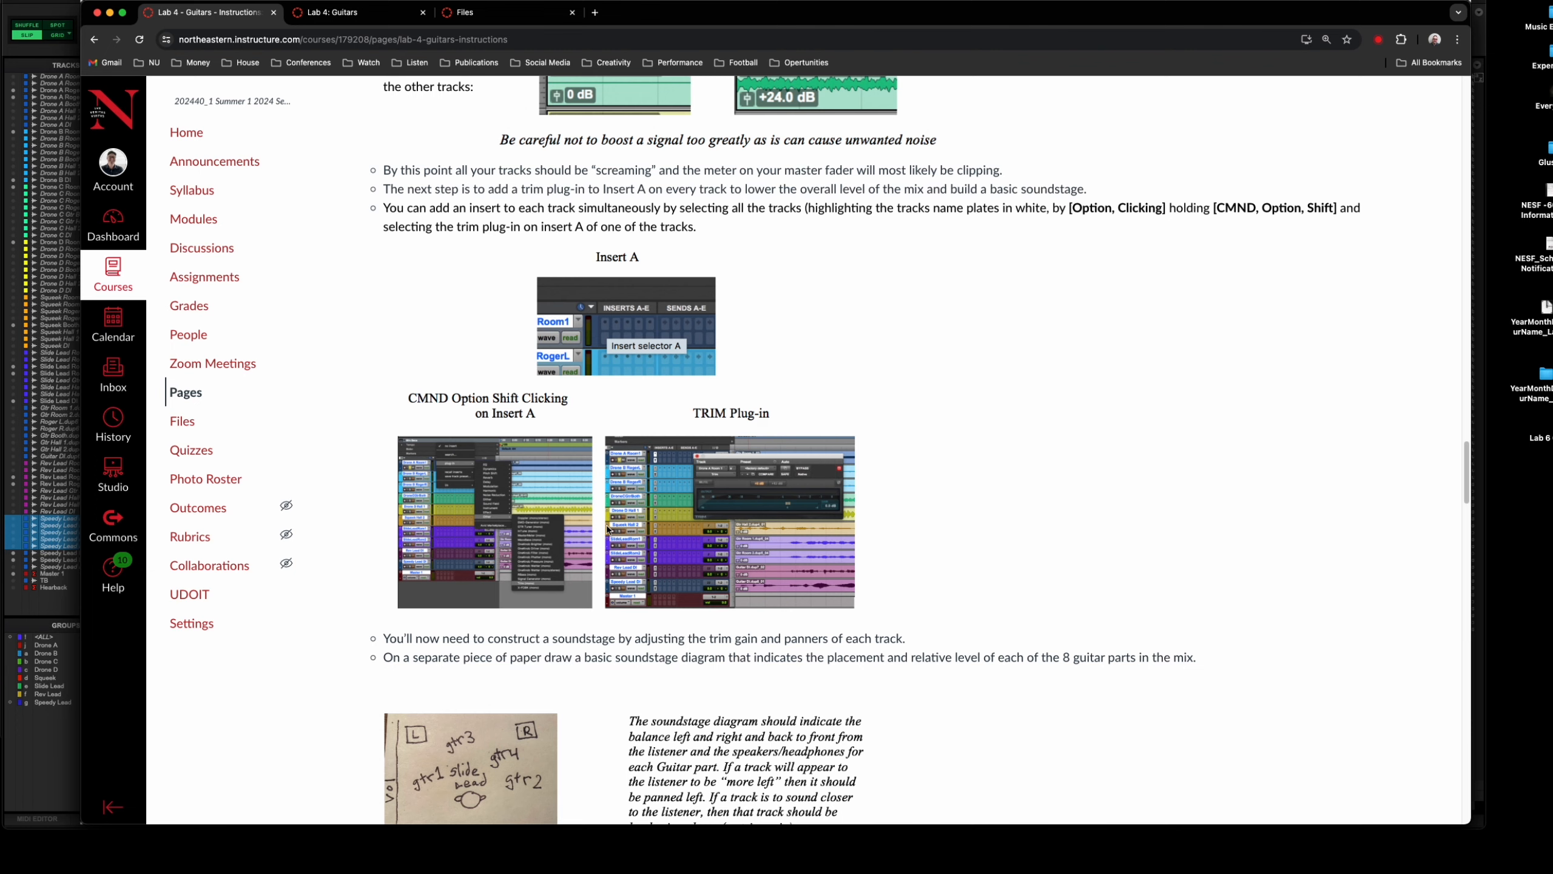
scroll(608, 528, "down", 6)
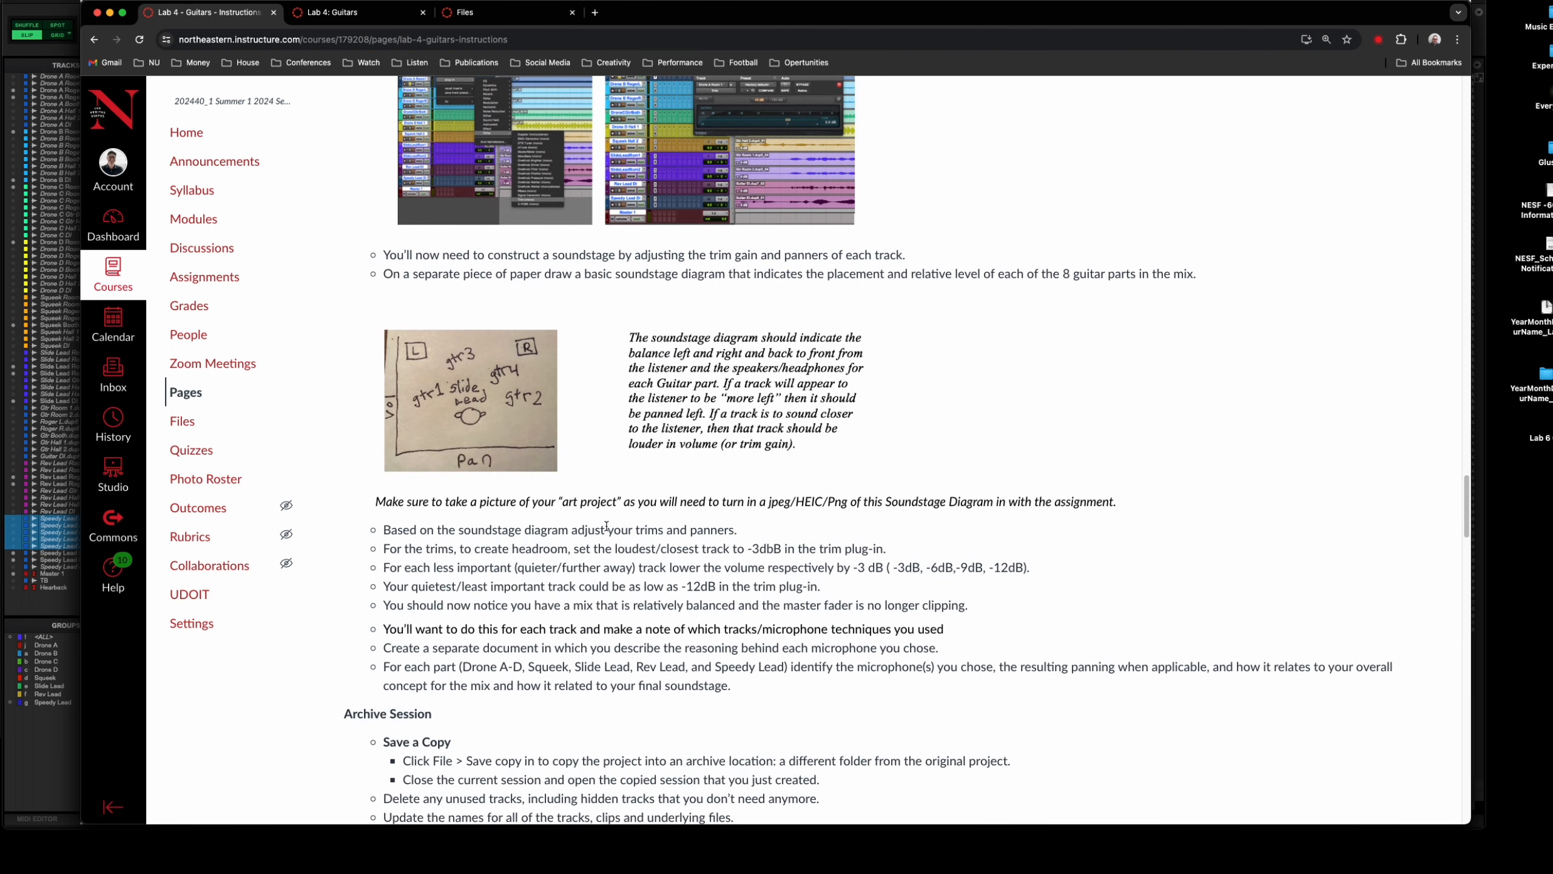
scroll(606, 526, "down", 3)
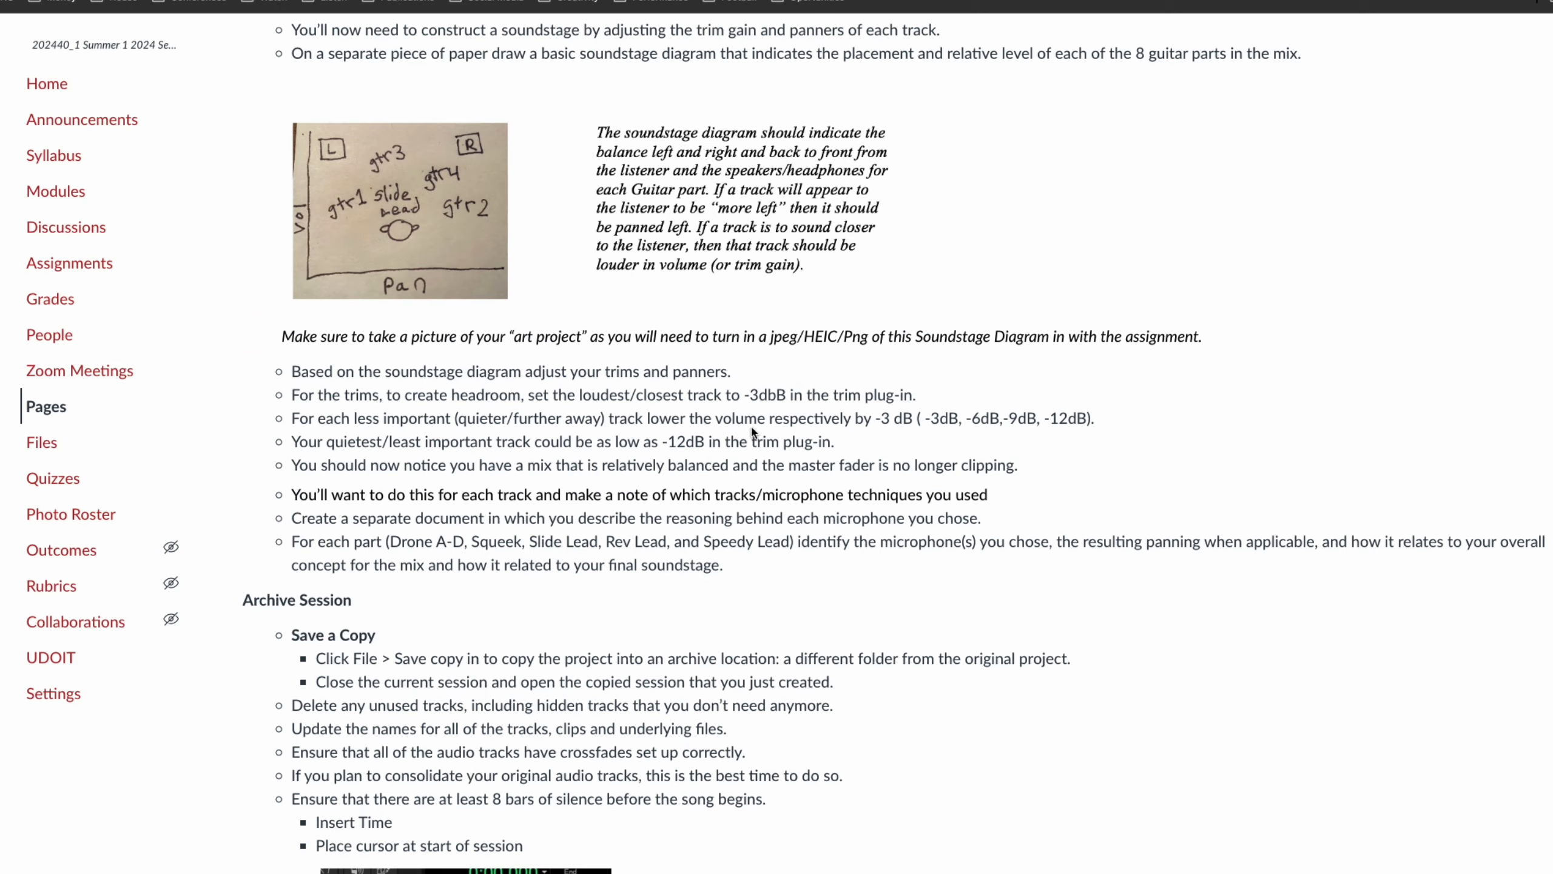
Step: Return to Pro Tools, play the session from about 1:27 in the Mix window, and clear the Master 1 clip indicator
key("super+Tab")
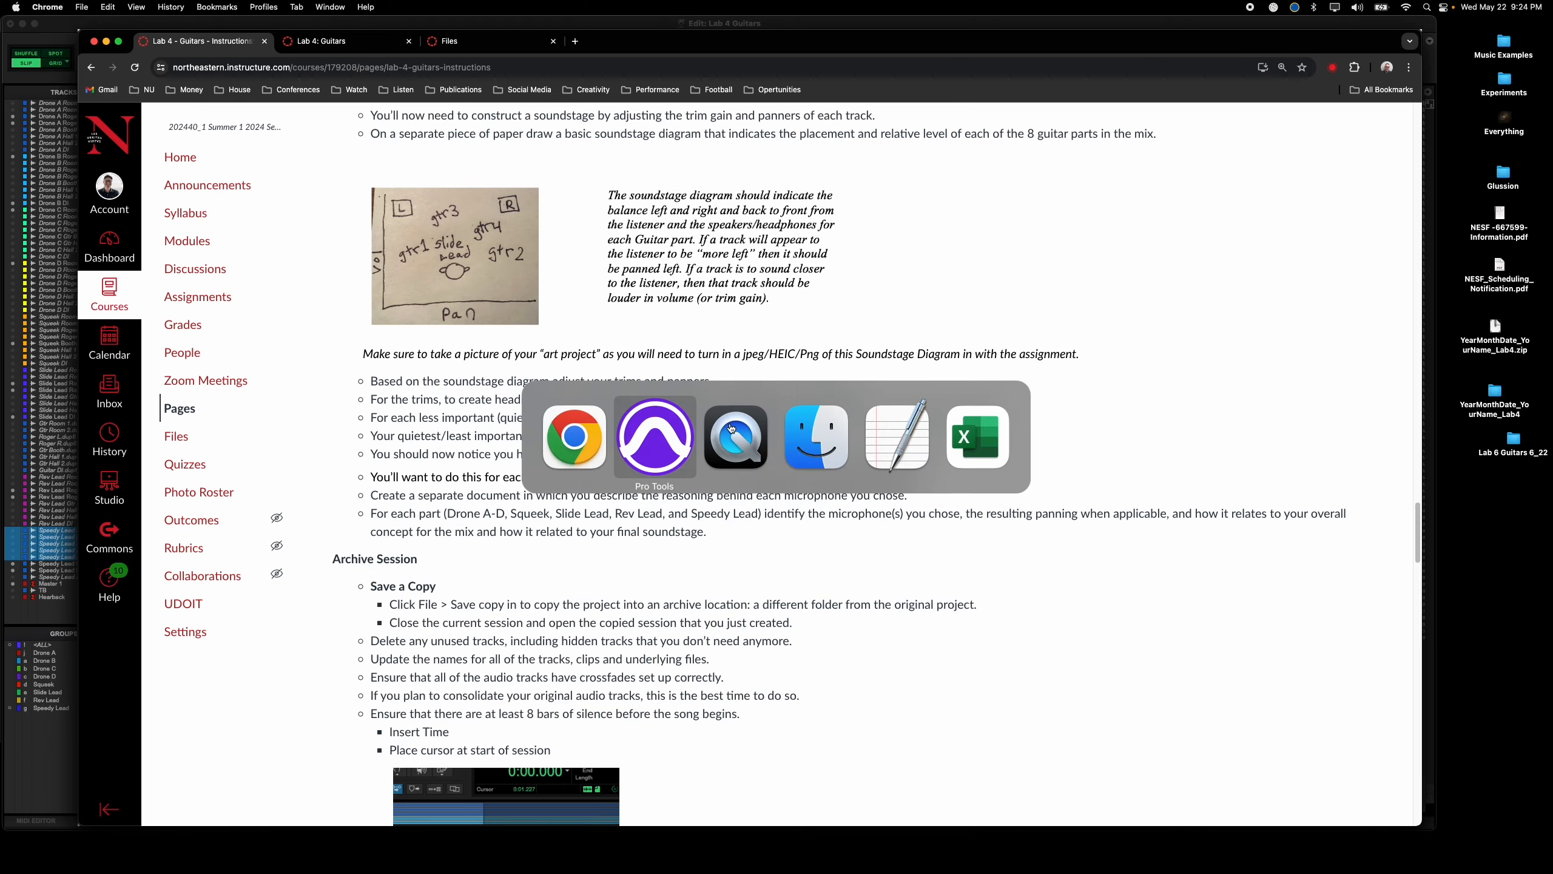
left_click(428, 122)
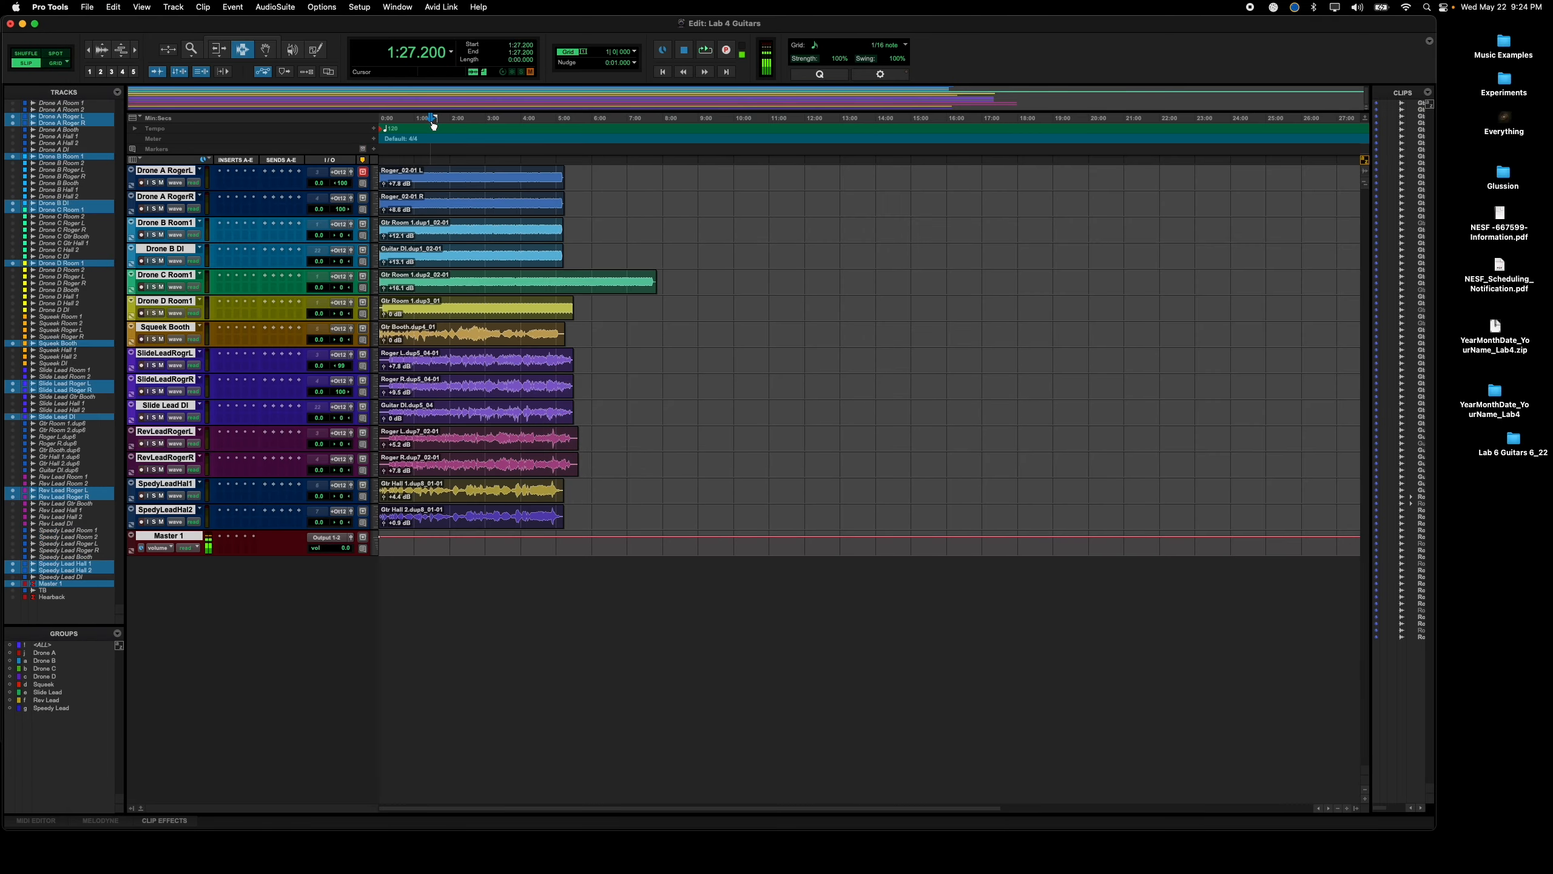
key("super+equal")
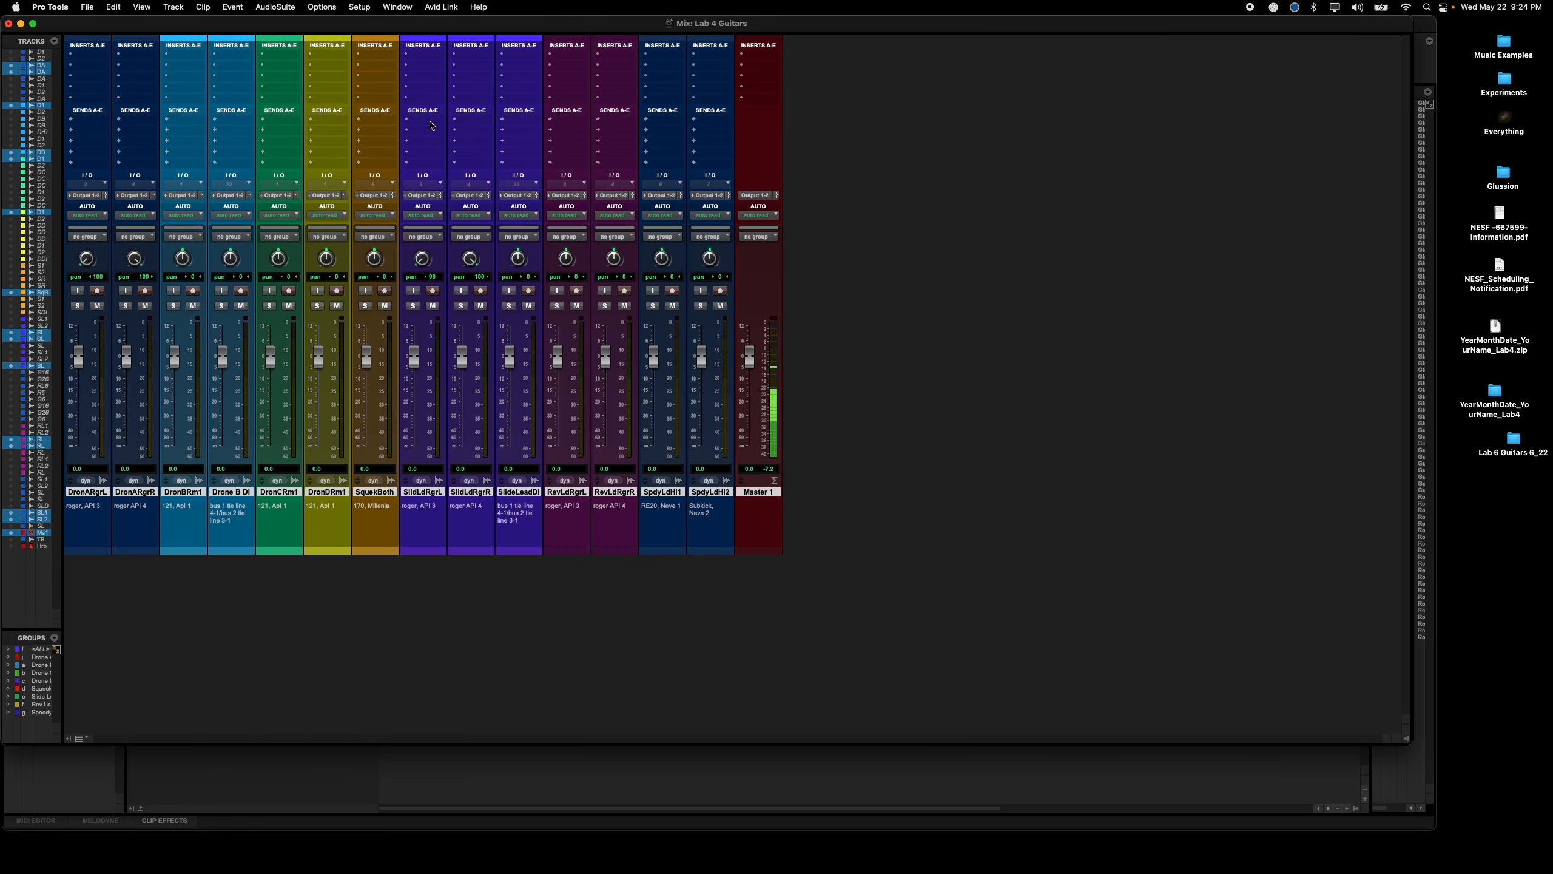
key("space")
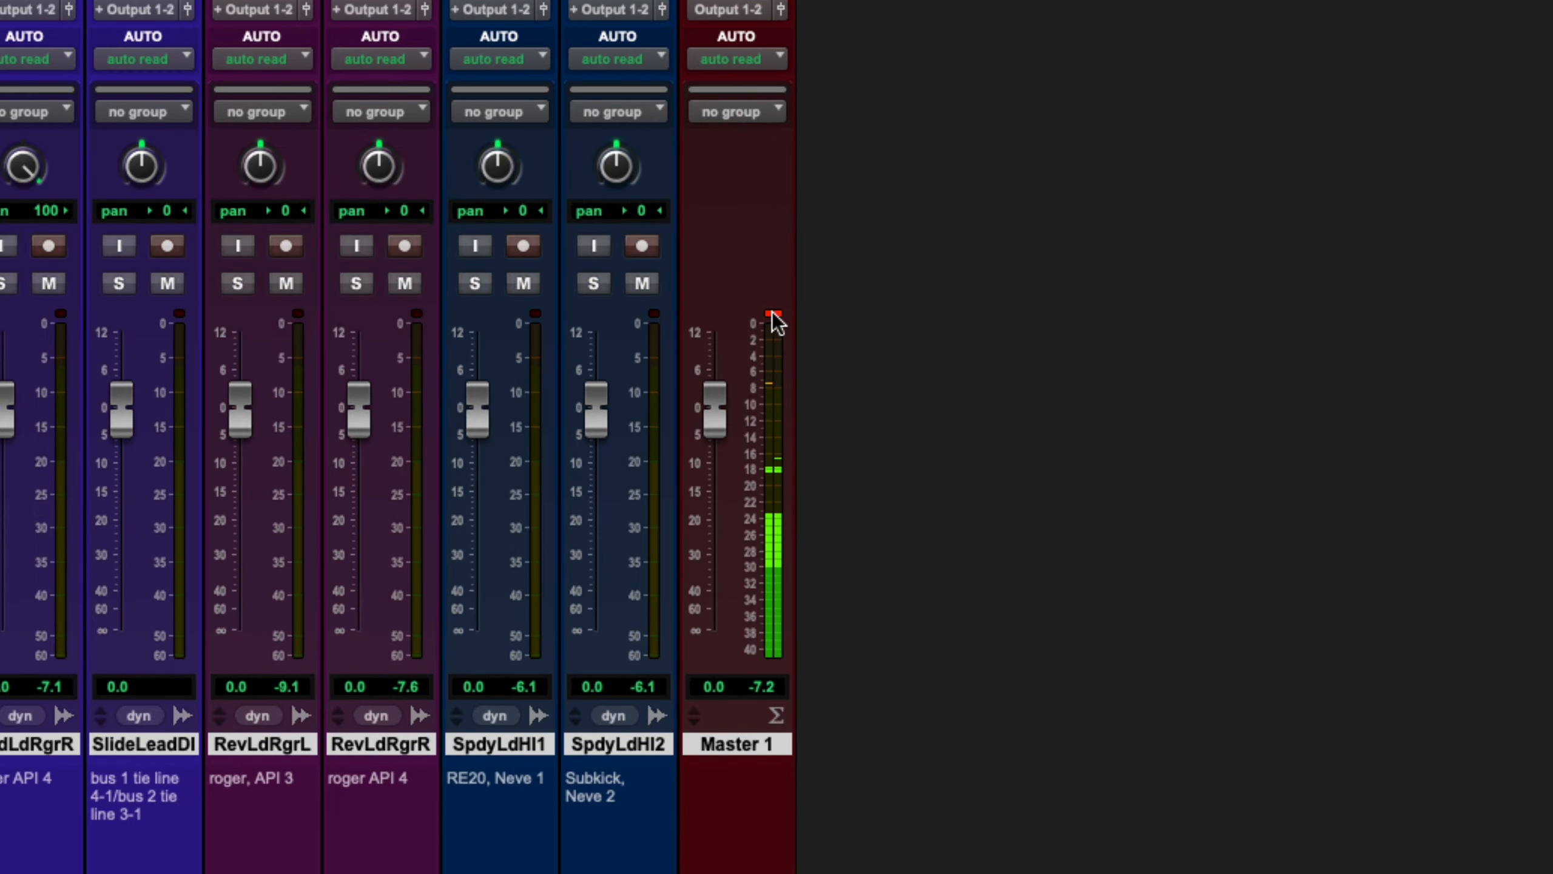
left_click(772, 316)
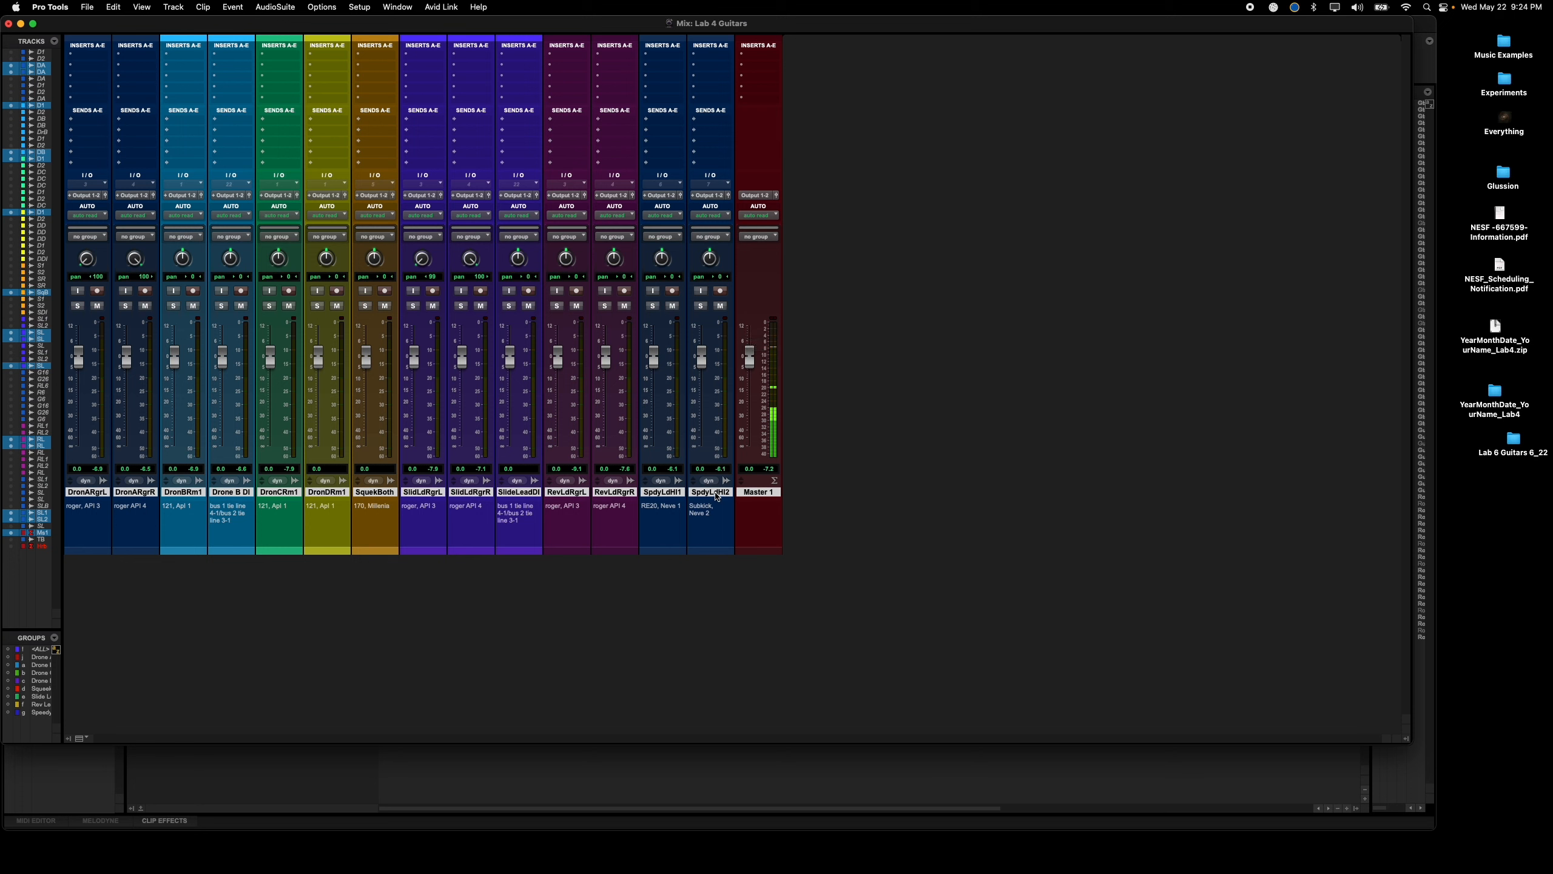
Step: Select every guitar track from Drone A Roger L through Speedy Lead Hall 2 and add a Trim (mono) plug-in on insert A of all of them
left_click(715, 493, "alt")
left_click(83, 493)
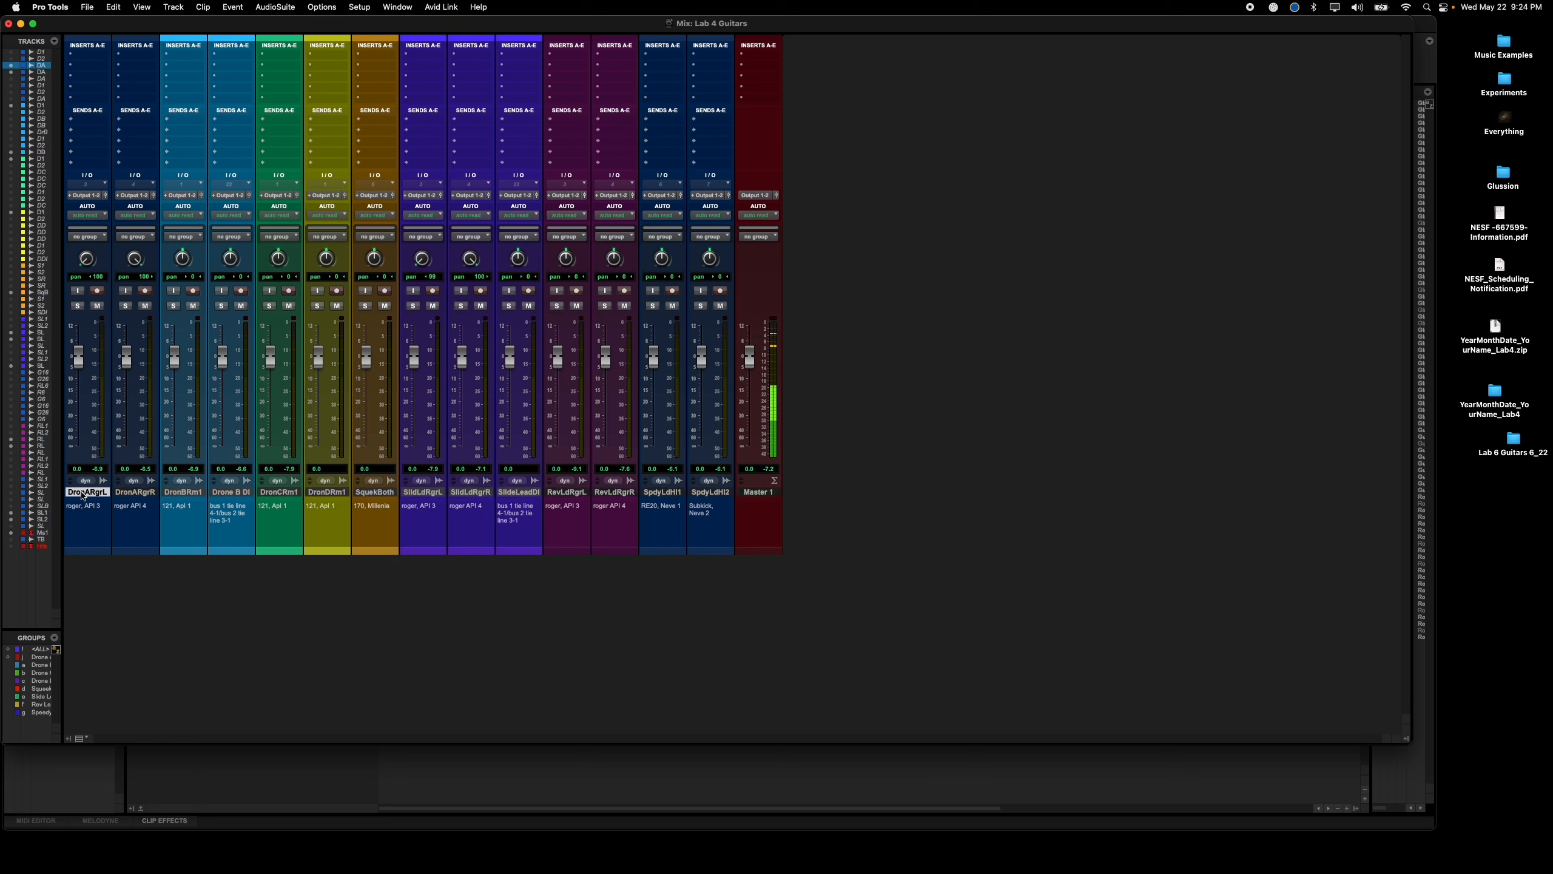
left_click(715, 493, "shift")
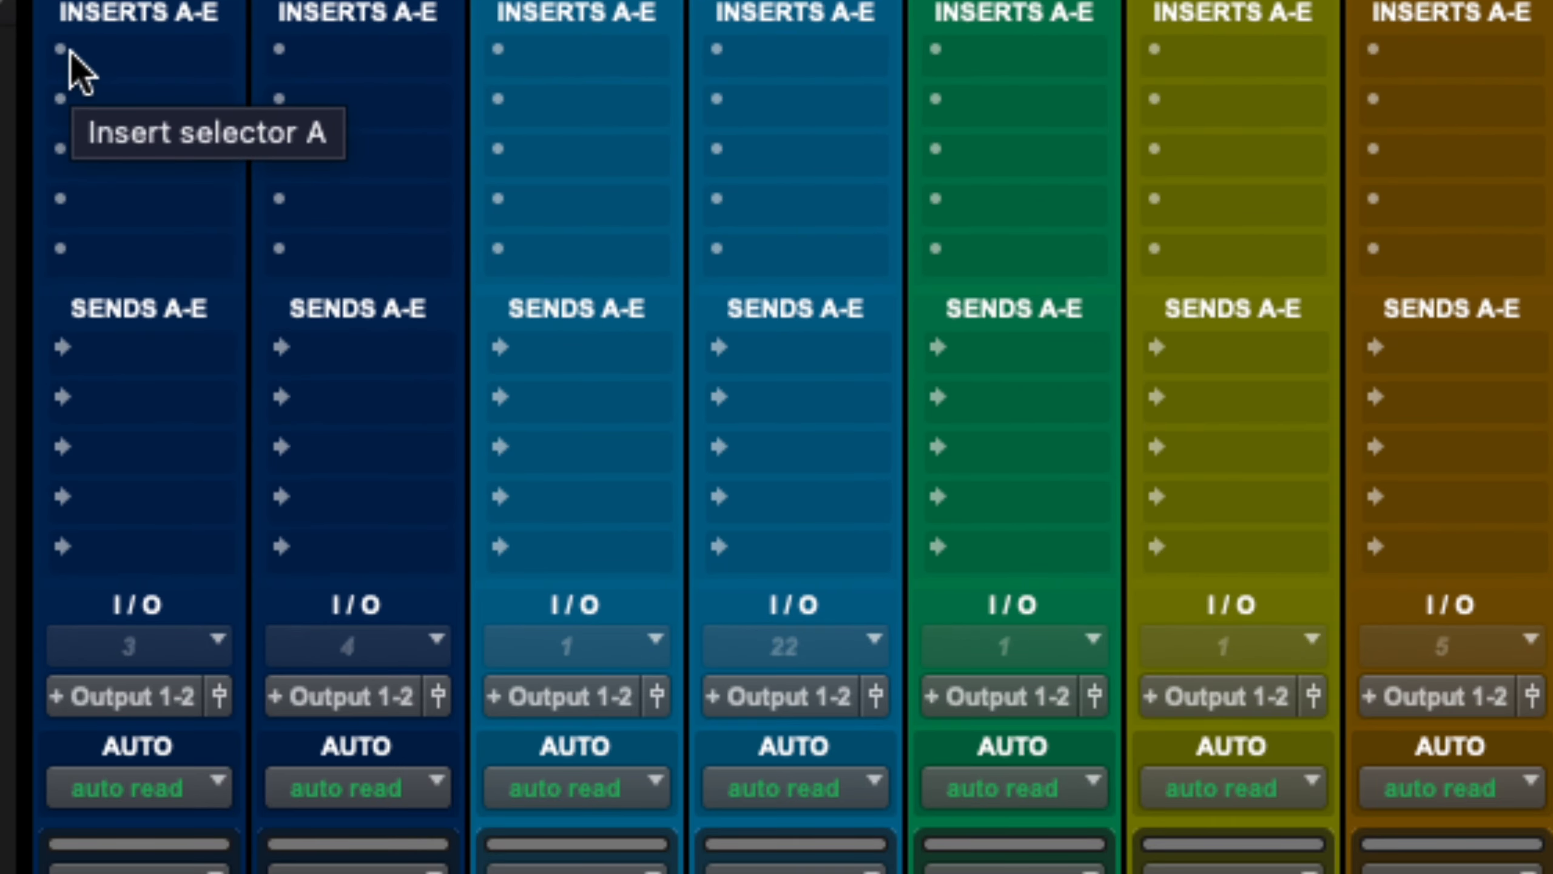
left_click(70, 50)
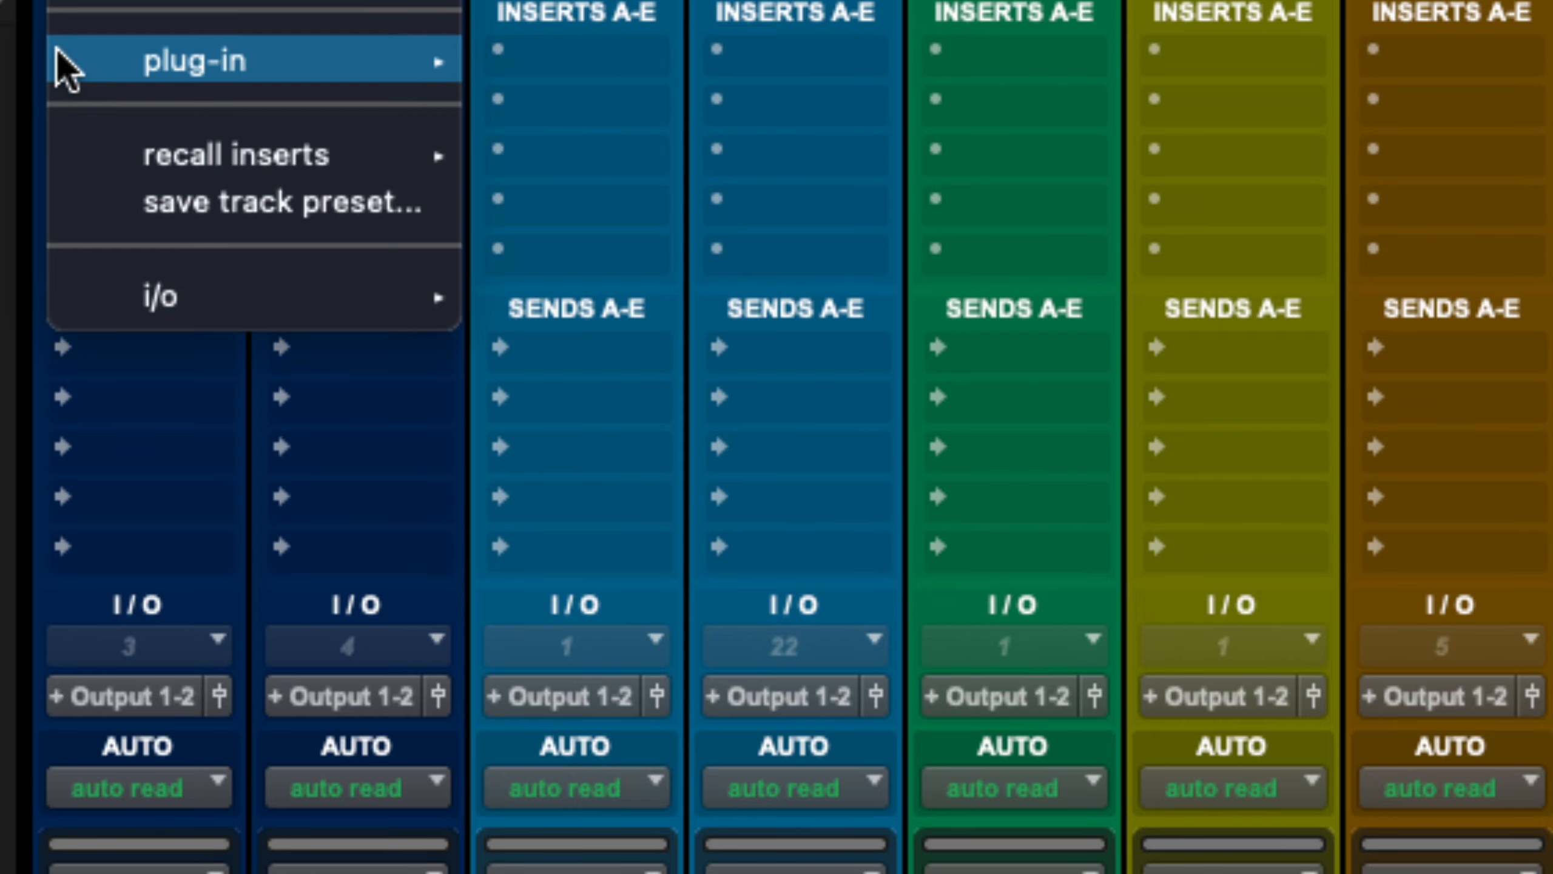
mouse_move(232, 60)
mouse_move(756, 646)
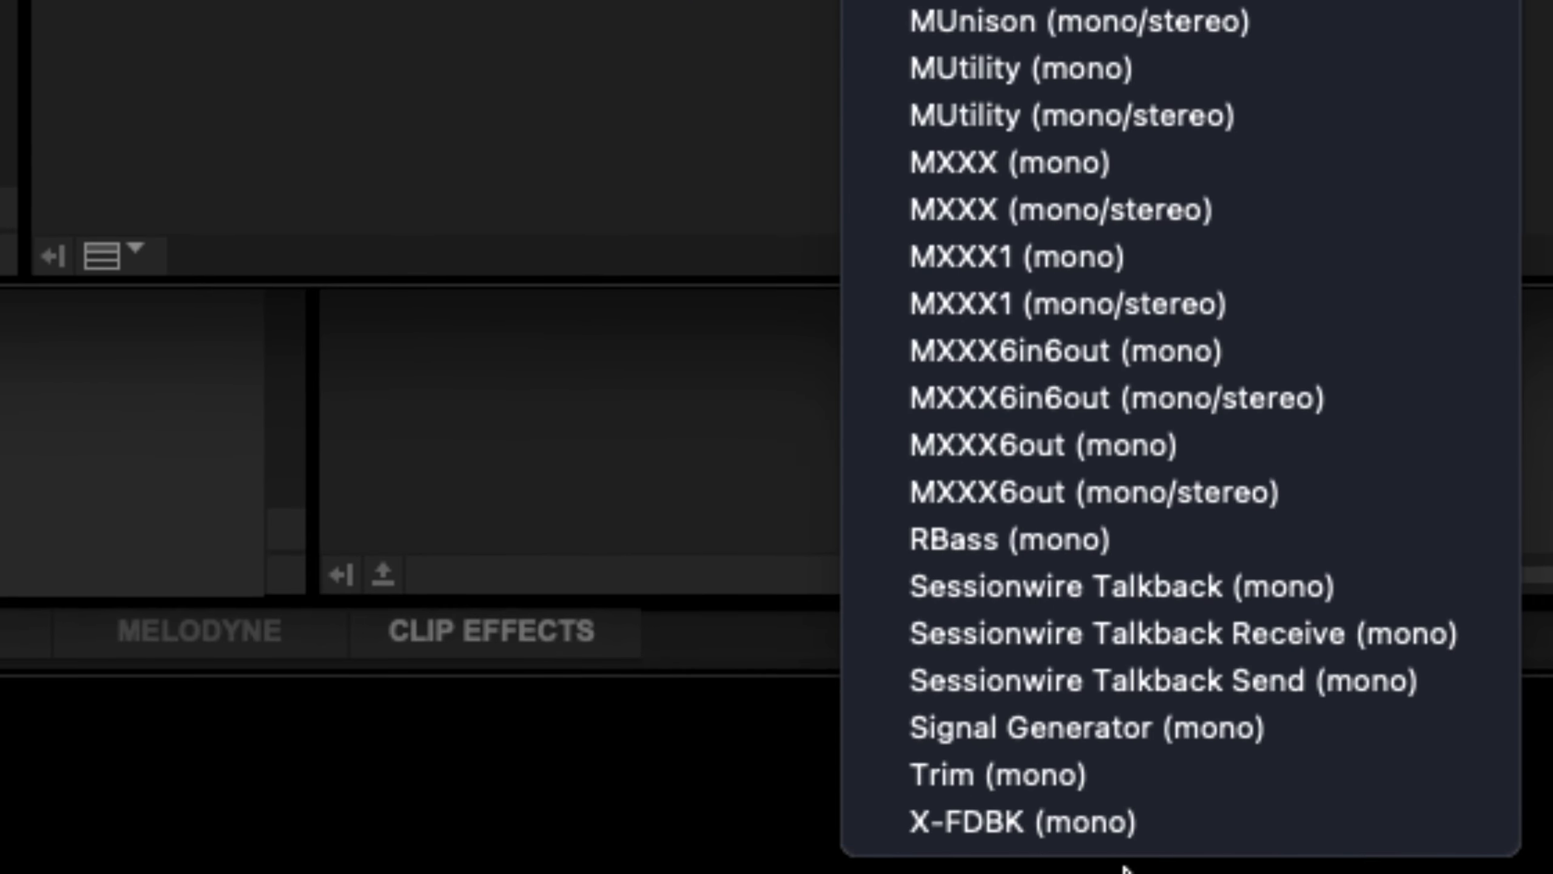
left_click(1129, 782)
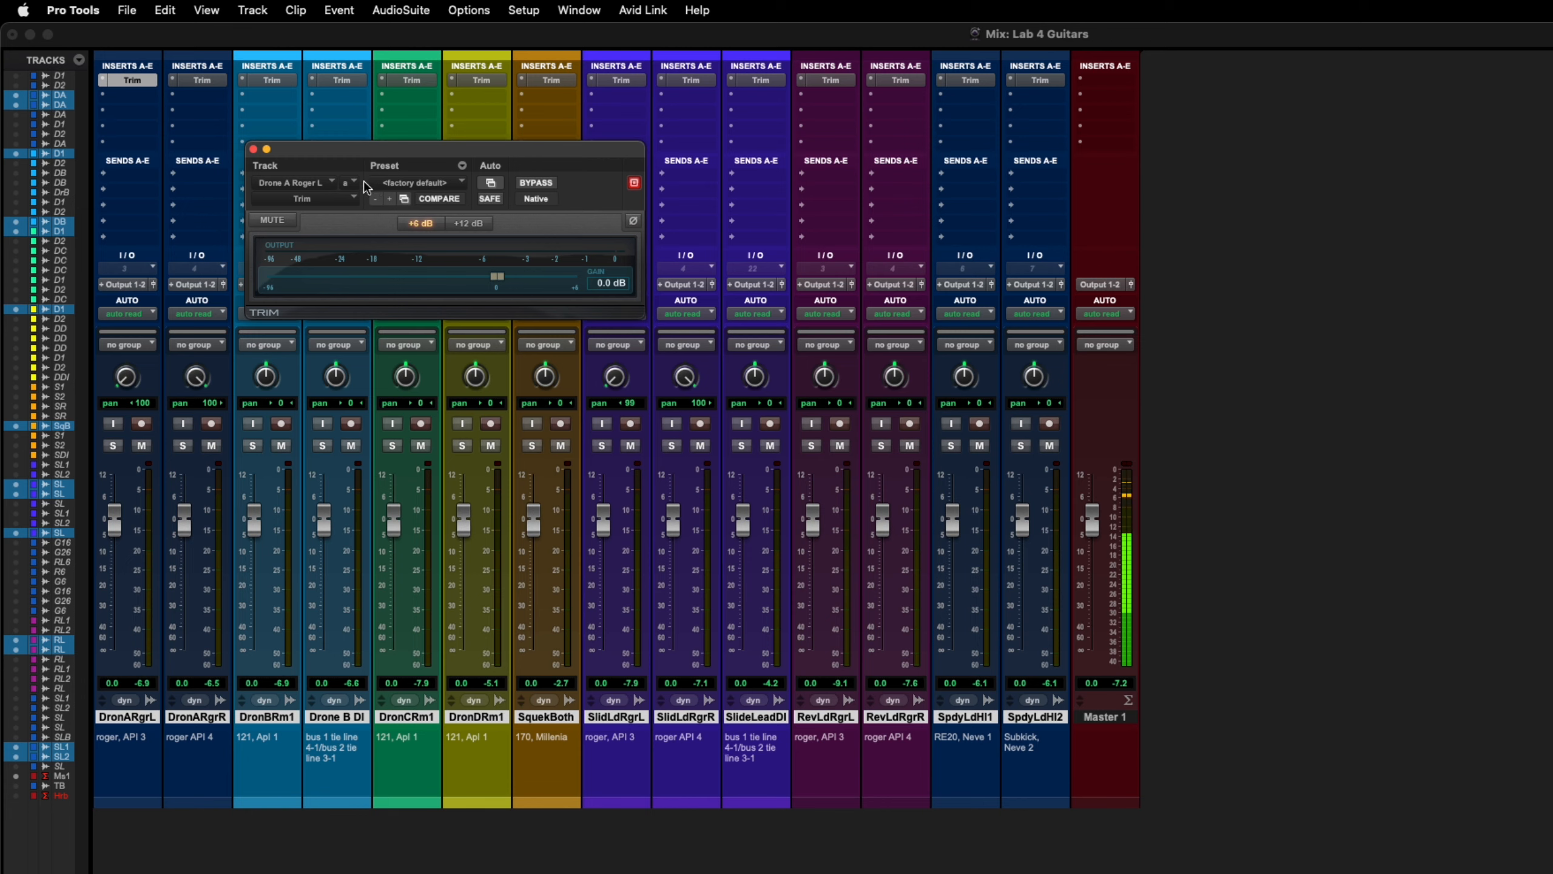
Step: Switch to the browser's lab instructions and consult the soundstage diagram for panning and relative levels
key("super+Tab")
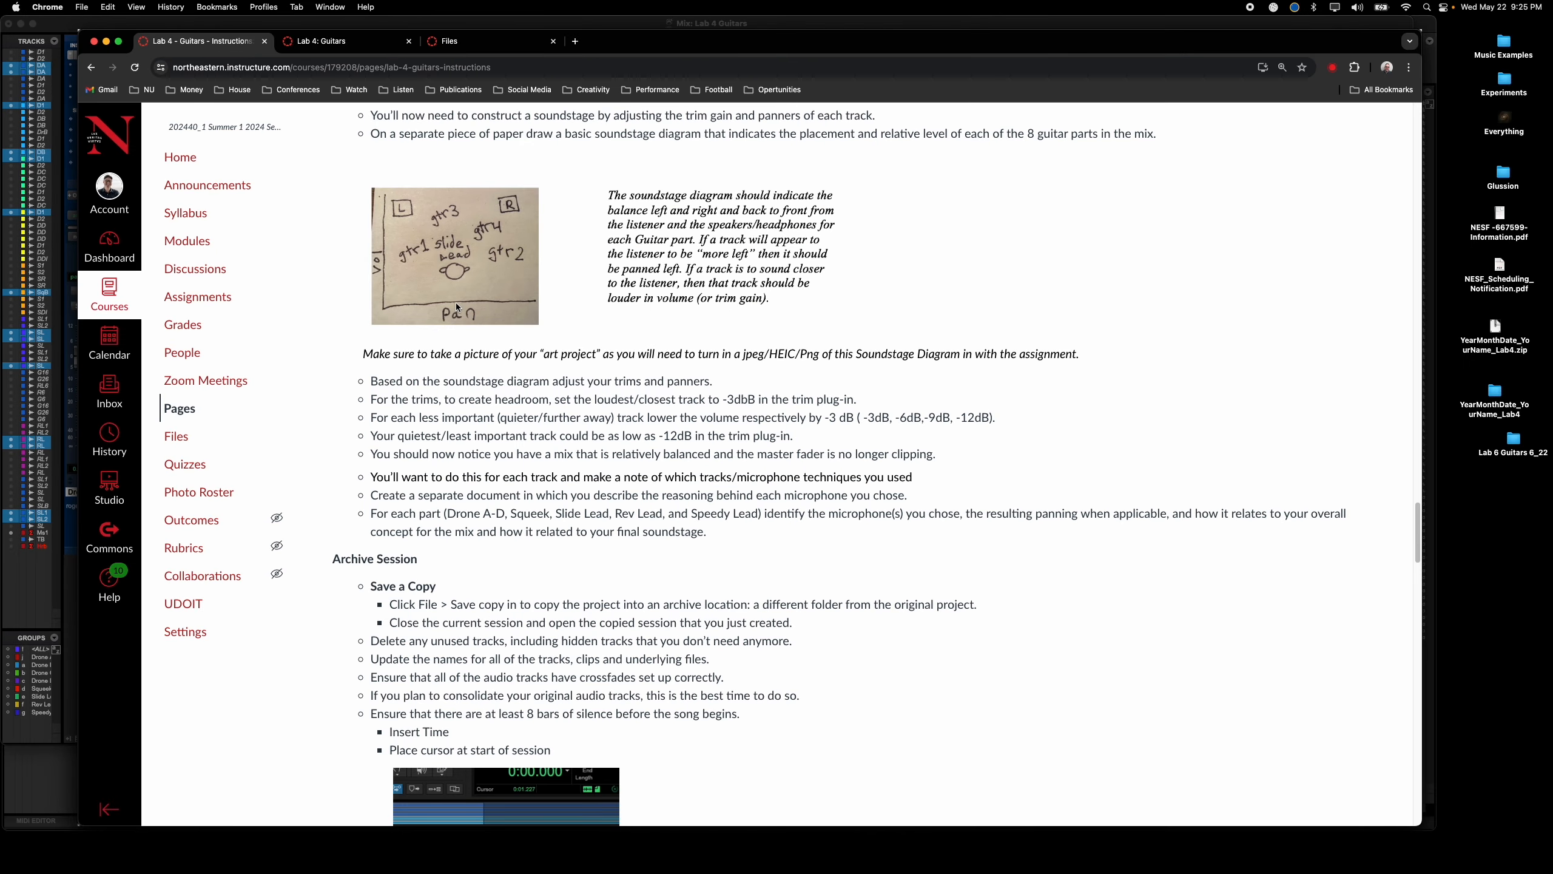
Step: In Pro Tools, set the Slide Lead Roger L Trim gain to -3 dB and apply the same setting to Slide Lead Roger R and Slide Lead DI
key("super+Tab")
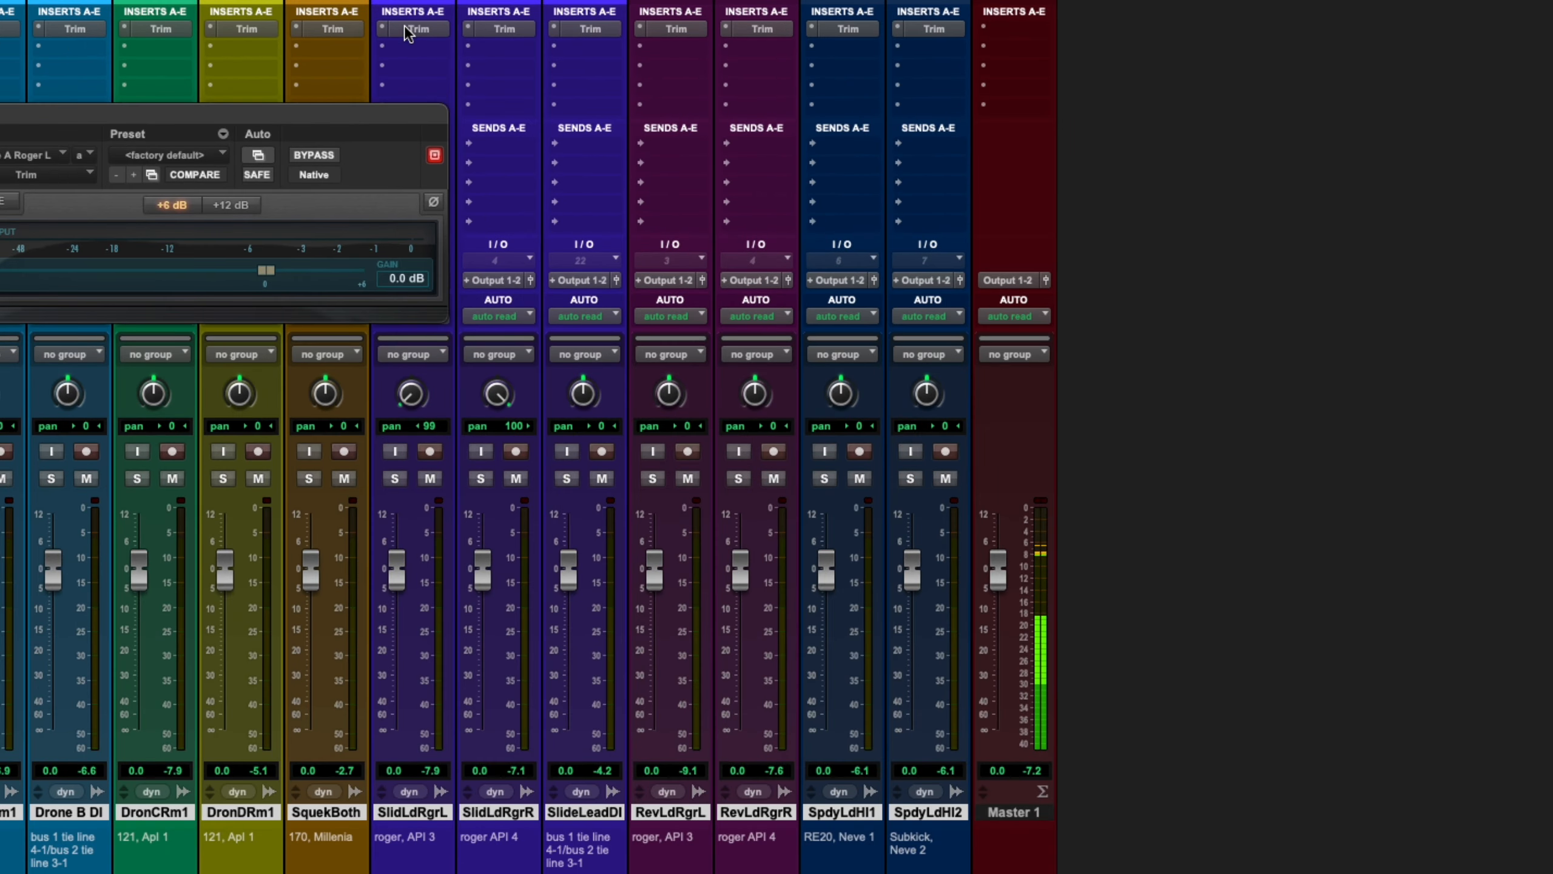
left_click(419, 57)
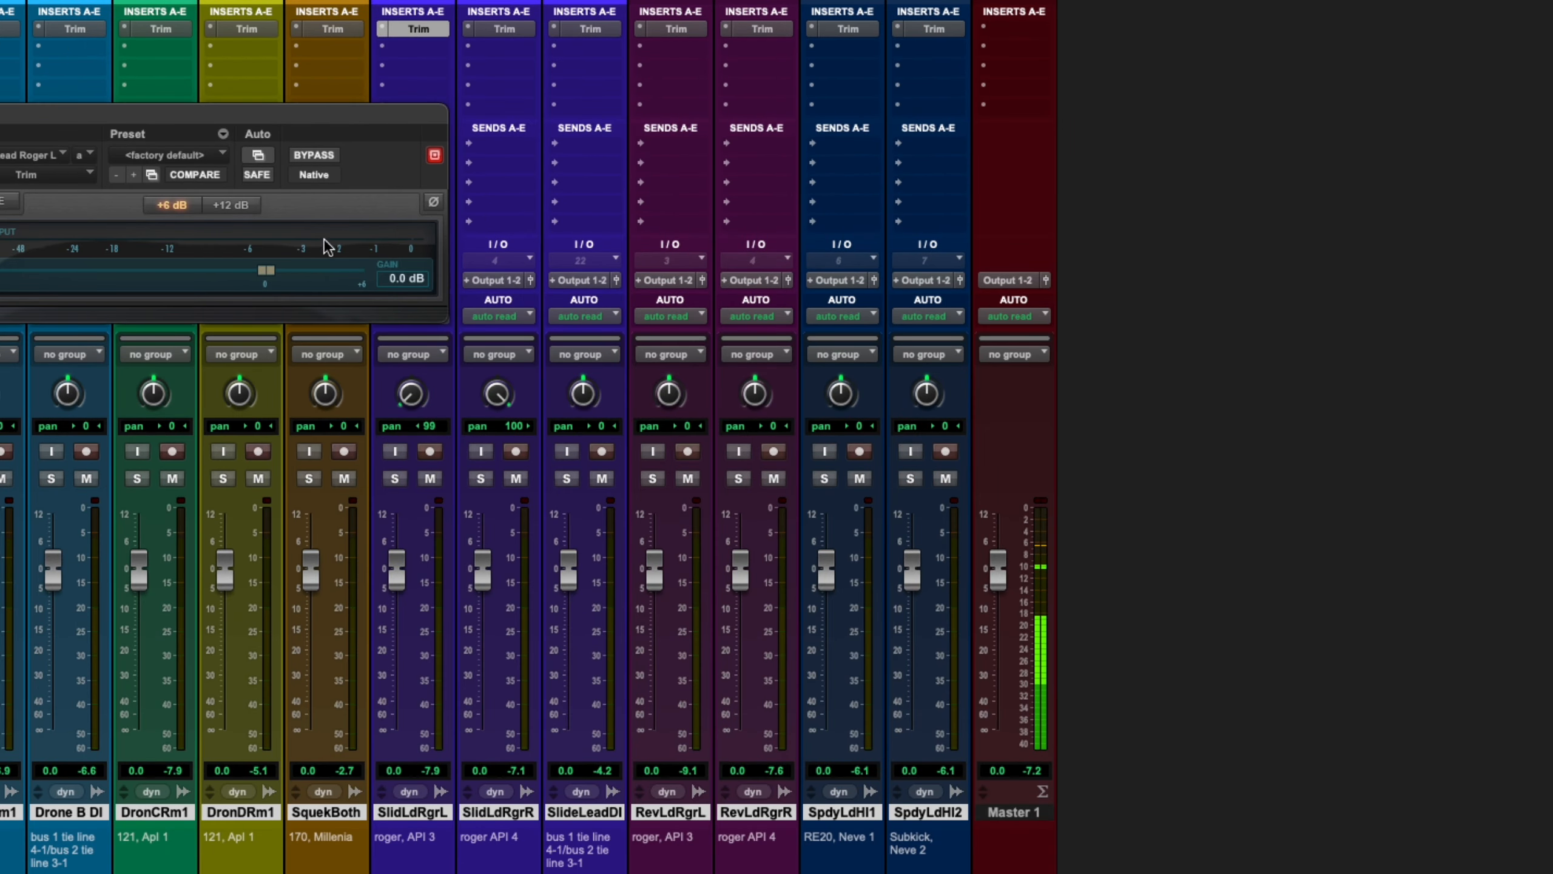
left_click(397, 276)
type("-3")
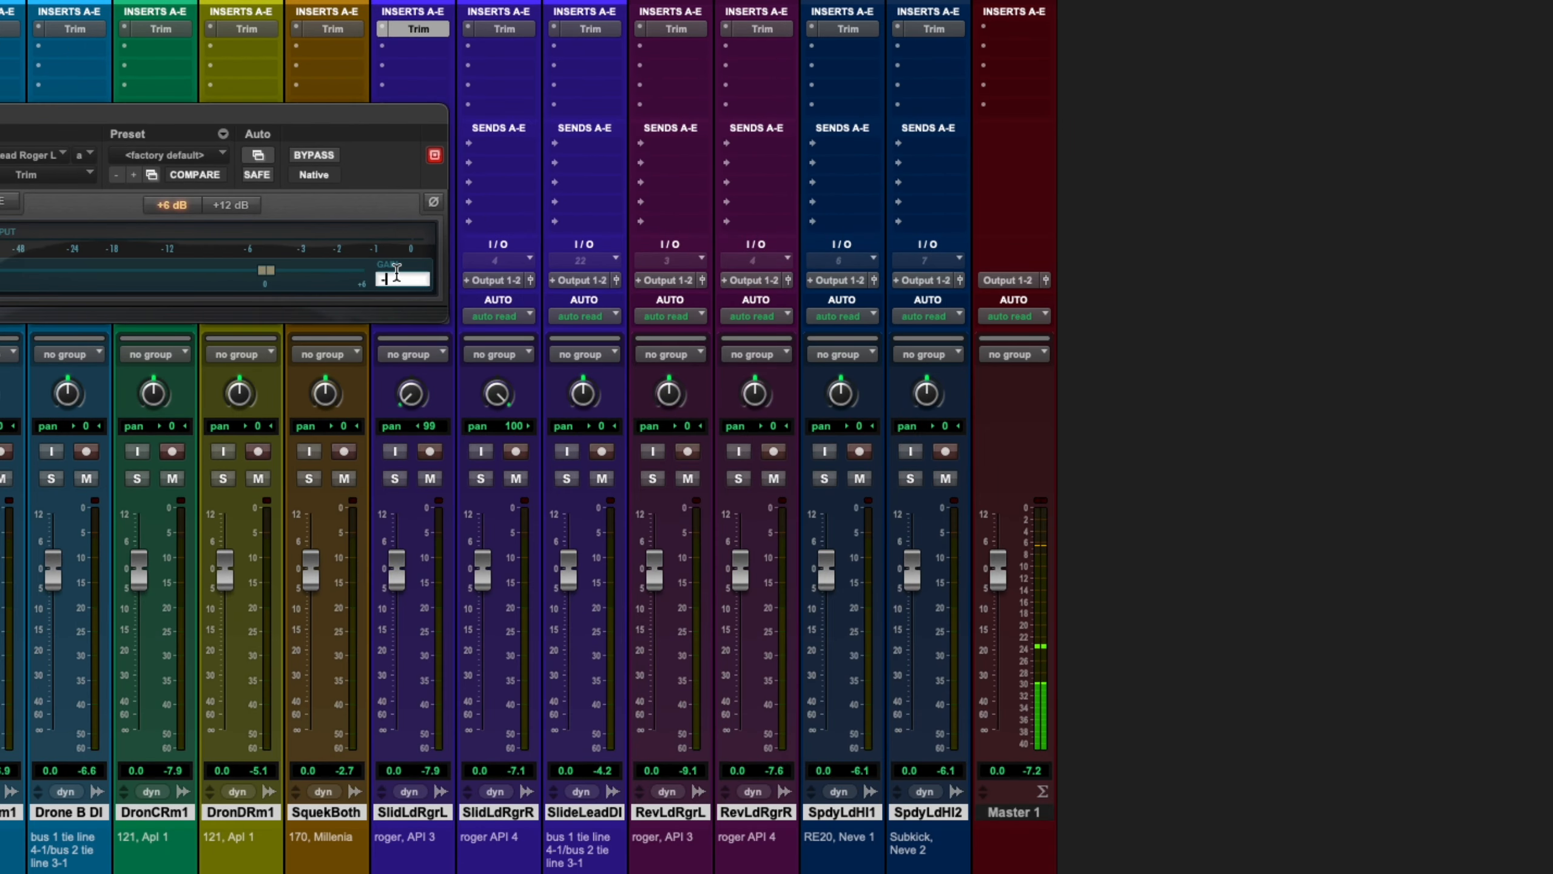
key("Return")
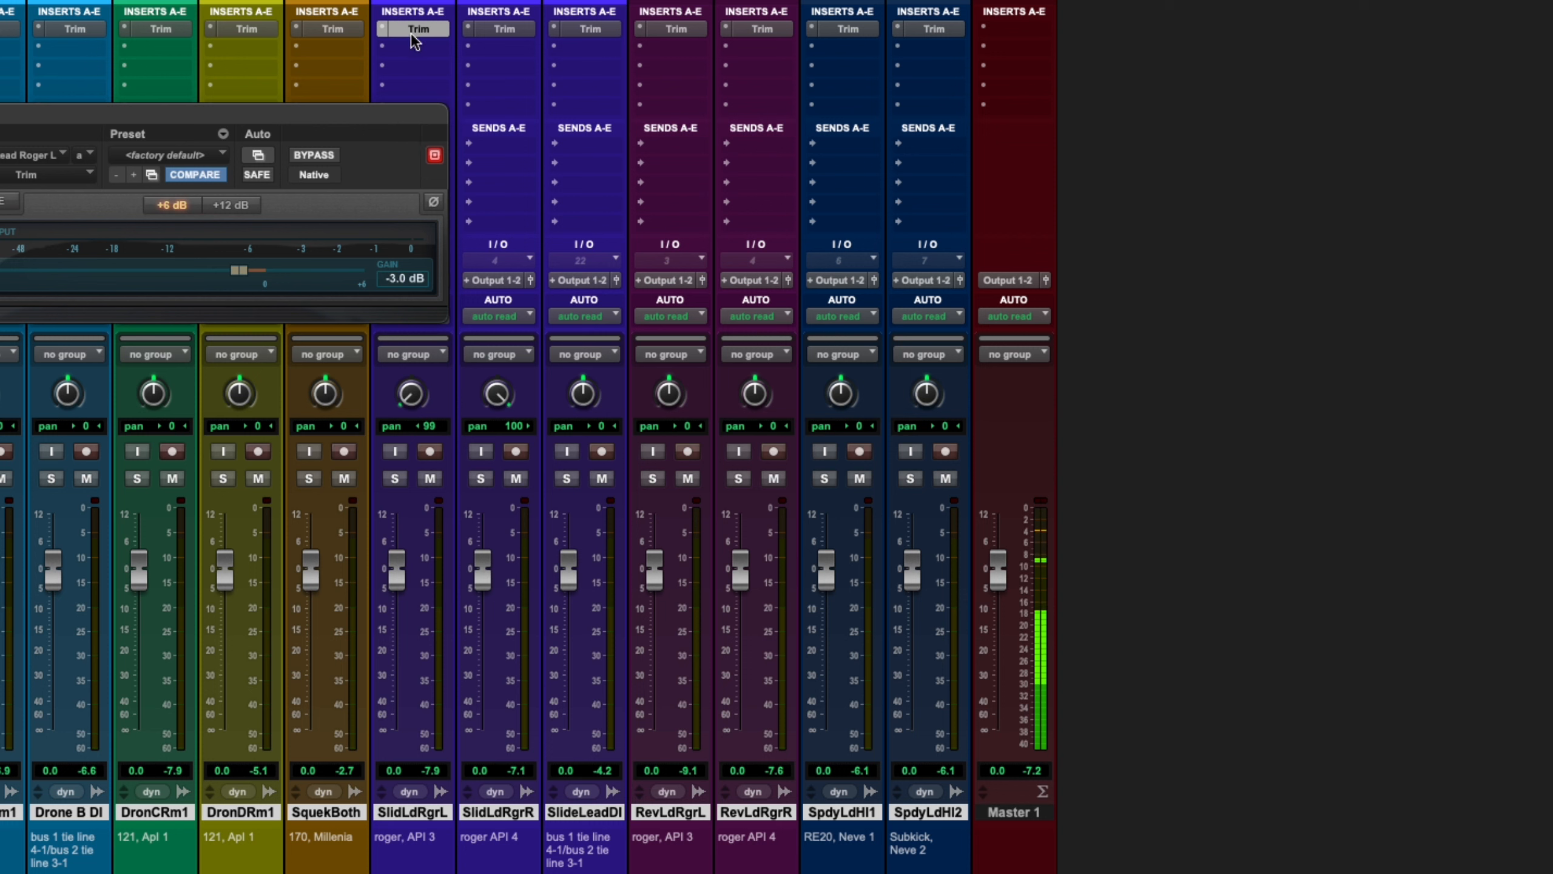
left_click(510, 32)
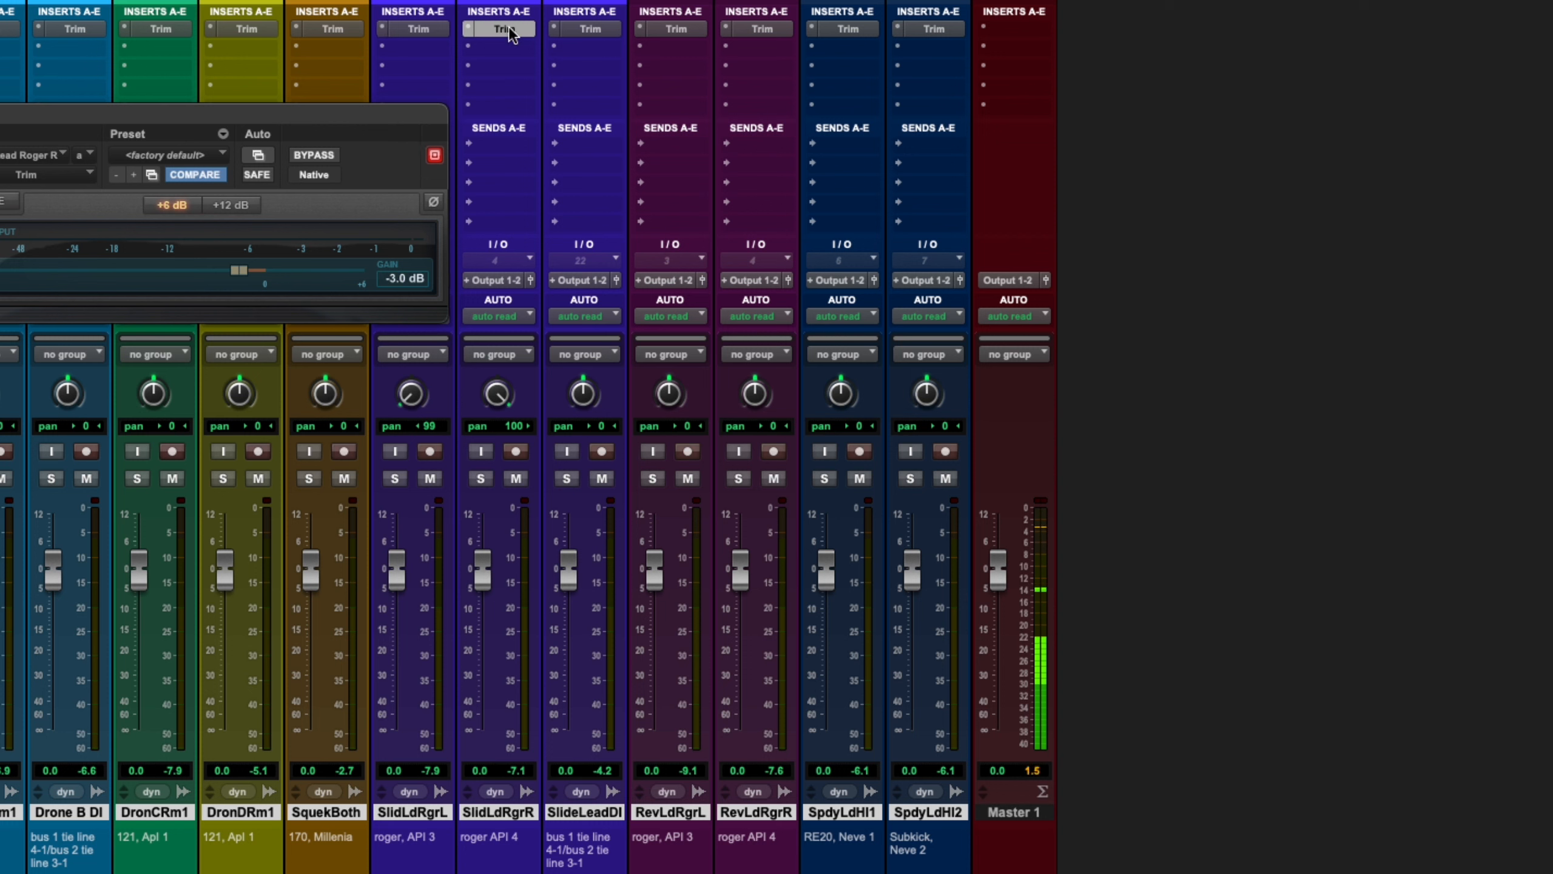
left_click(598, 30)
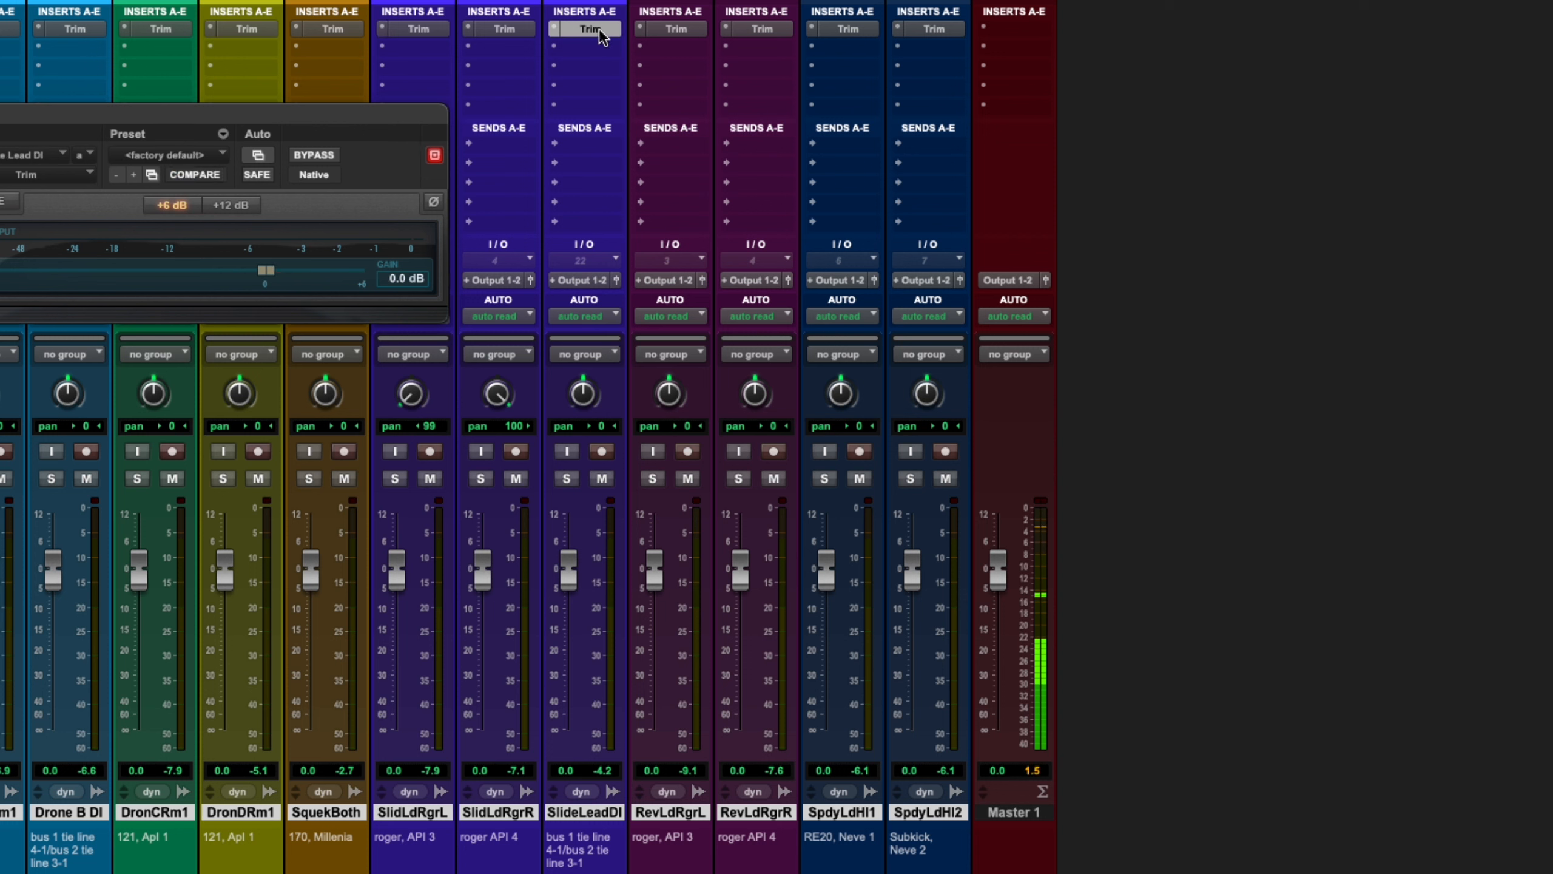
left_click_drag(491, 27, 587, 29)
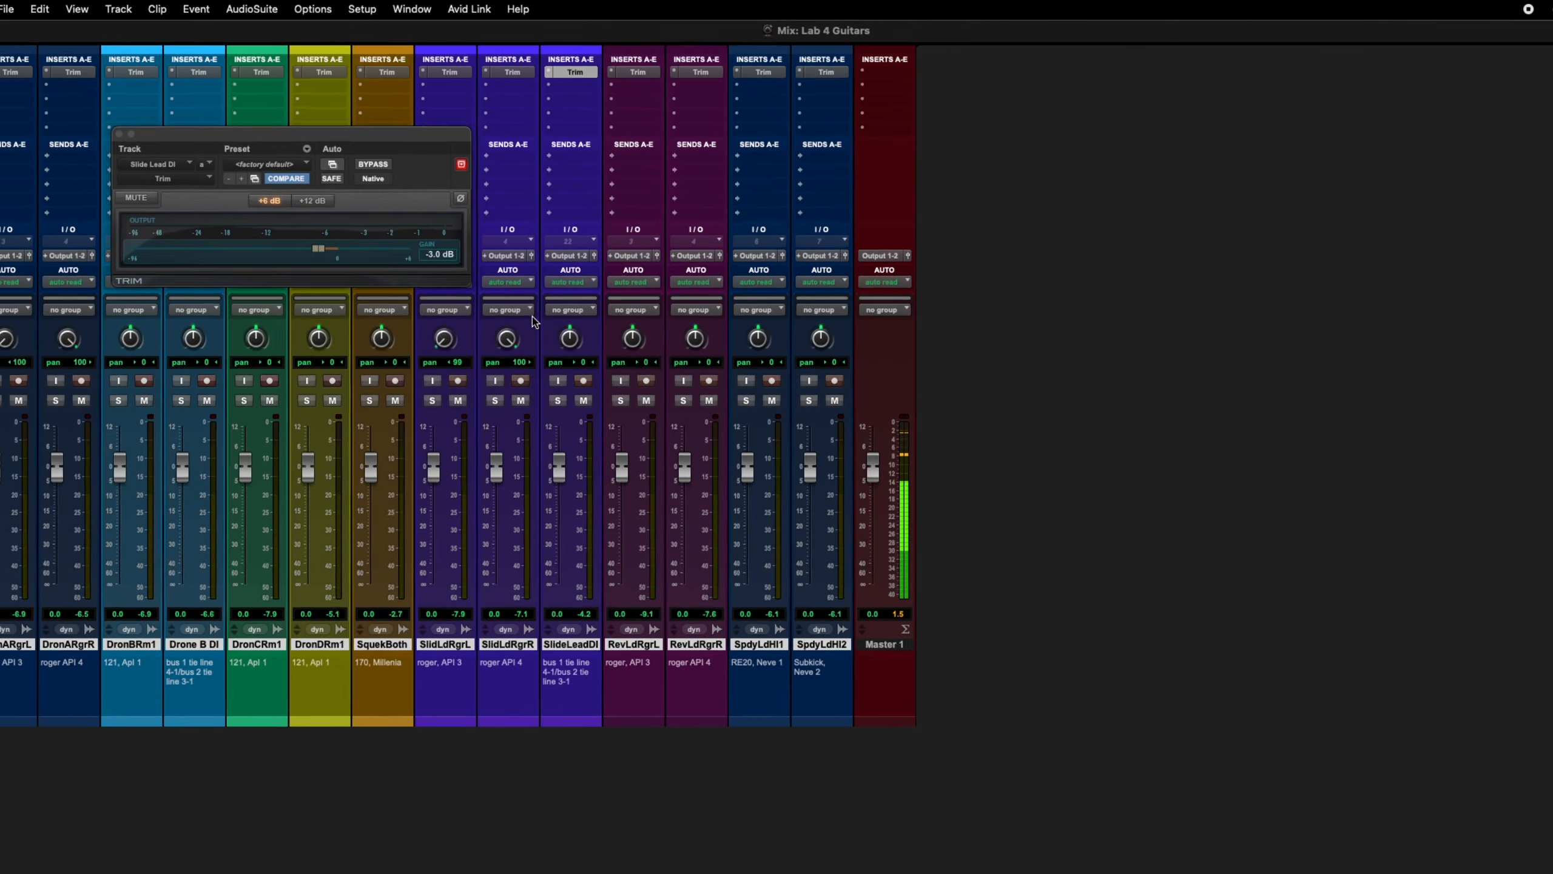
Step: Set the Trim gain to -2.9 dB on Rev Lead Roger L and -6 dB on Rev Lead Roger R
left_click(623, 63)
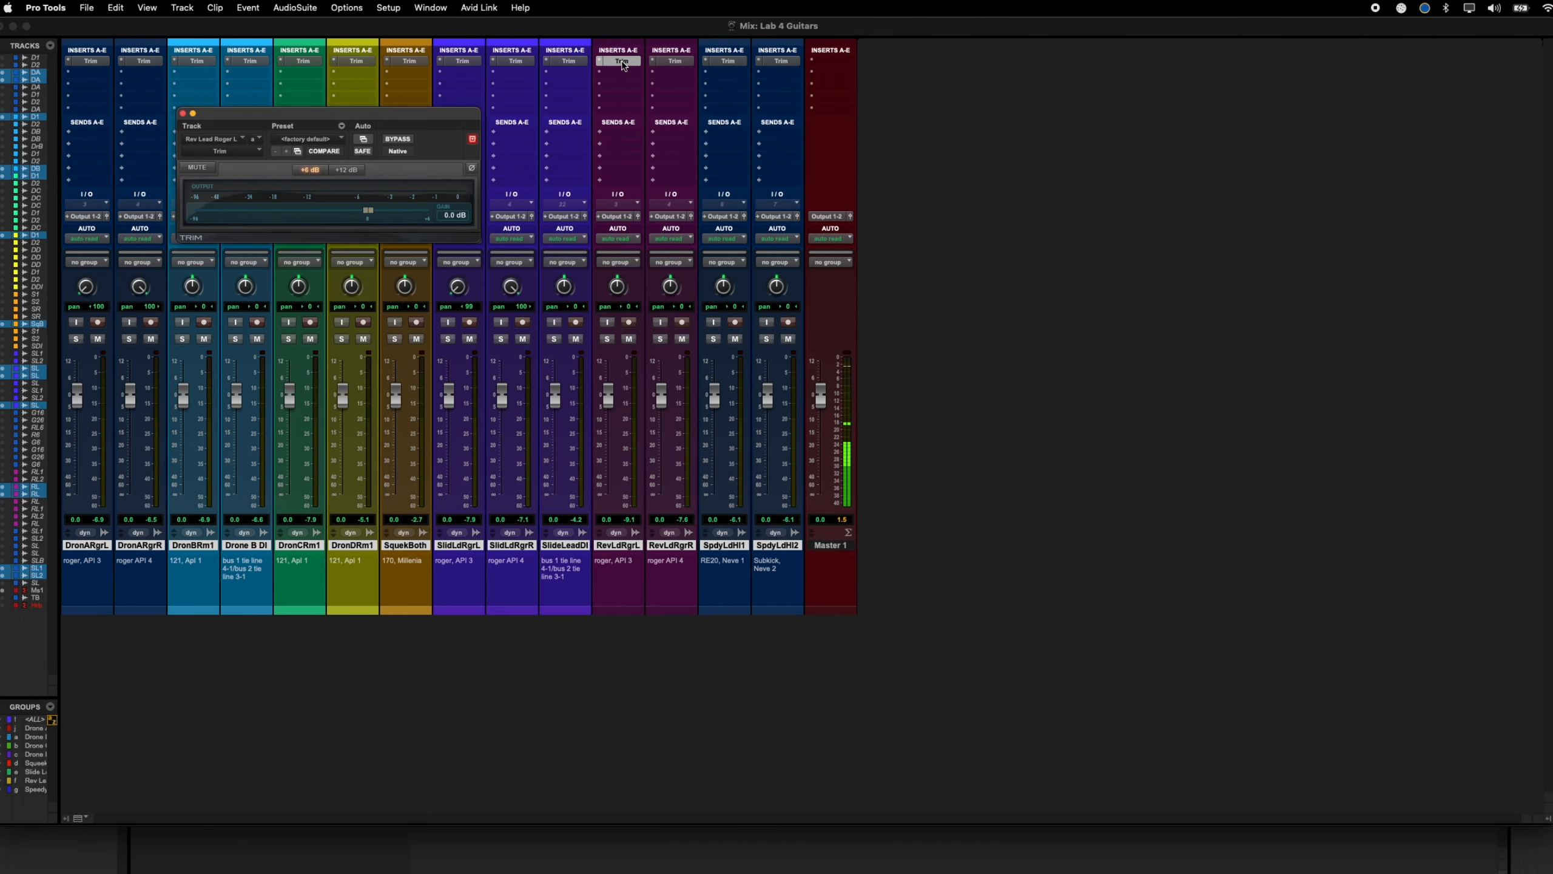
left_click(454, 215)
type("-2.9")
key("Return")
left_click(669, 62)
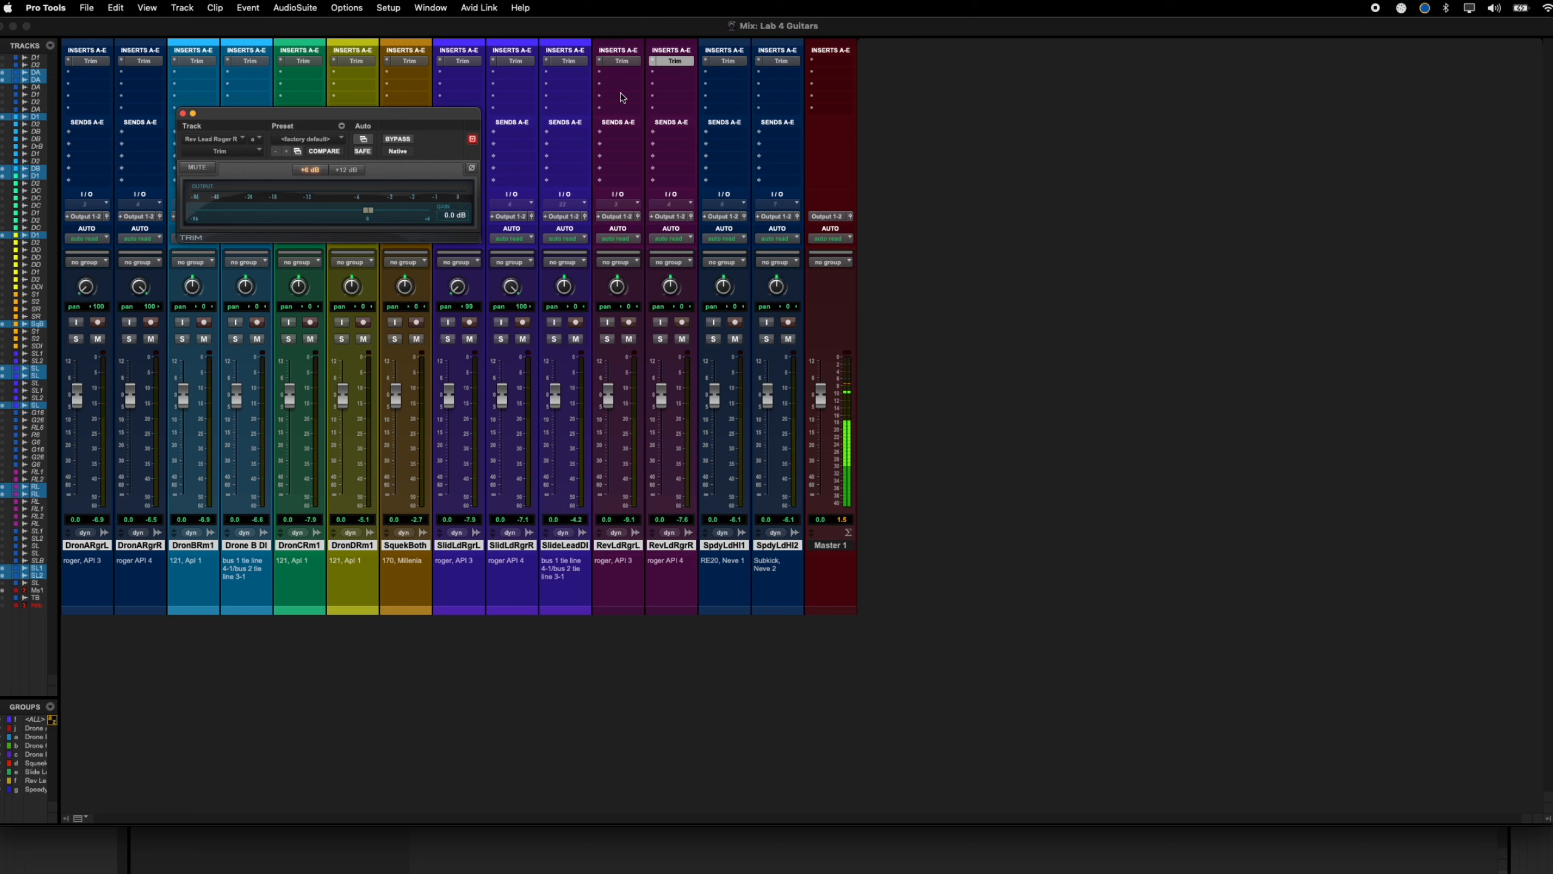
left_click(453, 215)
type("-6")
key("Return")
left_click(181, 114)
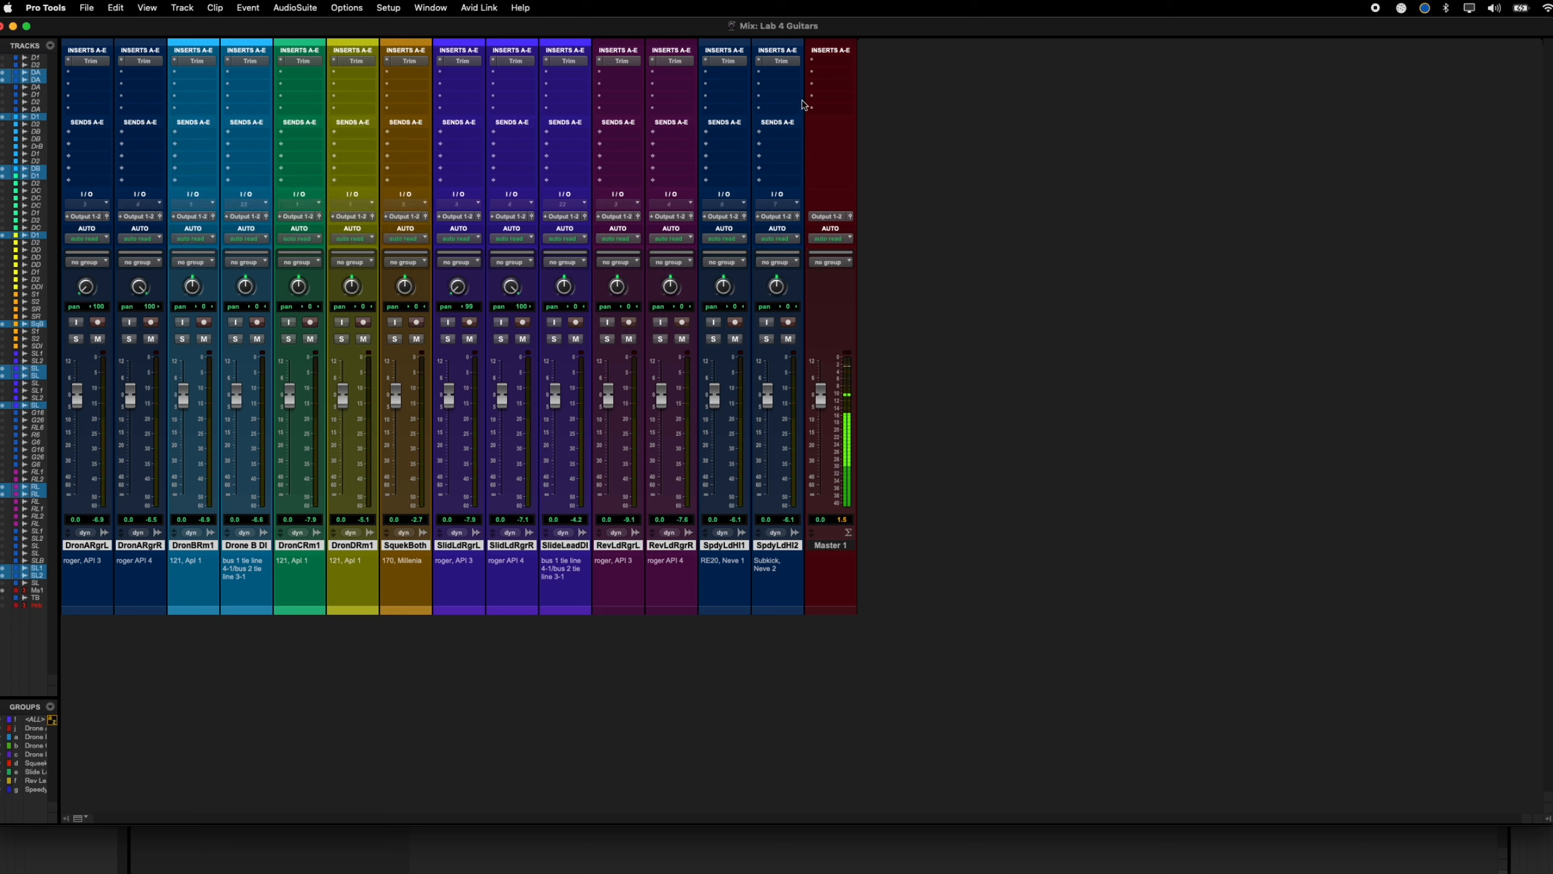
Step: Set the Speedy Lead Hall 1 Trim gain to -12 dB and close the plug-in window
left_click(731, 61)
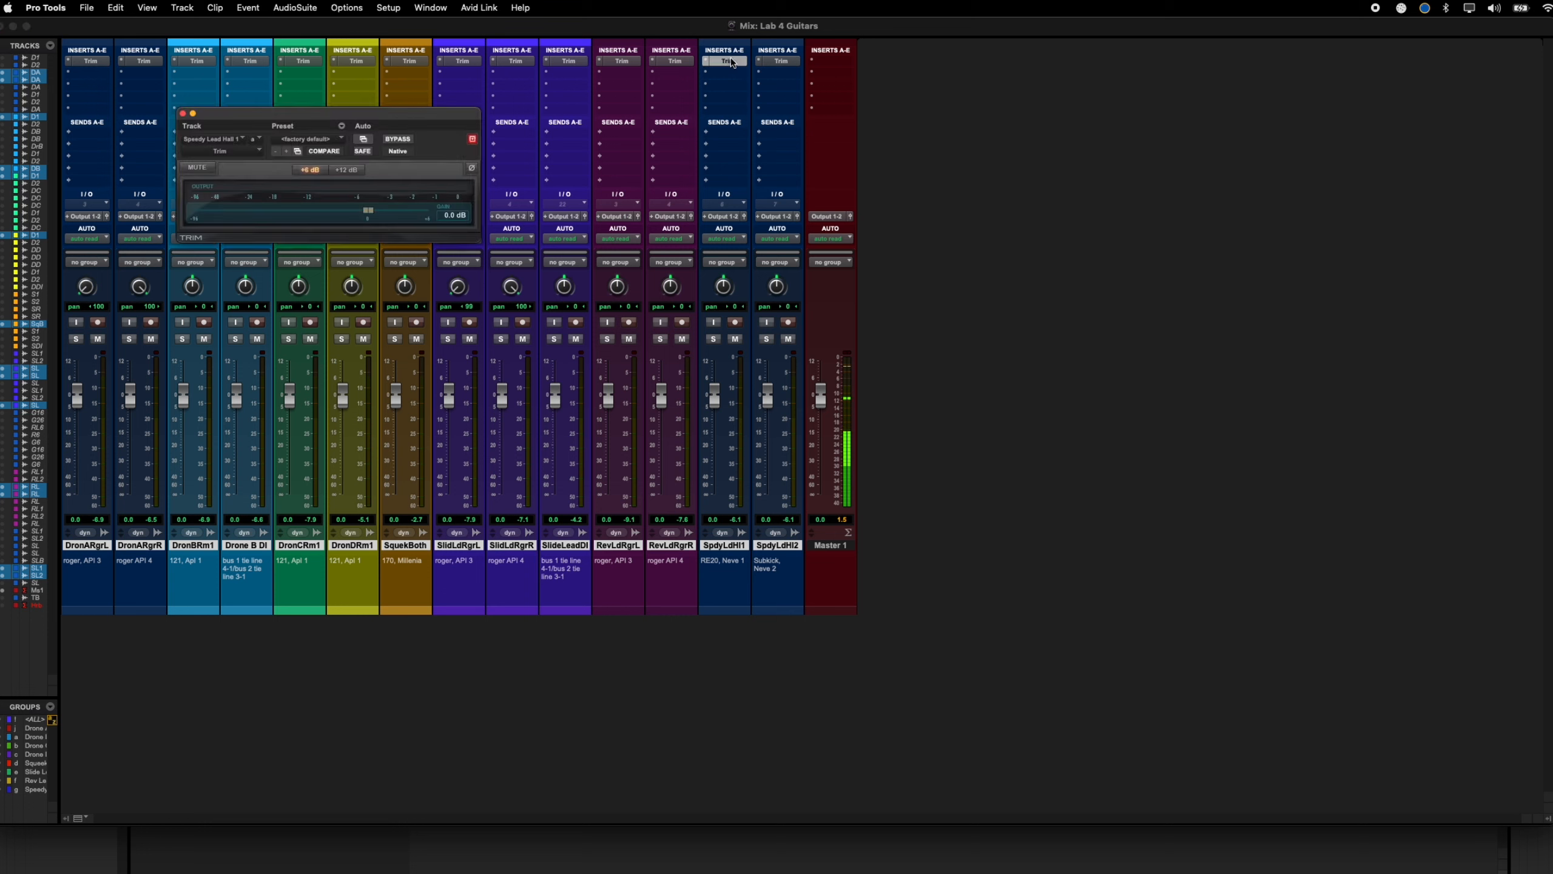
left_click(453, 215)
type("-12")
key("Return")
left_click(732, 62)
left_click(182, 114)
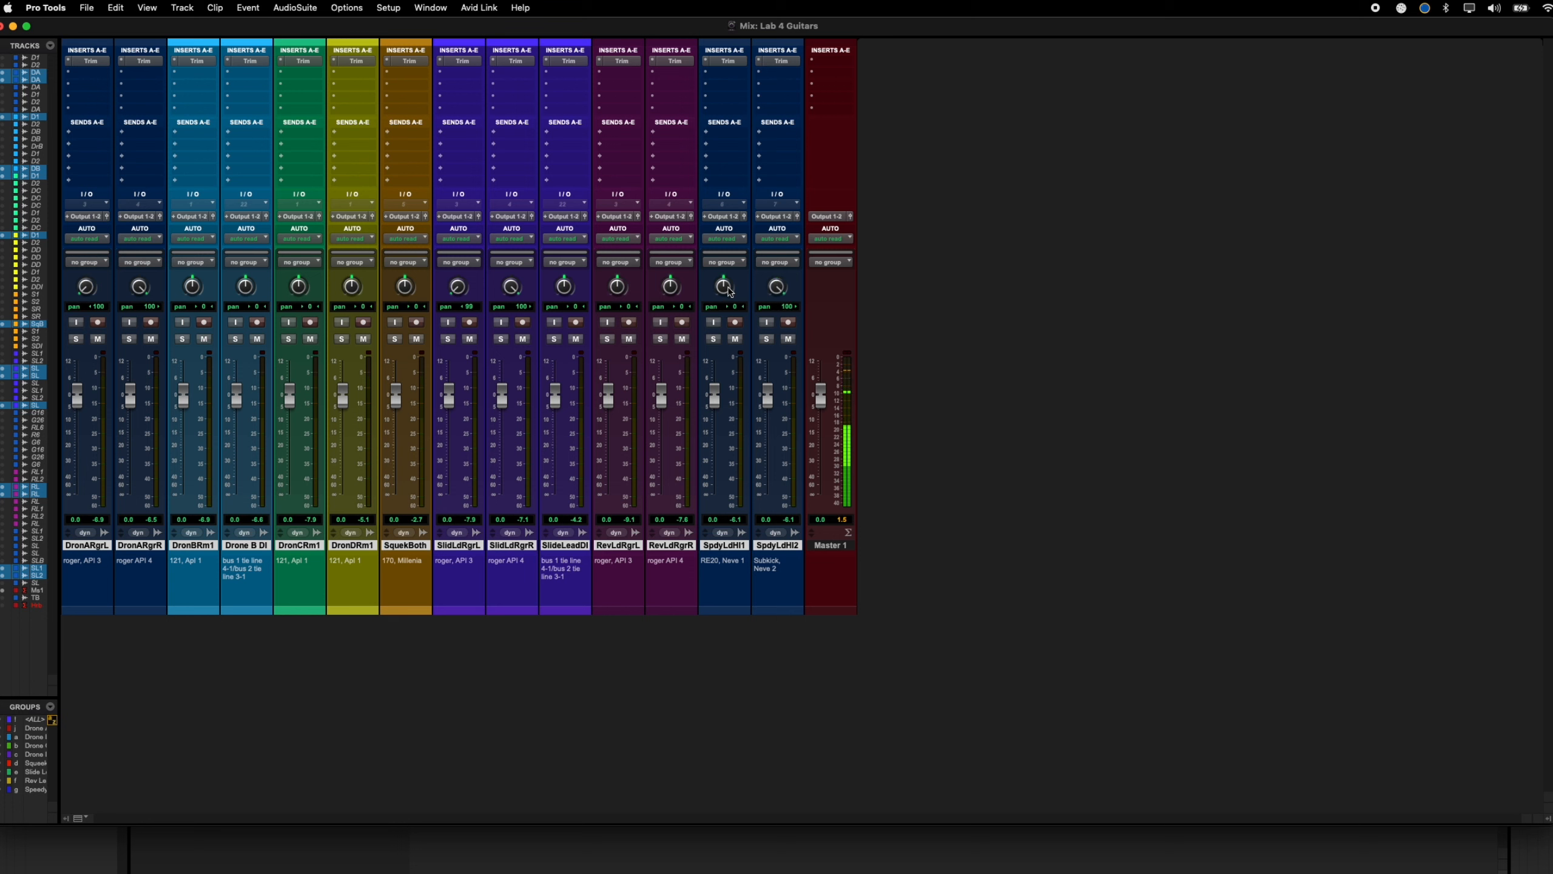
Step: Pan Speedy Lead Hall 1 to 100 right and Squeek Booth to 100 left
left_click_drag(728, 289, 734, 157)
left_click_drag(403, 286, 401, 421)
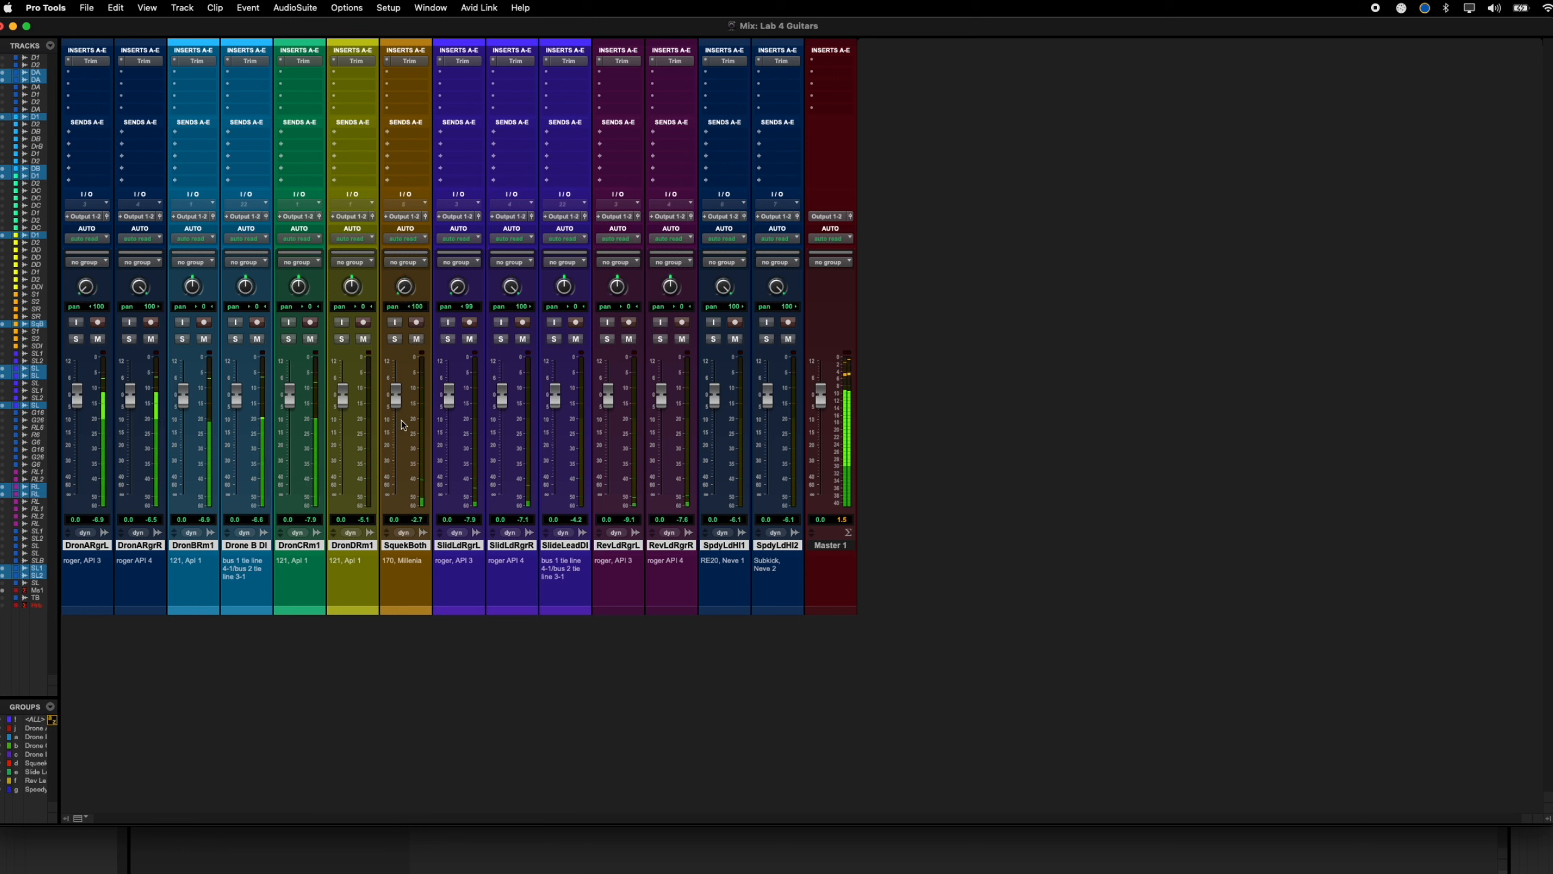
Step: Play the session from about 2:39 and clear the Master 1 clip indicator in the Mix window
key("super+equal")
left_click(513, 133)
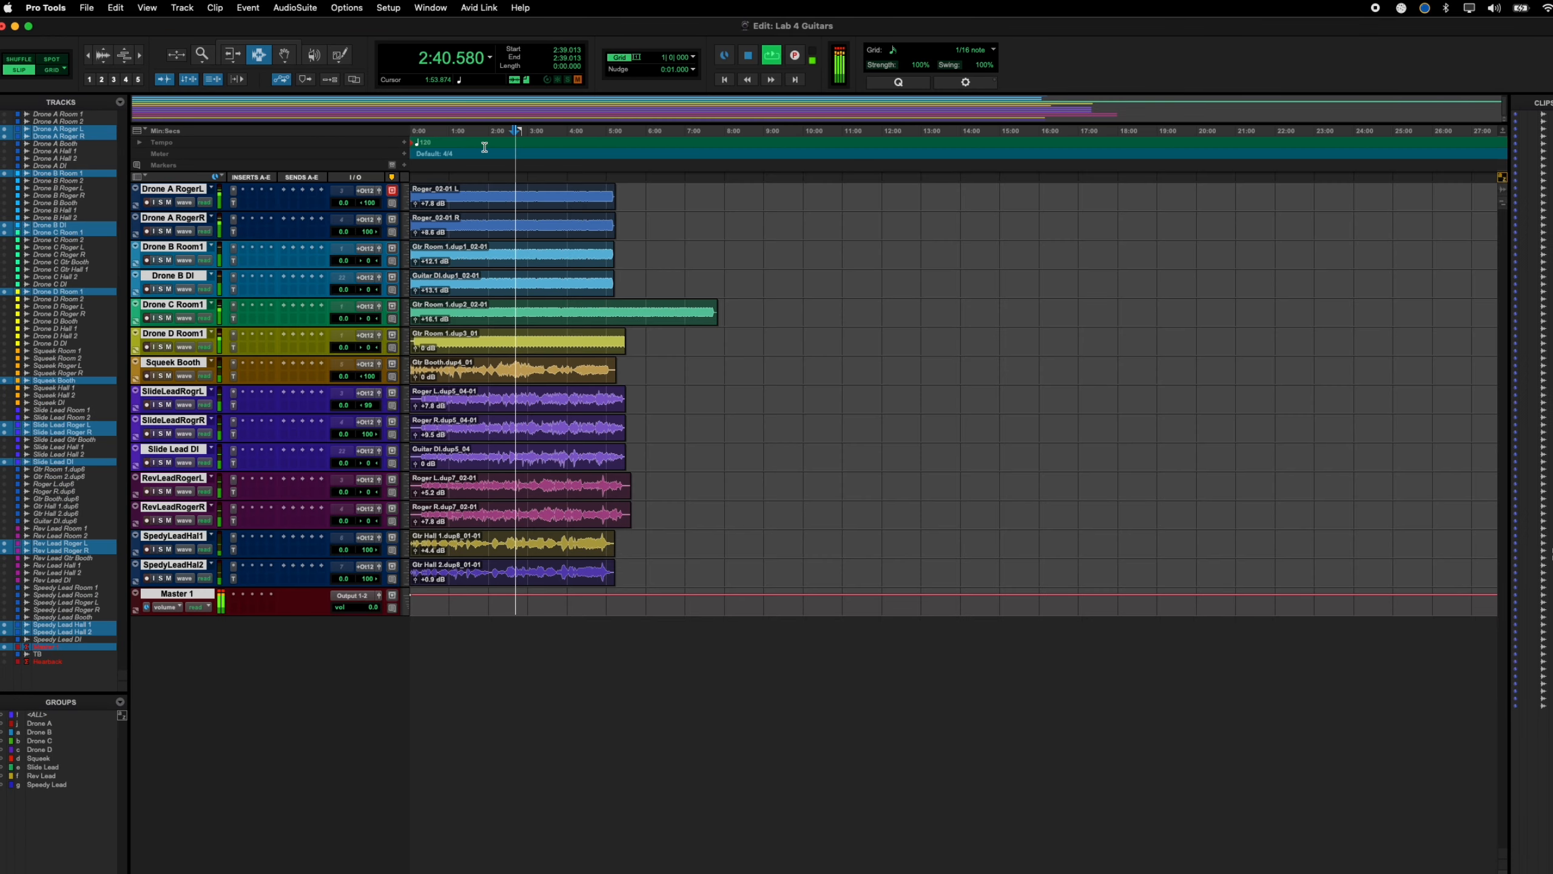
key("super+equal")
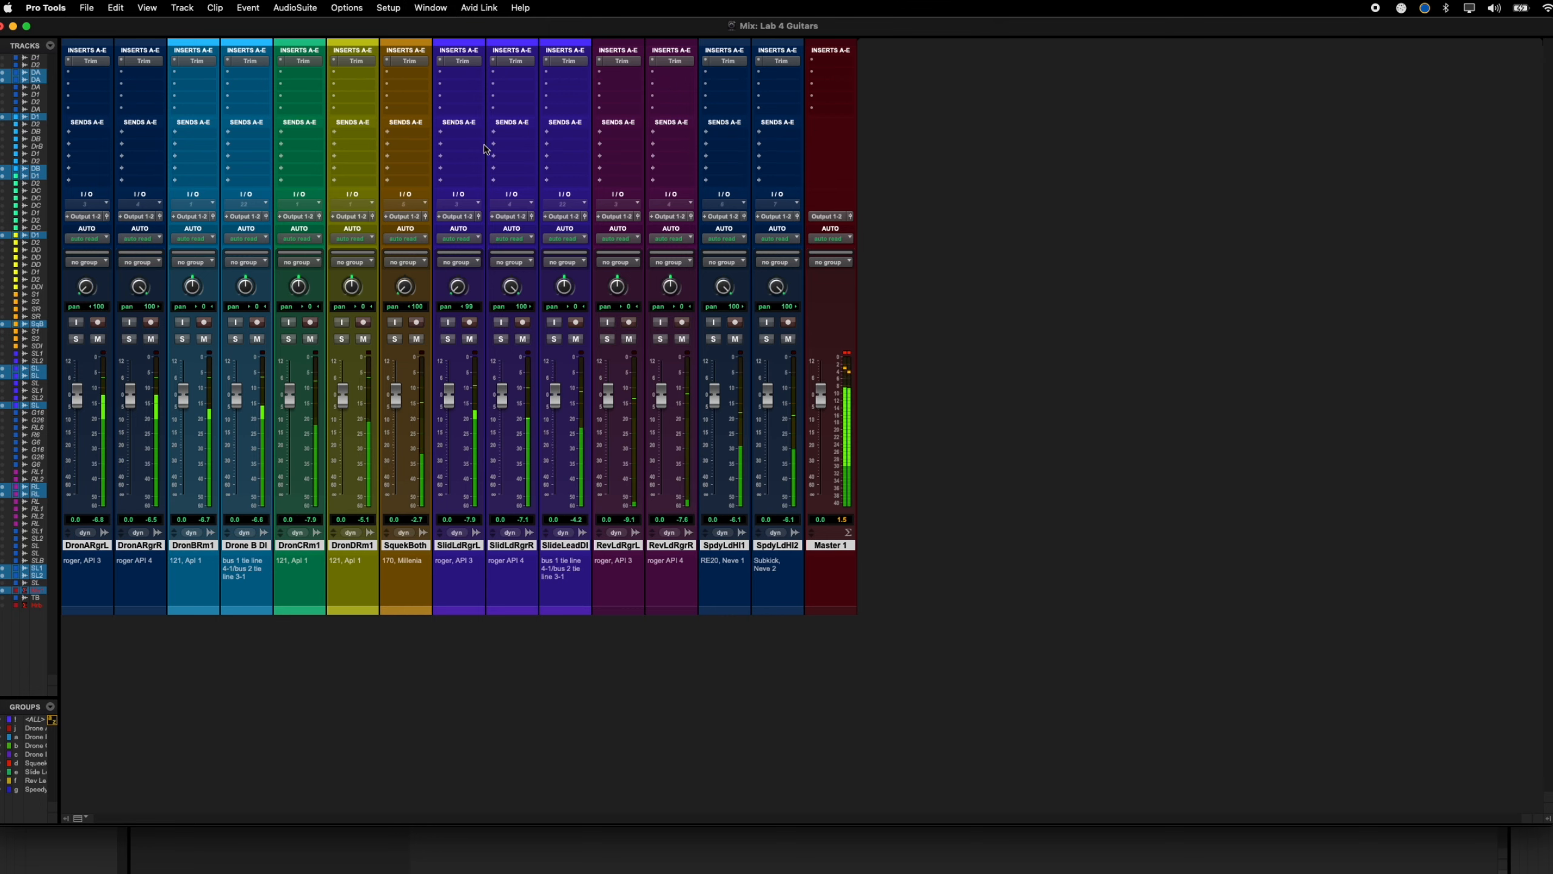
left_click(848, 353)
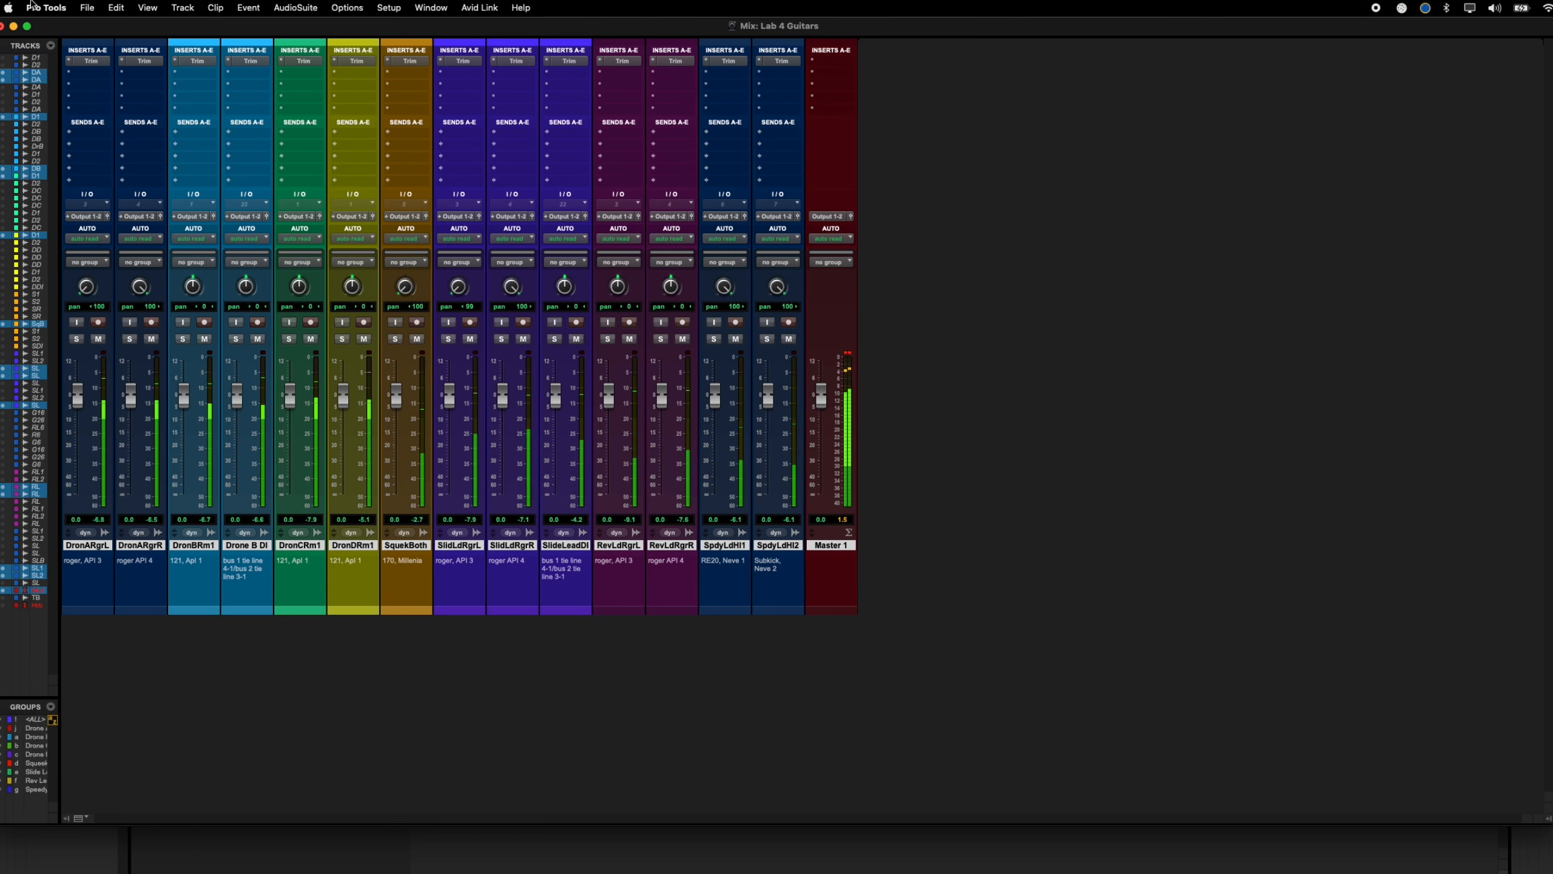
Step: Set the Drone A Roger L Trim gain to -9 dB, copy it across the drone tracks through Drone D Room 1, and clear the master clip indicator
left_click(90, 60)
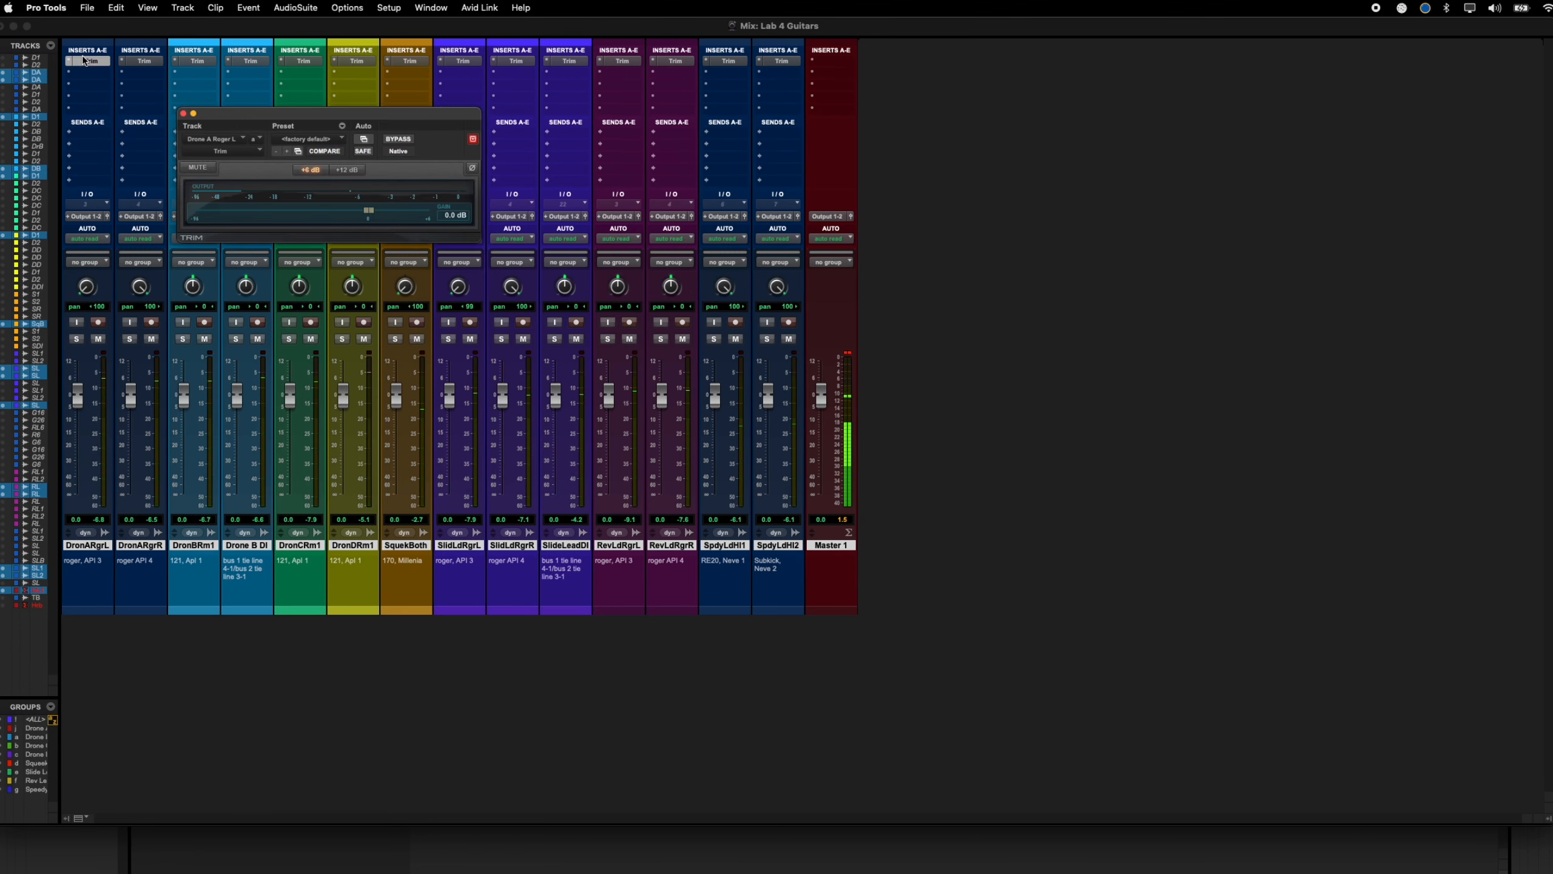
left_click(458, 214)
type("-9")
key("Return")
left_click_drag(84, 61, 354, 62)
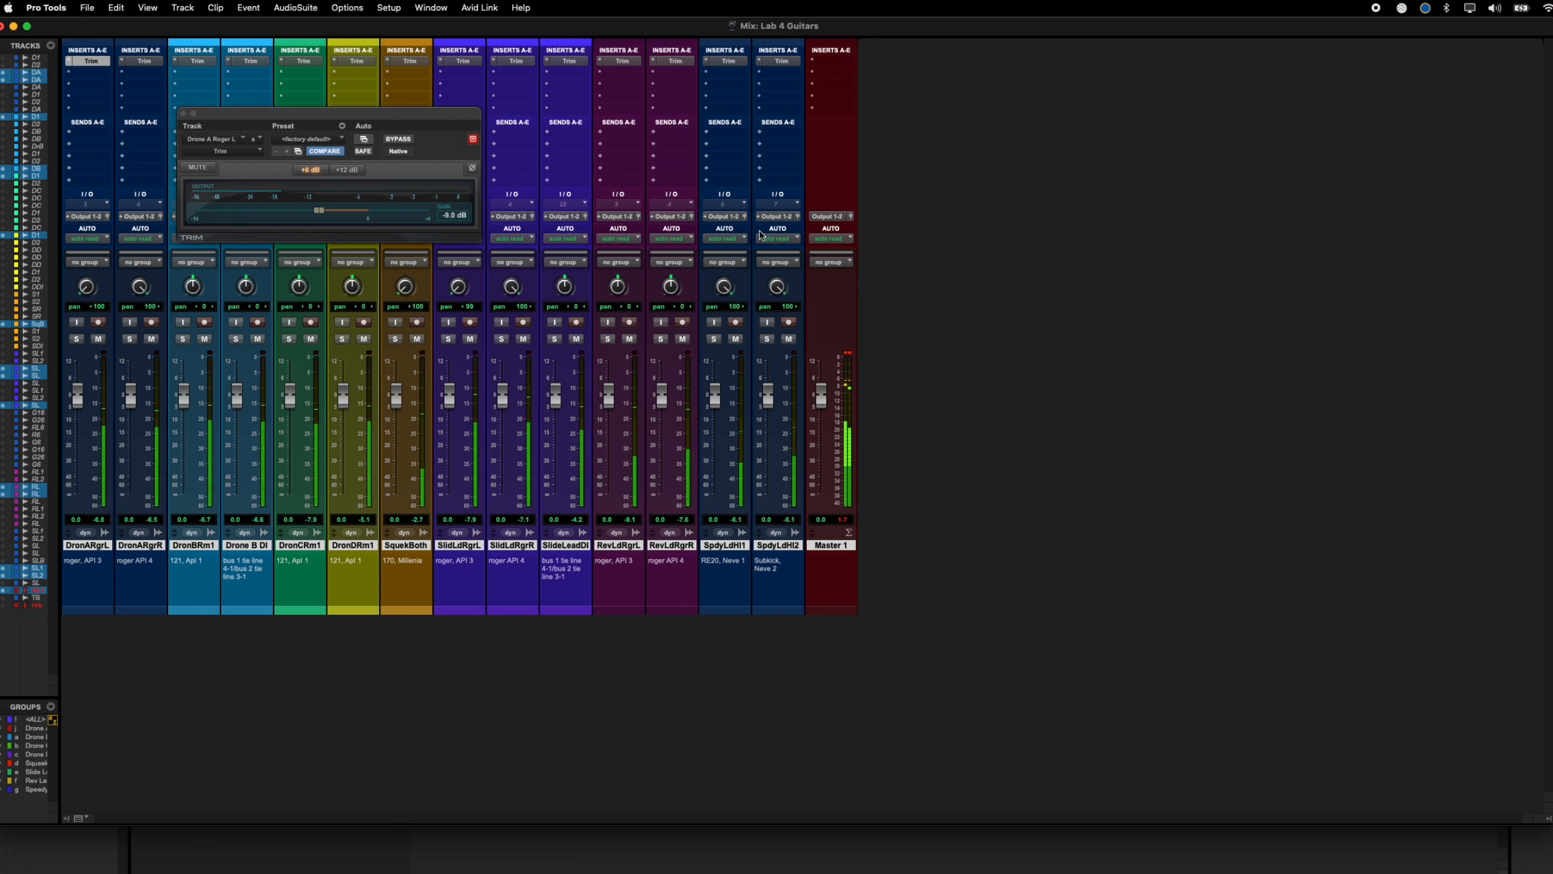
left_click(847, 353)
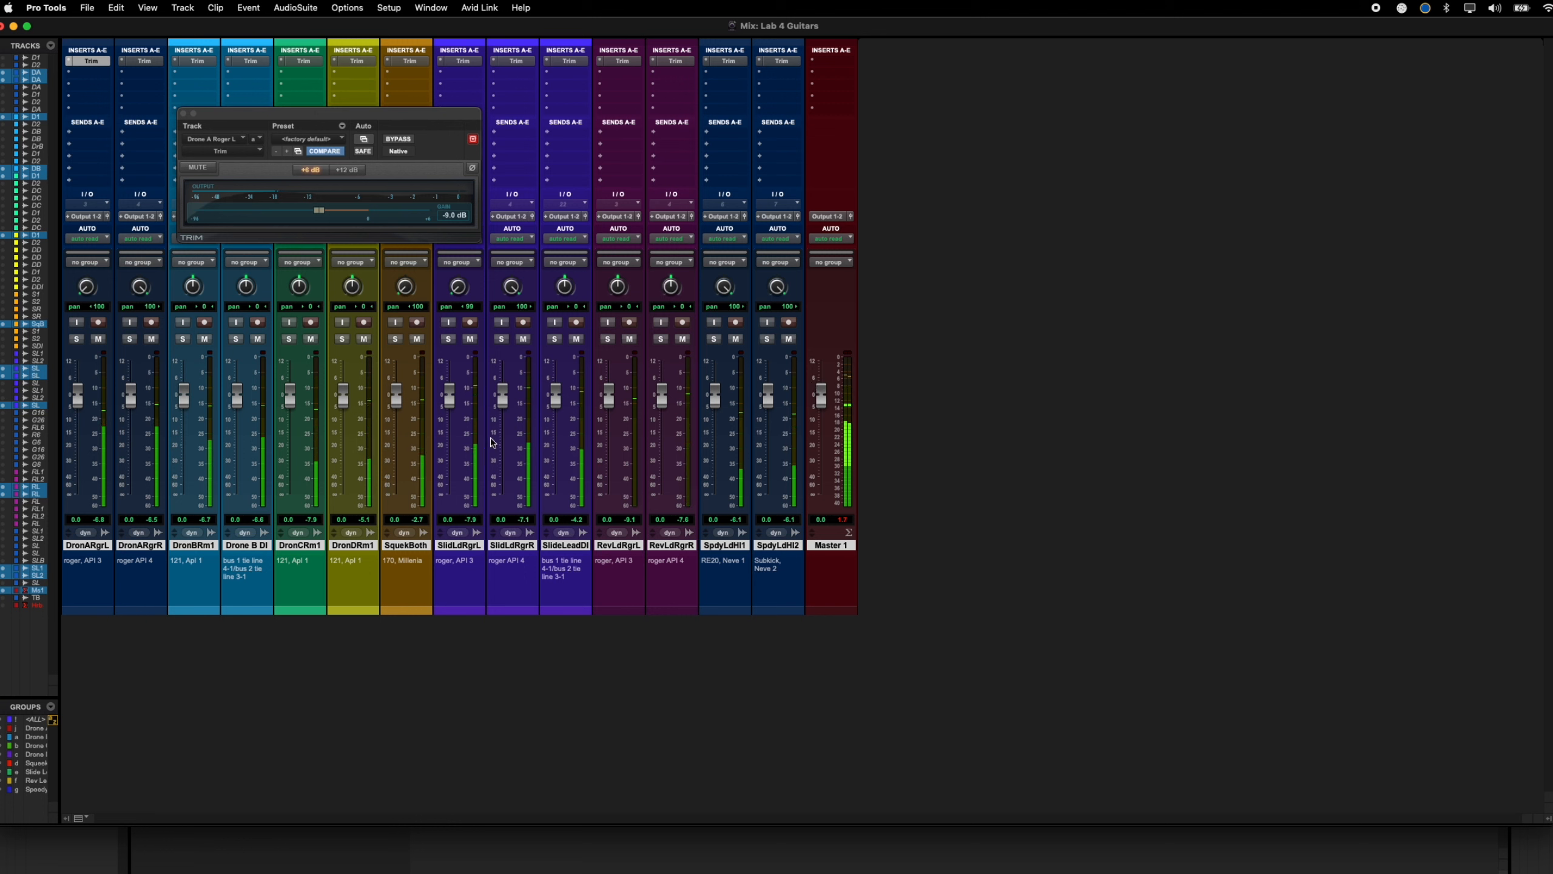
Step: Lower the Slide Lead Roger L and R faders to about -9.7 and -9.1 dB, and close the Trim window from the Edit window
left_click_drag(451, 401, 512, 428)
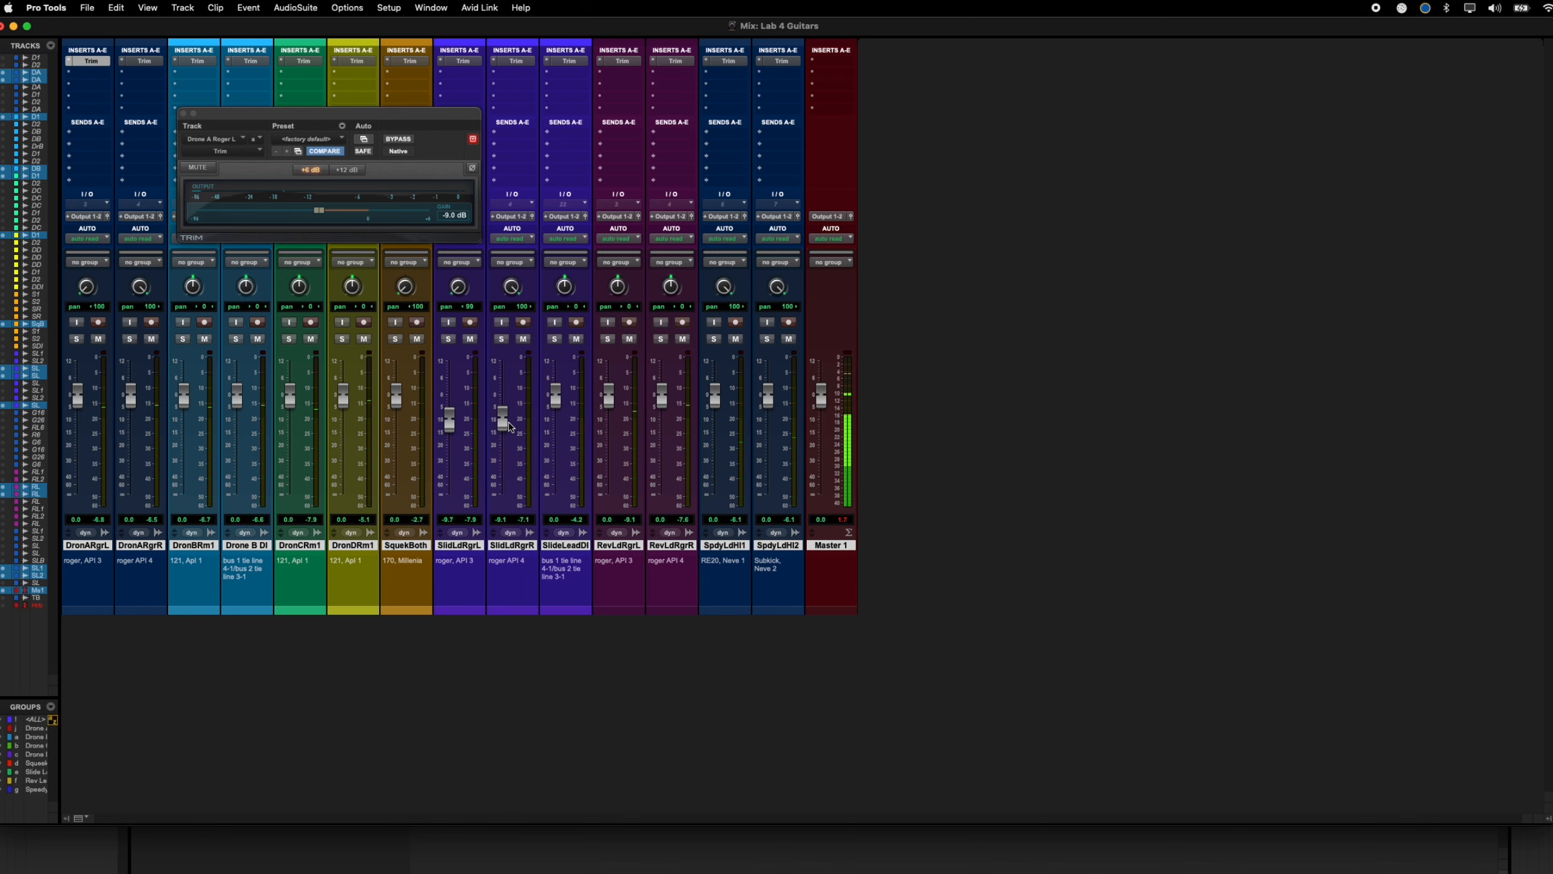
key("super+equal")
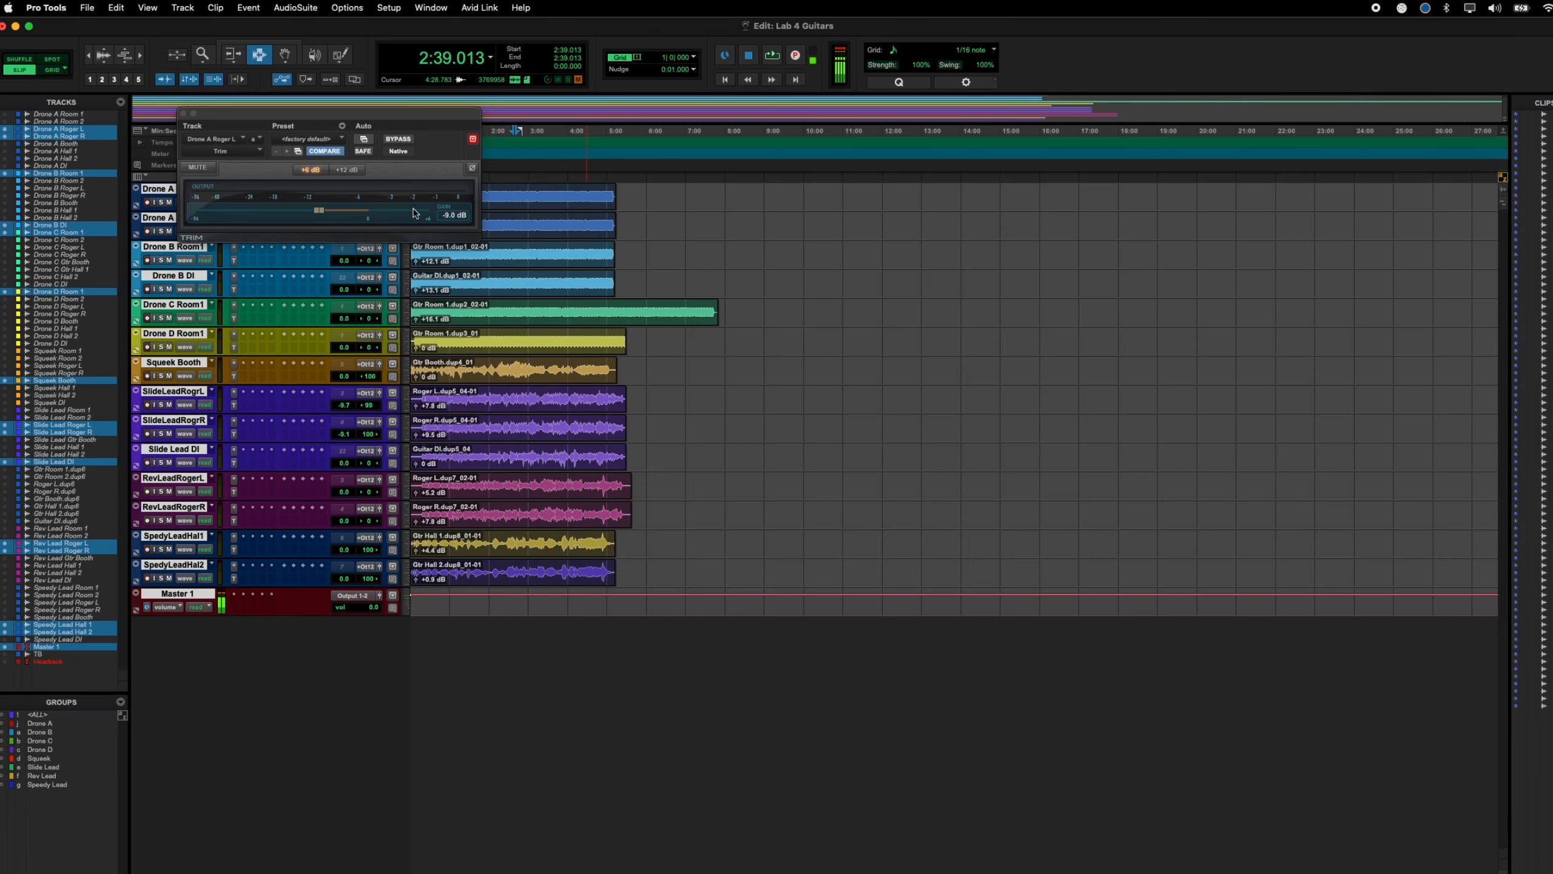
left_click(182, 113)
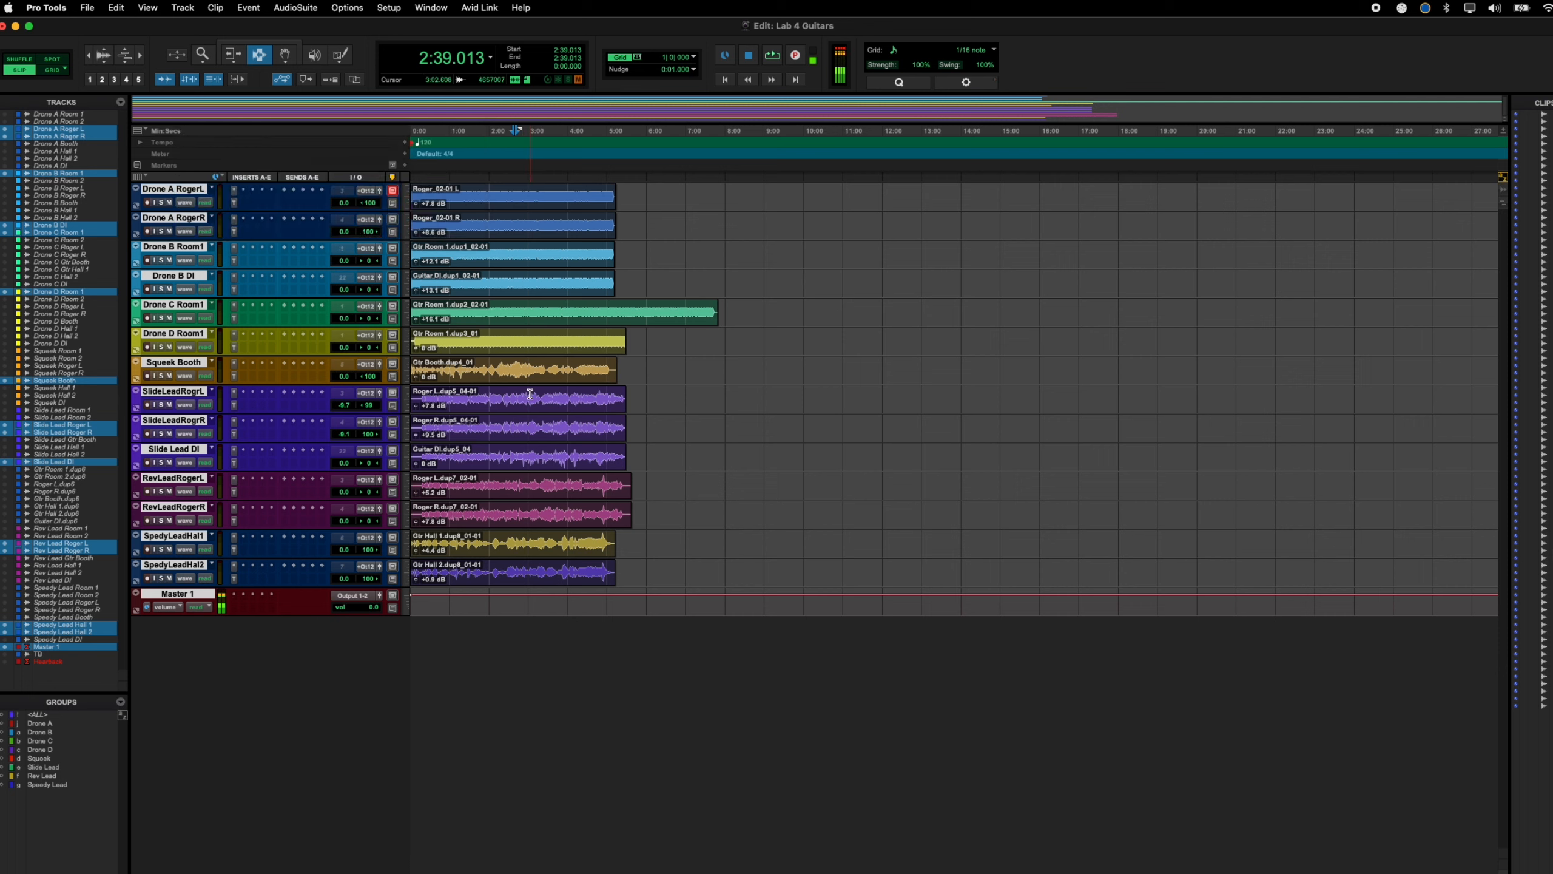
Step: Switch to the browser's lab instructions, consult the Archive Session section on saving a copy, and return to Pro Tools
key("super+Tab")
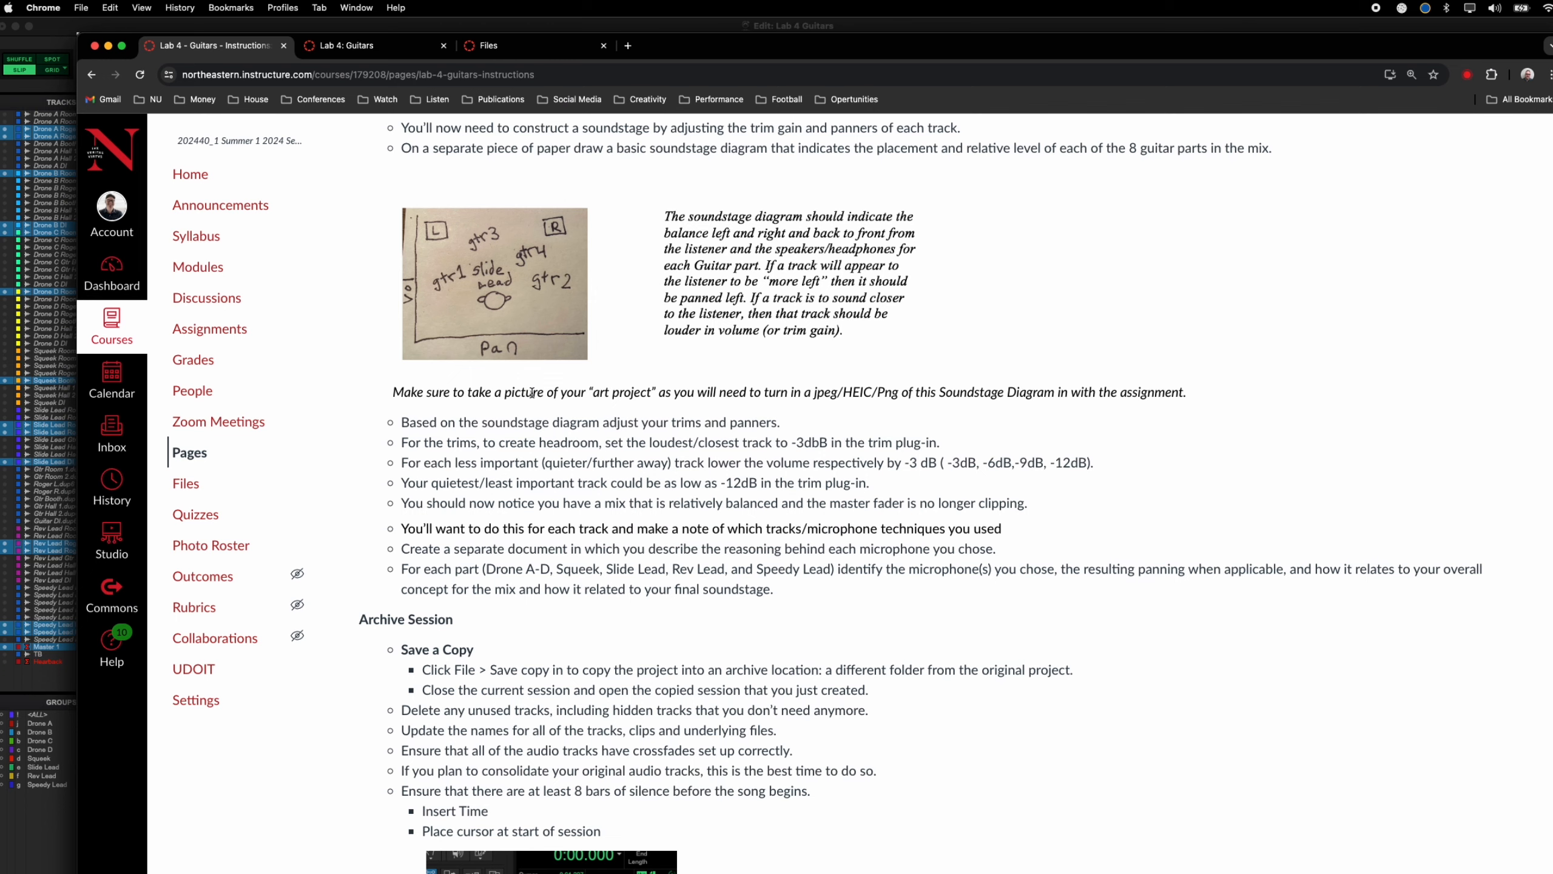
scroll(581, 542, "down", 8)
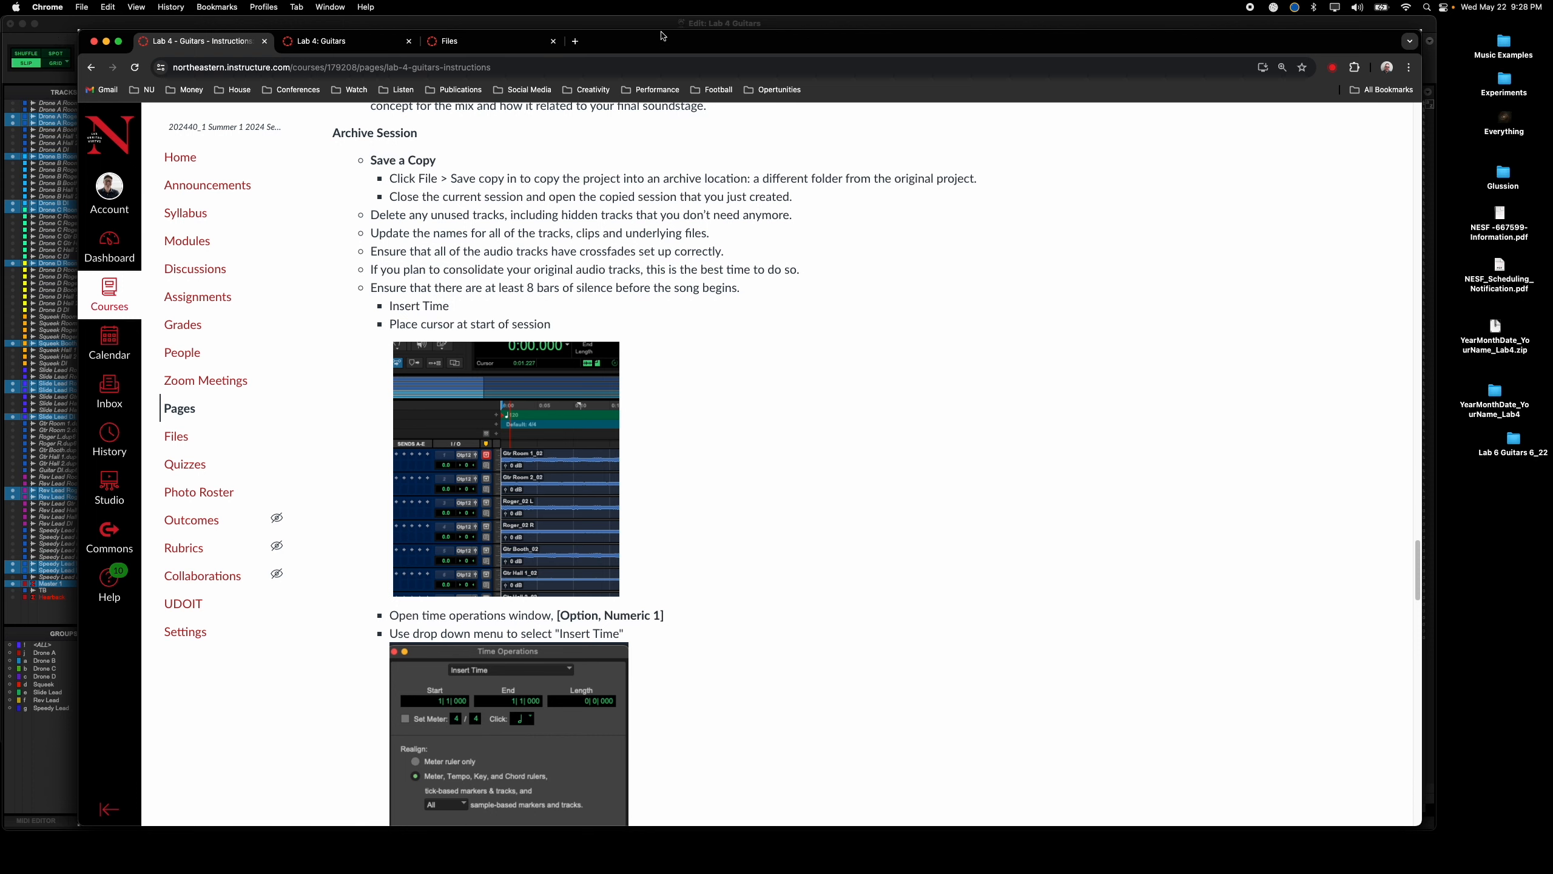
left_click(9, 208)
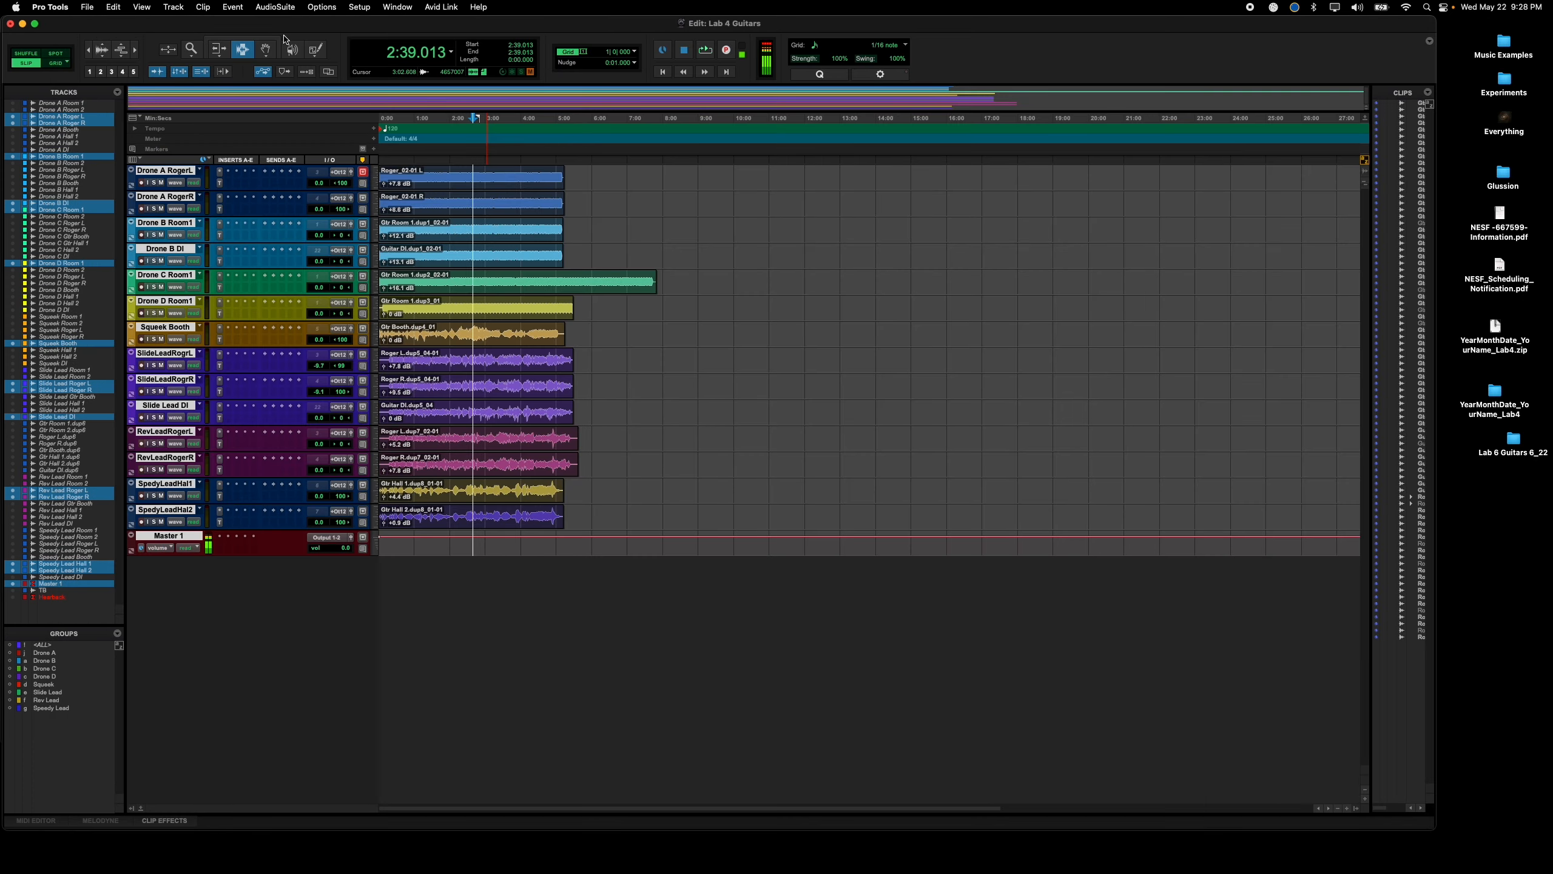
left_click(88, 6)
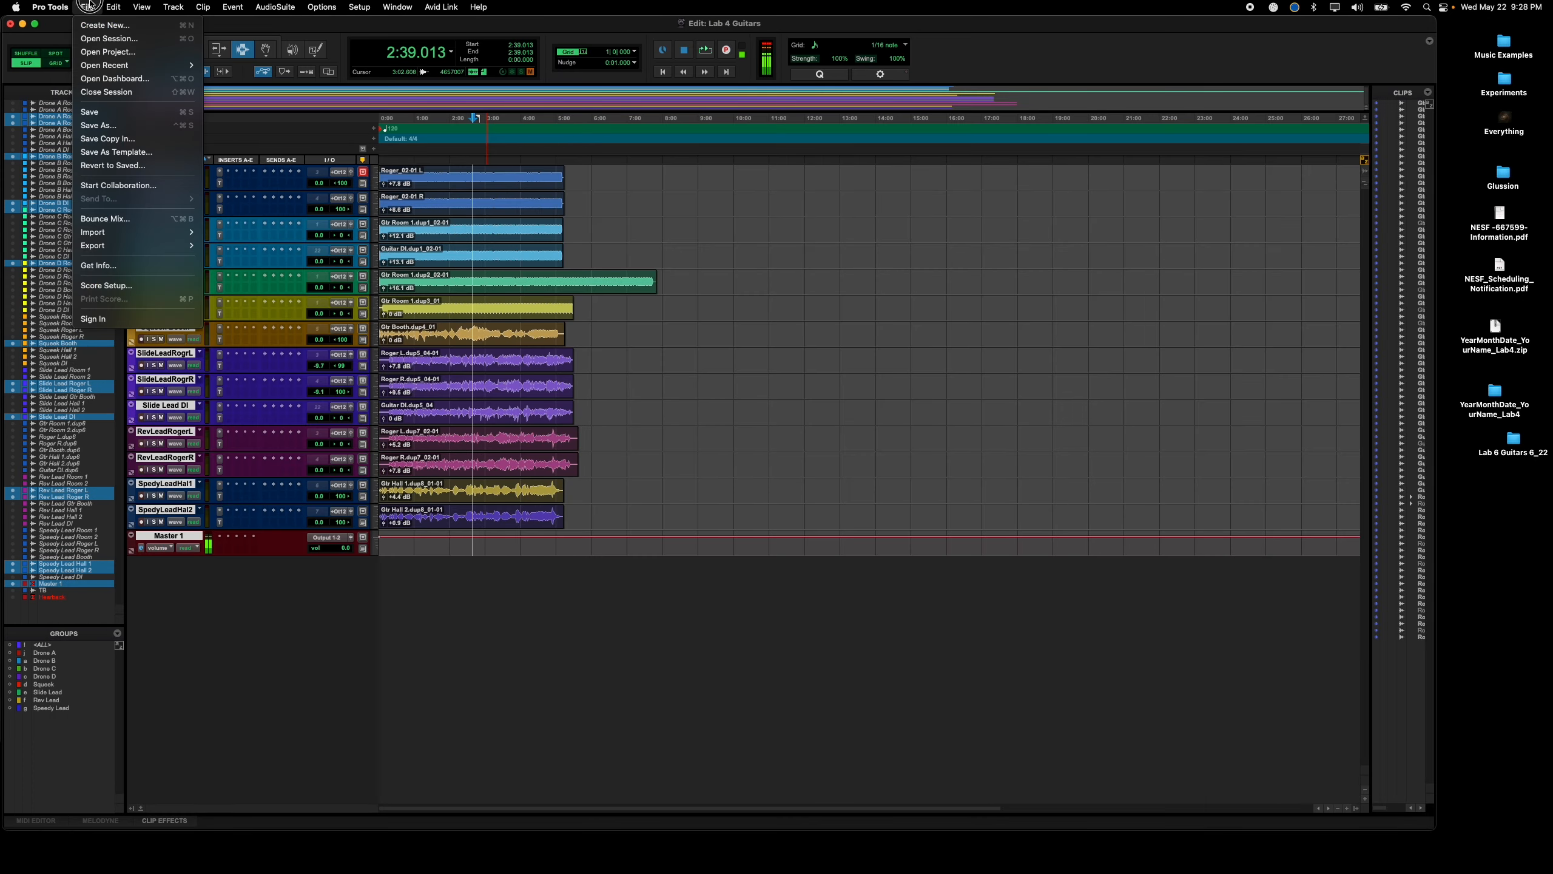
left_click(116, 138)
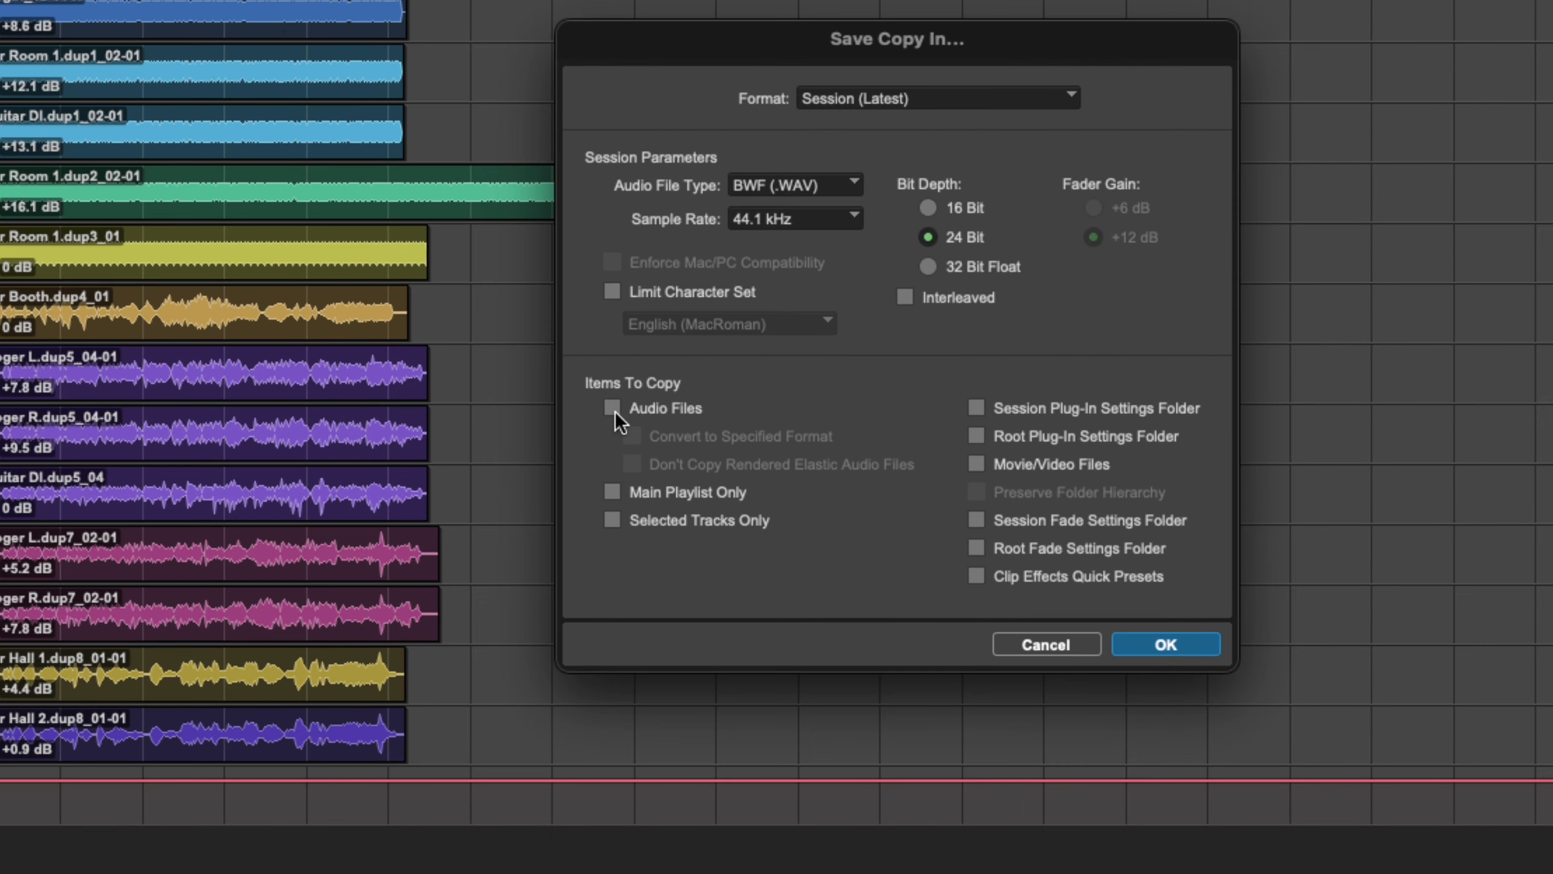
left_click(613, 409)
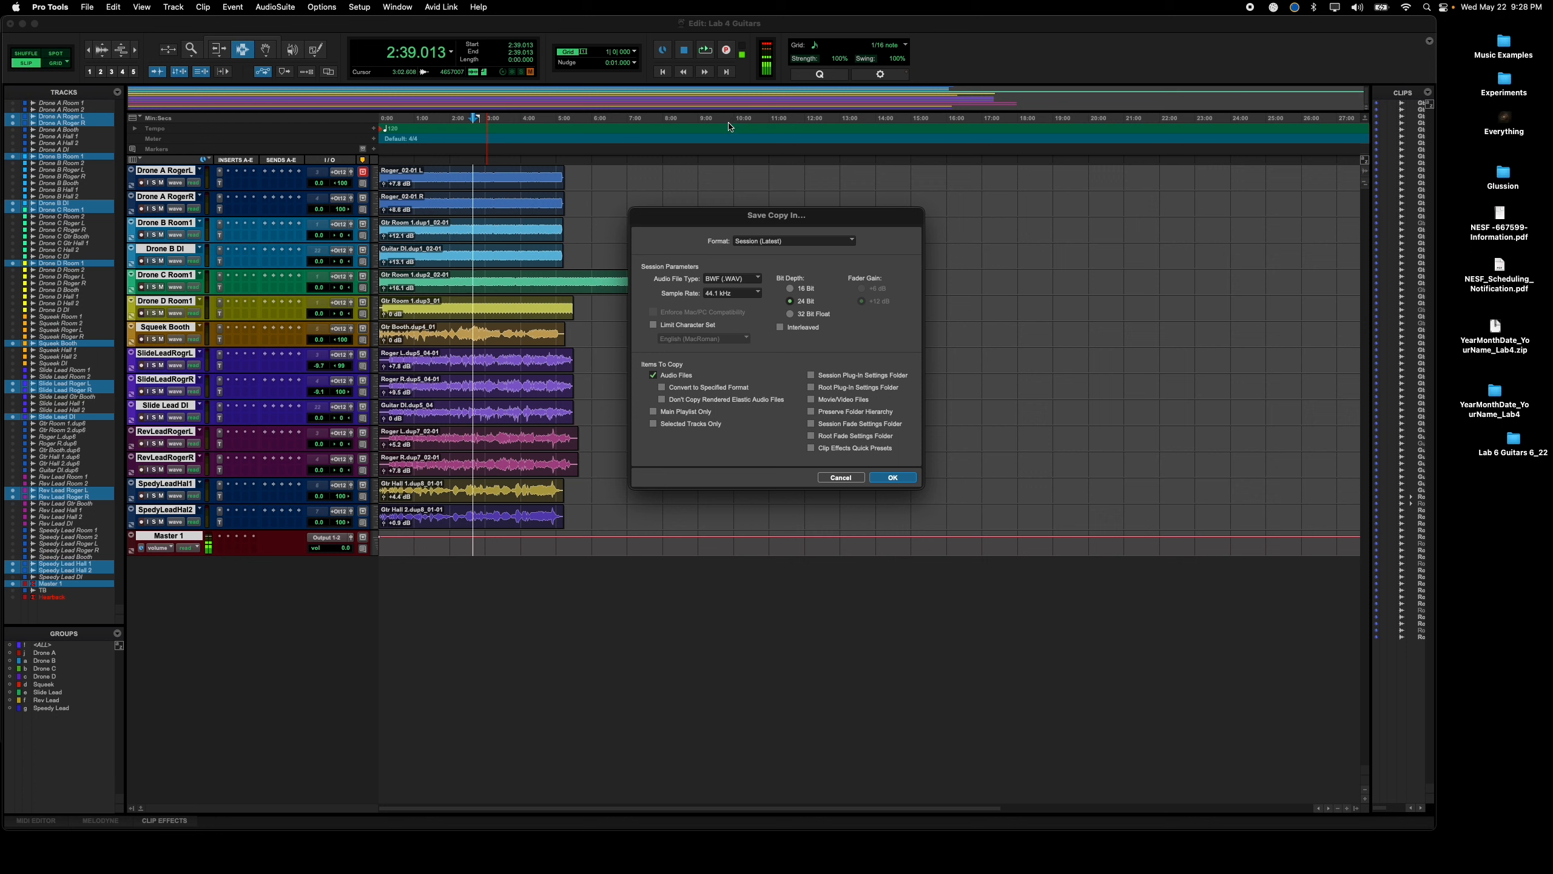
left_click(855, 480)
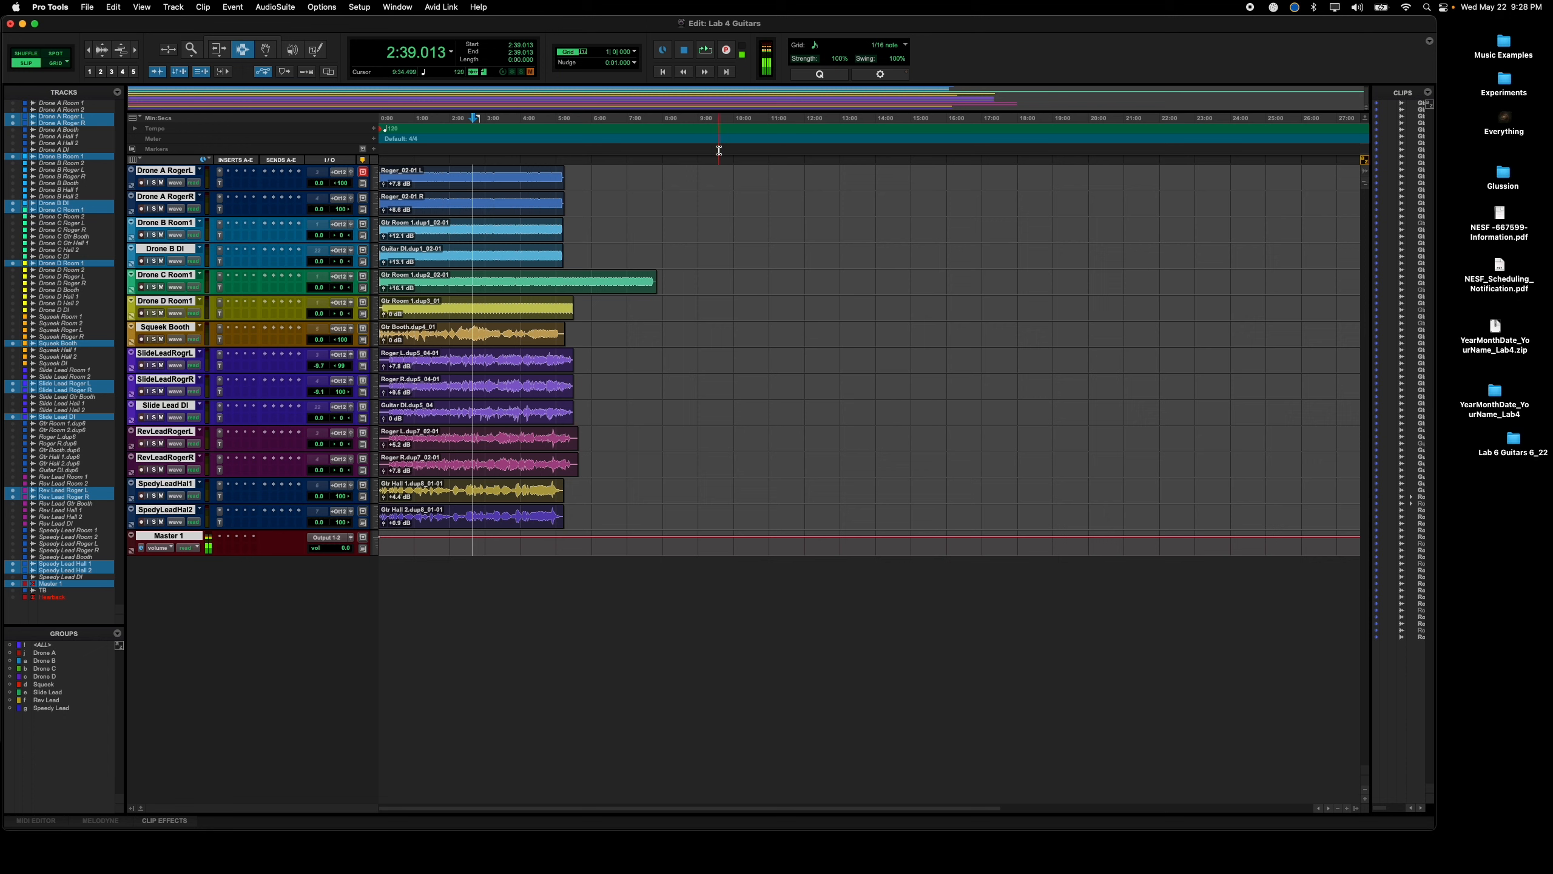
Step: Save the session under a new name made up of YearMonthDate, the student's name and Lab4 (copy), separated by underscores
left_click(91, 6)
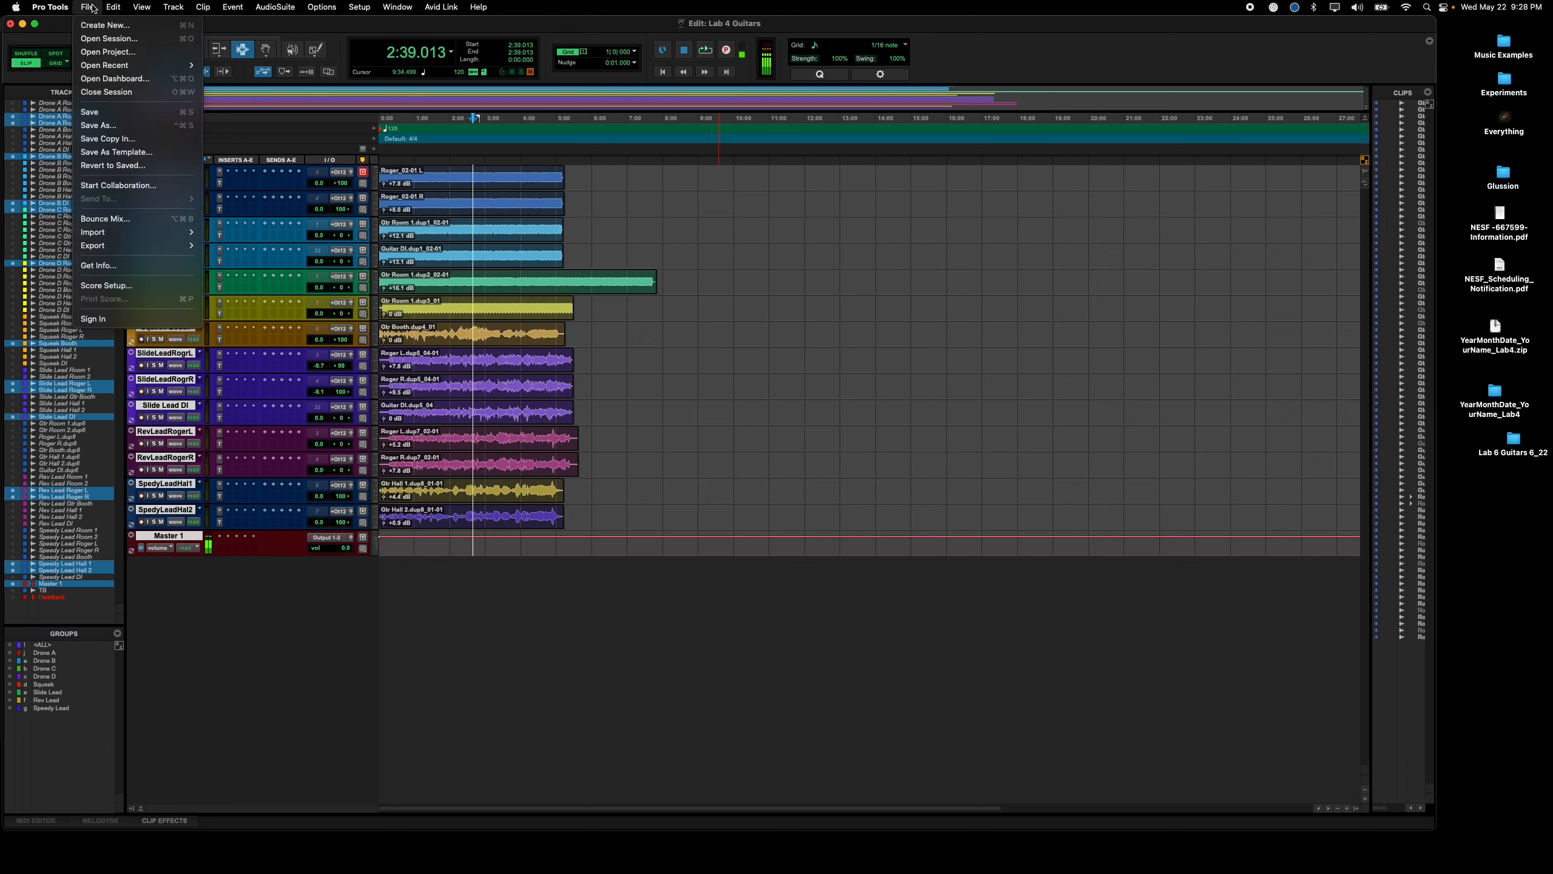
left_click(124, 125)
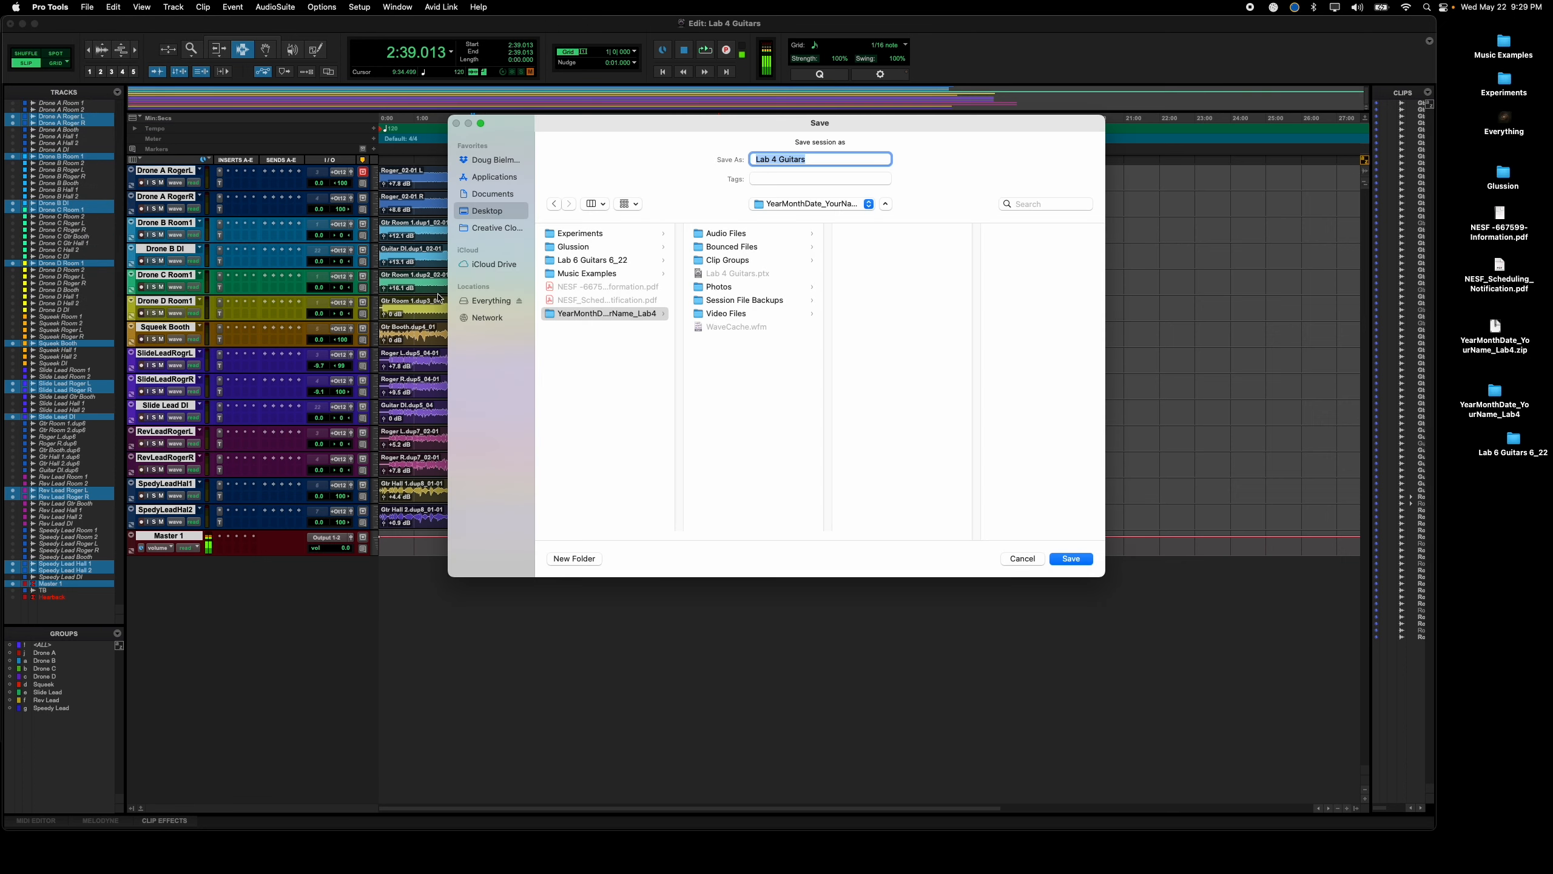
type("Yearm")
key("BackSpace")
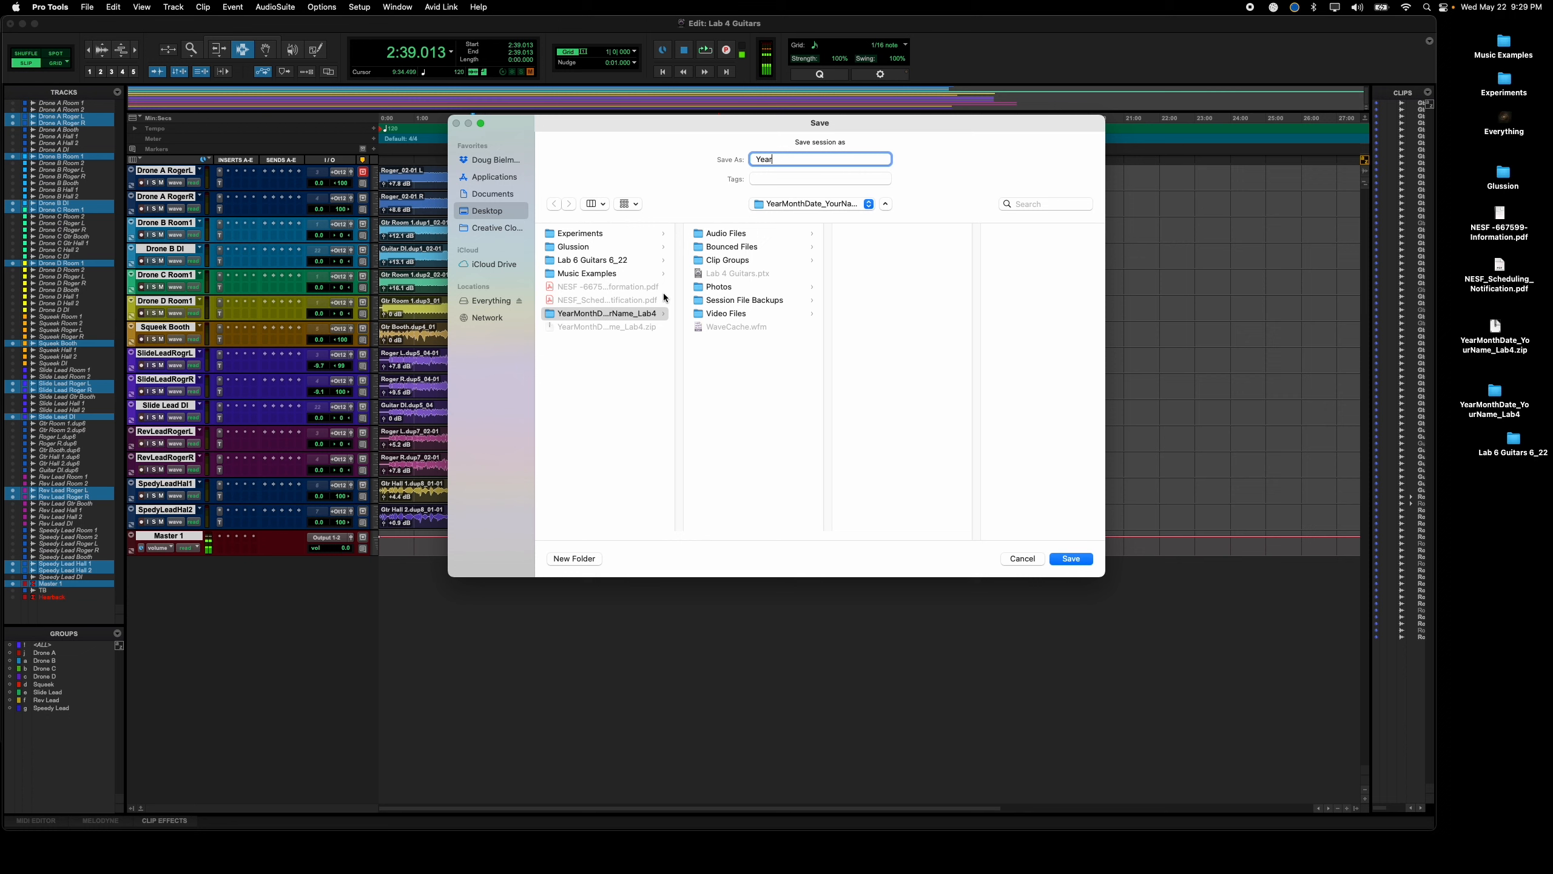
type("MonthDate_DougB_Lab4 (copy)")
left_click(1072, 560)
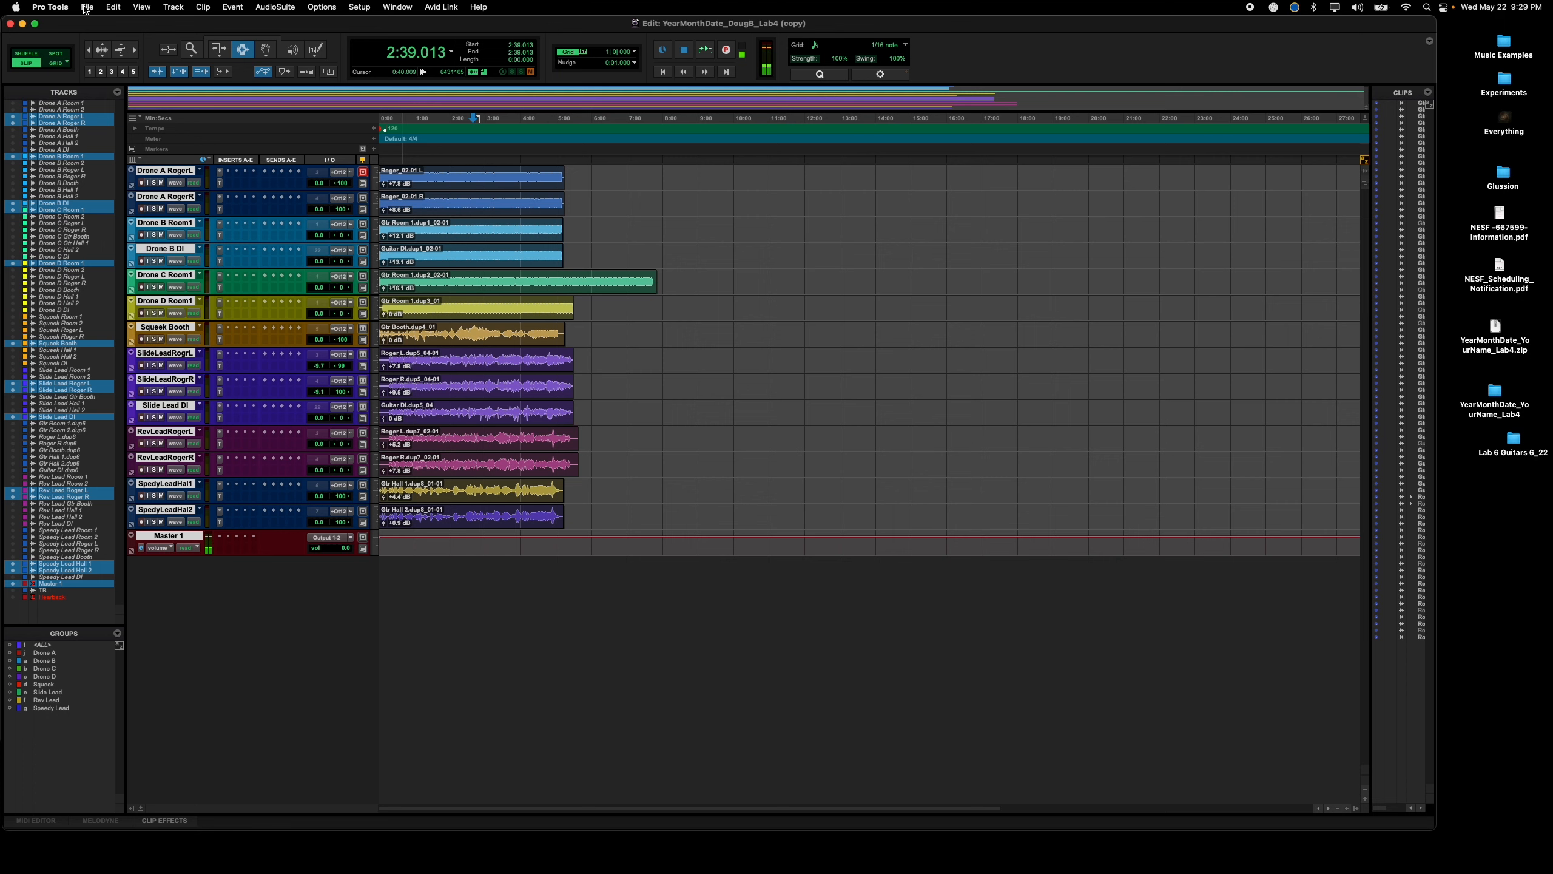
Step: Switch to the browser's lab instructions and review the Archive Session requirements on unused tracks, names, crossfades and opening silence
key("super+Tab")
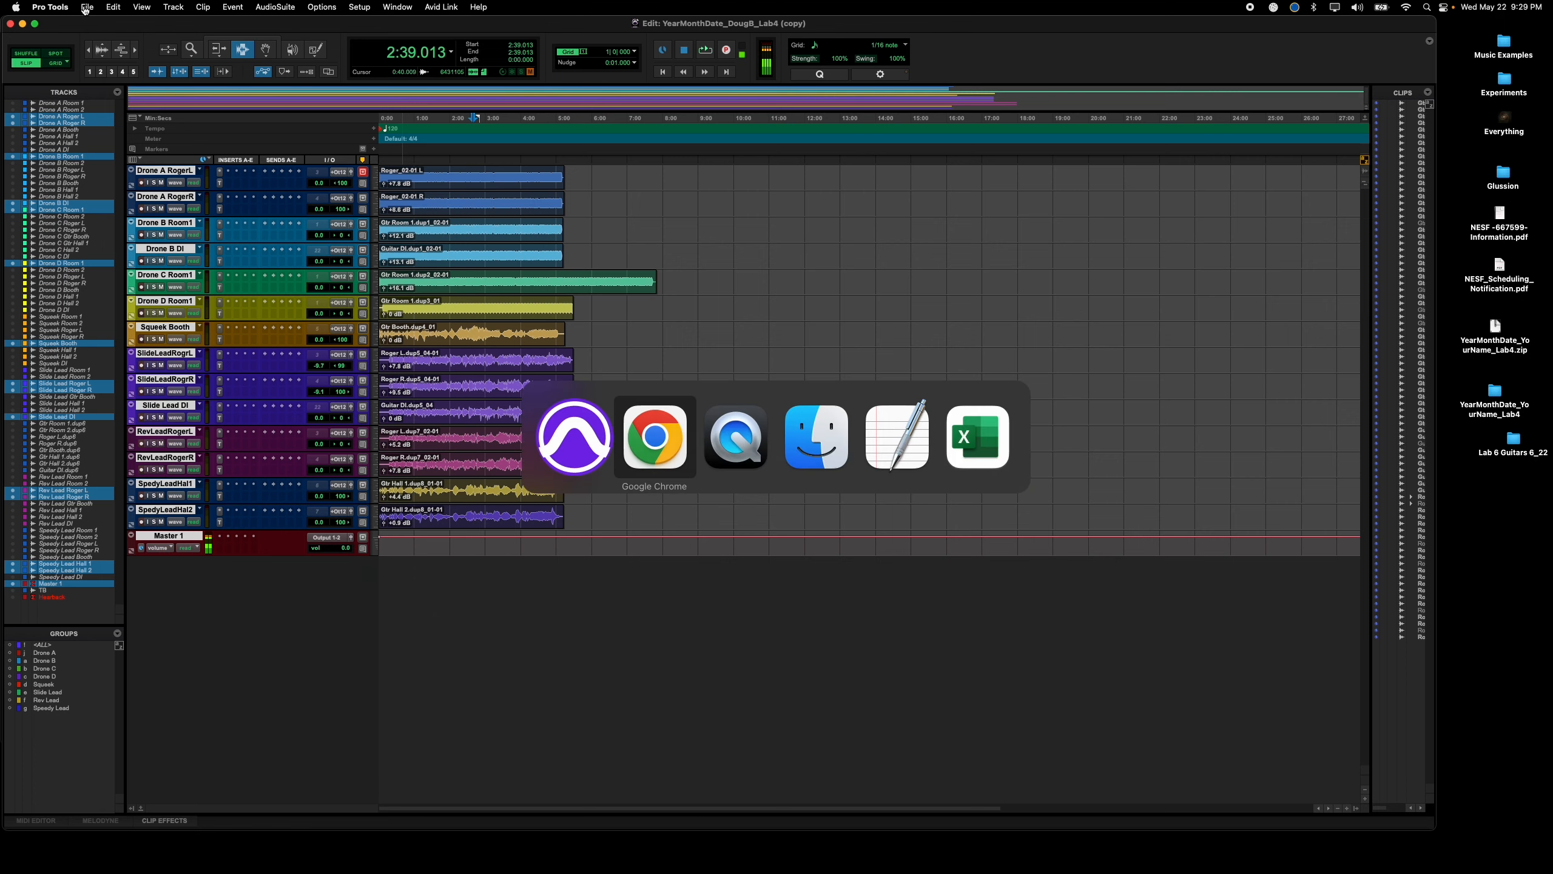
scroll(465, 225, "up", 3)
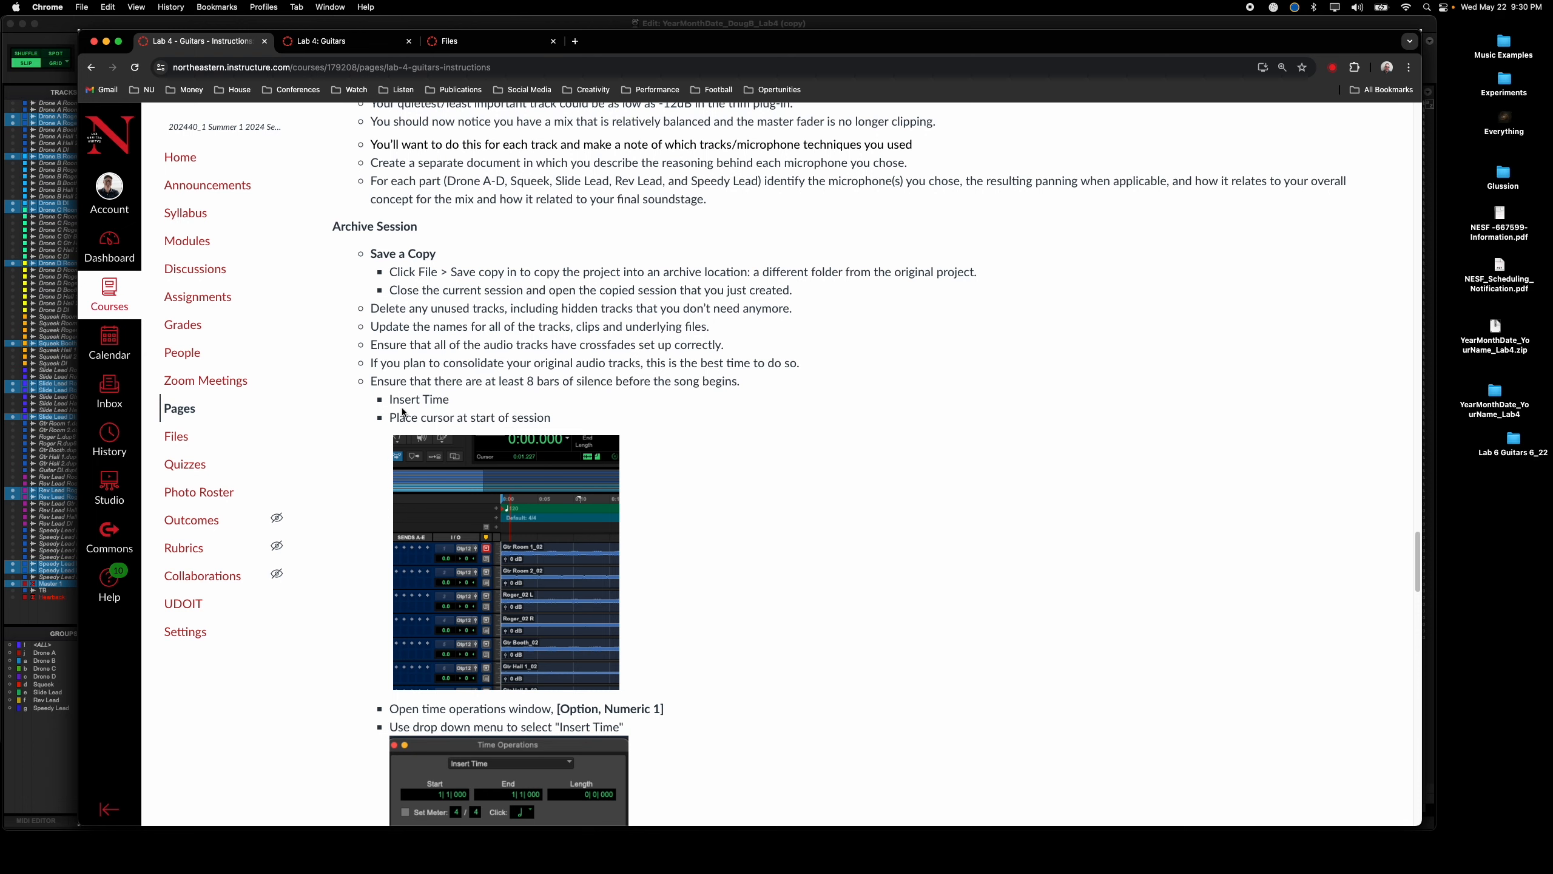
scroll(448, 390, "down", 1)
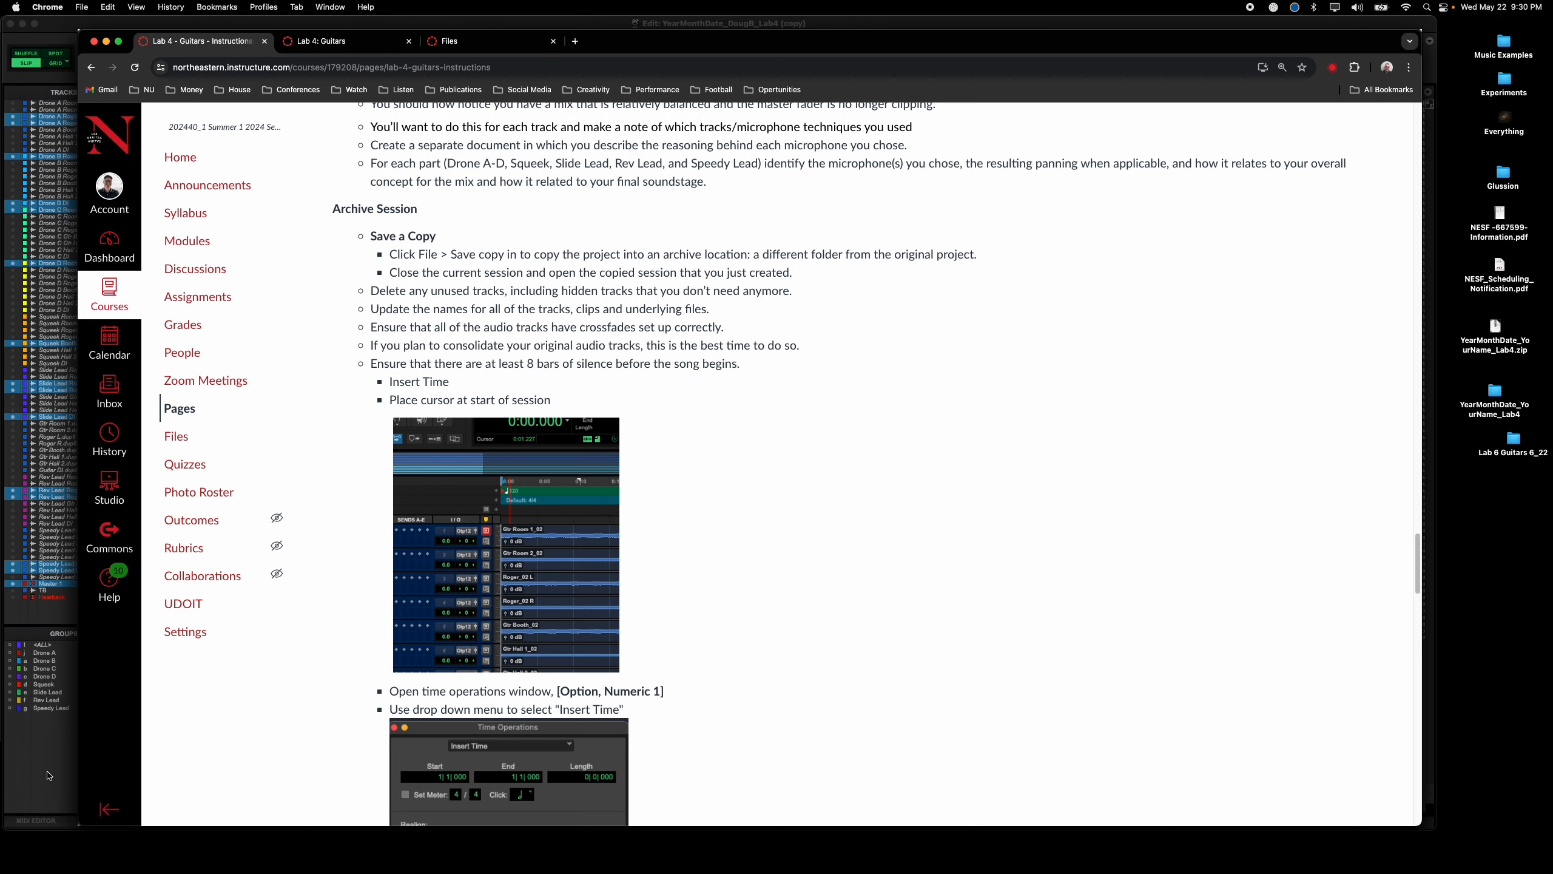
key("super+equal")
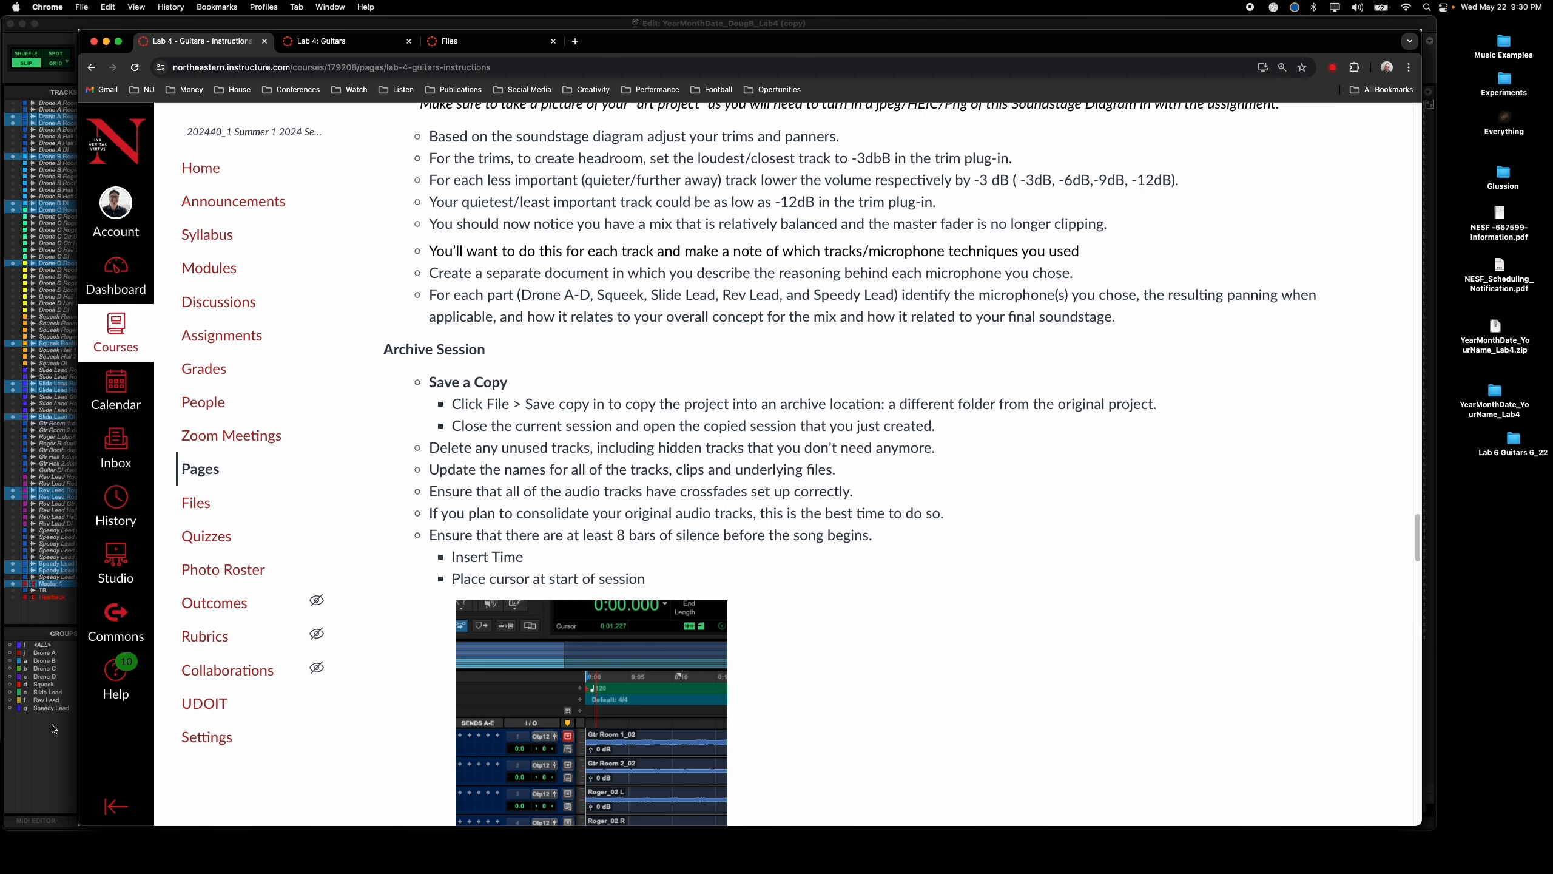
Step: In Pro Tools, show the Bars|Beats ruler, make it the main time scale, and return the cursor to the session start
key("super+Tab")
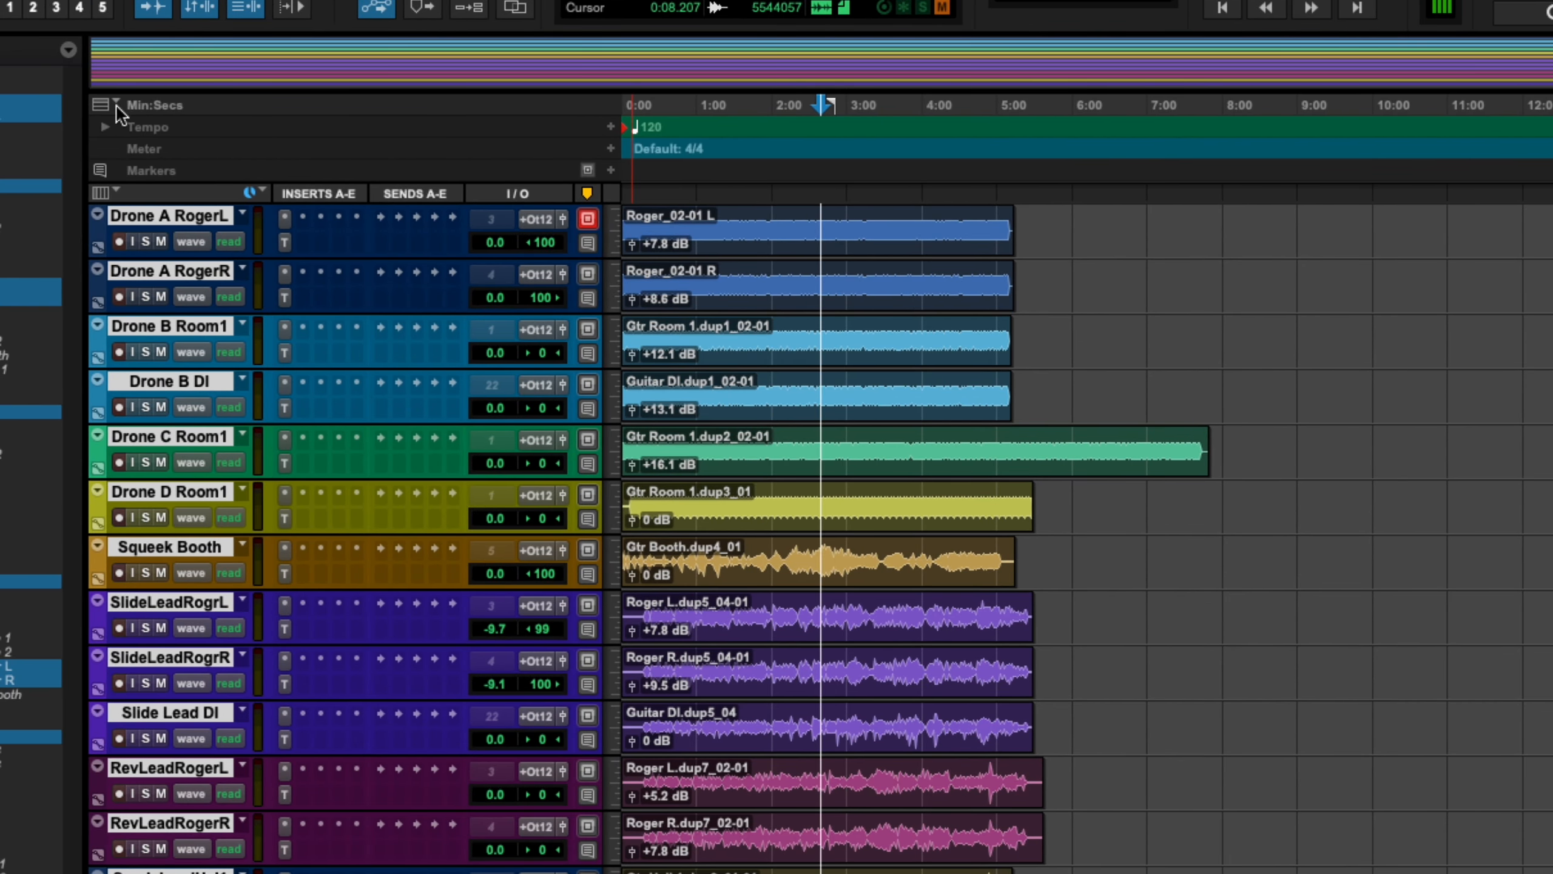
left_click(115, 102)
left_click(108, 154)
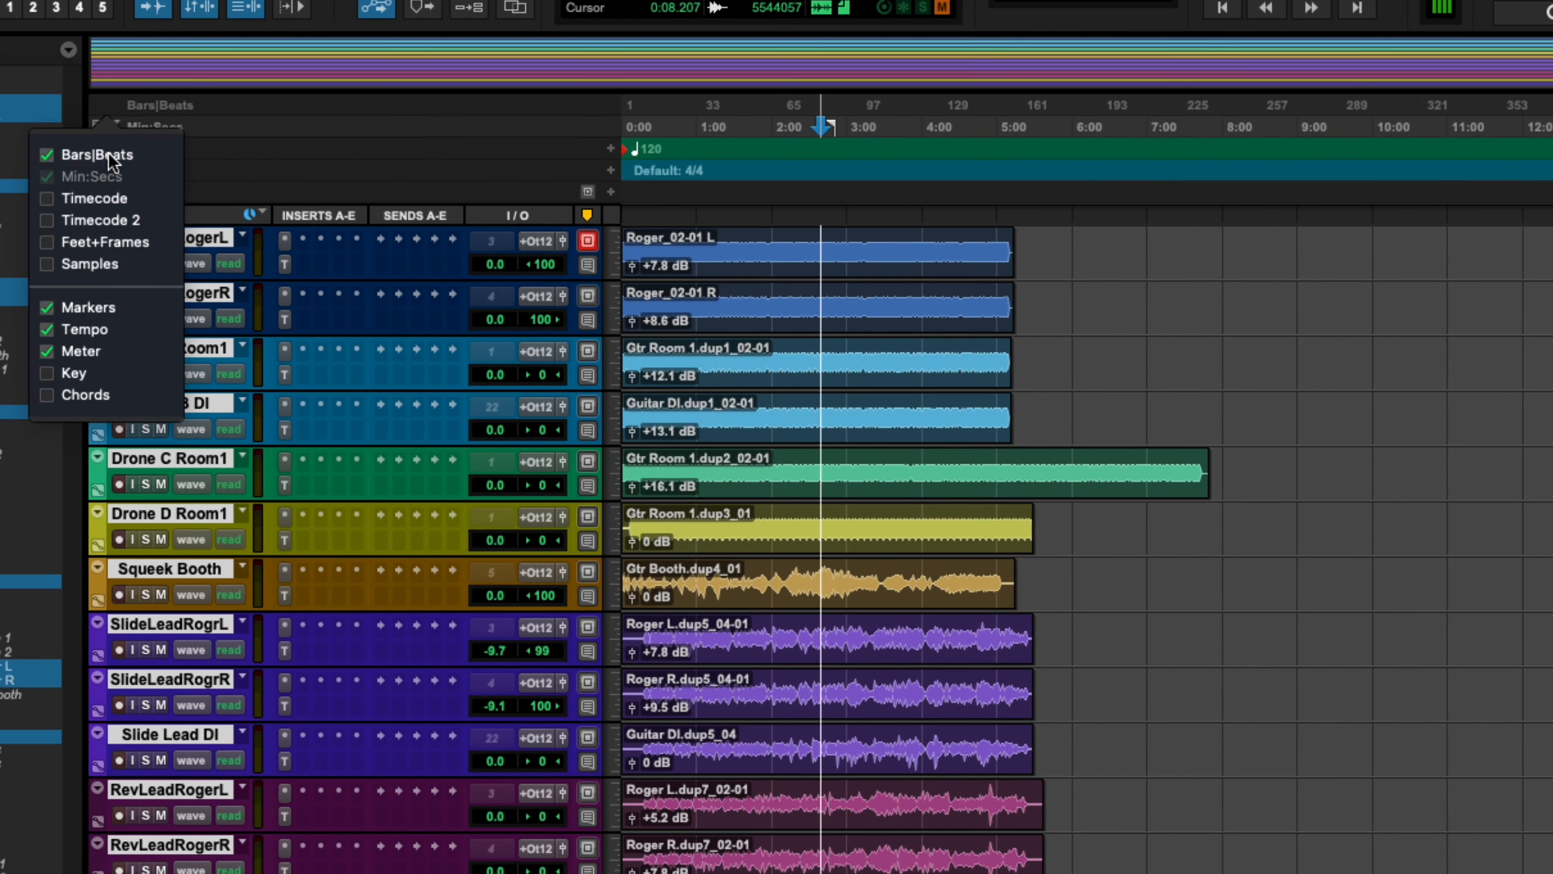
left_click(334, 107)
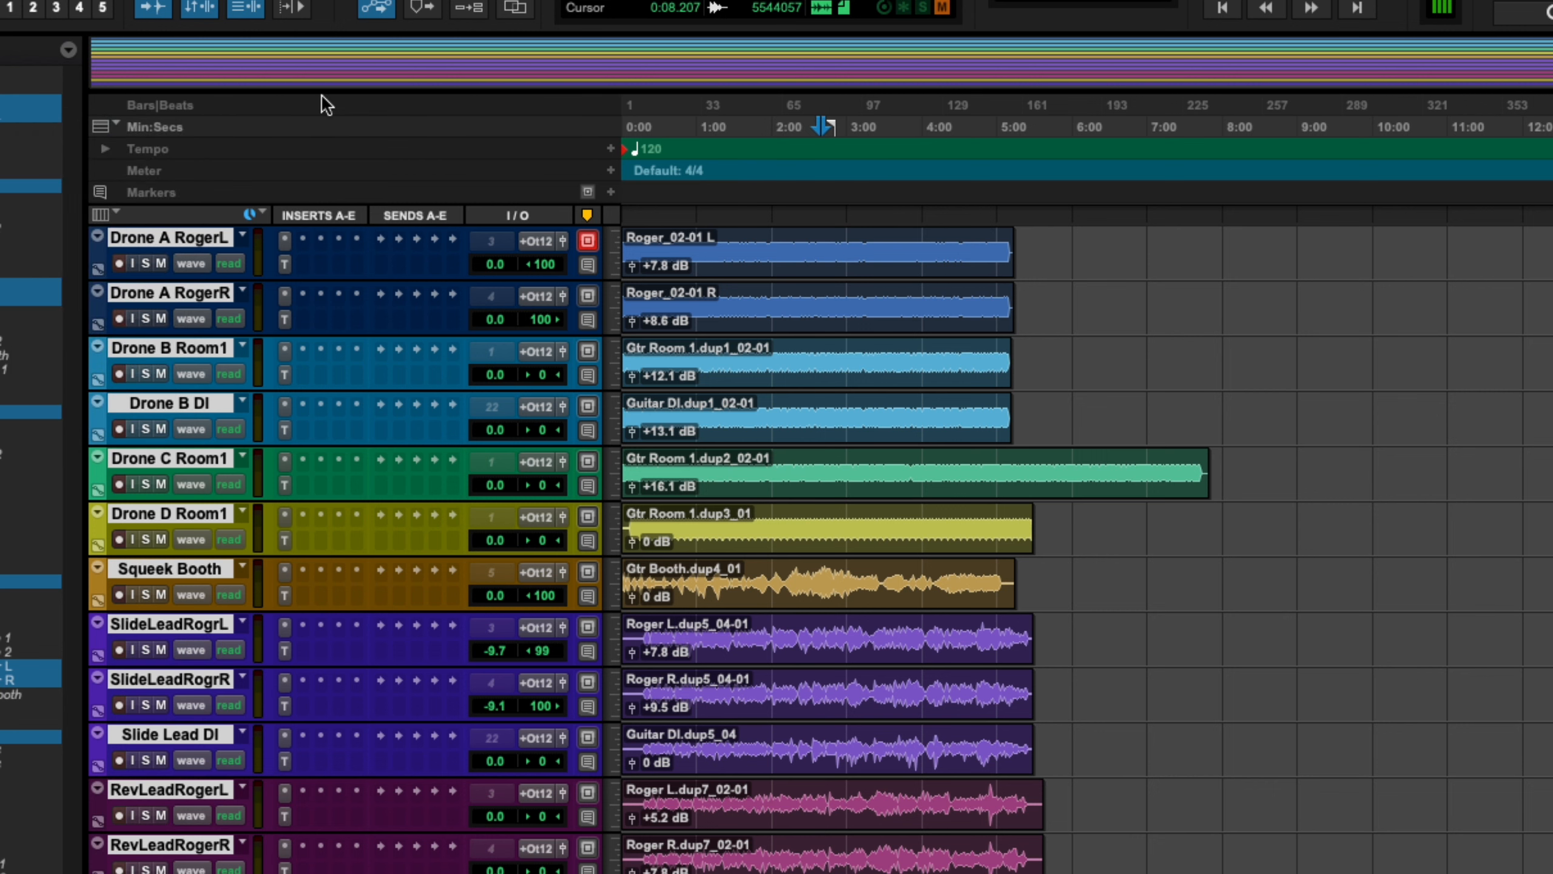
left_click(321, 99)
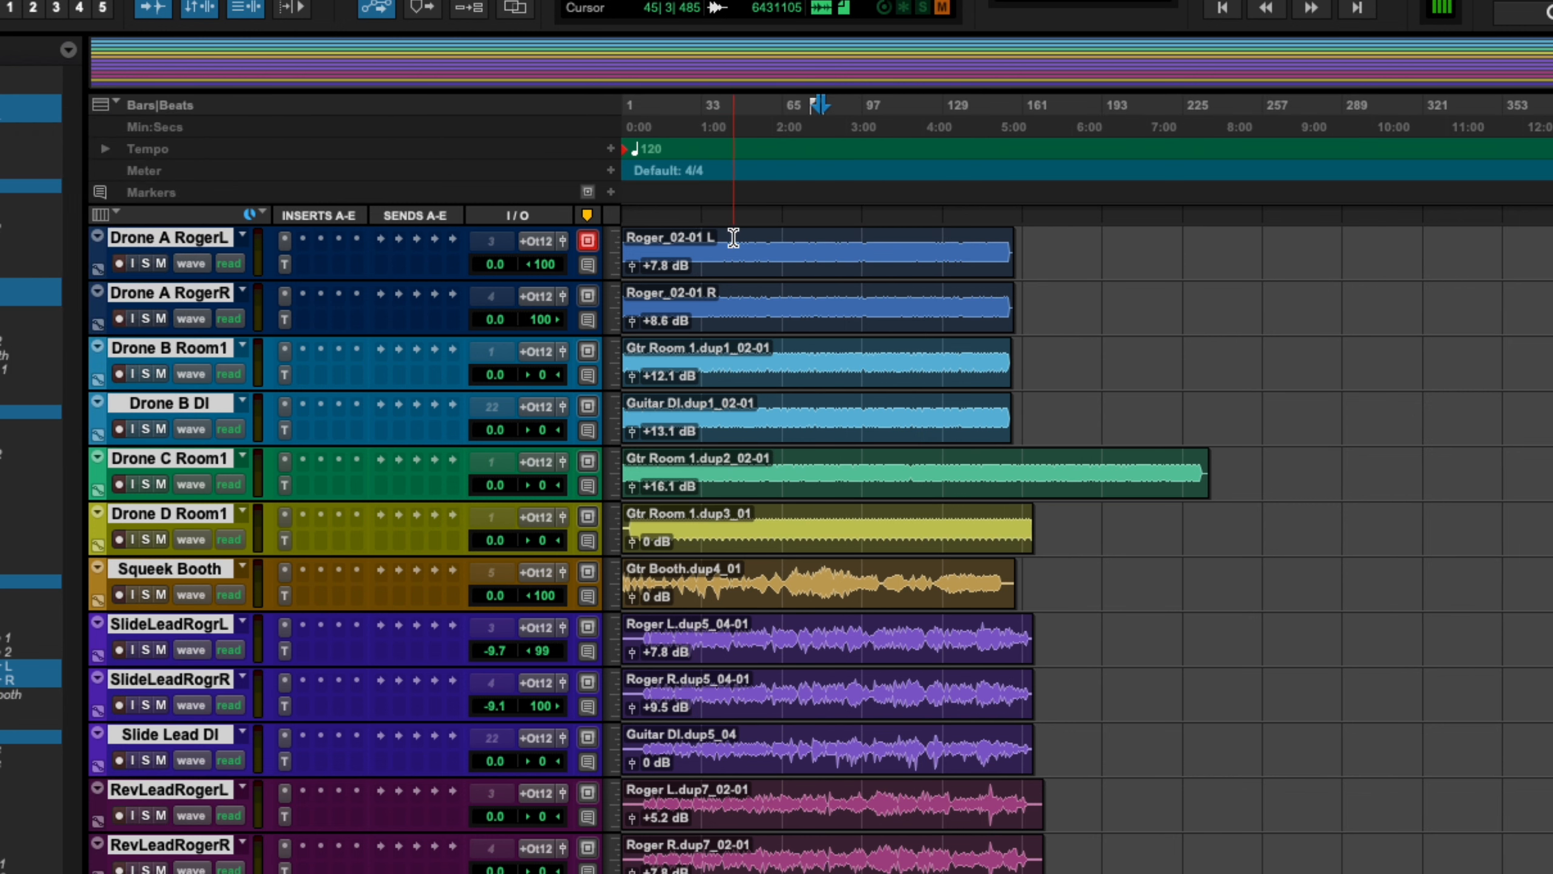
key("Return")
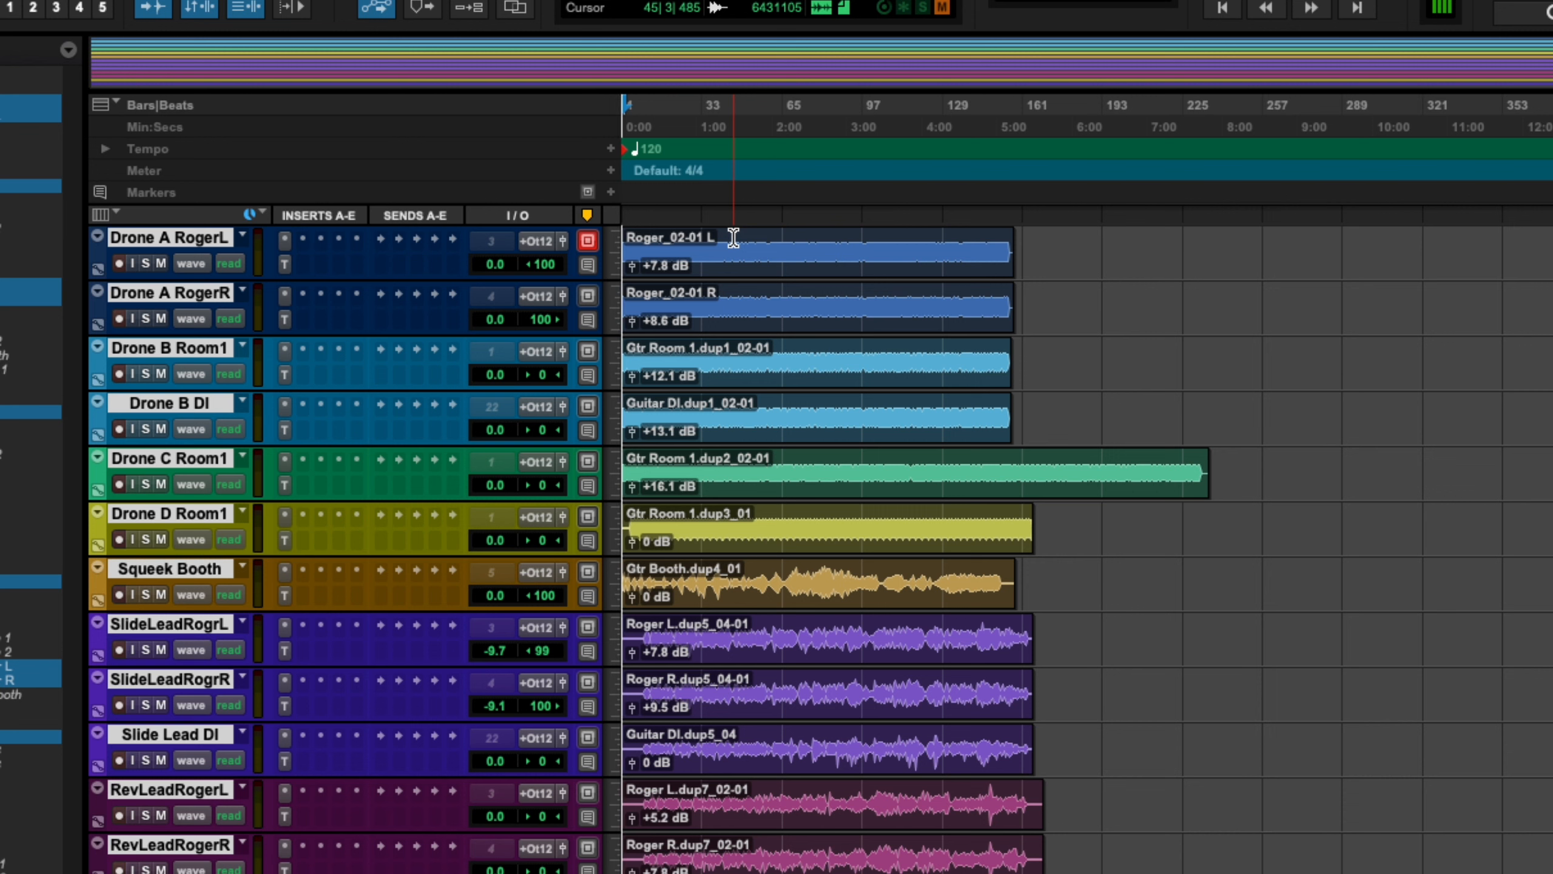
Step: Insert 8 bars of time at the session start with Time Operations and place the cursor near the new audio start at bar 9
key("super+3")
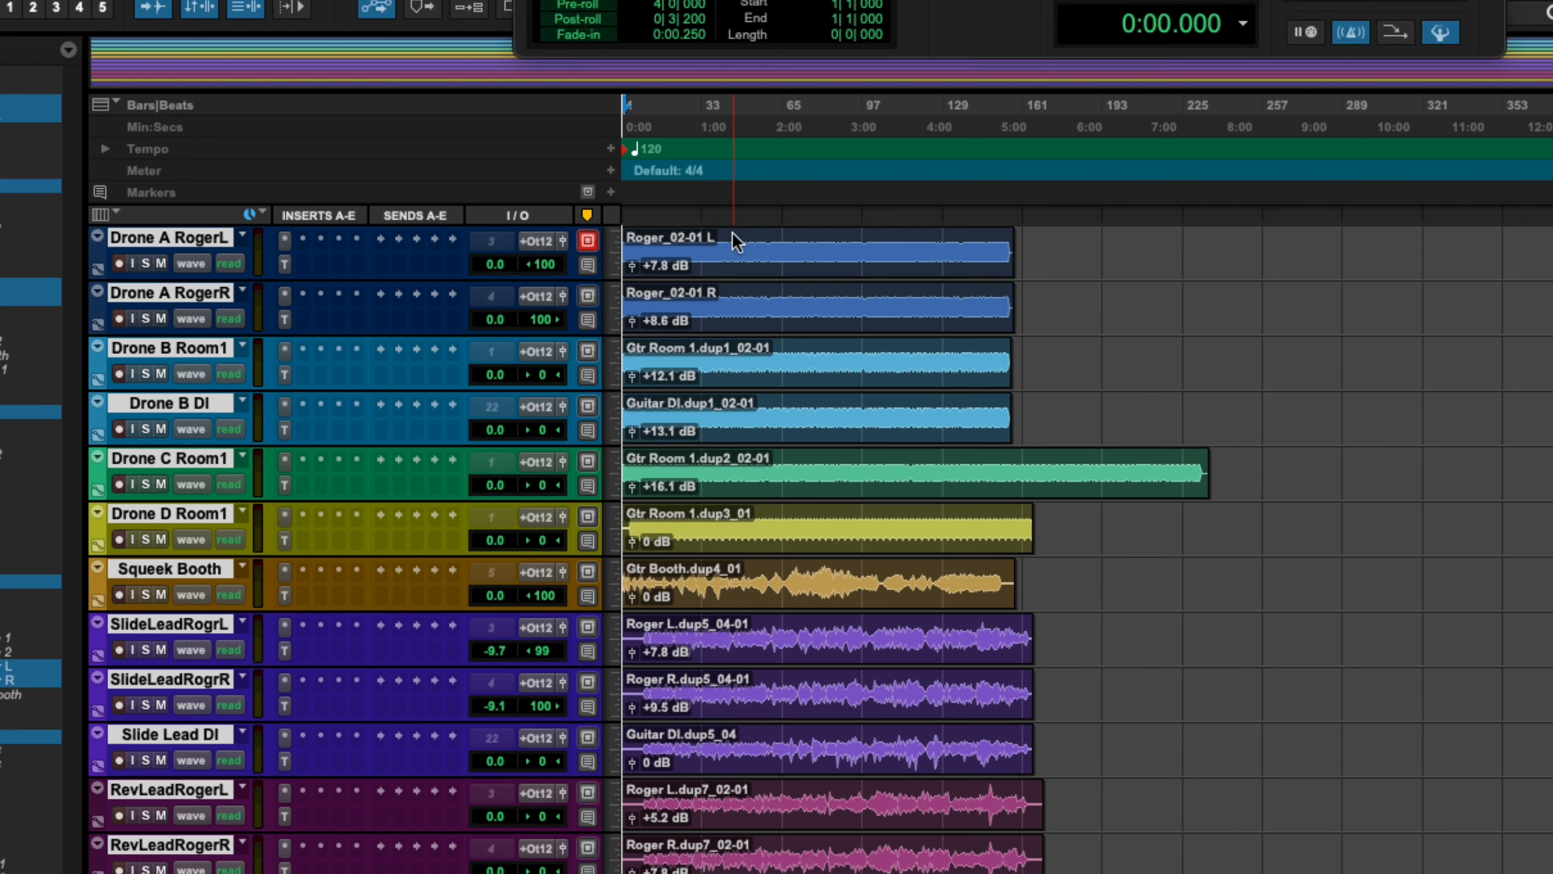
key("super+3")
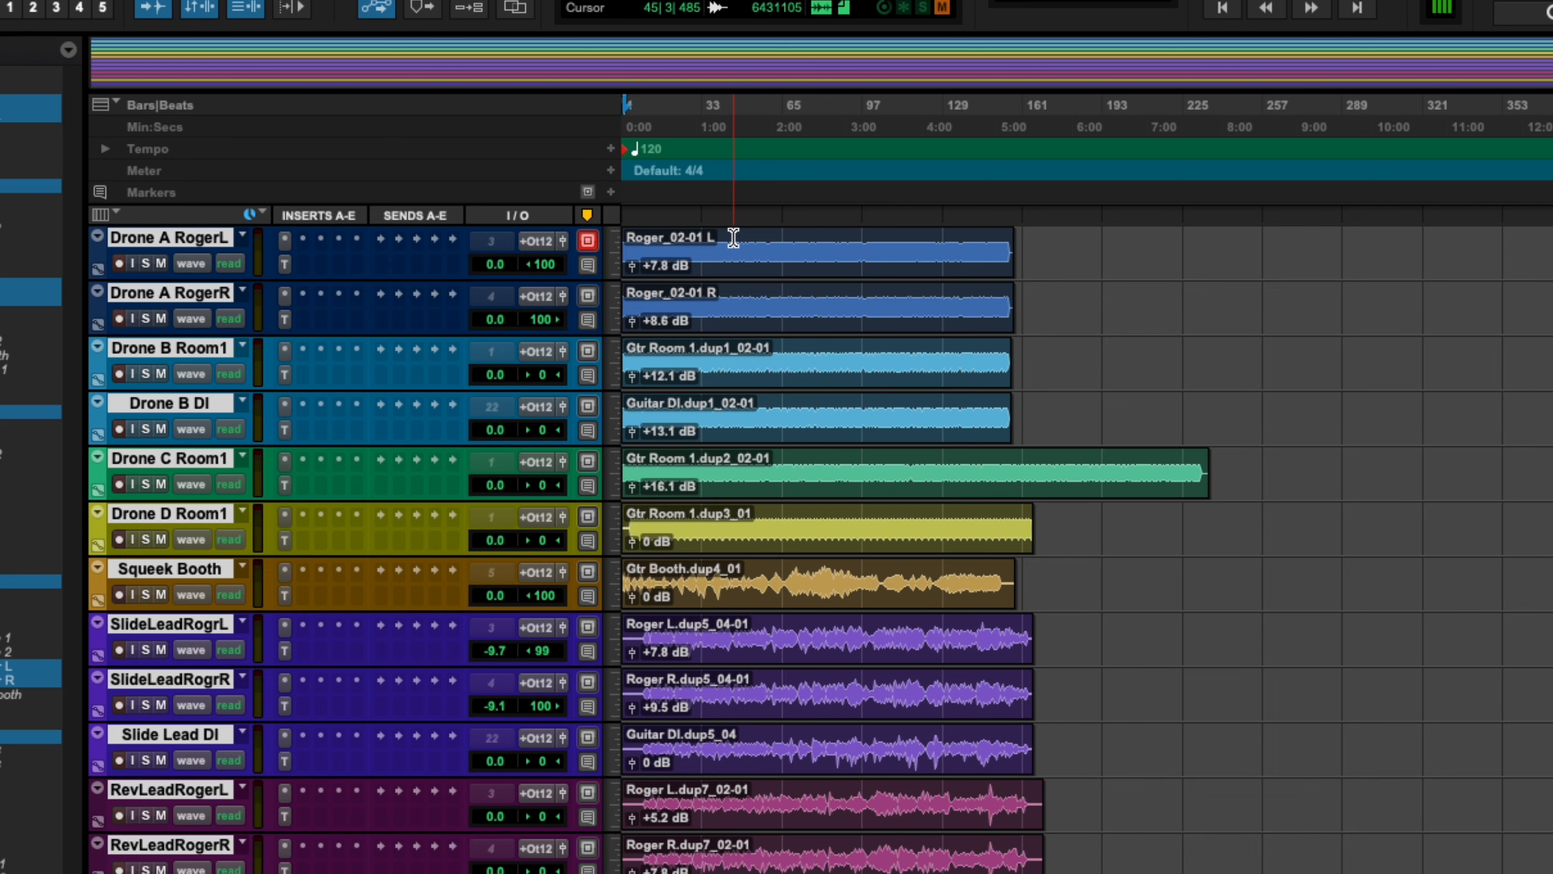
key("alt+1")
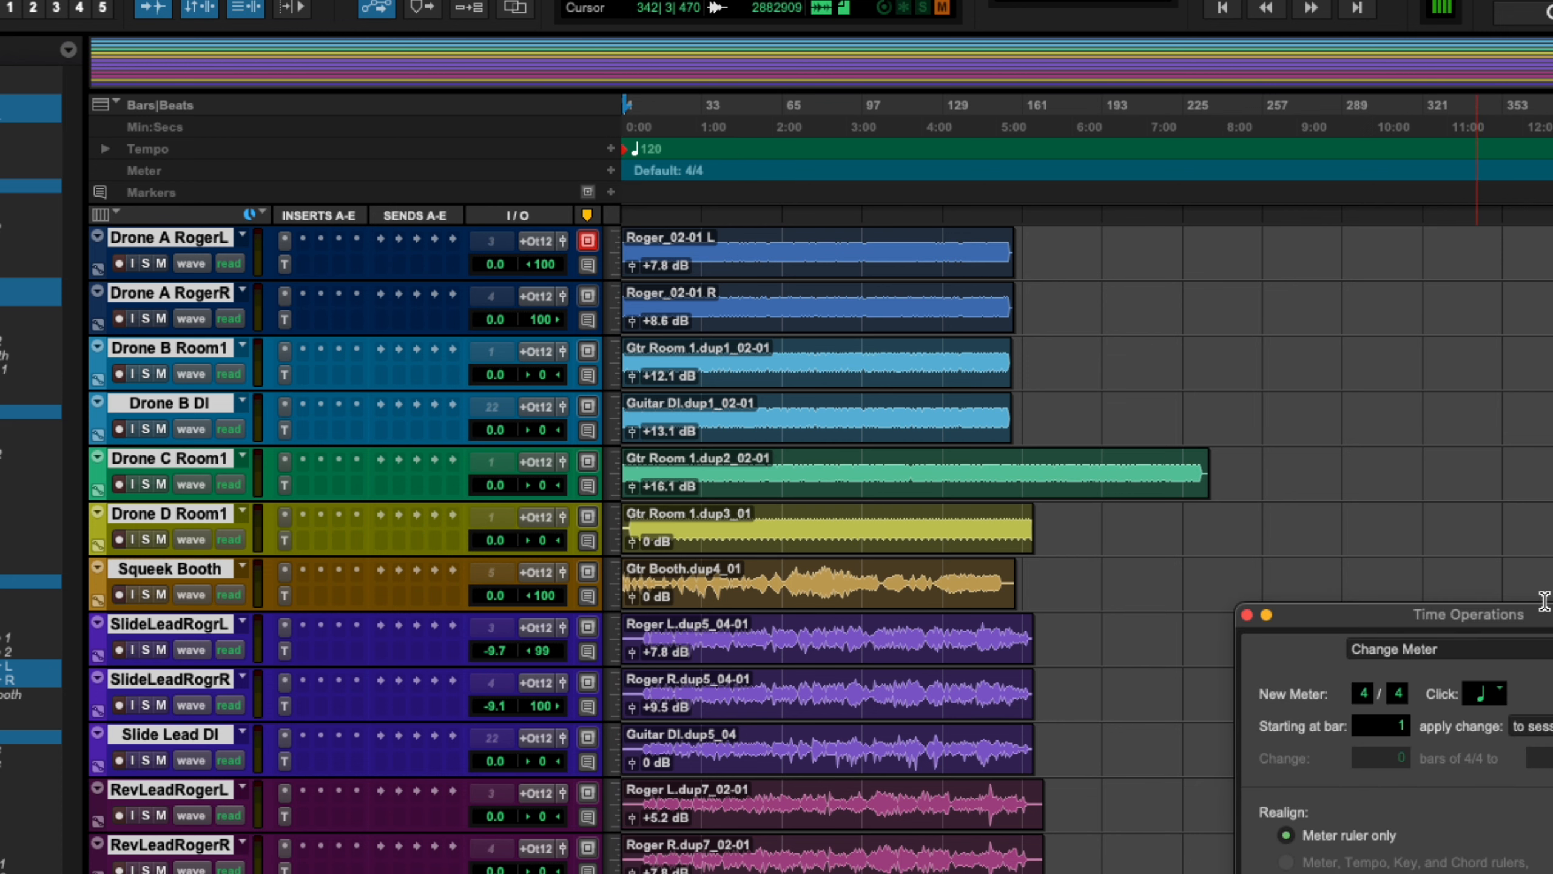
left_click_drag(1398, 607, 852, 270)
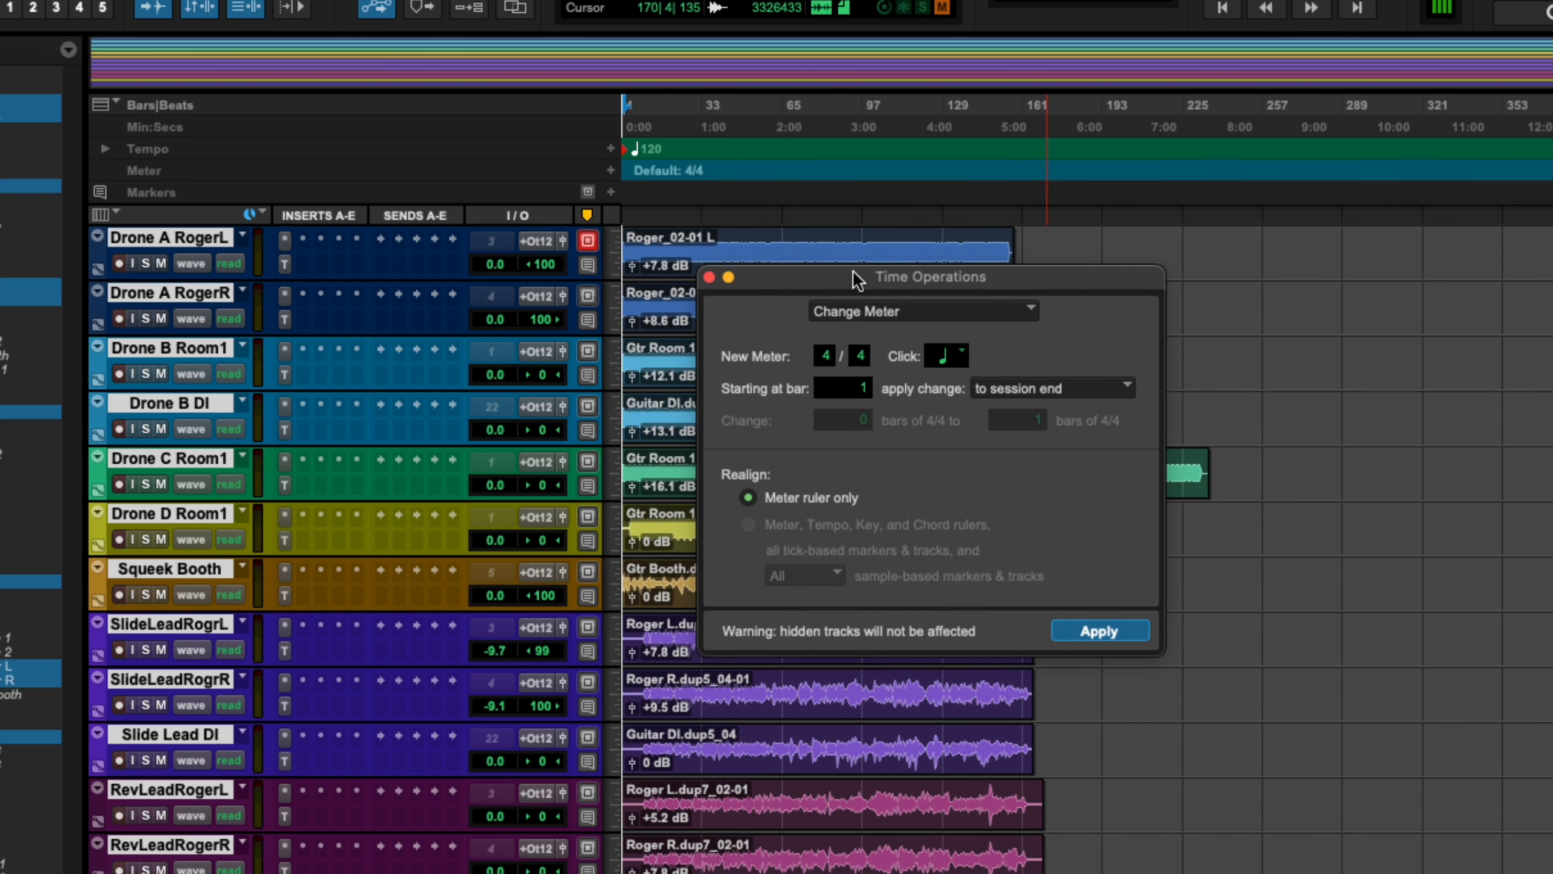
left_click(944, 313)
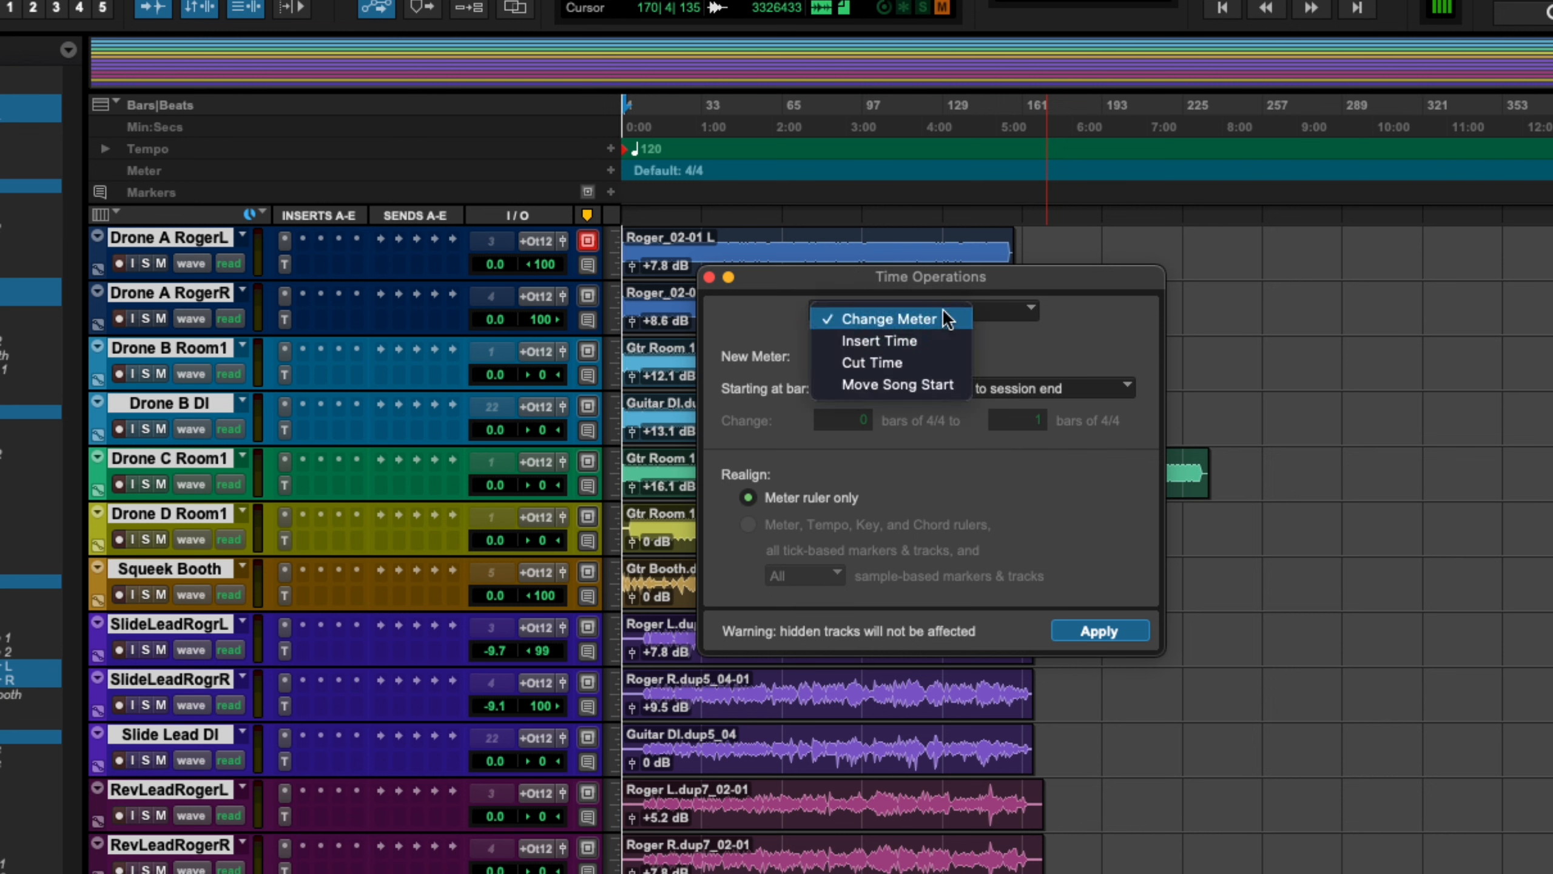
left_click(932, 336)
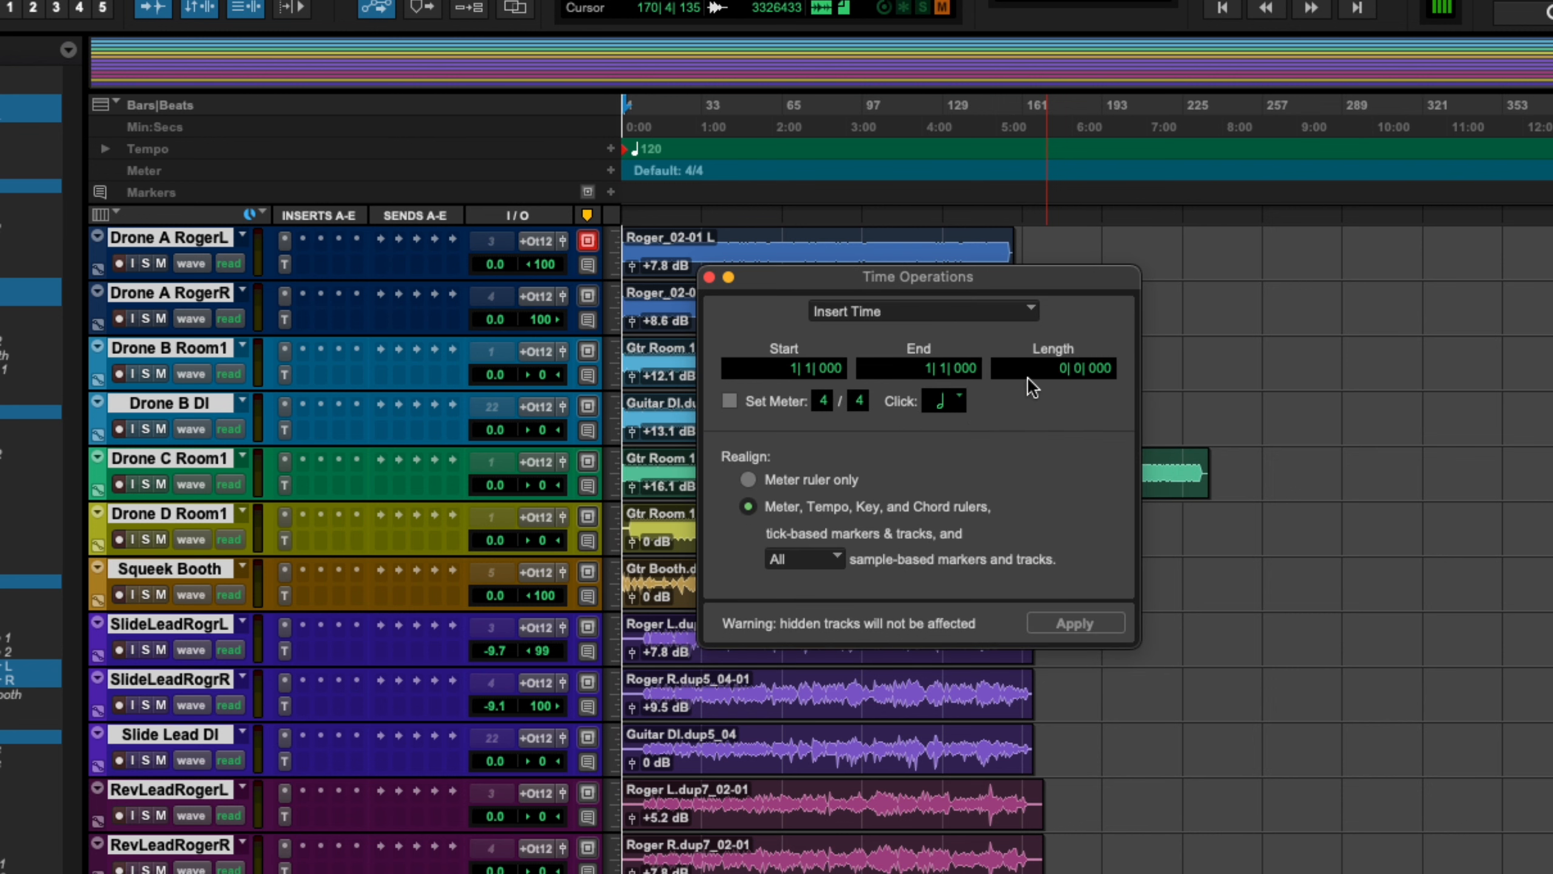
left_click(1063, 367)
type("8")
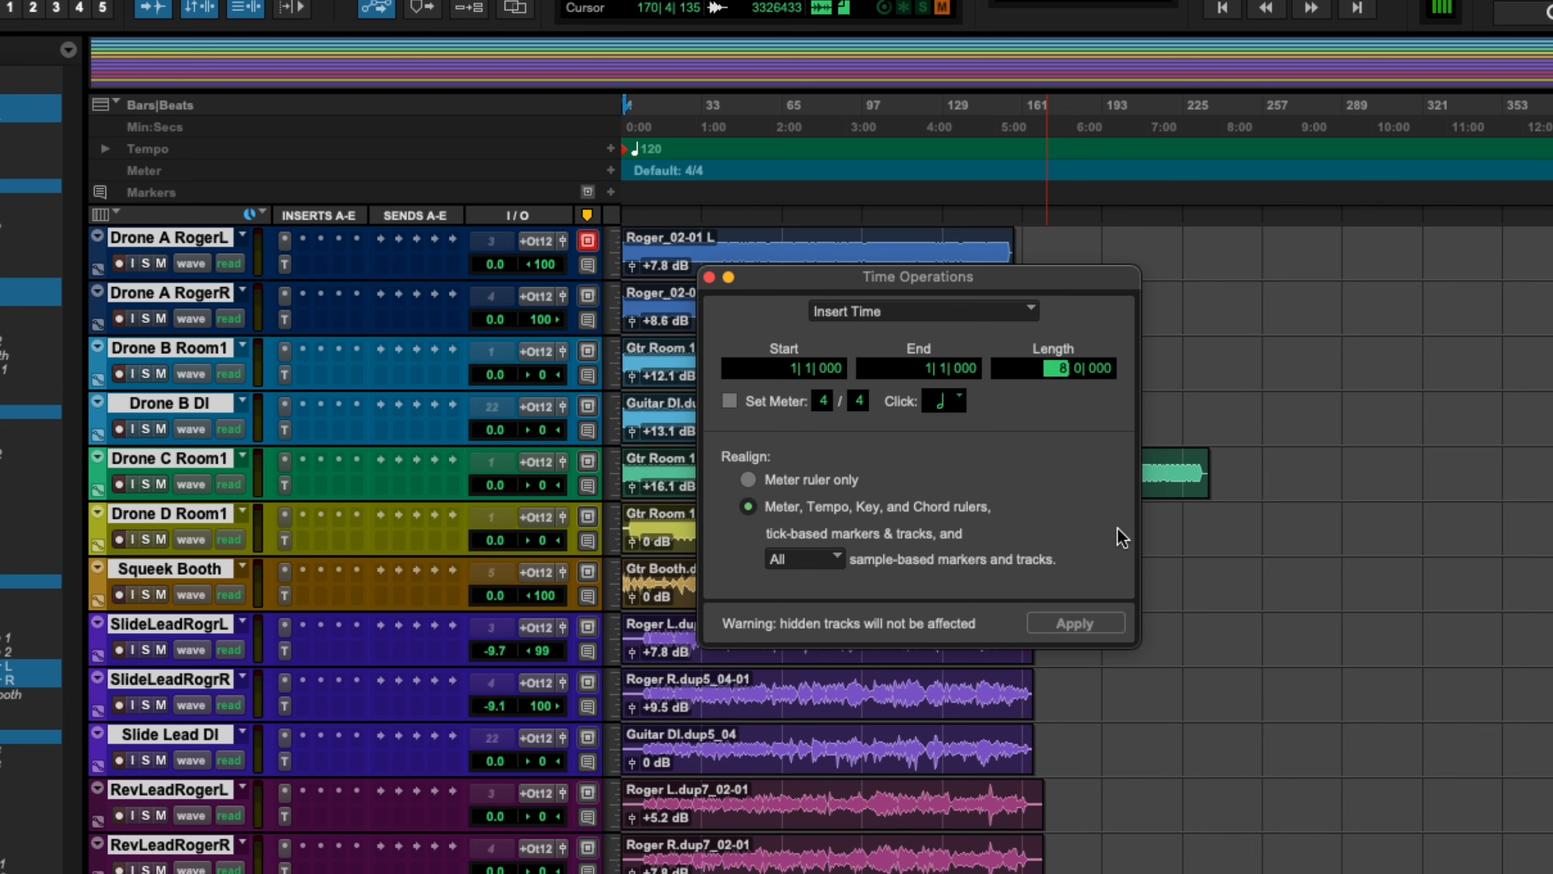
left_click(1076, 623)
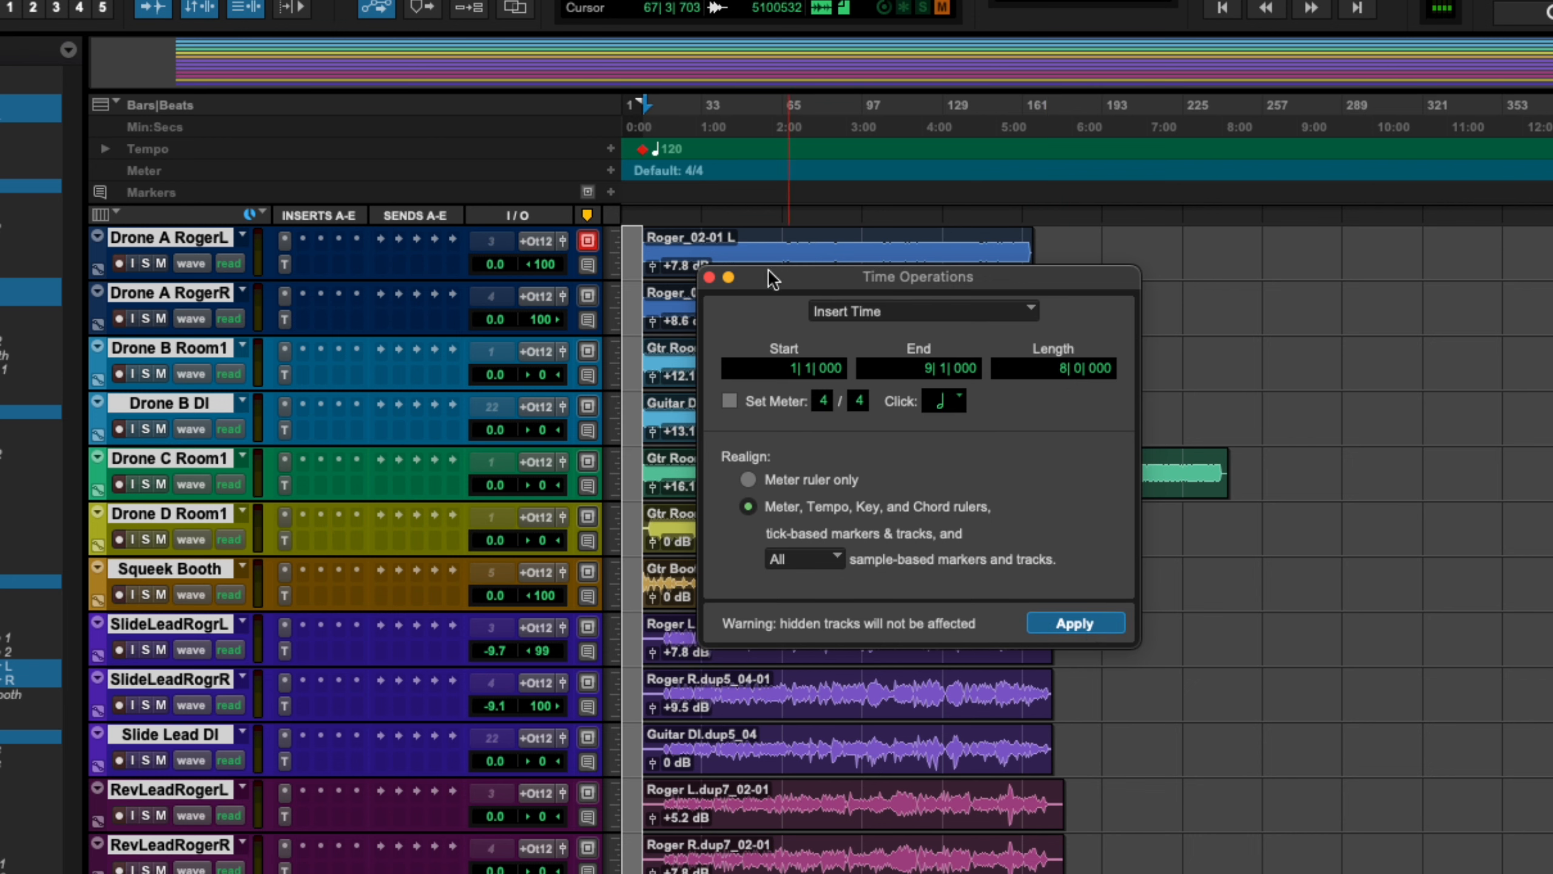
left_click(707, 278)
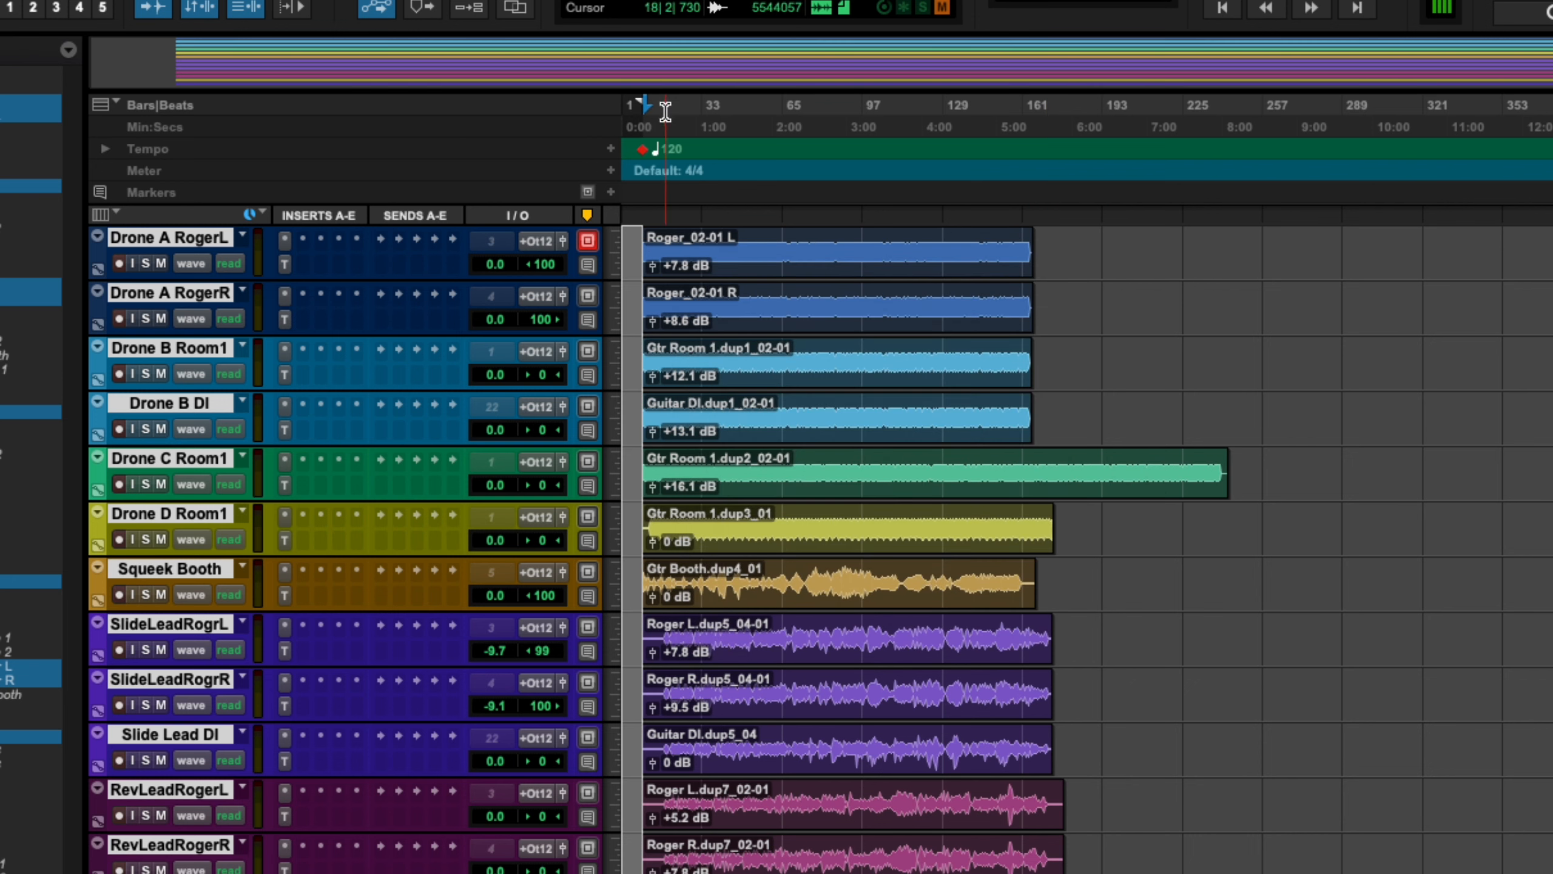
left_click(668, 112)
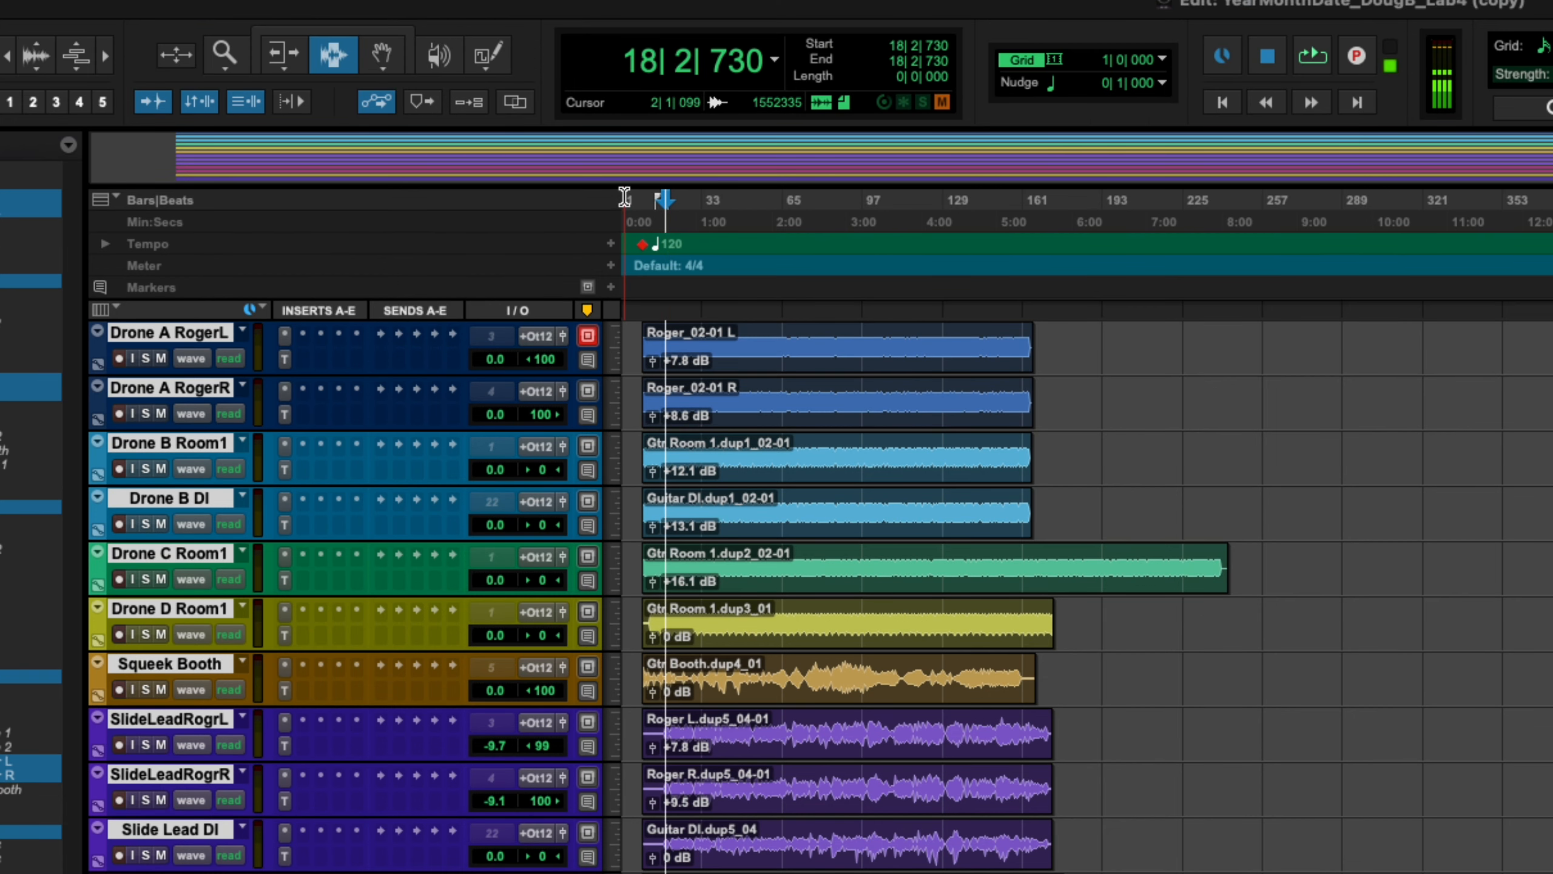
left_click(641, 200)
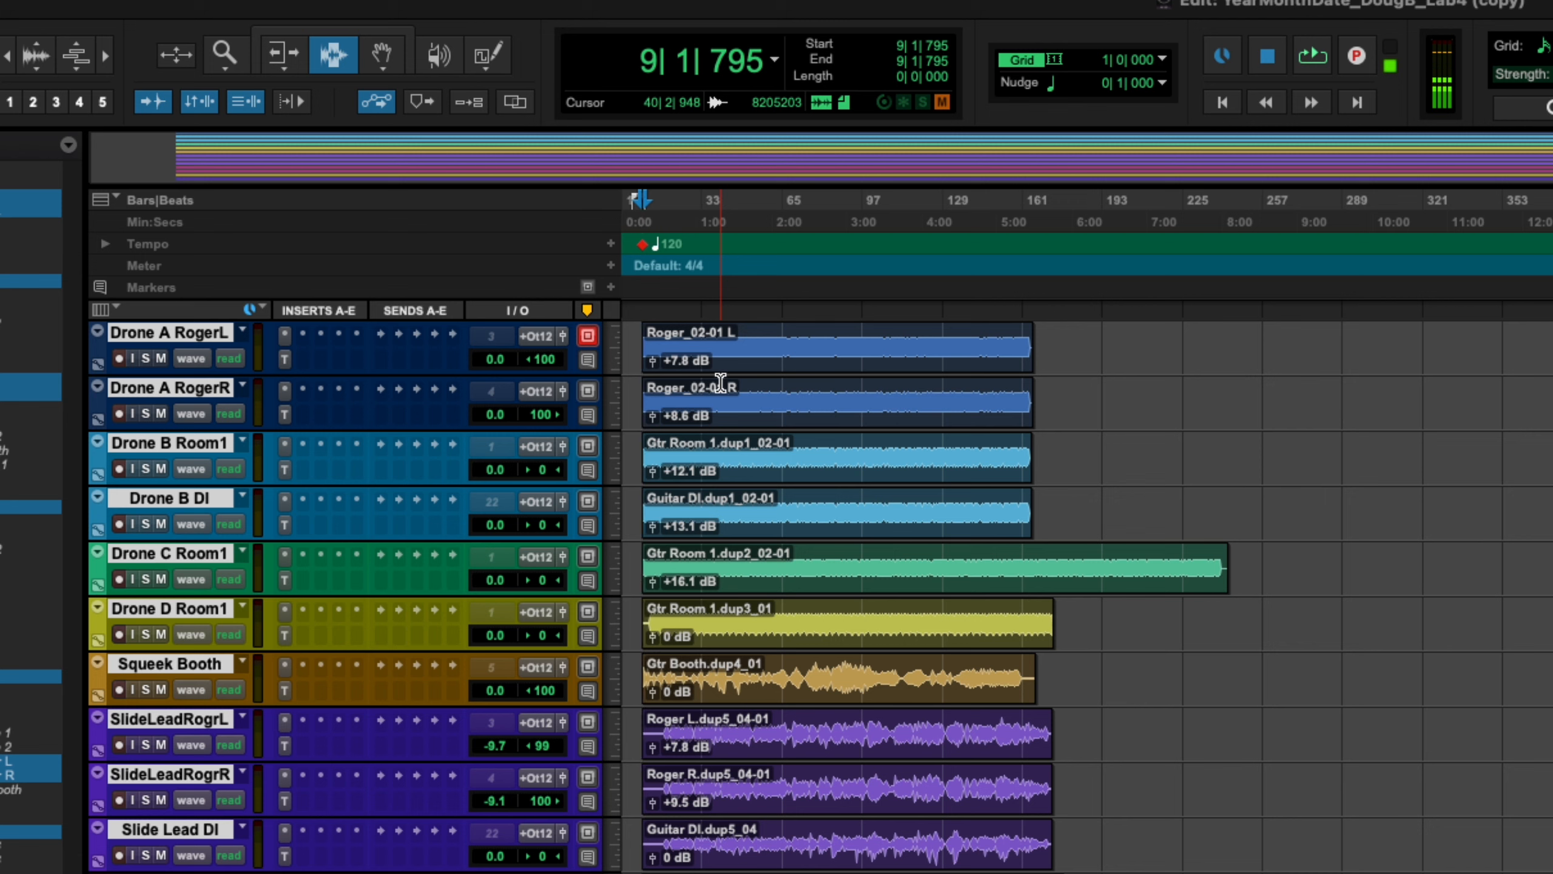
Step: Switch to the browser's lab instructions and review the Insert Time, markers, mute/solo and Commit bit-depth requirements
left_click(1196, 831)
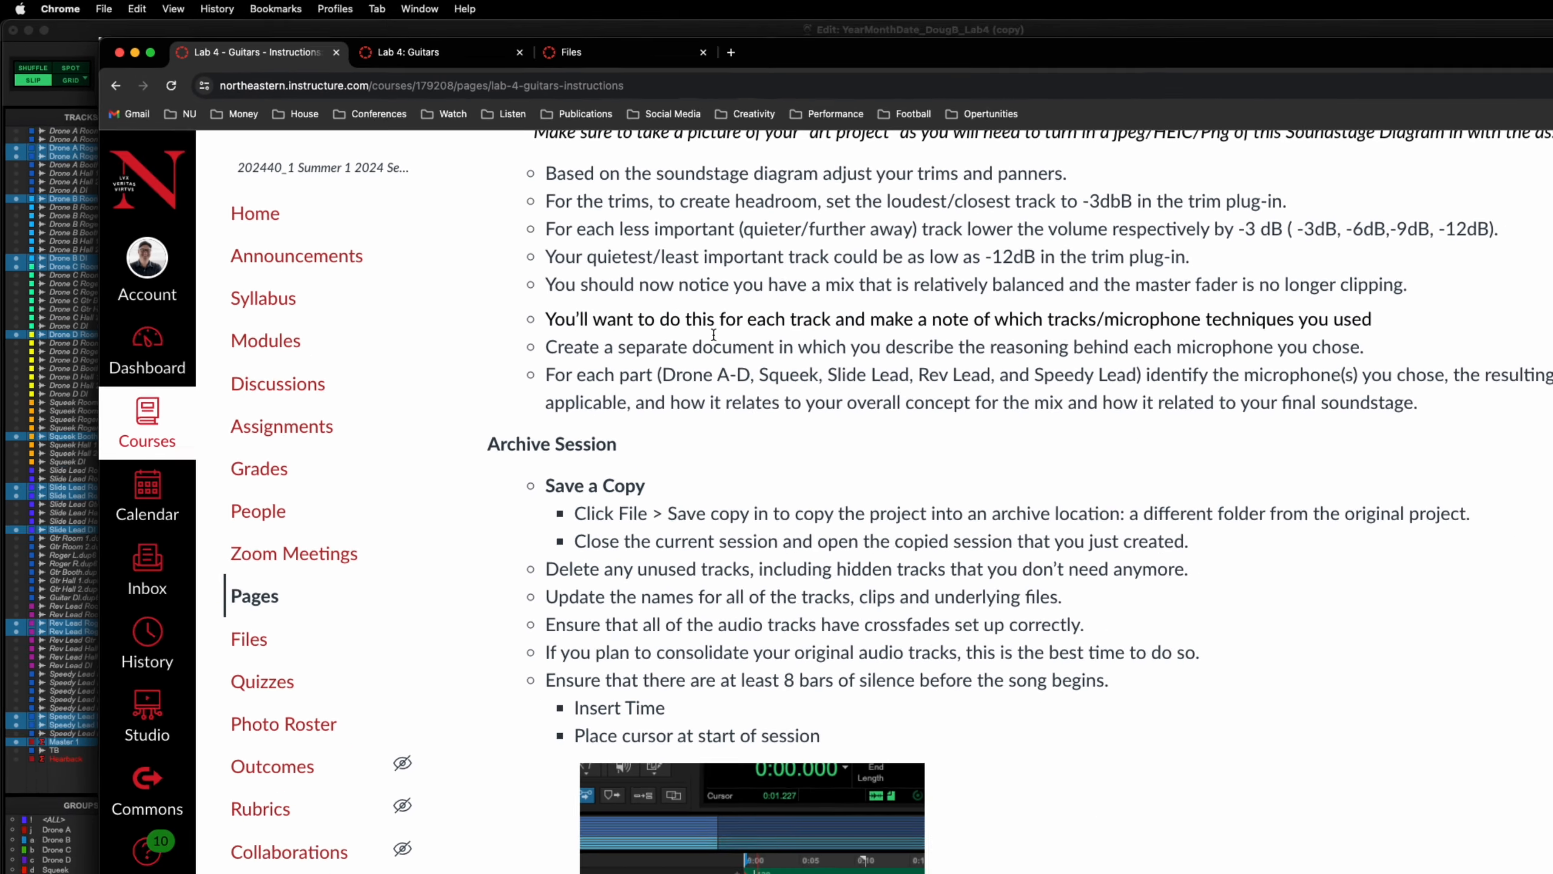
scroll(601, 364, "down", 15)
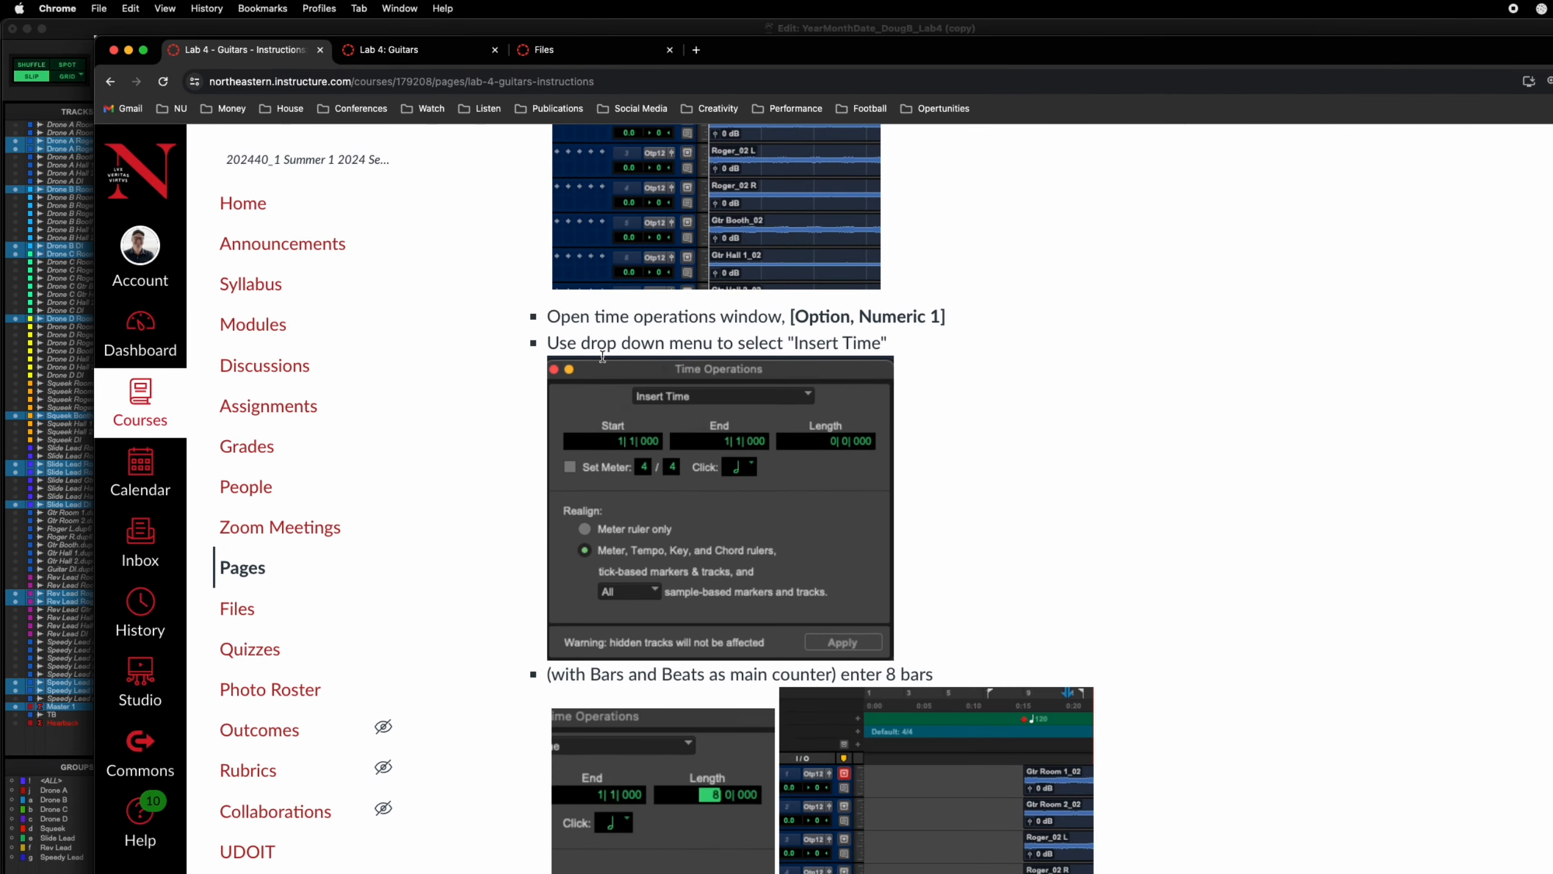
scroll(602, 360, "down", 10)
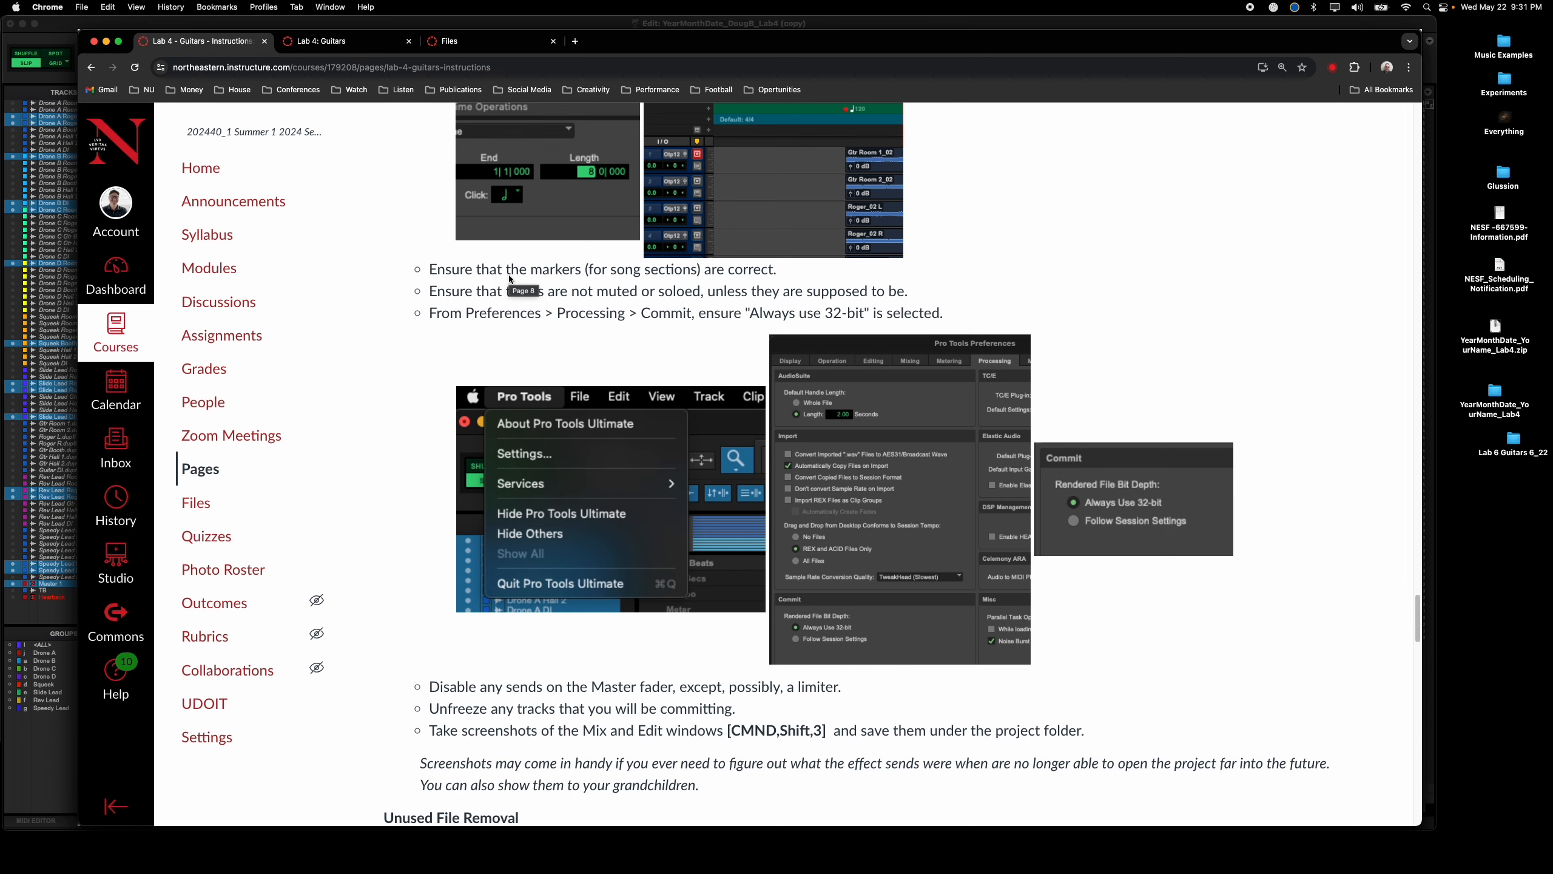
Step: Return to Pro Tools and increase the height of the Drone A RogerL track to show its inserts
key("super+Tab")
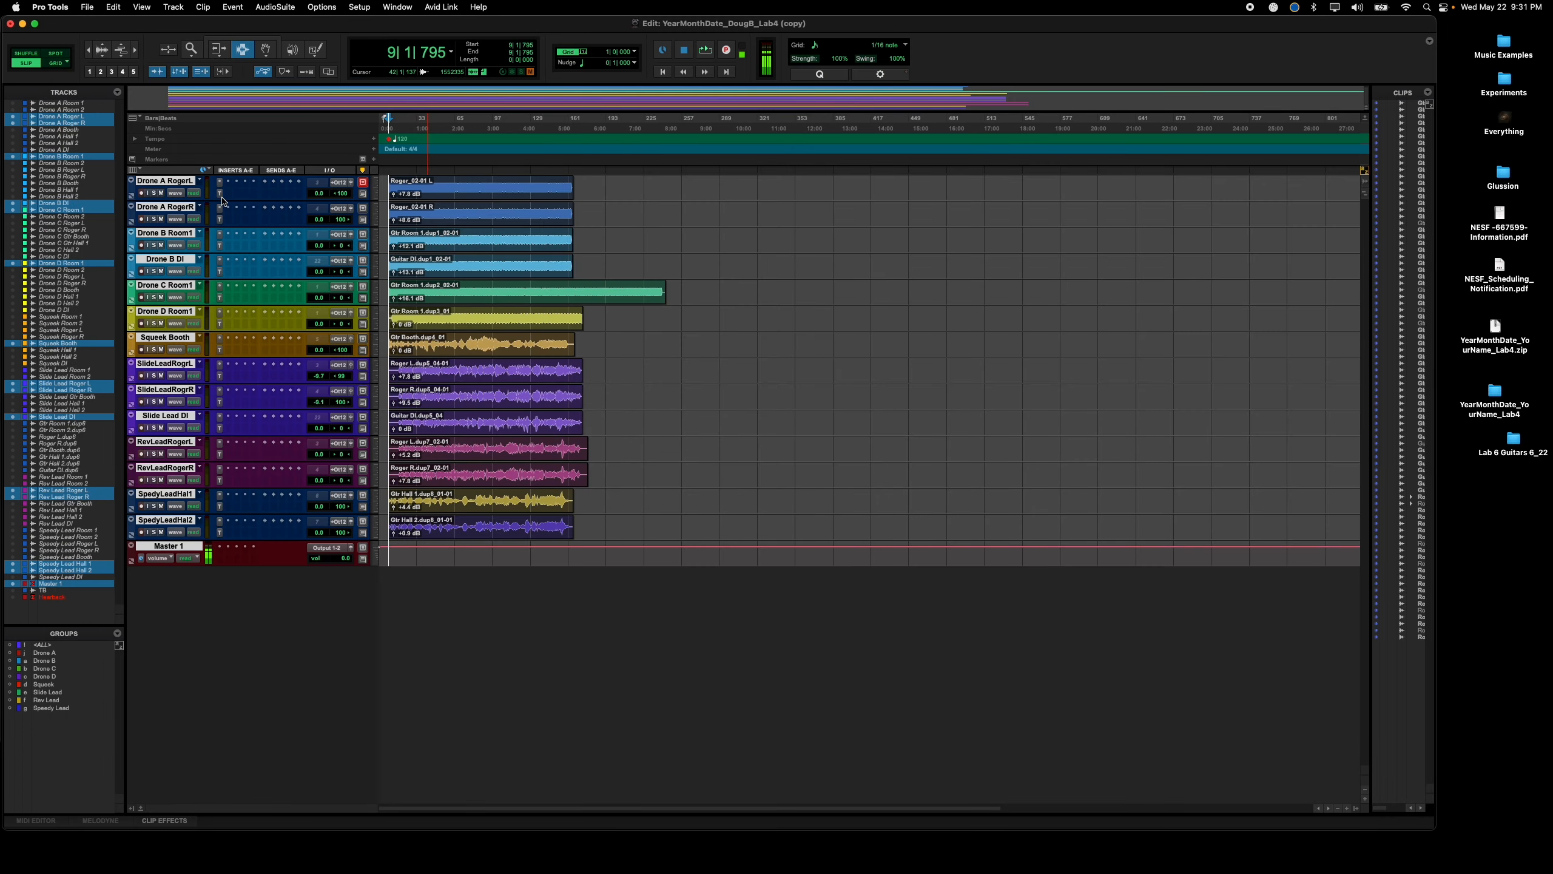
left_click_drag(190, 202, 197, 259)
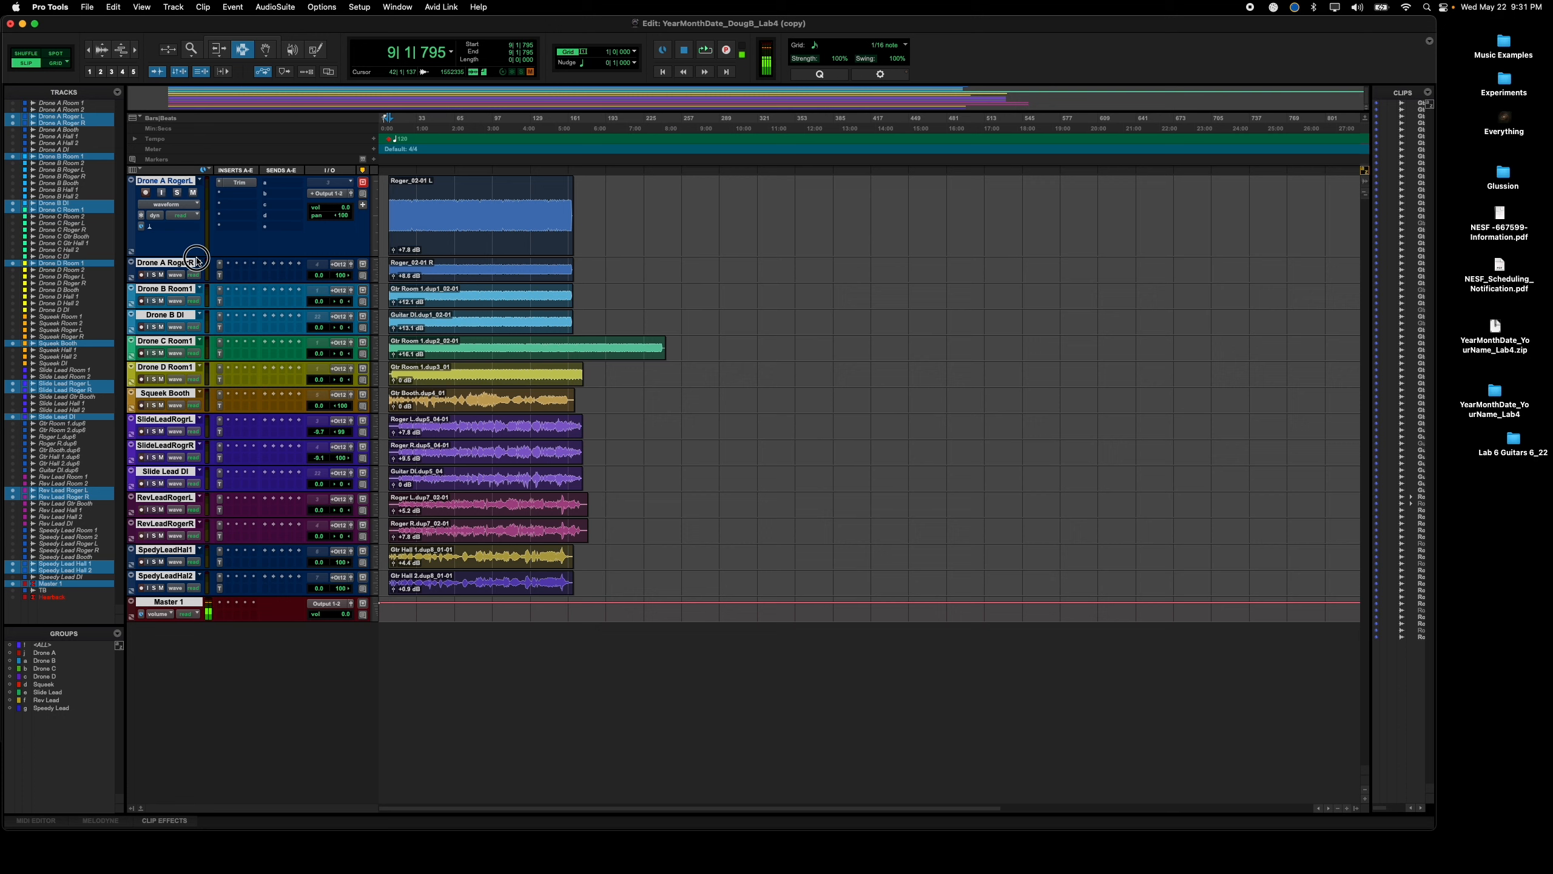
Step: Check the Commit rendered file bit depth in the Processing preferences and inspect the Trim plug-in on the Drone A RogerL track
left_click(84, 5)
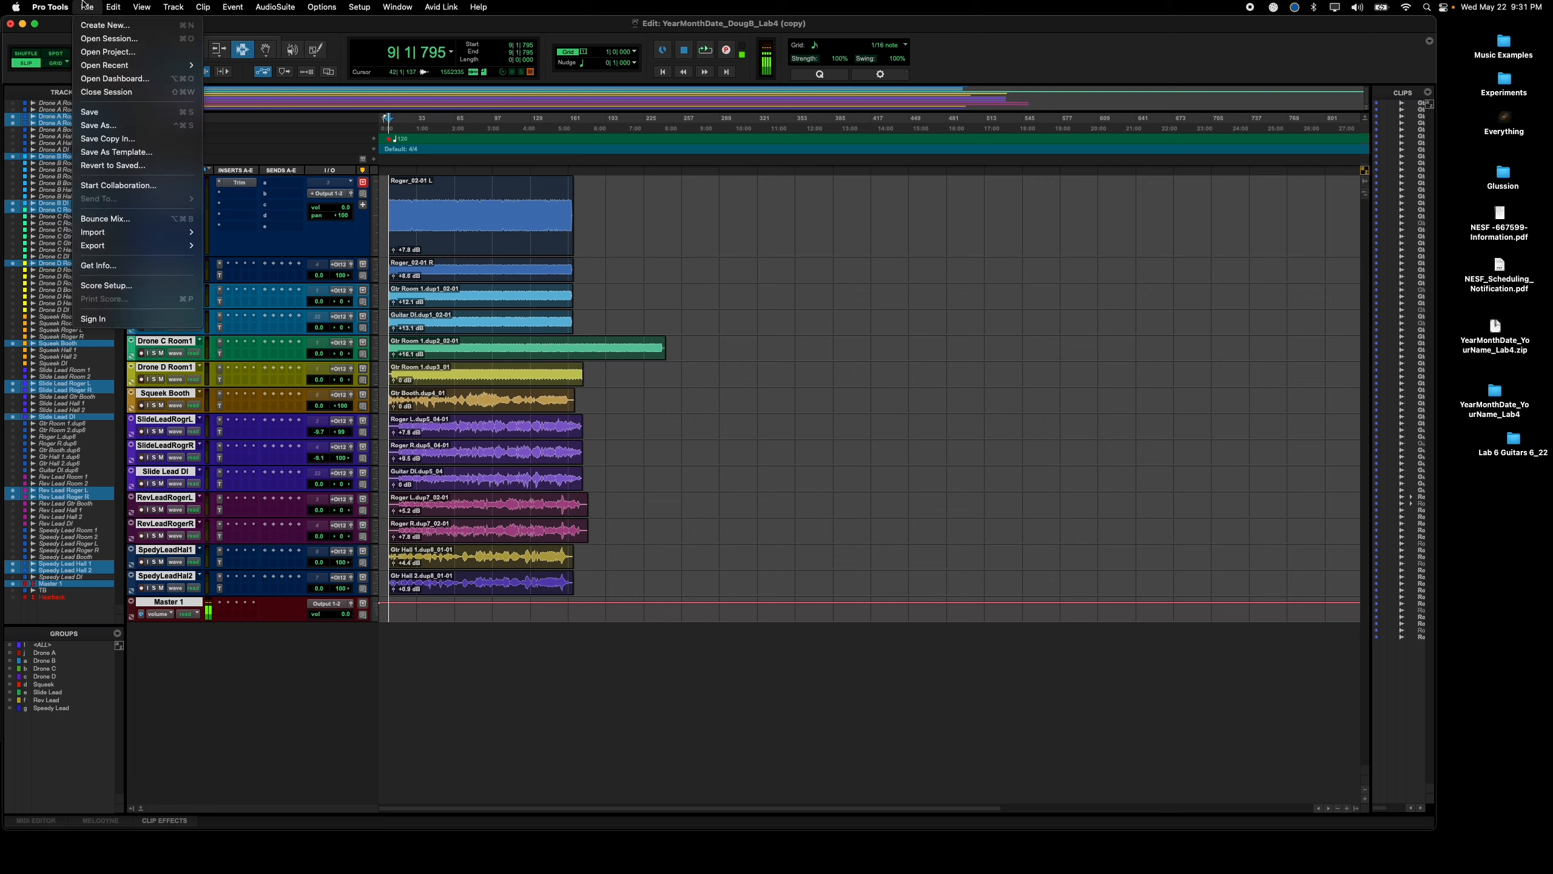
mouse_move(52, 6)
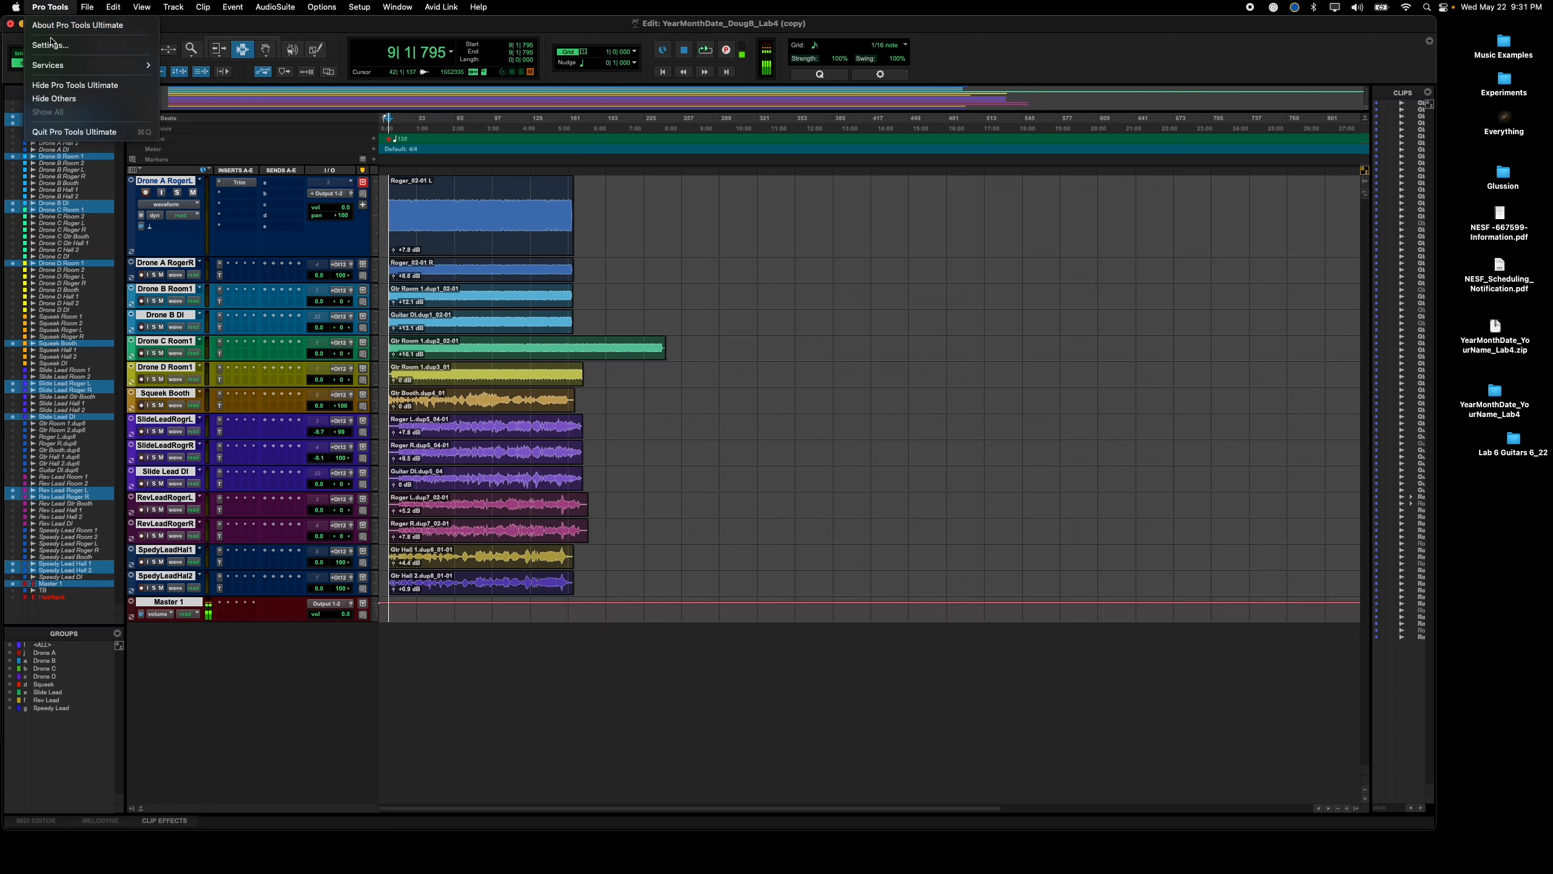
left_click(51, 46)
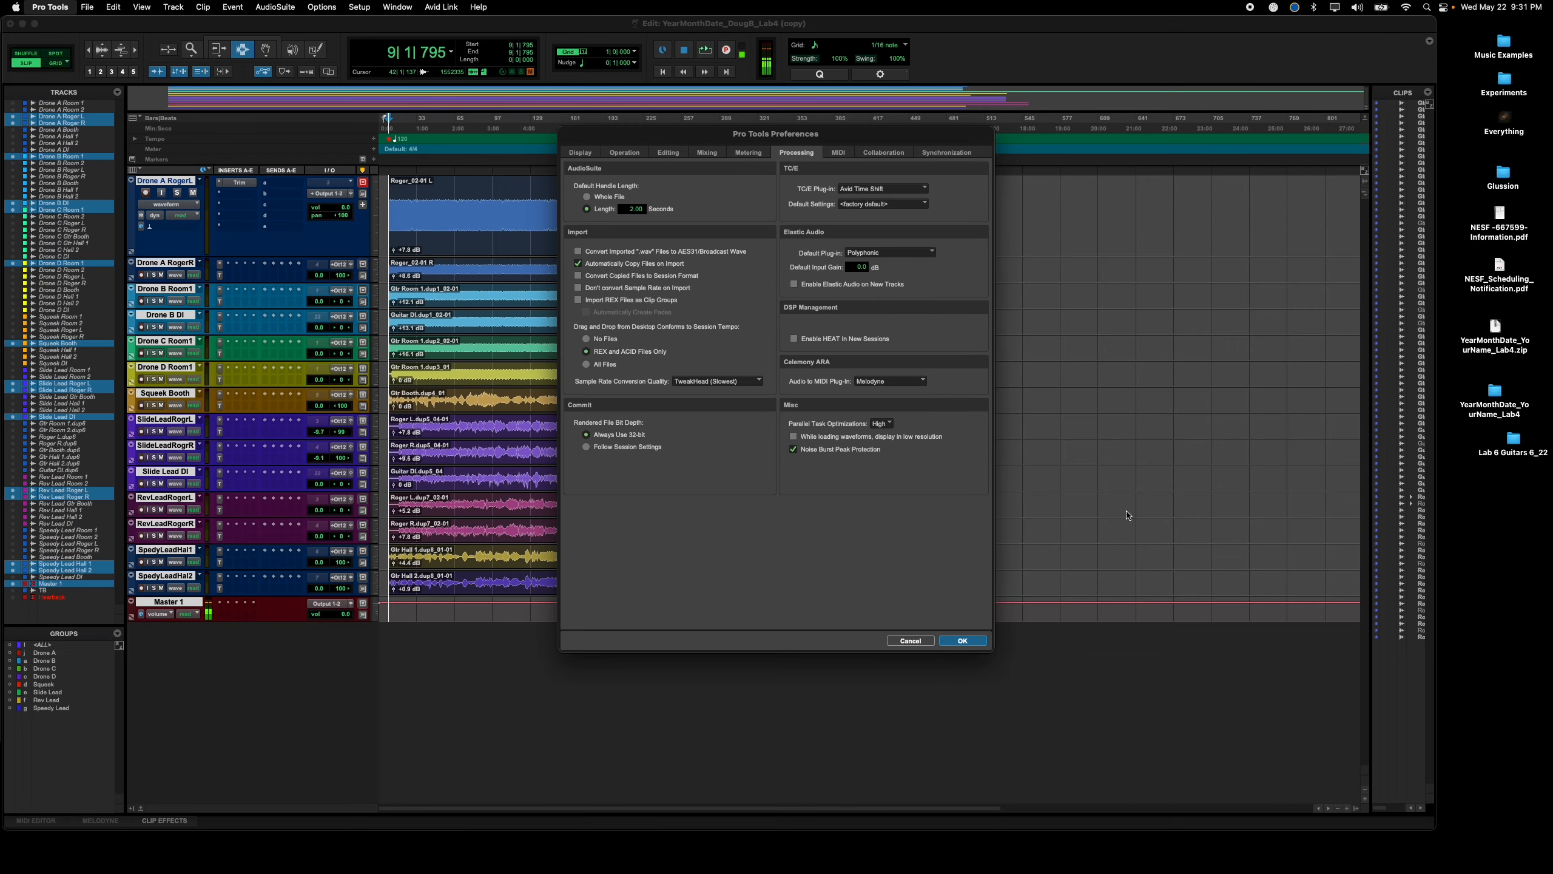
left_click(910, 640)
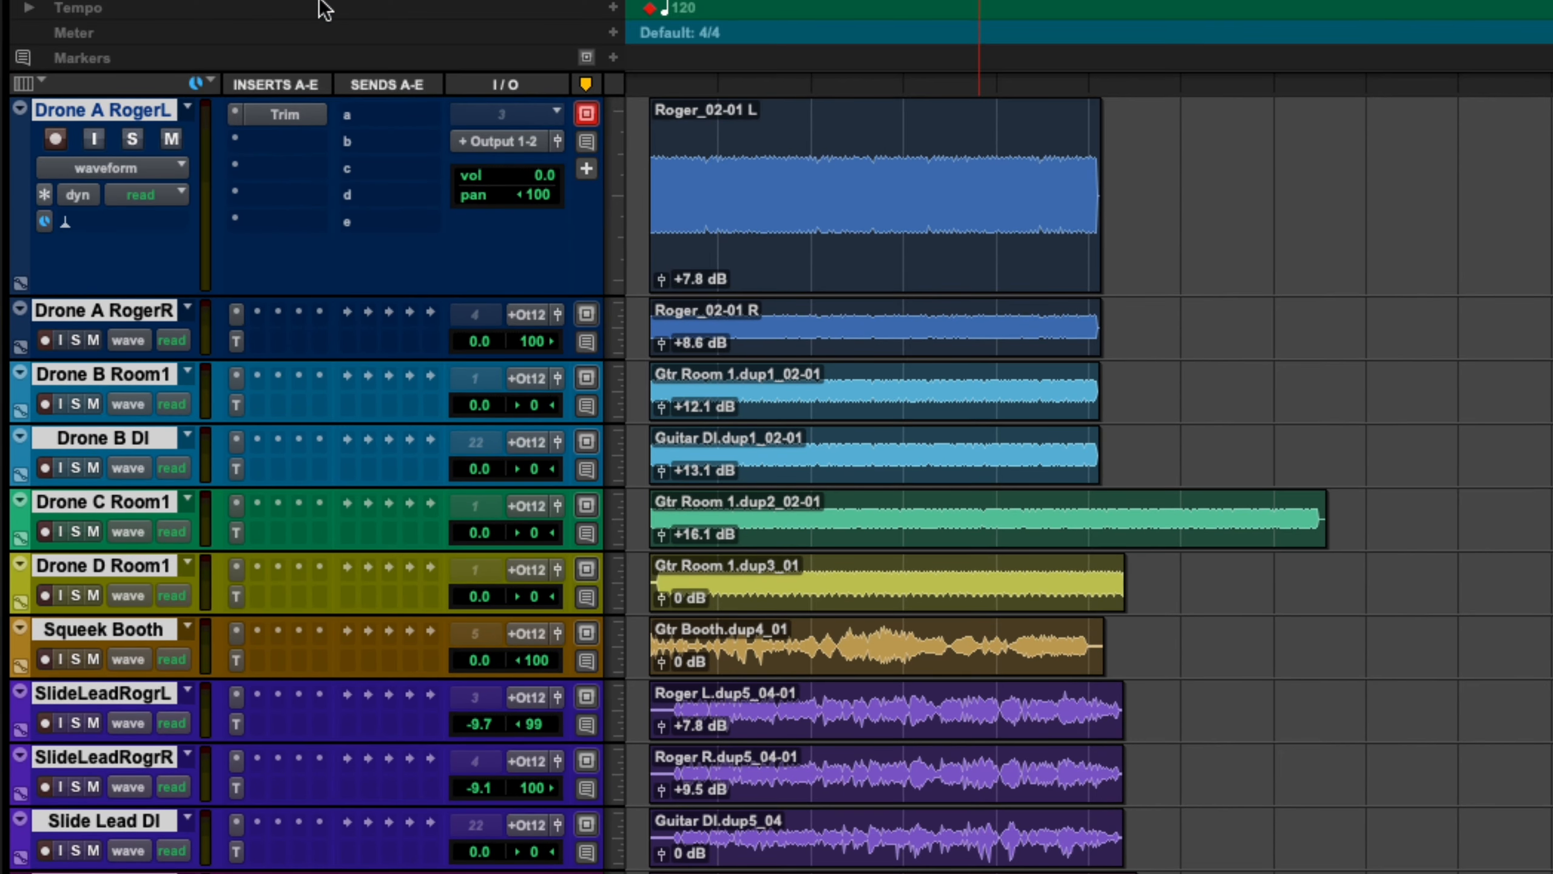
left_click(293, 120)
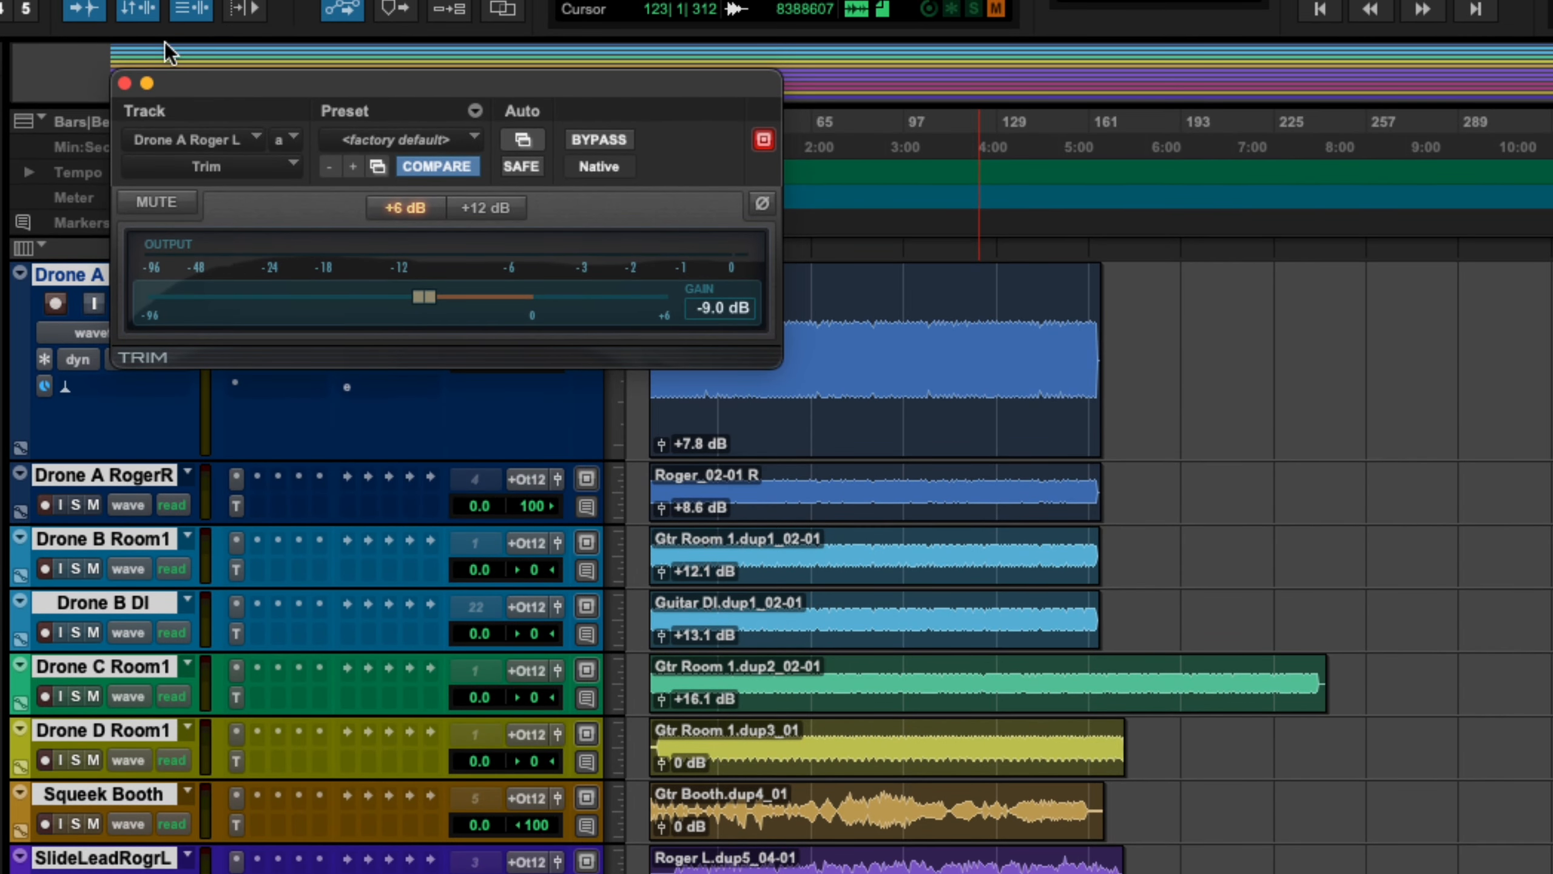
left_click(124, 83)
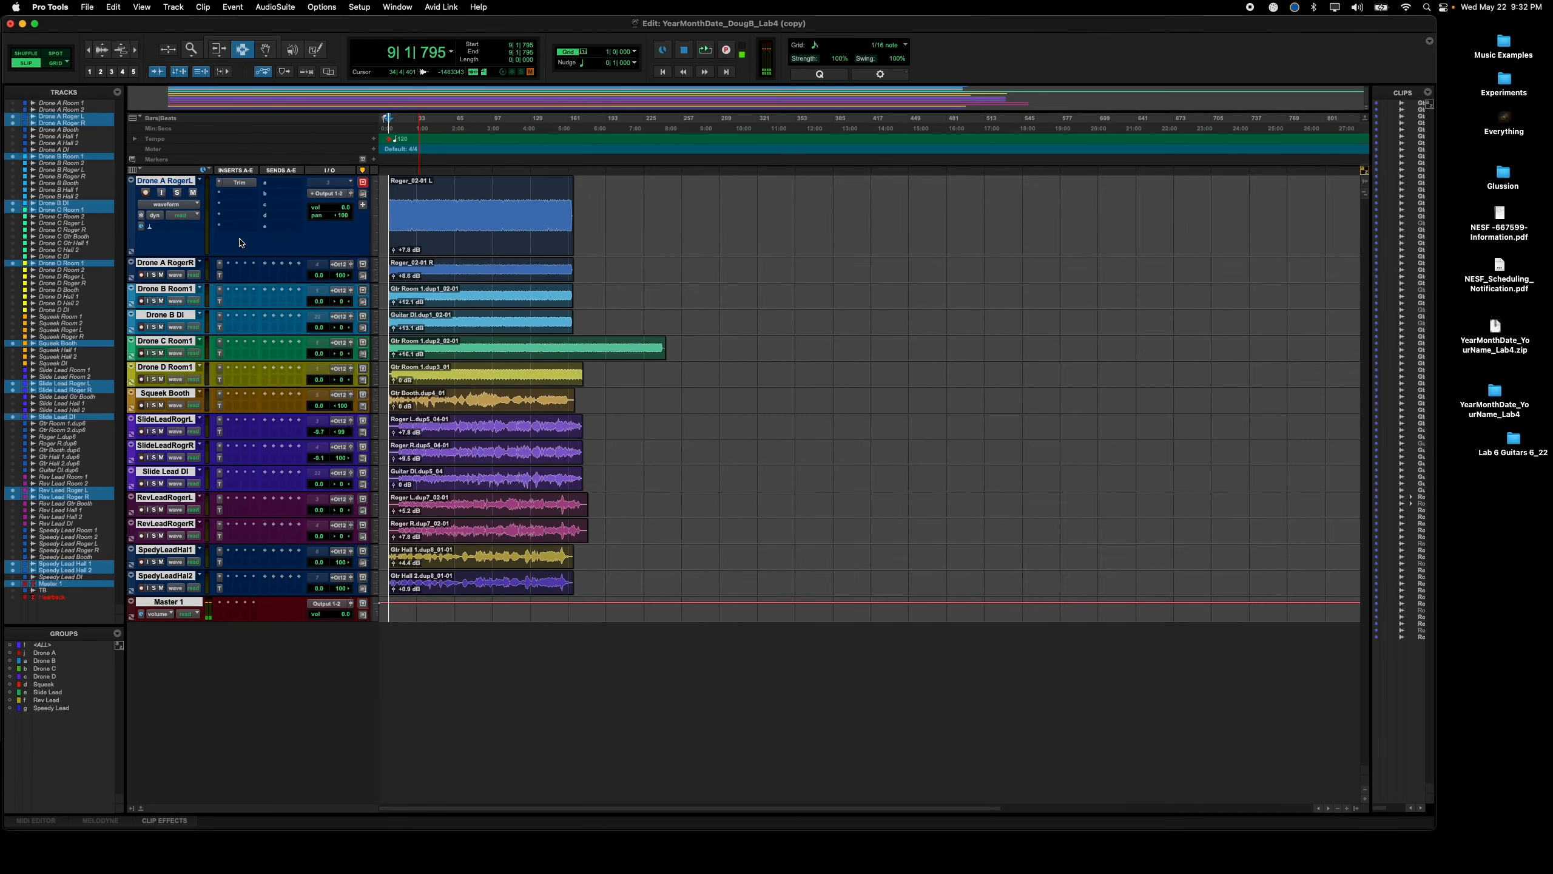
Step: Switch to the browser's lab instructions, review the Master fader, screenshot and Unused File Removal requirements, and return to Pro Tools
key("super+Tab")
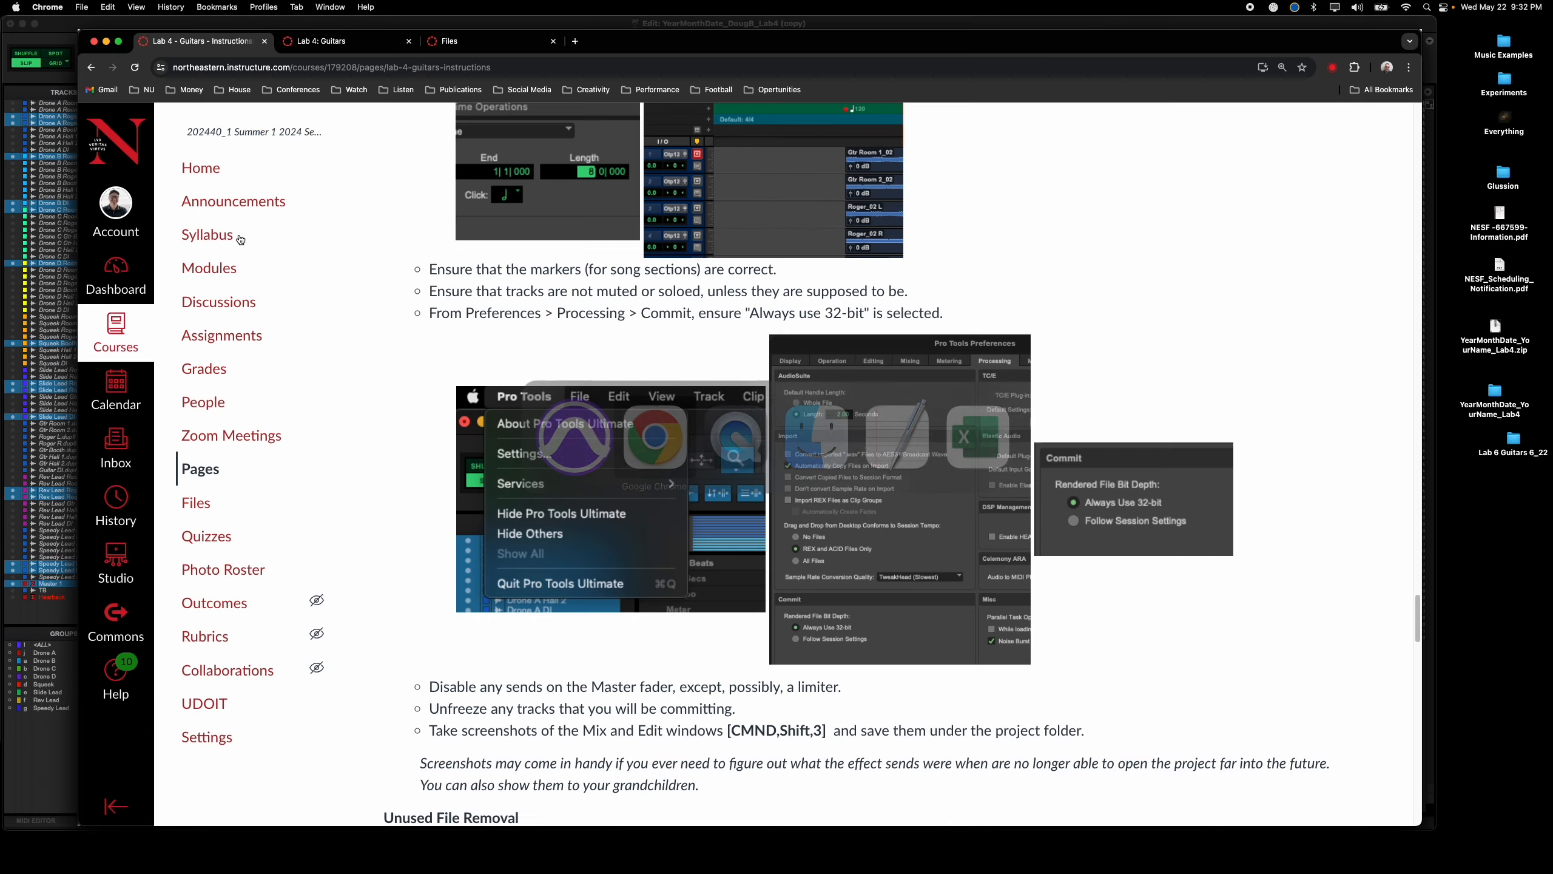
scroll(739, 448, "down", 5)
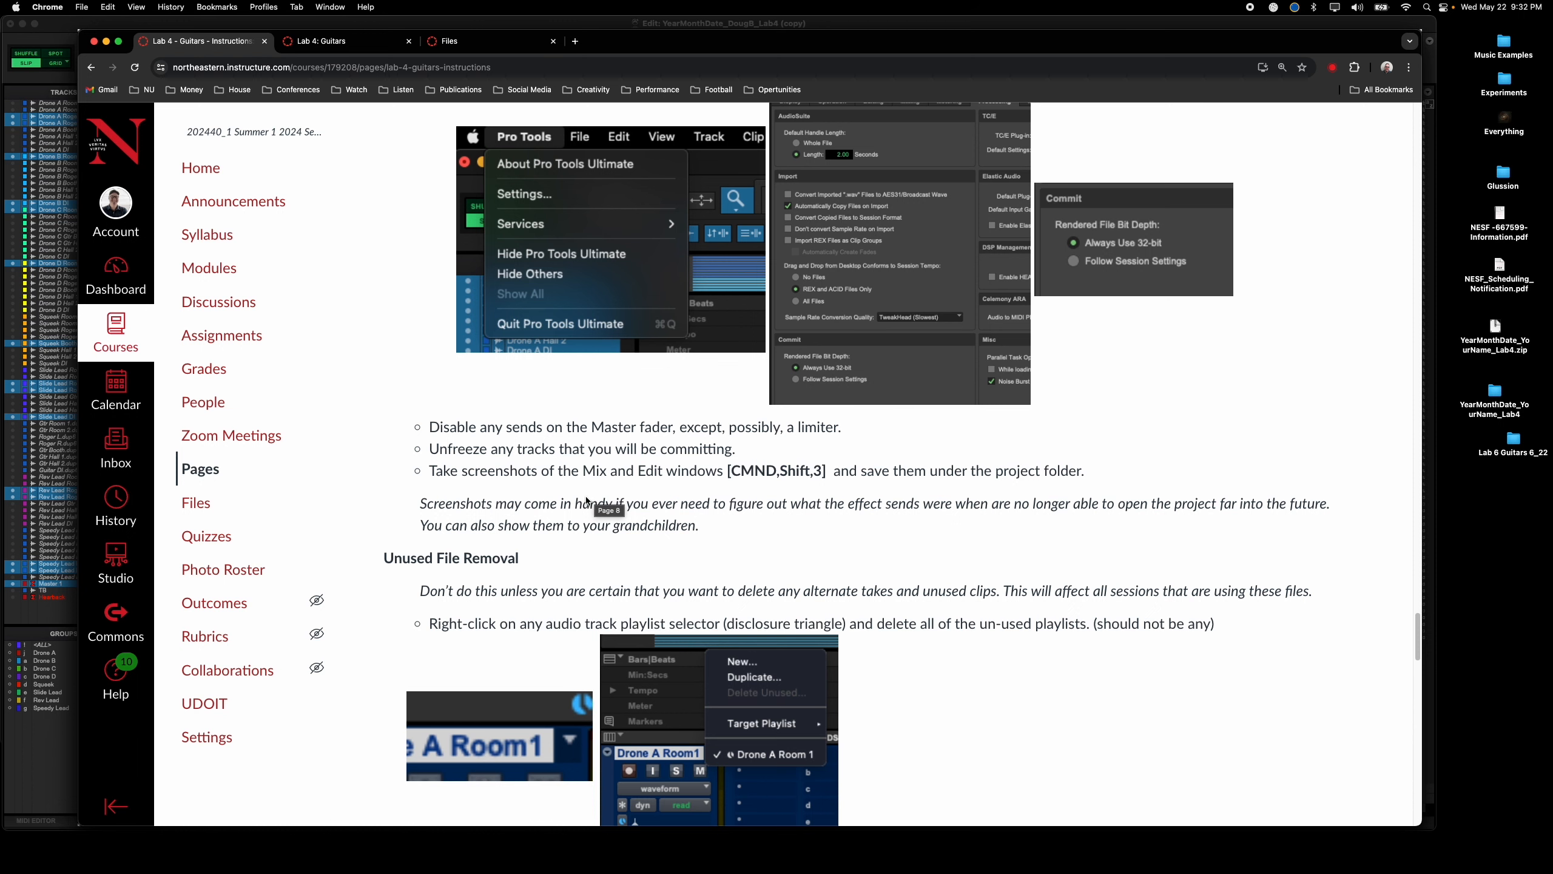
scroll(594, 495, "down", 6)
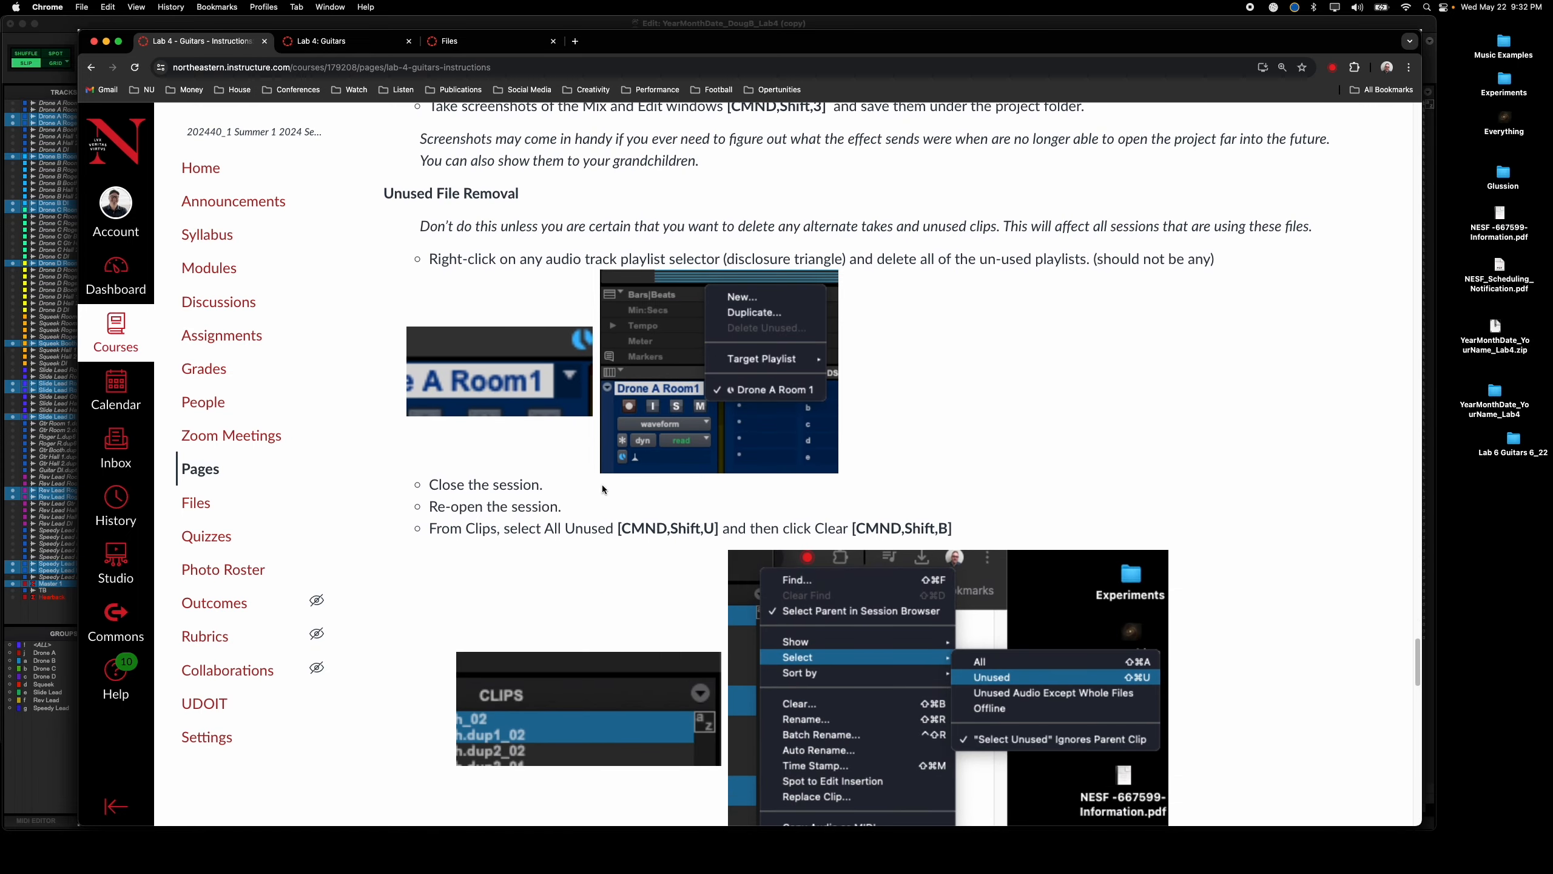
scroll(603, 489, "down", 1)
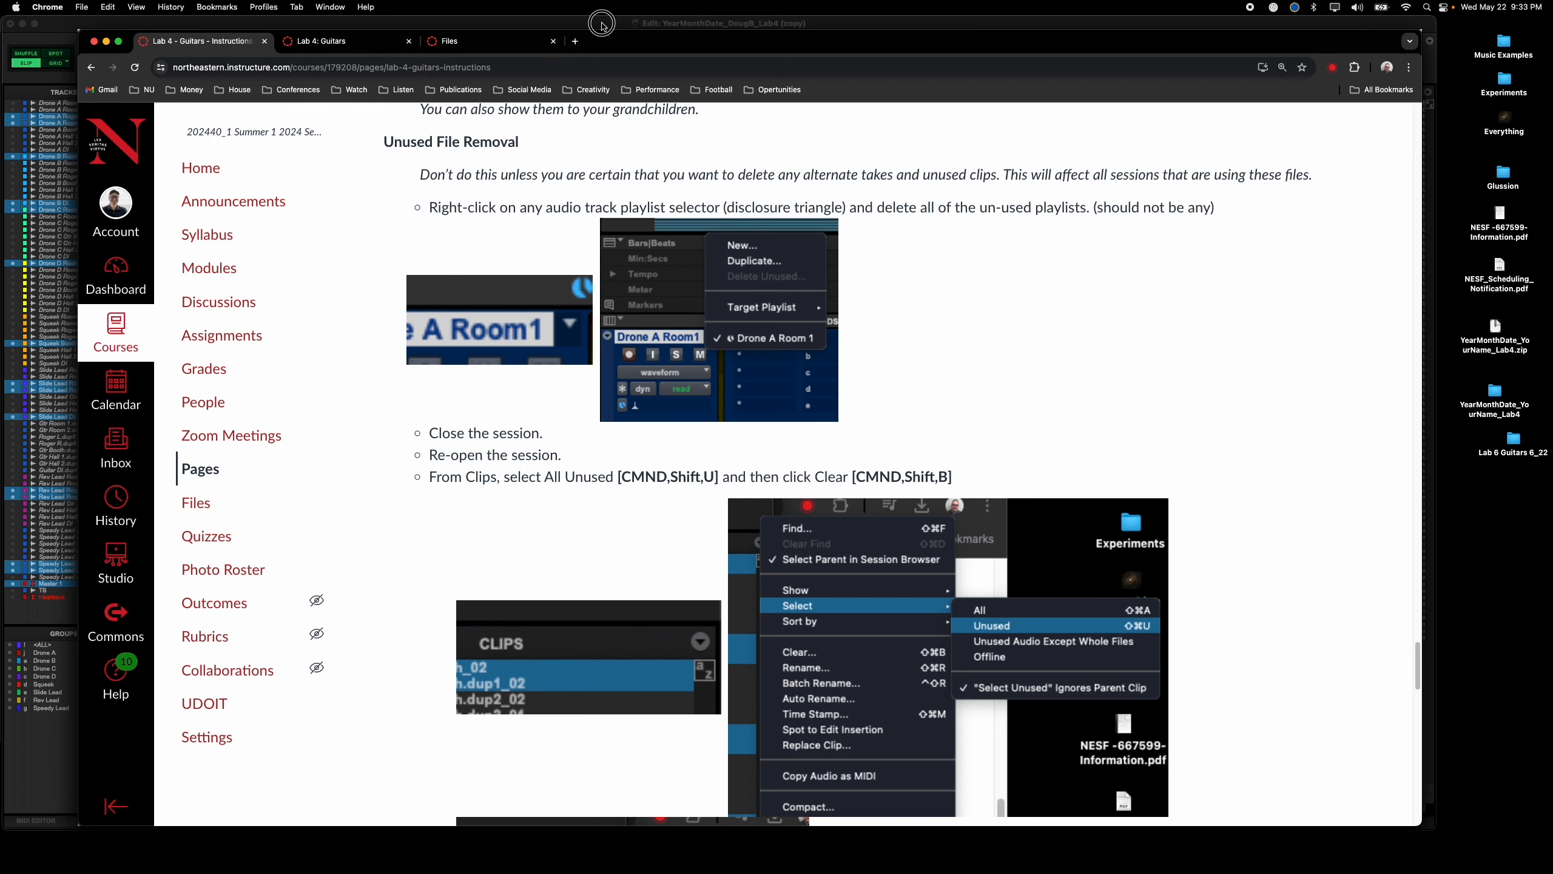
key("super+Tab")
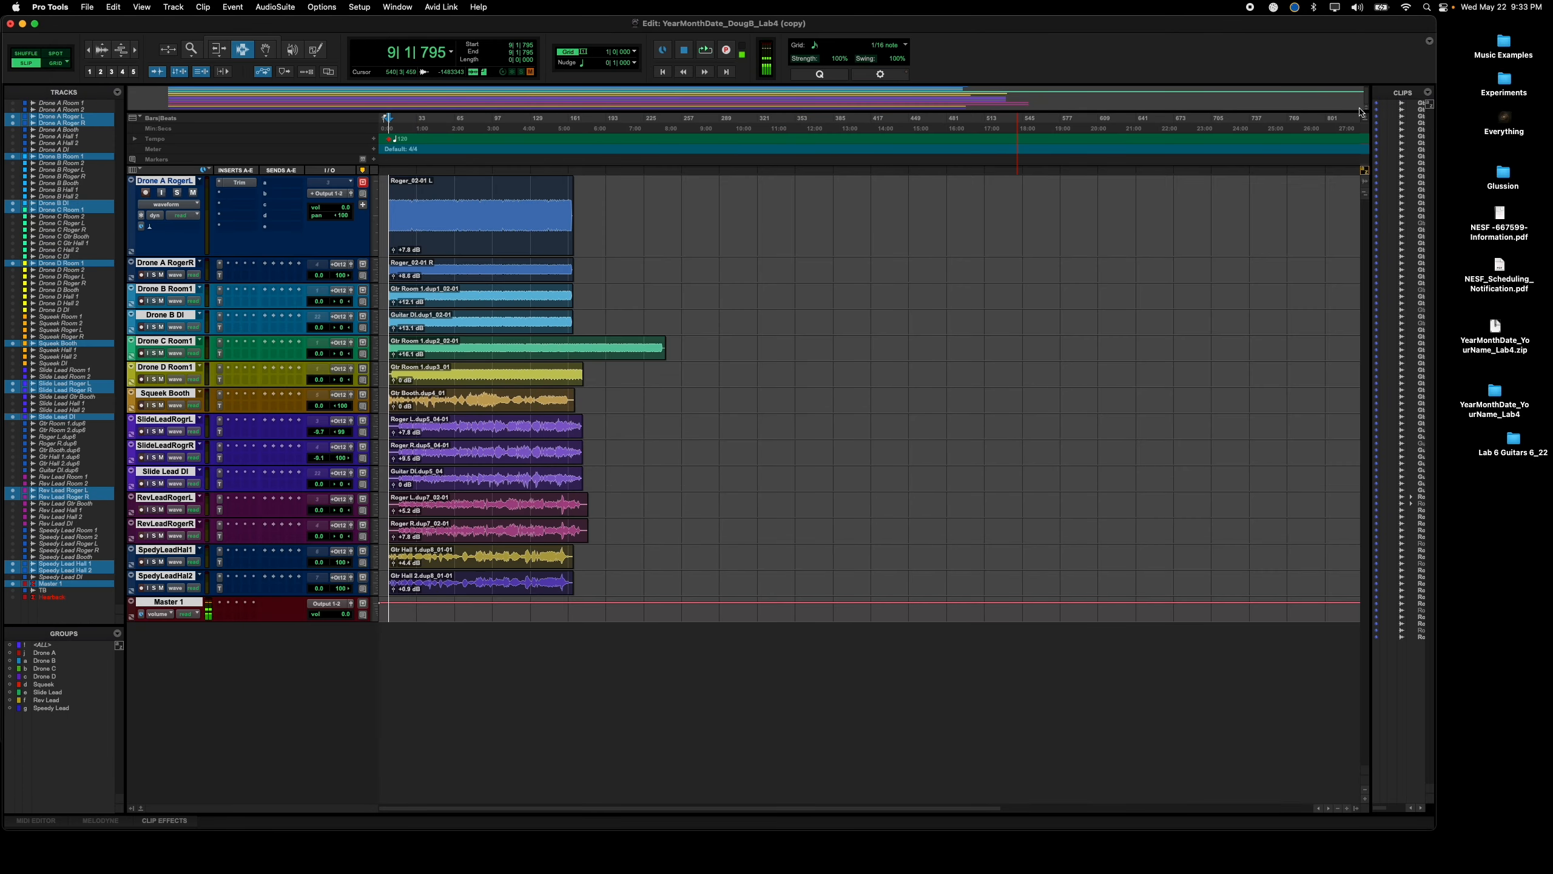
Step: Widen the Clips list so clip names are readable and run the selection of unused clips
left_click_drag(1371, 713, 1175, 666)
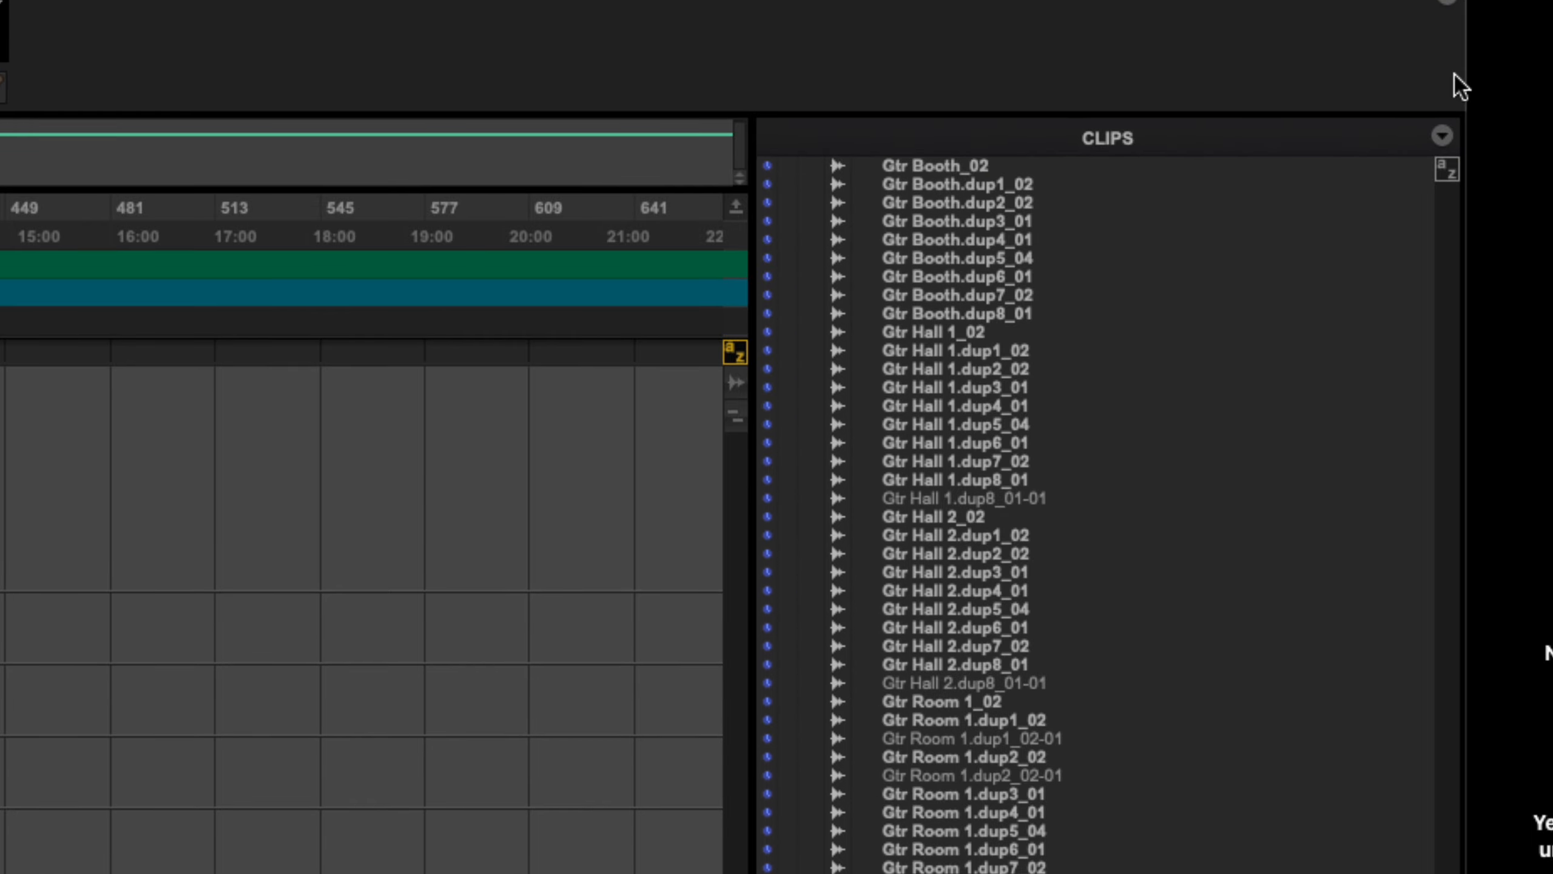
left_click(1444, 136)
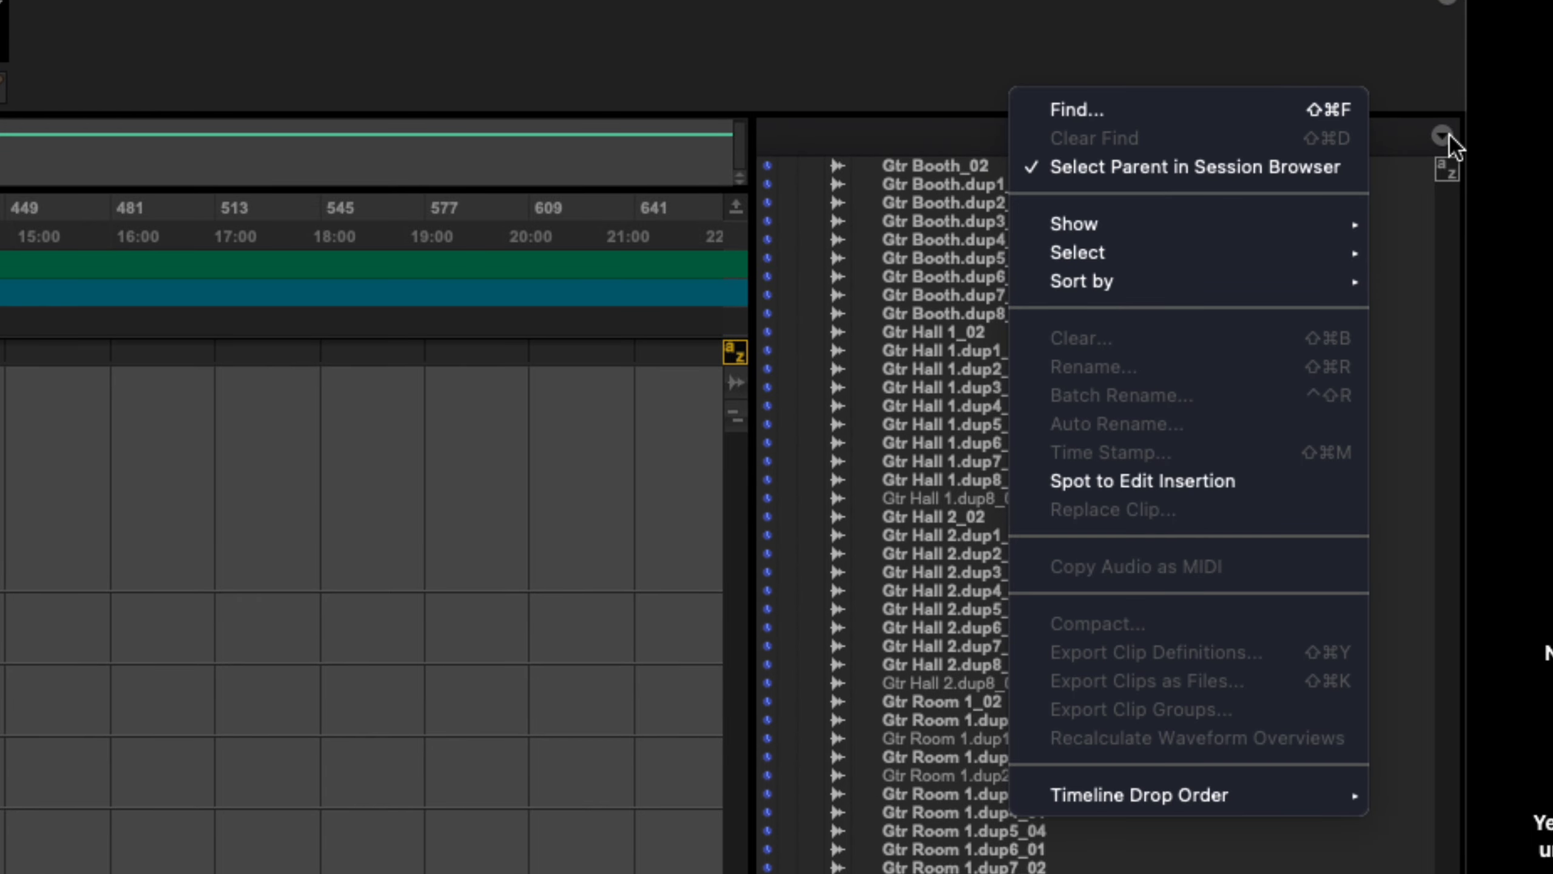
mouse_move(1196, 260)
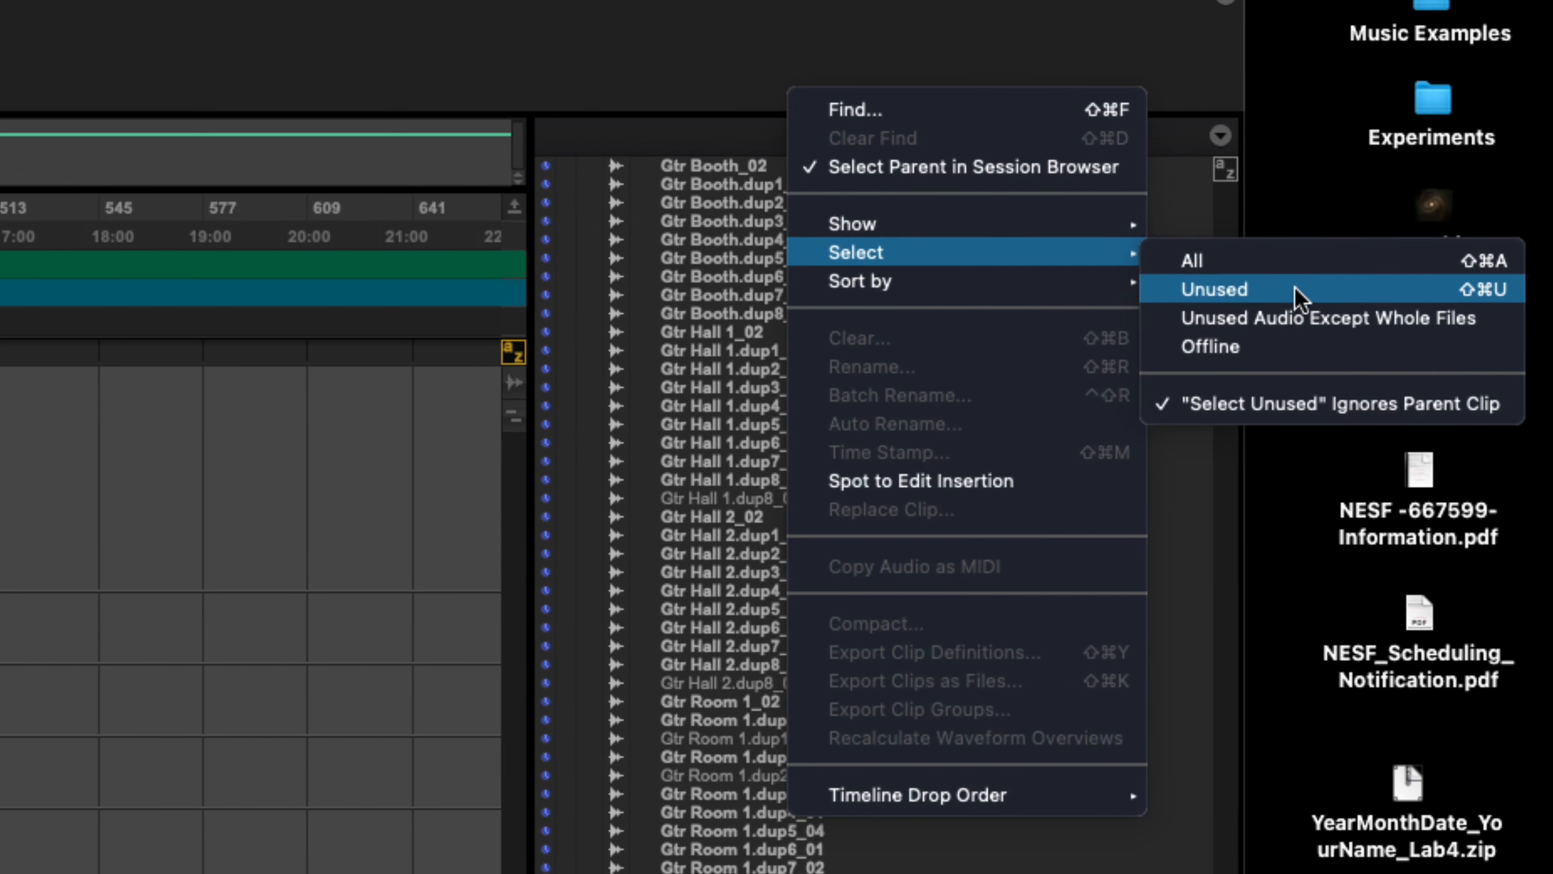
left_click(1297, 293)
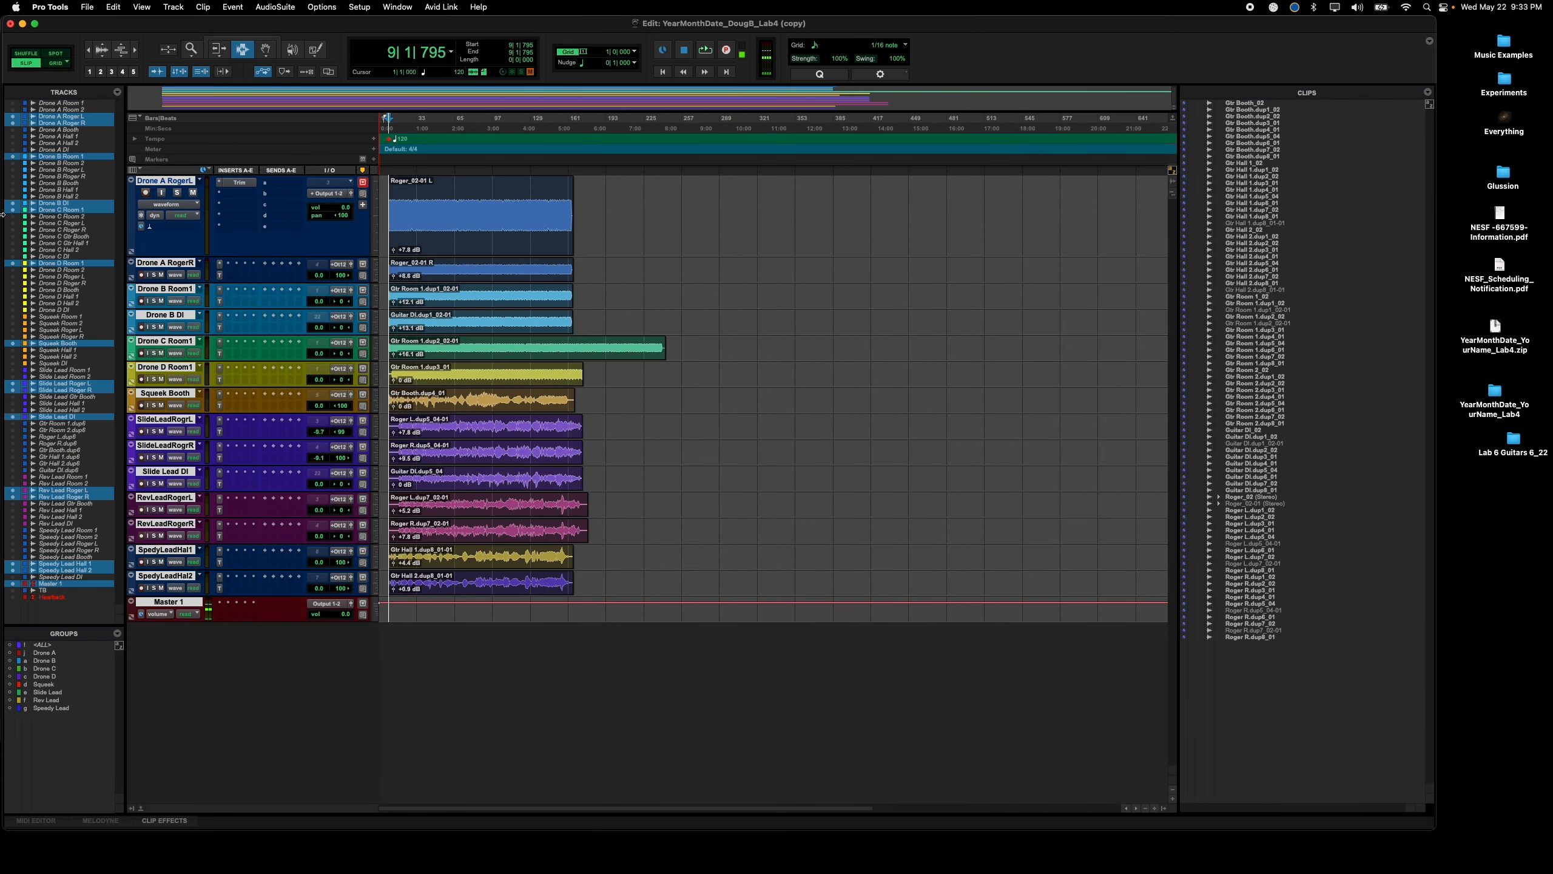
key("shift+super+a")
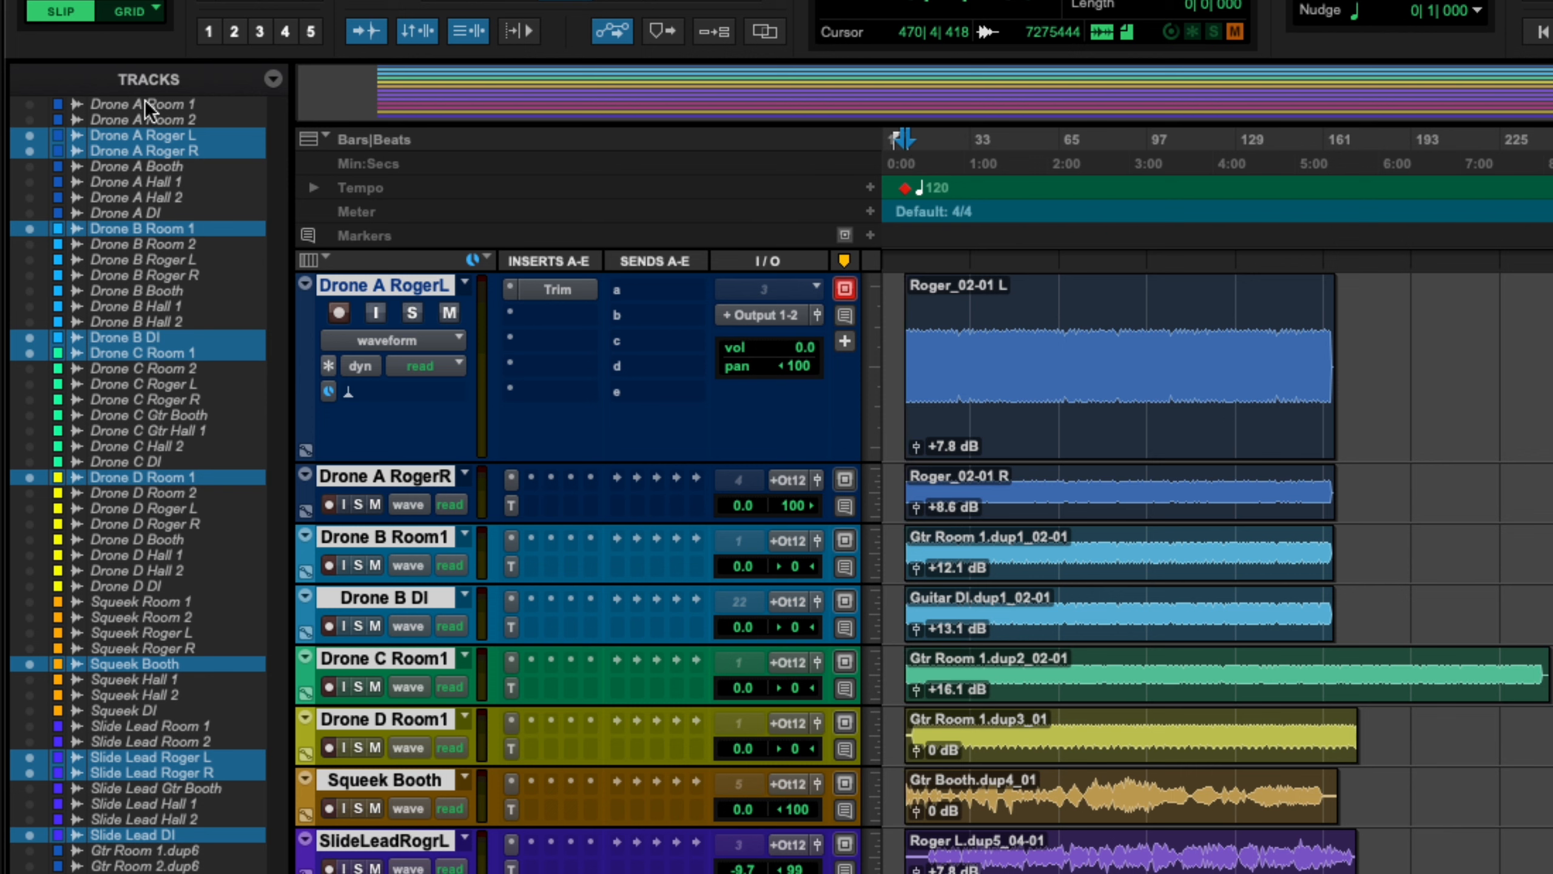
Step: Delete the hidden, inactive tracks Drone A Room 1 and Drone A Room 2 from the session, including their active clips
right_click(144, 101)
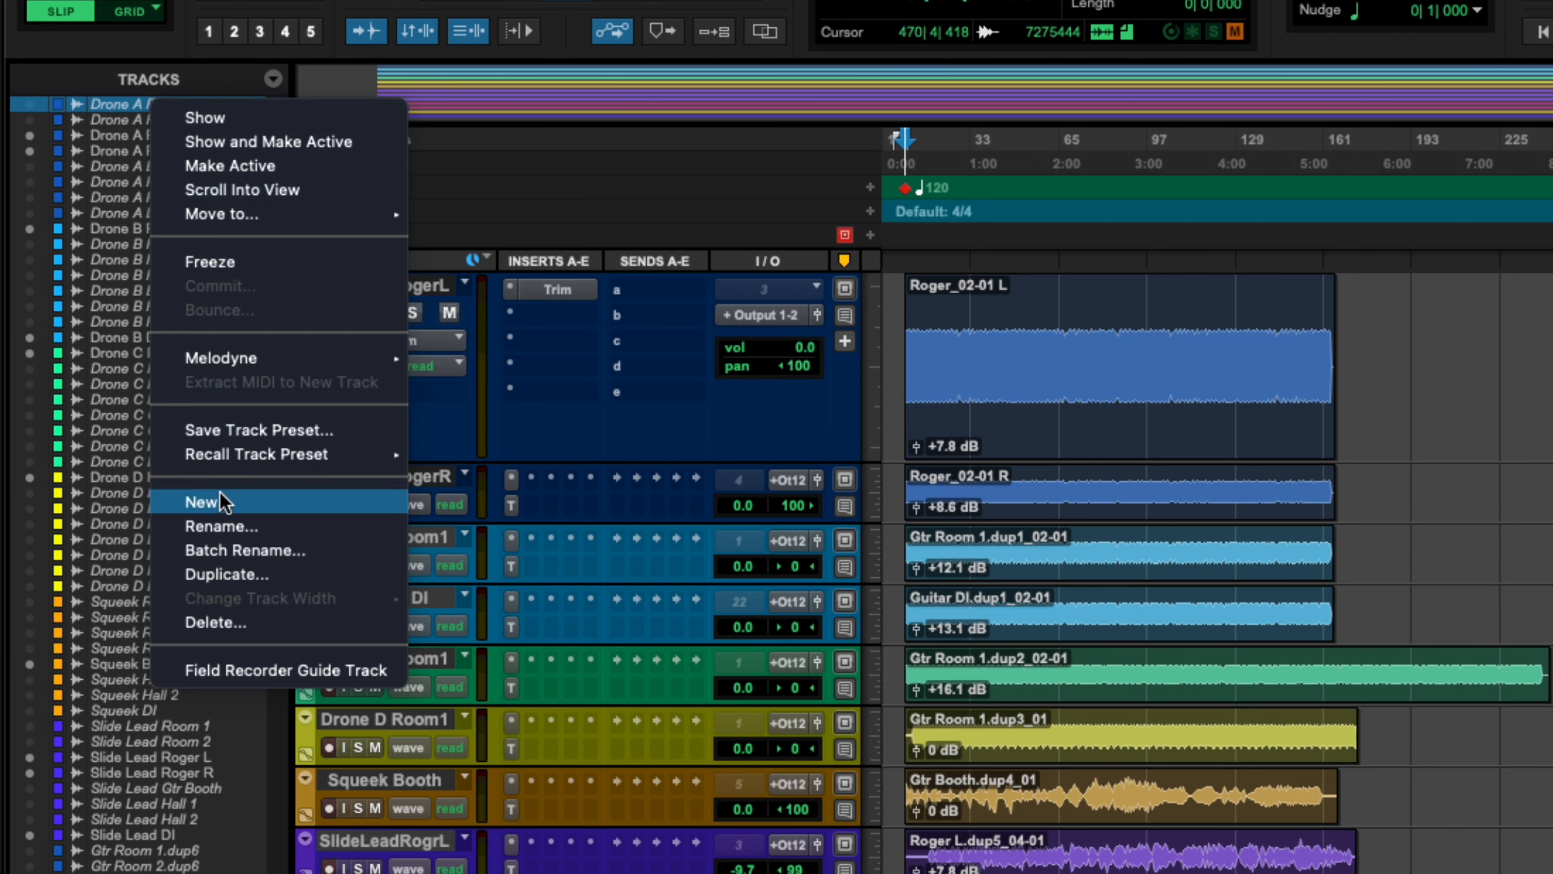
left_click(230, 623)
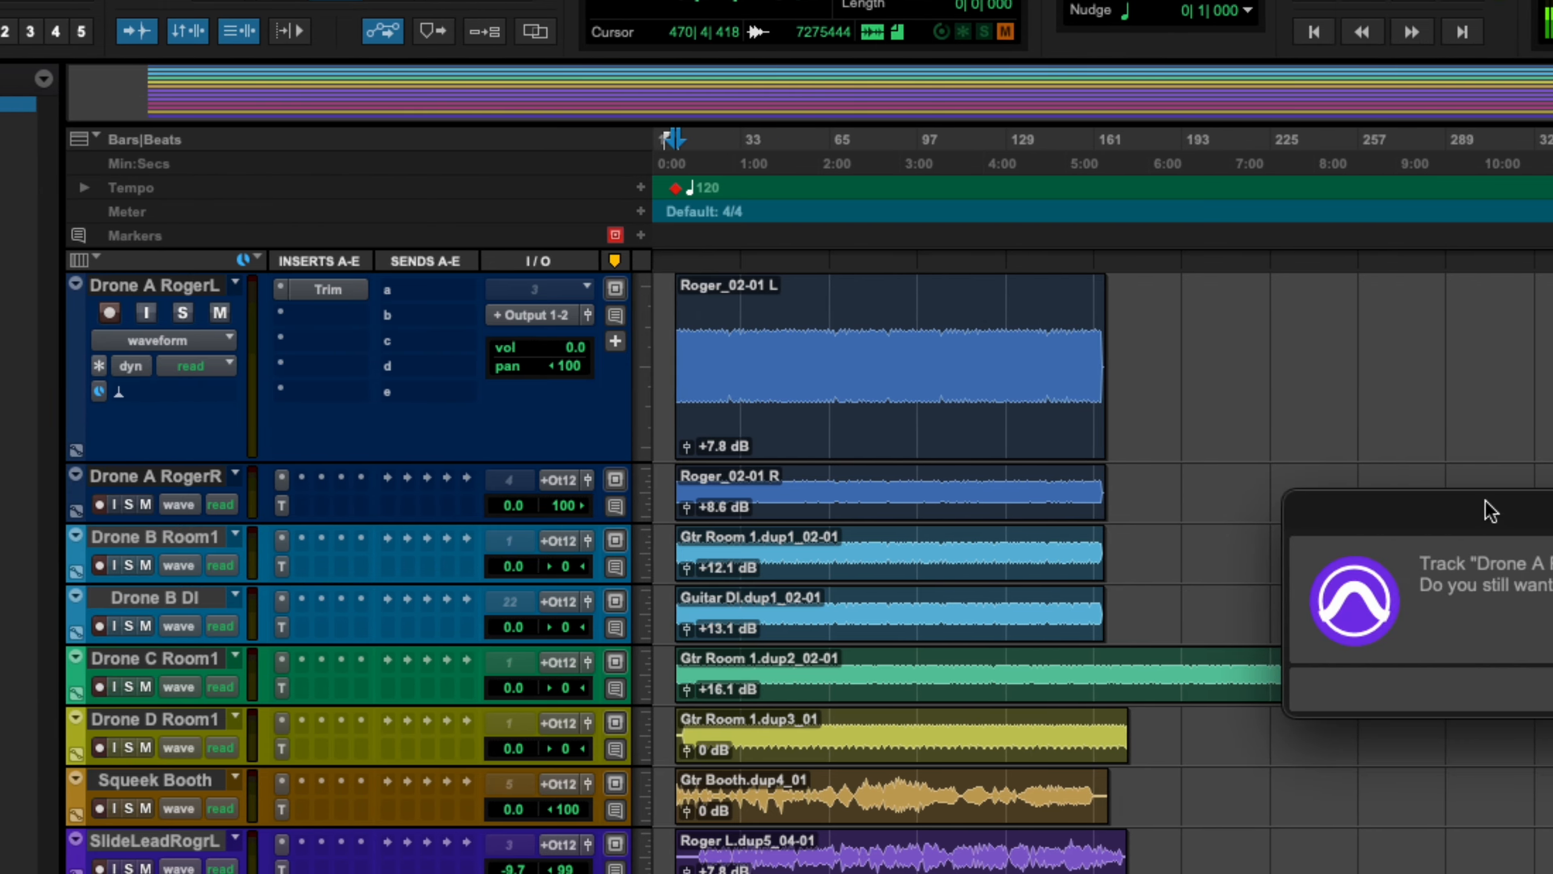
left_click_drag(1485, 502, 679, 286)
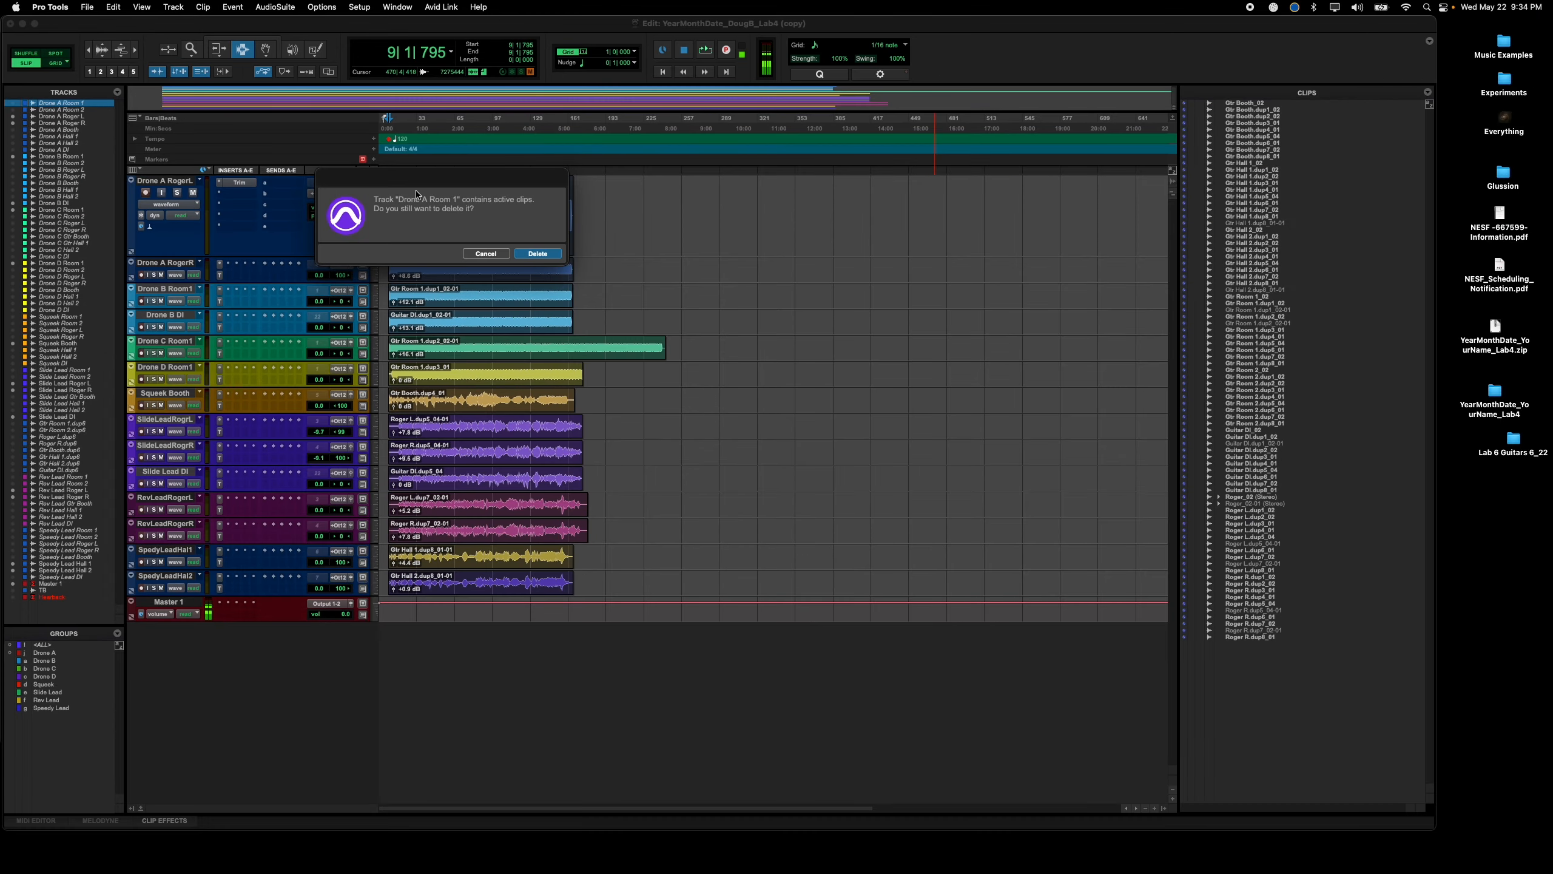
left_click(537, 254)
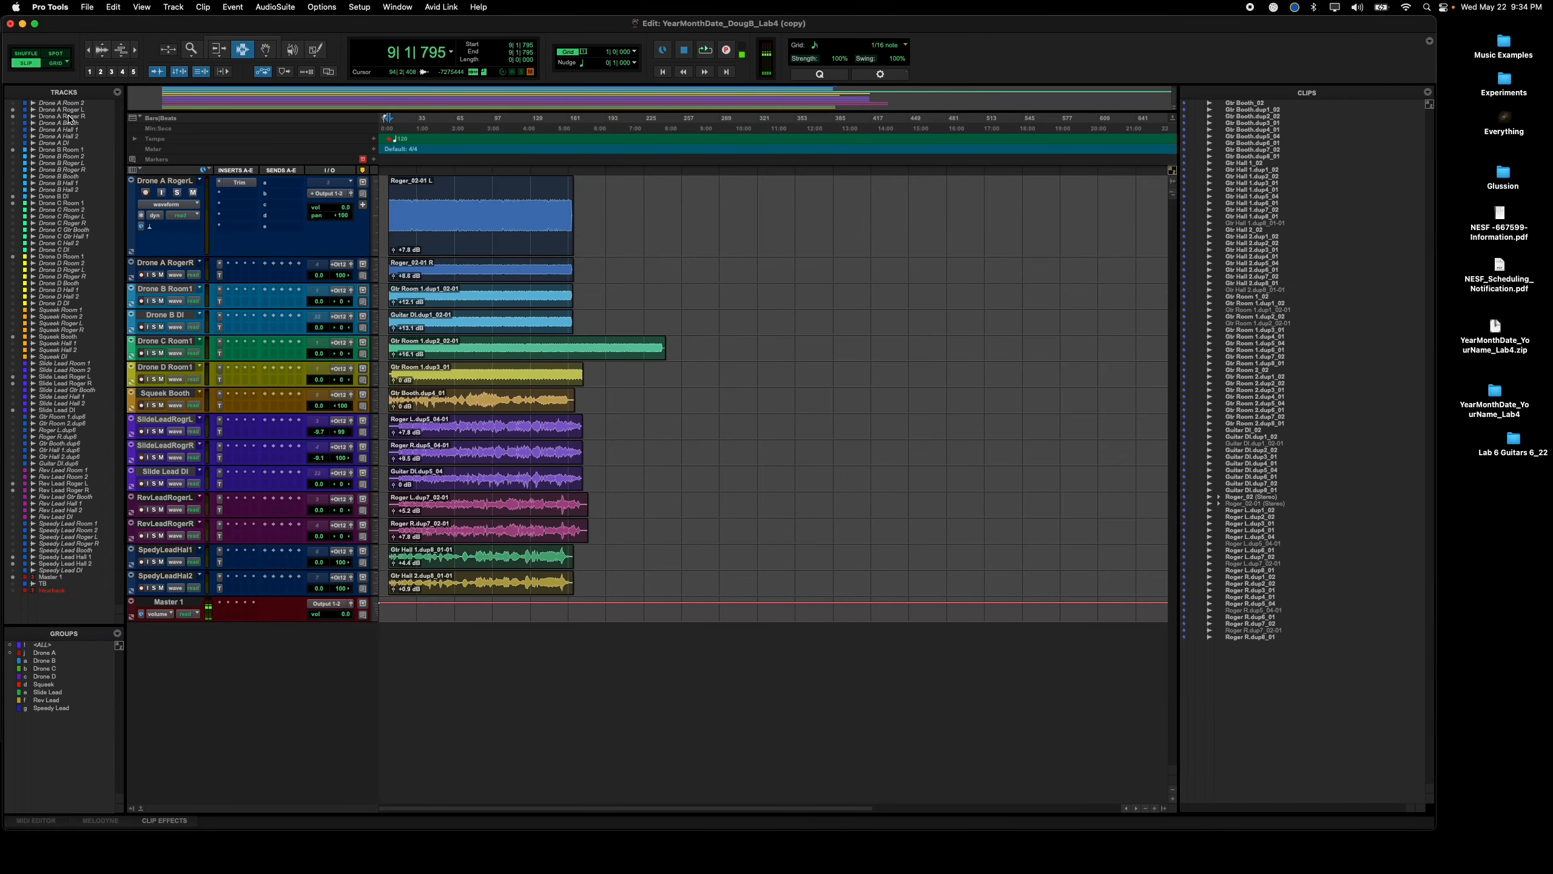
left_click(66, 104)
right_click(66, 104)
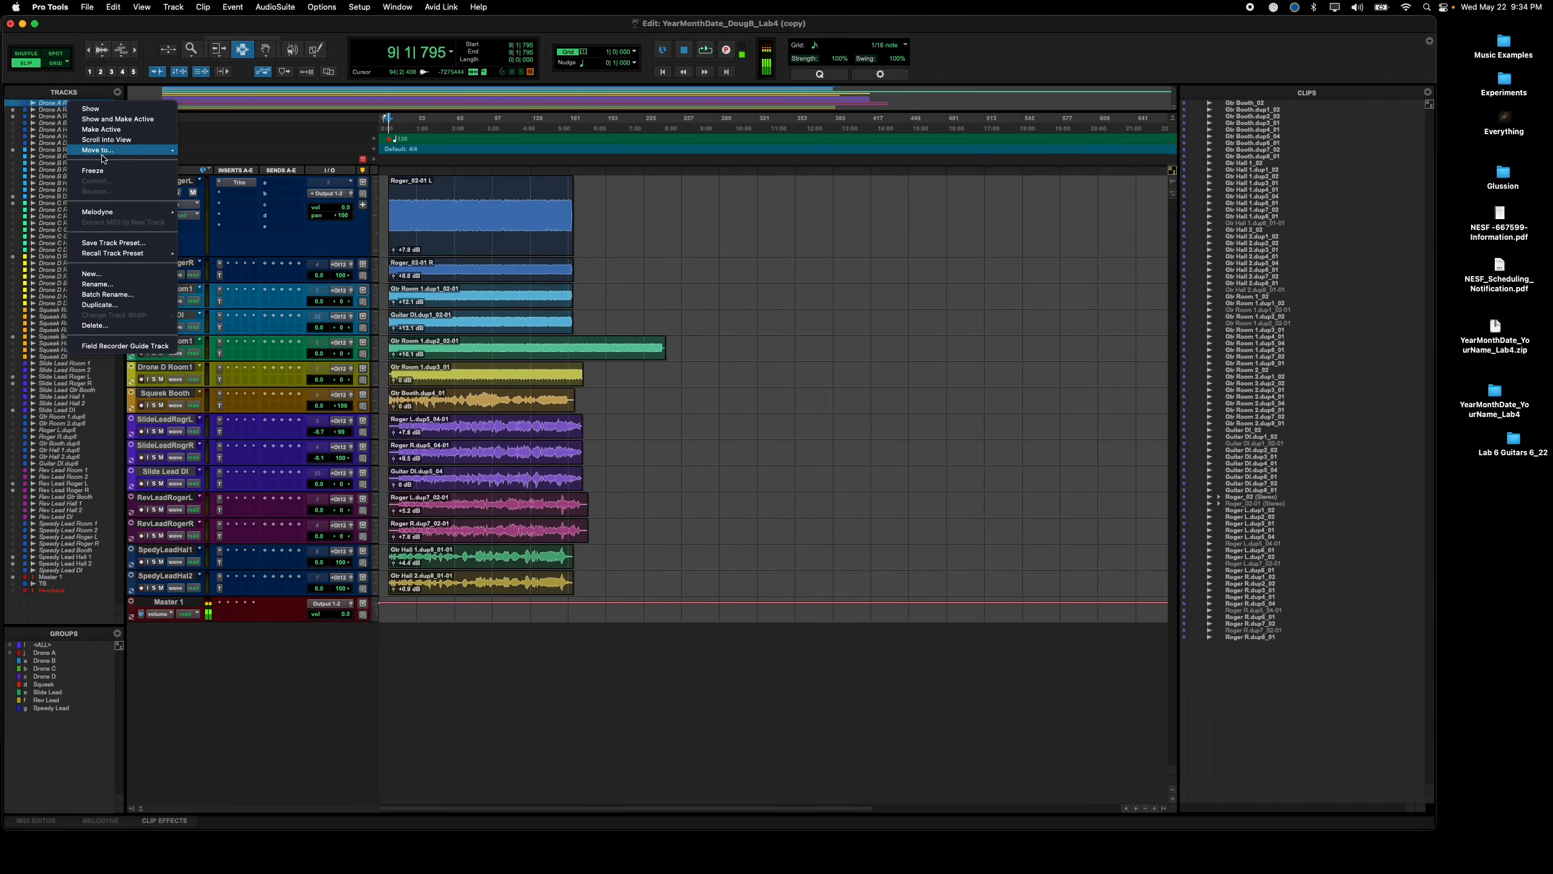
left_click(97, 323)
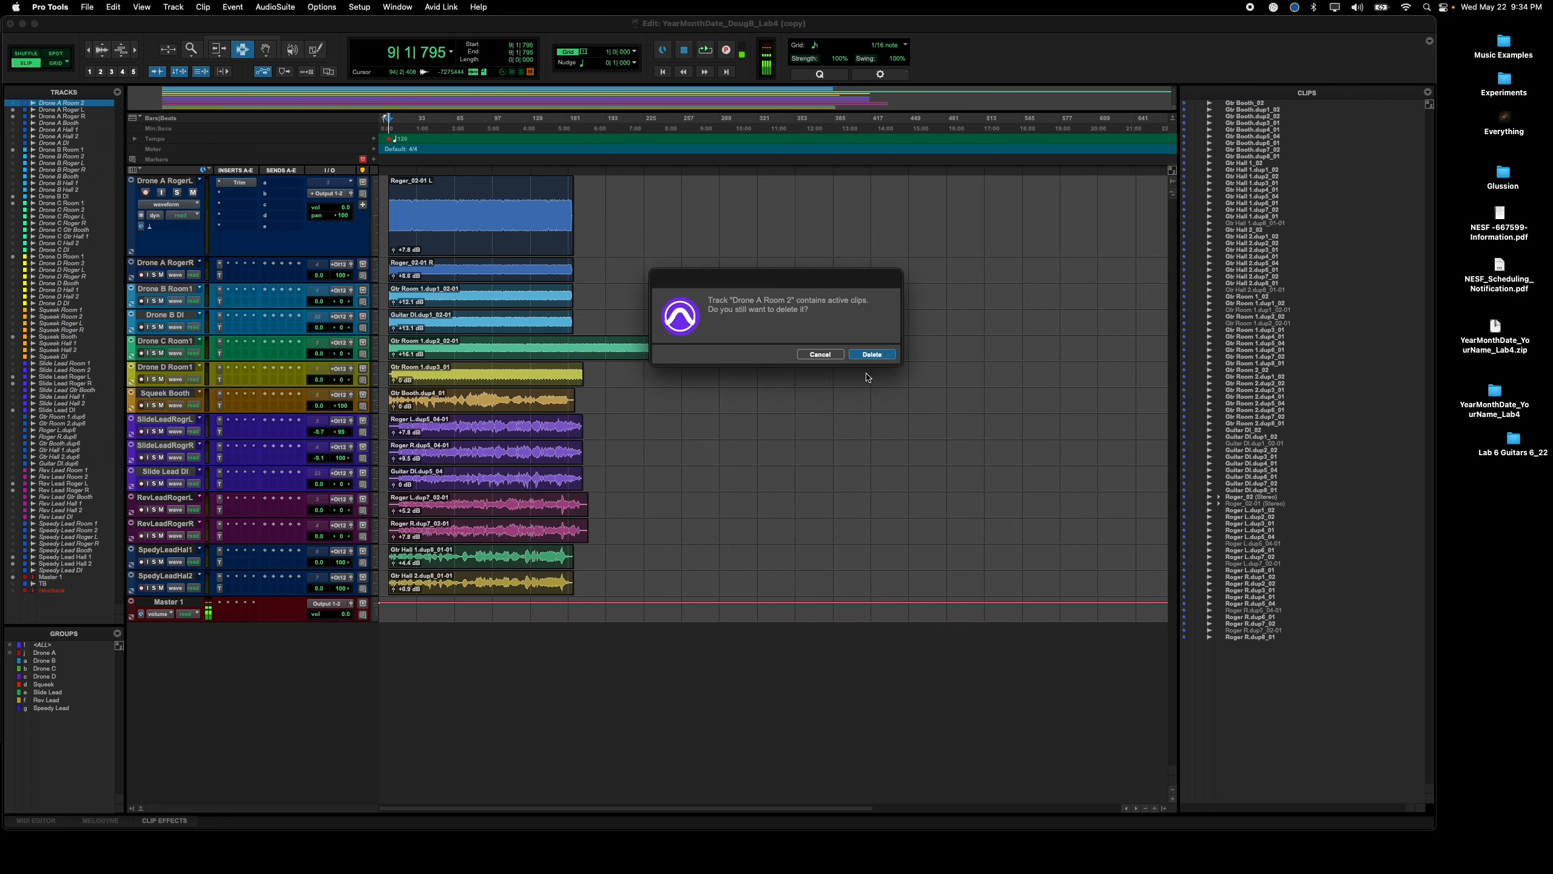
left_click(881, 353)
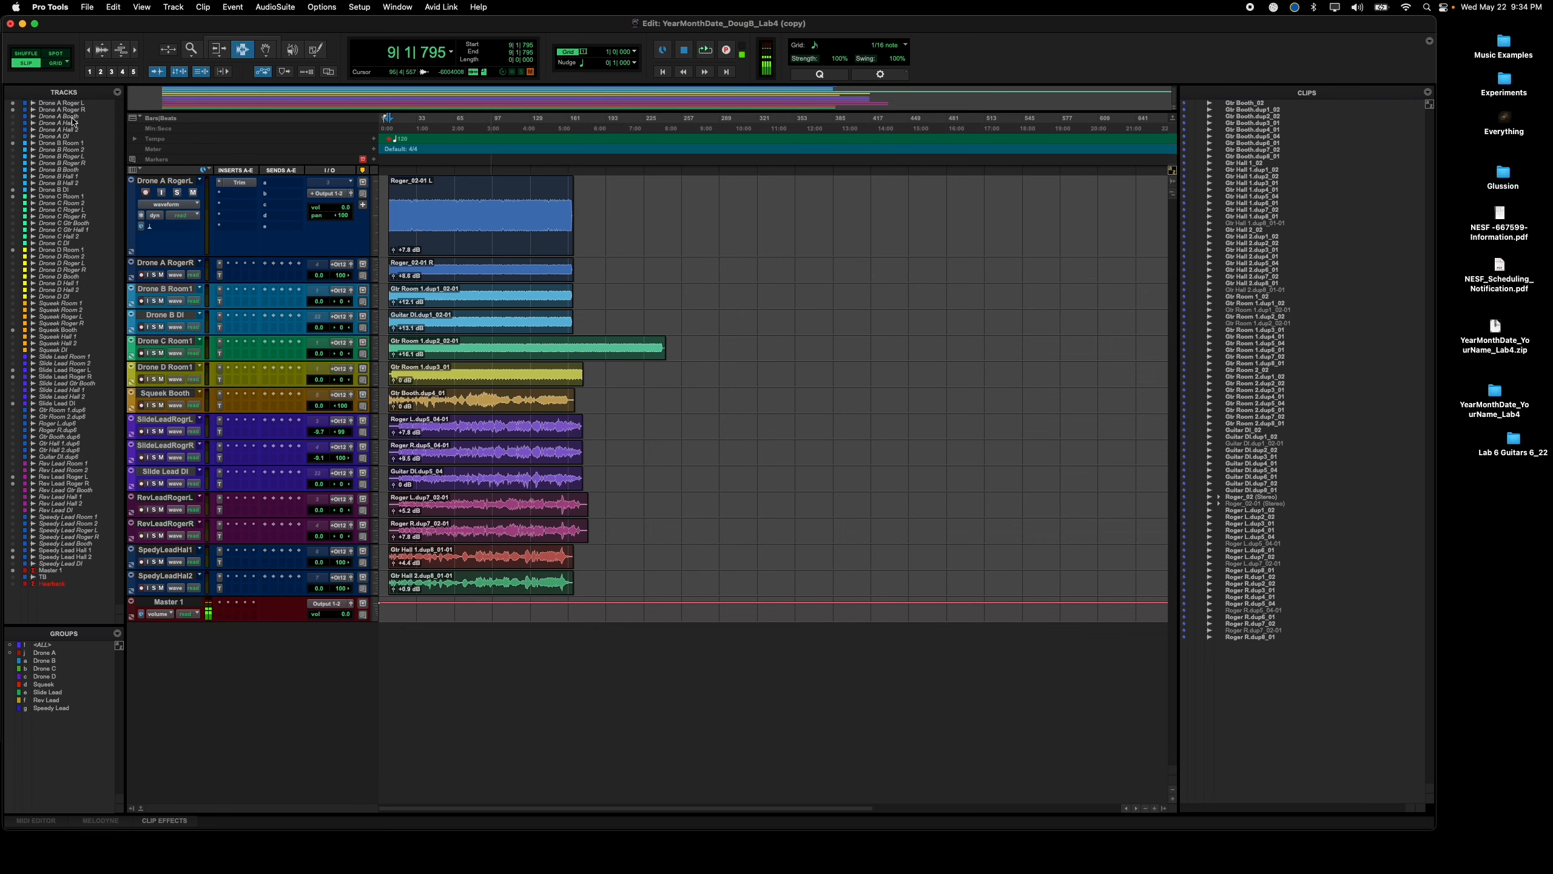
Step: Delete the inactive tracks Drone A Booth, Drone A Hall 1, Drone A Hall 2 and Drone A DI together
left_click(72, 118)
left_click(71, 136, "shift")
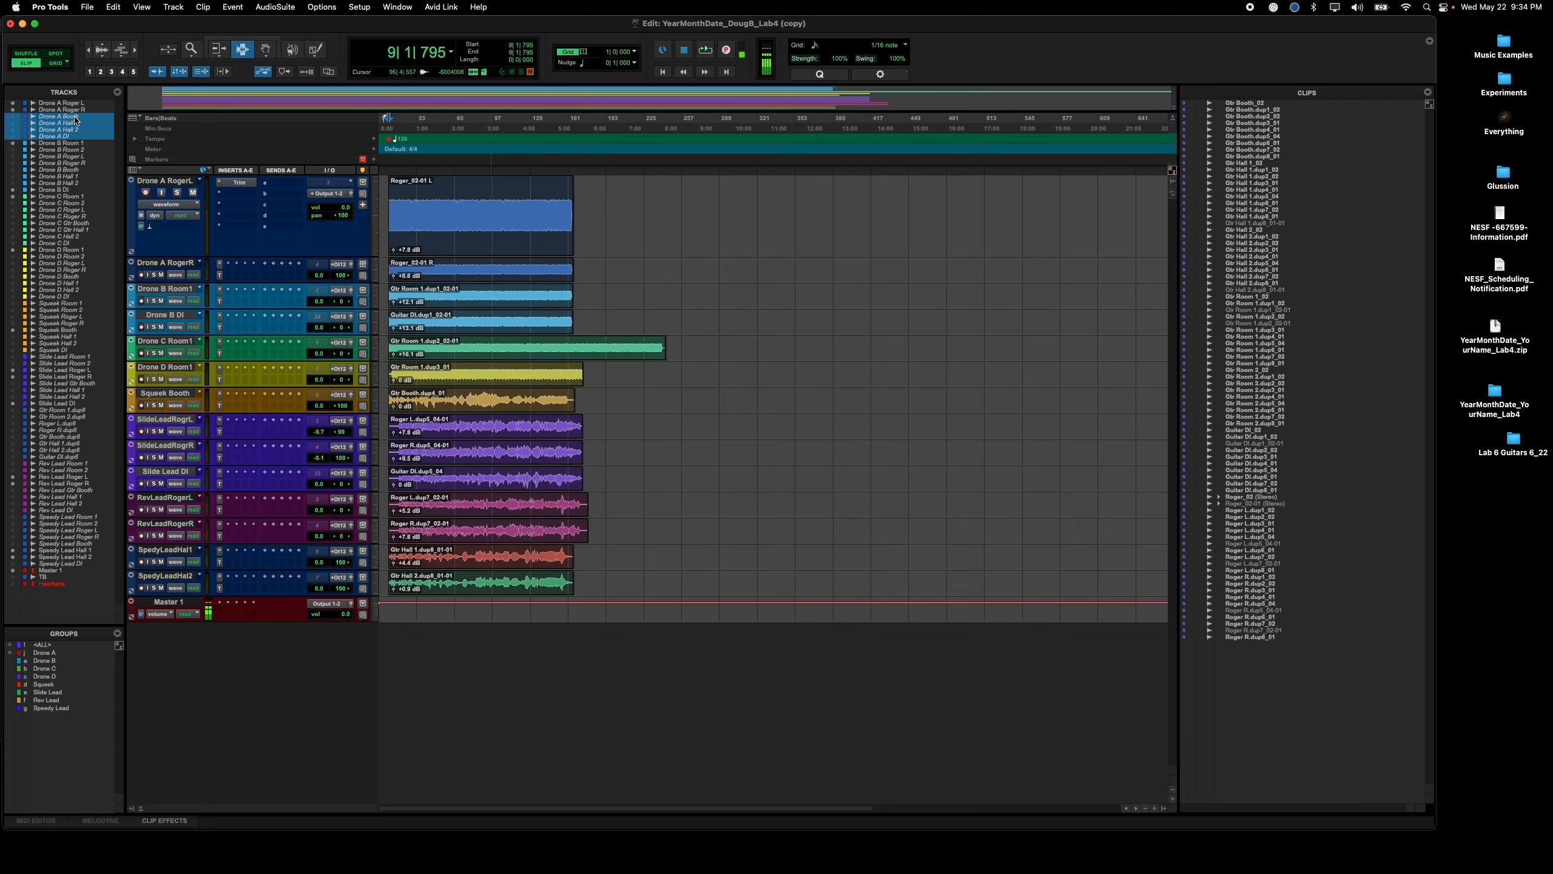
right_click(76, 120)
left_click(103, 339)
left_click(871, 354)
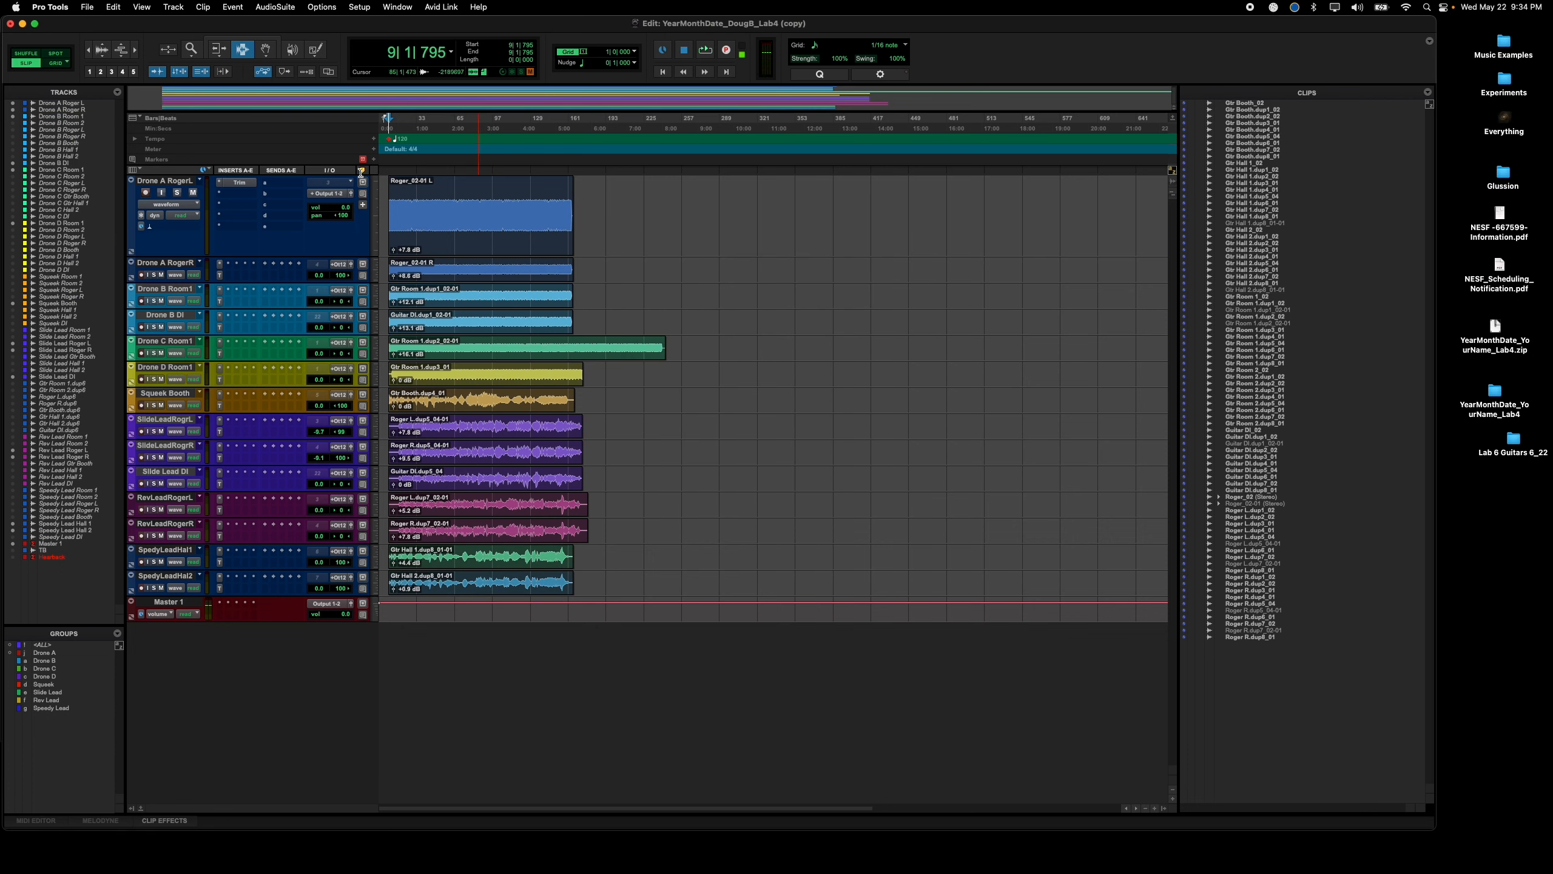
Step: Delete the six inactive tracks from Drone B Room 2 through Drone B Hall 2, including their clips
left_click(61, 123)
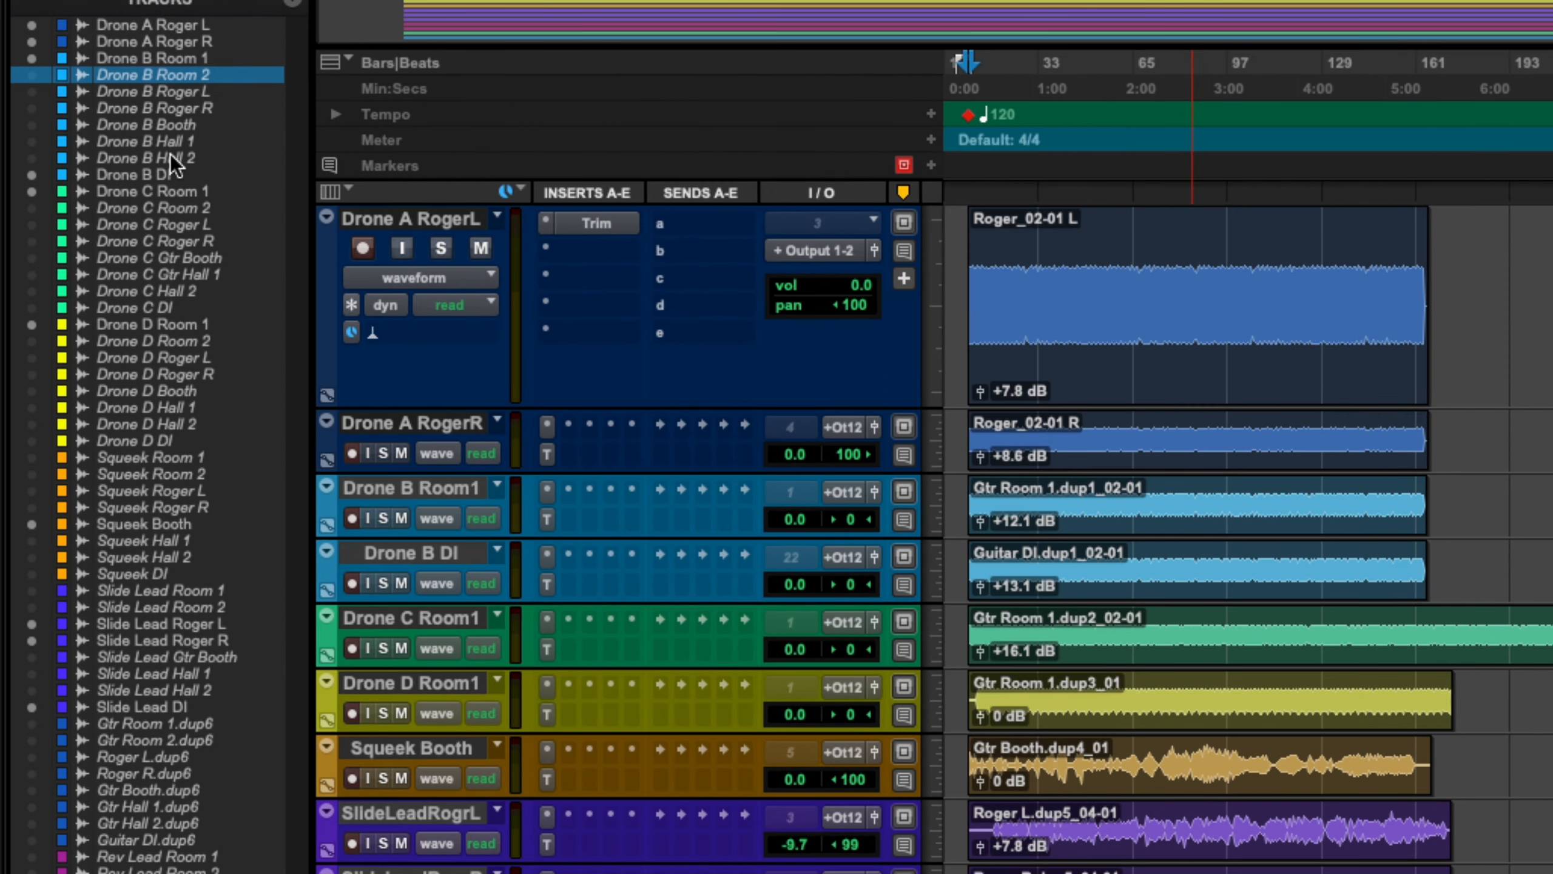
left_click(153, 158, "shift")
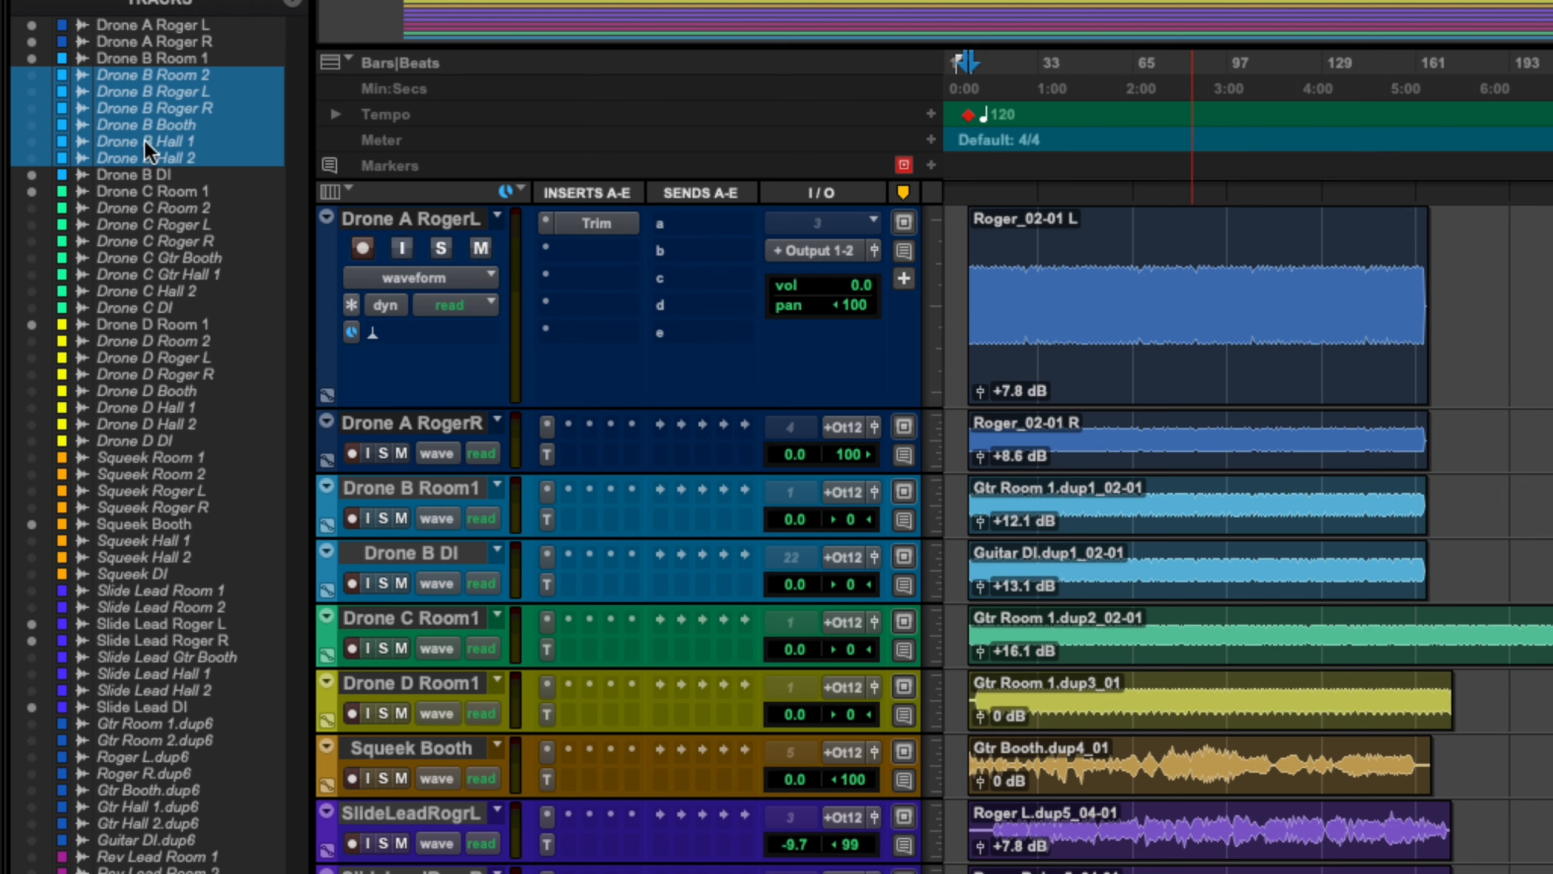
right_click(144, 74)
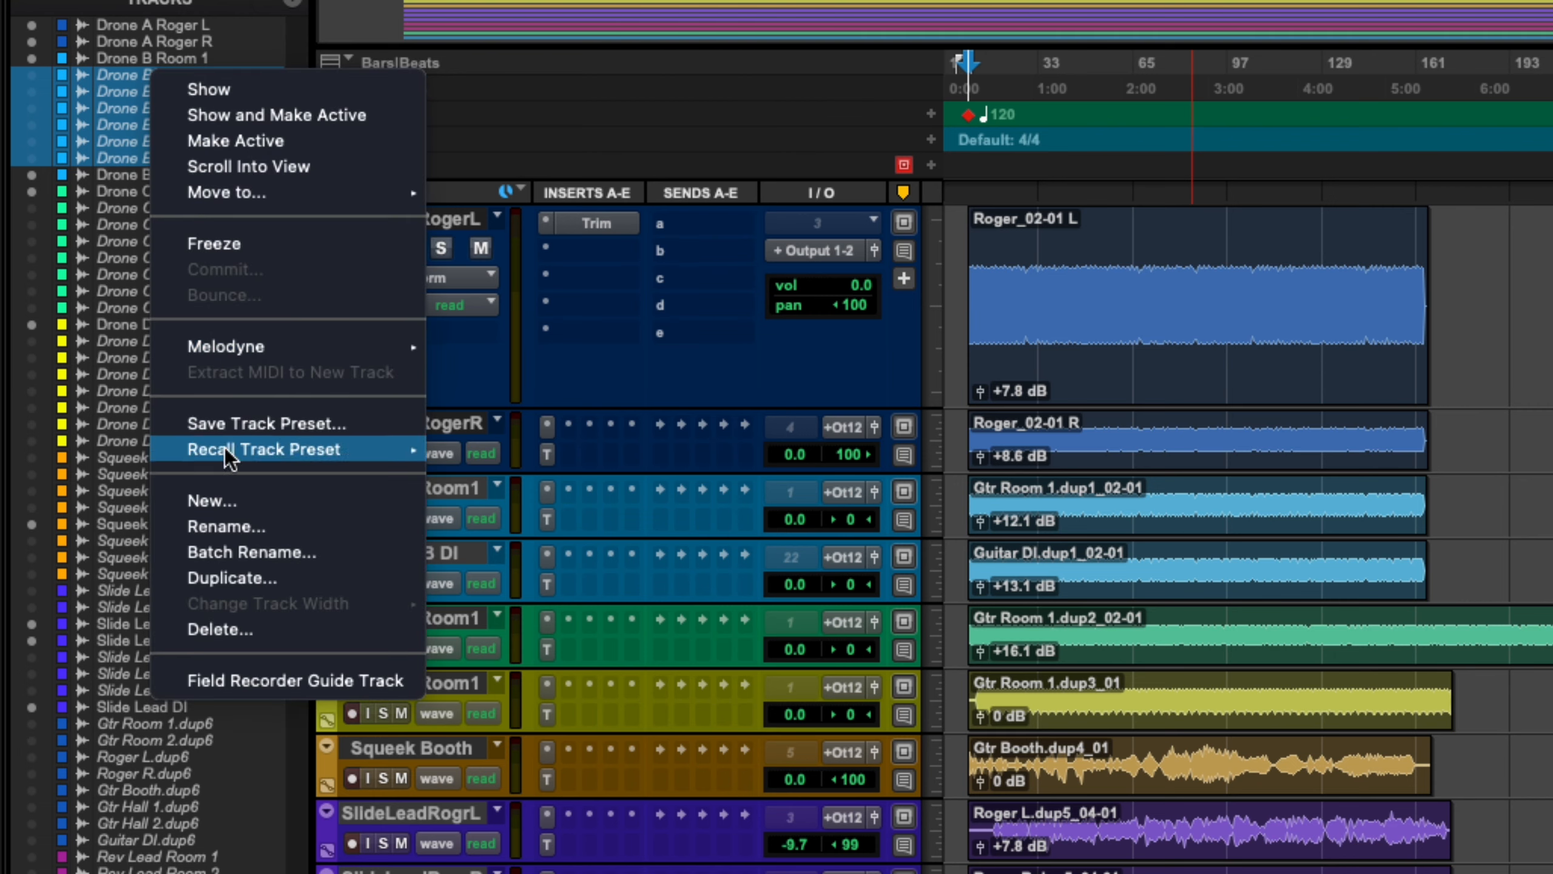
left_click(261, 631)
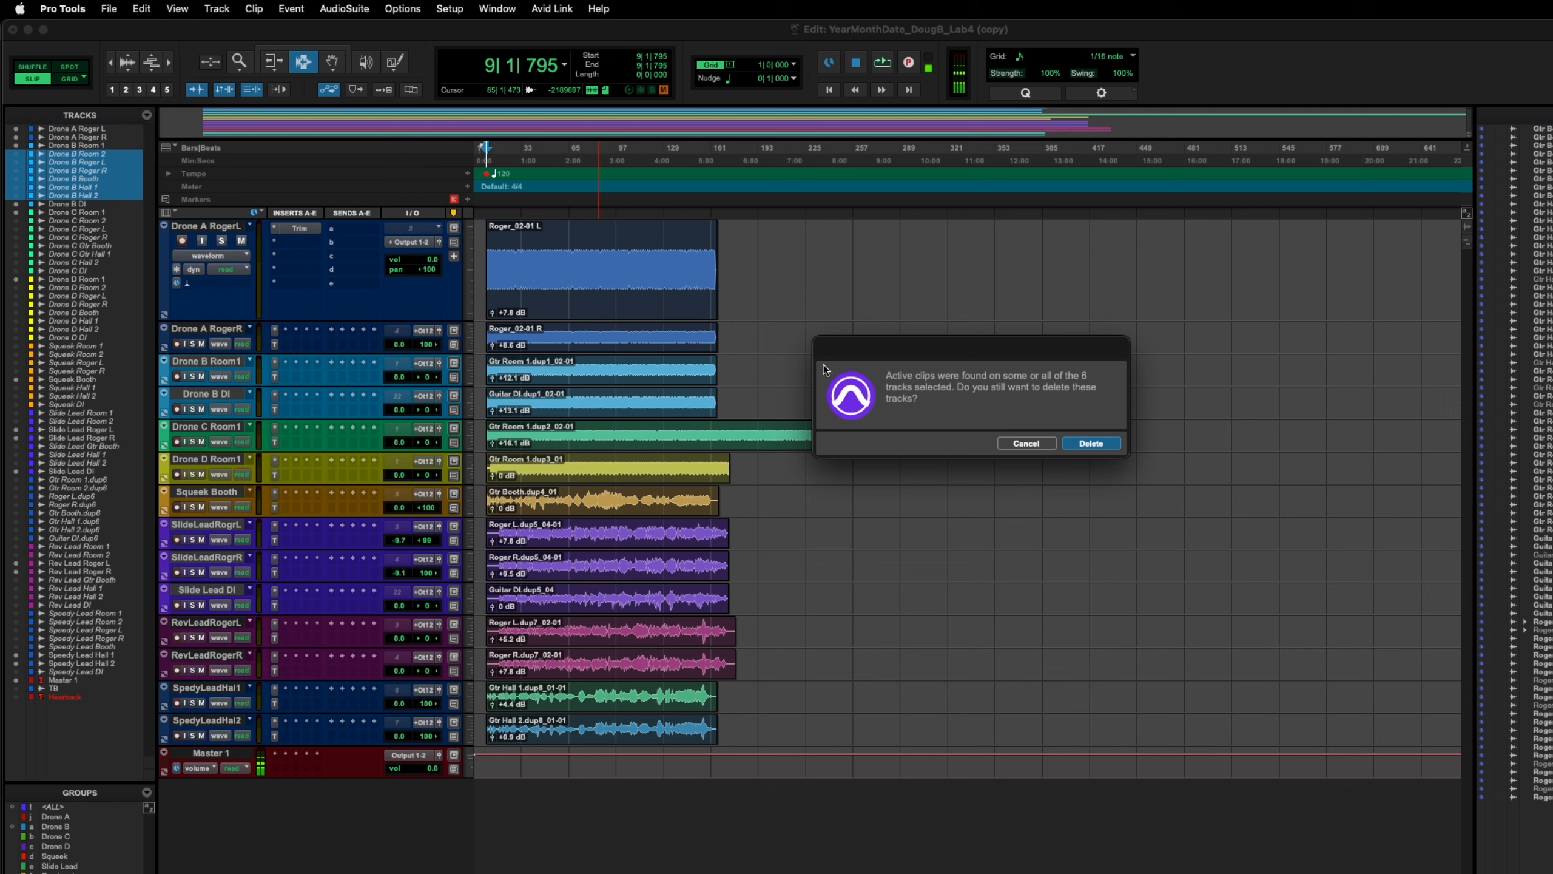
left_click(1091, 443)
Step: Delete the inactive Drone C tracks from Drone C Room 2 through Drone C DI, keeping Drone C Room 1
left_click(66, 172)
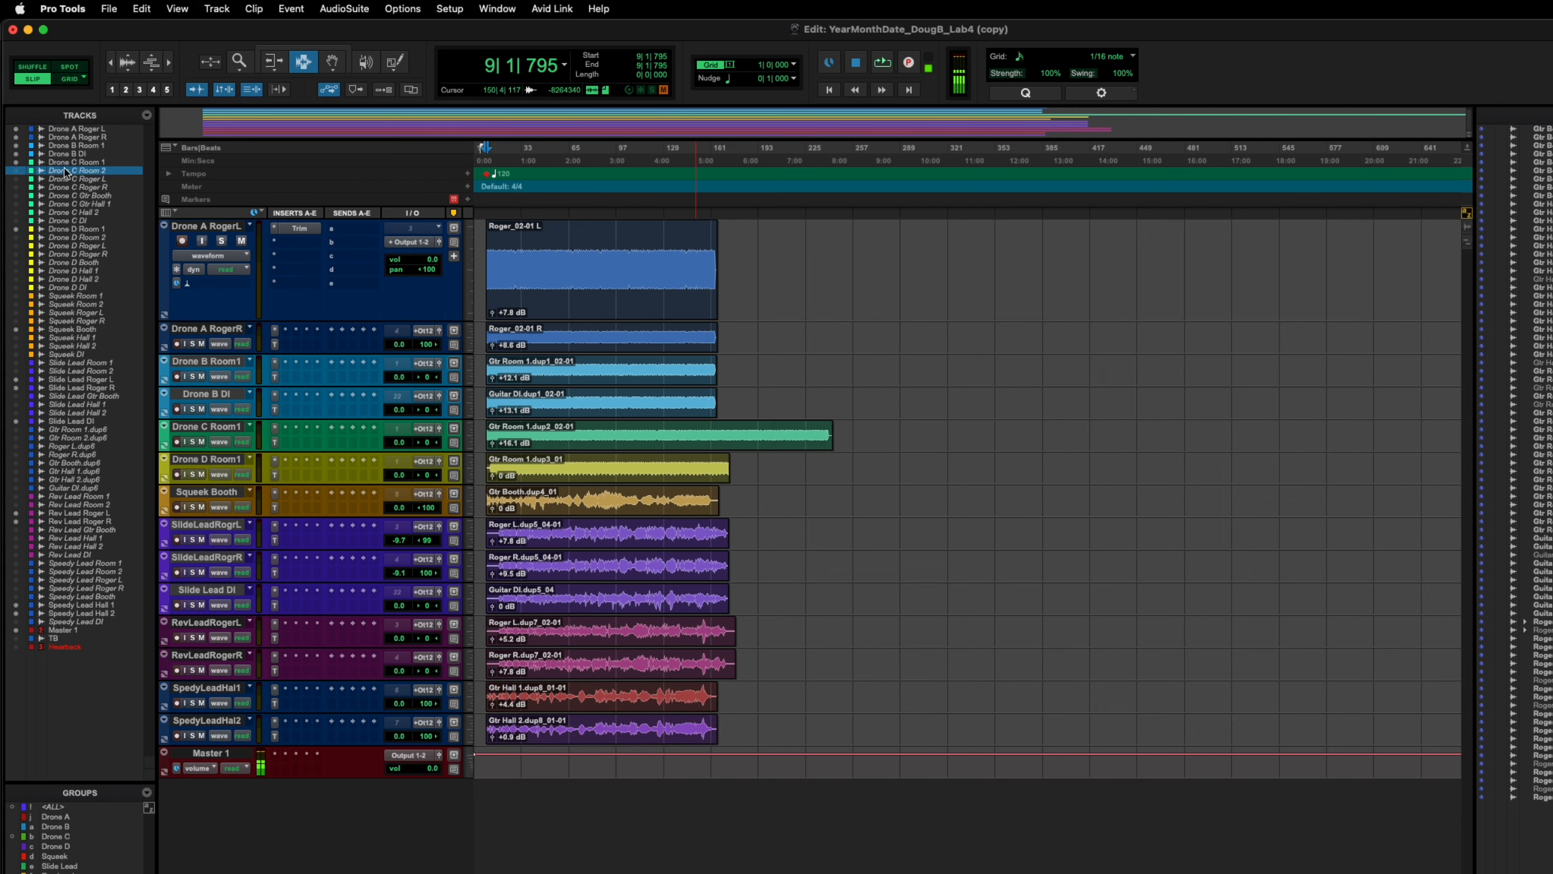
left_click(61, 220, "shift")
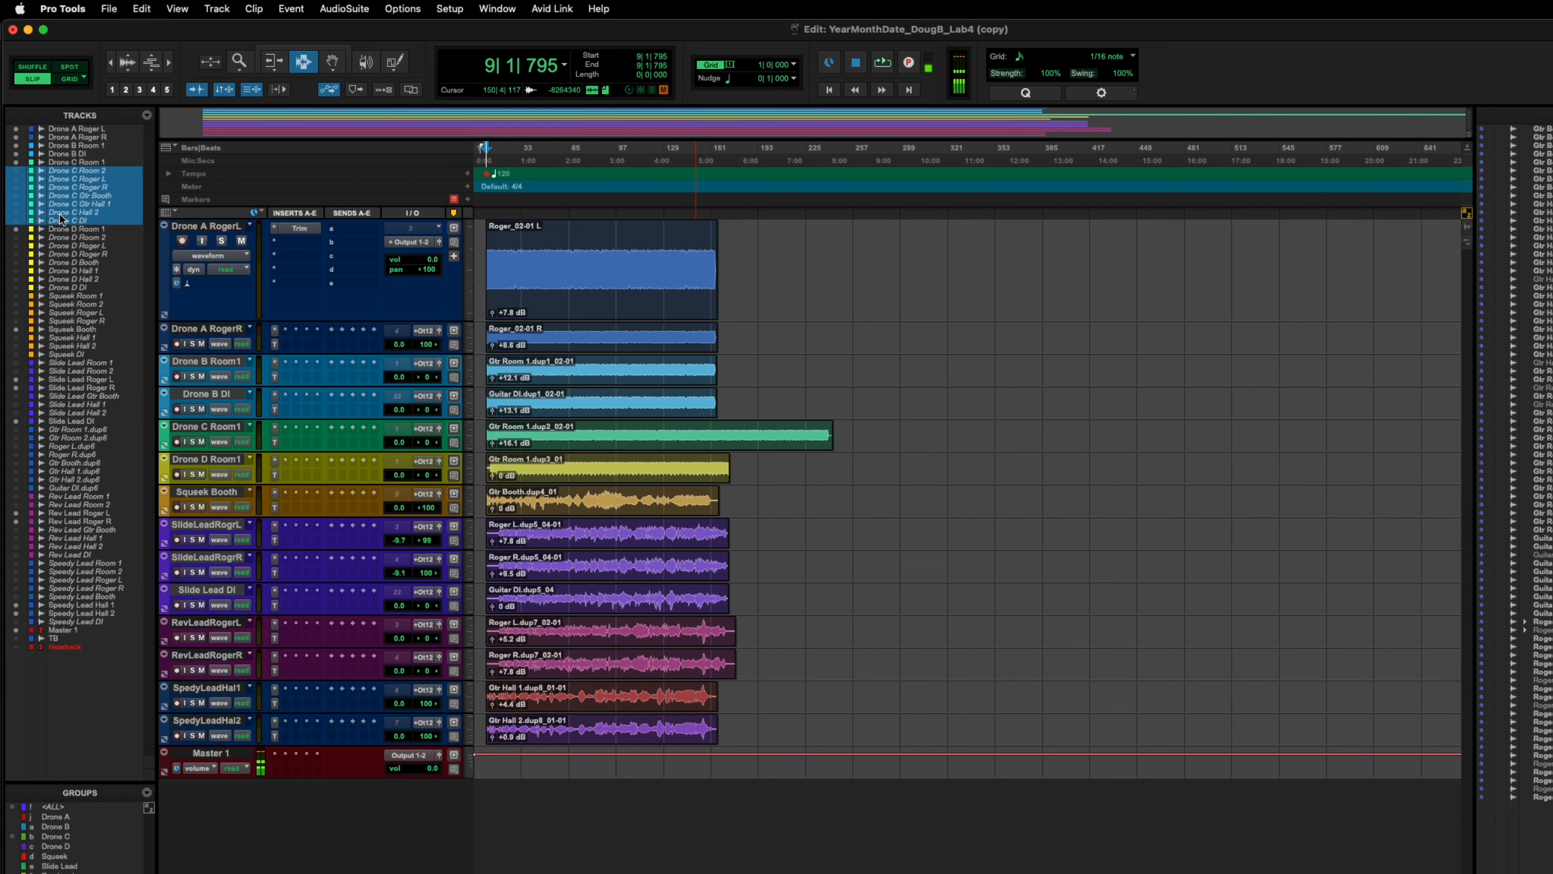
right_click(72, 177)
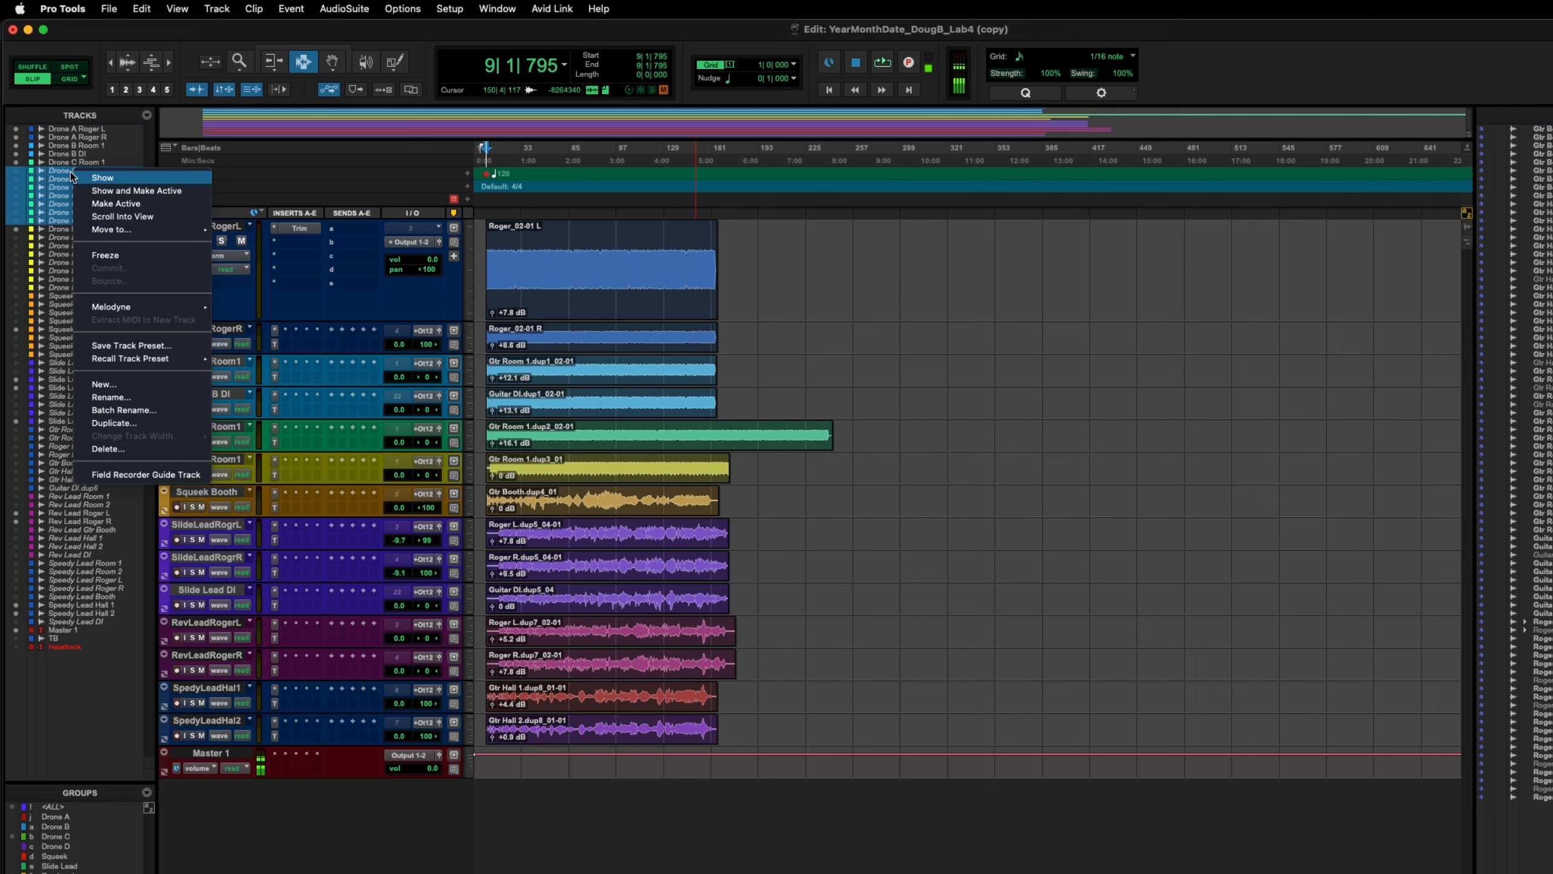
left_click(147, 451)
left_click(1092, 443)
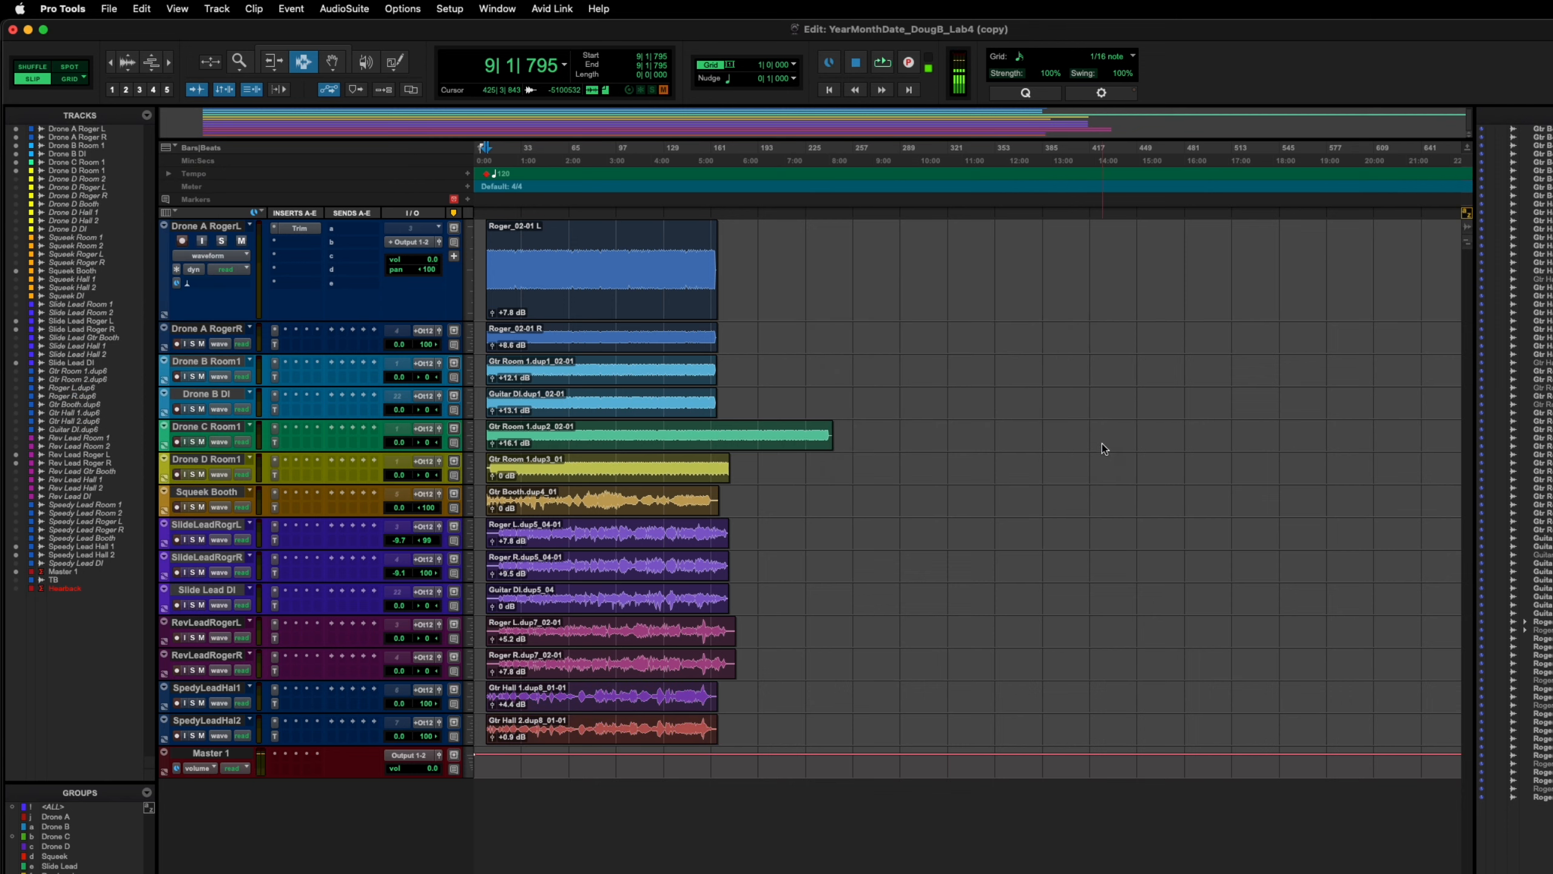
Step: Delete the inactive tracks from Drone D Room 2 through Squeek Roger R, including their clips
left_click(73, 180)
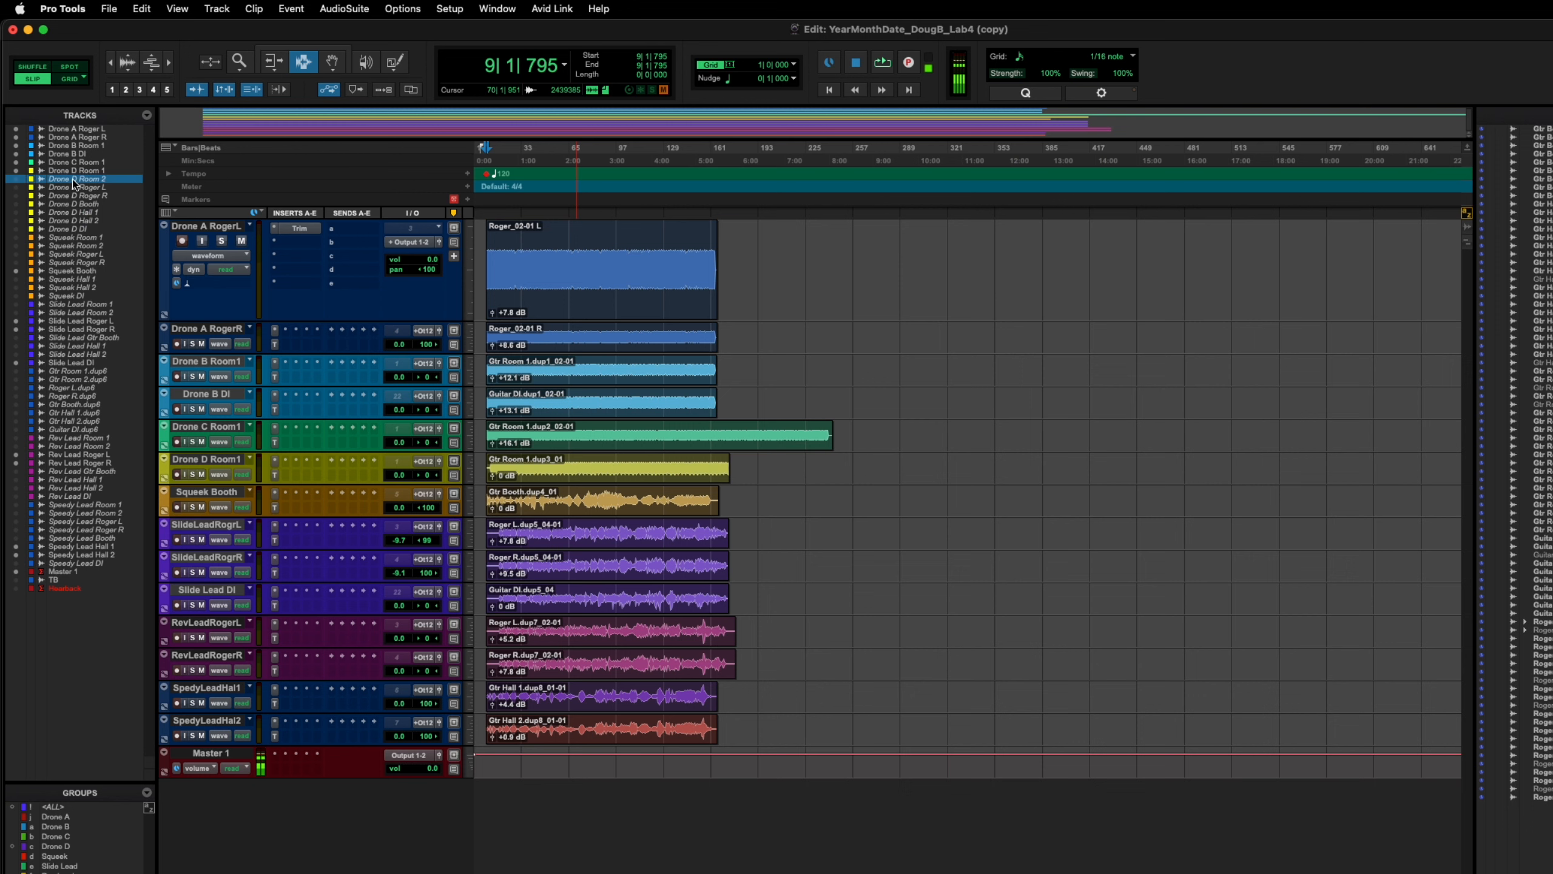
left_click(66, 262, "shift")
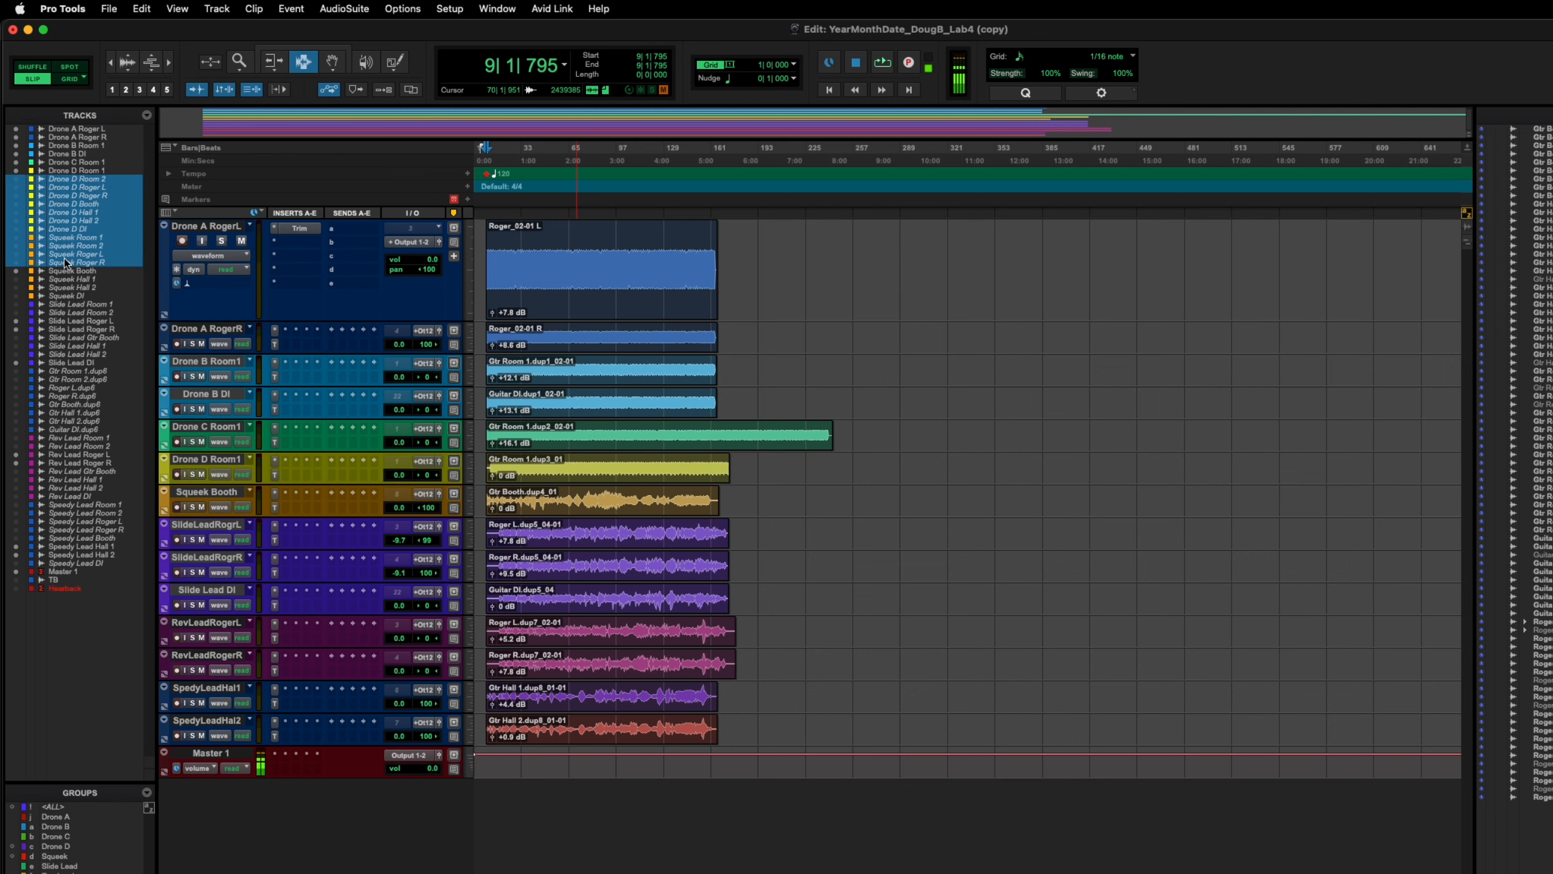
right_click(66, 262)
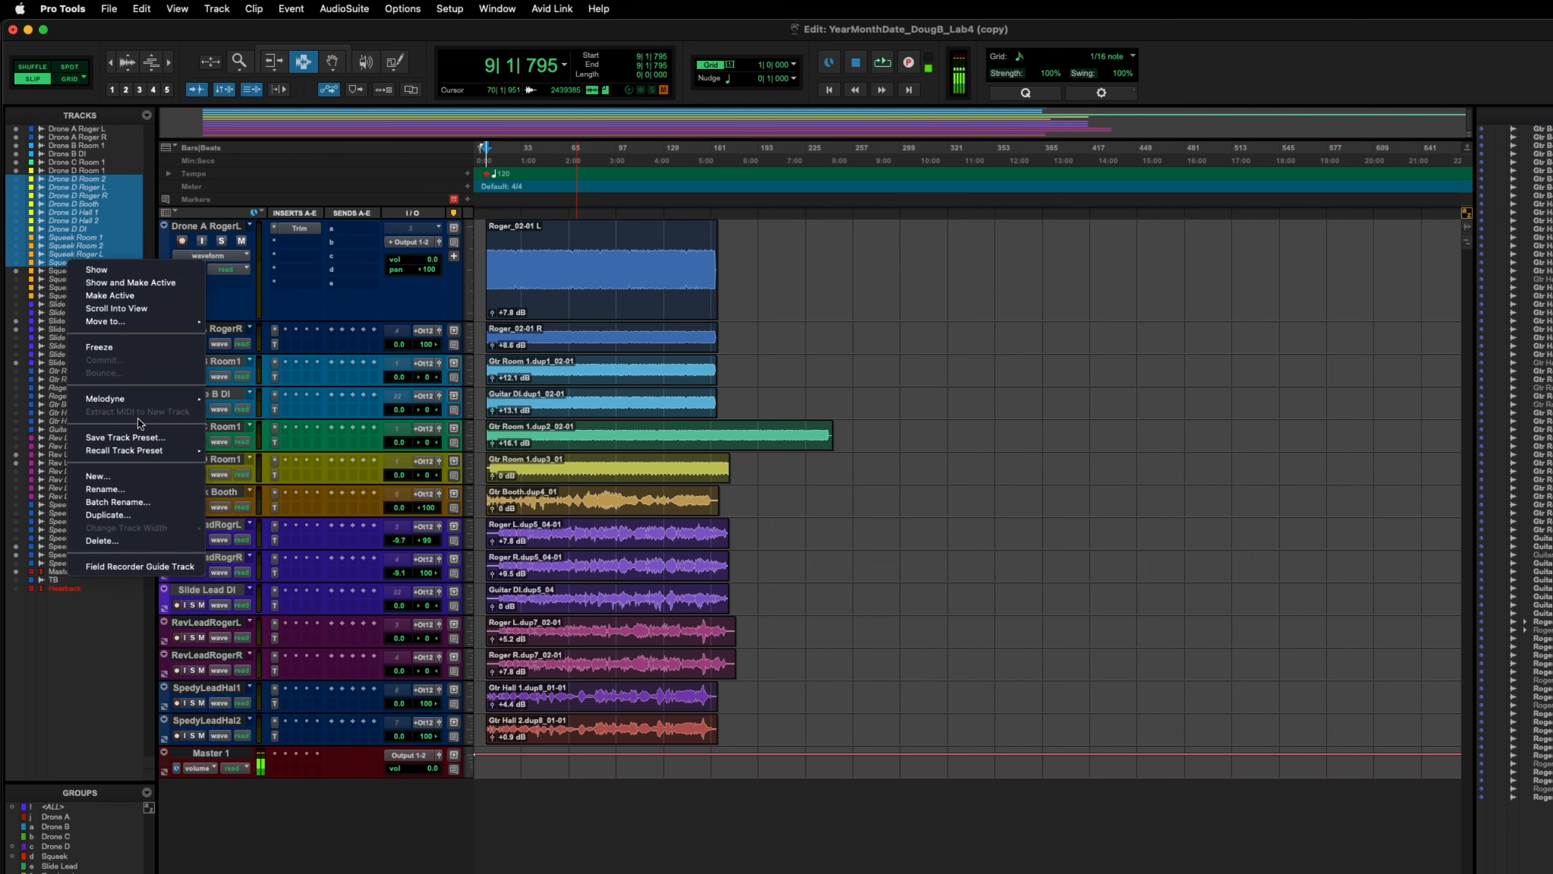
left_click(129, 540)
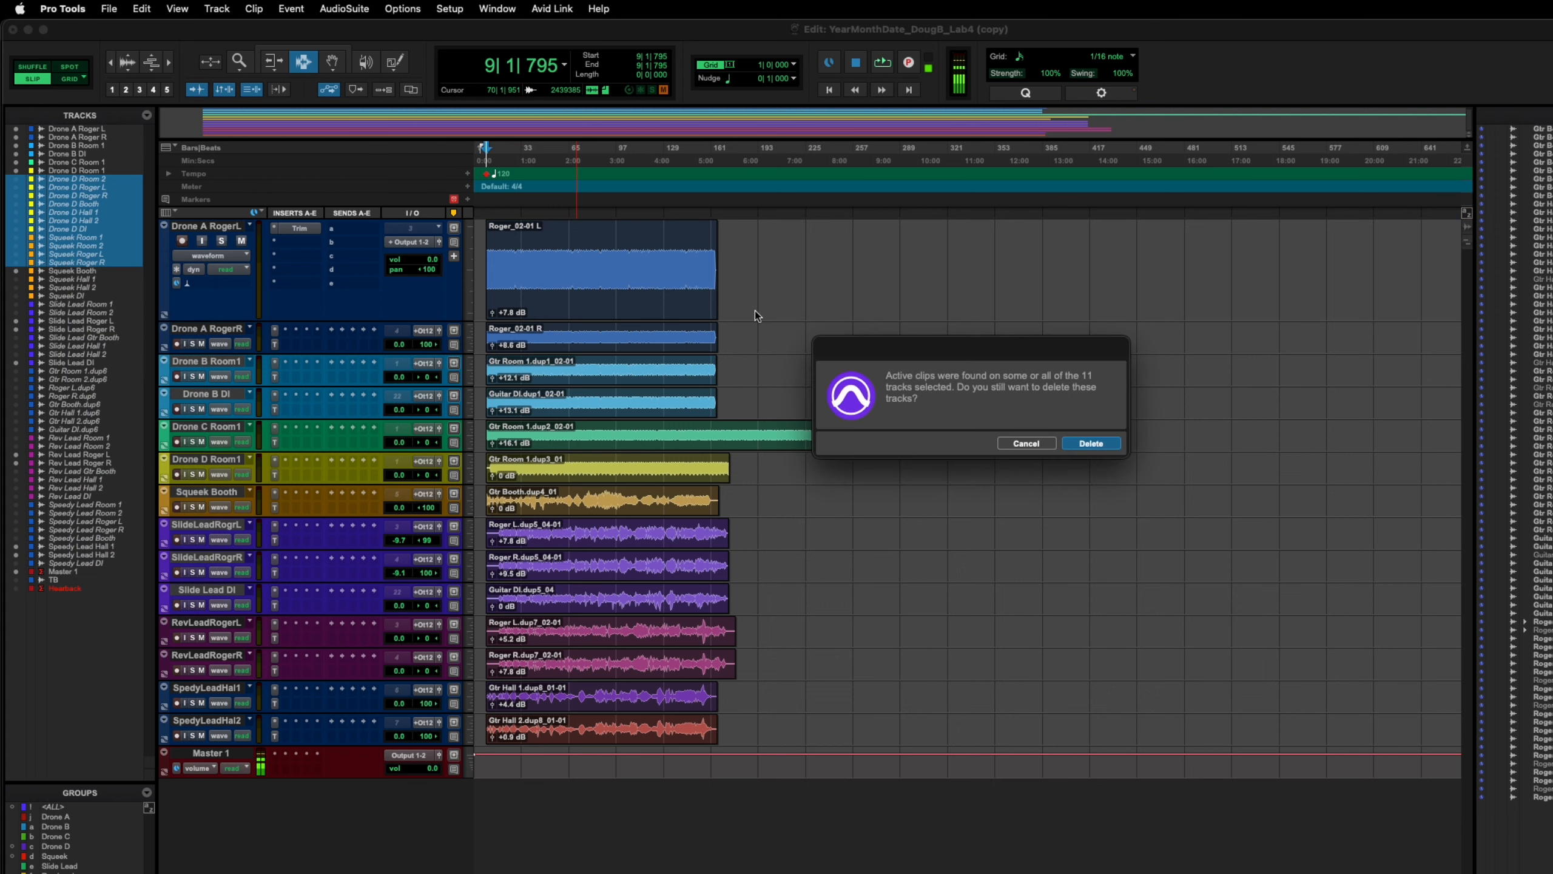
left_click(1094, 444)
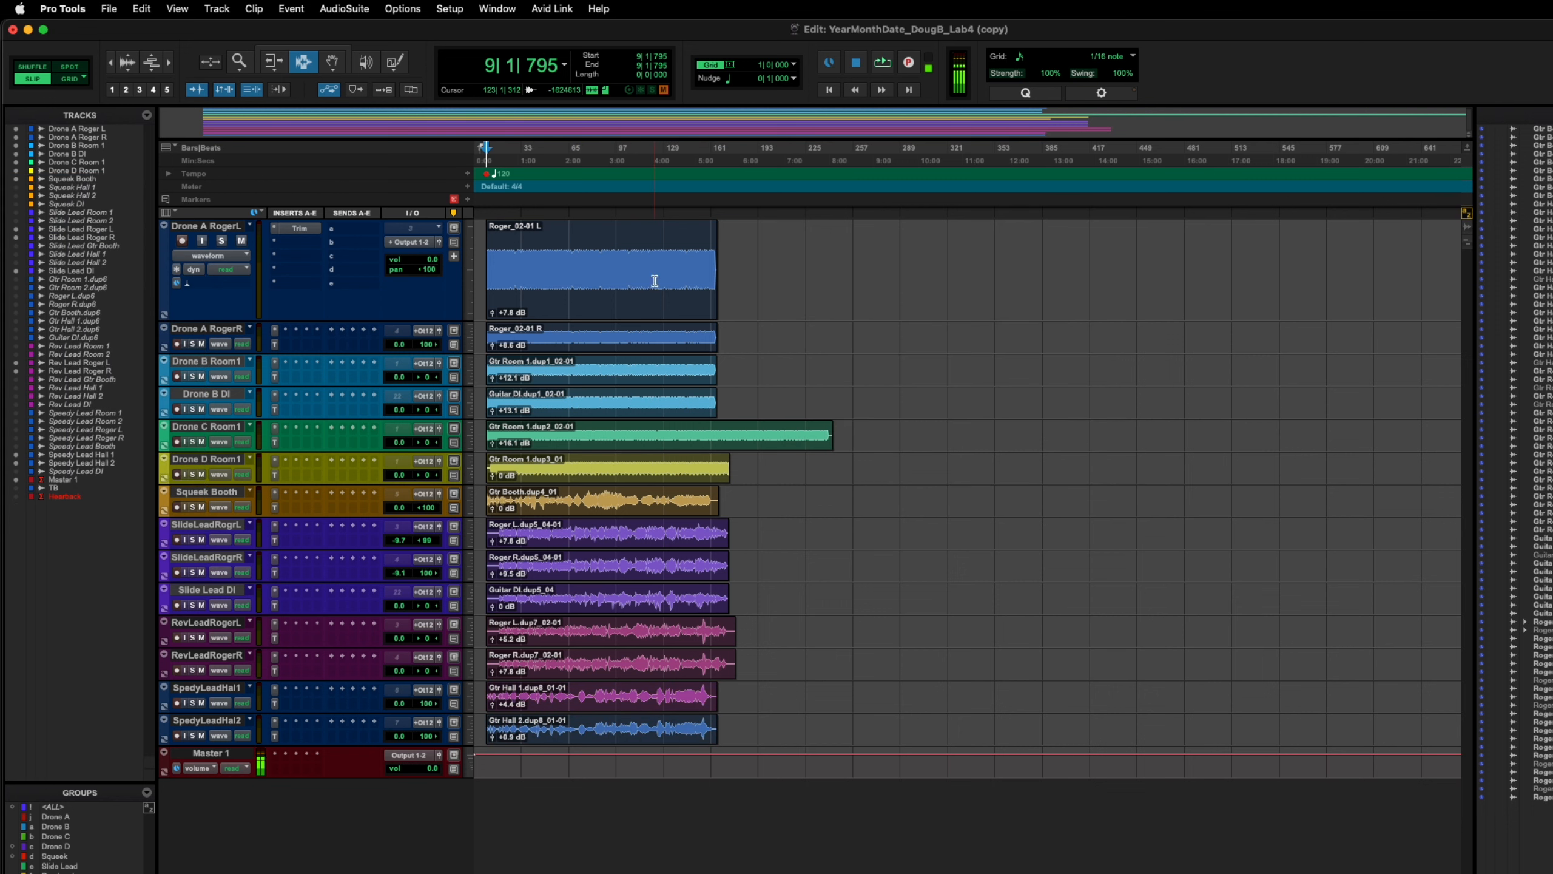
Step: Delete the inactive tracks from Squeek Hall 1 through Slide Lead Room 2, including their clips
left_click(81, 187)
left_click(74, 219, "shift")
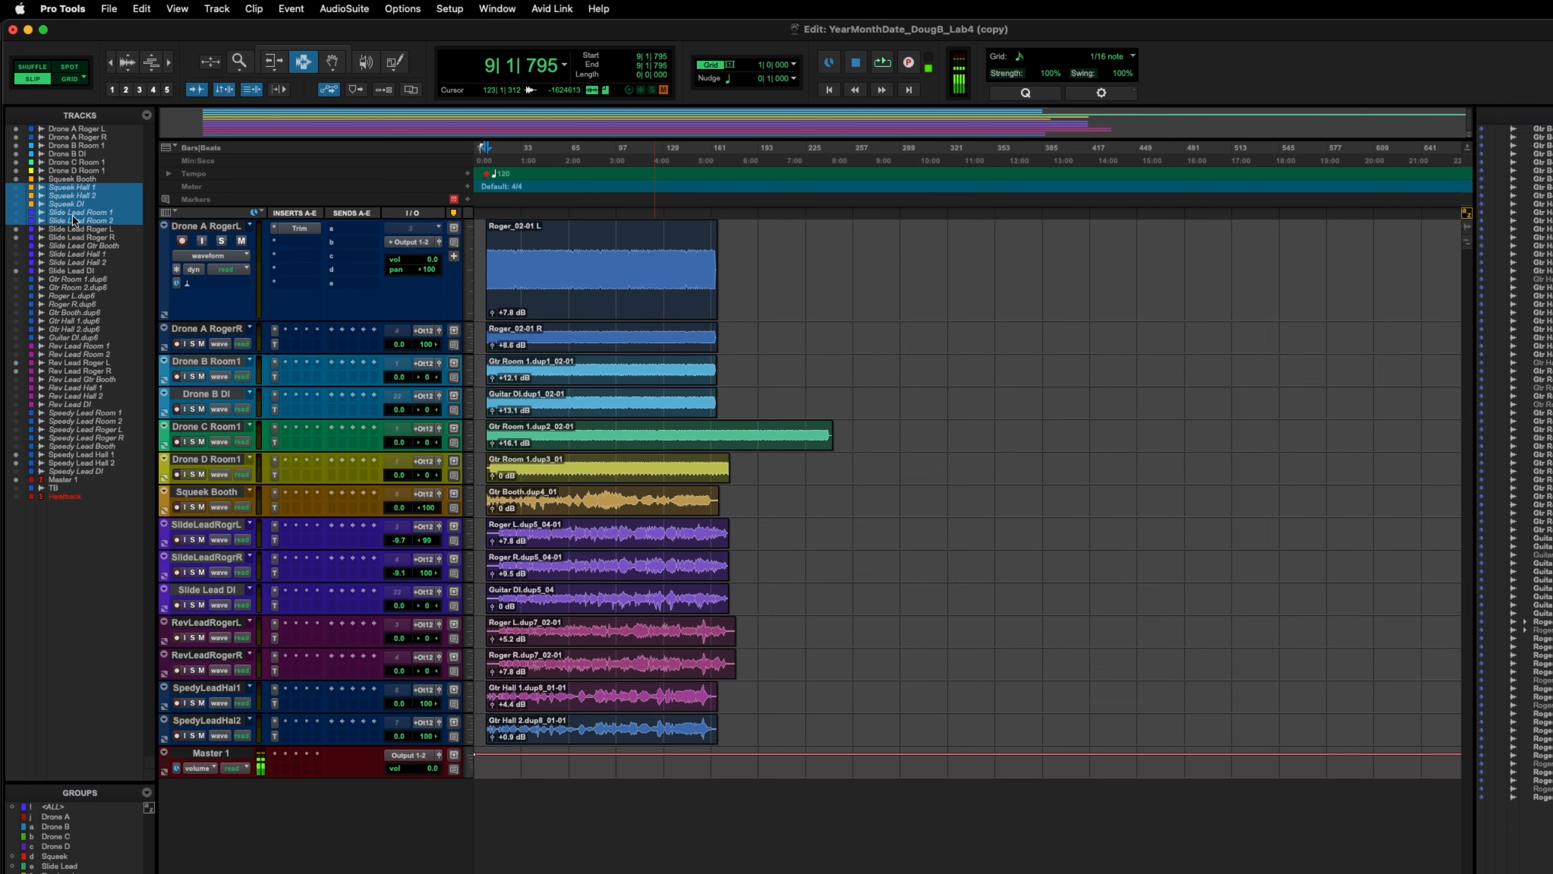
right_click(66, 193)
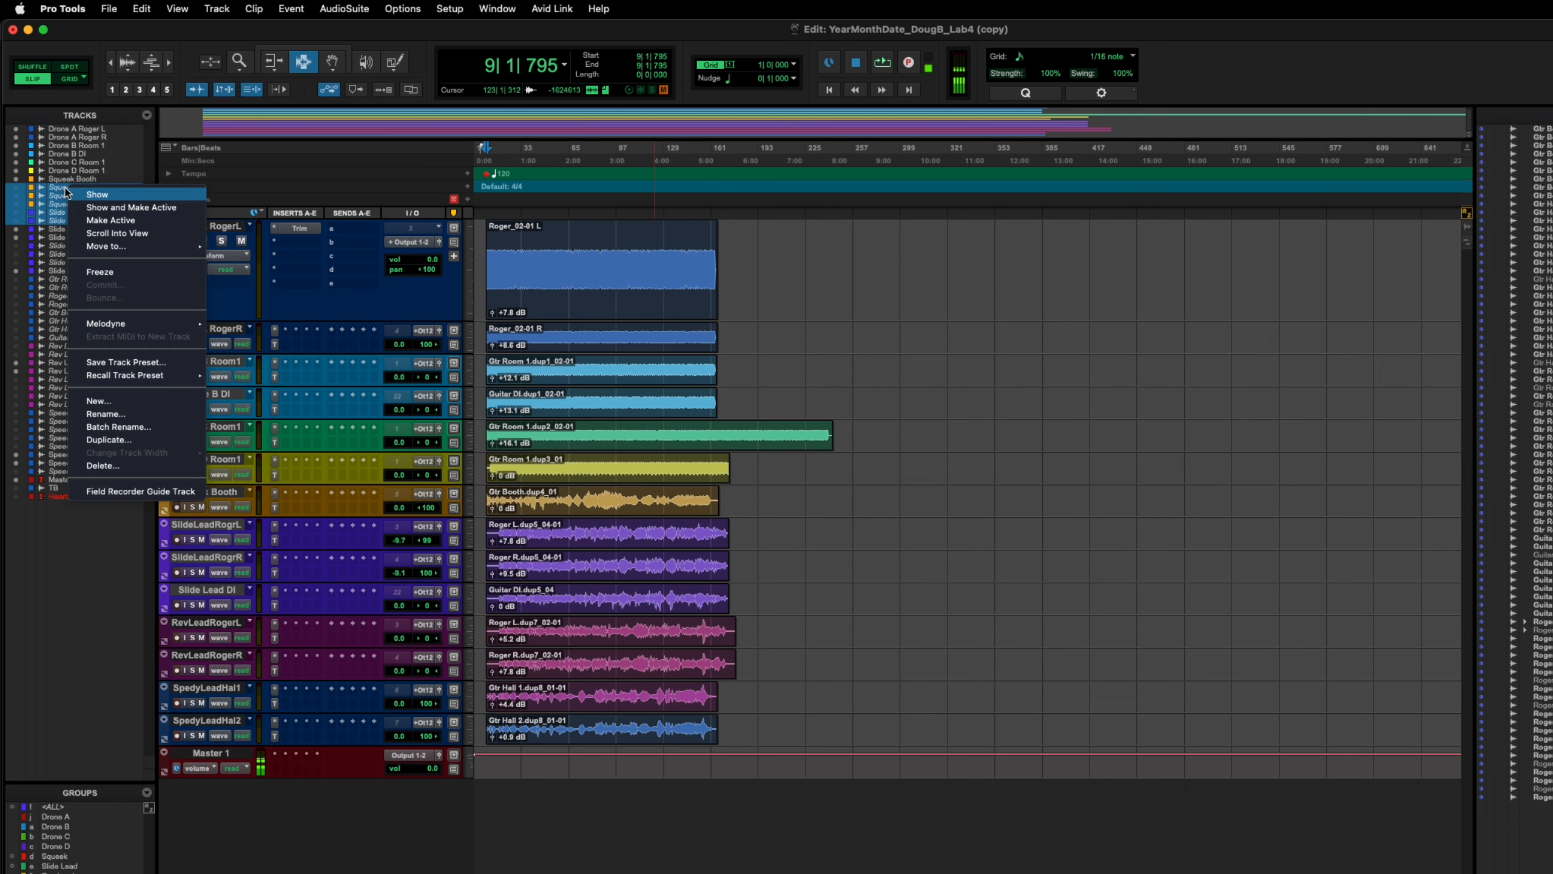
left_click(129, 471)
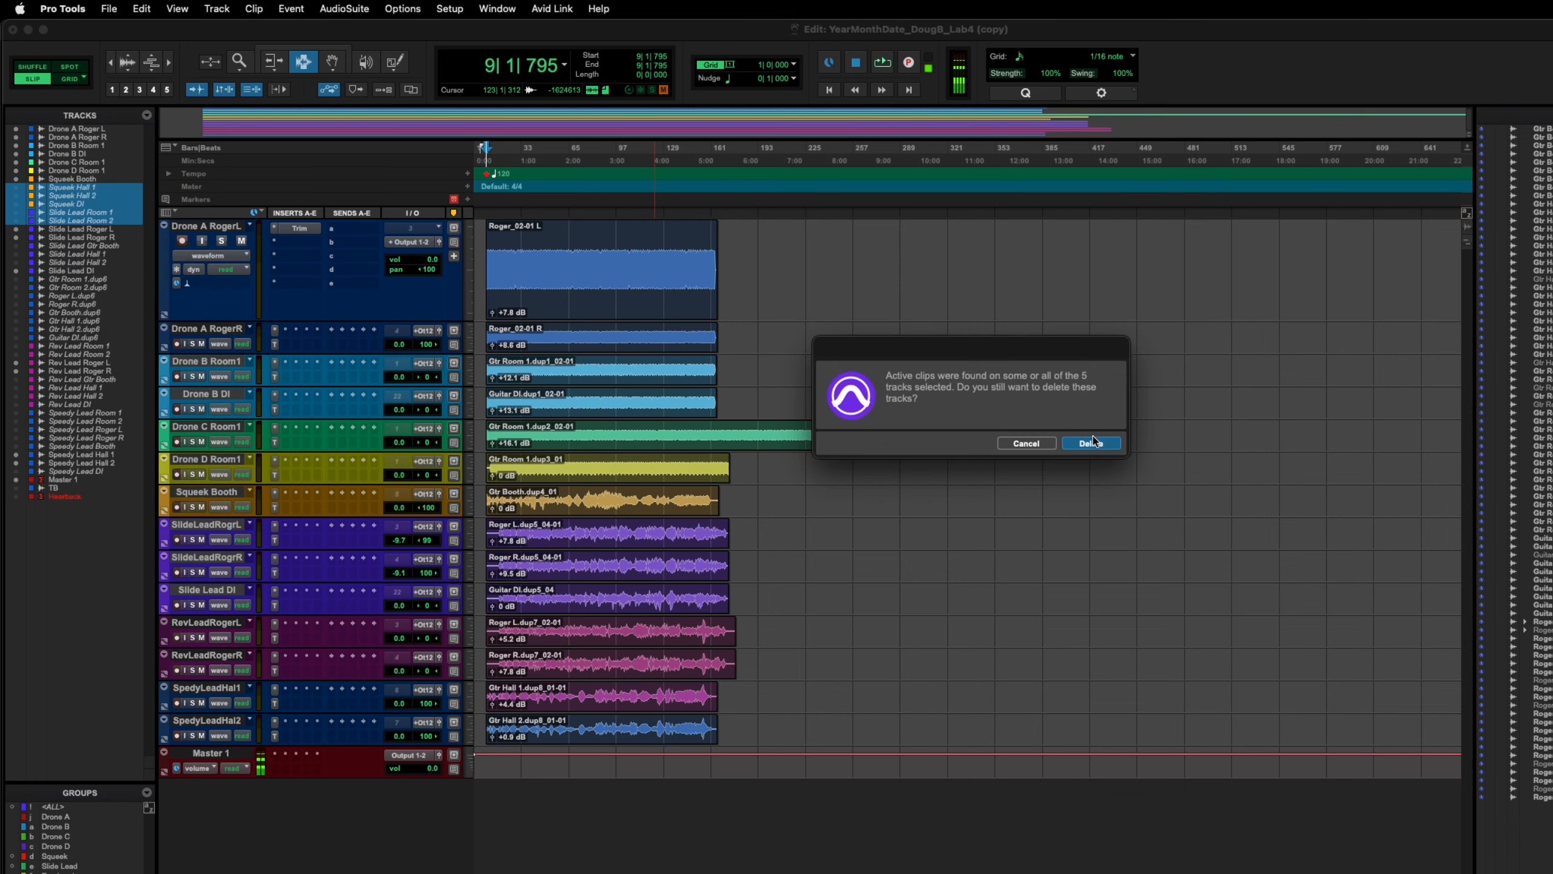
left_click(1092, 441)
Step: Delete the inactive tracks Slide Lead Gtr Booth, Slide Lead Hall 1 and Slide Lead Hall 2
left_click(73, 205)
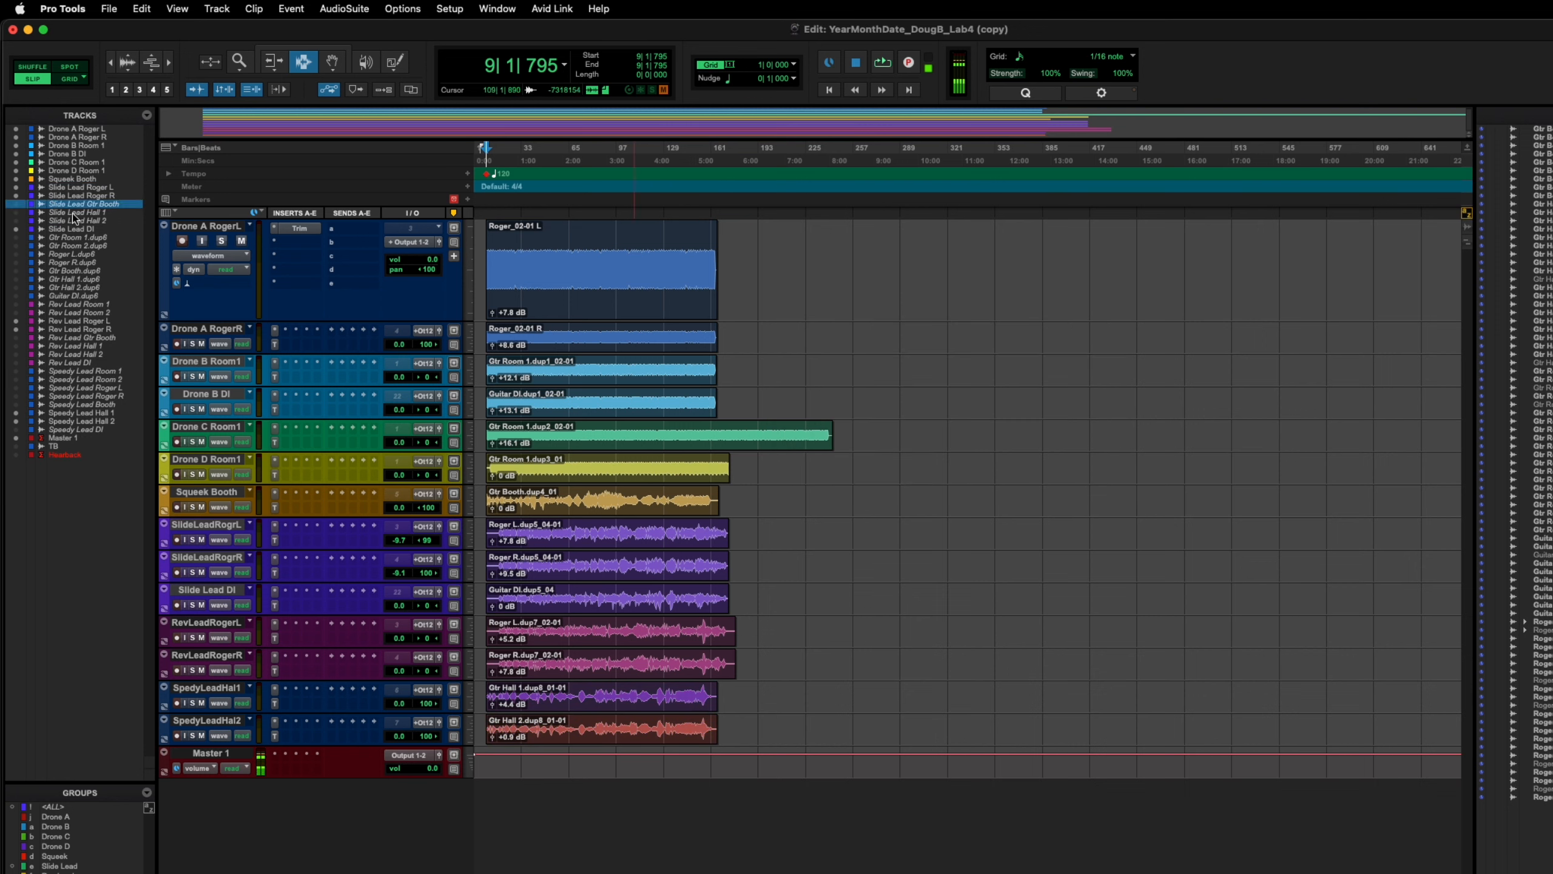
left_click(88, 221, "shift")
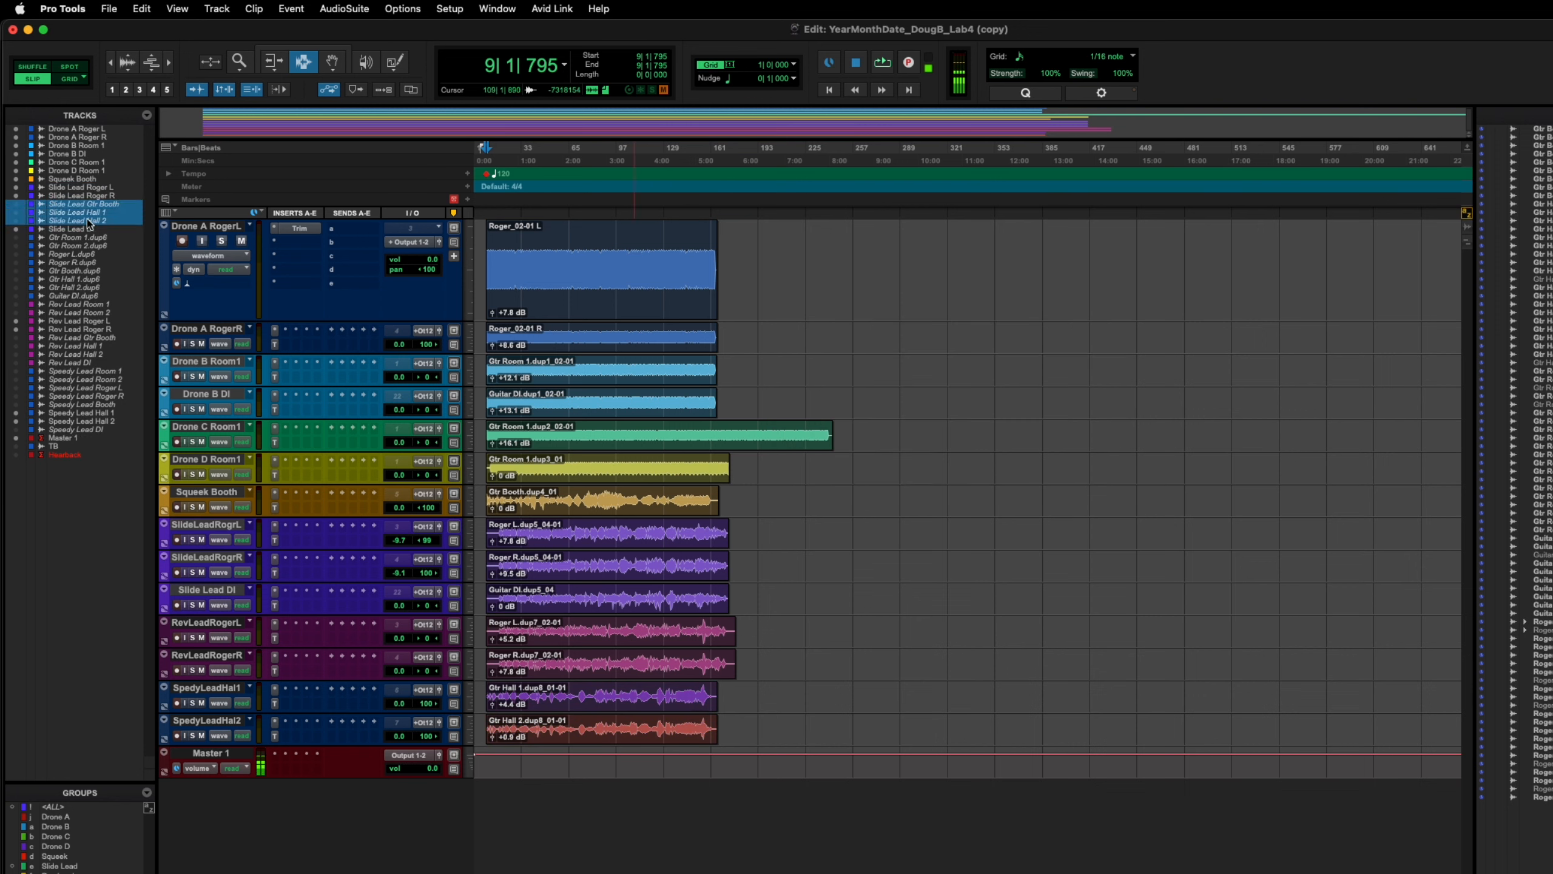
right_click(87, 219)
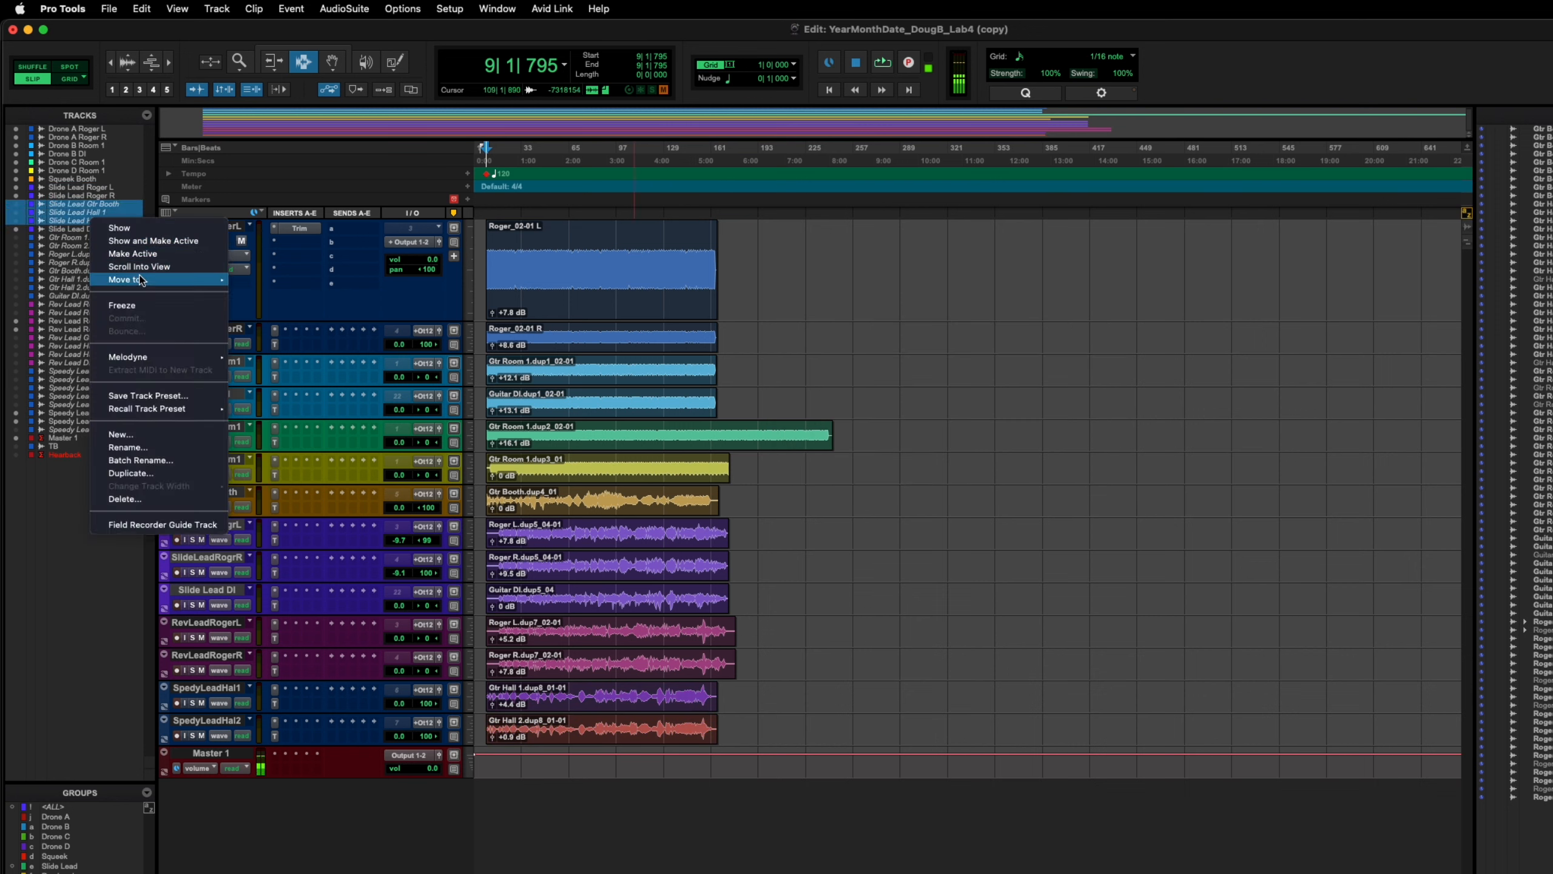
left_click(136, 497)
left_click(1091, 444)
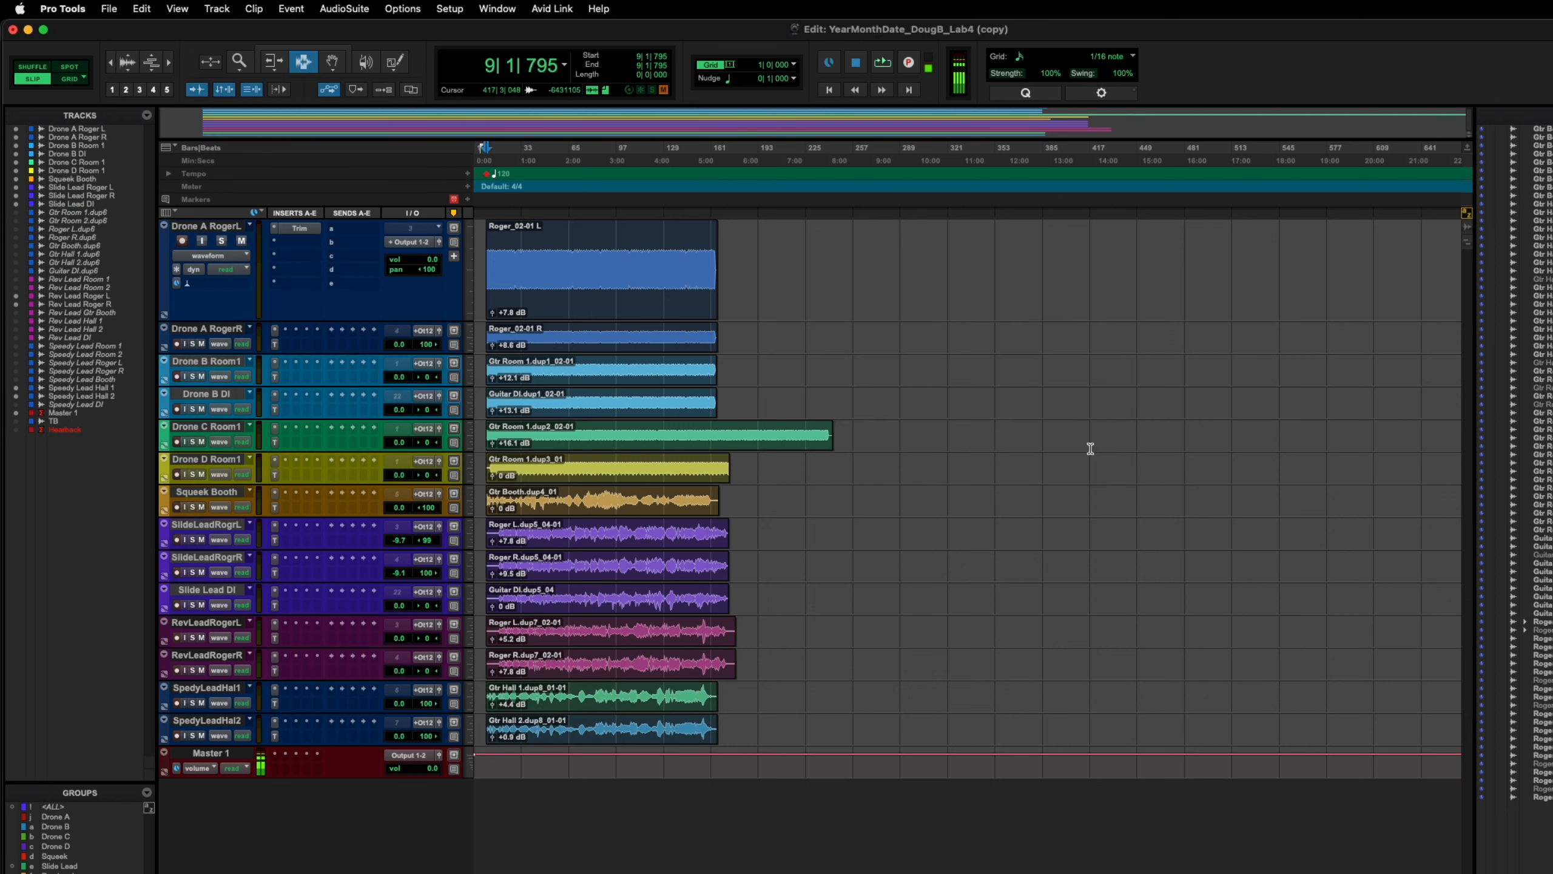
Step: Delete the inactive tracks from Gtr Room 1.dup6 through Rev Lead Room 2, including their clips
left_click(86, 214)
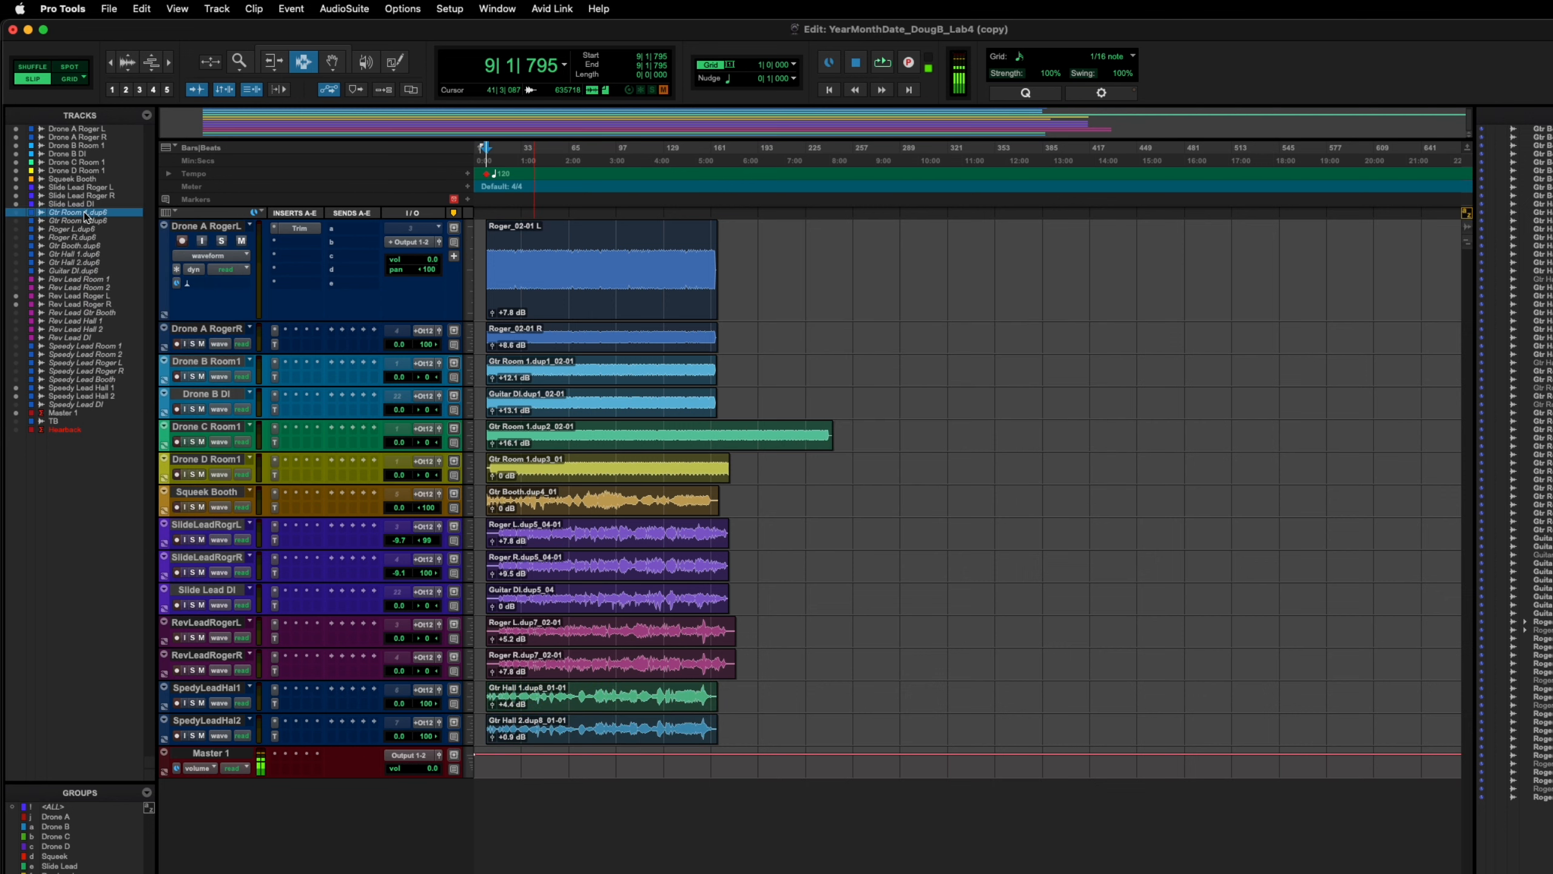
left_click(77, 288, "shift")
right_click(77, 288)
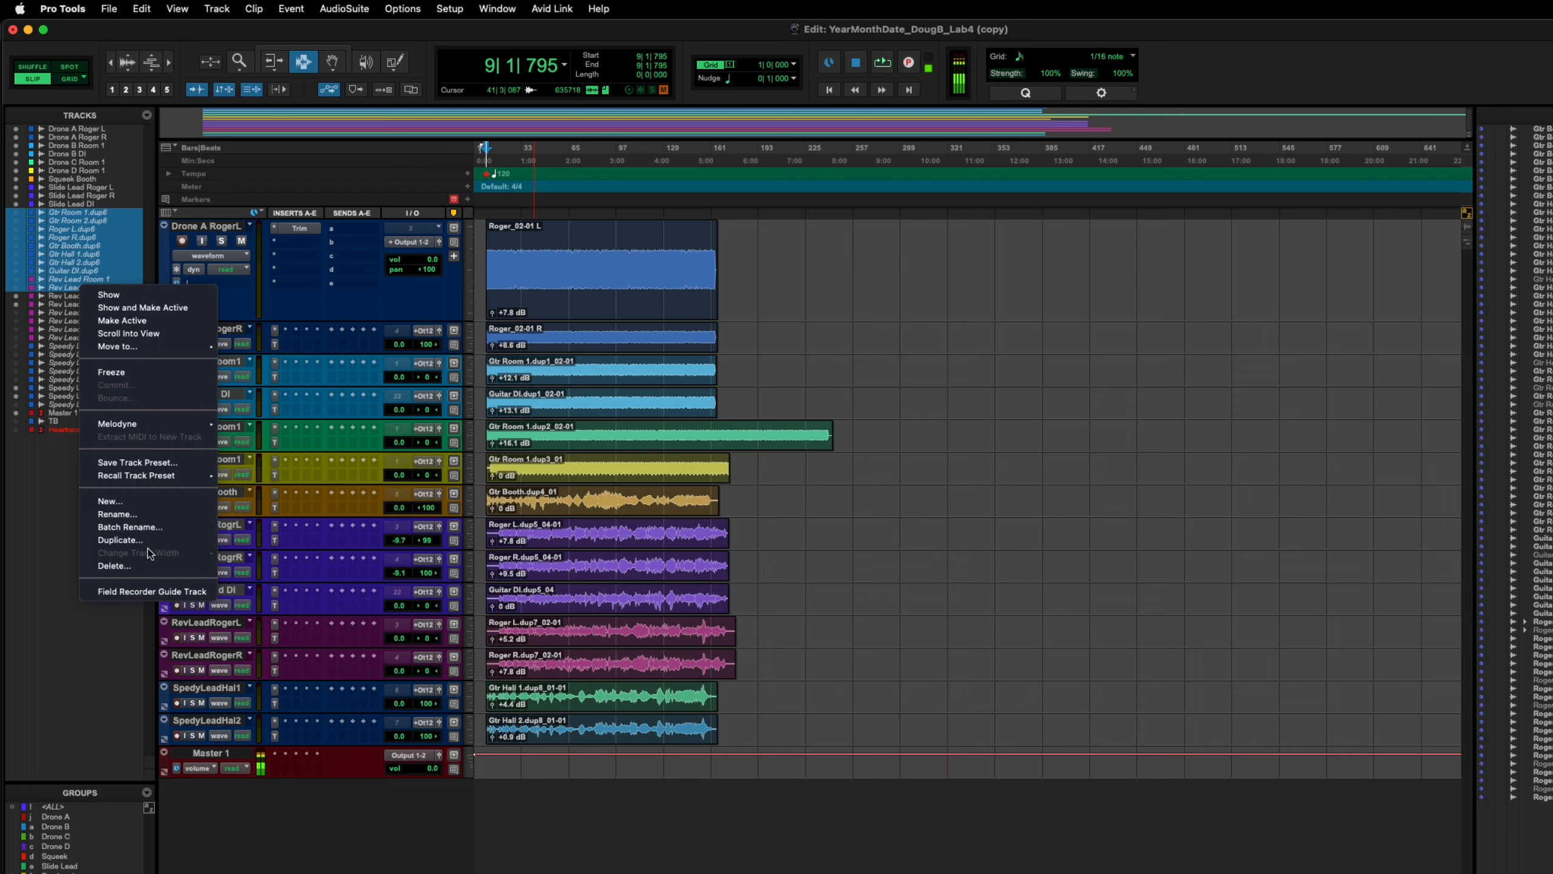
left_click(147, 565)
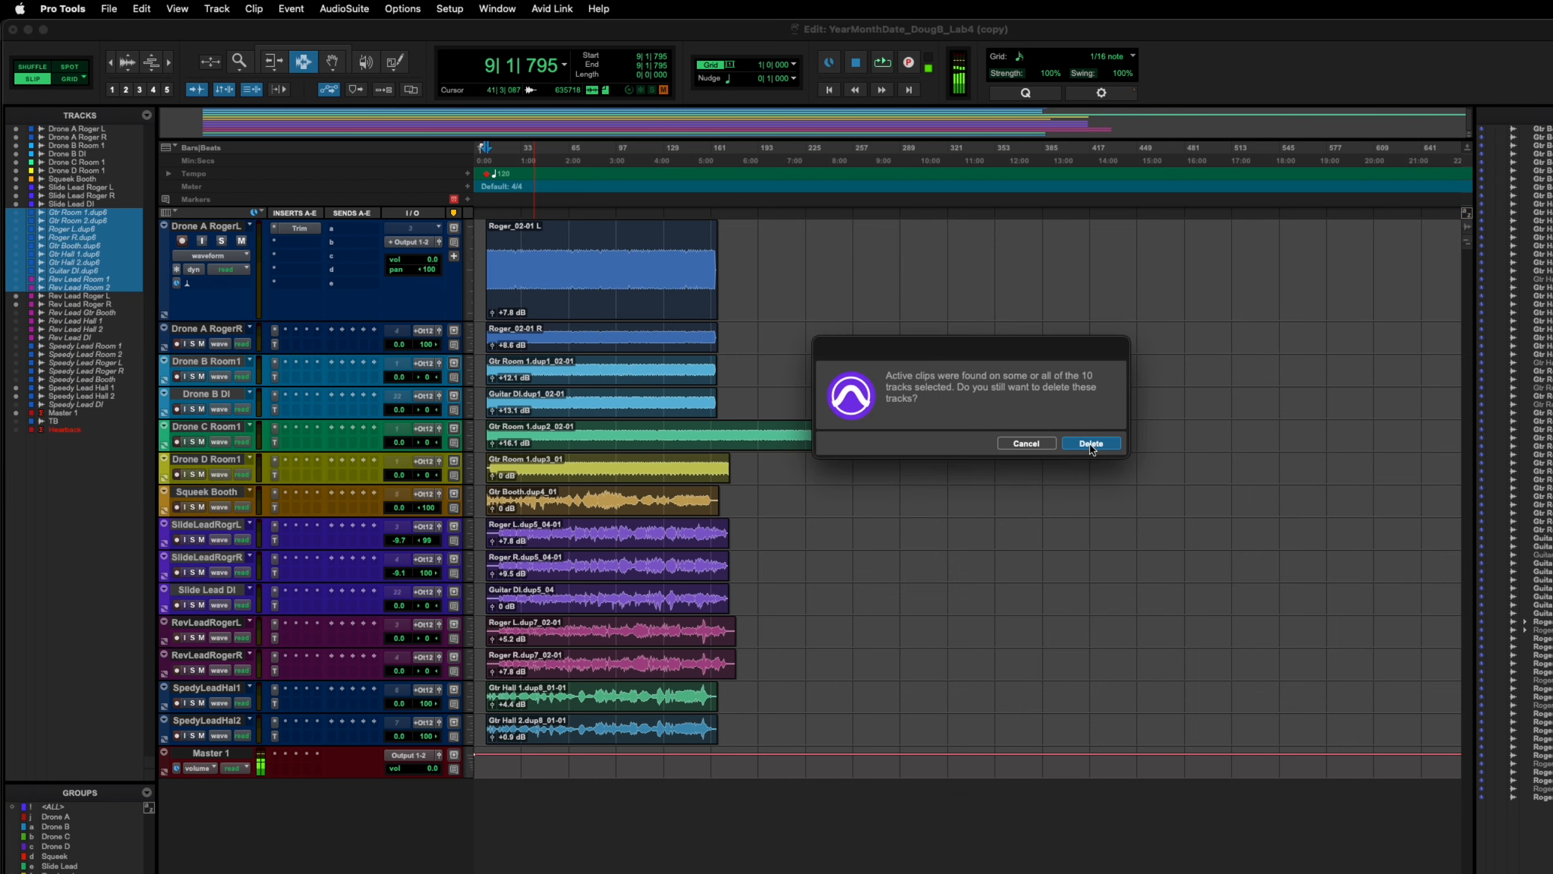
left_click(1091, 444)
Step: Delete the inactive tracks from Rev Lead Gtr Booth through Speedy Lead Booth, including their clips
left_click(73, 226)
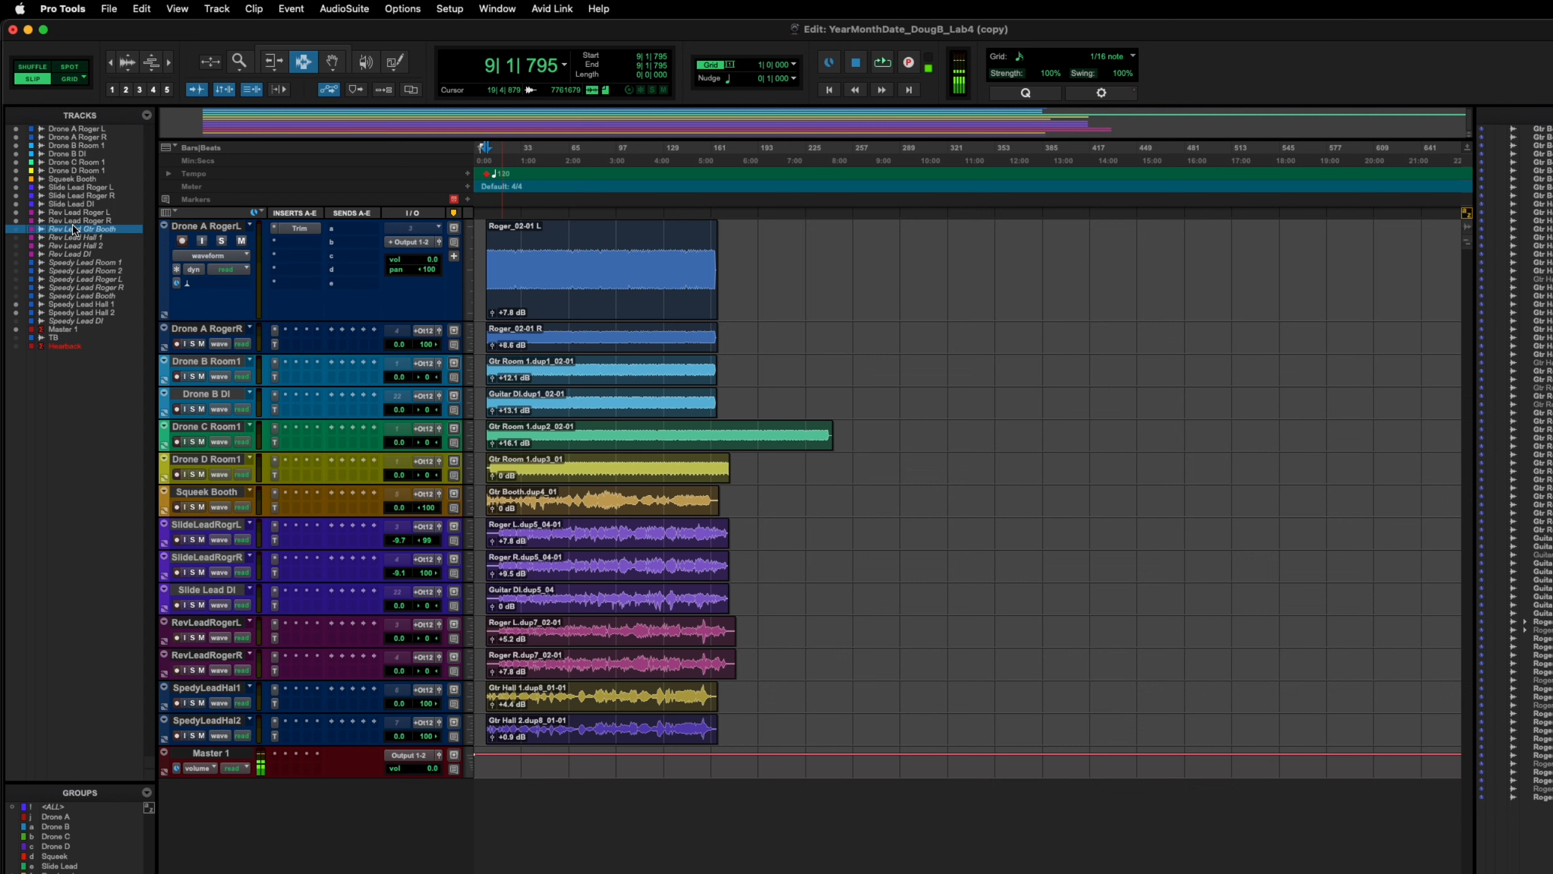
left_click(65, 296, "shift")
right_click(65, 297)
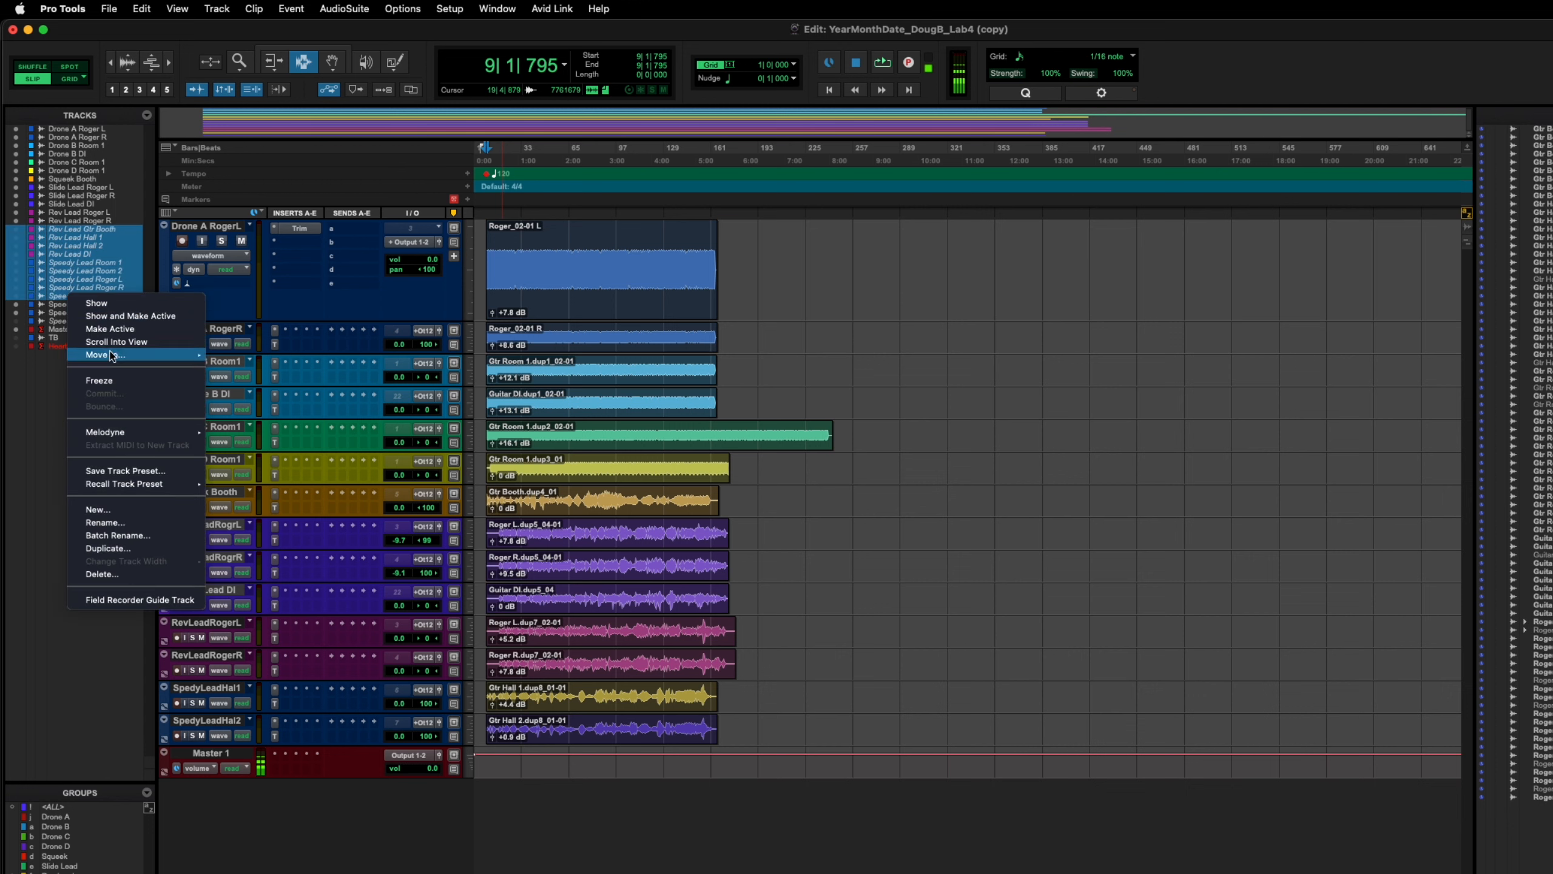
left_click(121, 572)
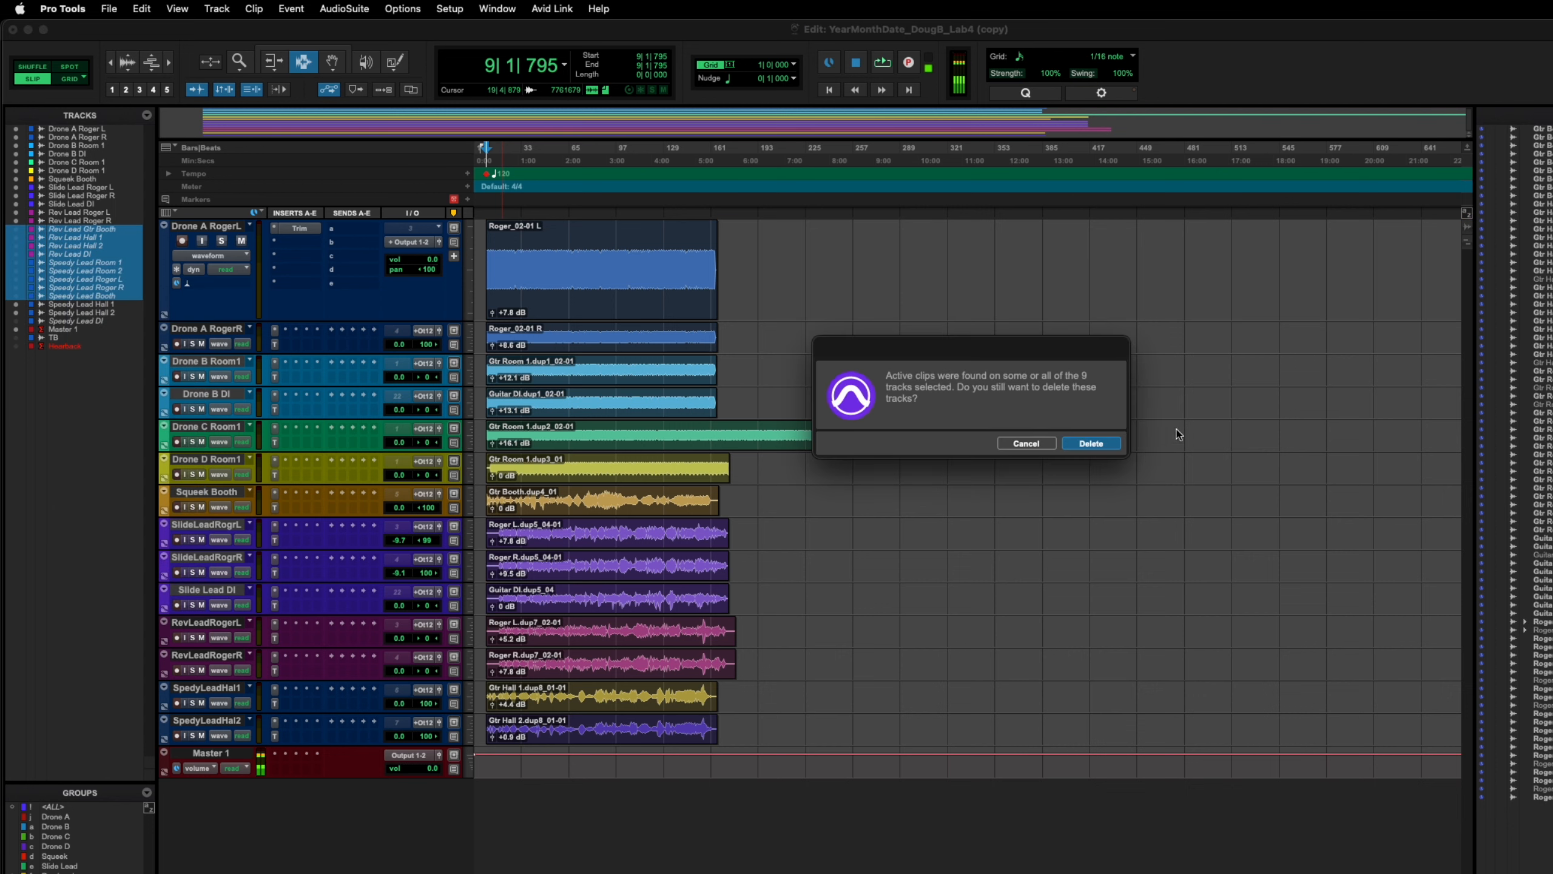
left_click(1100, 444)
Step: Delete the inactive track Speedy Lead DI, including any clips on it
left_click(58, 247)
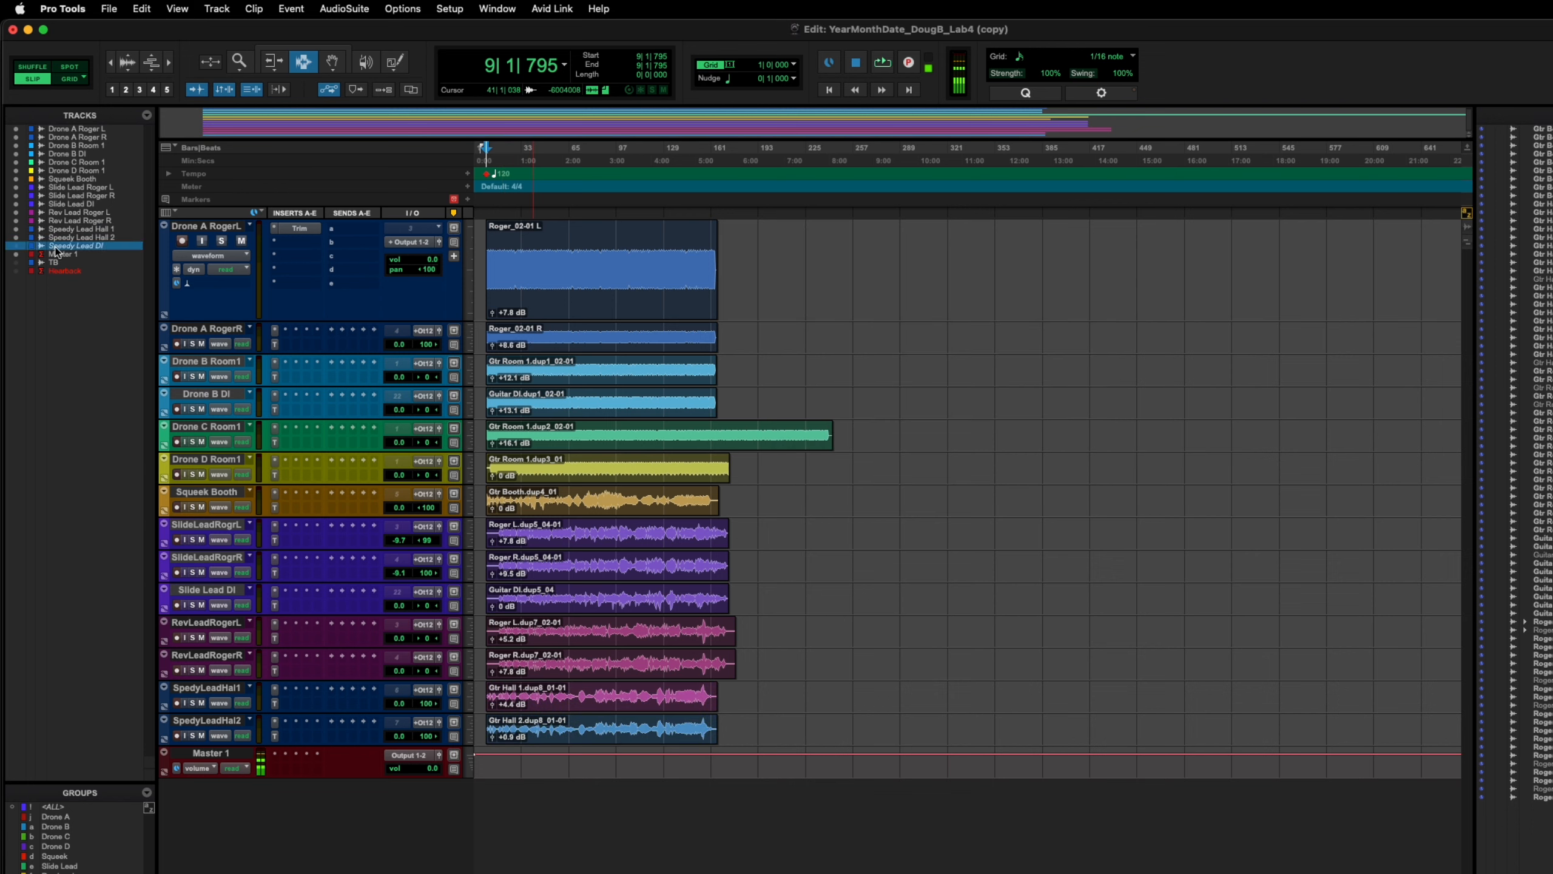
right_click(58, 246)
left_click(118, 525)
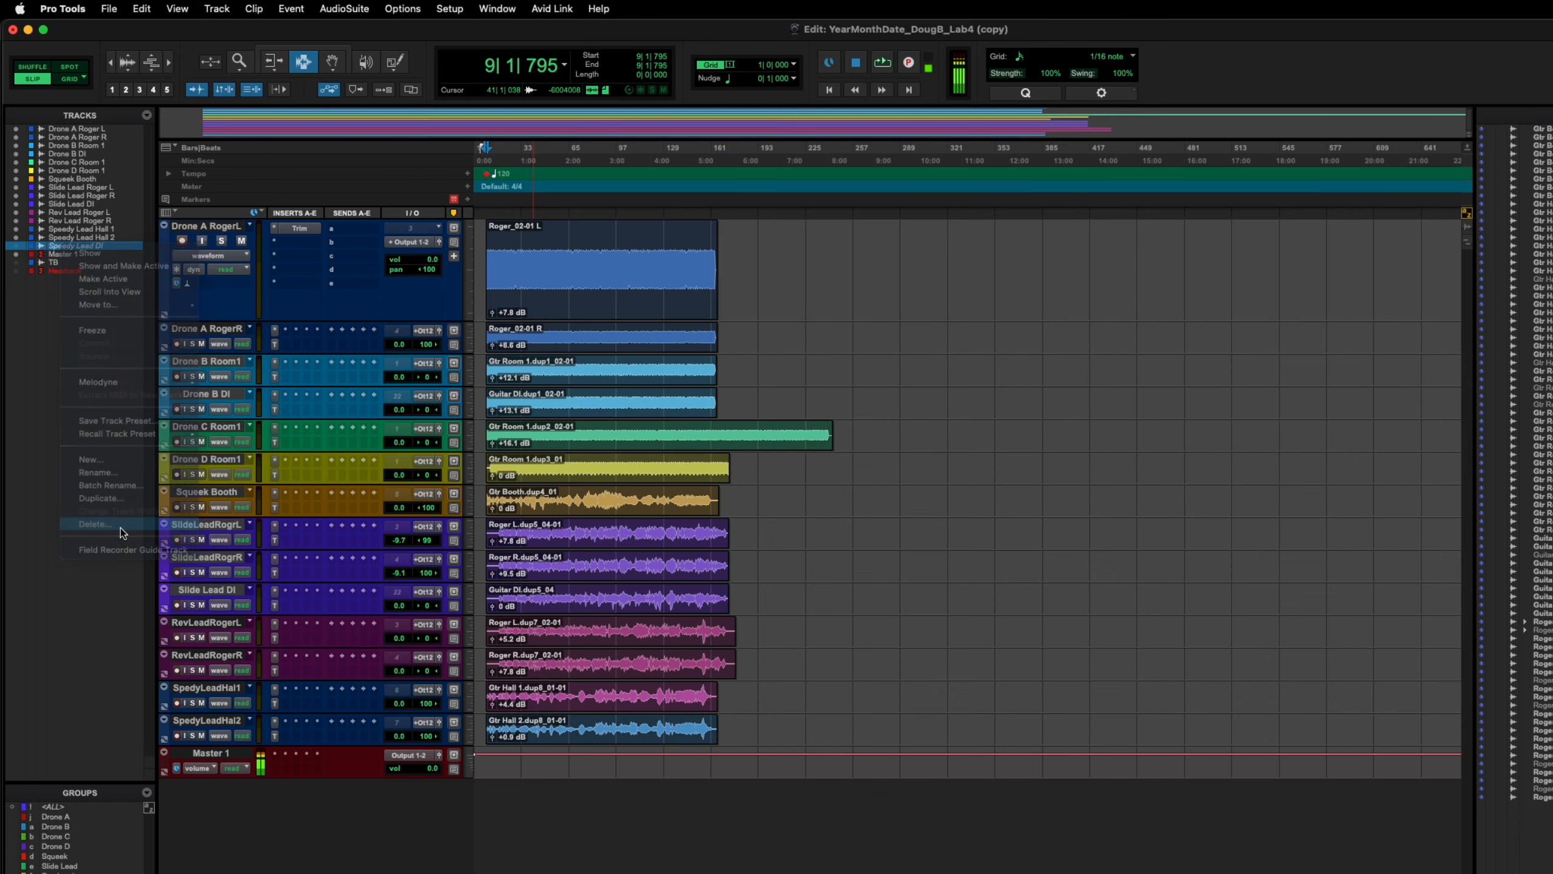
left_click(1094, 444)
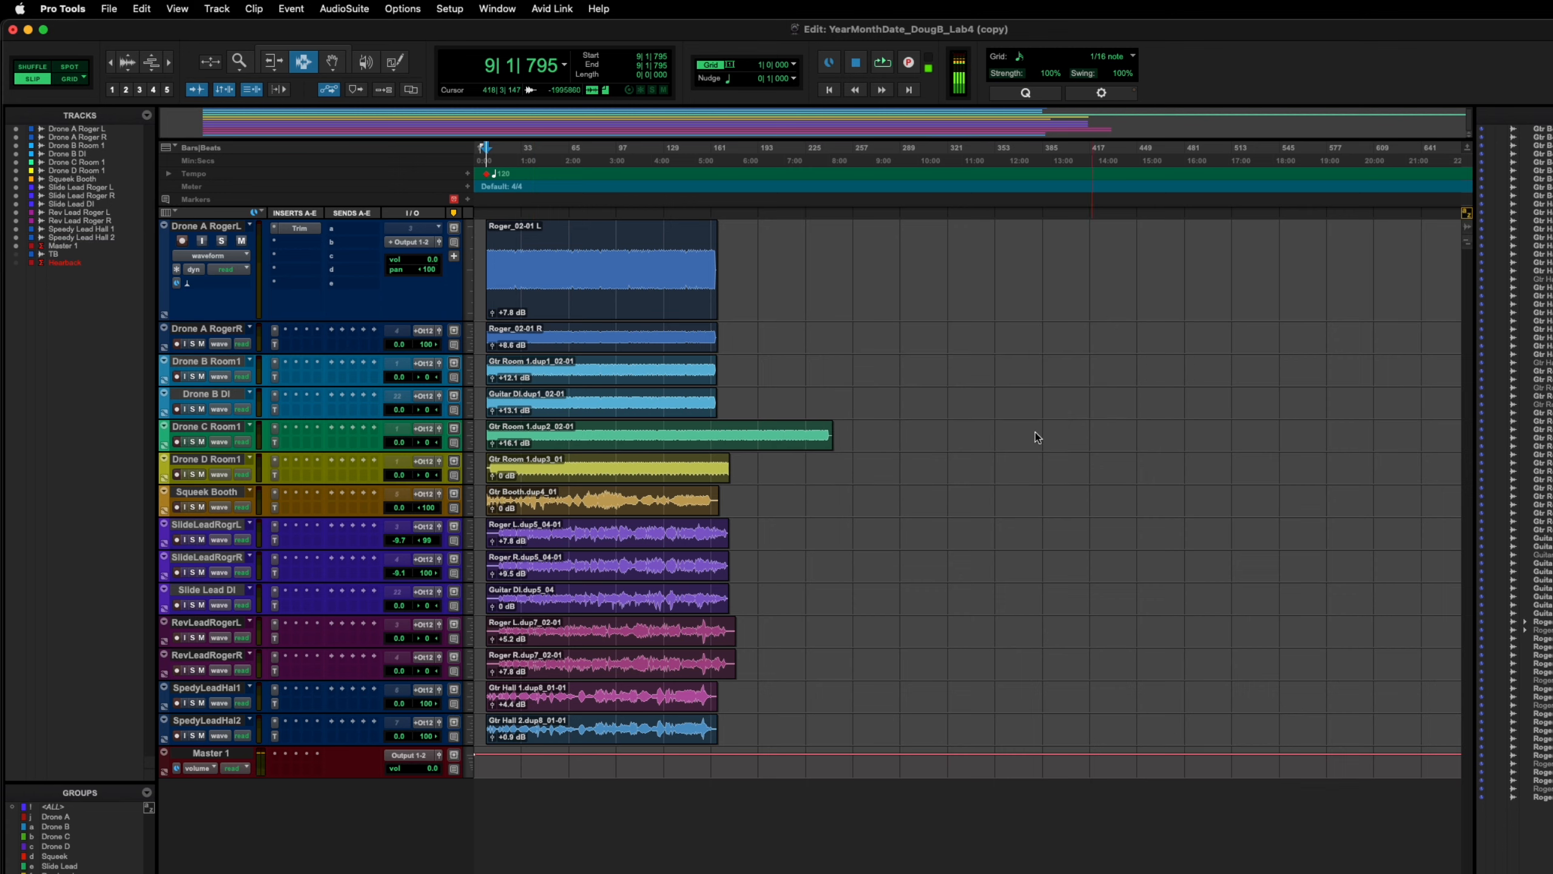
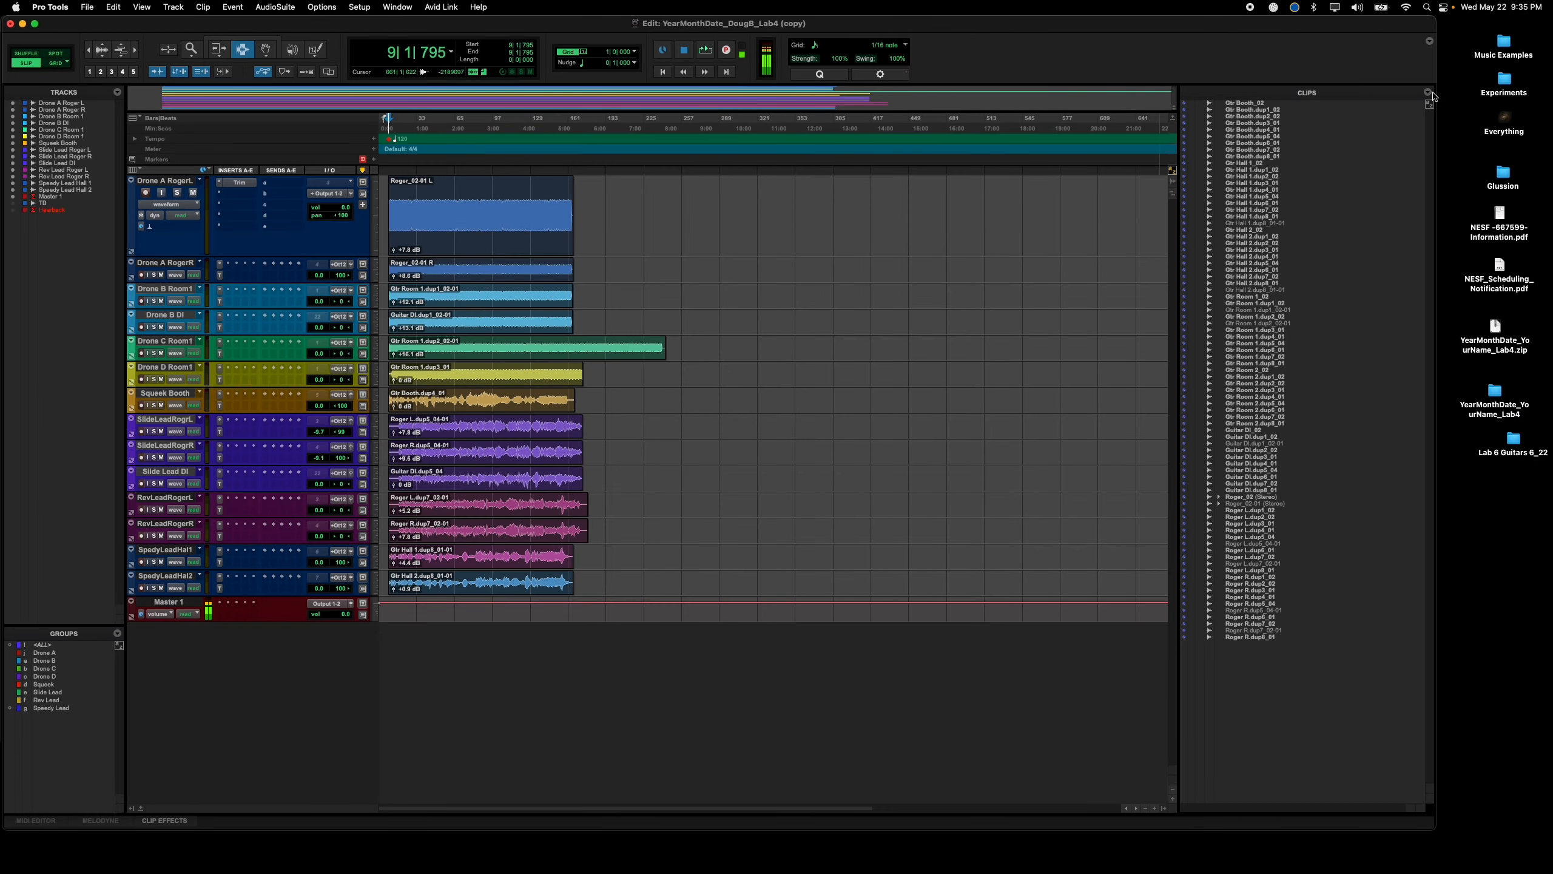
Step: Select all unused clips in the clip list and start clearing them from the session
left_click(1428, 92)
mouse_move(1355, 126)
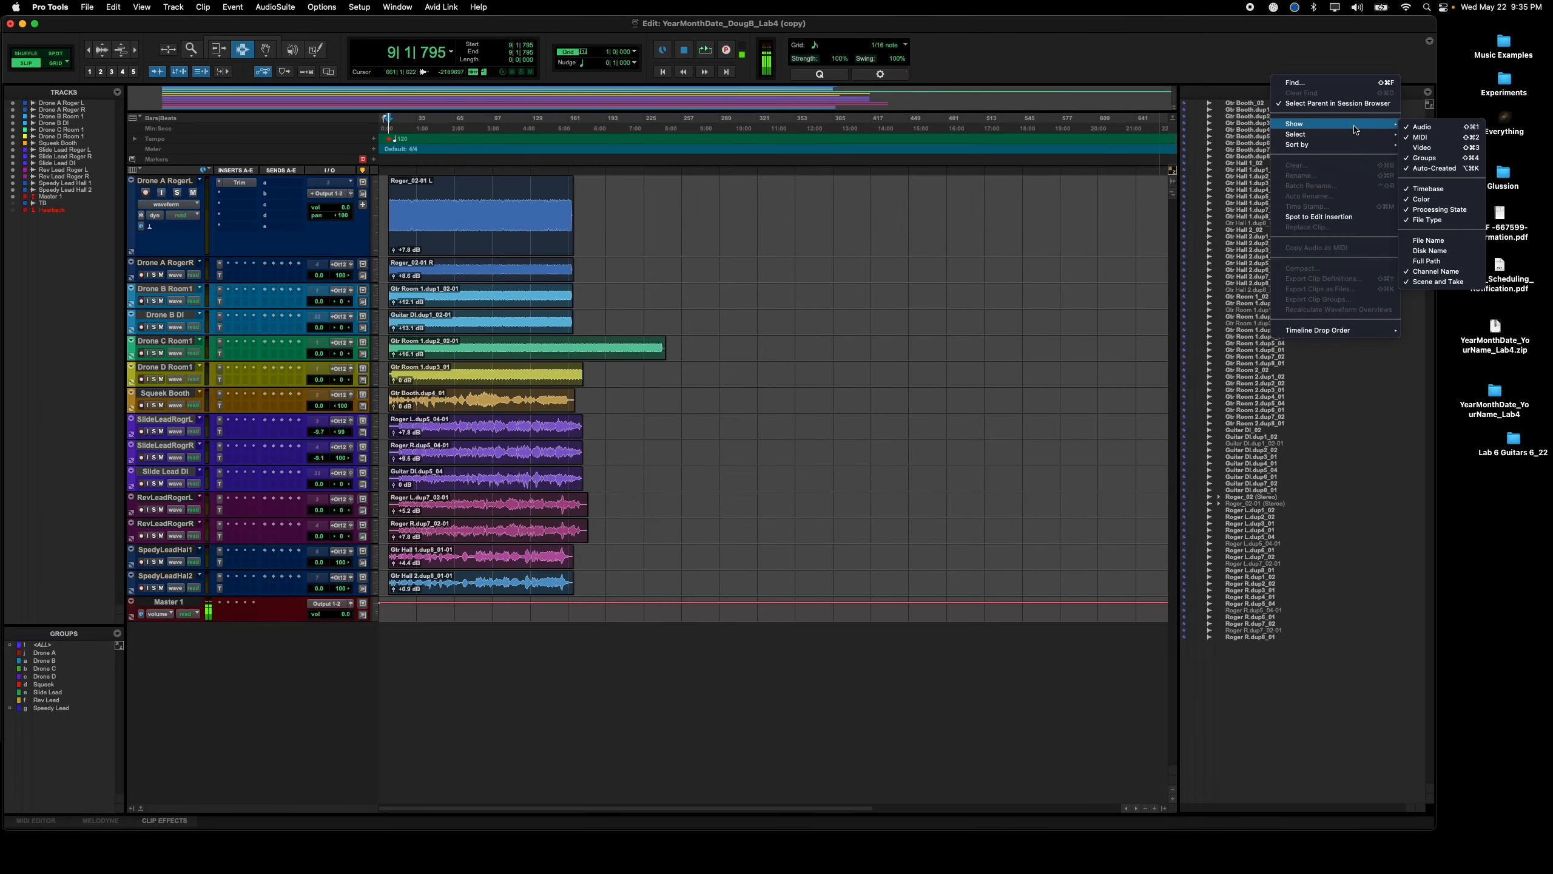
left_click(1448, 149)
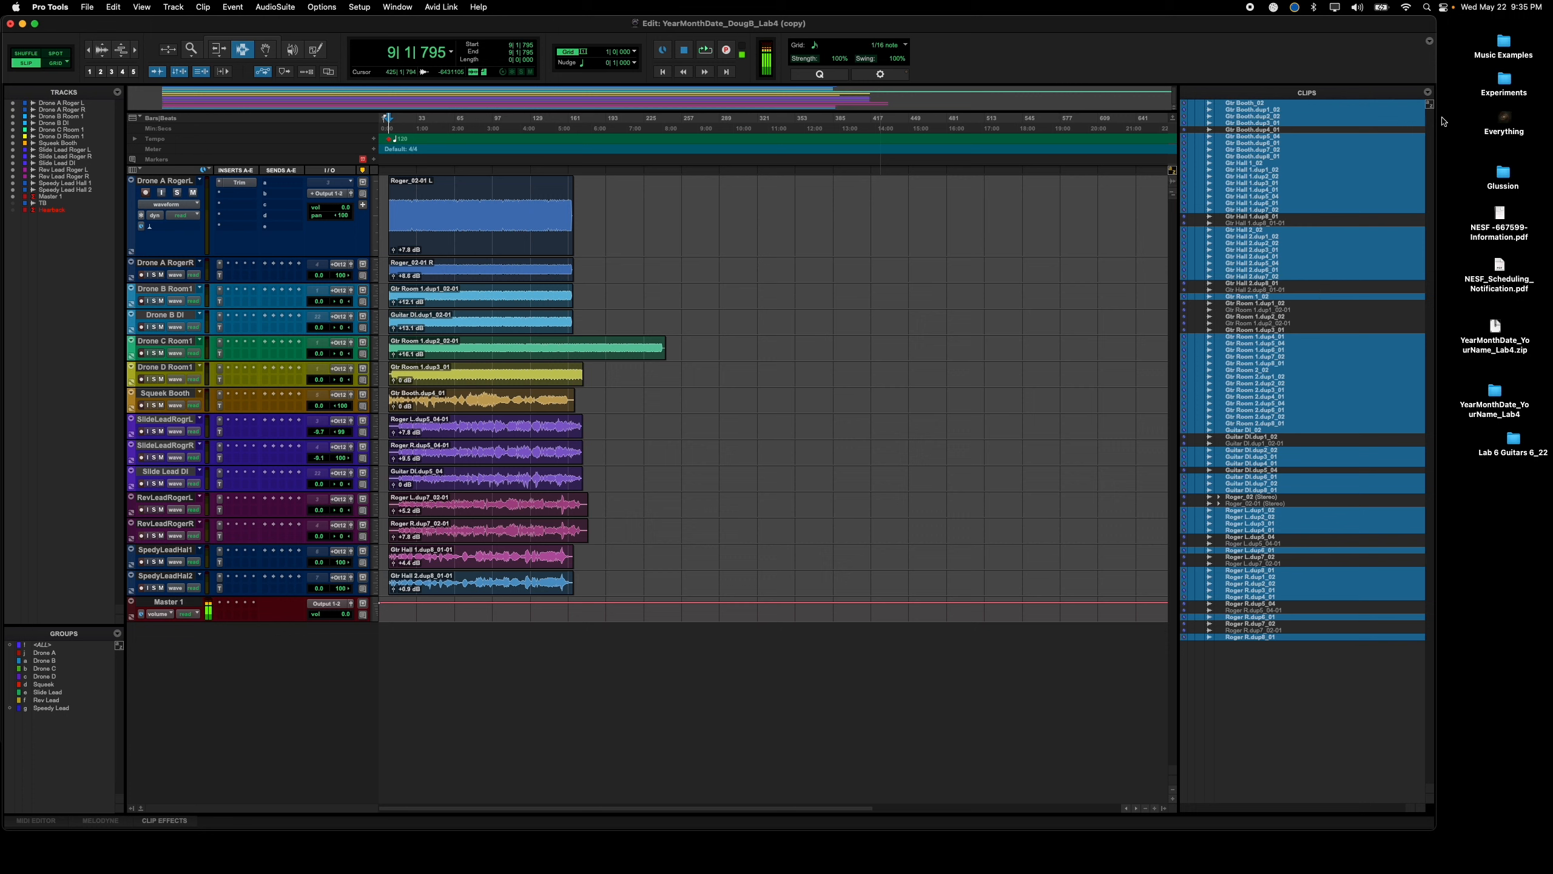
left_click(1427, 93)
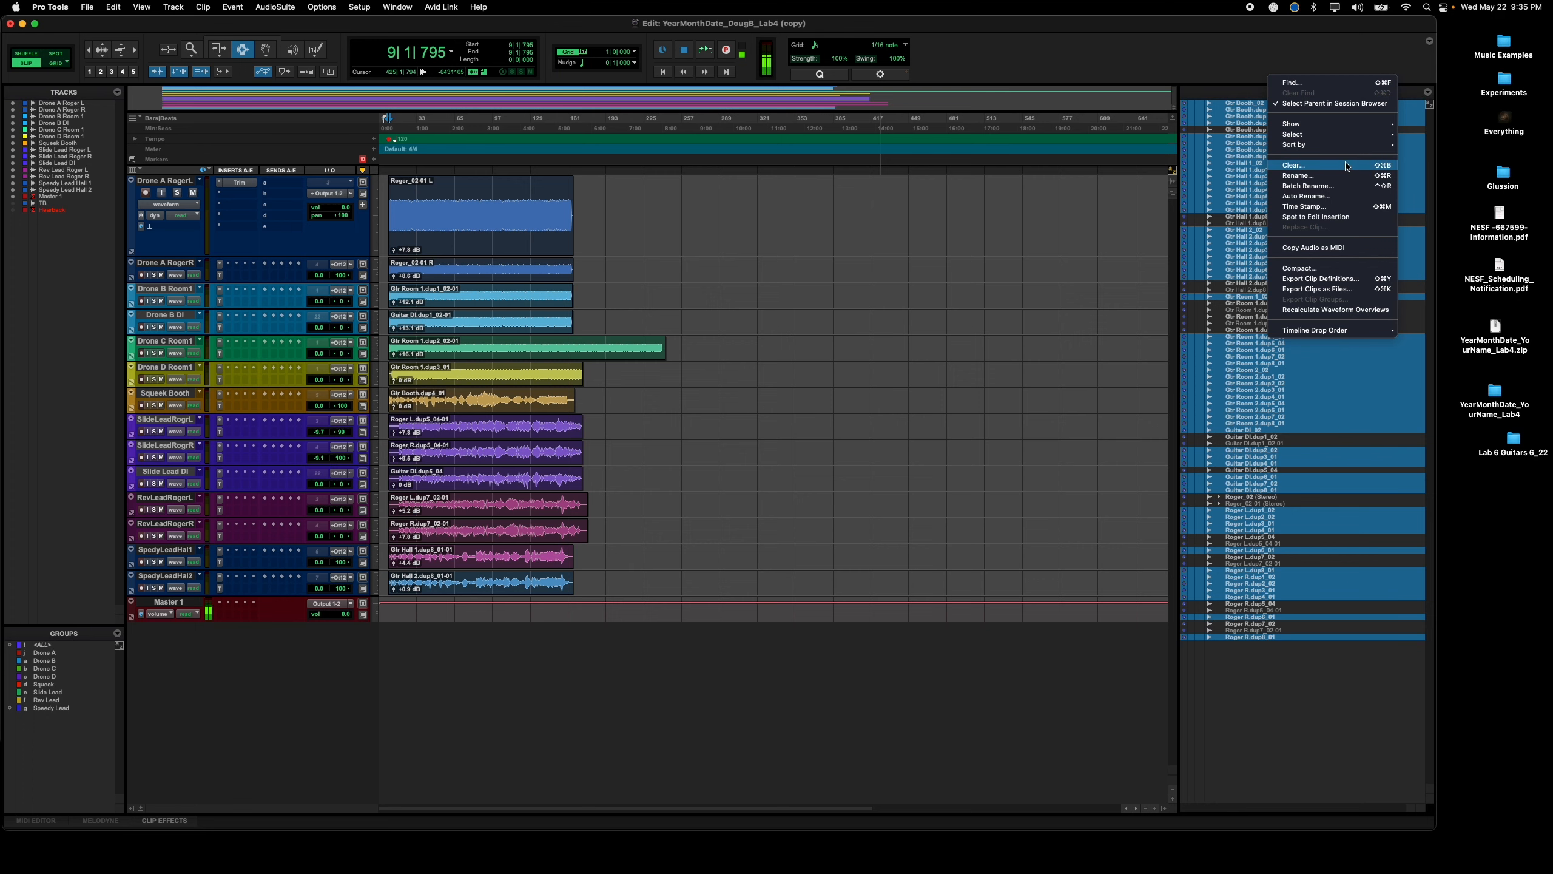
left_click(1345, 165)
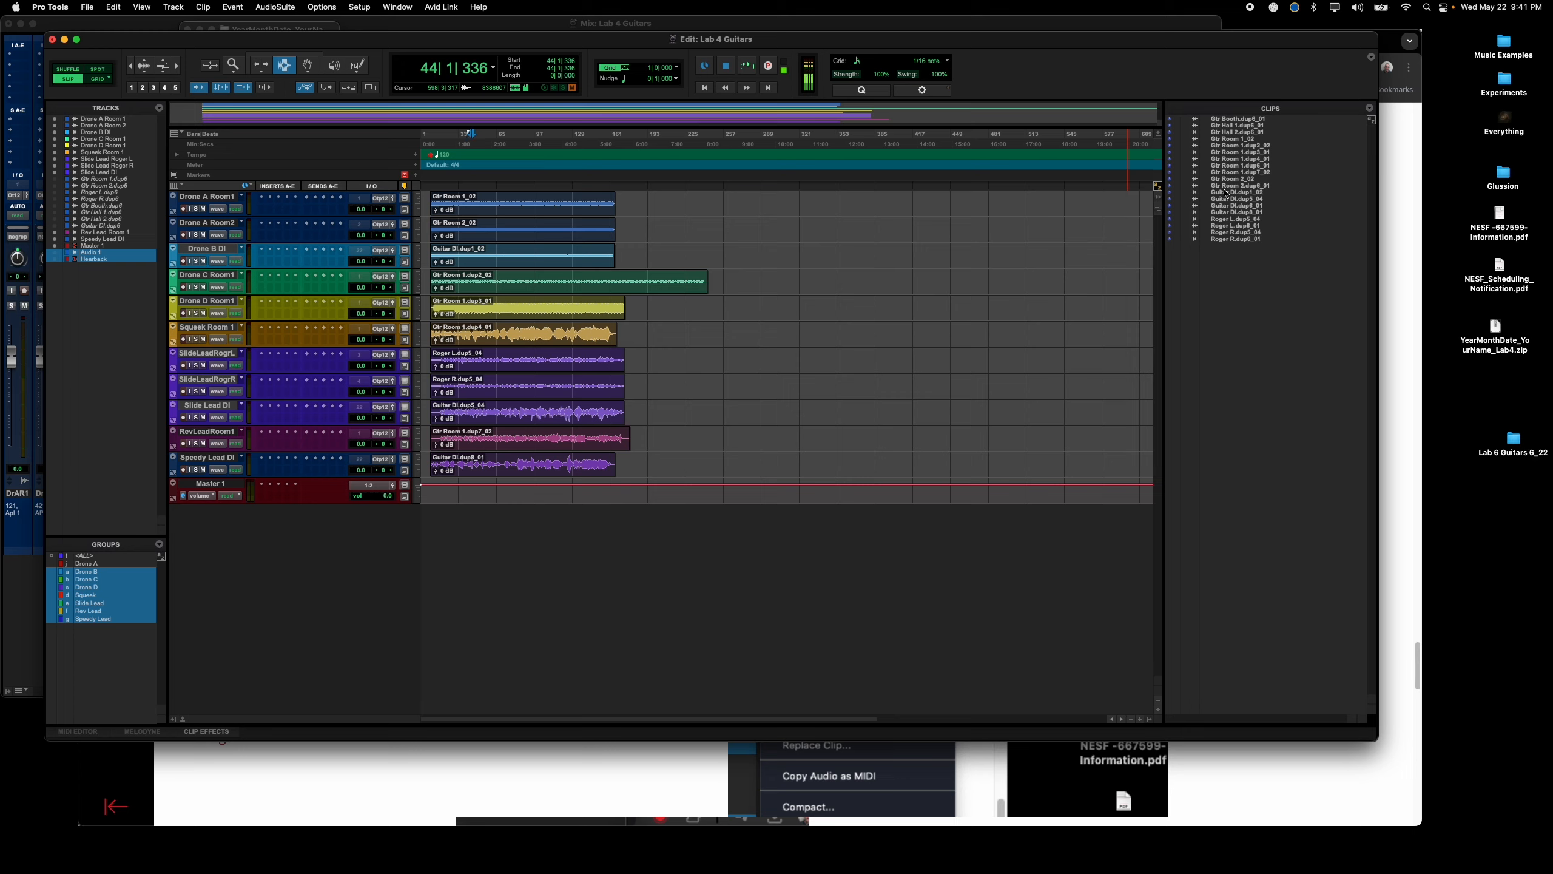
Step: Show the desktop, open the YearMonthDate_YourName_Lab4 folder and get its file info
key("F11")
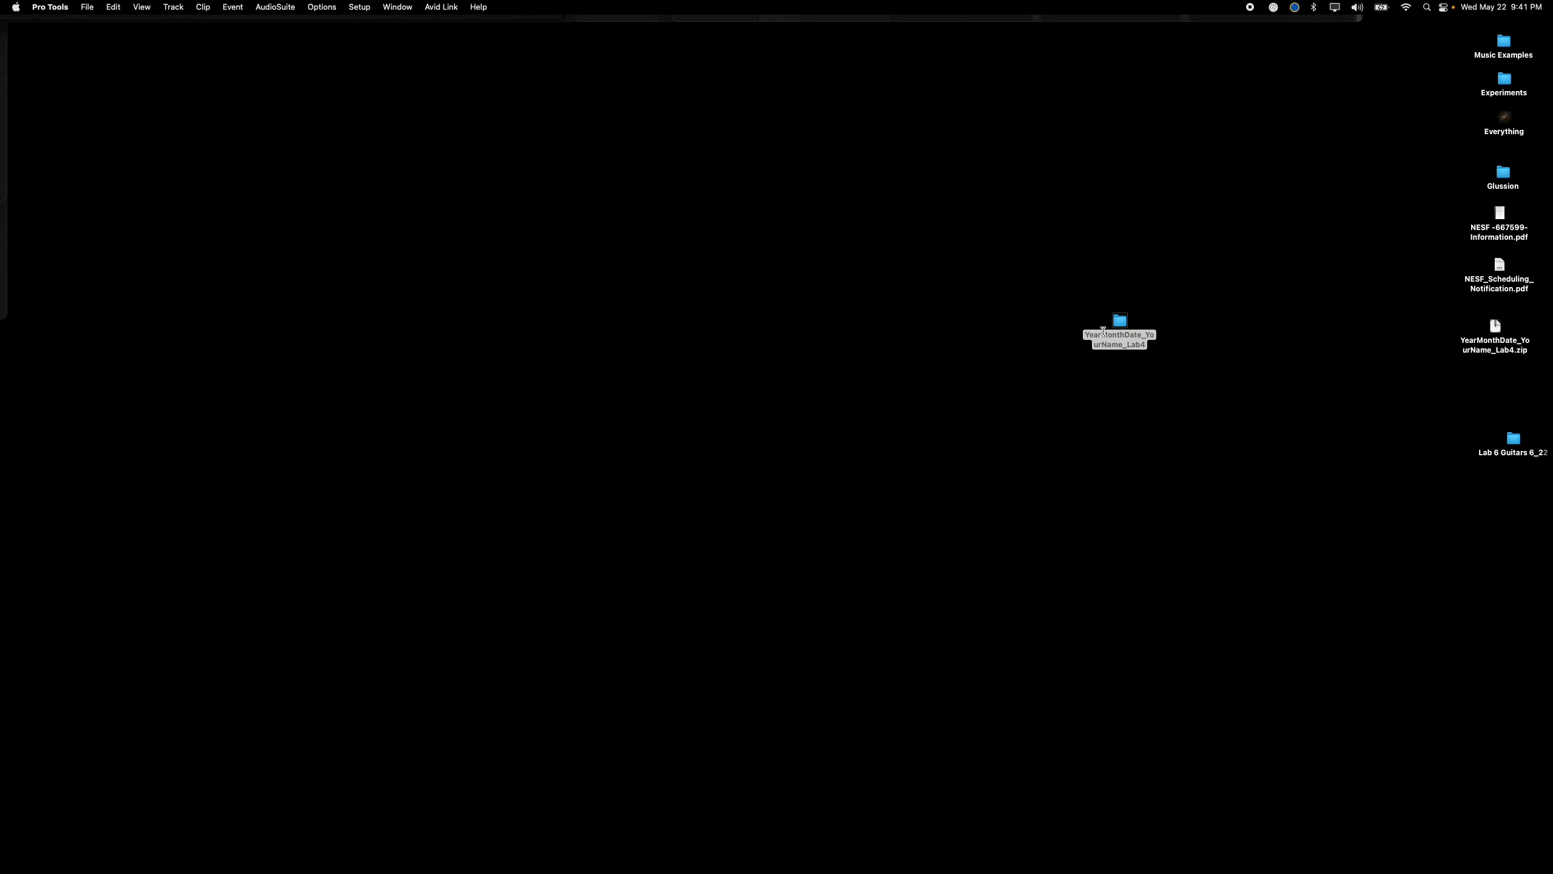
double_click(1120, 320)
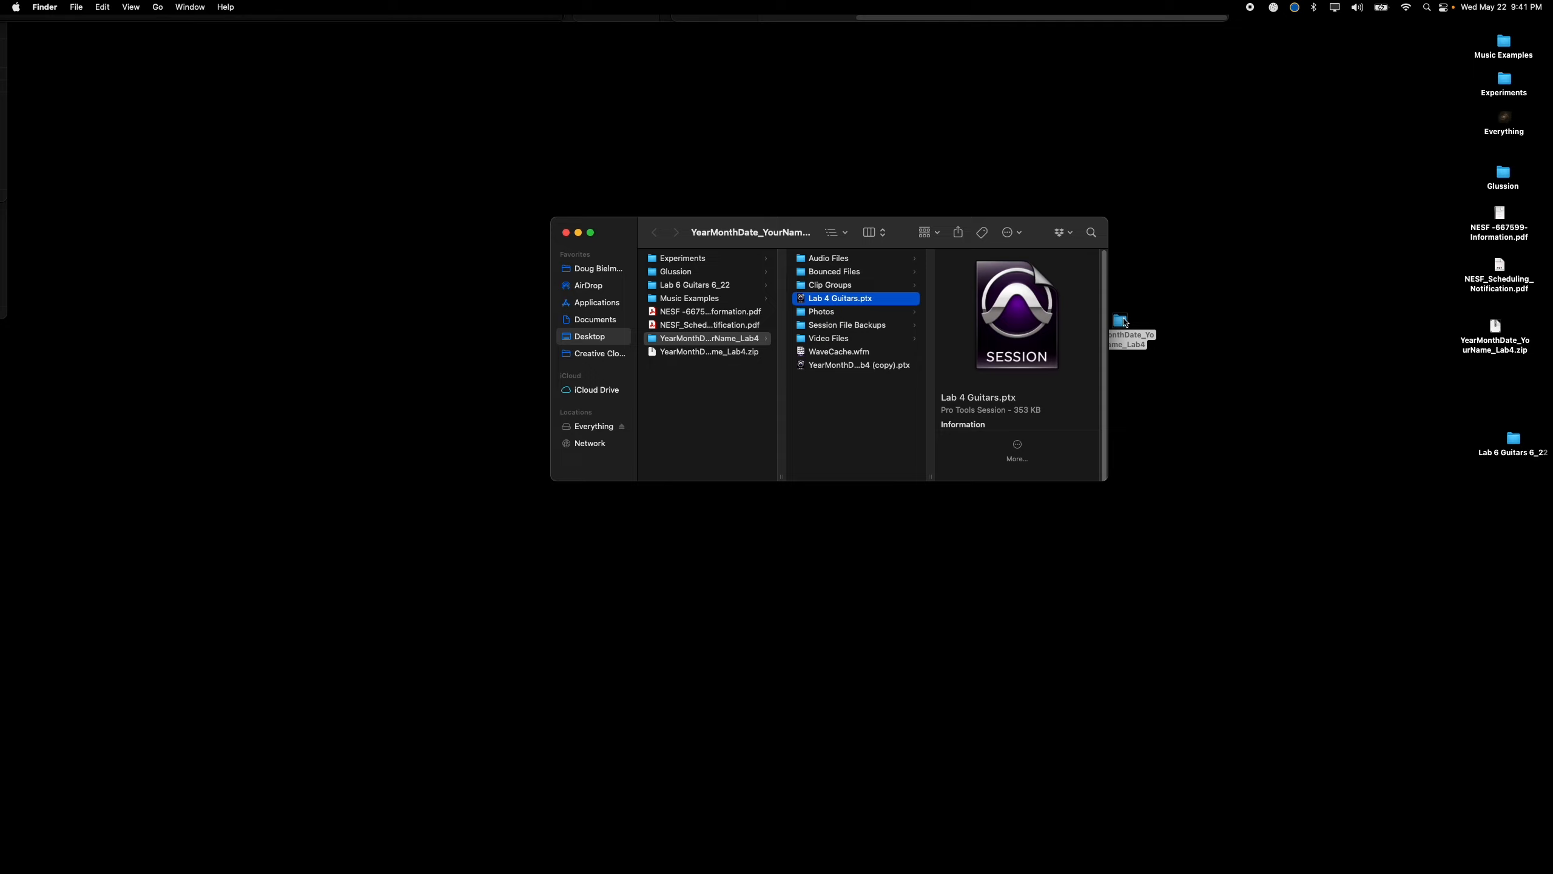
right_click(1120, 321)
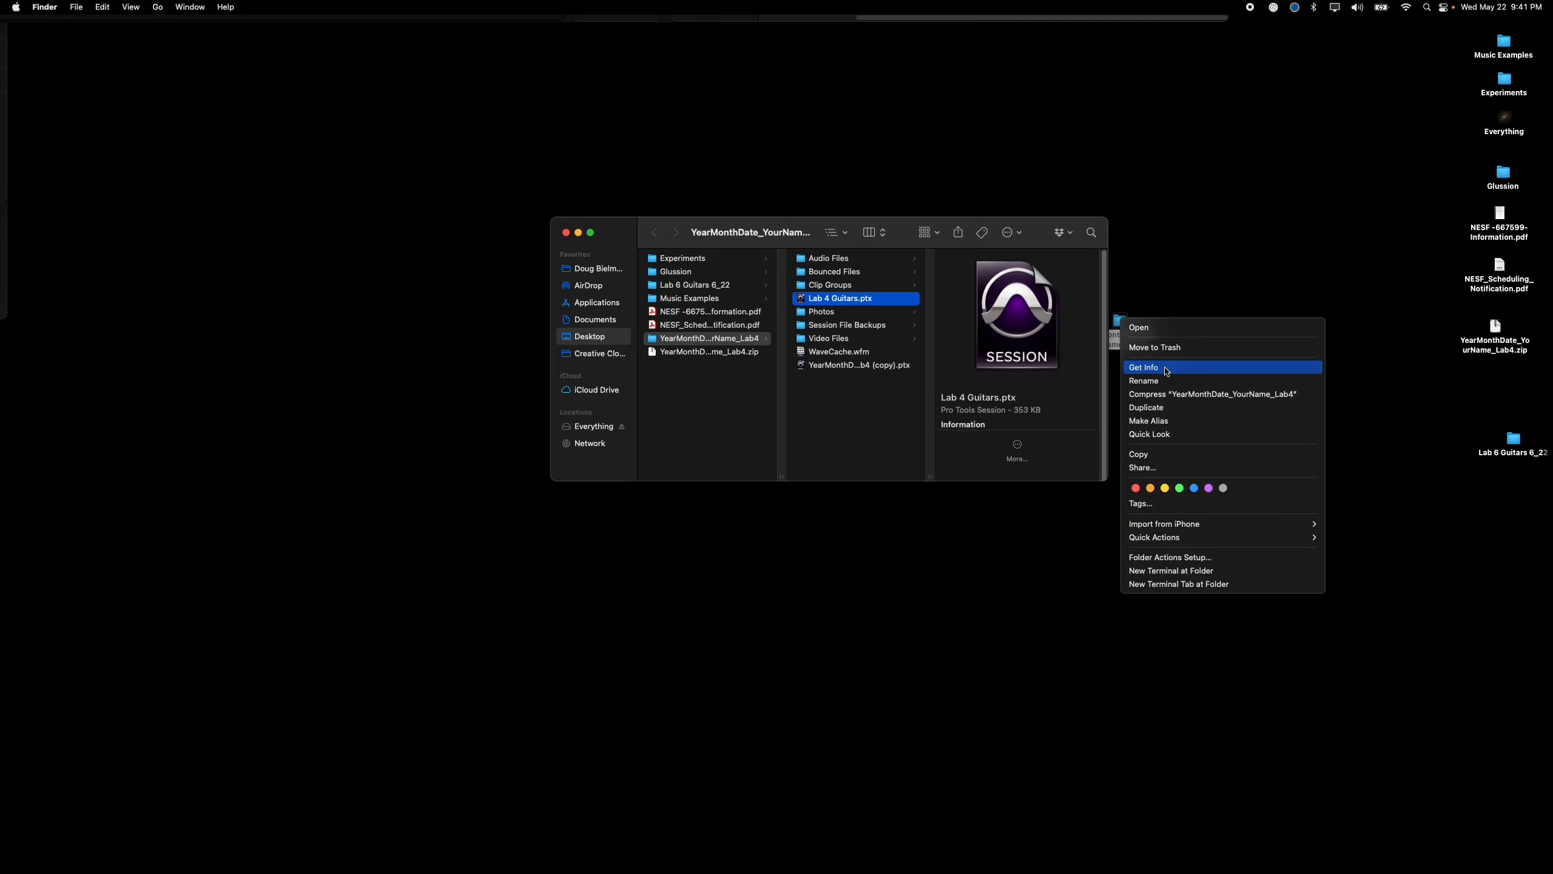
left_click(1159, 367)
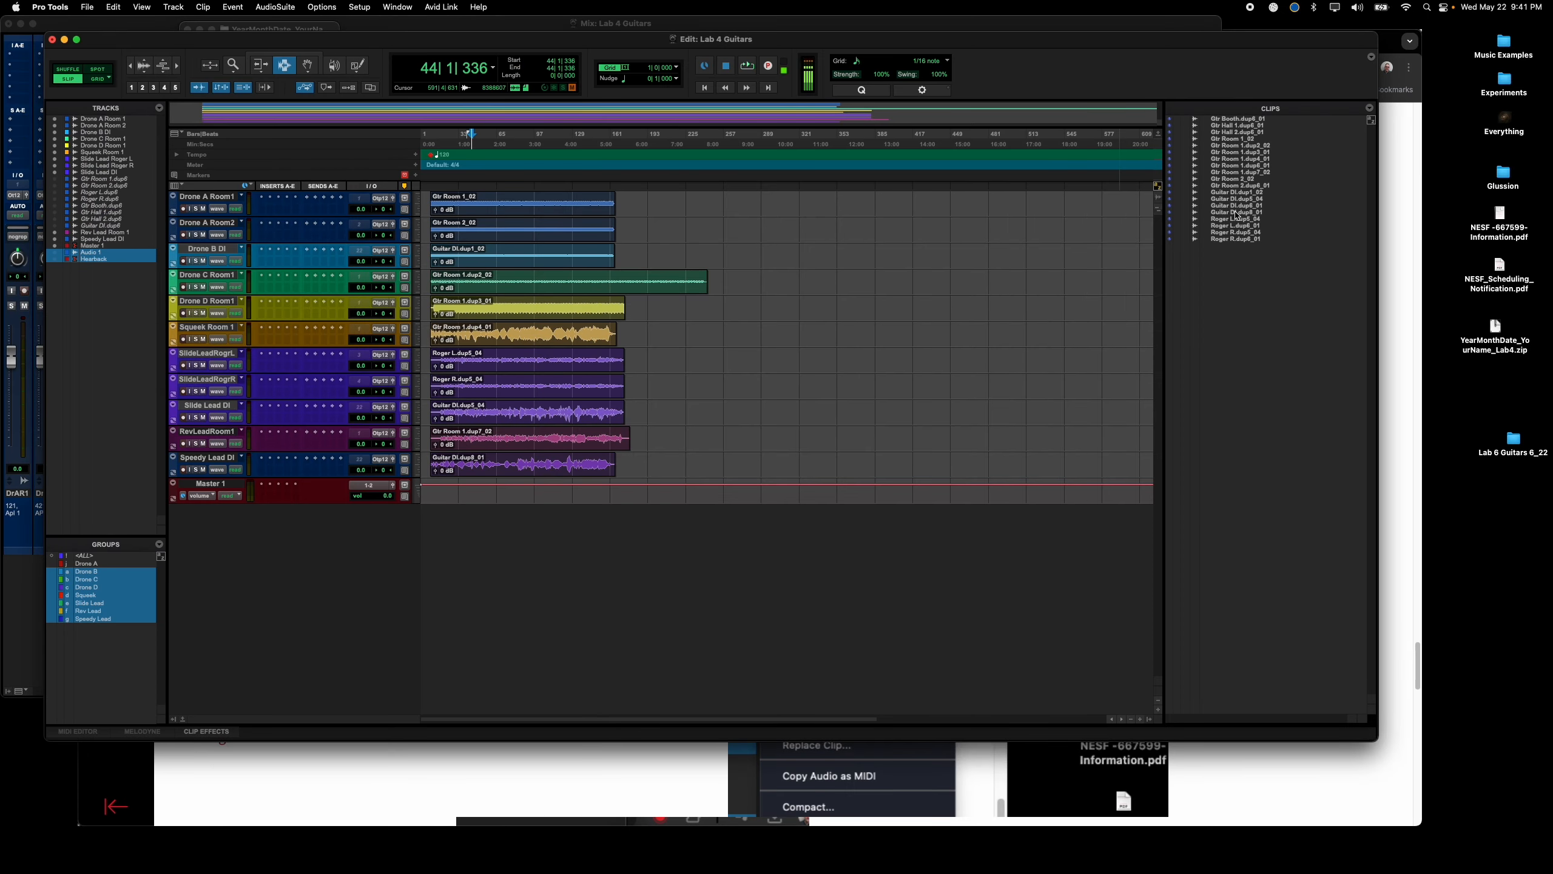
Step: Bring up the removal options for the Roger L.dup5_04 clip in the Lab 4 Guitars session
left_click(1237, 221)
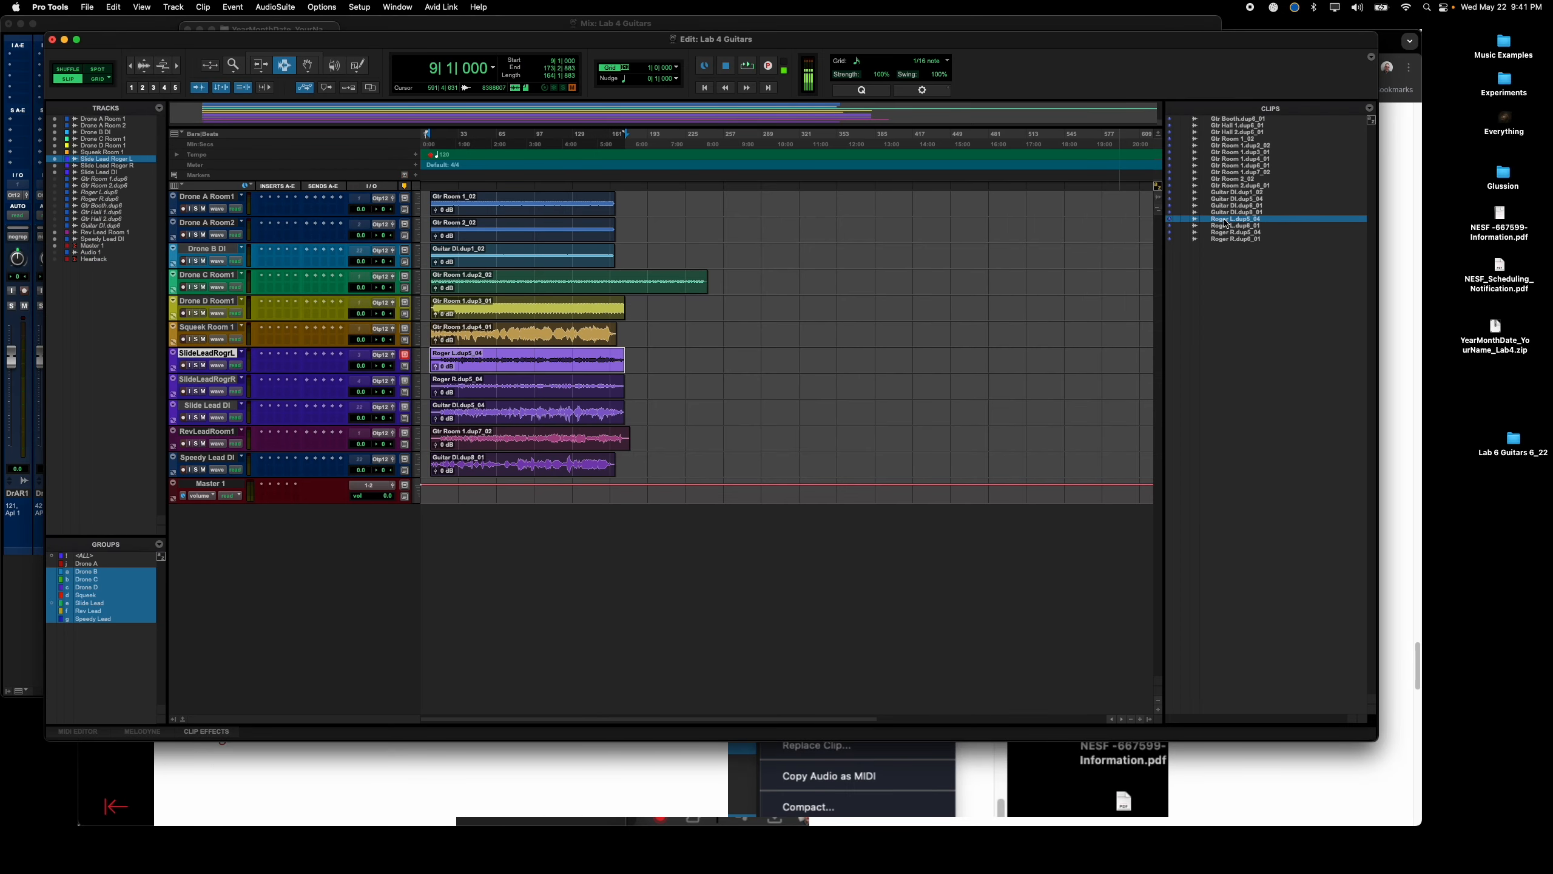
right_click(1226, 220)
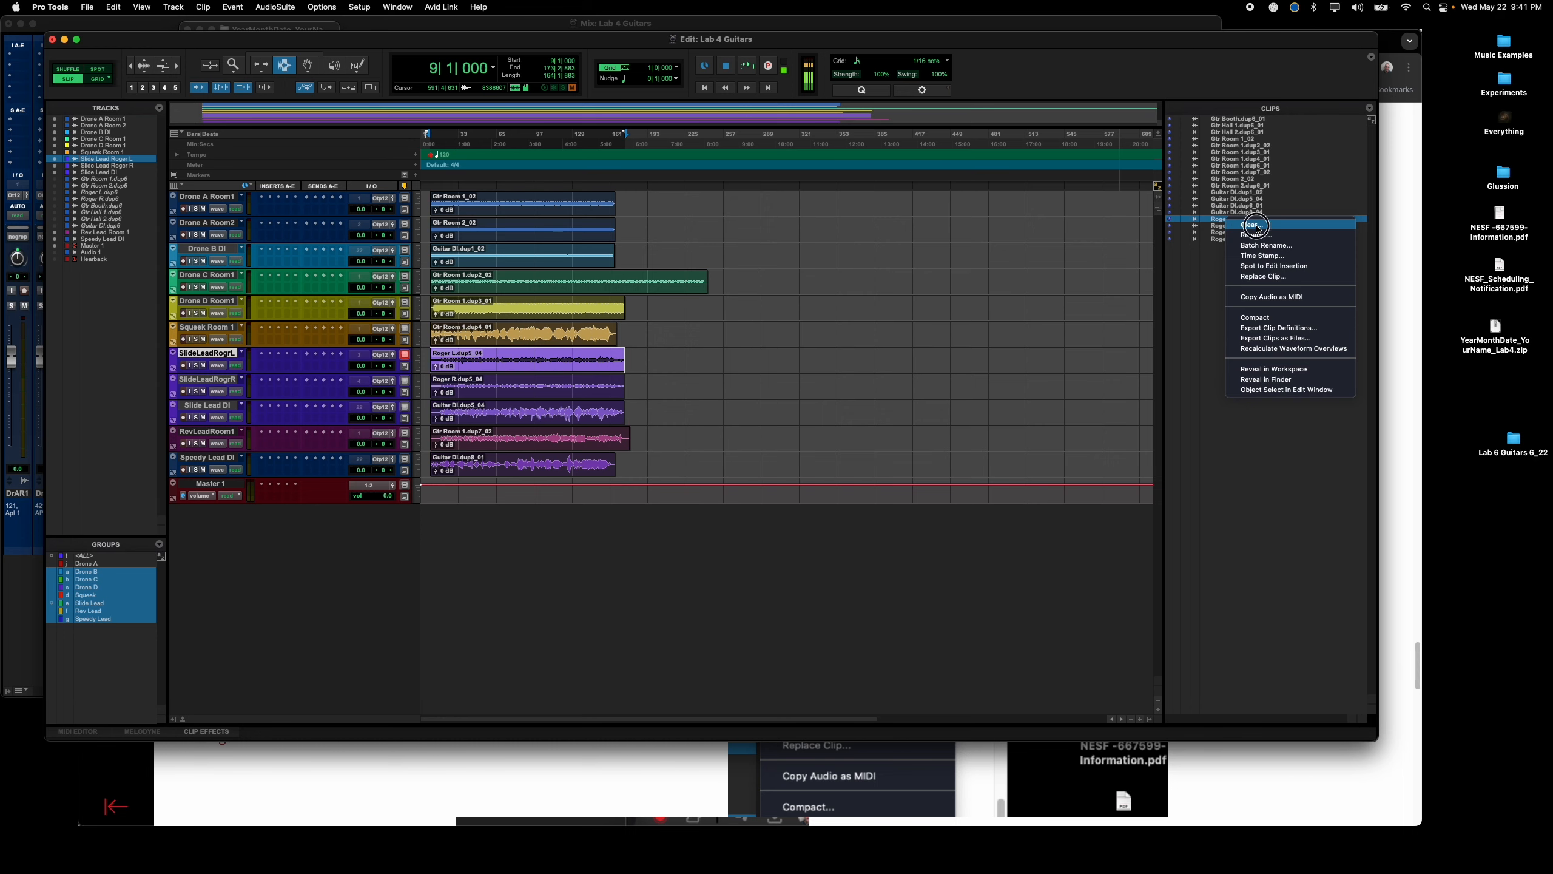
left_click(1257, 226)
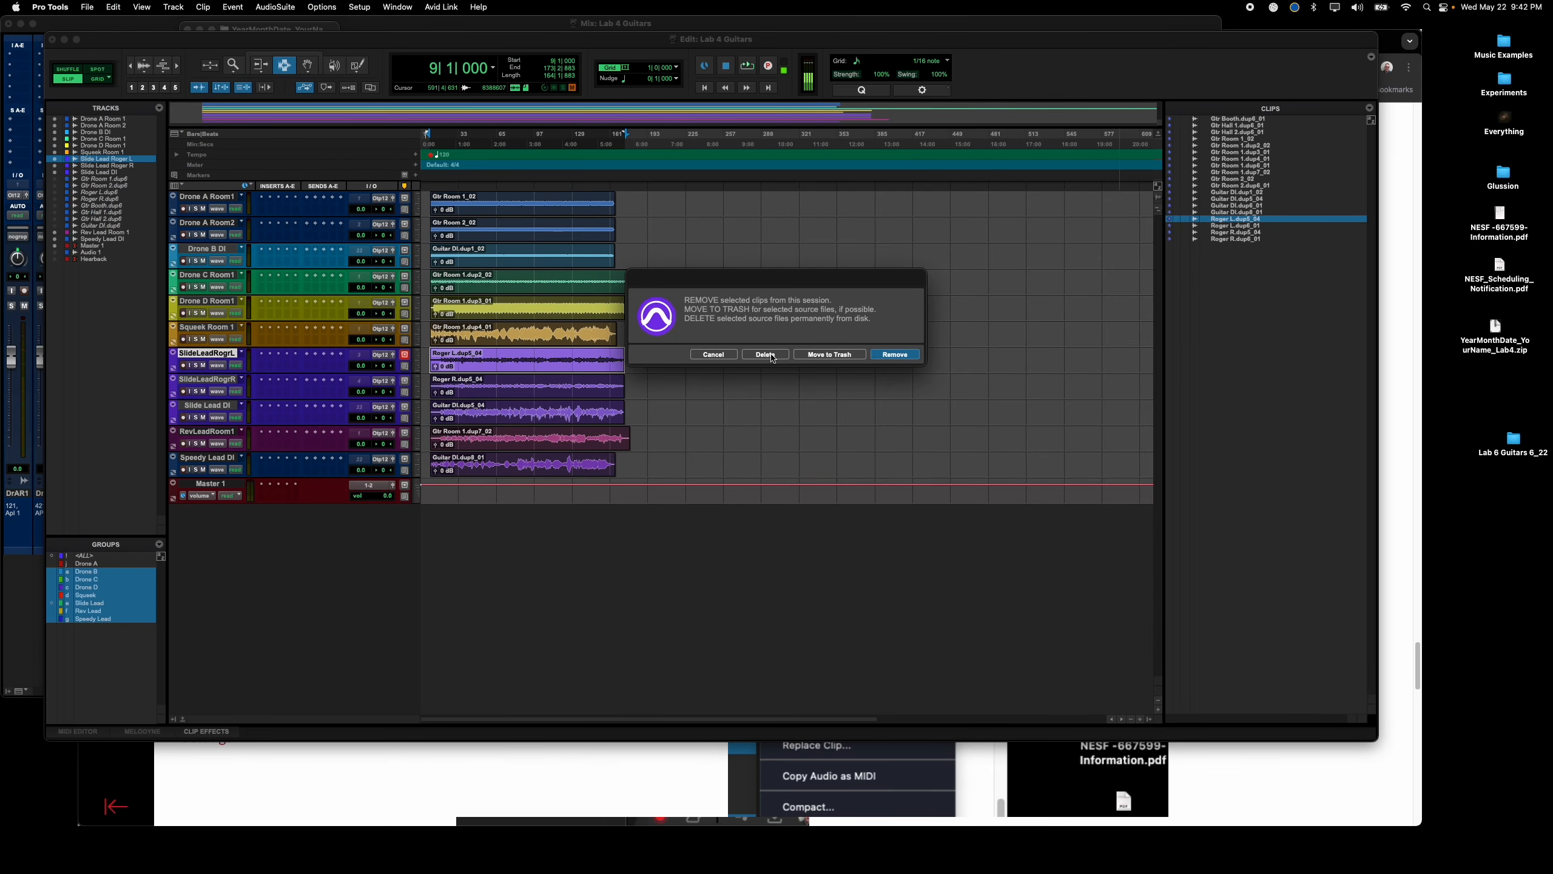
Step: Switch to Chrome and review the Bounce the Mix, Turn In and cloud sharing sections of the Lab 4 instructions
left_click(1388, 607)
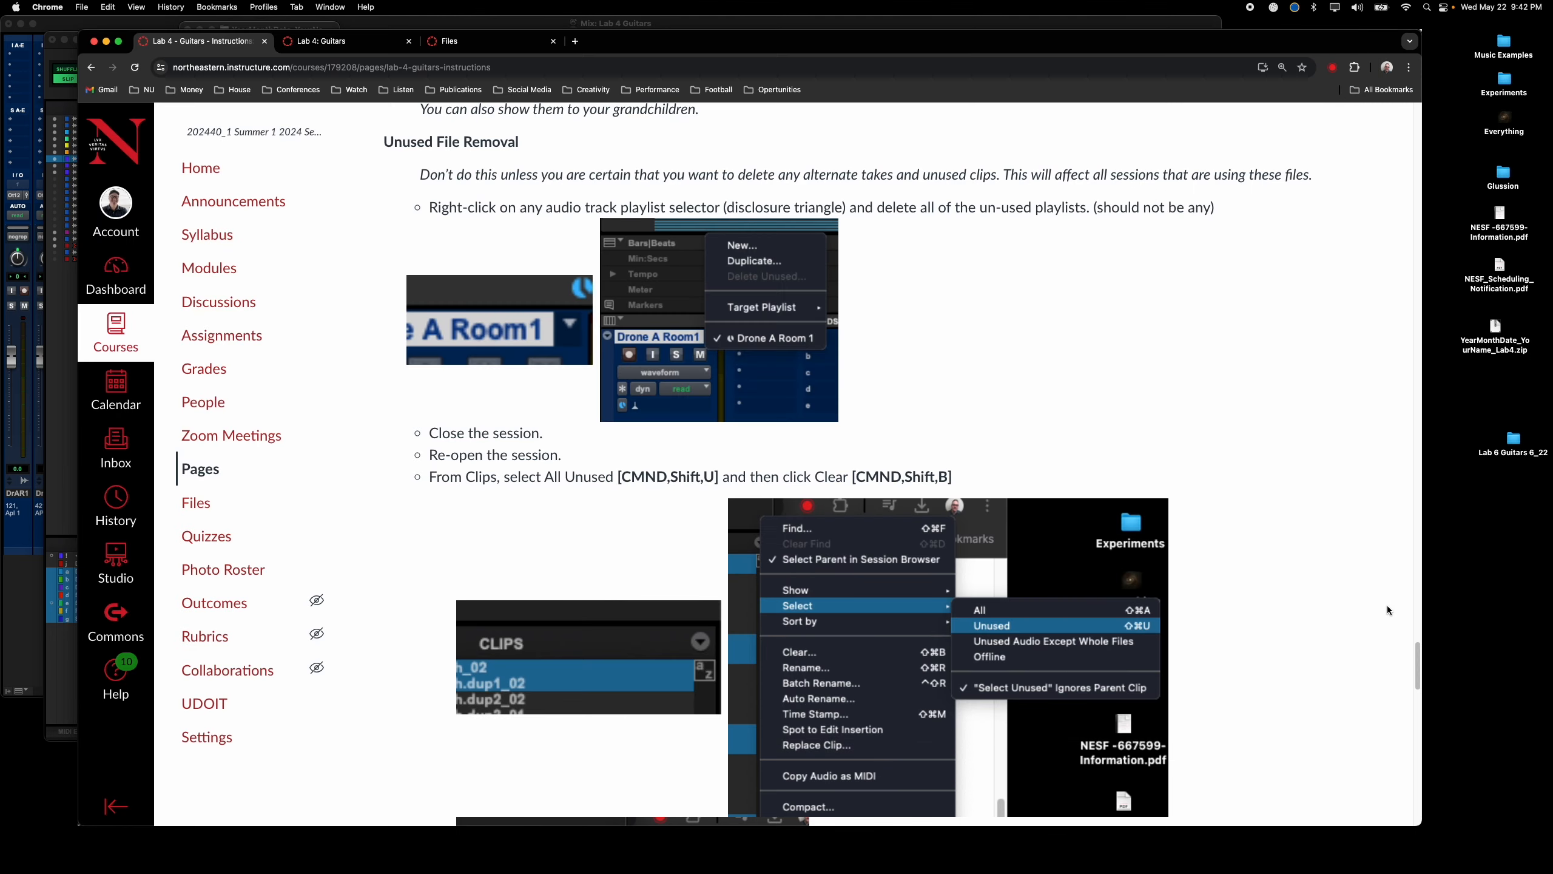
scroll(587, 495, "down", 20)
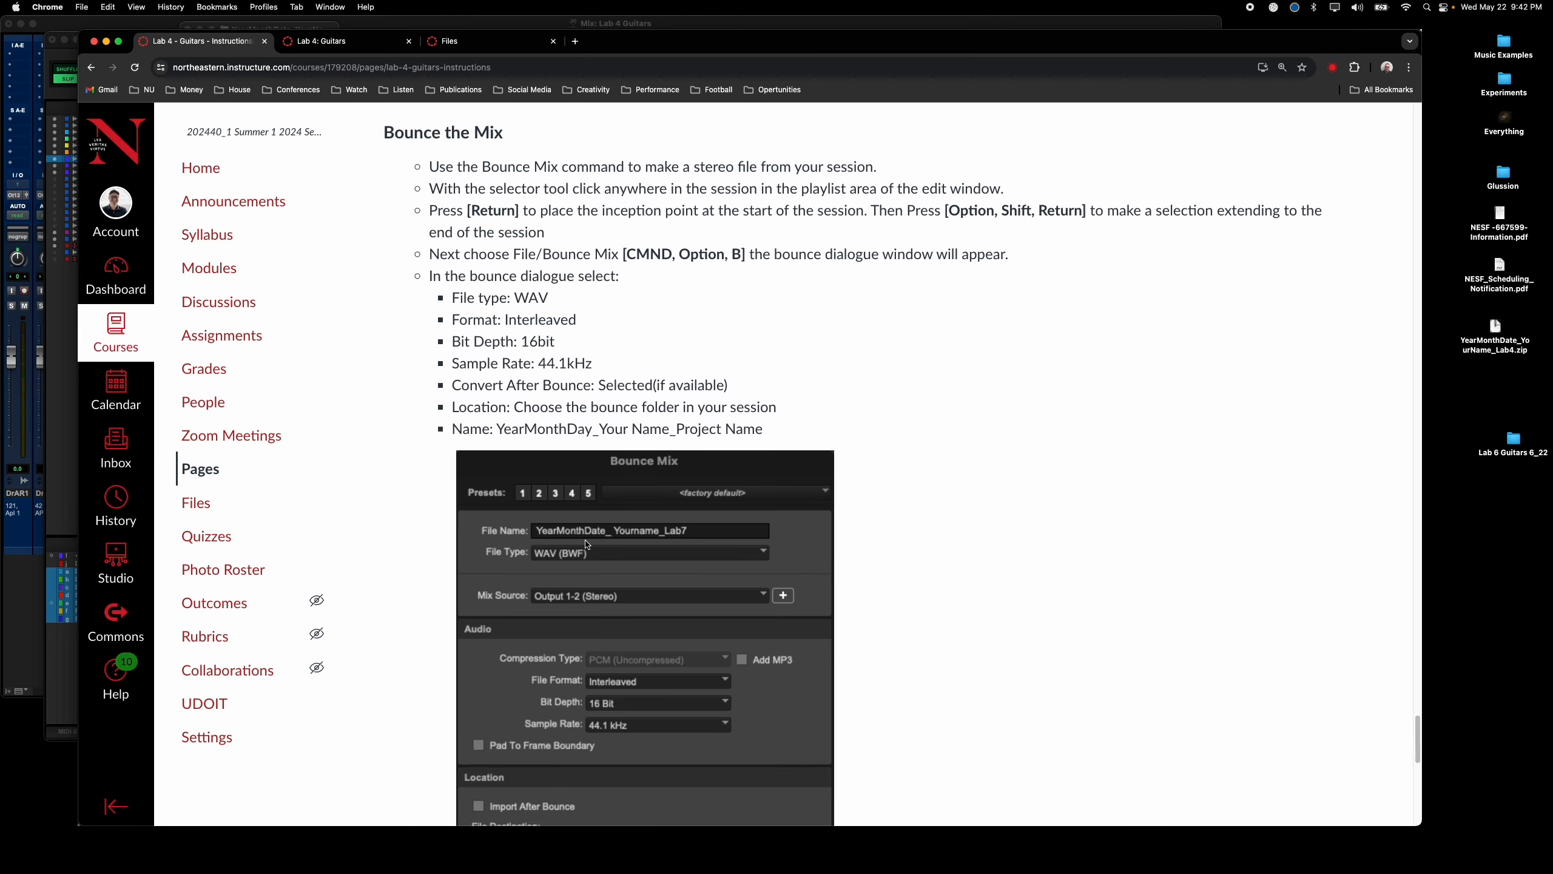
scroll(585, 542, "down", 6)
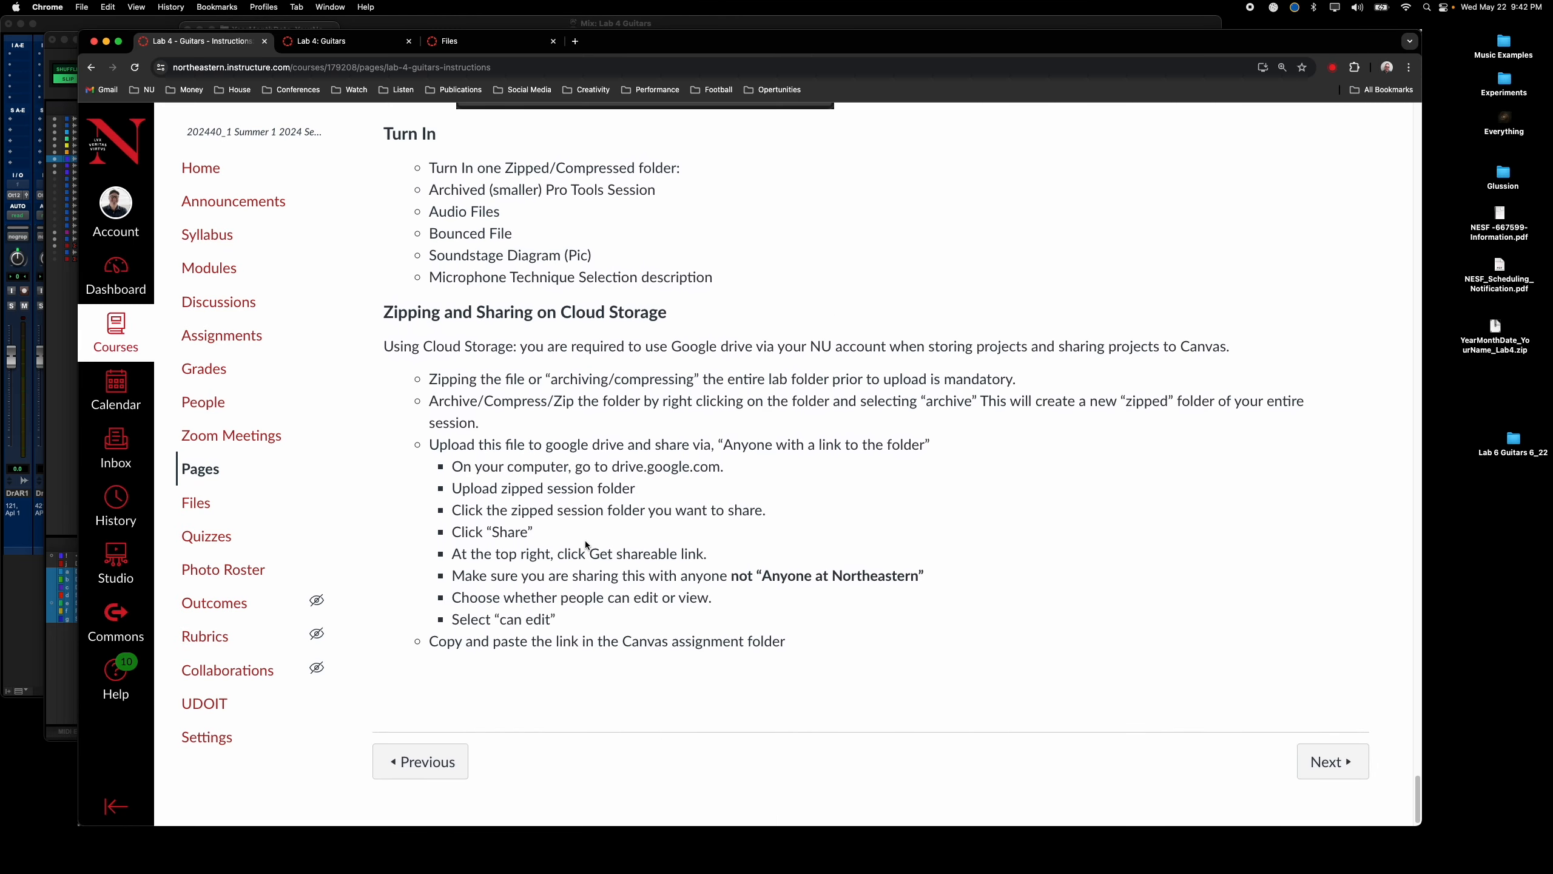
scroll(586, 544, "up", 20)
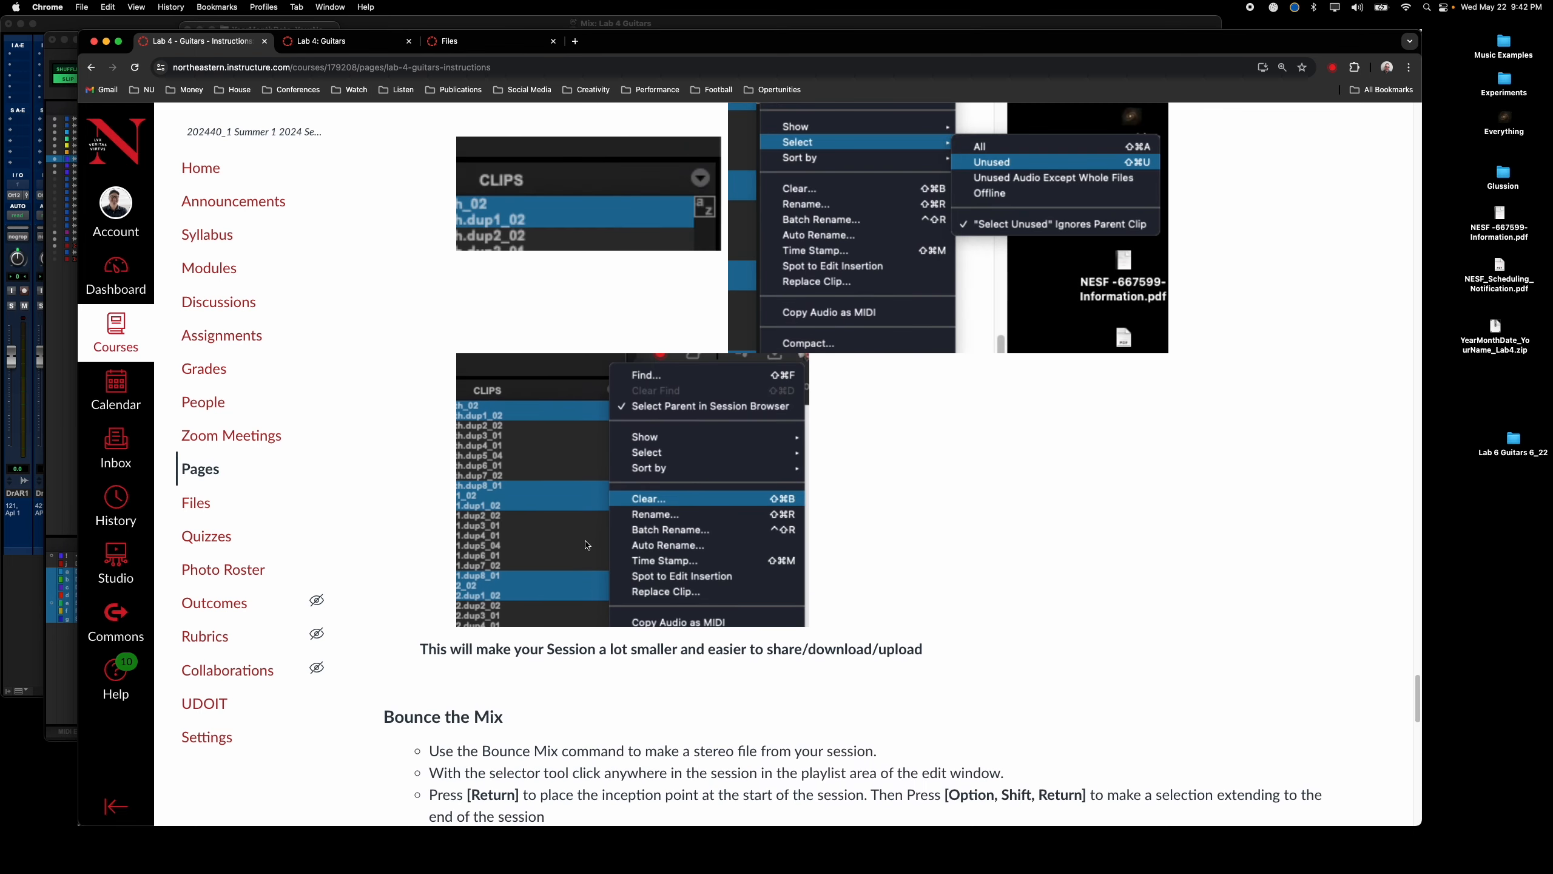
Step: Return to Pro Tools, cancel the clip removal, and select all tracks over the whole song, from about bar 7 to bar 249
left_click(340, 31)
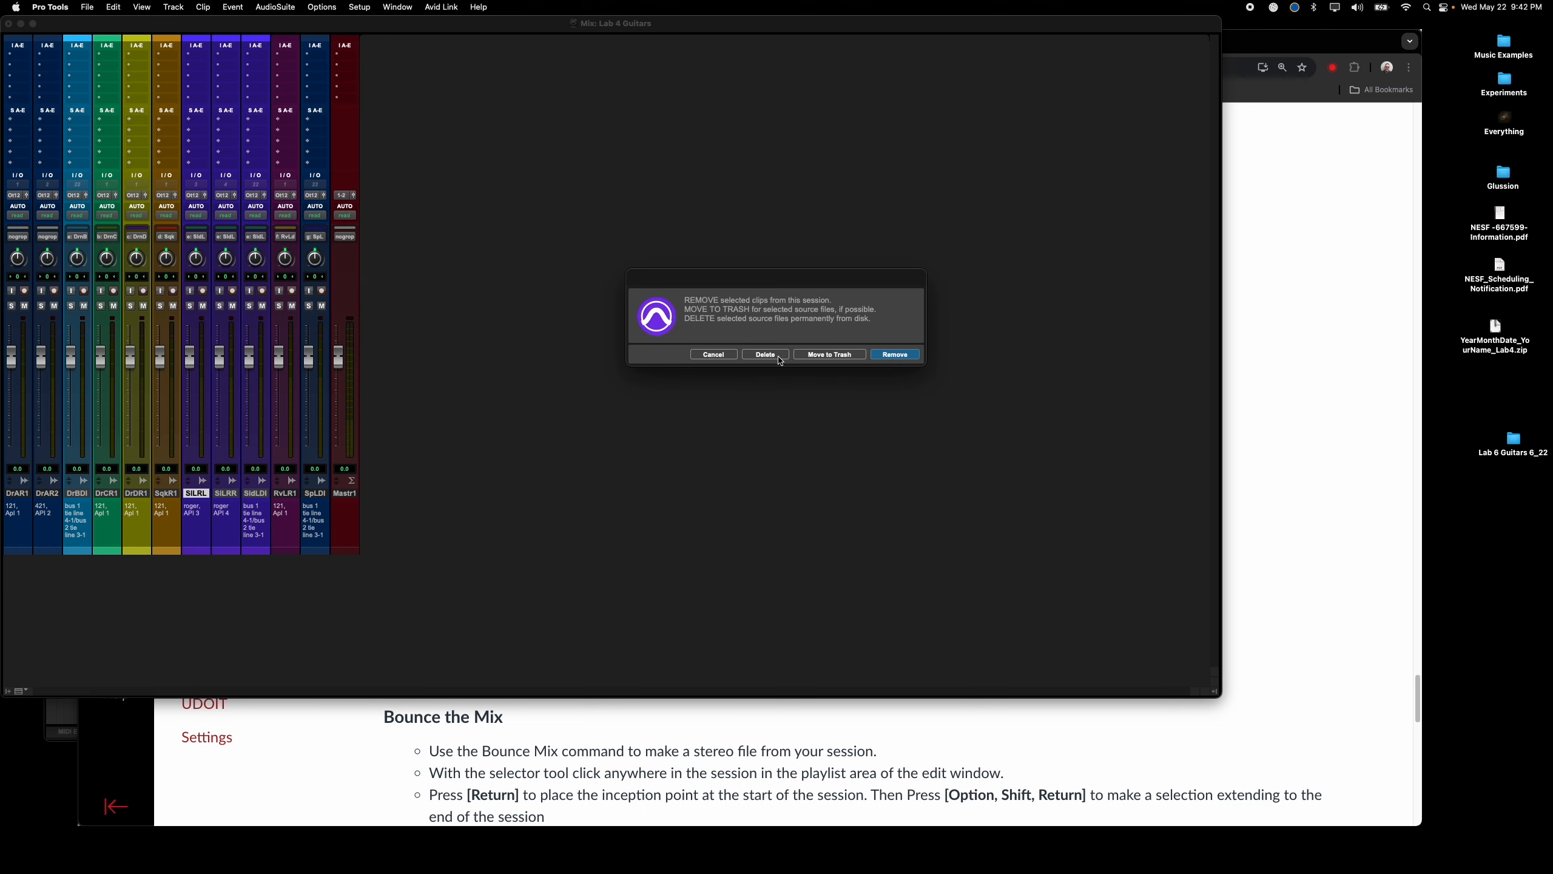
left_click(713, 354)
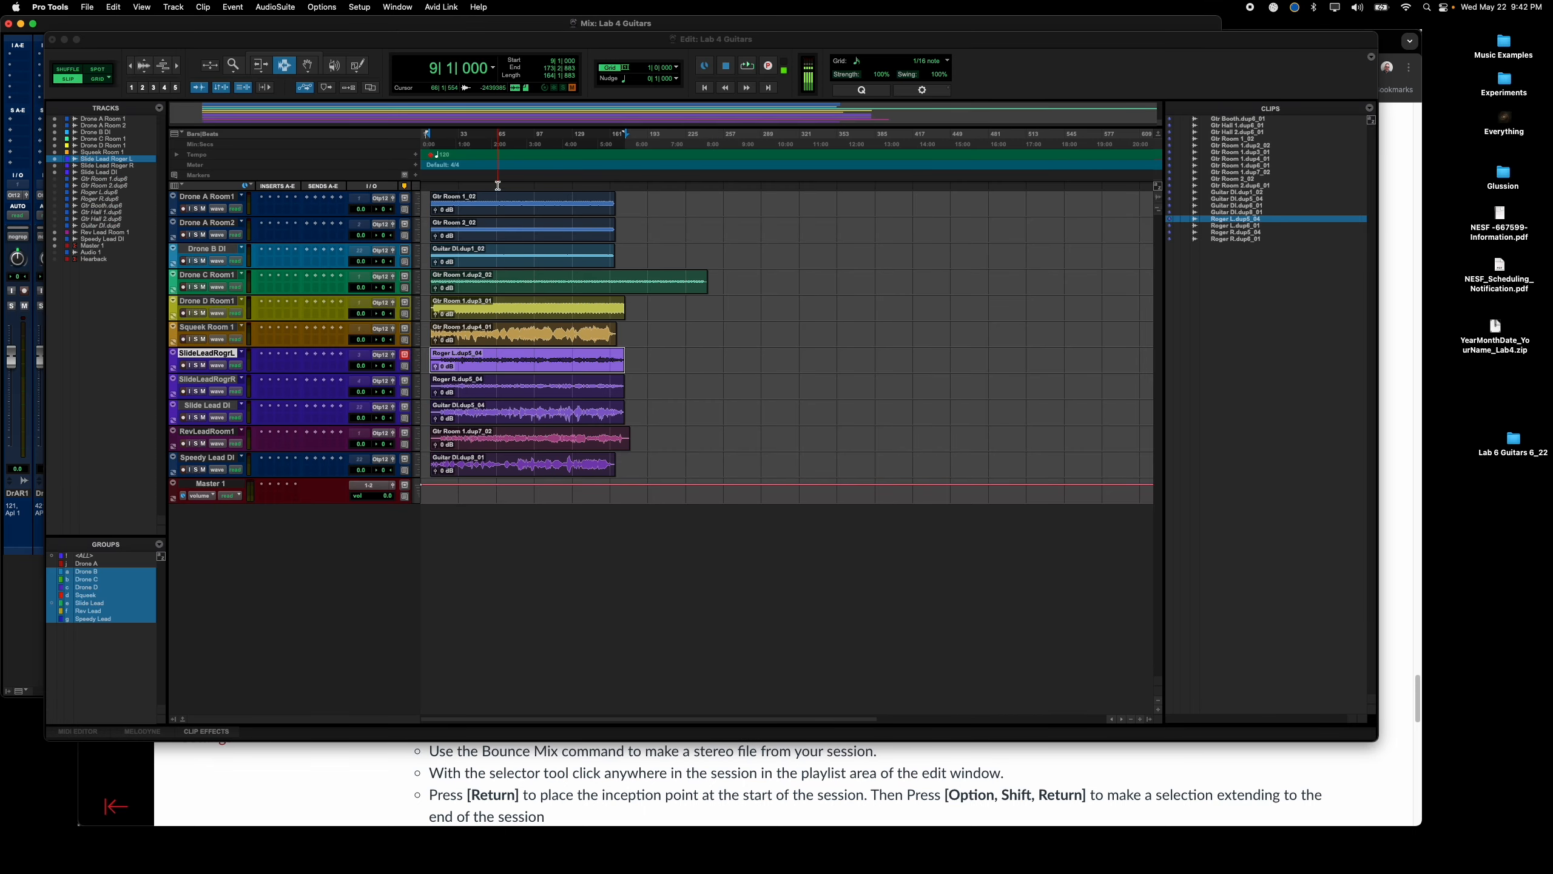
left_click_drag(430, 135, 587, 150)
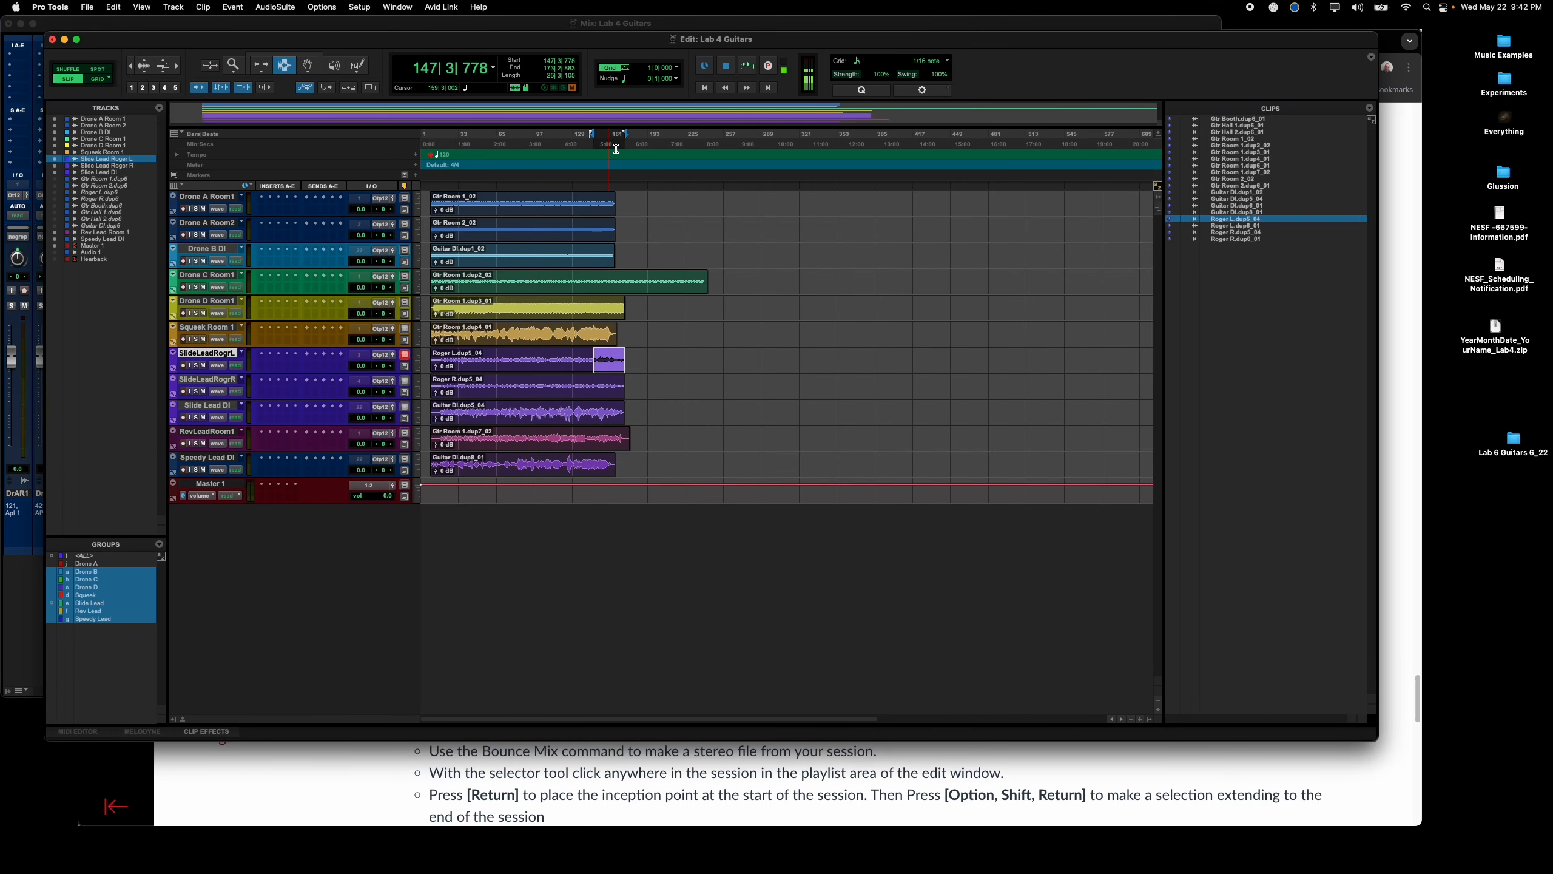
left_click(644, 135)
left_click_drag(715, 134, 430, 157)
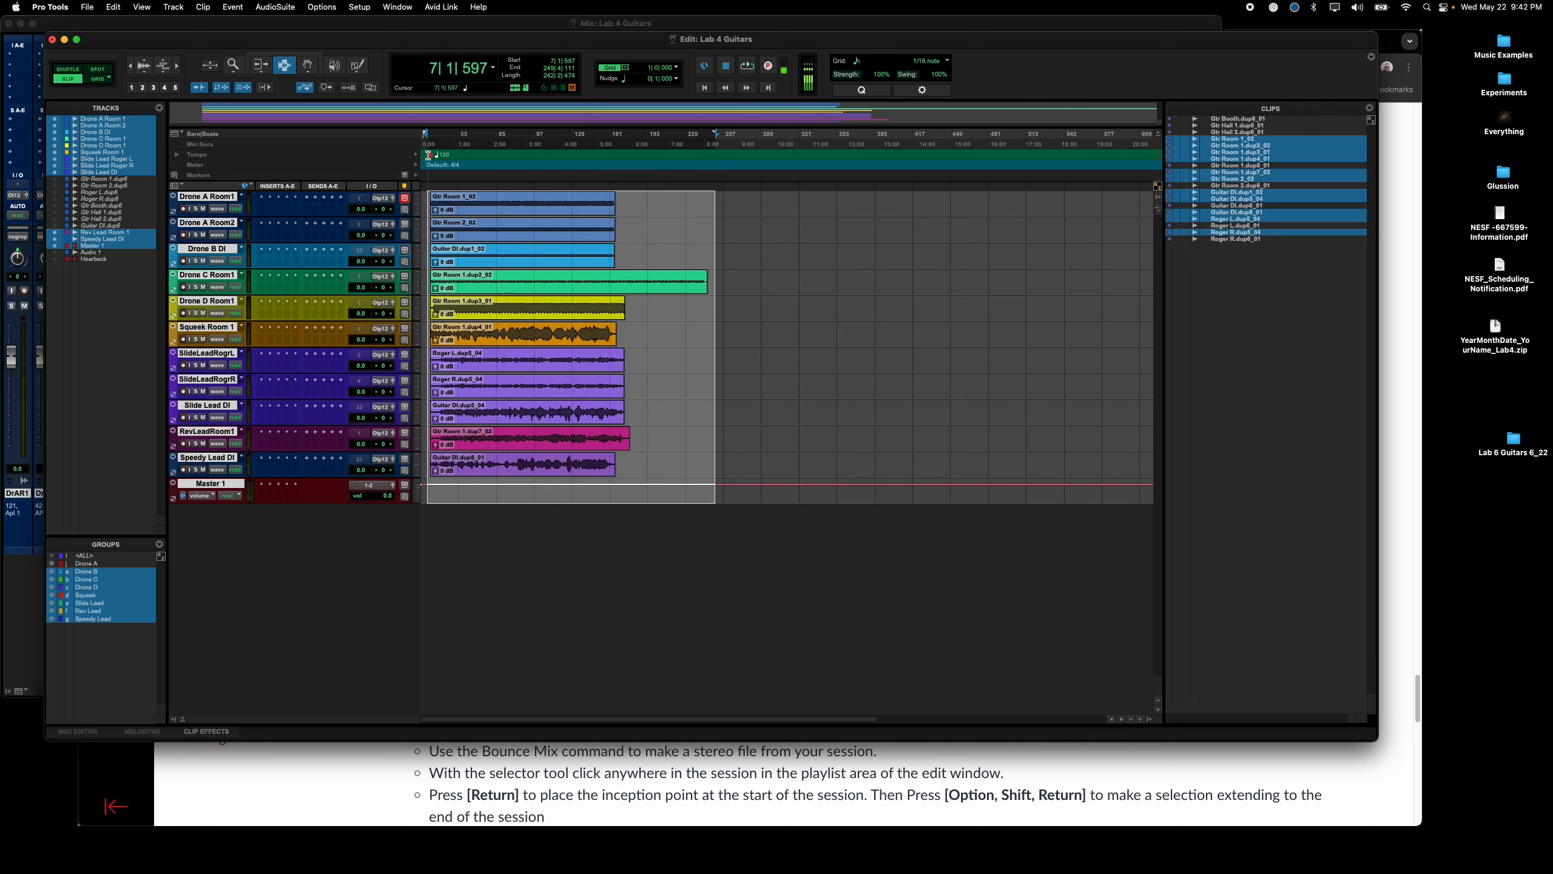
Step: Set up a mix bounce with a bit depth of 16 Bit and a sample rate of 44.1 kHz
key("alt+super+b")
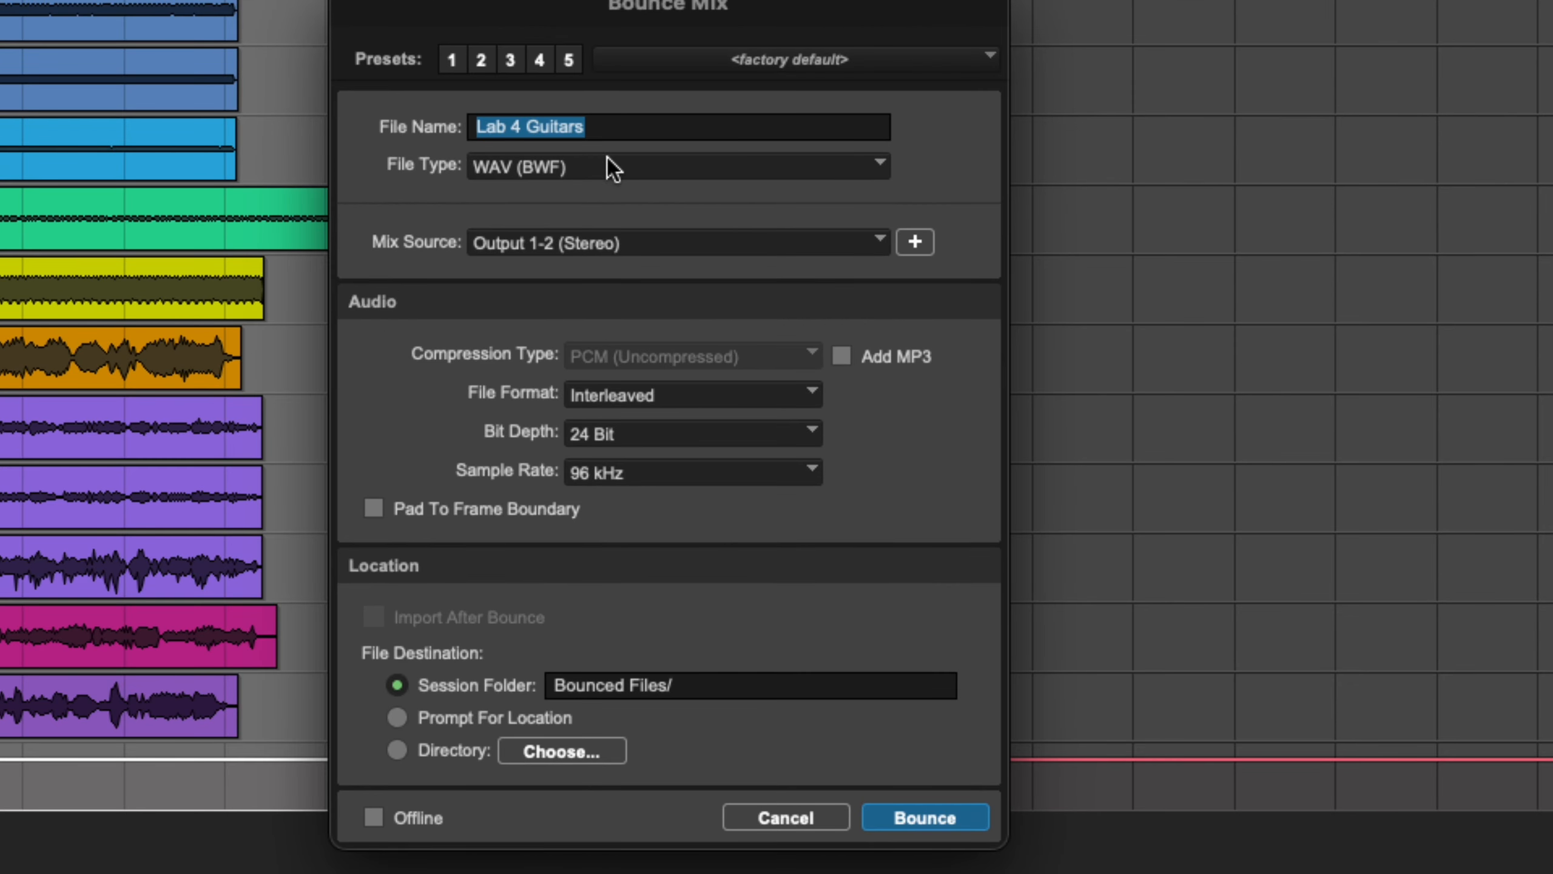
left_click(679, 435)
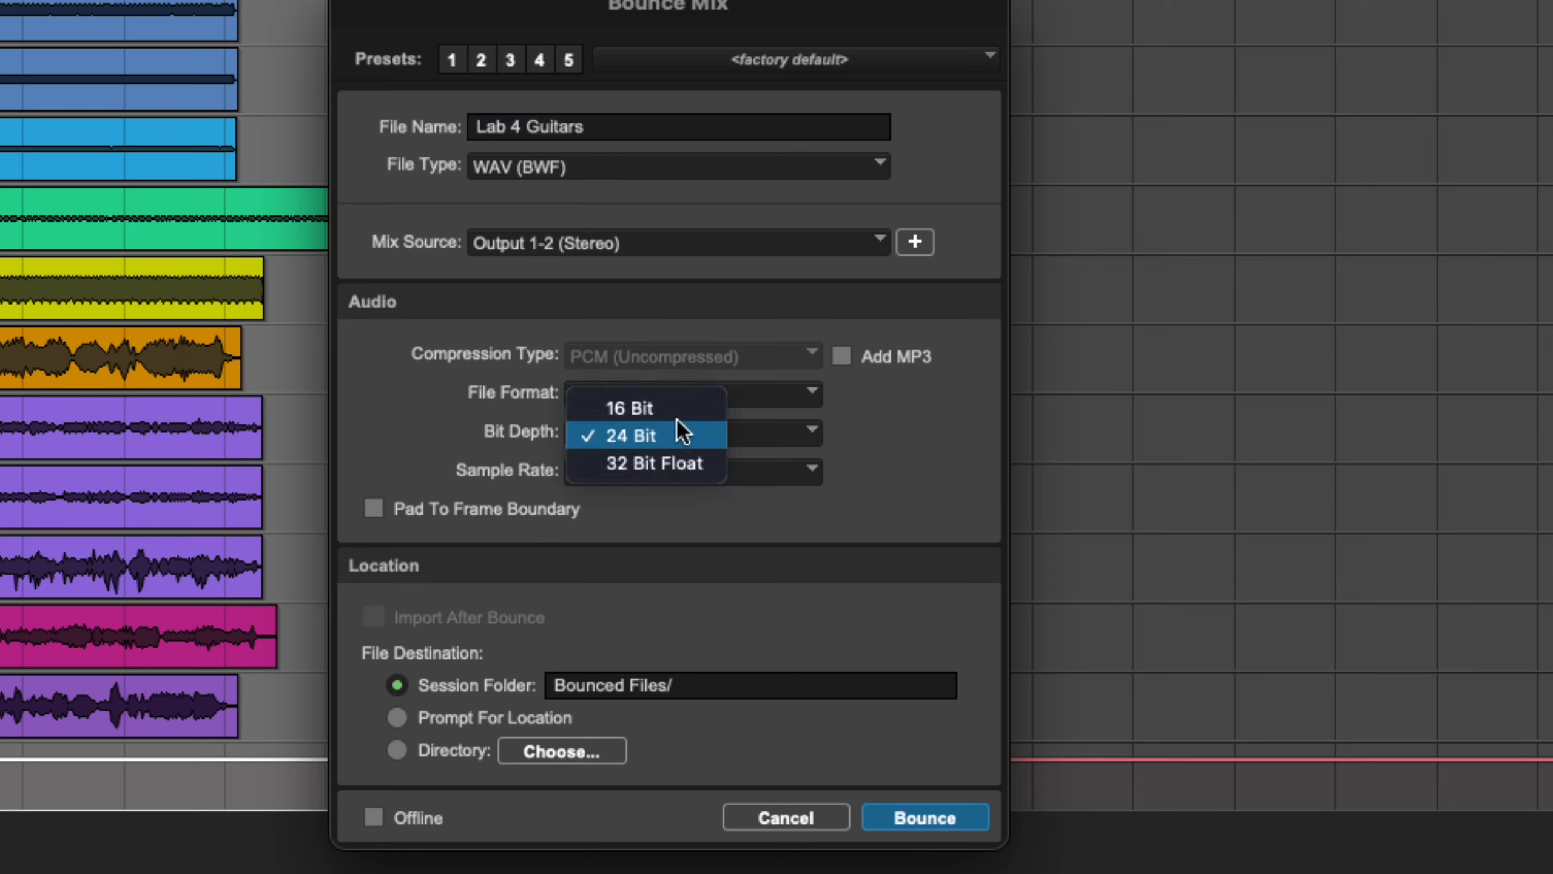
left_click(678, 409)
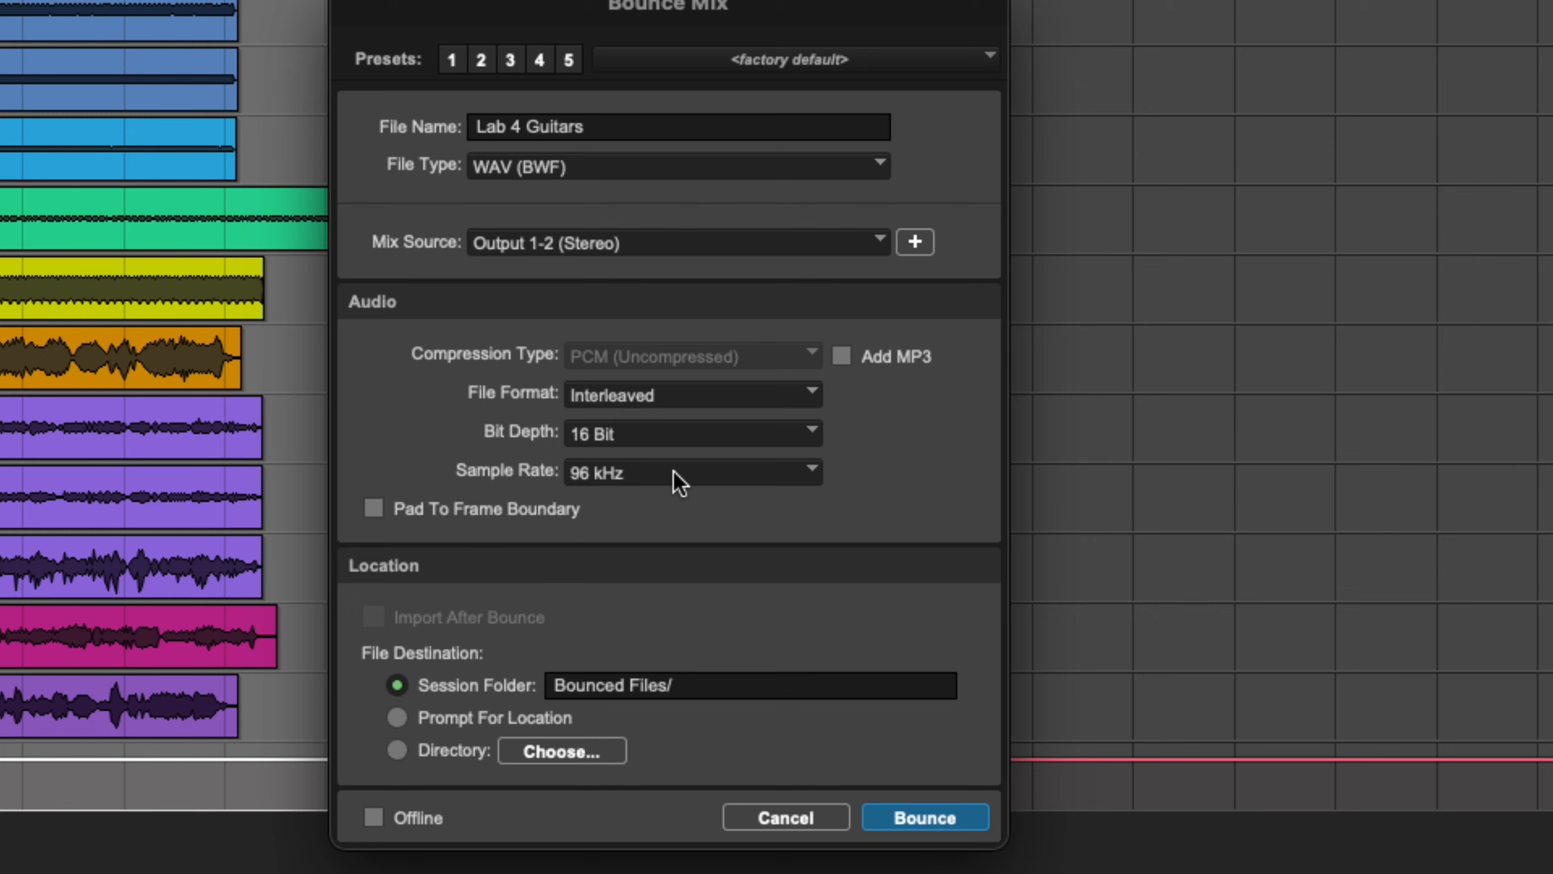
left_click(675, 471)
left_click(694, 393)
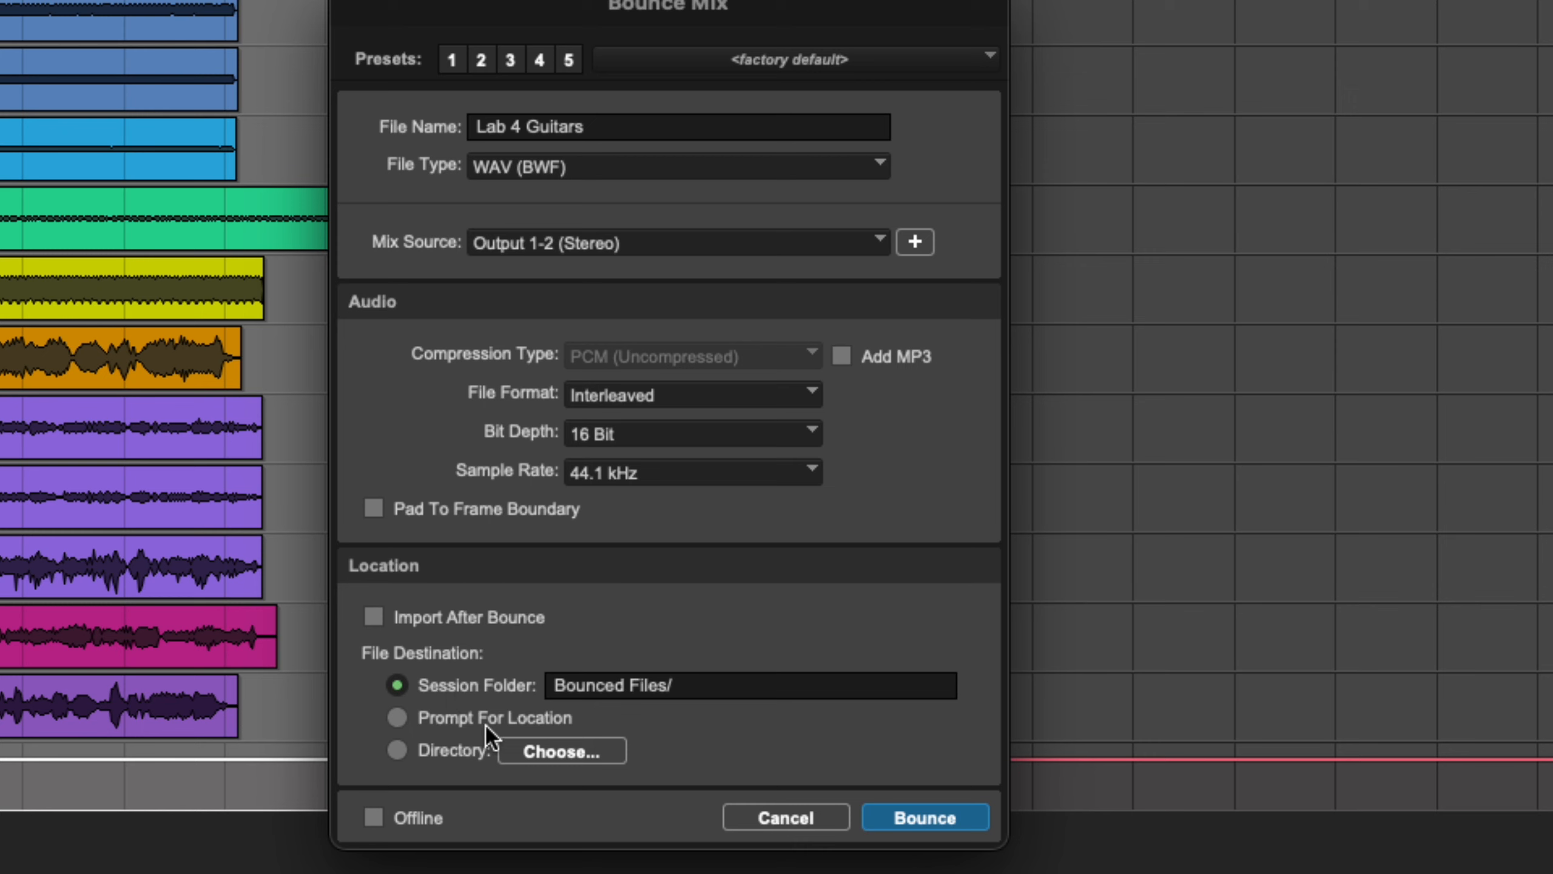
Step: Set the bounce destination to Bounced Files inside the YearMonthDate_YourName_Lab4 folder on the Desktop and bounce the mix offline
left_click(551, 753)
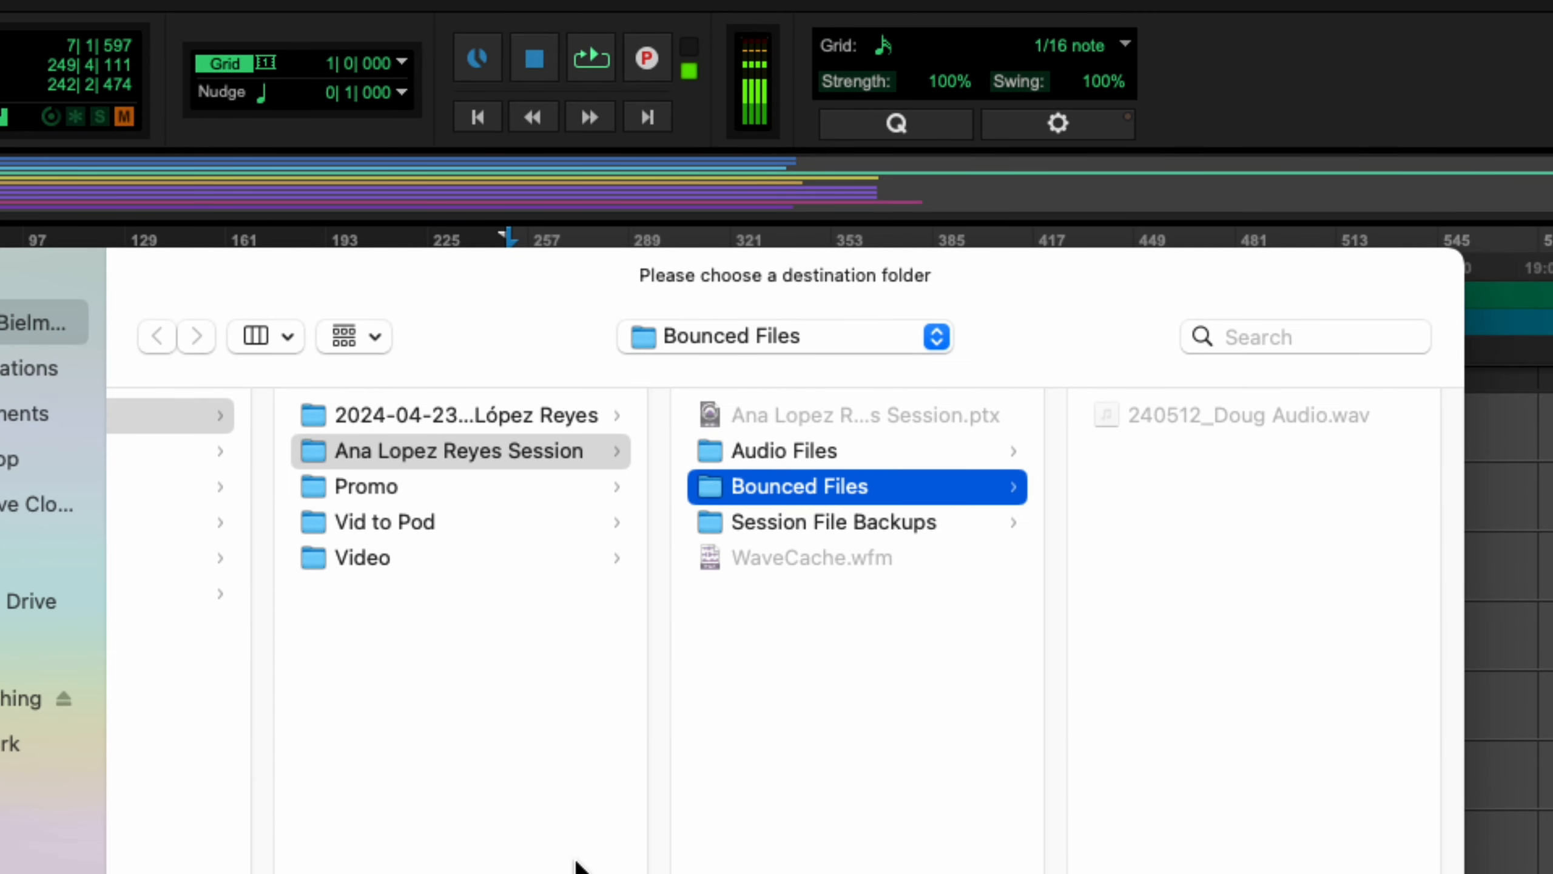
scroll(440, 558, "left", 10)
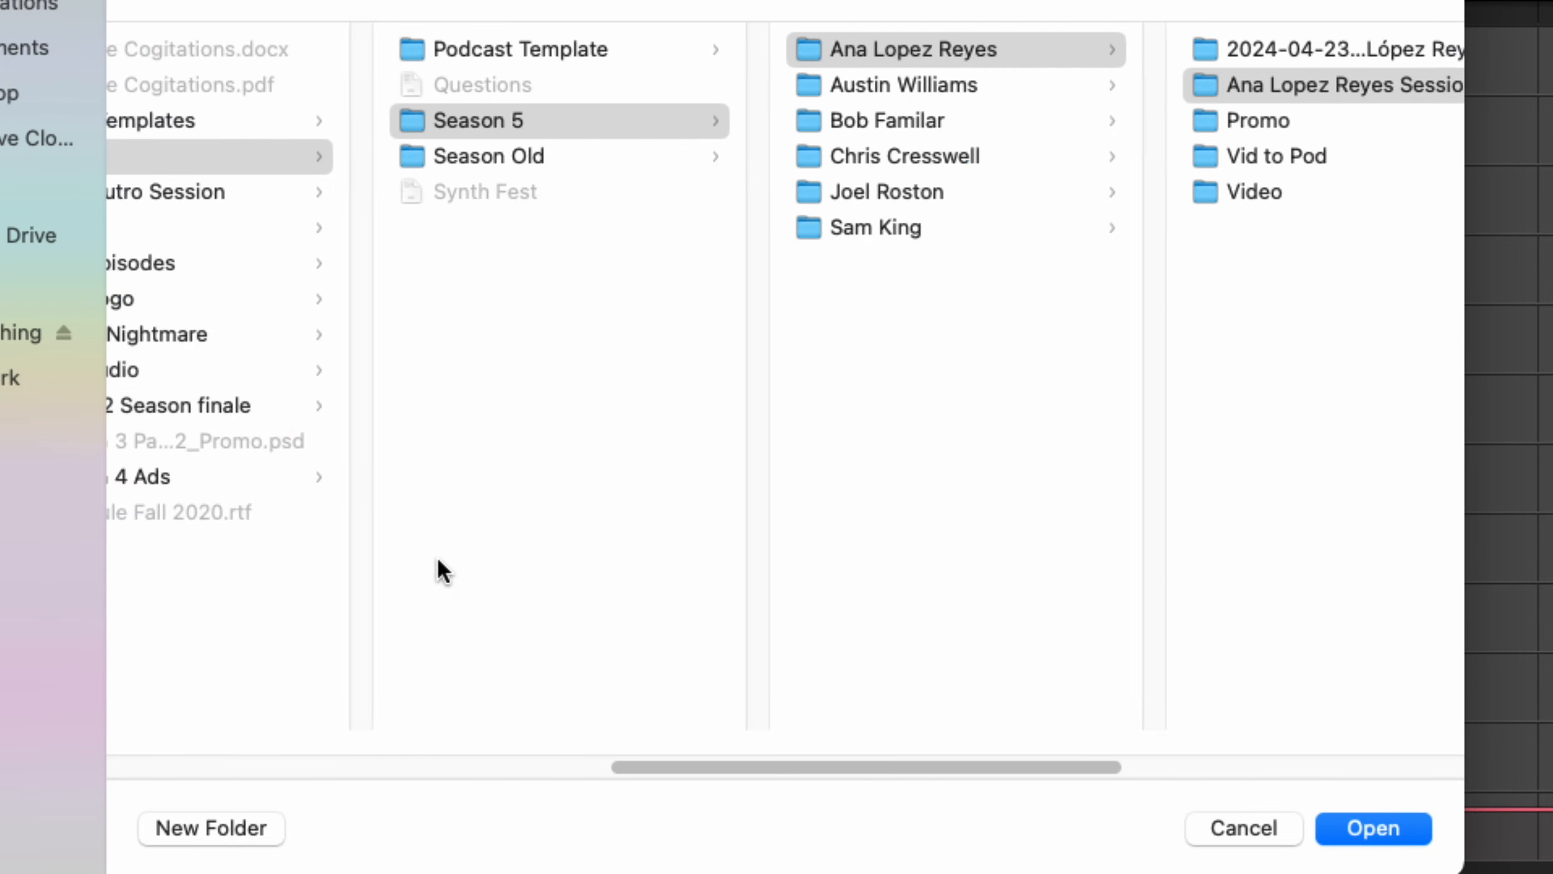
scroll(432, 553, "left", 5)
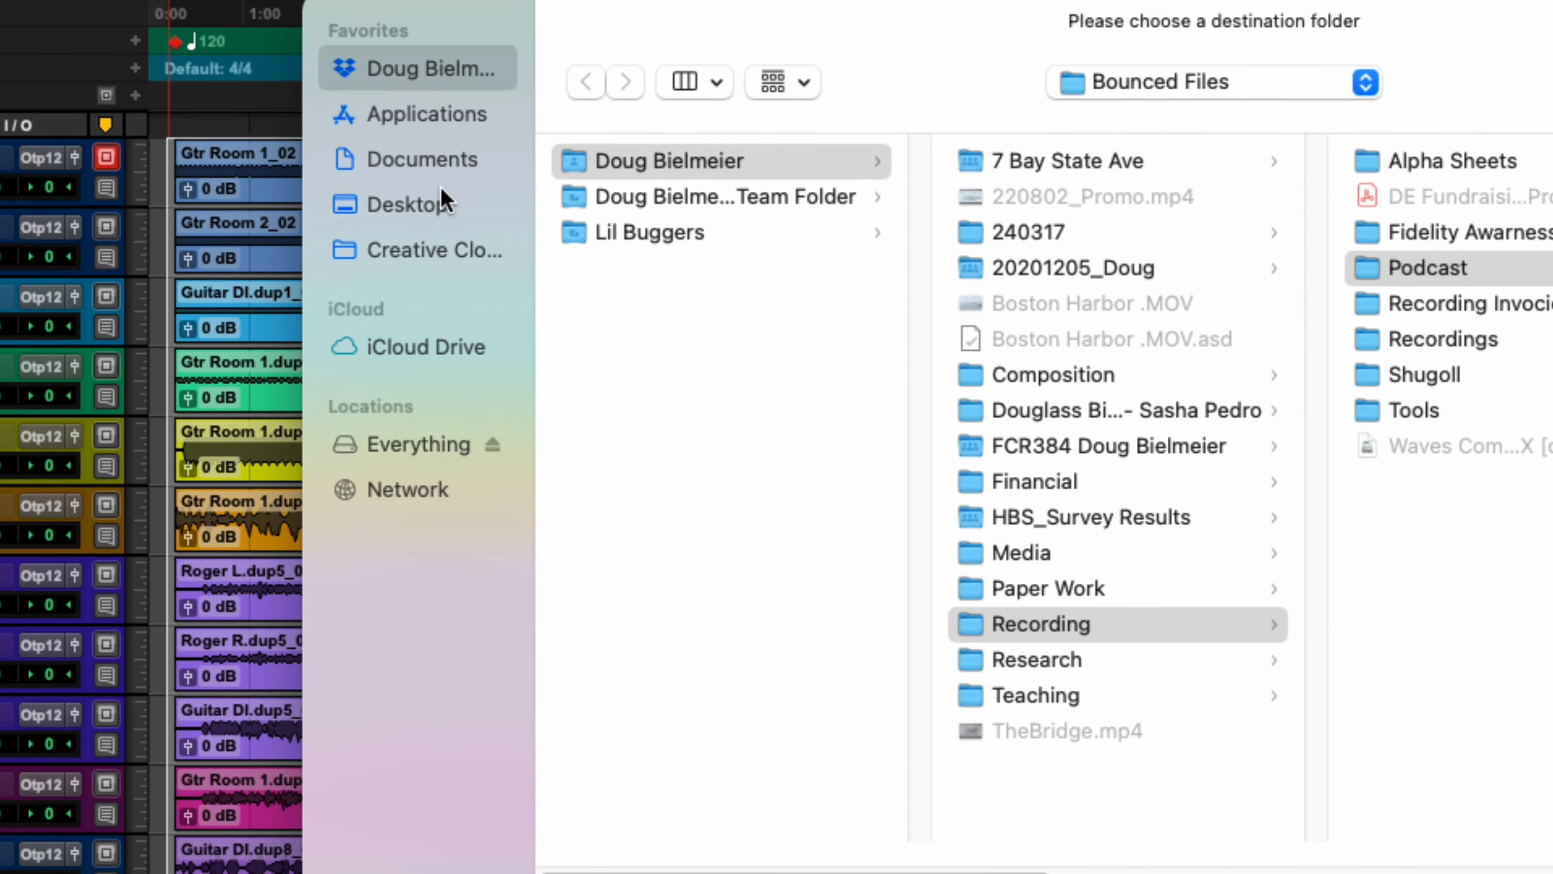
left_click(431, 186)
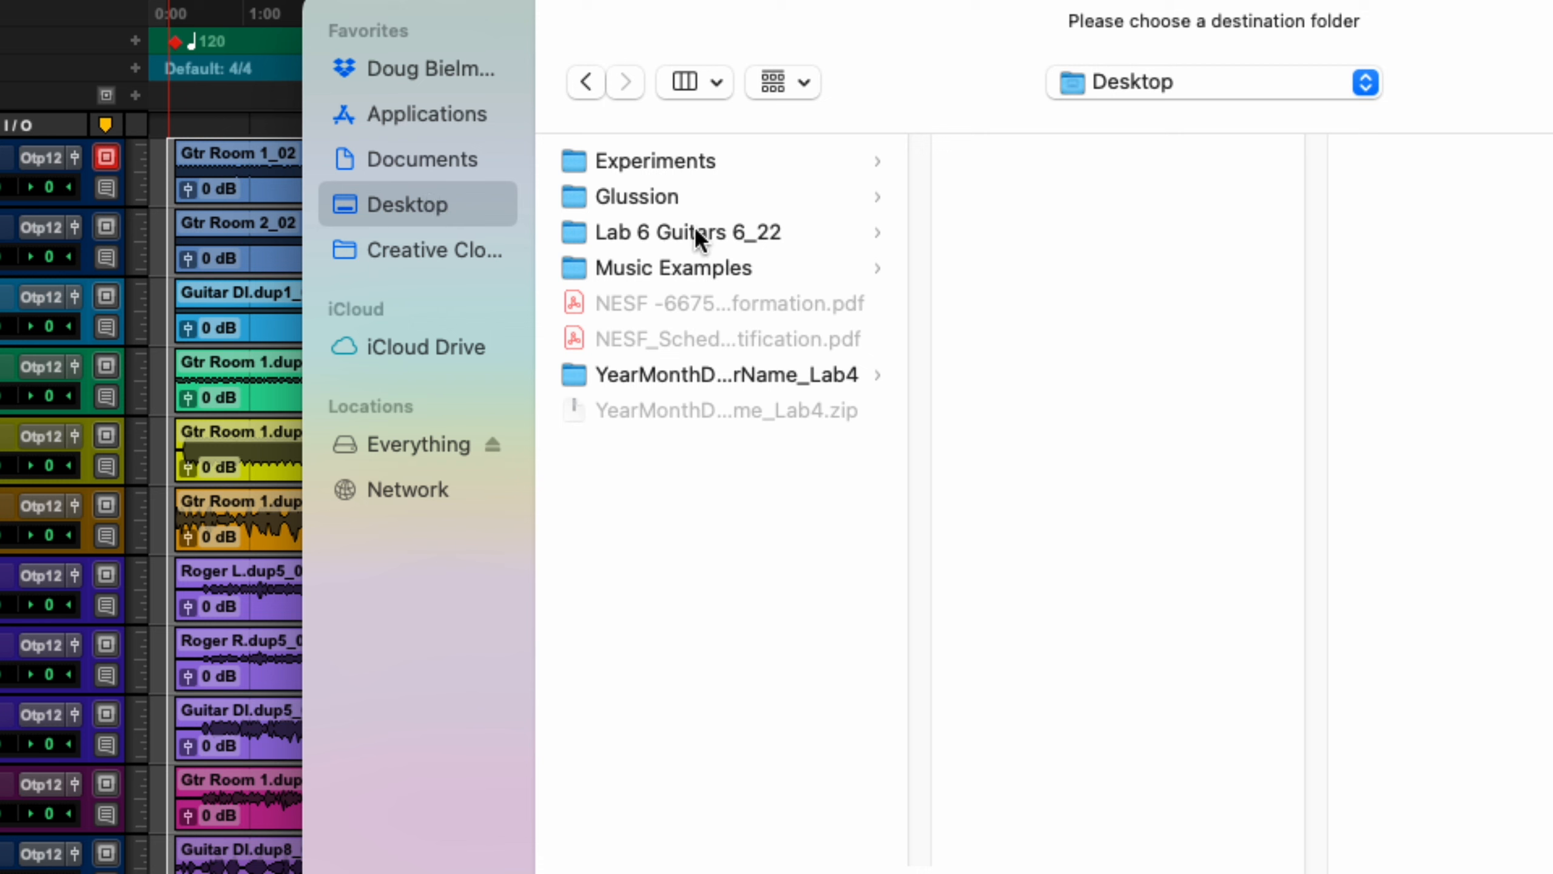
left_click(730, 370)
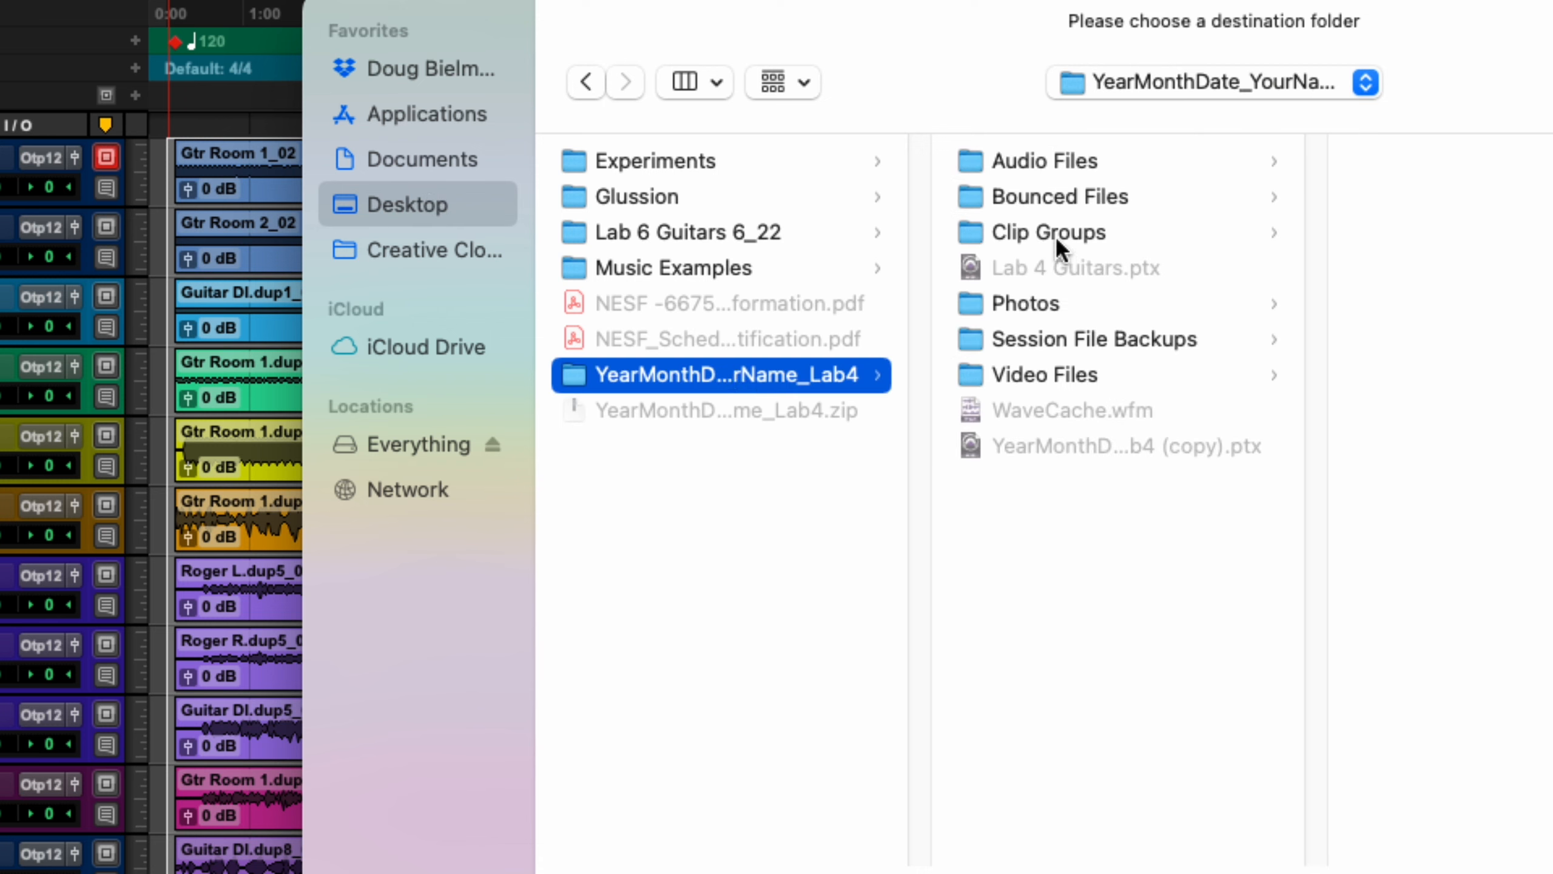
left_click(1066, 195)
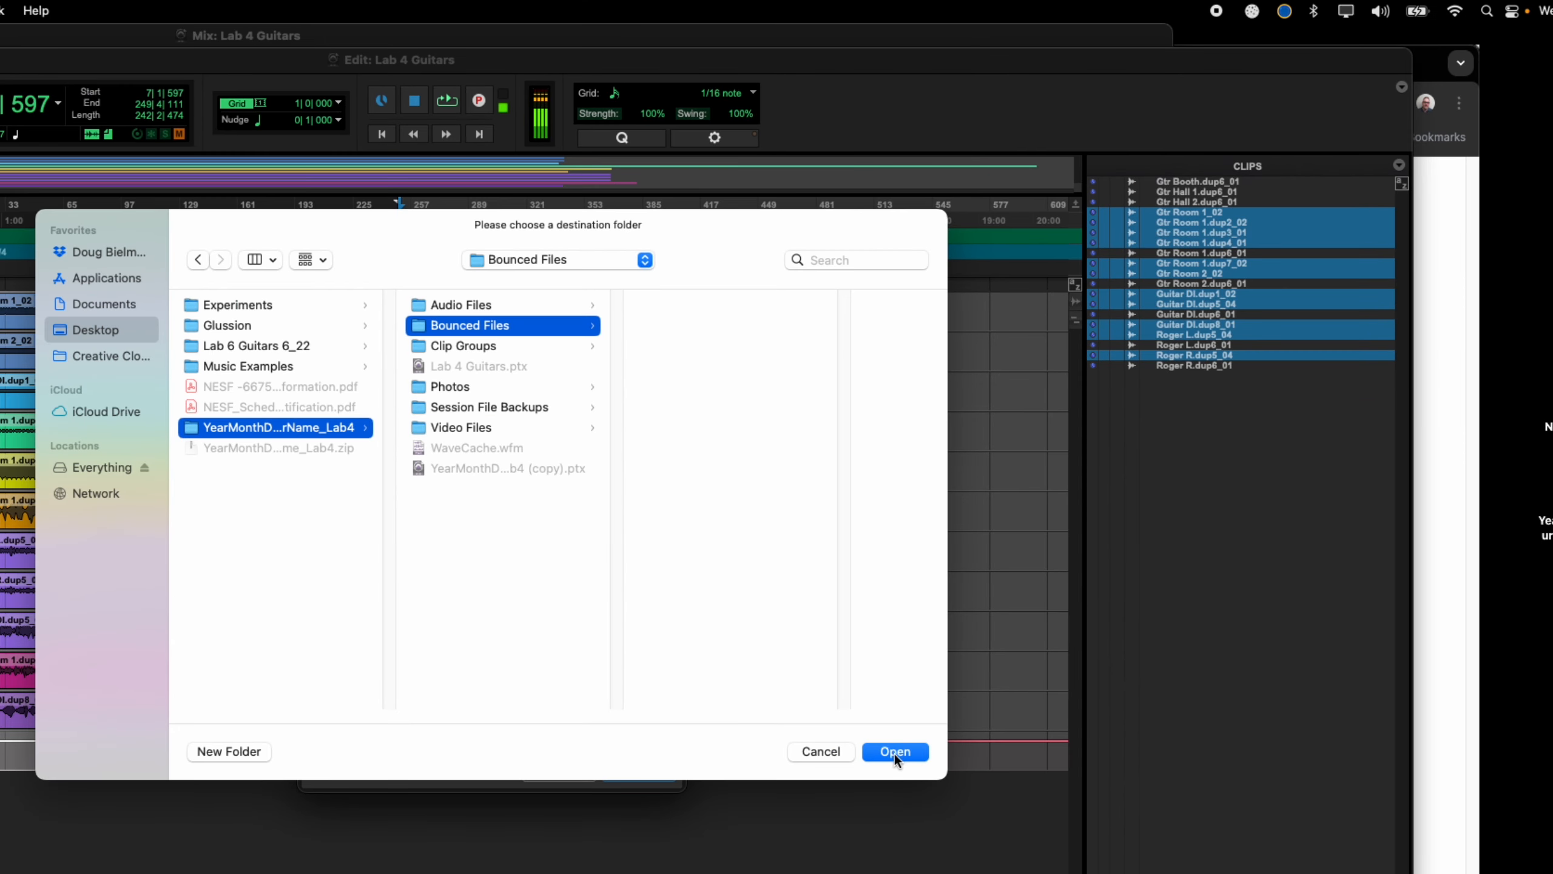
left_click(894, 752)
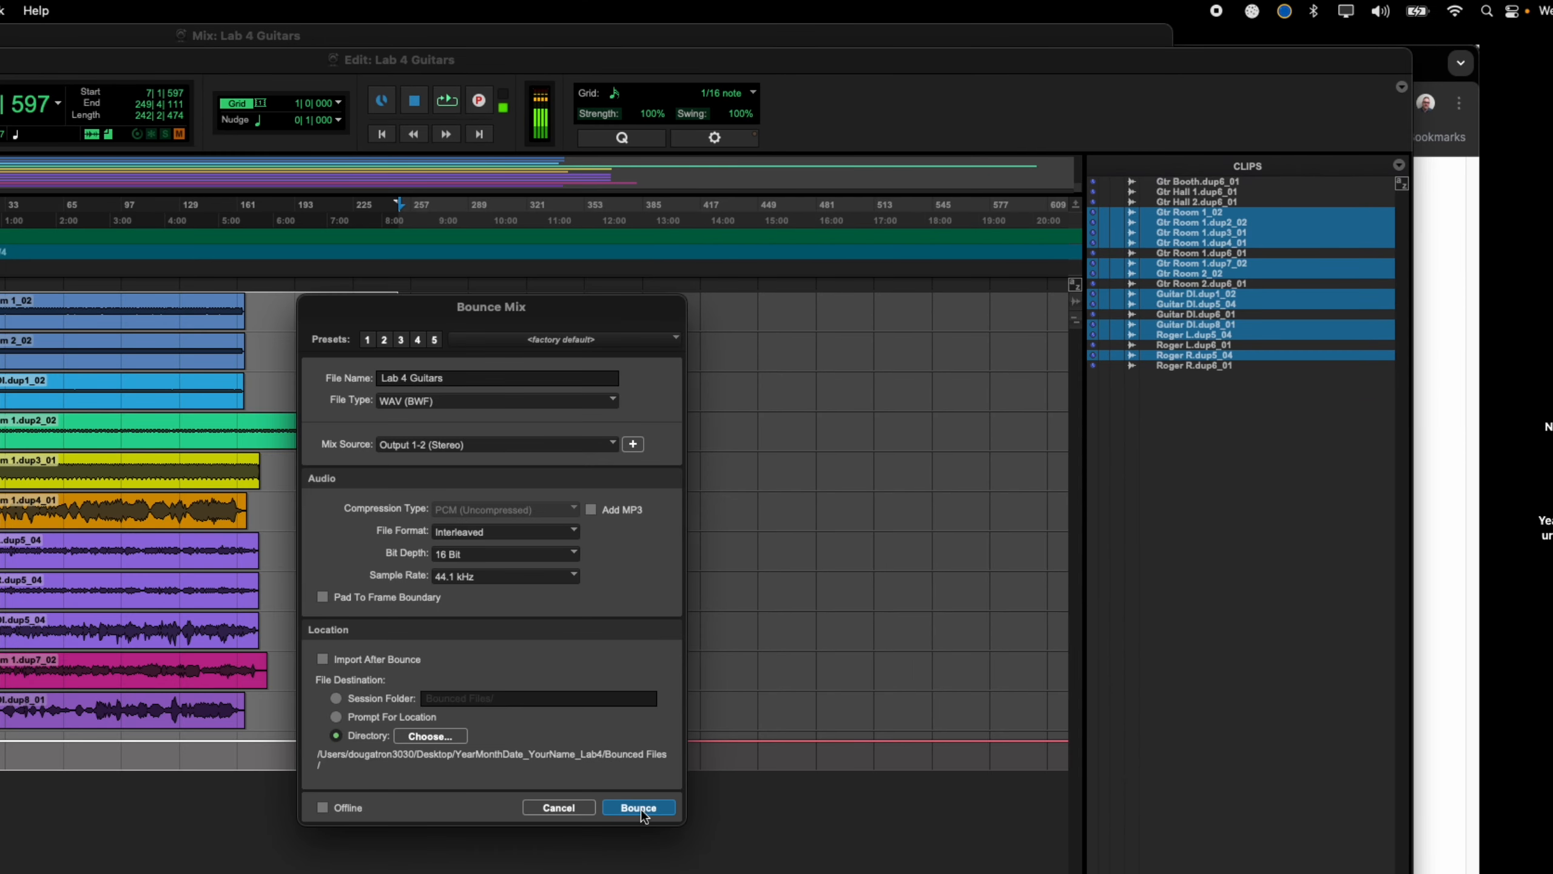
left_click(322, 807)
left_click(639, 808)
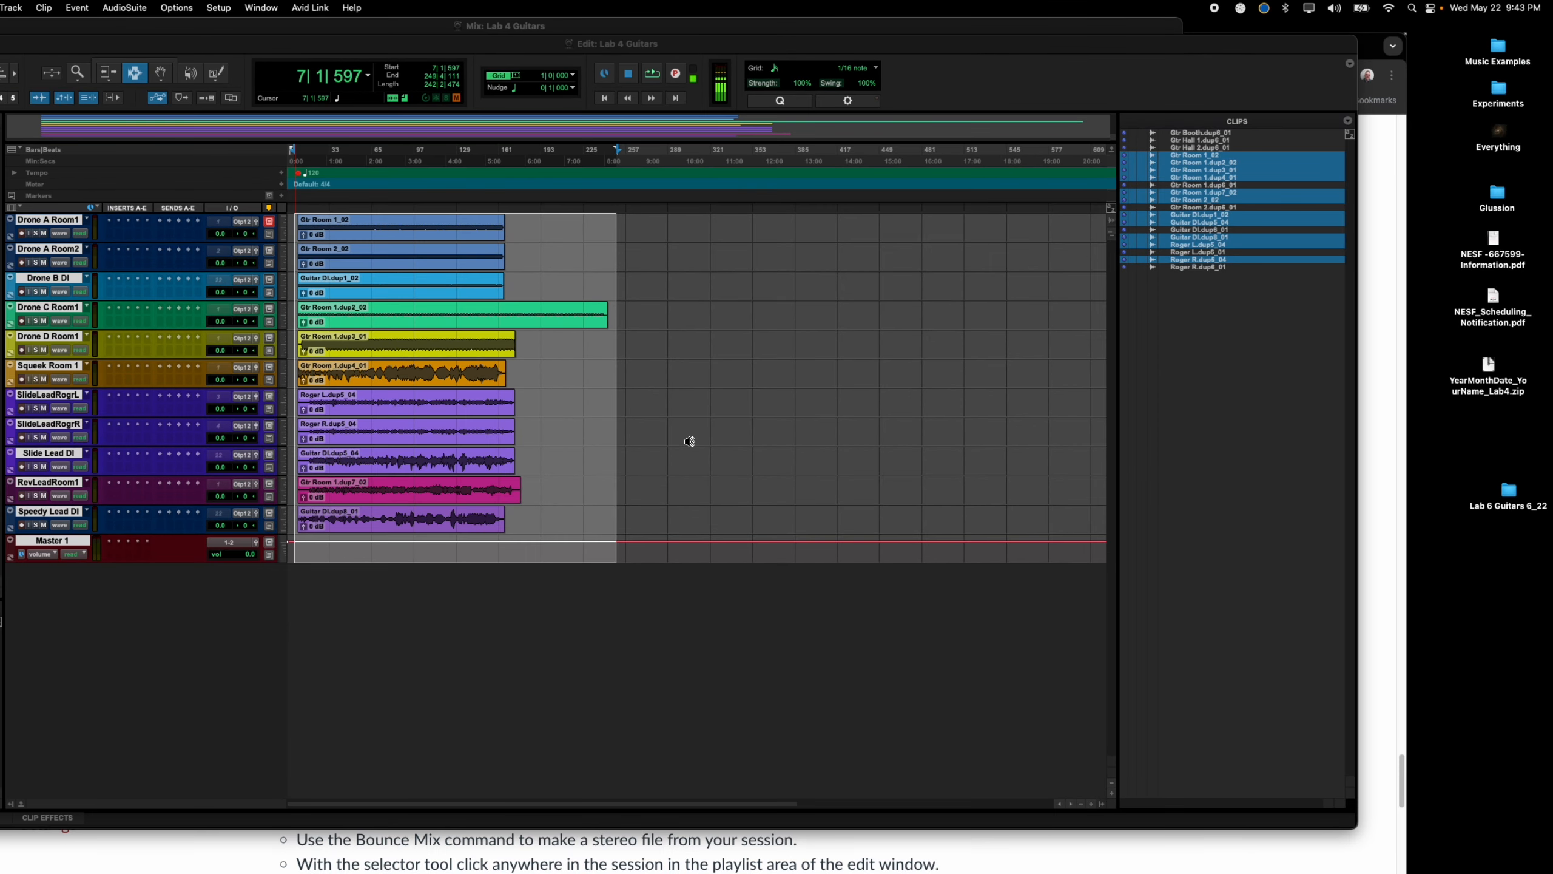
Step: Switch to Finder and inspect the YearMonthDate_YourName_Lab4 folder on the desktop, checking its session files, Bounced Files and Audio Files
key("F11")
double_click(1078, 360)
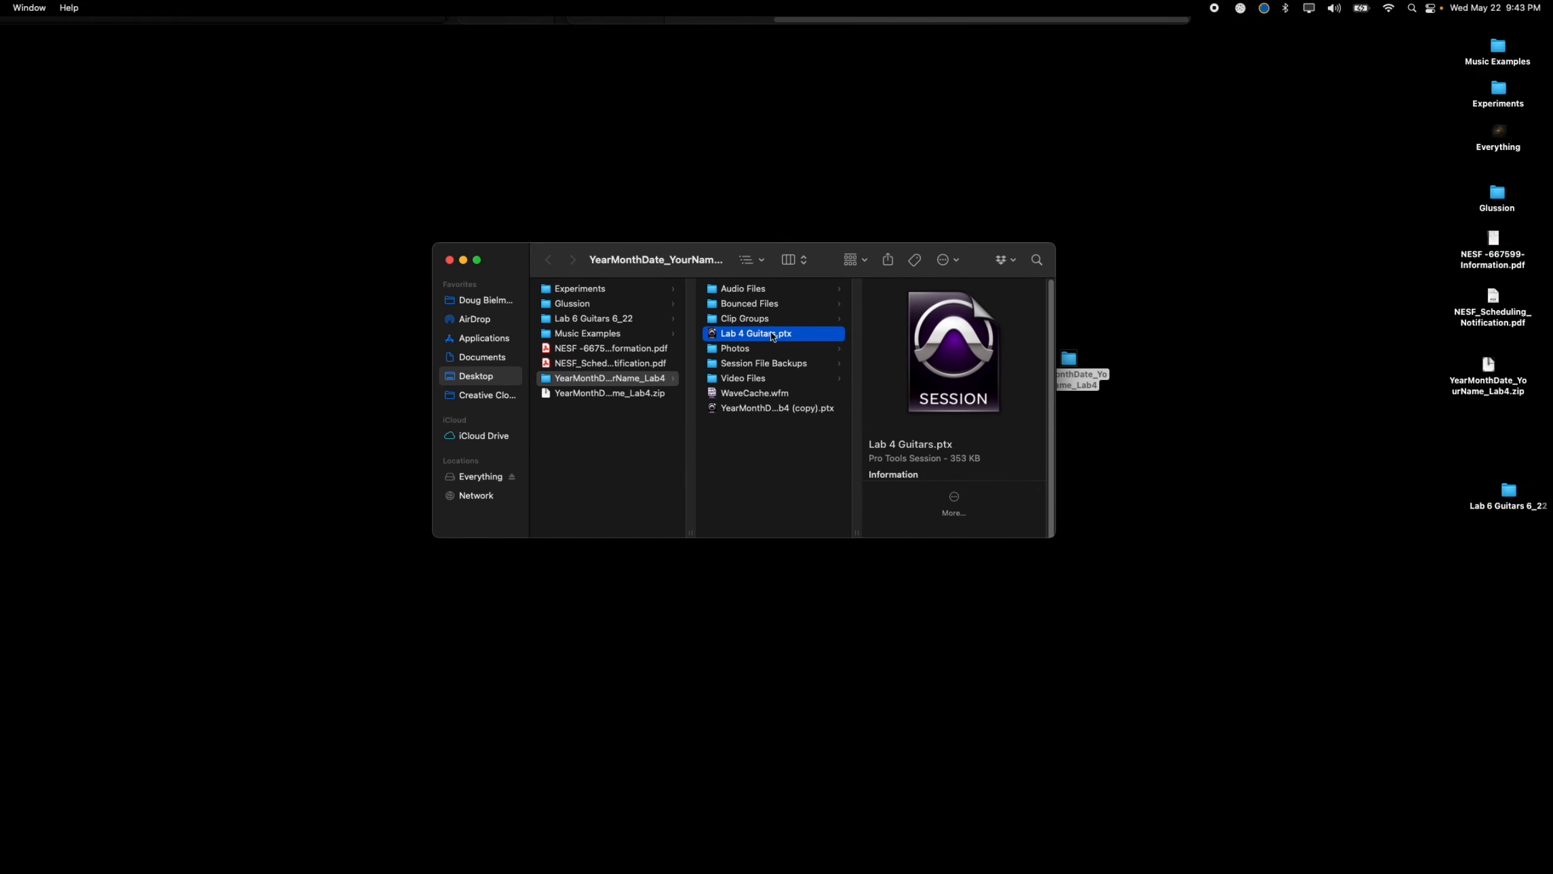
left_click(794, 413)
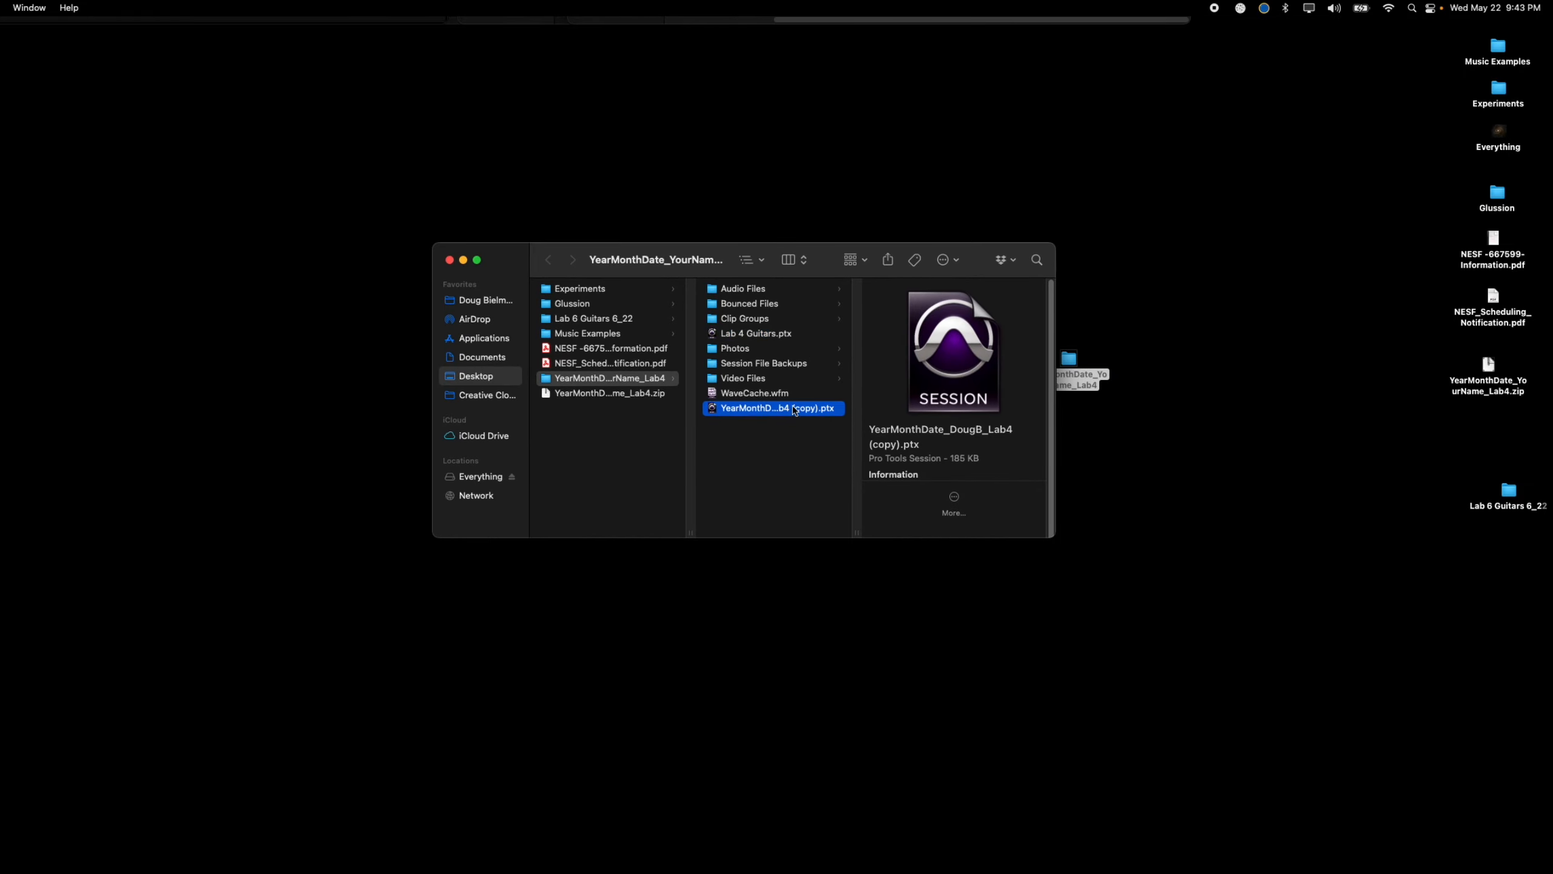
left_click(772, 304)
left_click(790, 289)
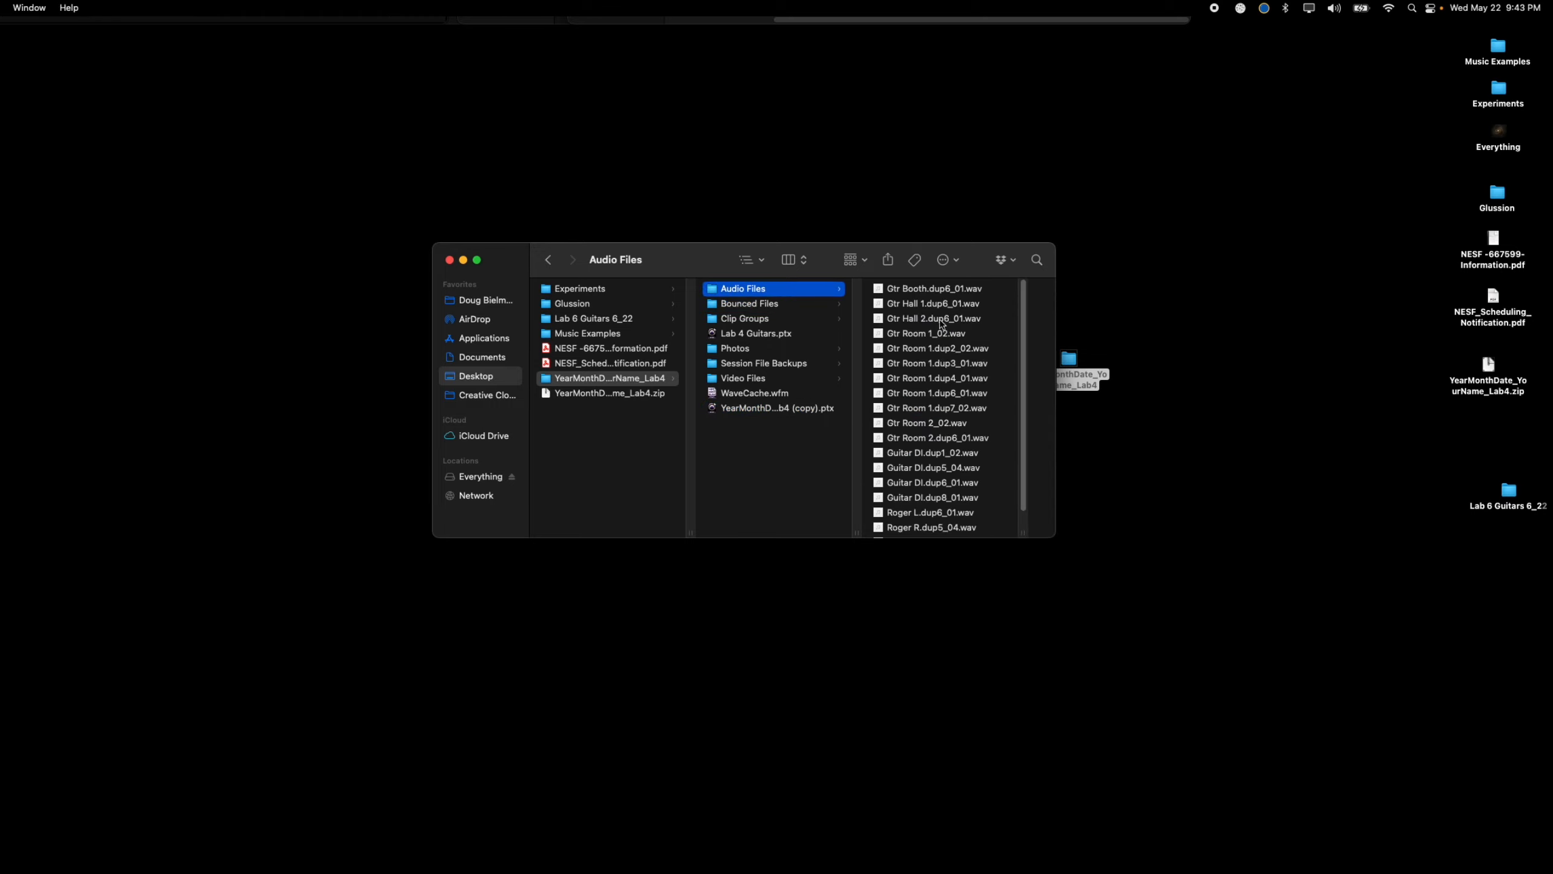
scroll(943, 488, "down", 1)
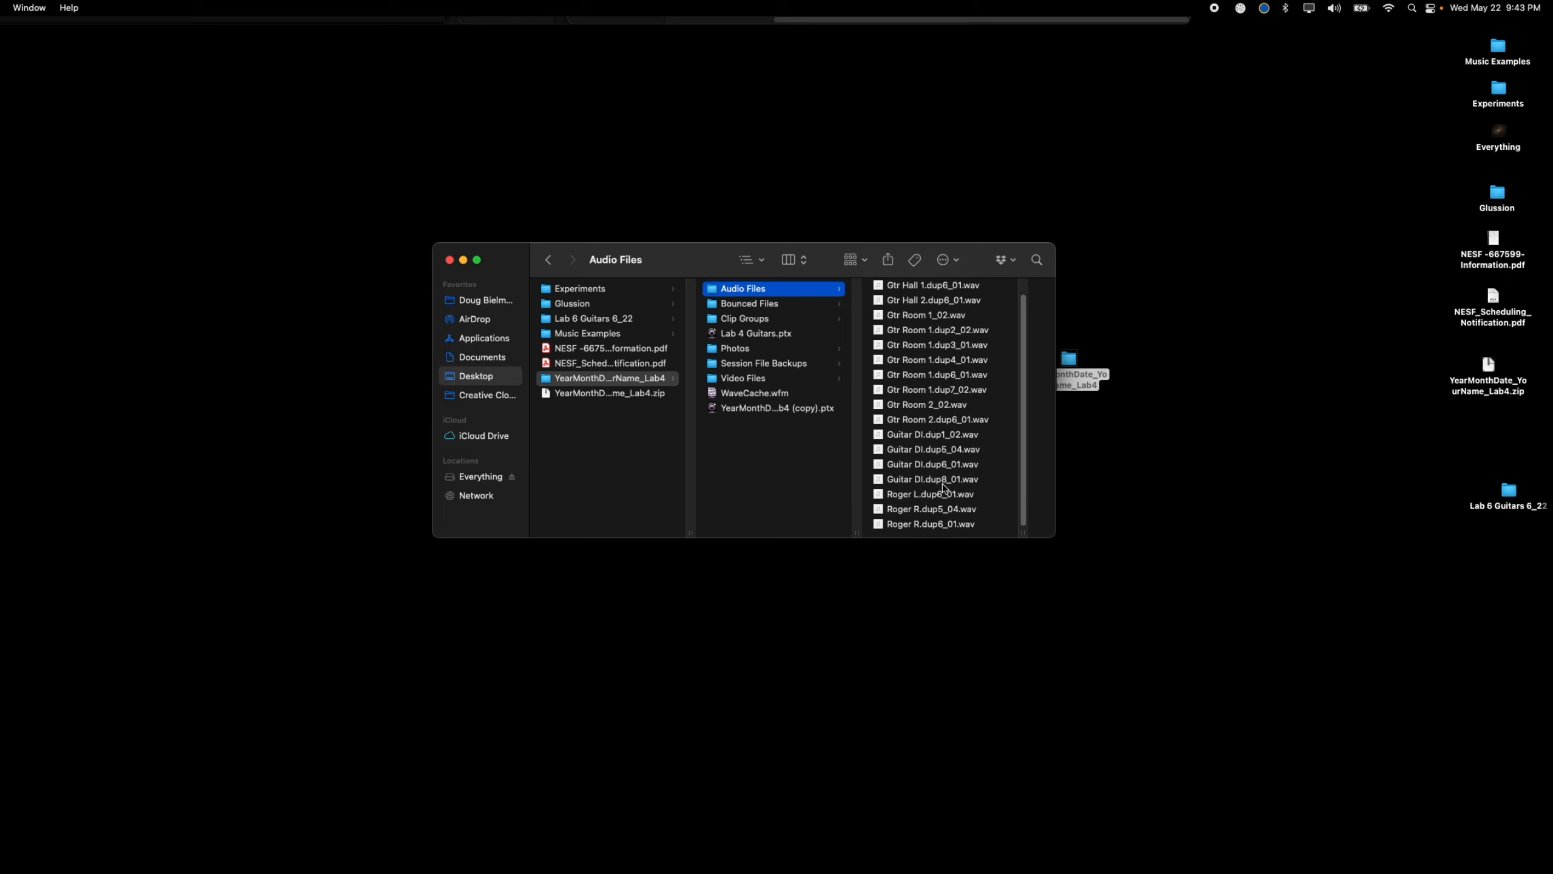
scroll(943, 488, "up", 1)
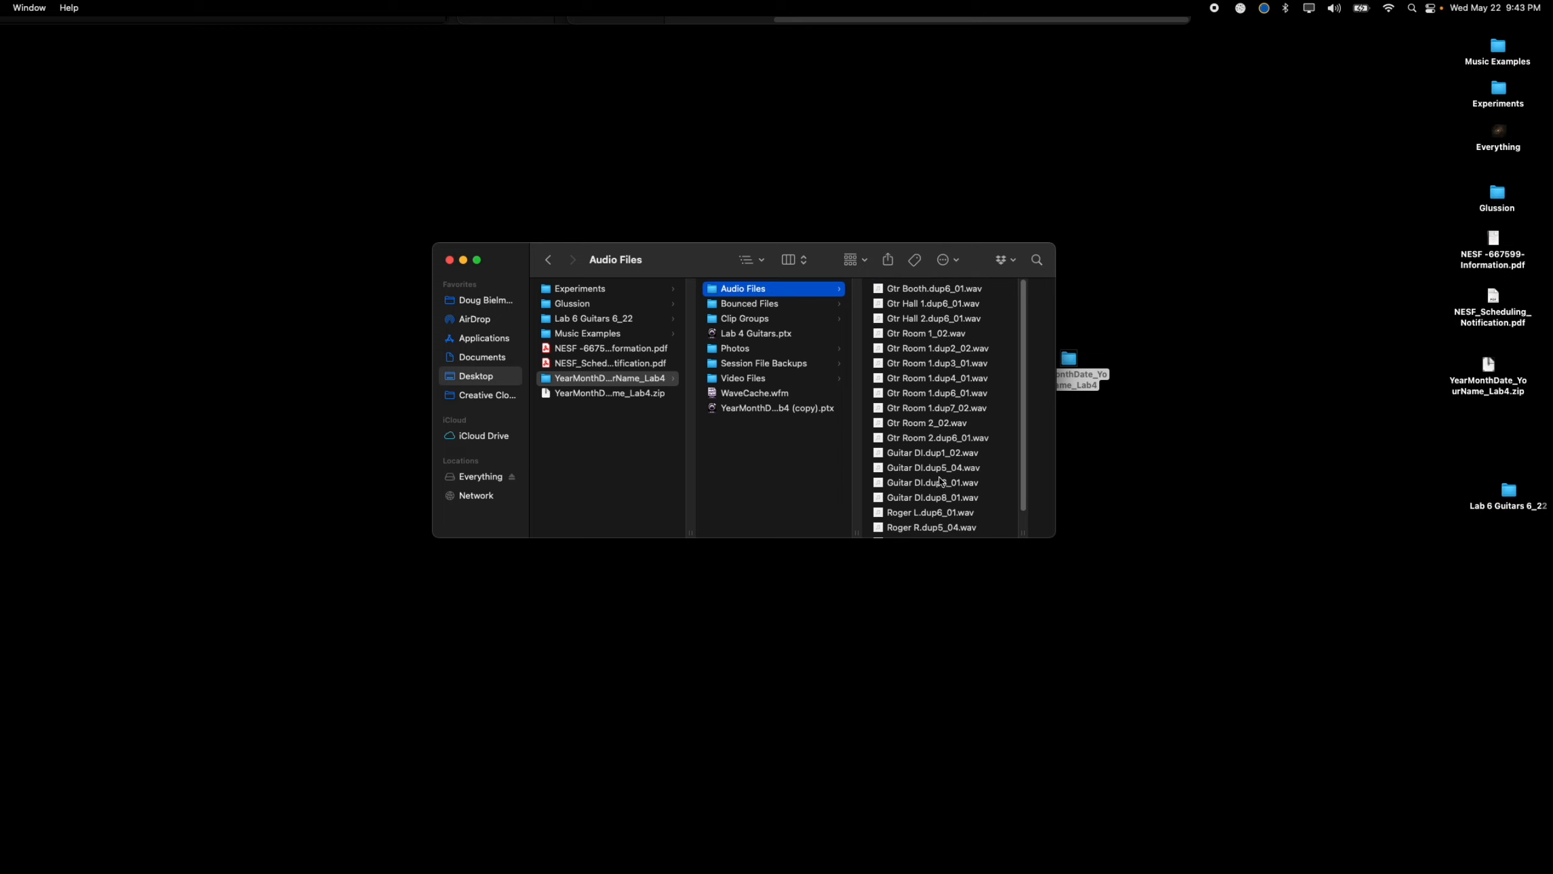